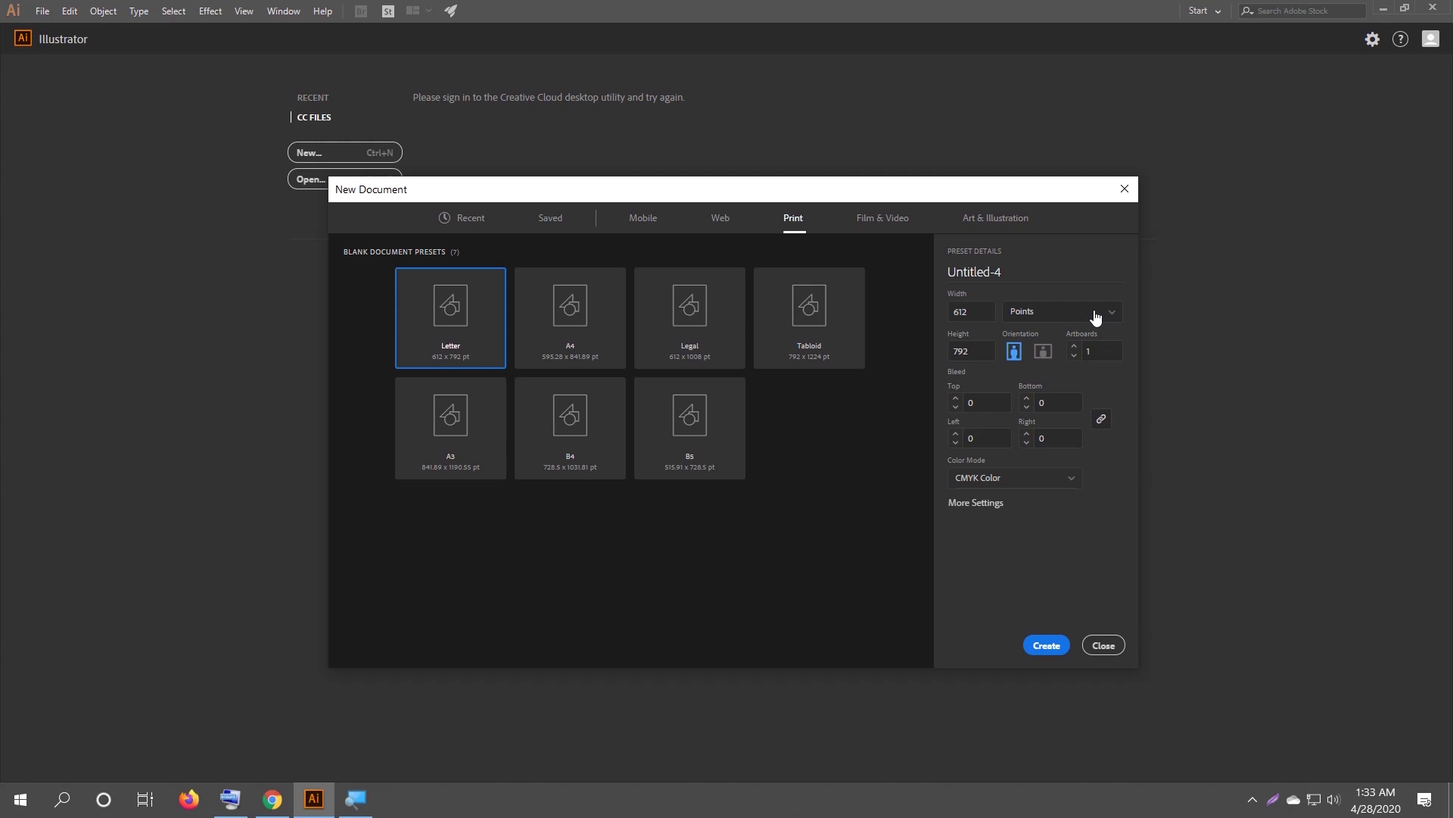
Set the page to 3.5 × 2 inches, landscape orientation, with 2 artboards.
{"action": "left_click", "coordinate": [1095, 315]}
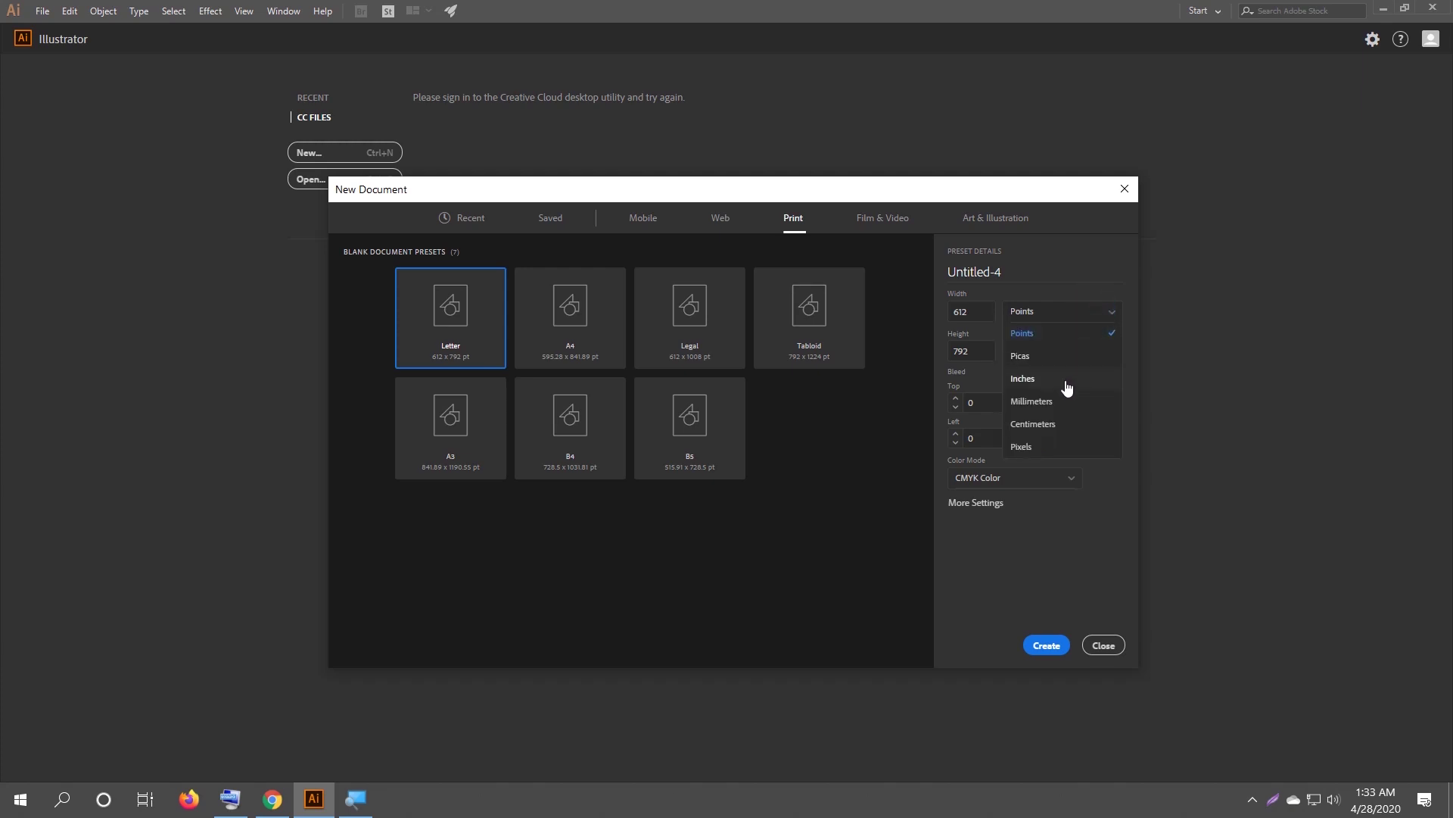
{"action": "left_click", "coordinate": [1067, 384]}
{"action": "left_click", "coordinate": [979, 311]}
{"action": "key", "text": "BackSpace"}
{"action": "type", "text": "3"}
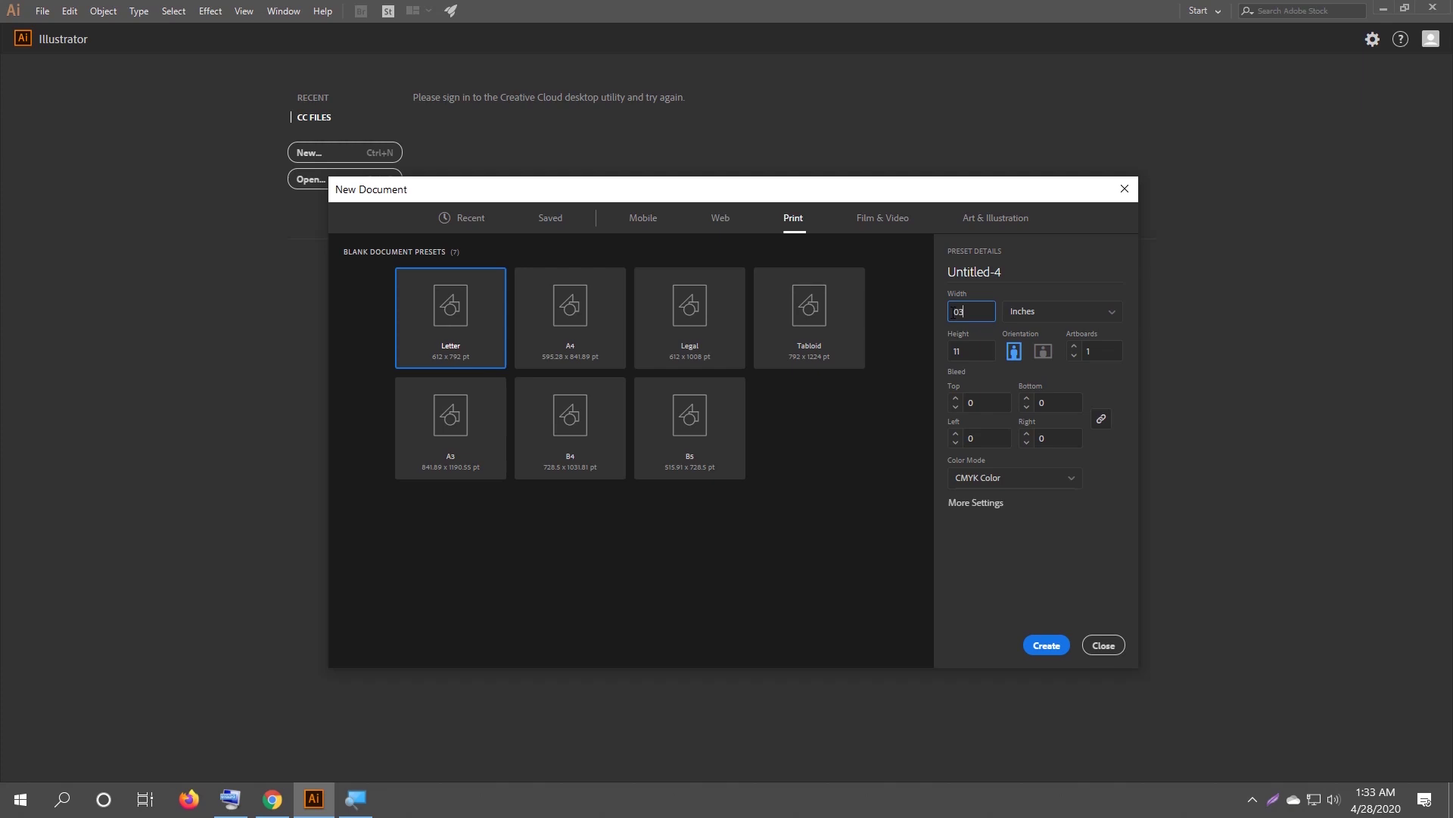
{"action": "type", "text": ".5"}
{"action": "left_click", "coordinate": [988, 354]}
{"action": "key", "text": "BackSpace"}
{"action": "type", "text": "2"}
{"action": "left_click", "coordinate": [1044, 352]}
{"action": "left_click", "coordinate": [1075, 347]}
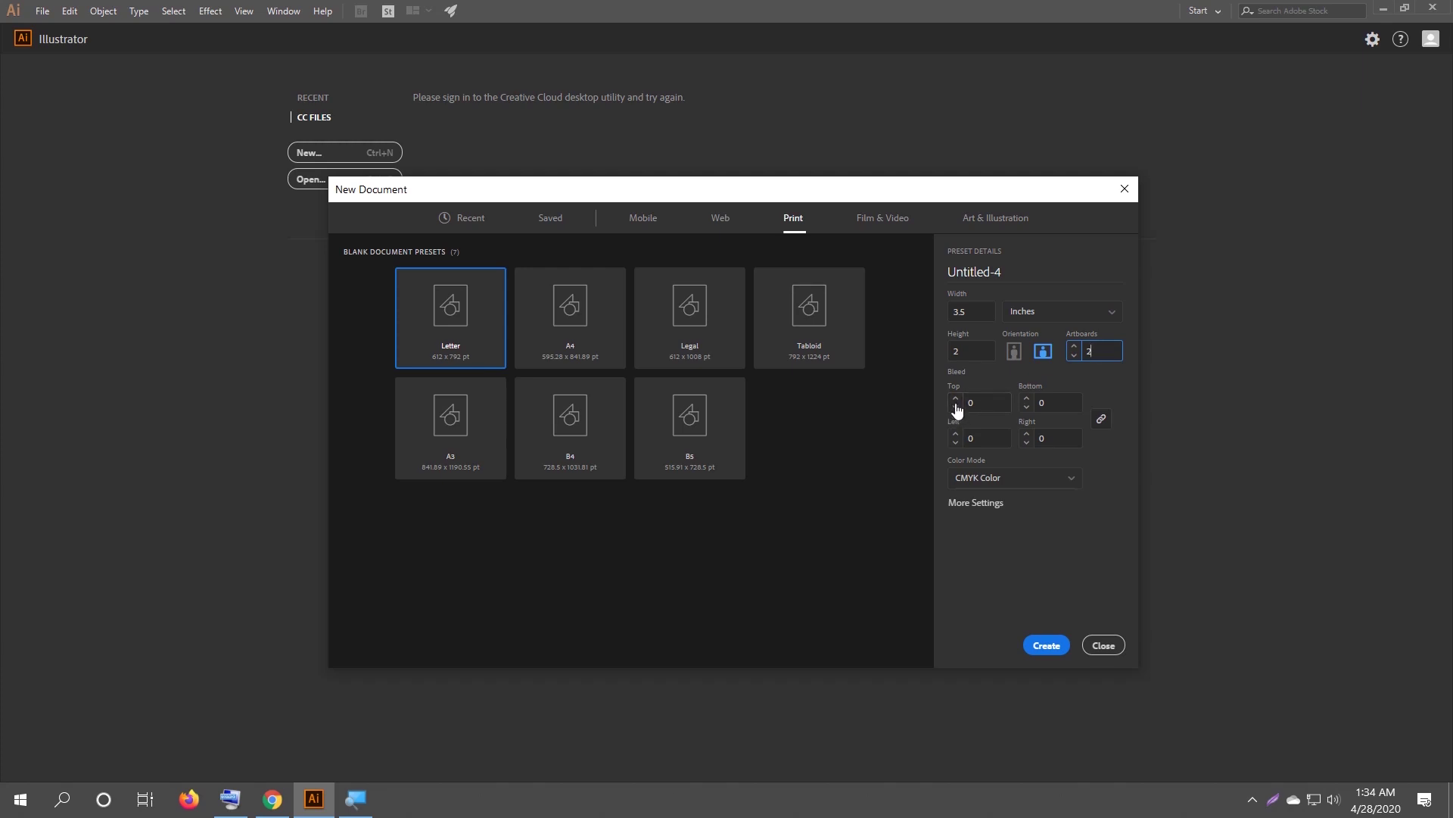
Add a 0.125 in bleed on all sides, keep CMYK colour mode, and create the document.
{"action": "left_click", "coordinate": [956, 399]}
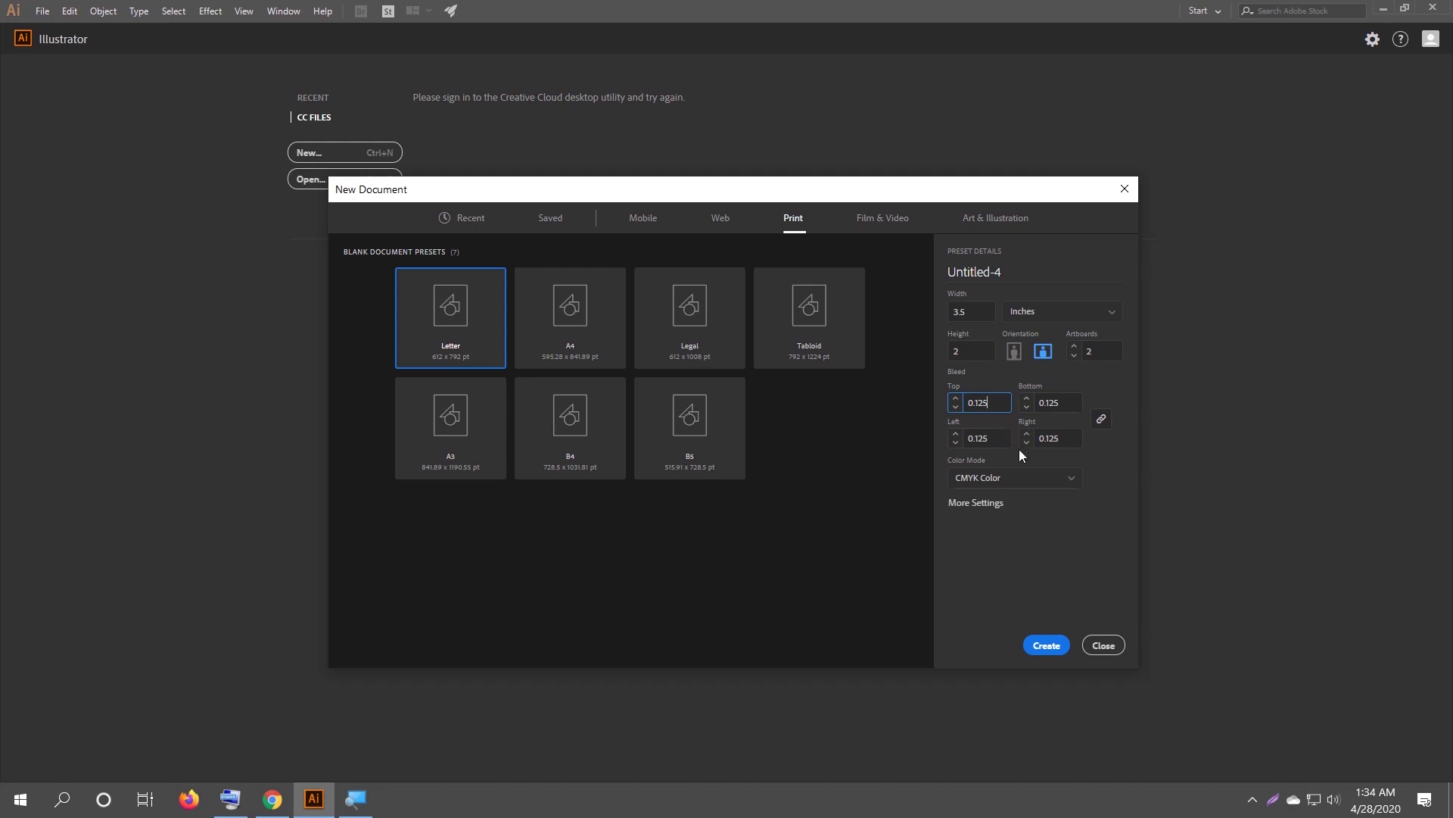
{"action": "left_click", "coordinate": [1050, 480]}
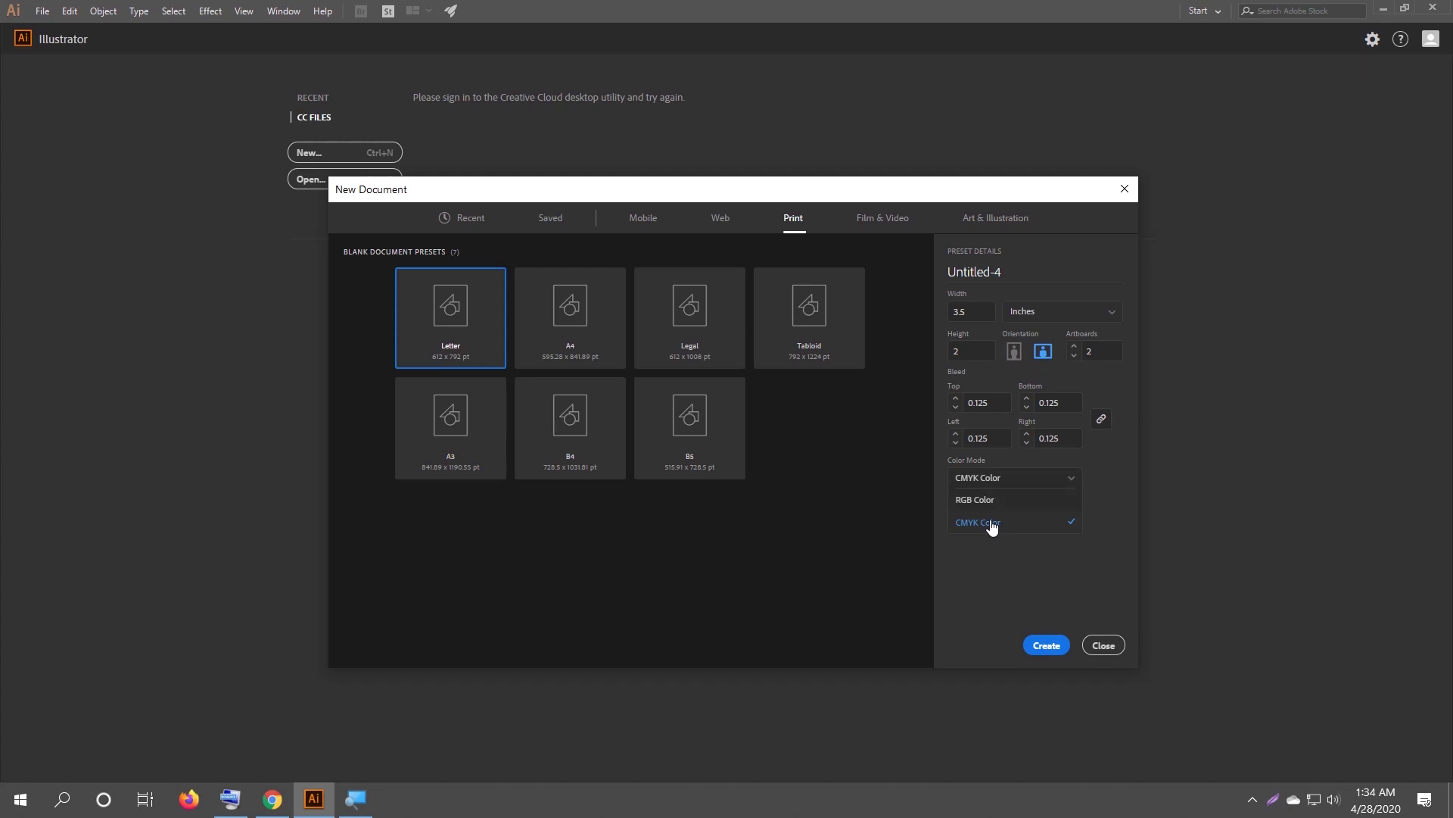
{"action": "left_click", "coordinate": [992, 524]}
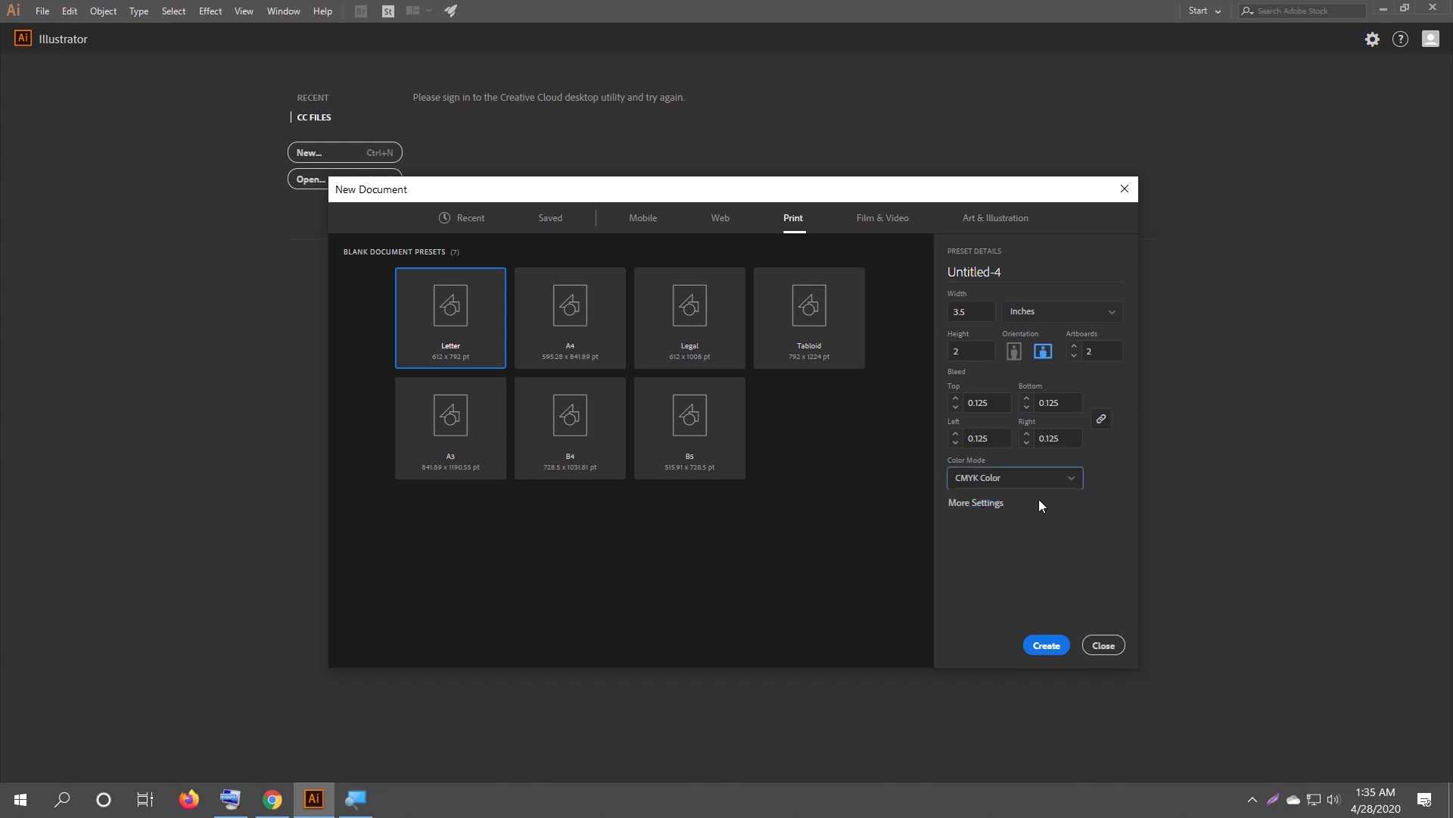
{"action": "left_click", "coordinate": [1042, 643]}
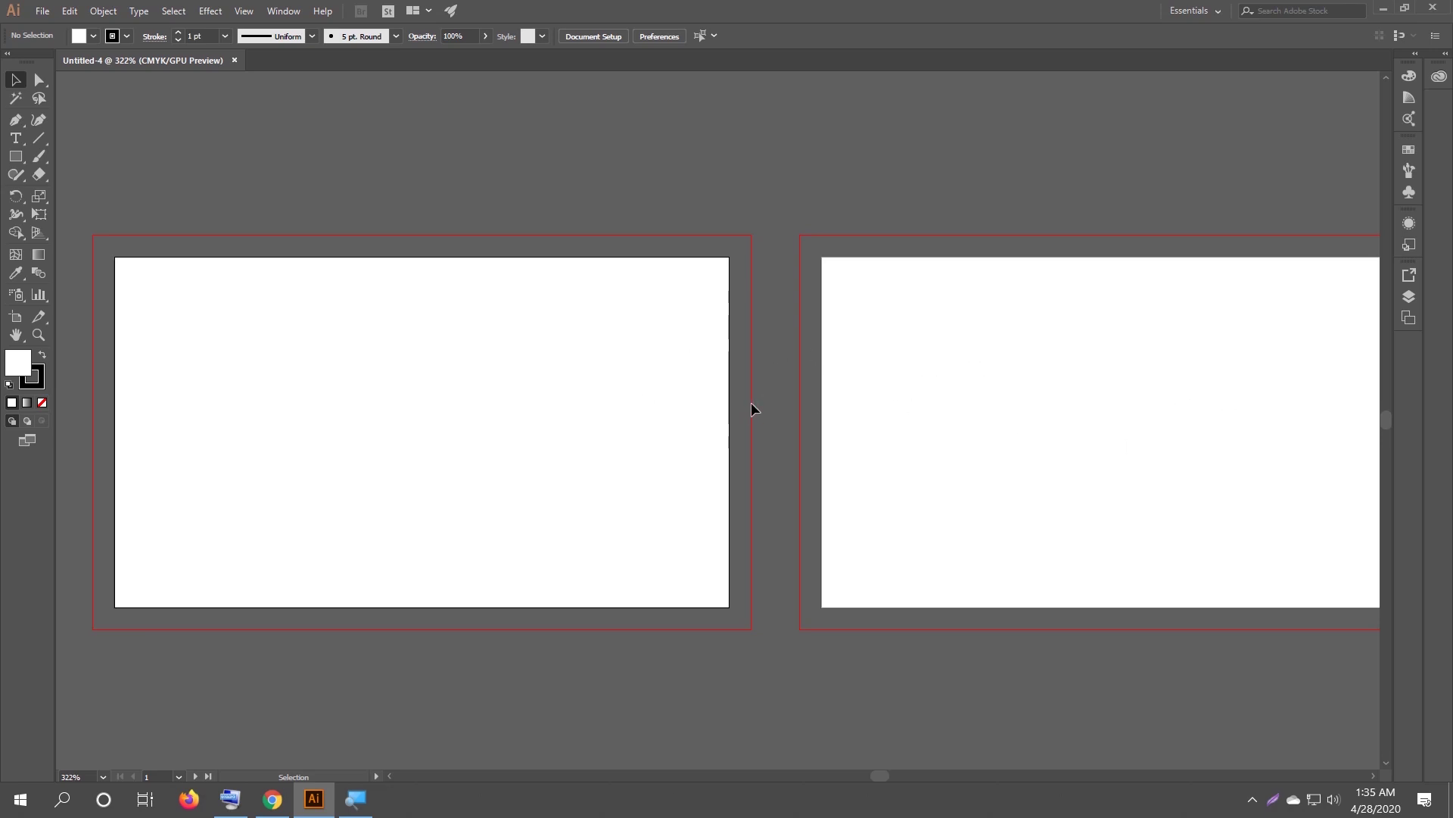
{"action": "left_click_drag", "start_coordinate": [363, 214], "coordinate": [399, 183]}
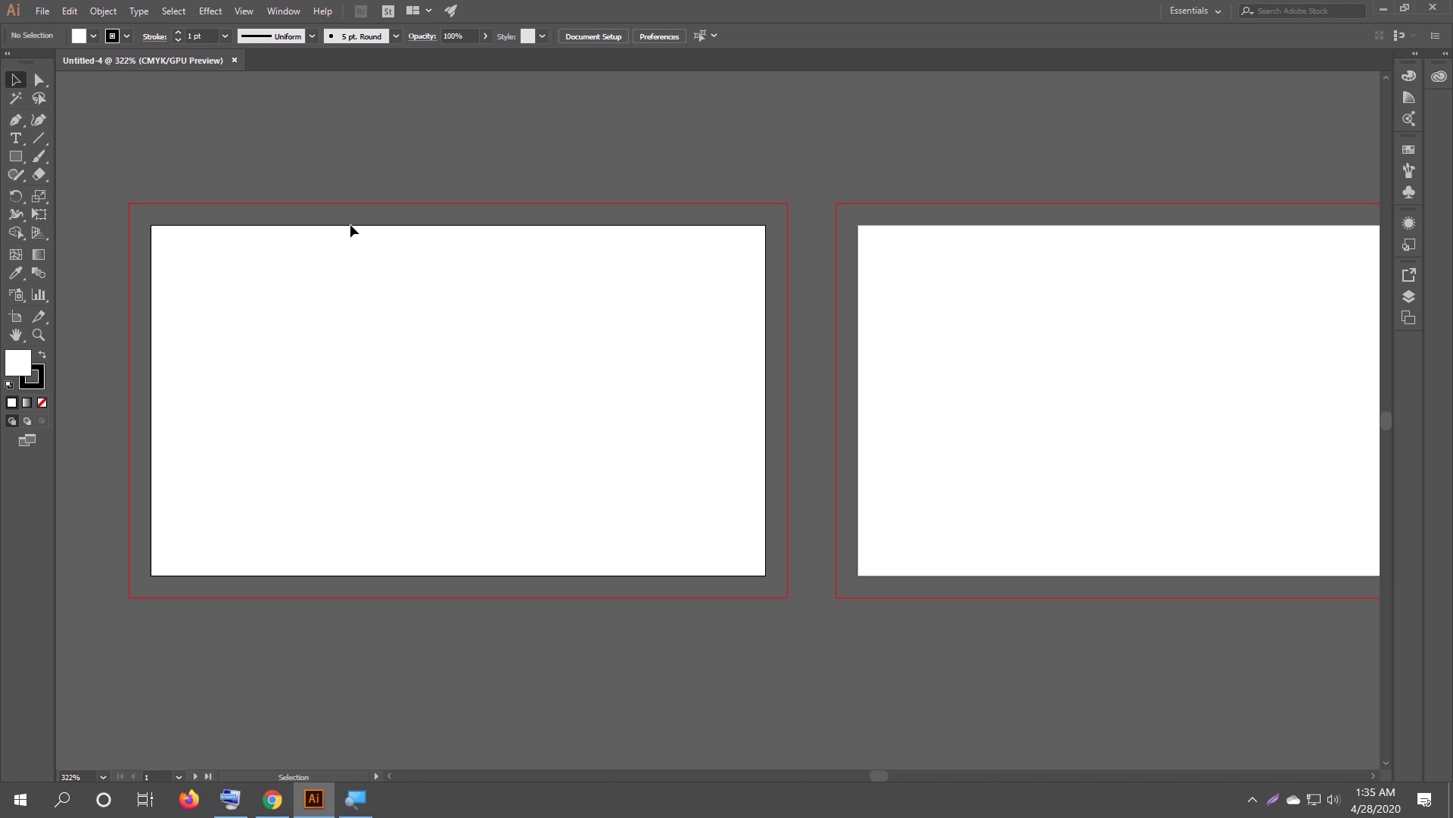
{"action": "scroll", "coordinate": [352, 216], "scroll_direction": "up", "scroll_amount": 5}
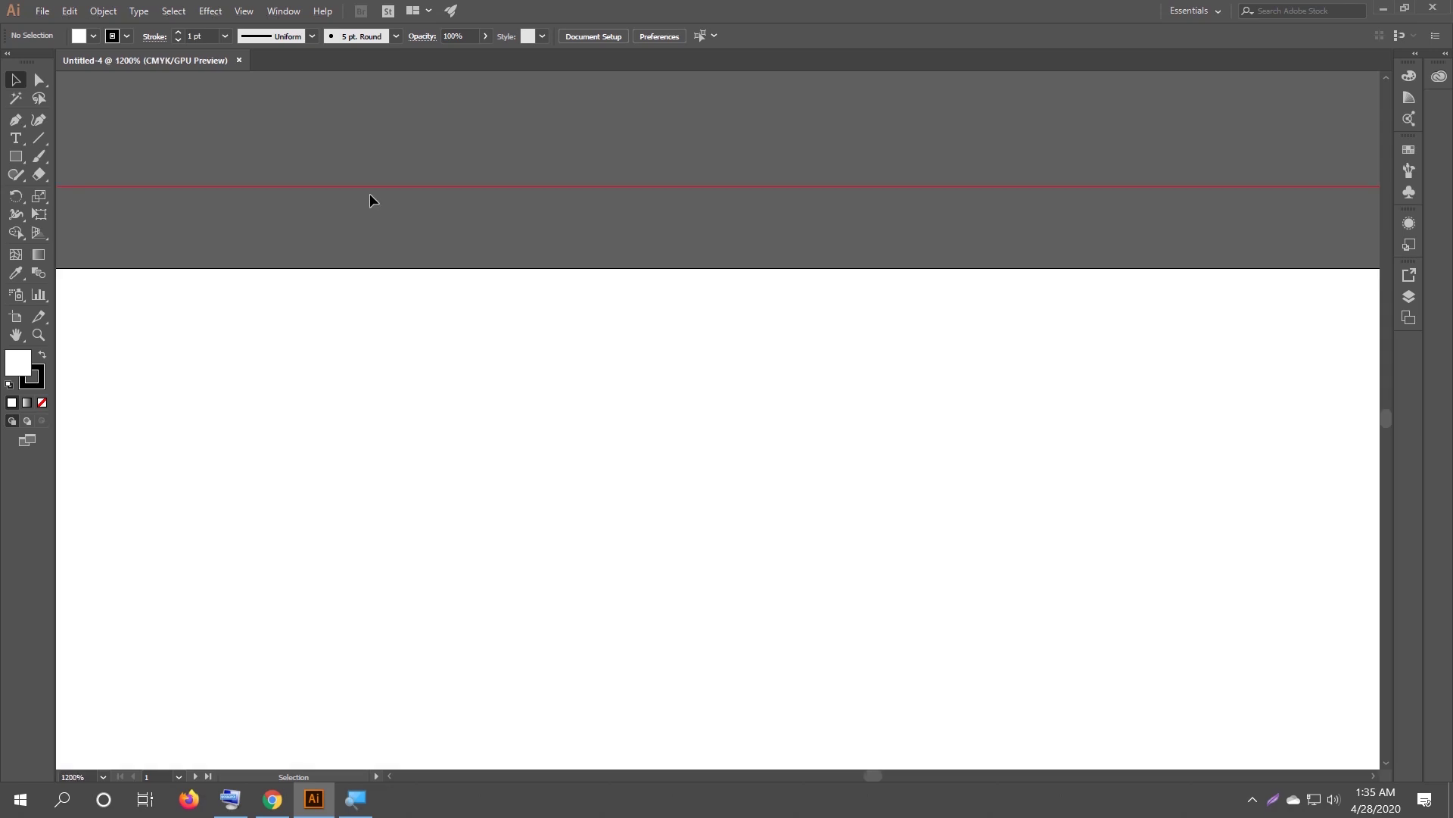
{"action": "scroll", "coordinate": [370, 198], "scroll_direction": "down", "scroll_amount": 5}
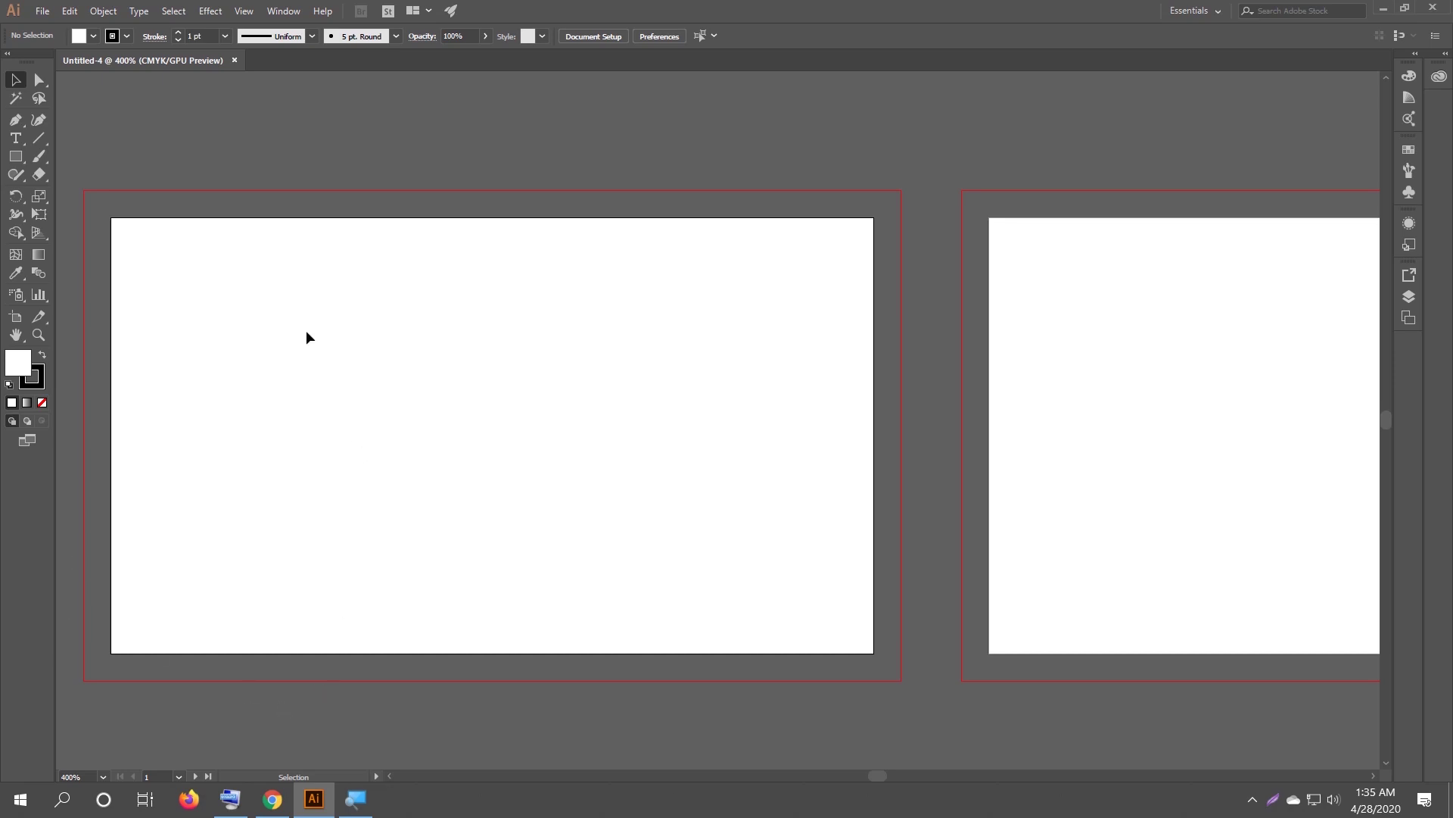
{"action": "left_click_drag", "start_coordinate": [300, 302], "coordinate": [331, 302]}
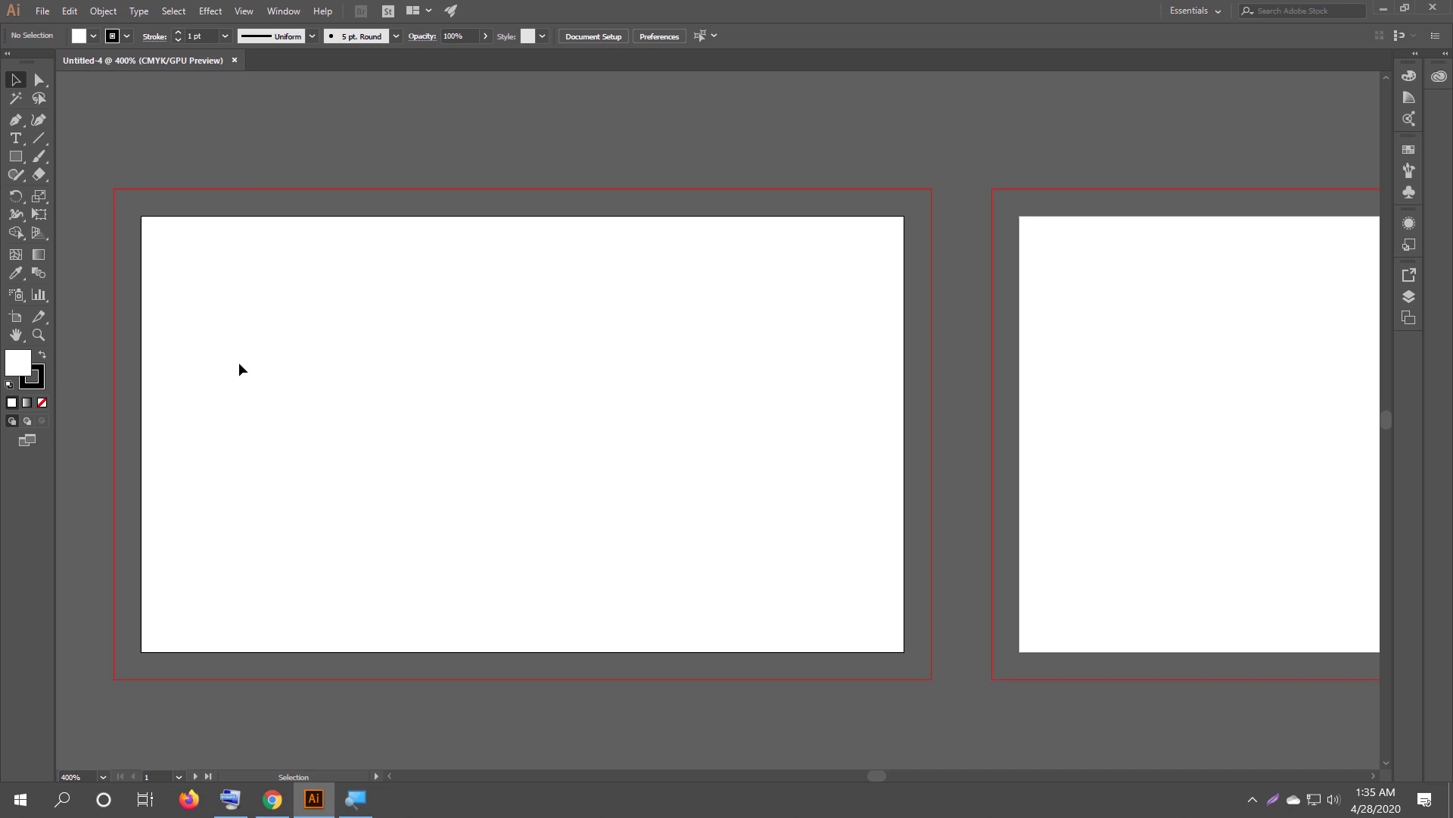
{"action": "left_click", "coordinate": [16, 163]}
Draw a rectangle over the left artboard and add an inner copy with Offset Path -0.125 in.
{"action": "left_click_drag", "start_coordinate": [142, 217], "coordinate": [905, 652]}
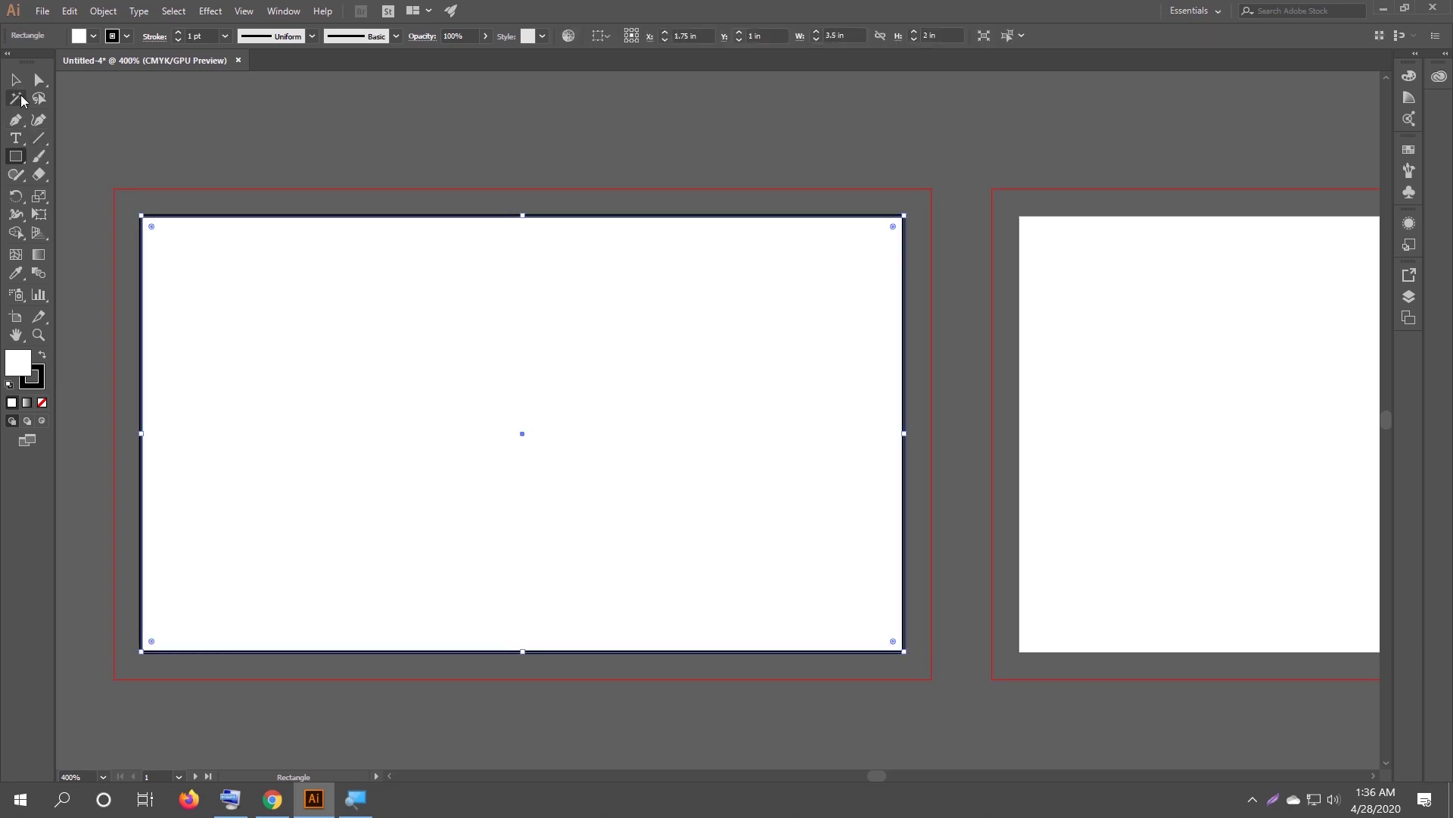
{"action": "left_click", "coordinate": [16, 79]}
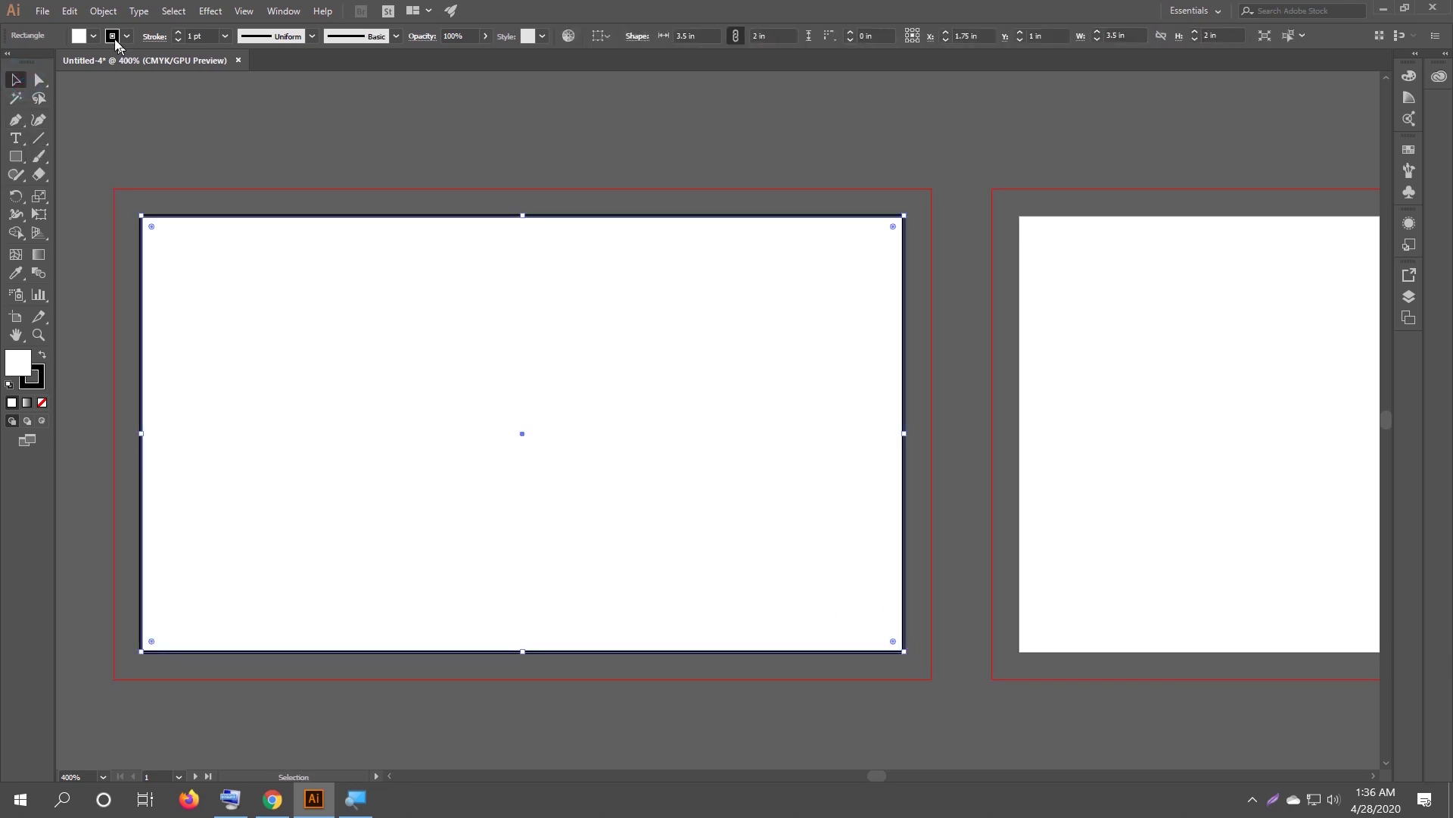
{"action": "left_click", "coordinate": [103, 11]}
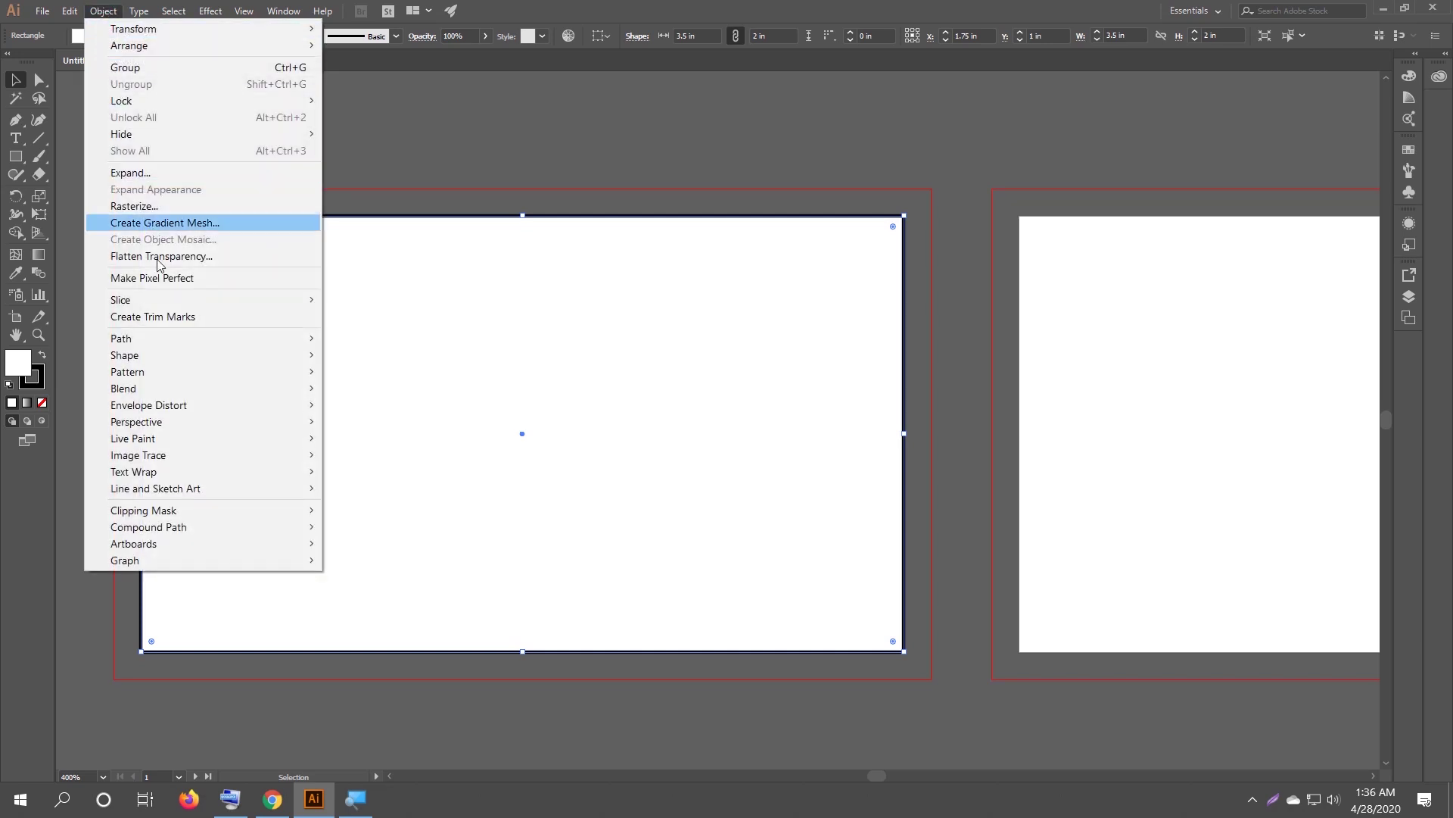
{"action": "mouse_move", "coordinate": [197, 339]}
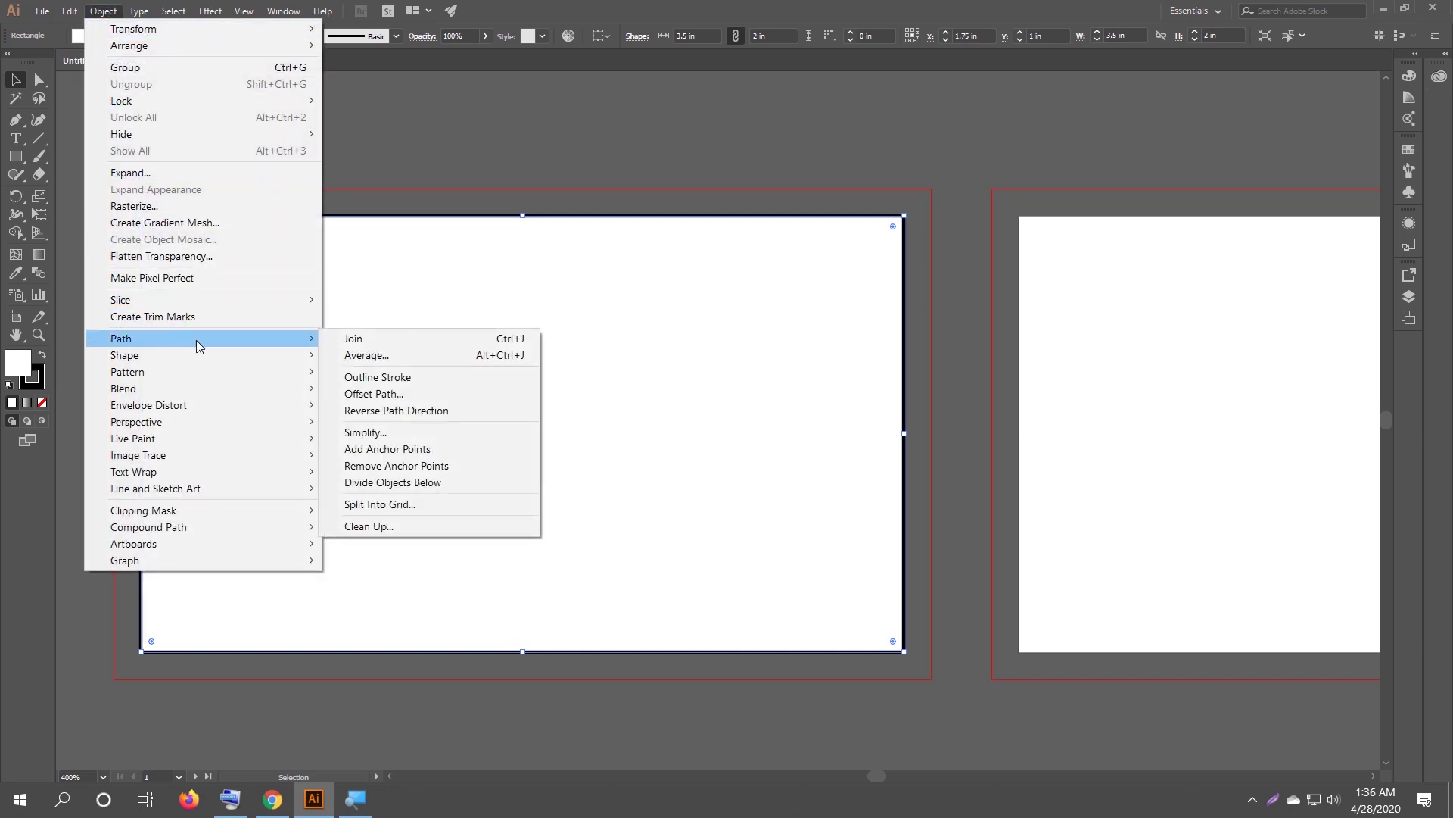
{"action": "left_click", "coordinate": [402, 393]}
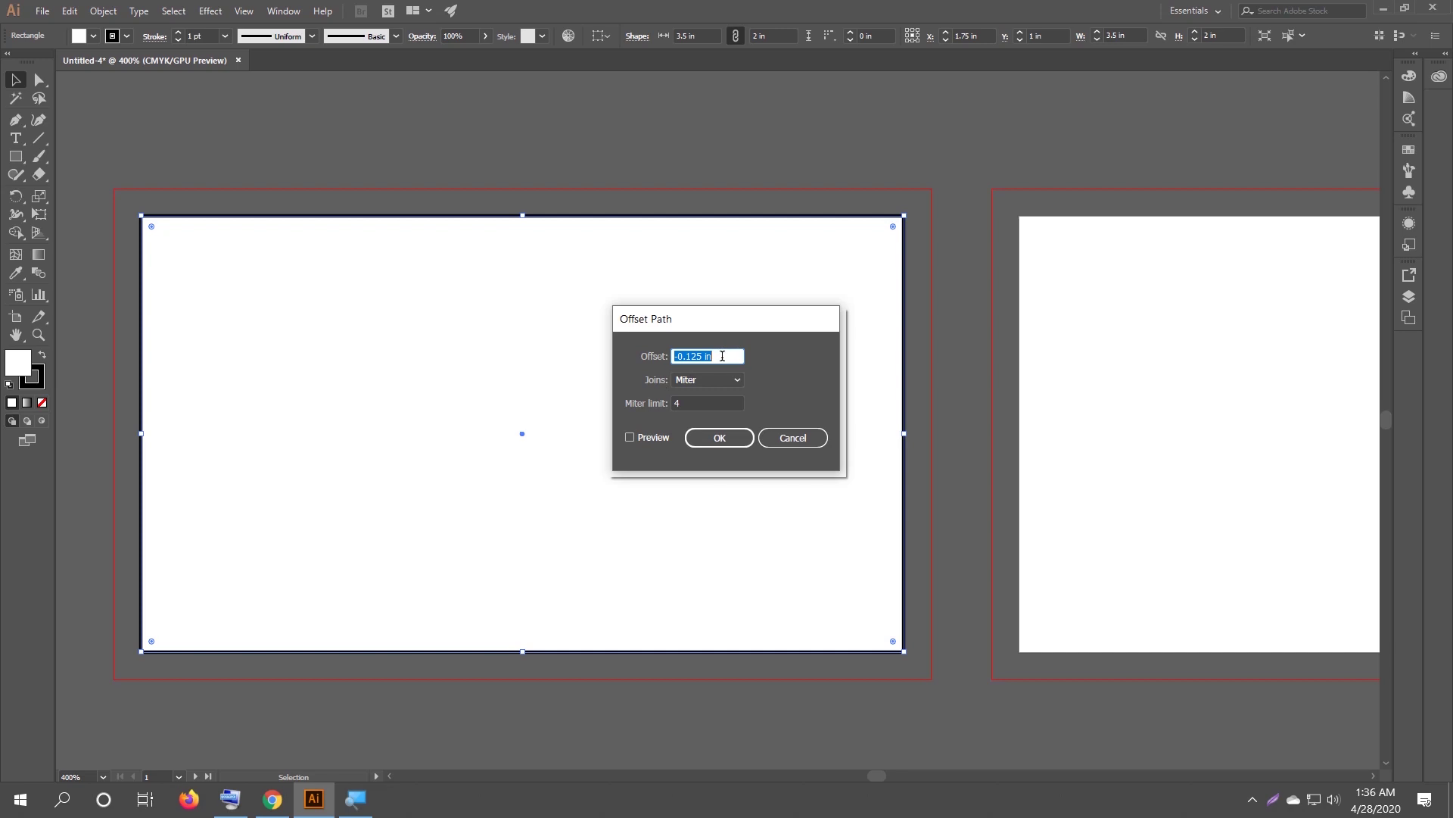
{"action": "key", "text": "BackSpace"}
{"action": "type", "text": "-.125"}
{"action": "left_click", "coordinate": [642, 435]}
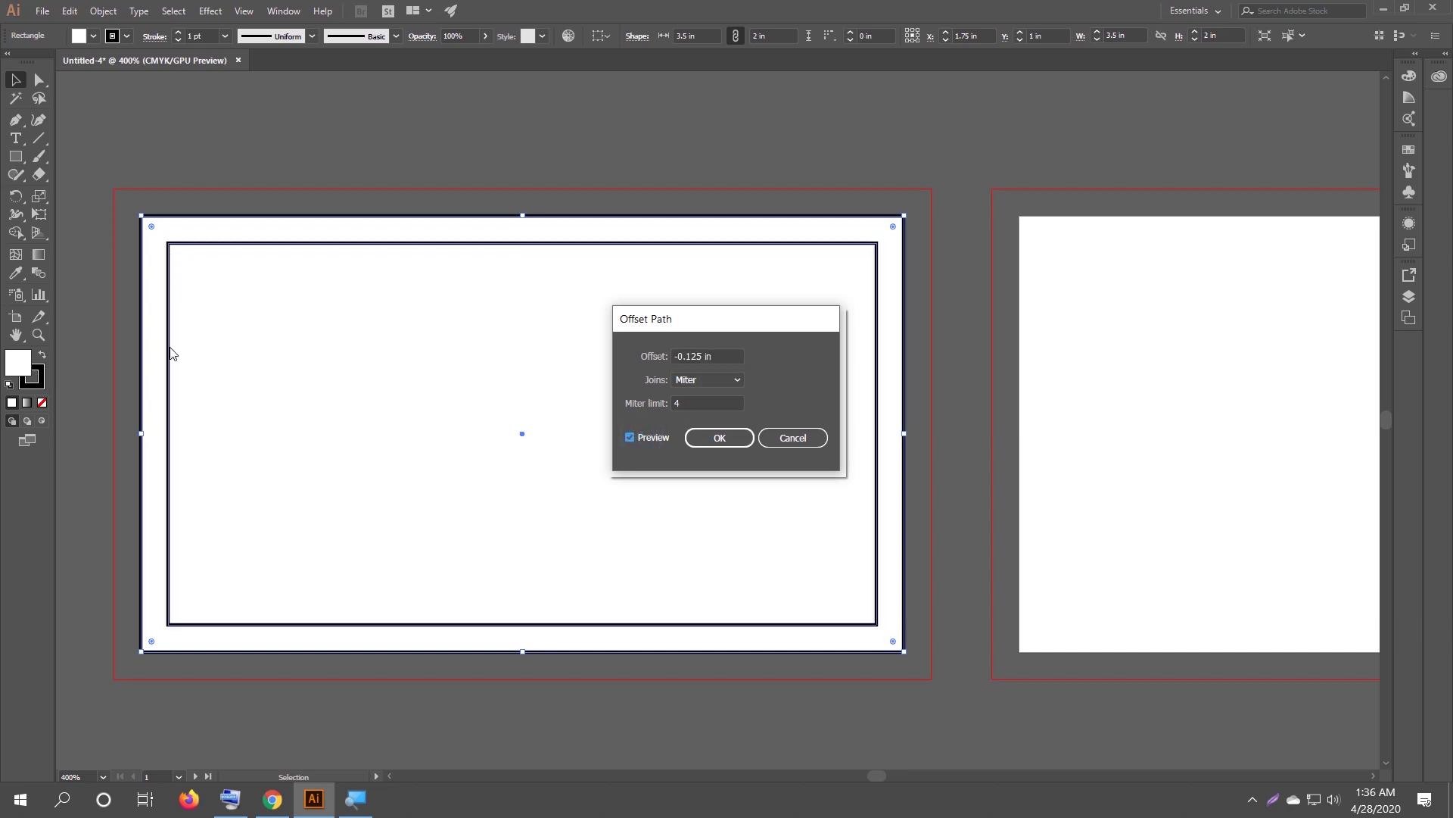
{"action": "left_click", "coordinate": [747, 442]}
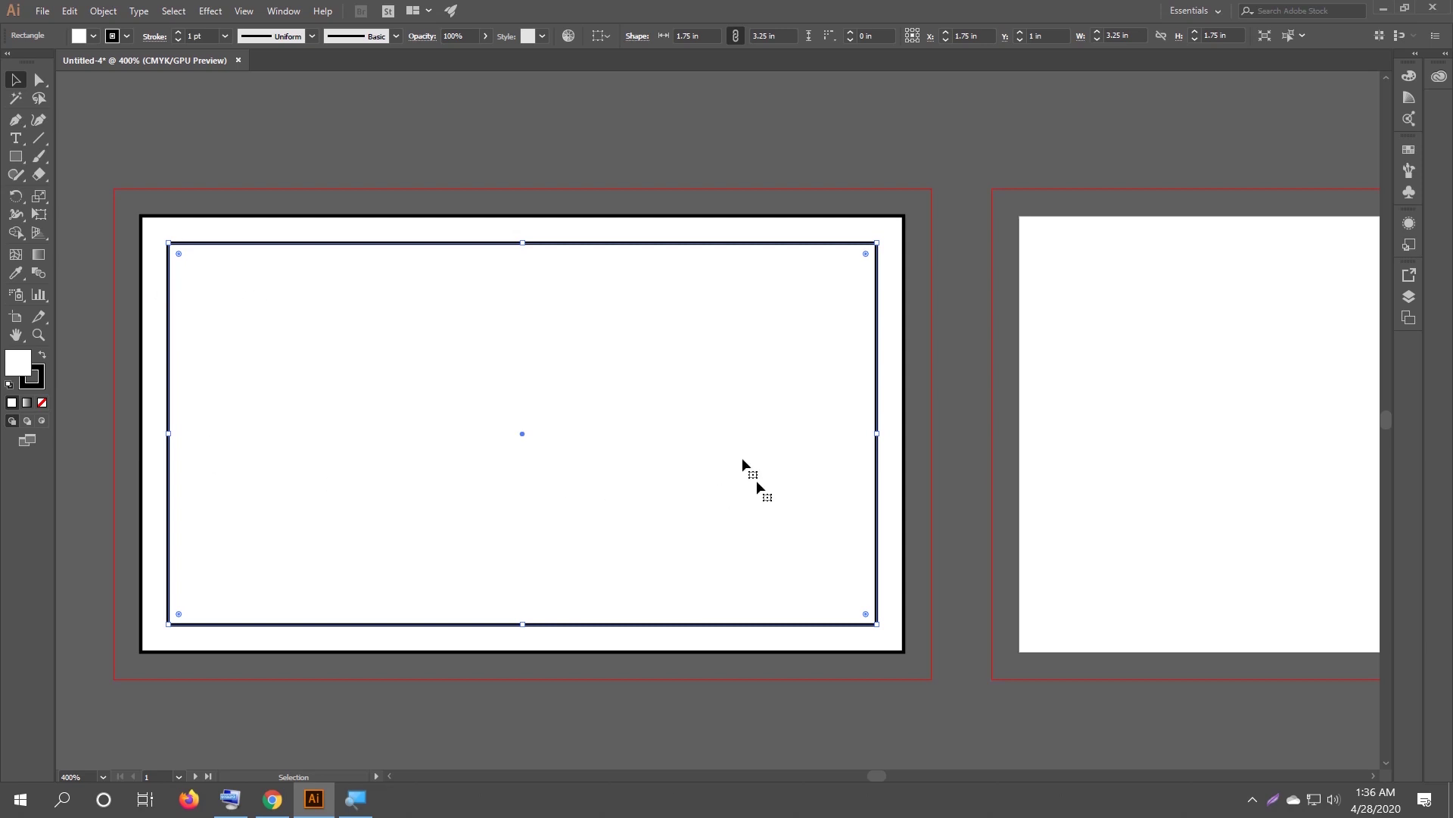
Give the inner safe-area rectangle a red fill from the Control bar swatches.
{"action": "left_click", "coordinate": [92, 35]}
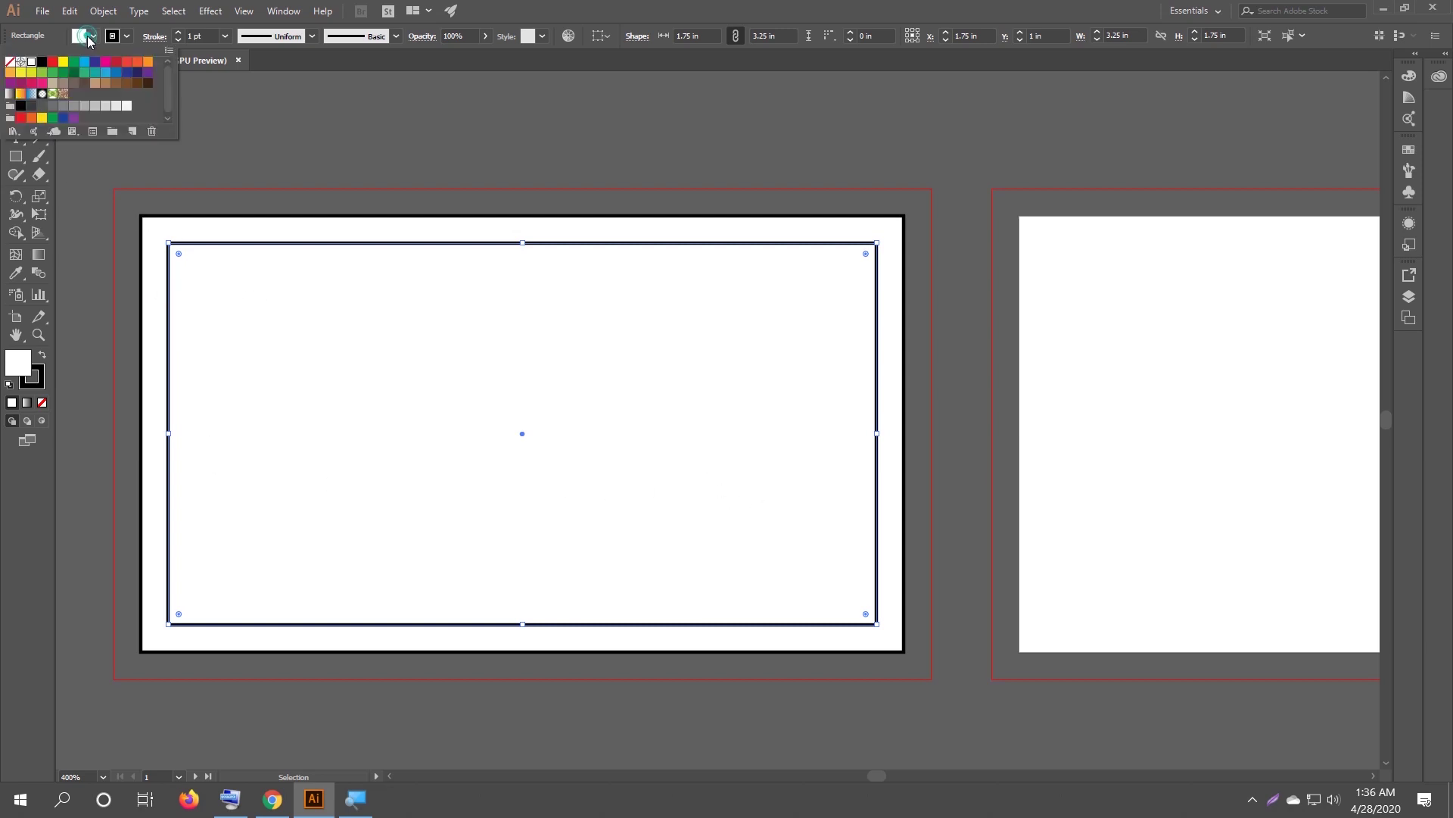
{"action": "left_click", "coordinate": [53, 62]}
{"action": "left_click", "coordinate": [449, 130]}
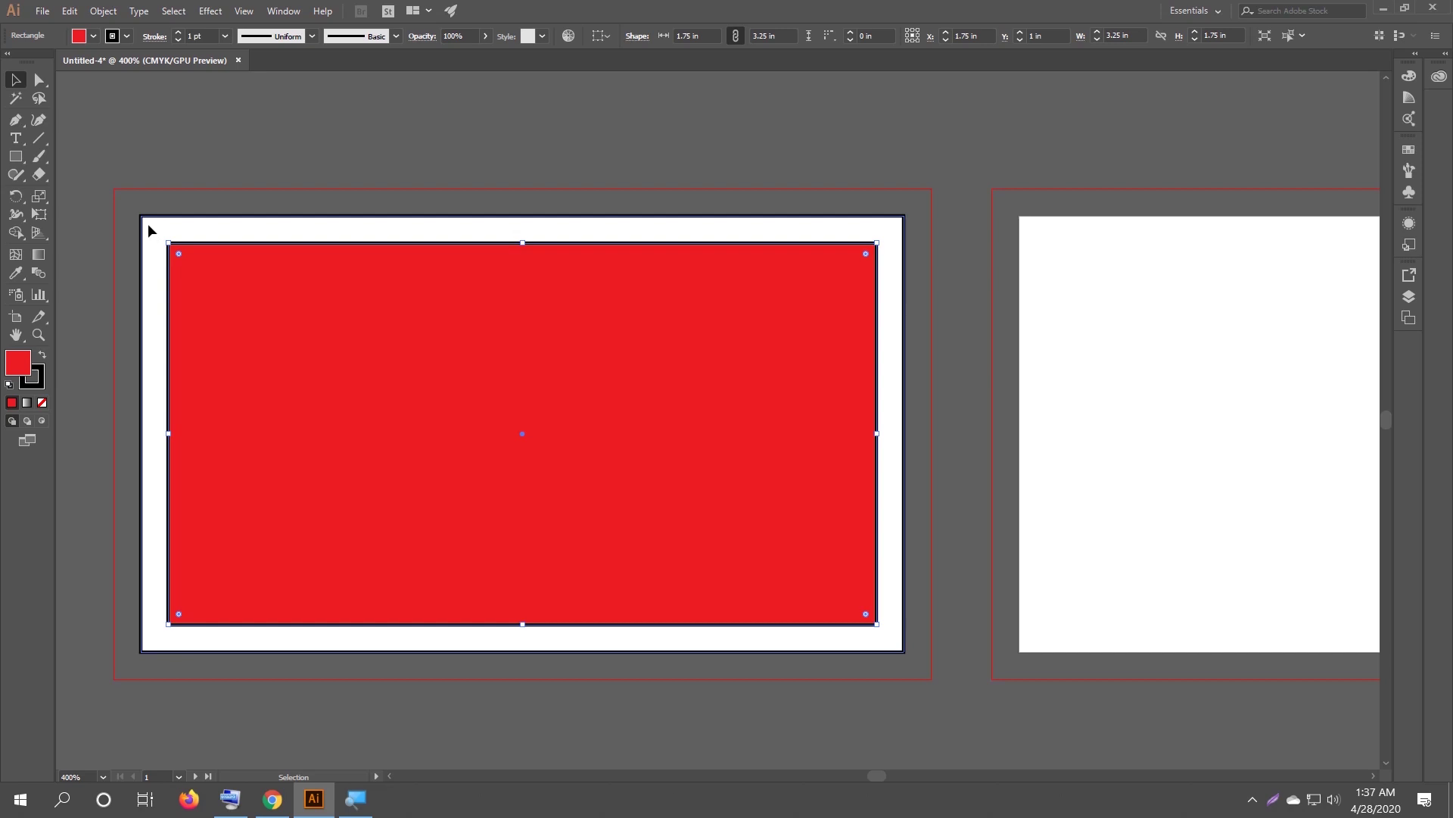
{"action": "left_click", "coordinate": [148, 224]}
Stretch the white rectangle's corners to the bleed, about 3.76 × 2.25 in, and turn on rulers.
{"action": "left_click_drag", "start_coordinate": [140, 216], "coordinate": [114, 188]}
{"action": "left_click_drag", "start_coordinate": [906, 650], "coordinate": [934, 681]}
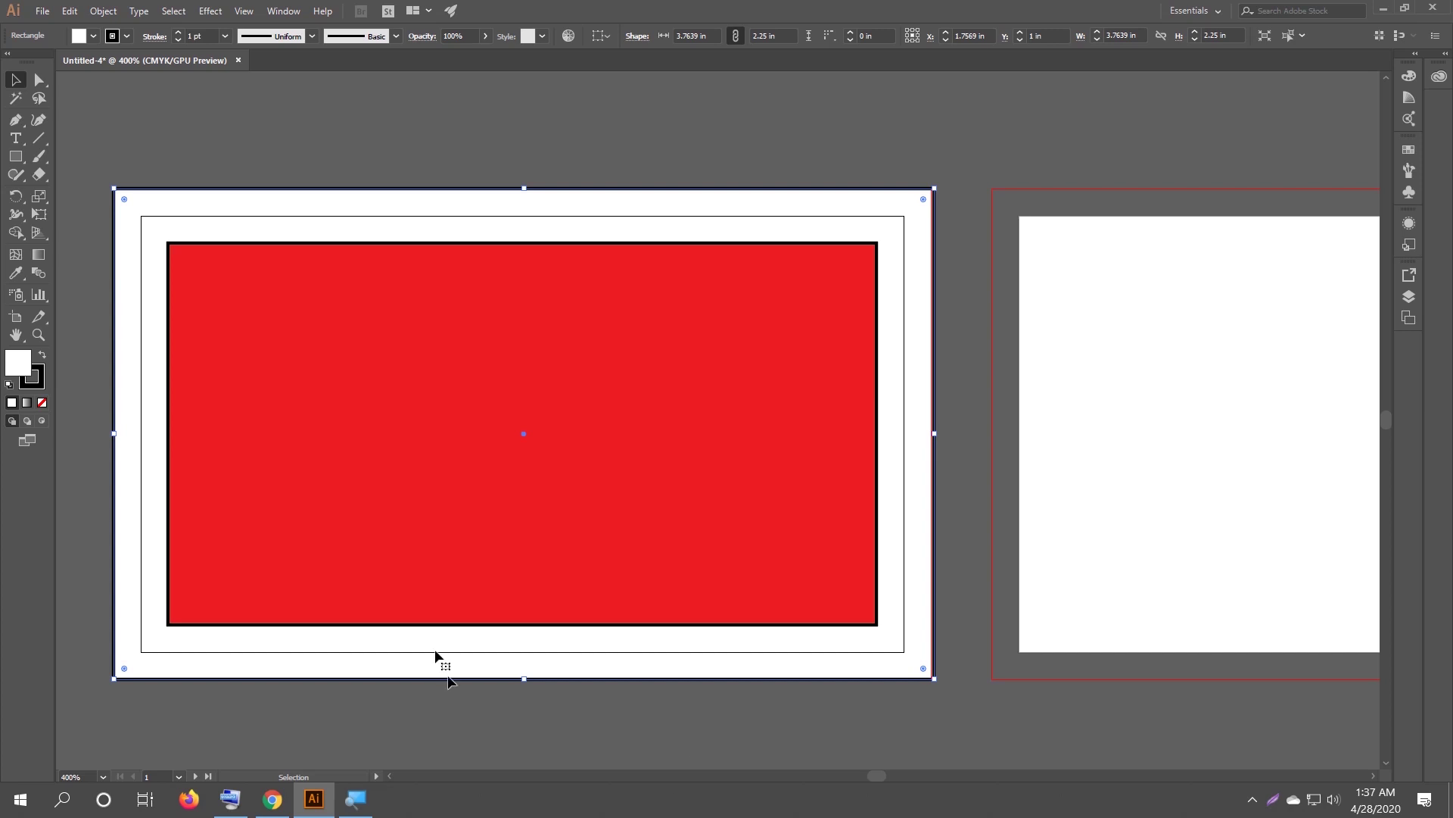
{"action": "left_click_drag", "start_coordinate": [227, 134], "coordinate": [280, 137]}
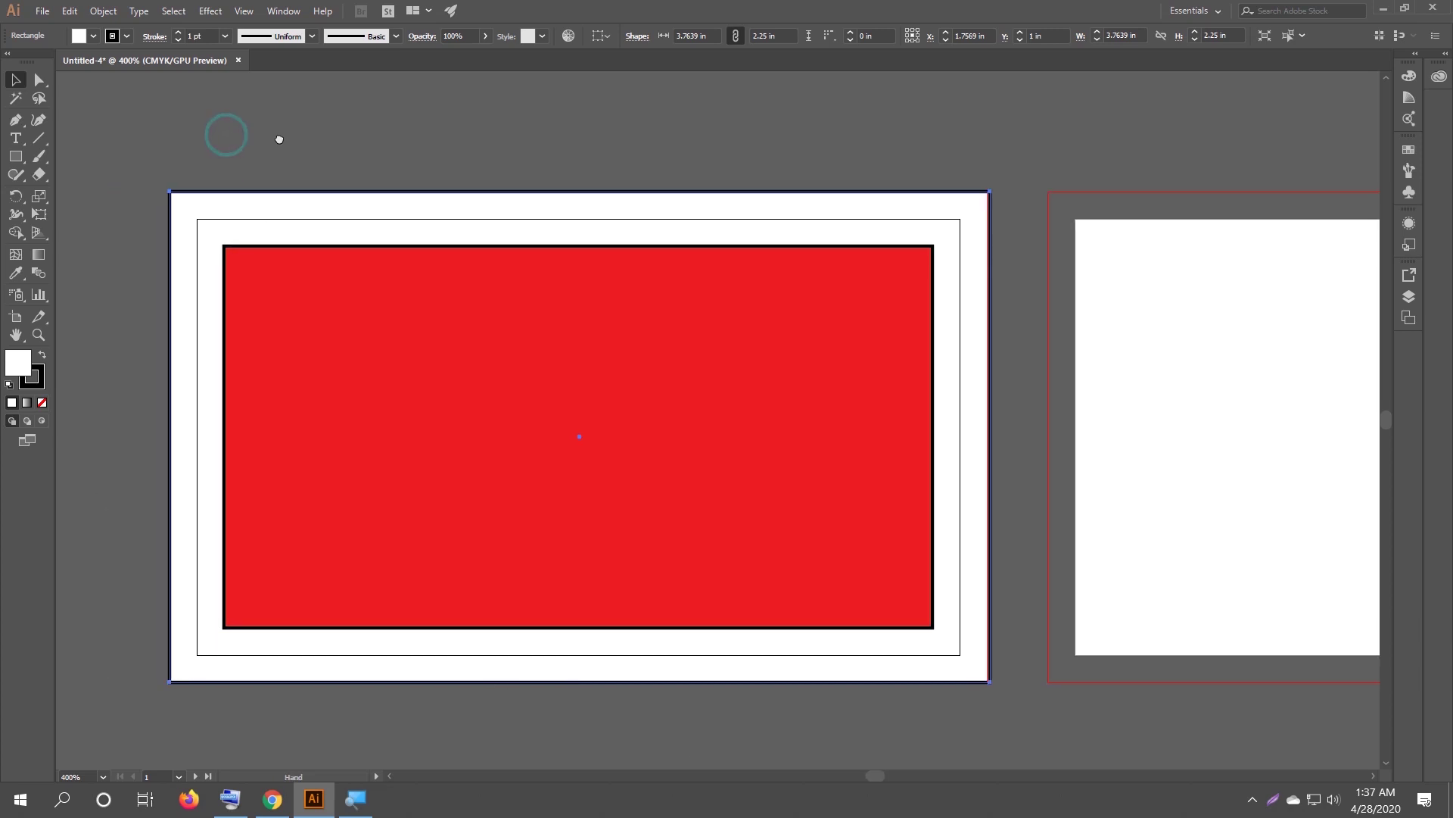
{"action": "key", "text": "ctrl+r"}
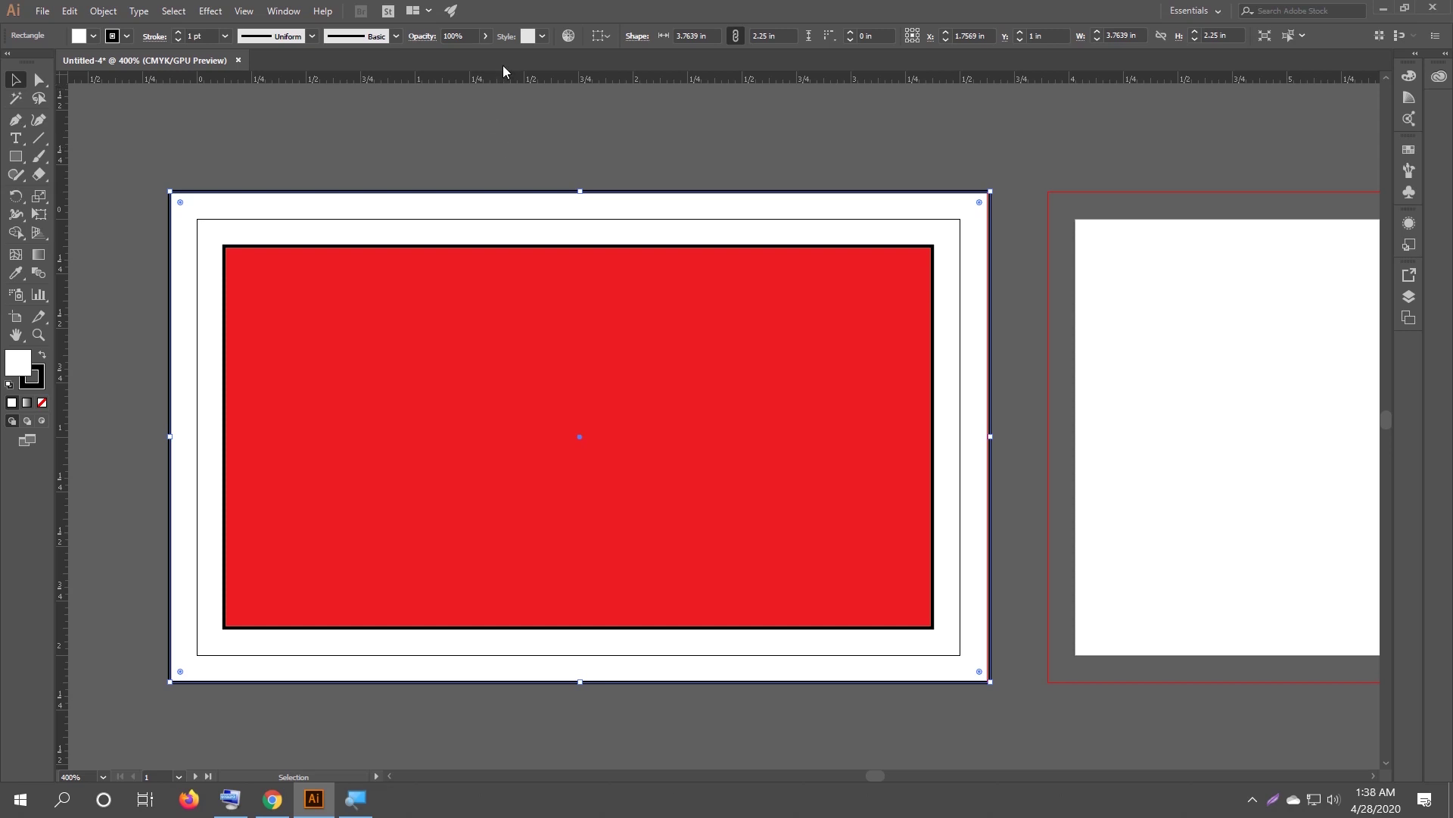
Add horizontal guides at the card's top and bottom trim and the red rectangle's top and bottom edges.
{"action": "left_click_drag", "start_coordinate": [500, 77], "coordinate": [489, 216]}
{"action": "left_click_drag", "start_coordinate": [501, 79], "coordinate": [503, 243]}
{"action": "left_click_drag", "start_coordinate": [500, 83], "coordinate": [520, 627]}
{"action": "left_click_drag", "start_coordinate": [560, 76], "coordinate": [557, 654]}
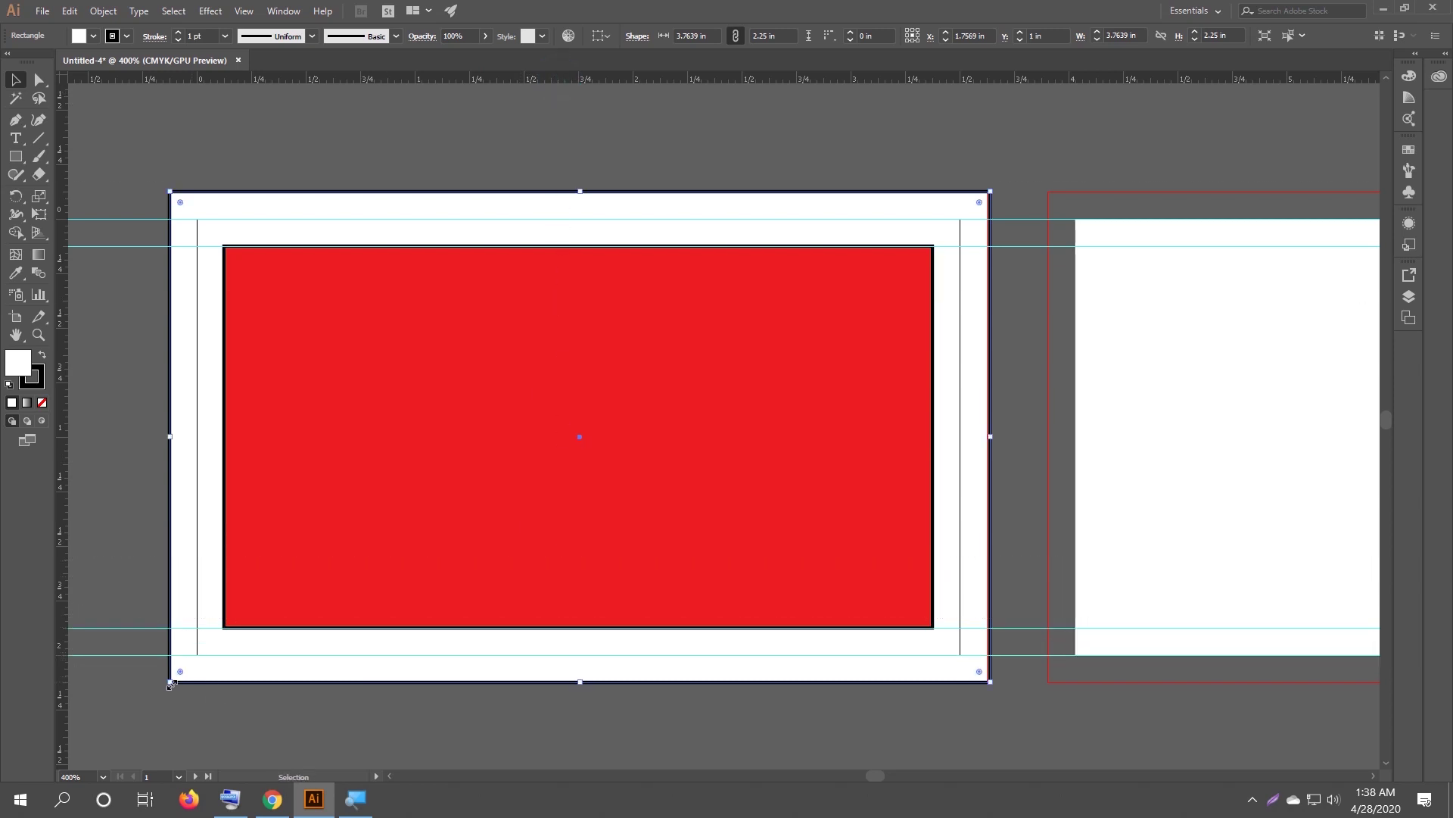
Add vertical guides at the card's left and right trim and the red rectangle's side edges.
{"action": "left_click_drag", "start_coordinate": [65, 414], "coordinate": [197, 413]}
{"action": "left_click_drag", "start_coordinate": [65, 402], "coordinate": [224, 412]}
{"action": "left_click_drag", "start_coordinate": [65, 415], "coordinate": [935, 422]}
{"action": "left_click_drag", "start_coordinate": [68, 409], "coordinate": [959, 414]}
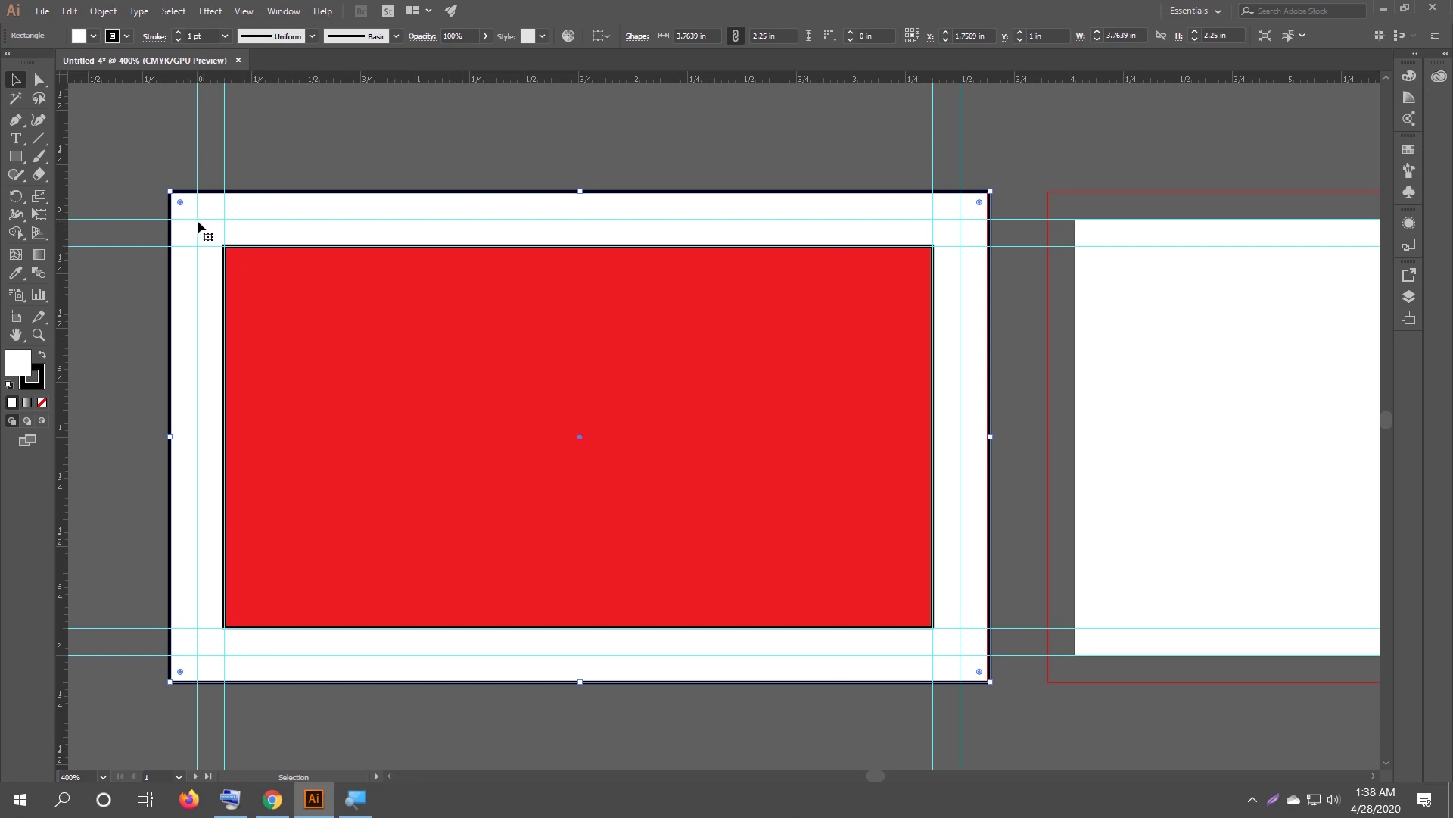
{"action": "left_click", "coordinate": [302, 303]}
Stretch the red rectangle's corners out to the guides, making it 3.375 × 1.875 in.
{"action": "left_click_drag", "start_coordinate": [222, 244], "coordinate": [198, 220]}
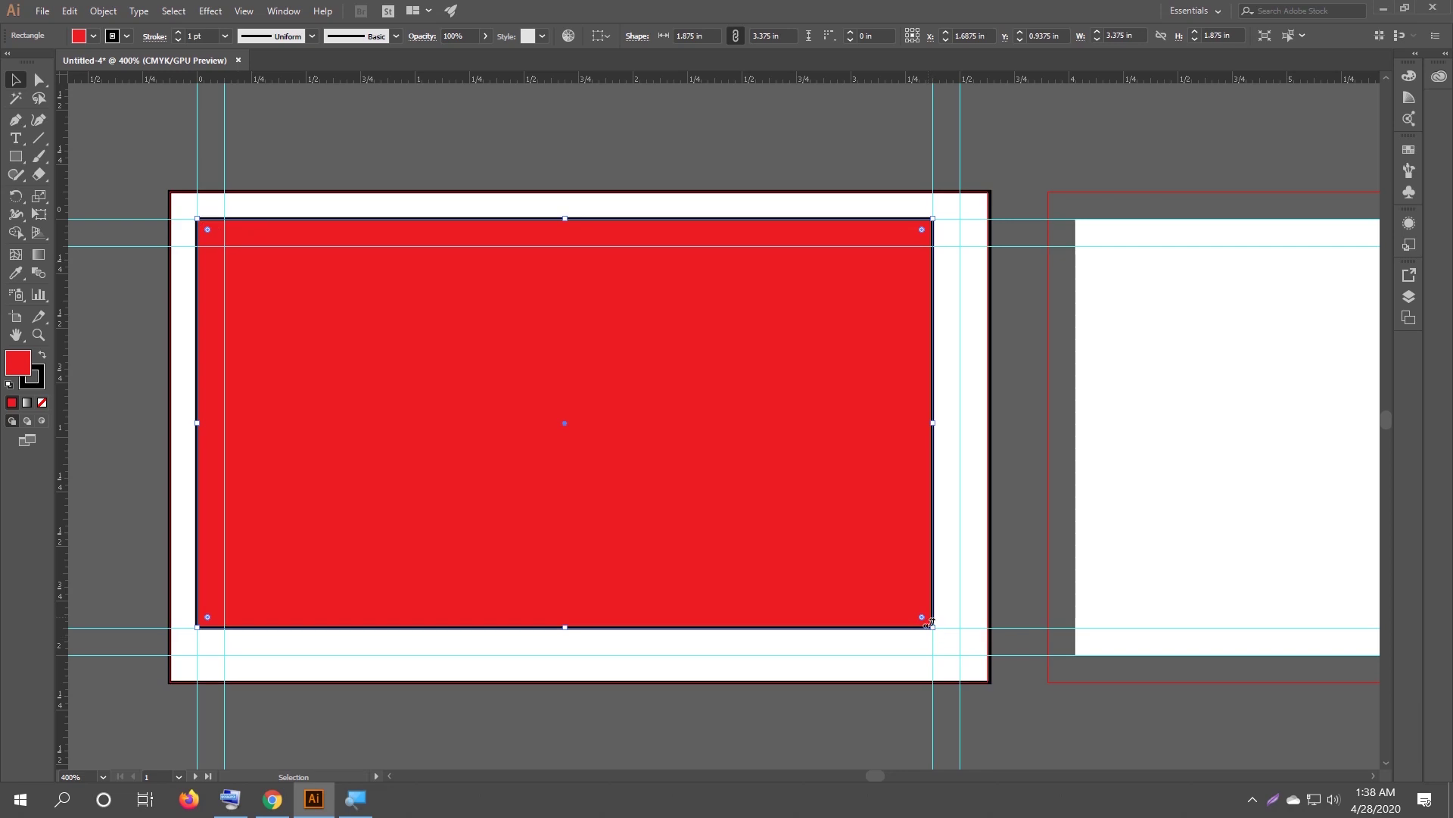
{"action": "left_click_drag", "start_coordinate": [936, 627], "coordinate": [960, 655]}
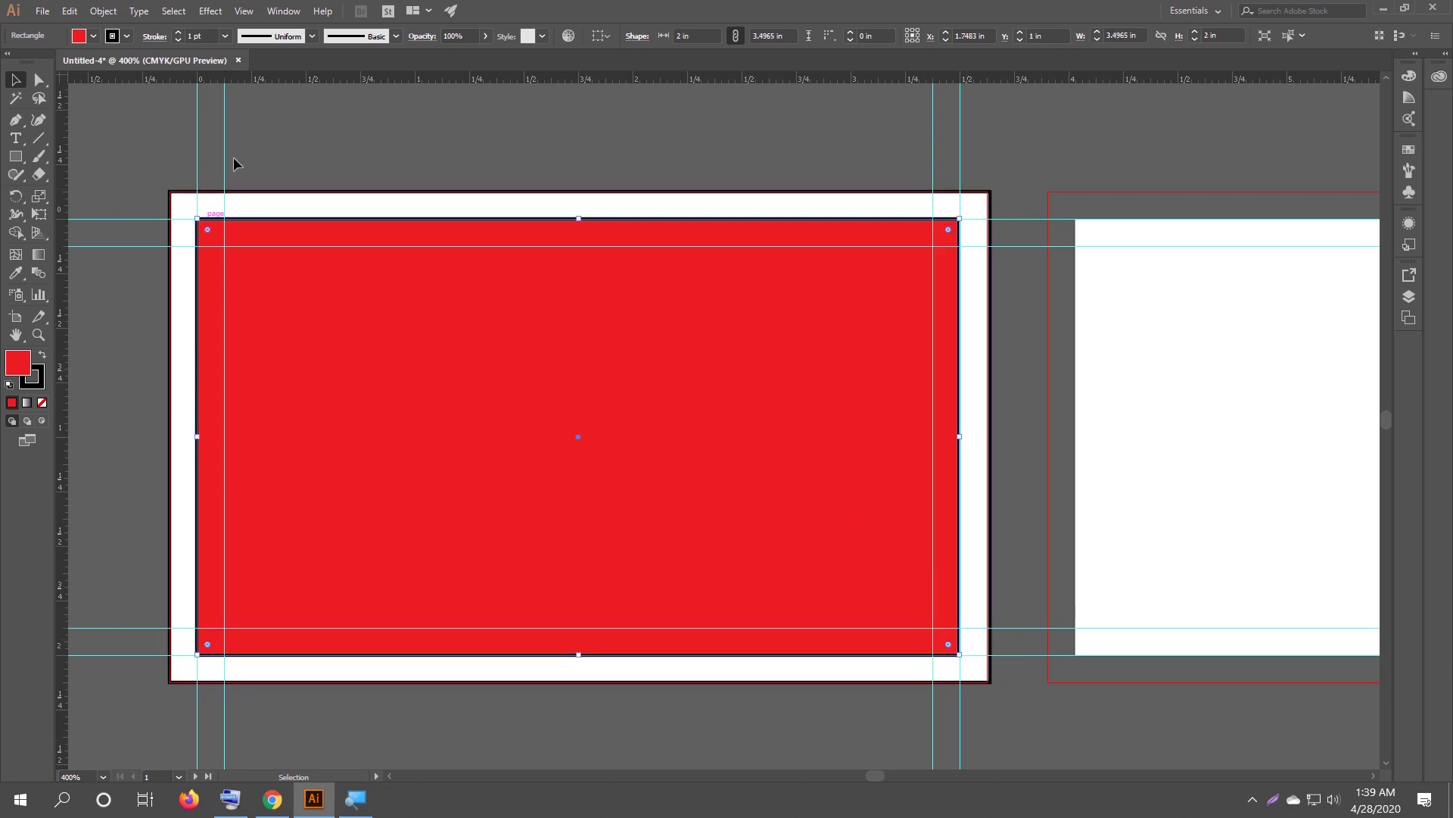
{"action": "left_click", "coordinate": [326, 134]}
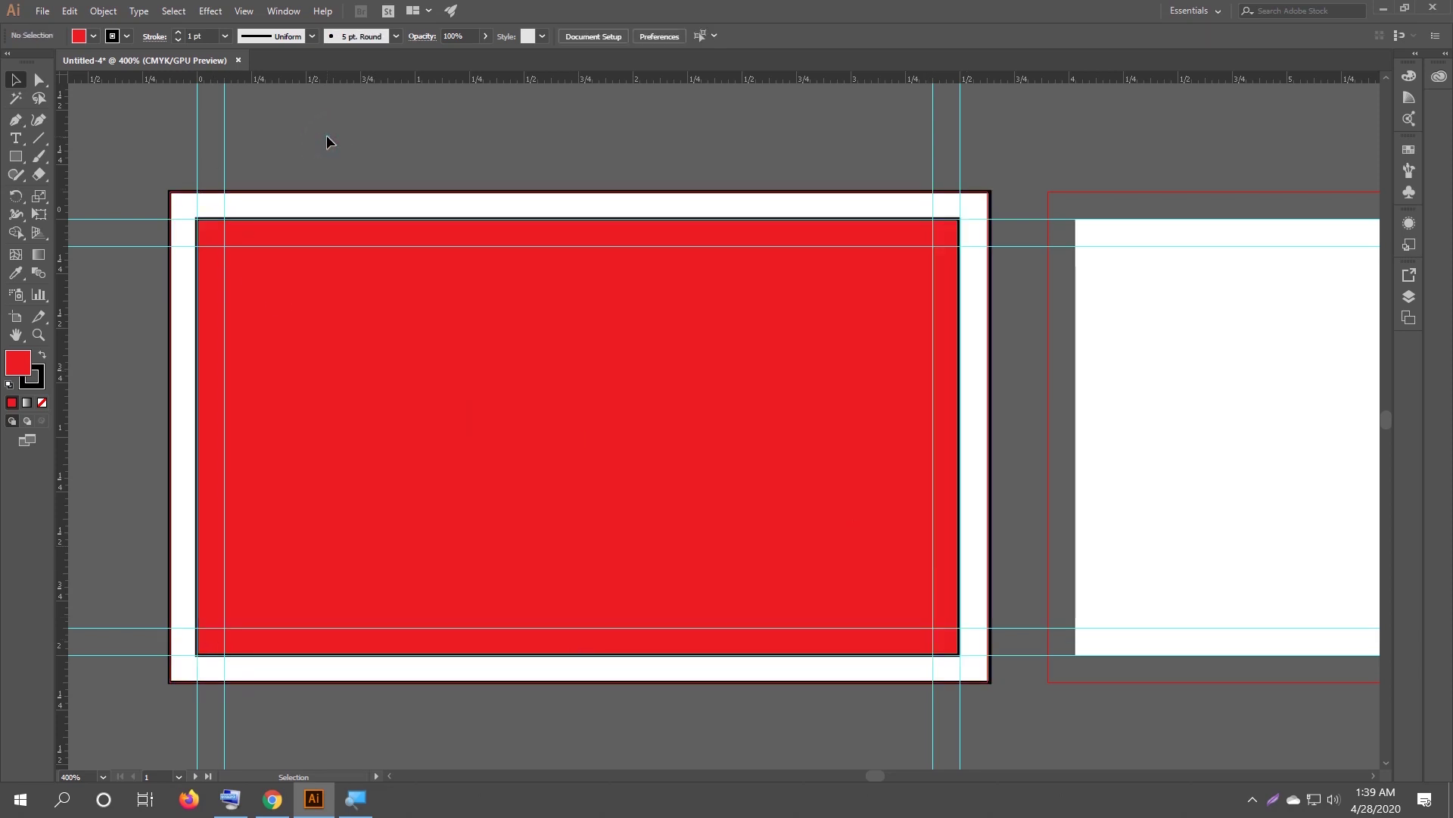
Clear the selection and bring up the canvas context menu.
{"action": "scroll", "coordinate": [326, 135], "scroll_direction": "down", "scroll_amount": 1}
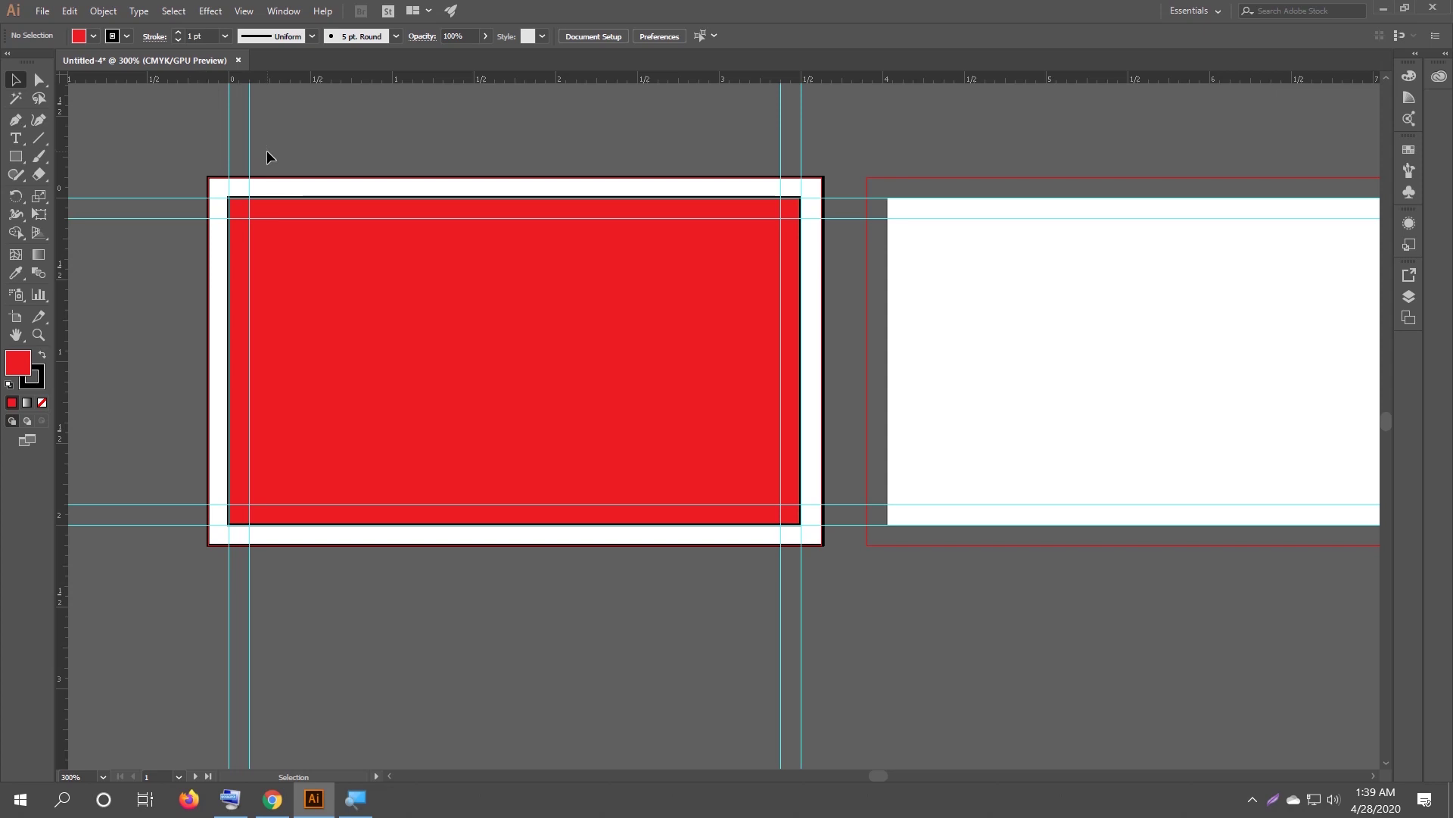
{"action": "scroll", "coordinate": [232, 134], "scroll_direction": "up", "scroll_amount": 1}
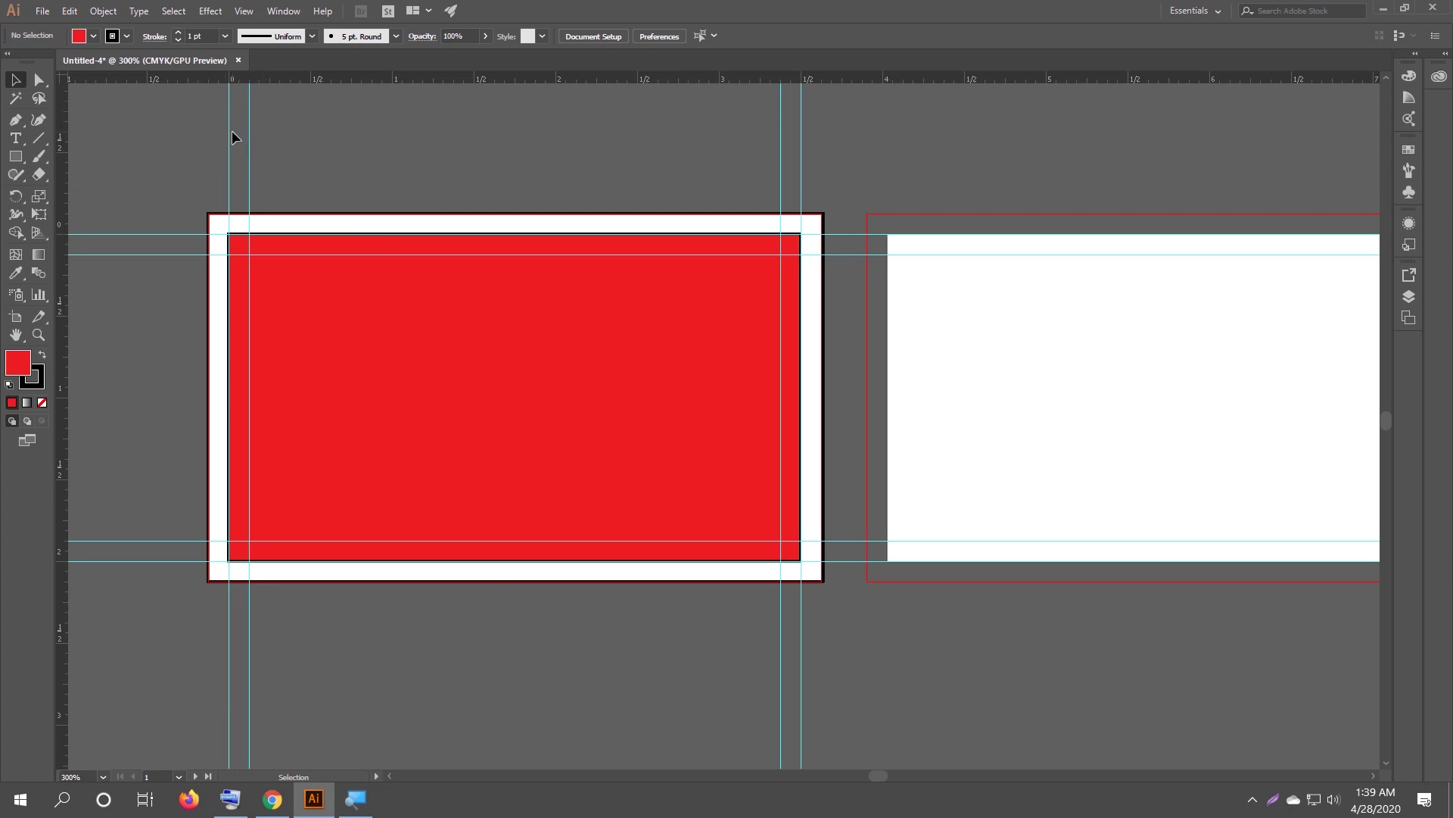
{"action": "left_click", "coordinate": [205, 130]}
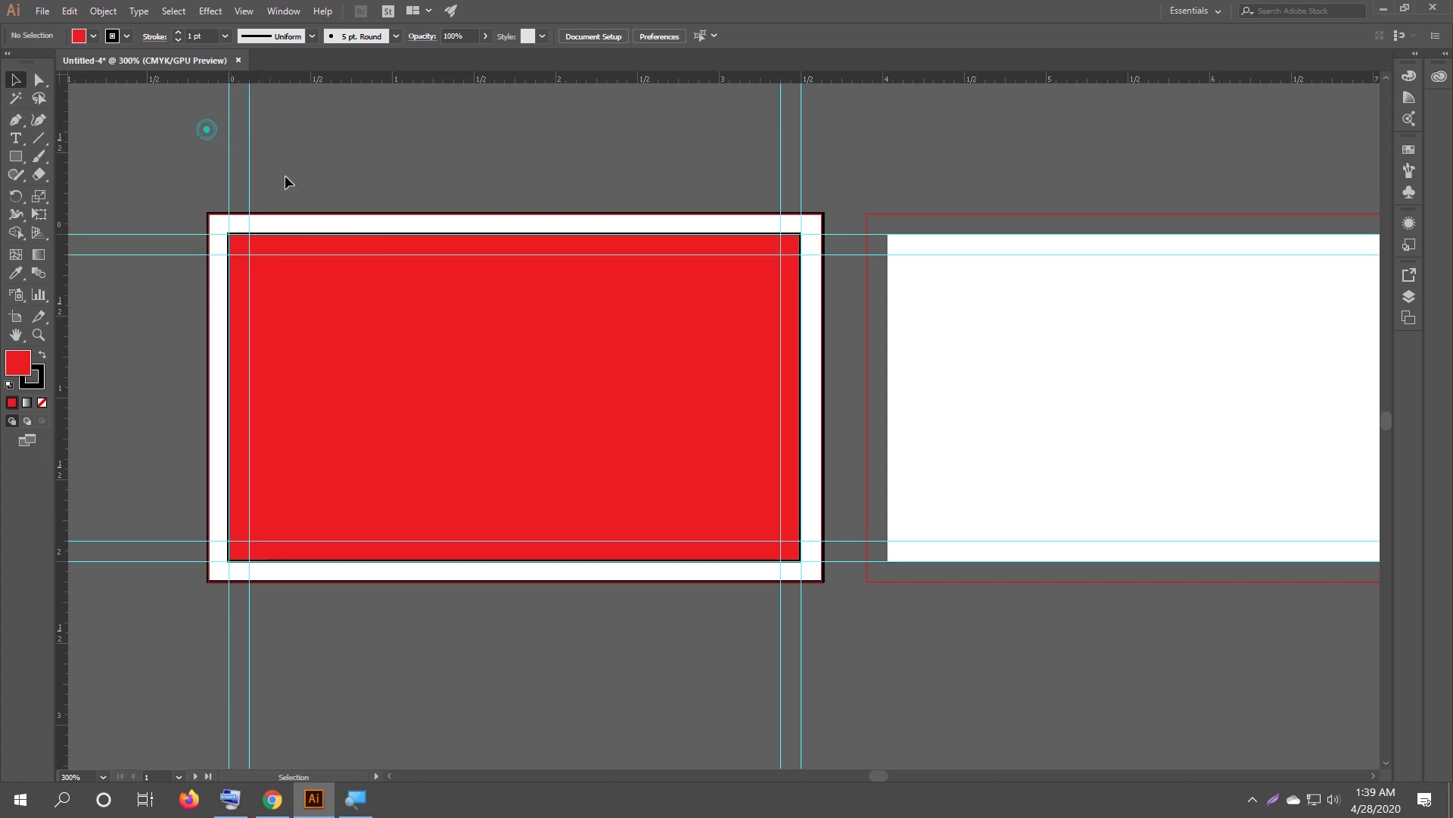
{"action": "right_click", "coordinate": [248, 152]}
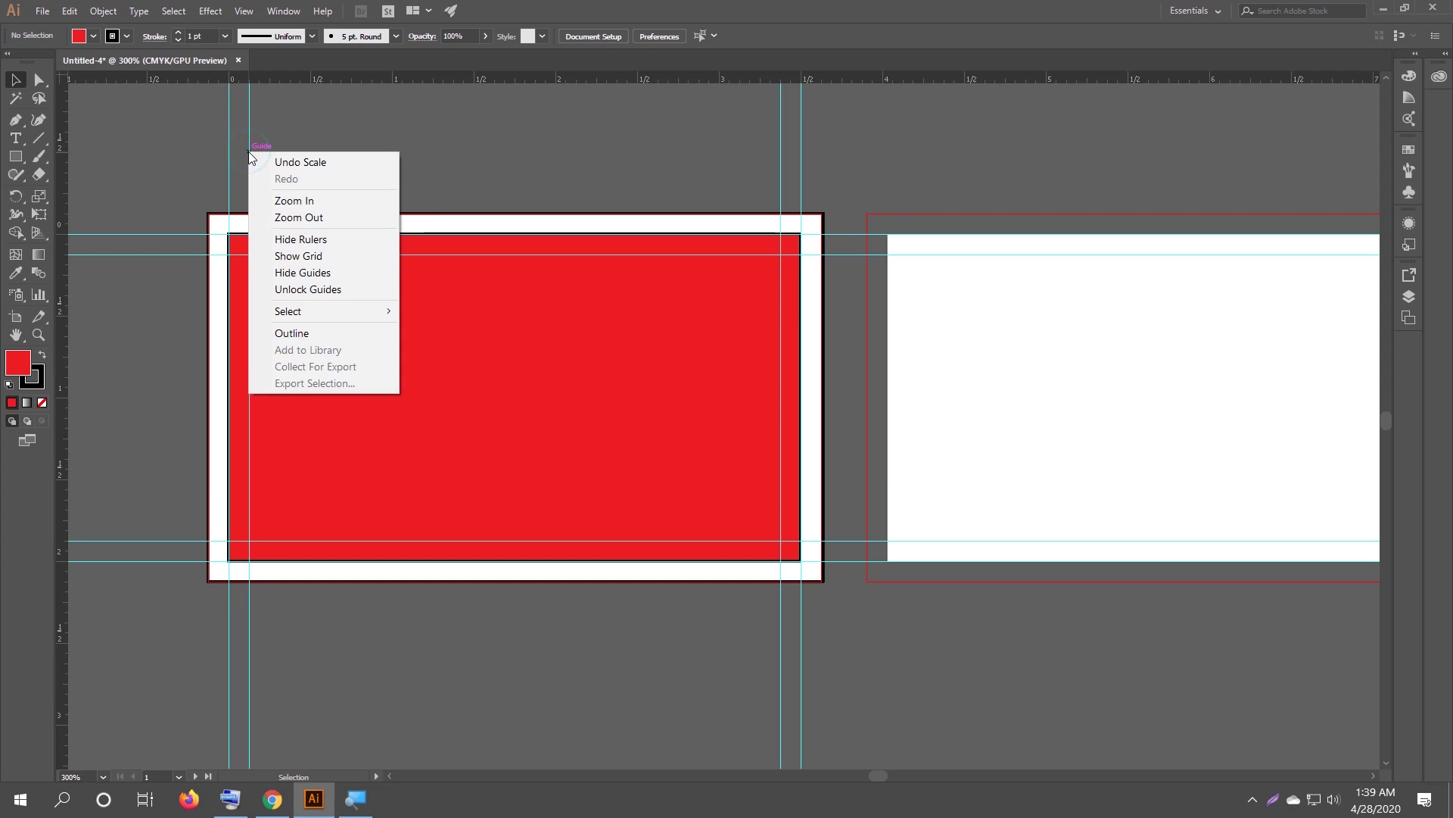
Unlock the guides and zoom out to view both artboards side by side.
{"action": "left_click", "coordinate": [336, 291]}
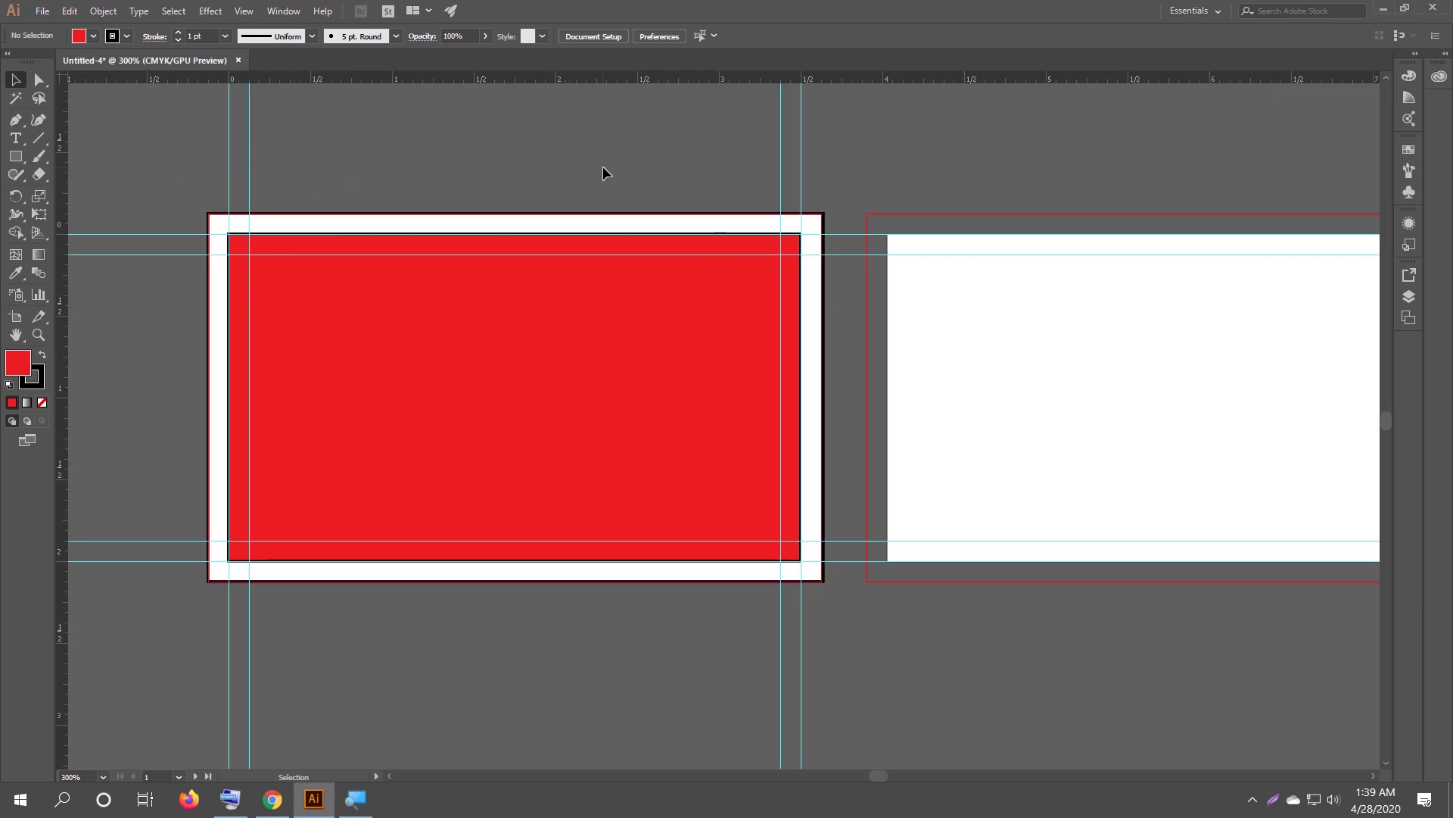
{"action": "scroll", "coordinate": [828, 292], "scroll_direction": "down", "scroll_amount": 2}
{"action": "left_click_drag", "start_coordinate": [825, 203], "coordinate": [671, 197]}
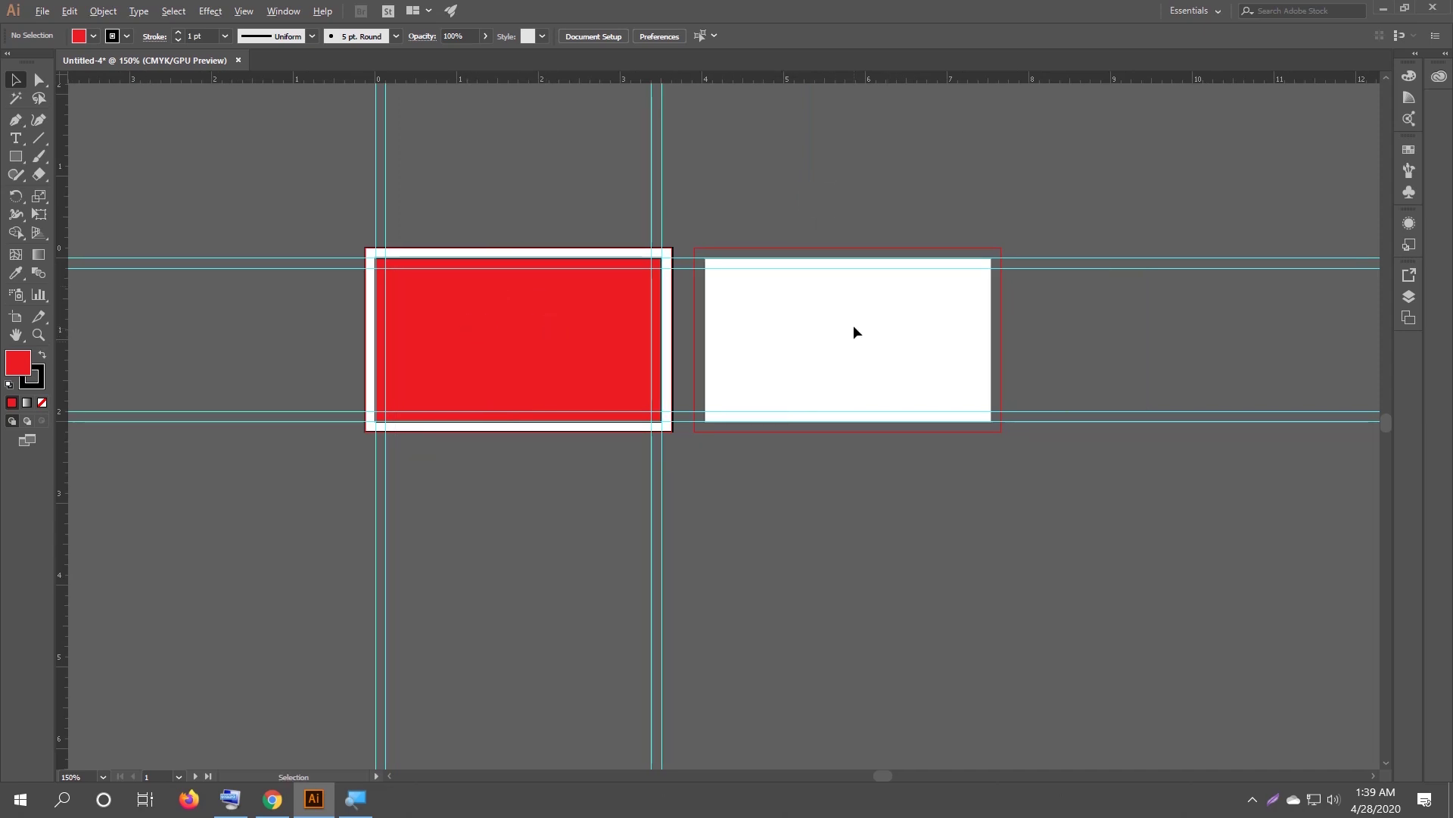
{"action": "scroll", "coordinate": [854, 332], "scroll_direction": "up", "scroll_amount": 1}
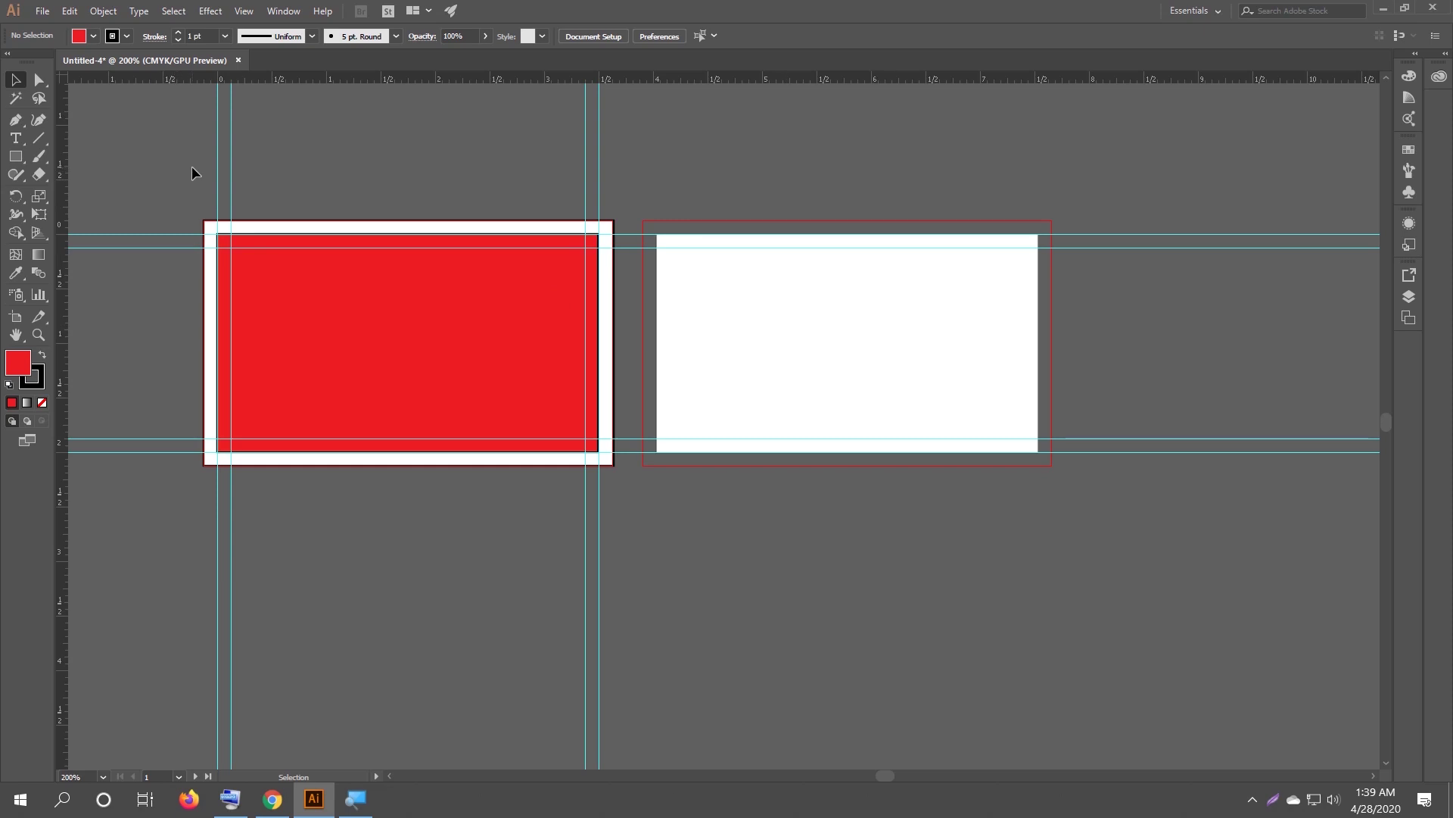
Marquee-select the red card with its guides and Alt+Shift-drag a copy onto the second artboard.
{"action": "left_click_drag", "start_coordinate": [167, 166], "coordinate": [628, 587]}
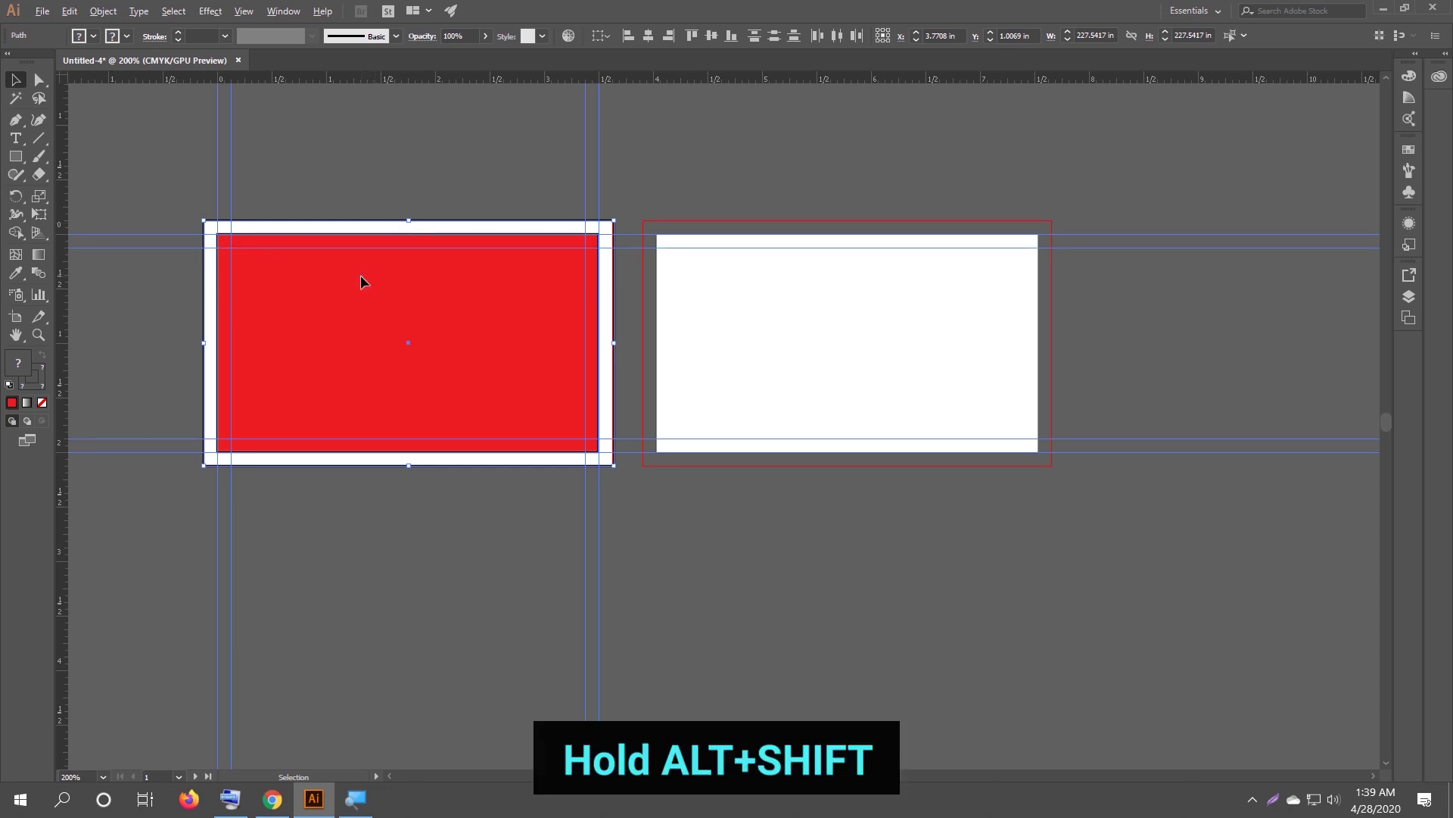
{"action": "left_click_drag", "start_coordinate": [385, 282], "coordinate": [803, 285]}
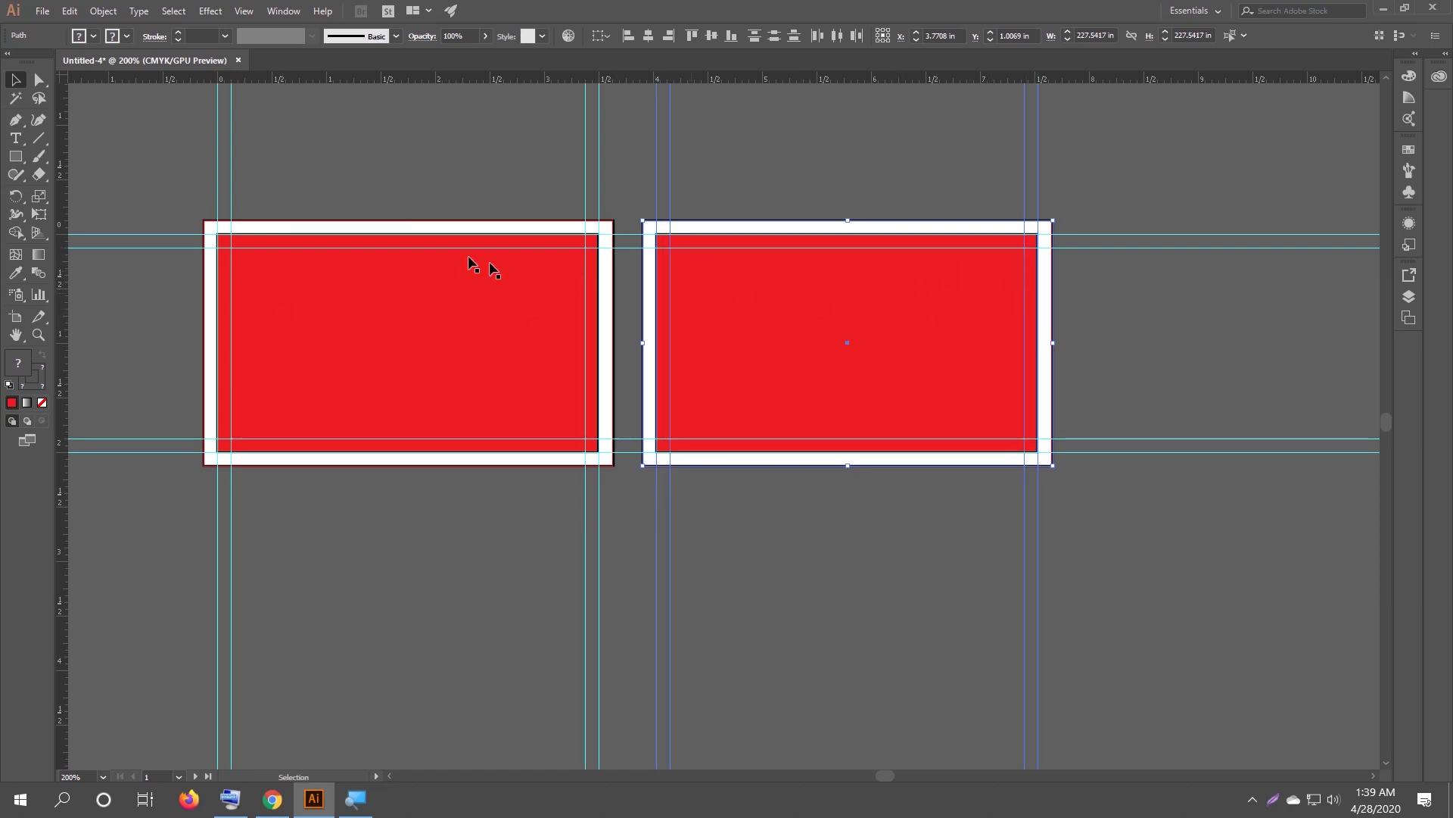
Select the left card's guides and choose Hide Guides from the context menu.
{"action": "scroll", "coordinate": [350, 159], "scroll_direction": "up", "scroll_amount": 1}
{"action": "left_click_drag", "start_coordinate": [332, 164], "coordinate": [366, 156]}
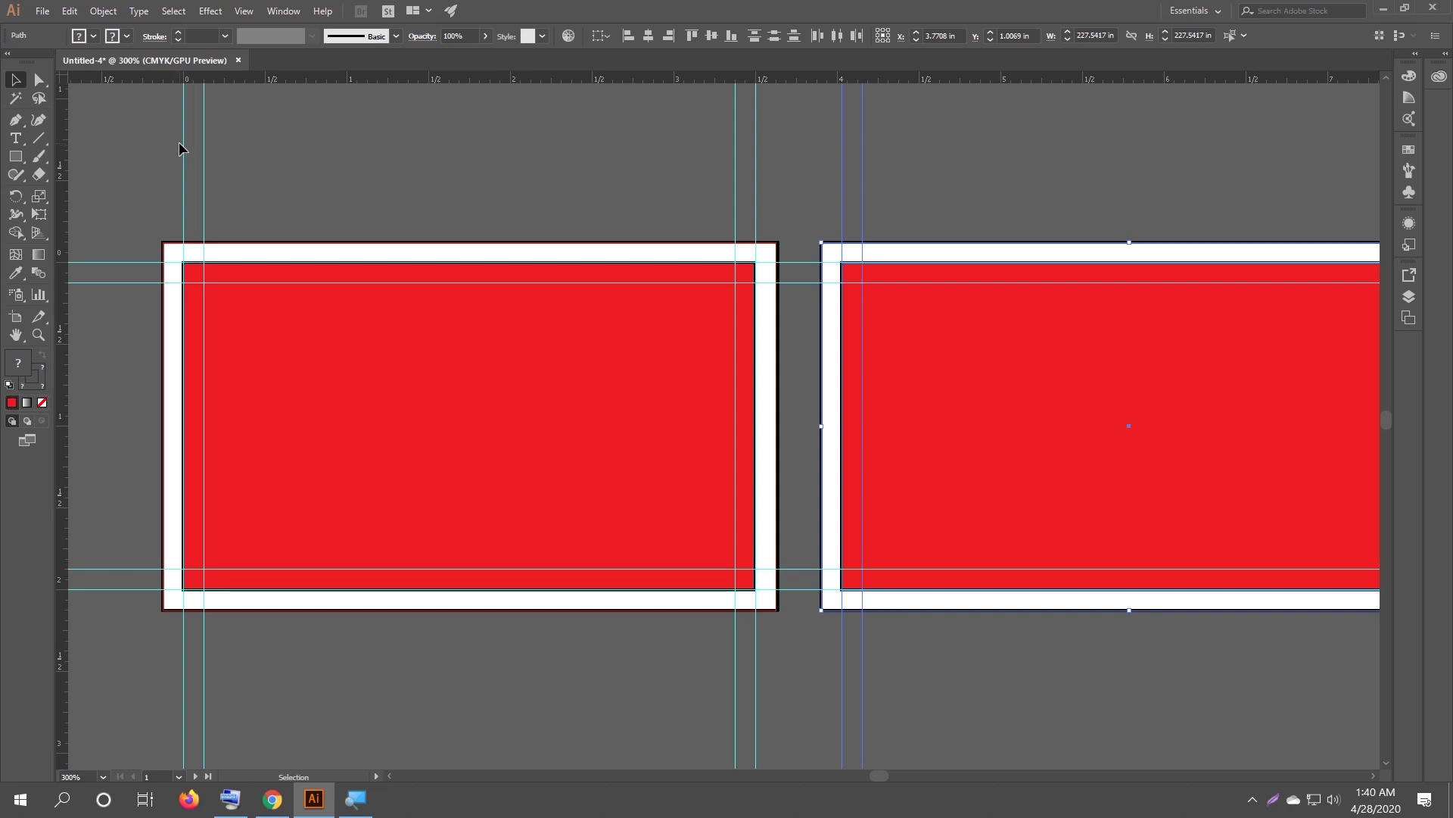
{"action": "right_click", "coordinate": [200, 143]}
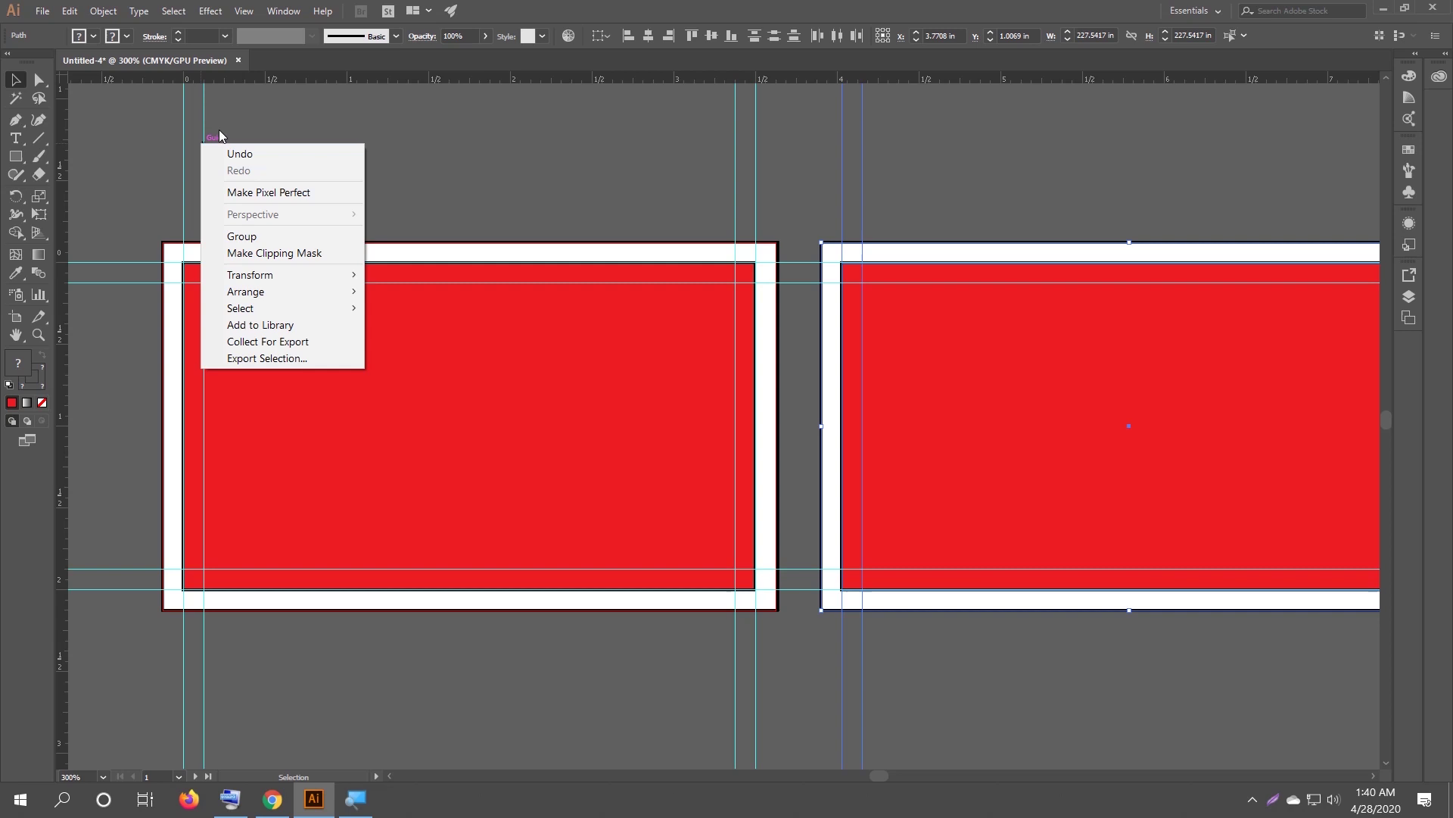
{"action": "left_click", "coordinate": [203, 120]}
{"action": "left_click_drag", "start_coordinate": [149, 123], "coordinate": [218, 144]}
{"action": "right_click", "coordinate": [204, 143]}
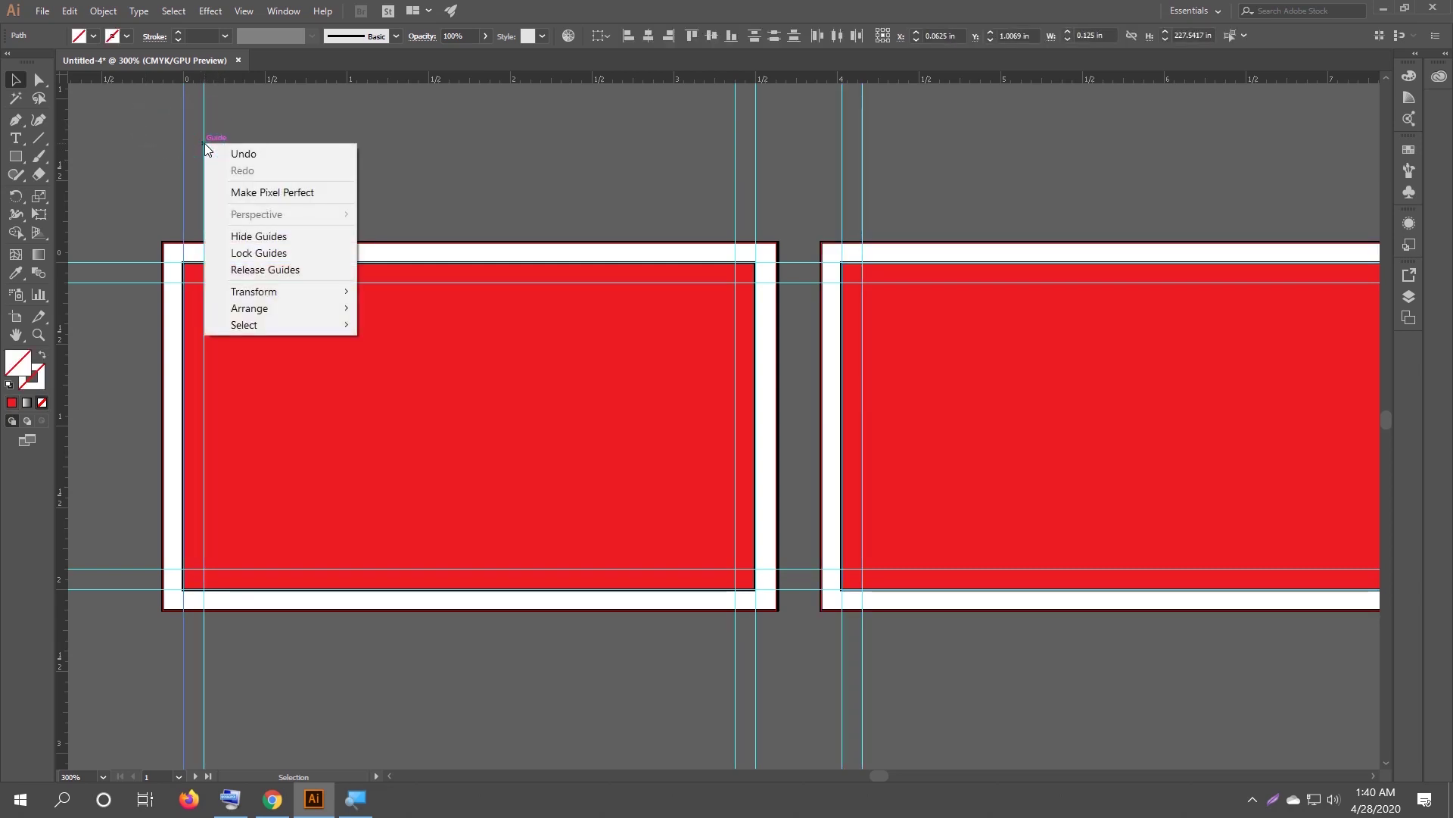
{"action": "left_click", "coordinate": [292, 237]}
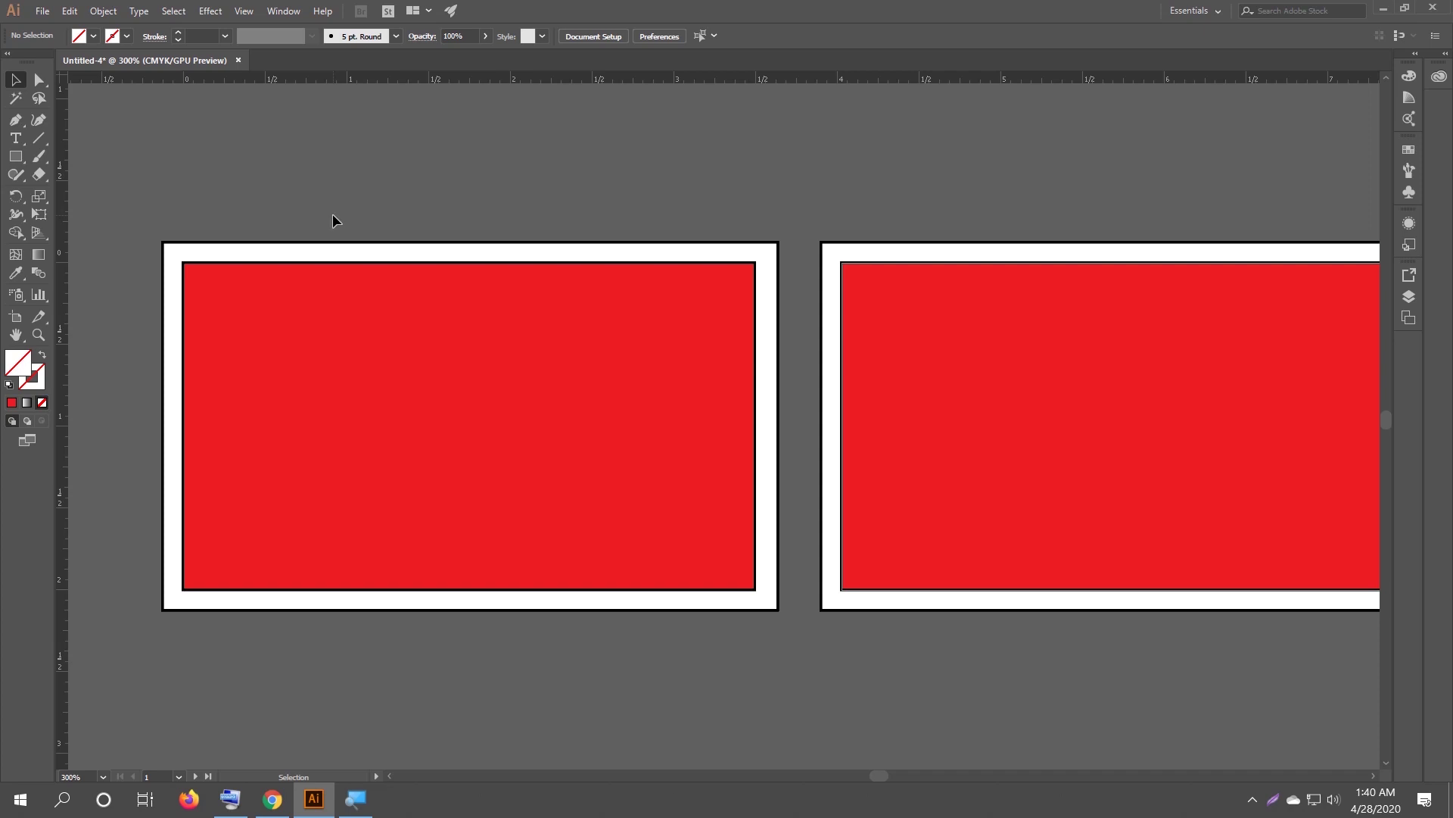
Show the guides again on both red cards with Ctrl+;.
{"action": "key", "text": "ctrl+semicolon"}
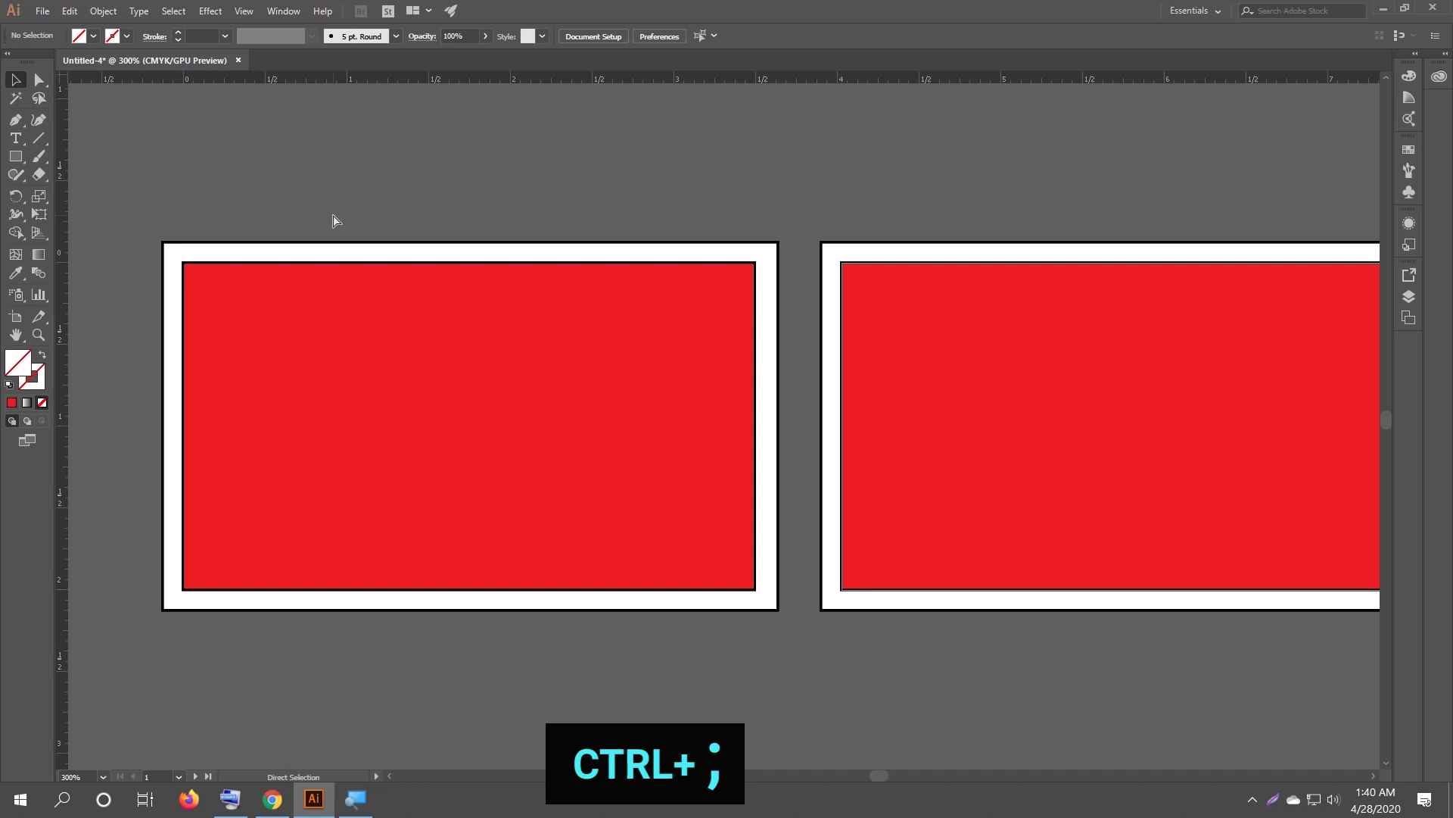
{"action": "key", "text": "ctrl+semicolon"}
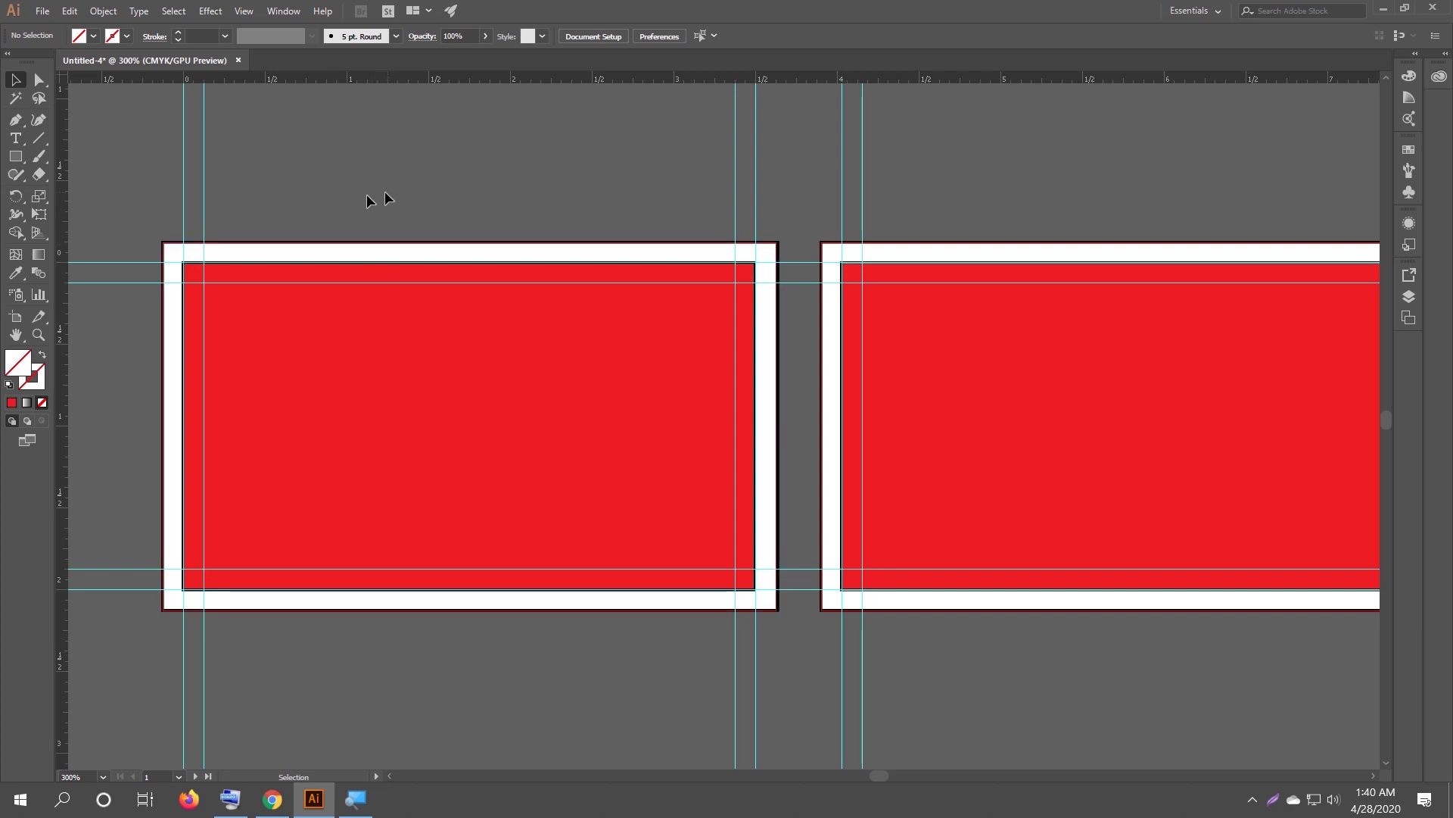
{"action": "scroll", "coordinate": [431, 161], "scroll_direction": "left", "scroll_amount": 3}
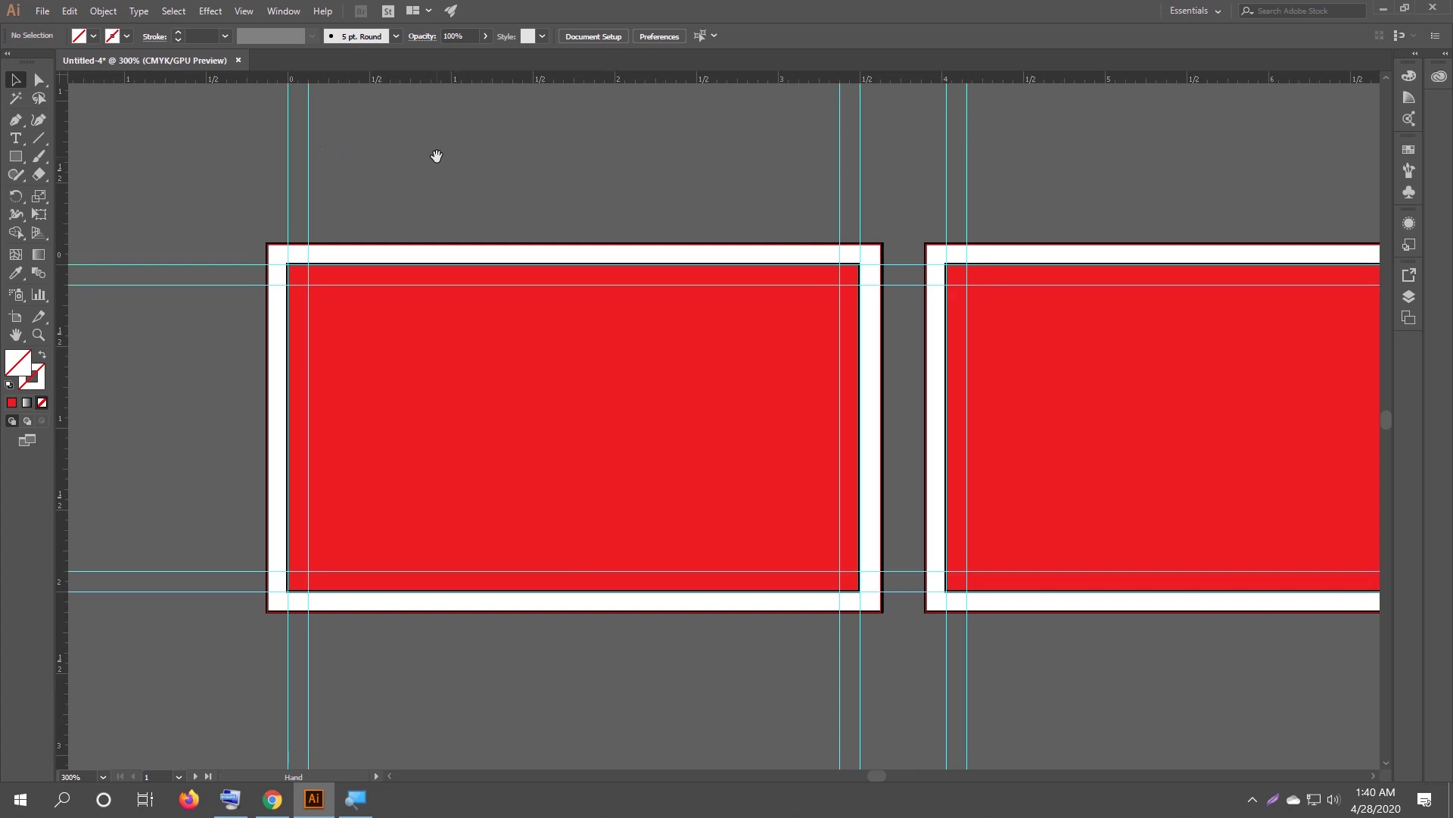
{"action": "left_click", "coordinate": [274, 801]}
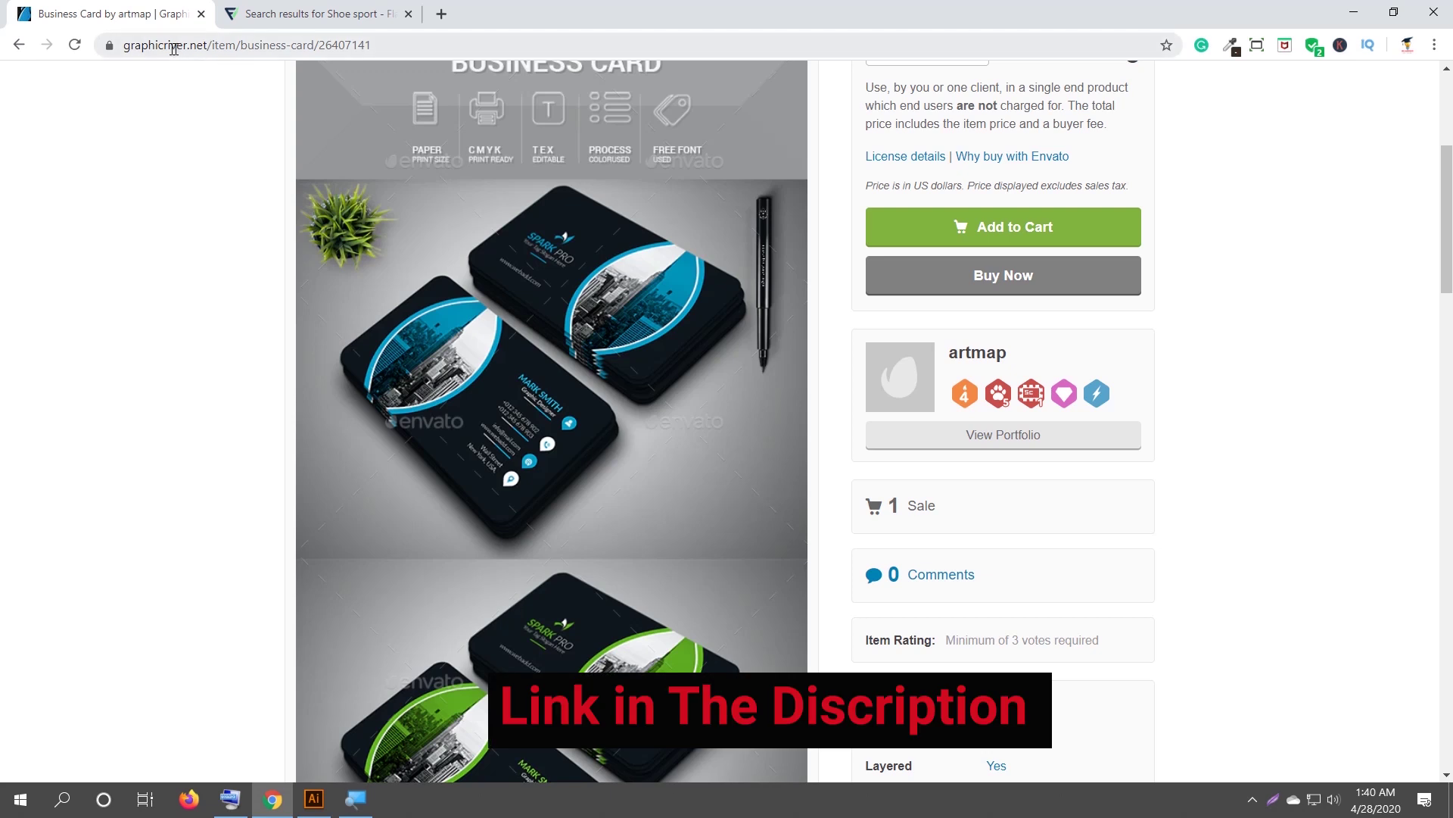
Go back to the GraphicRiver 'business card' search results and scroll through the template listings.
{"action": "scroll", "coordinate": [260, 279], "scroll_direction": "up", "scroll_amount": 2}
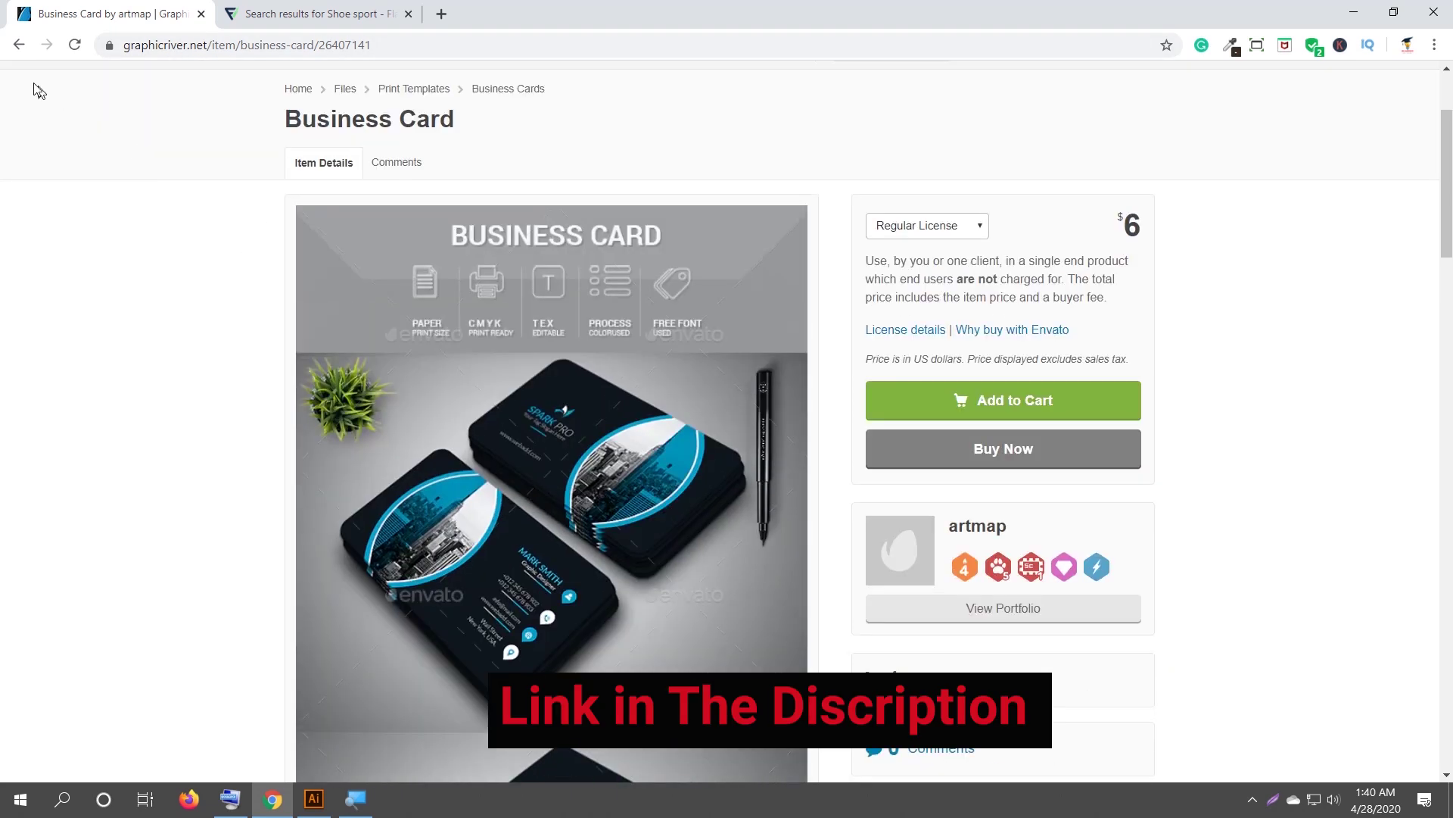
{"action": "left_click", "coordinate": [23, 47]}
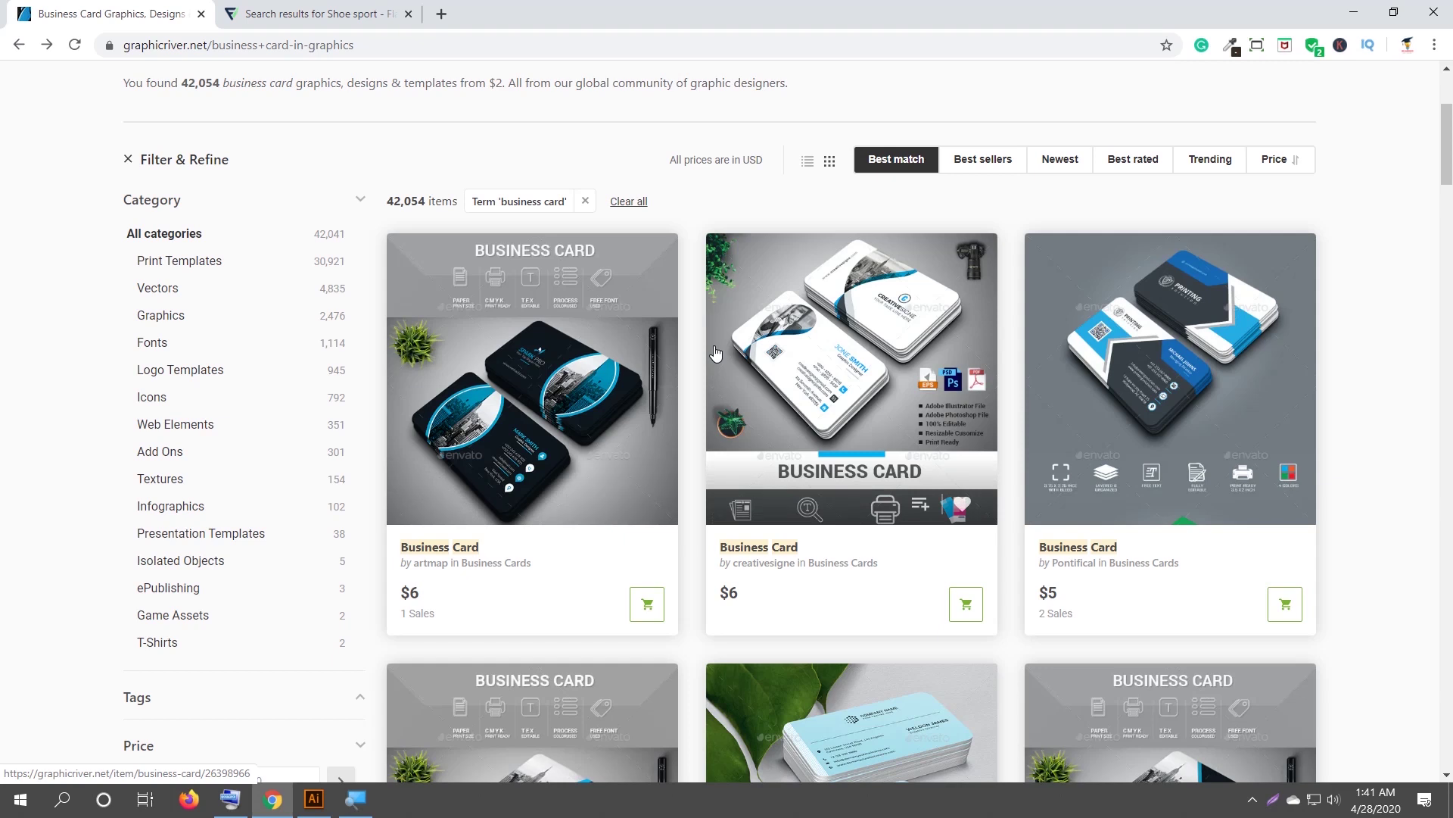
{"action": "scroll", "coordinate": [714, 318], "scroll_direction": "up", "scroll_amount": 4}
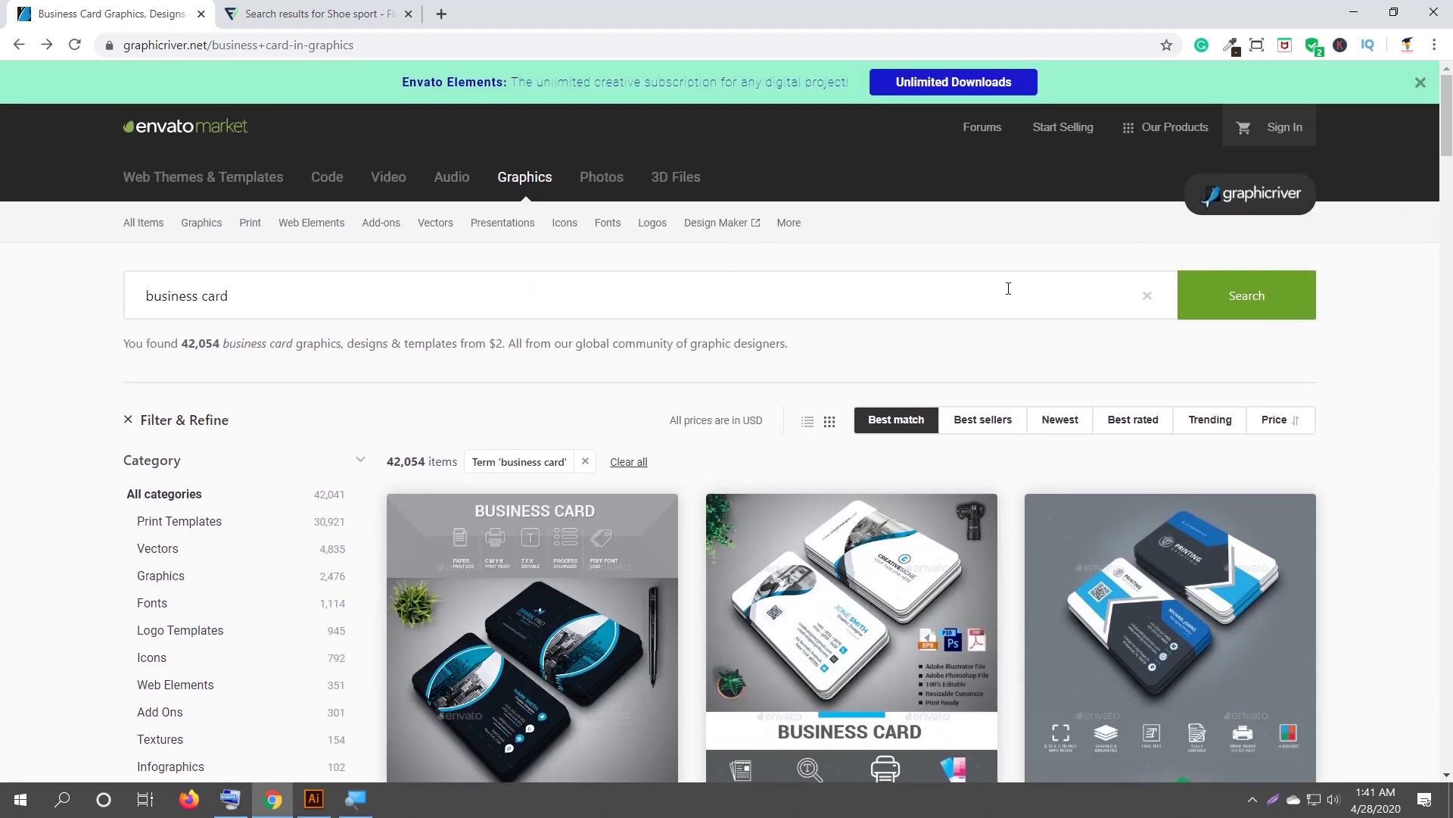
{"action": "scroll", "coordinate": [1008, 288], "scroll_direction": "down", "scroll_amount": 1}
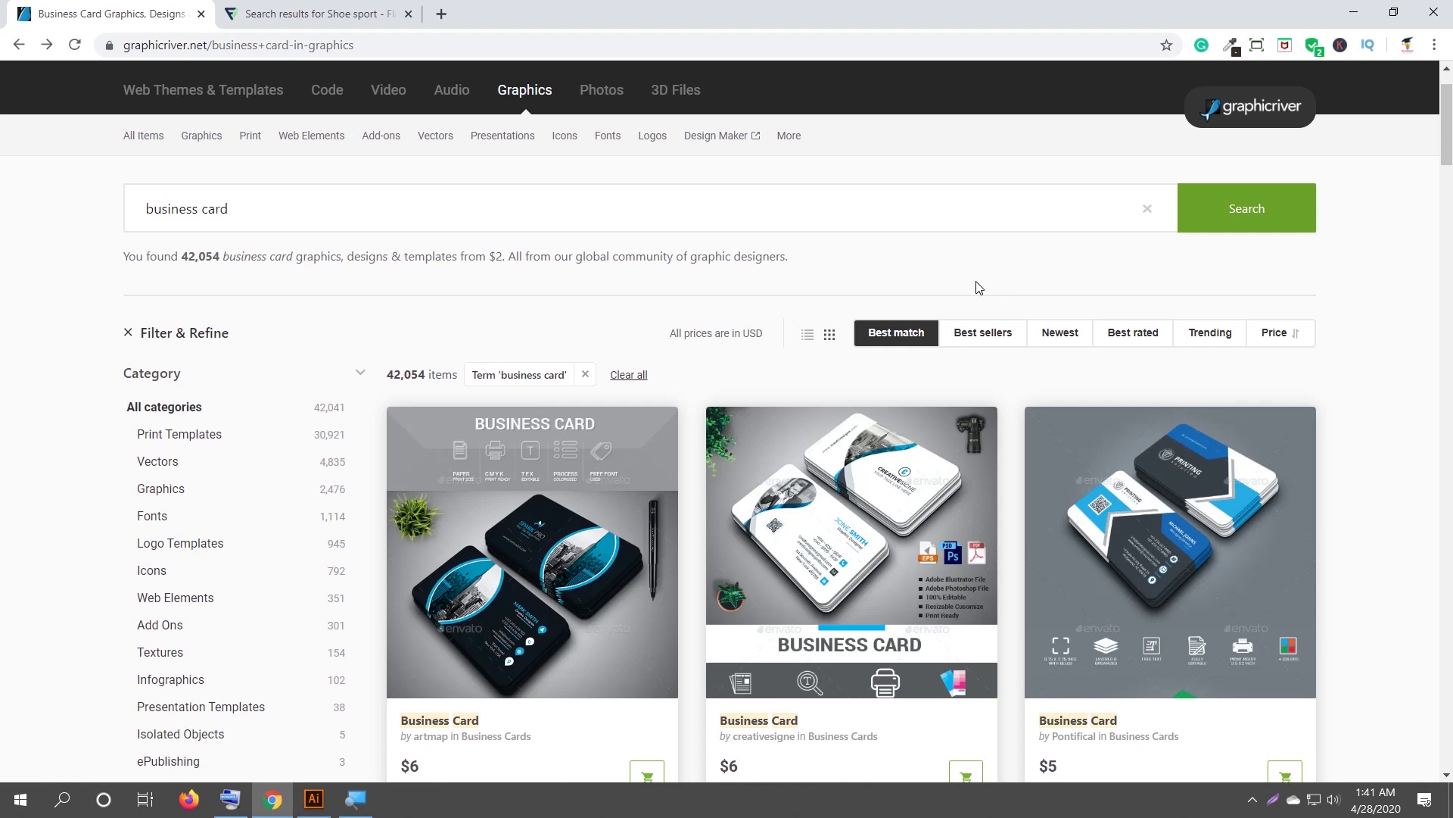
{"action": "scroll", "coordinate": [973, 294], "scroll_direction": "down", "scroll_amount": 1}
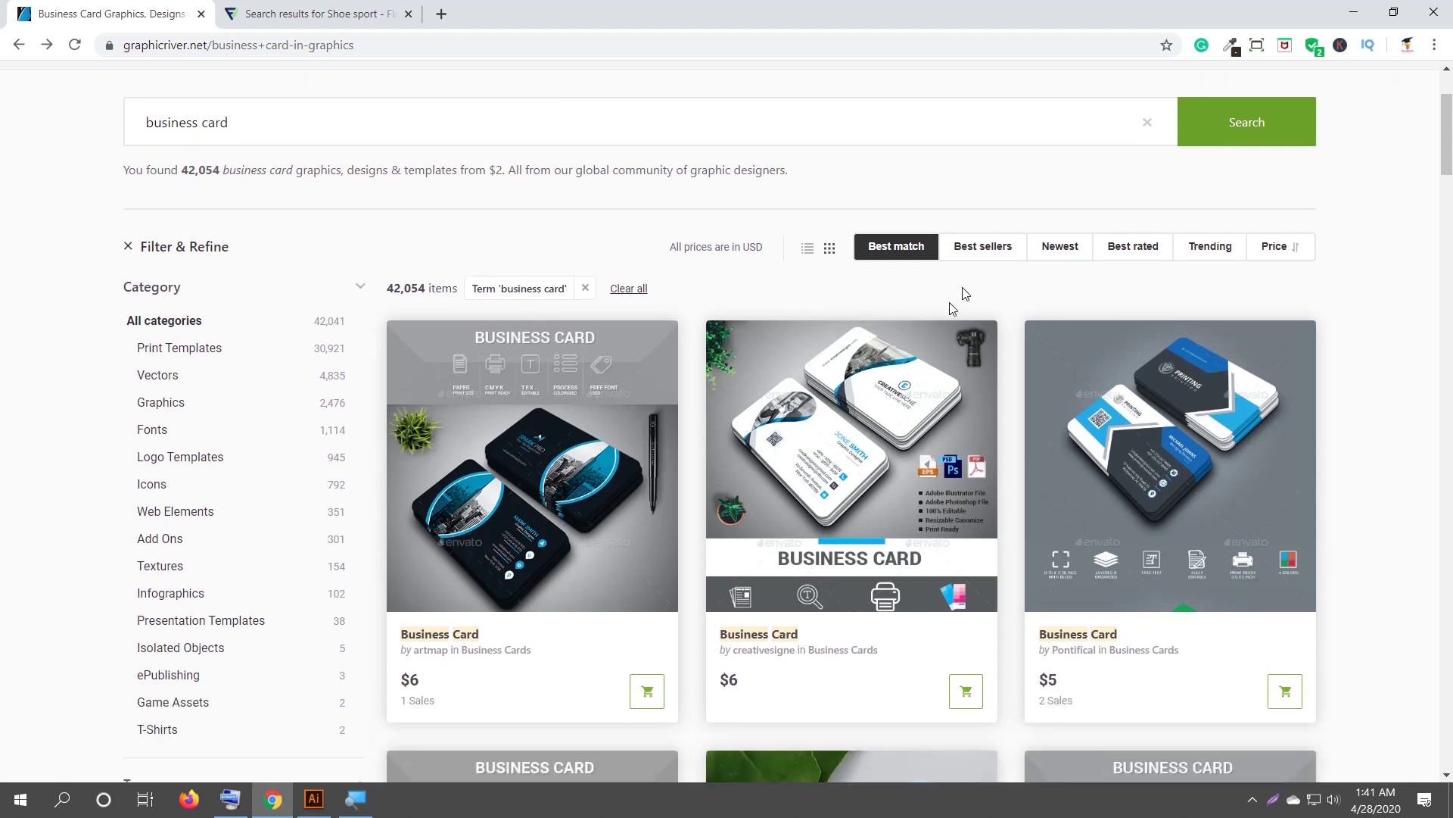
{"action": "scroll", "coordinate": [689, 469], "scroll_direction": "down", "scroll_amount": 1}
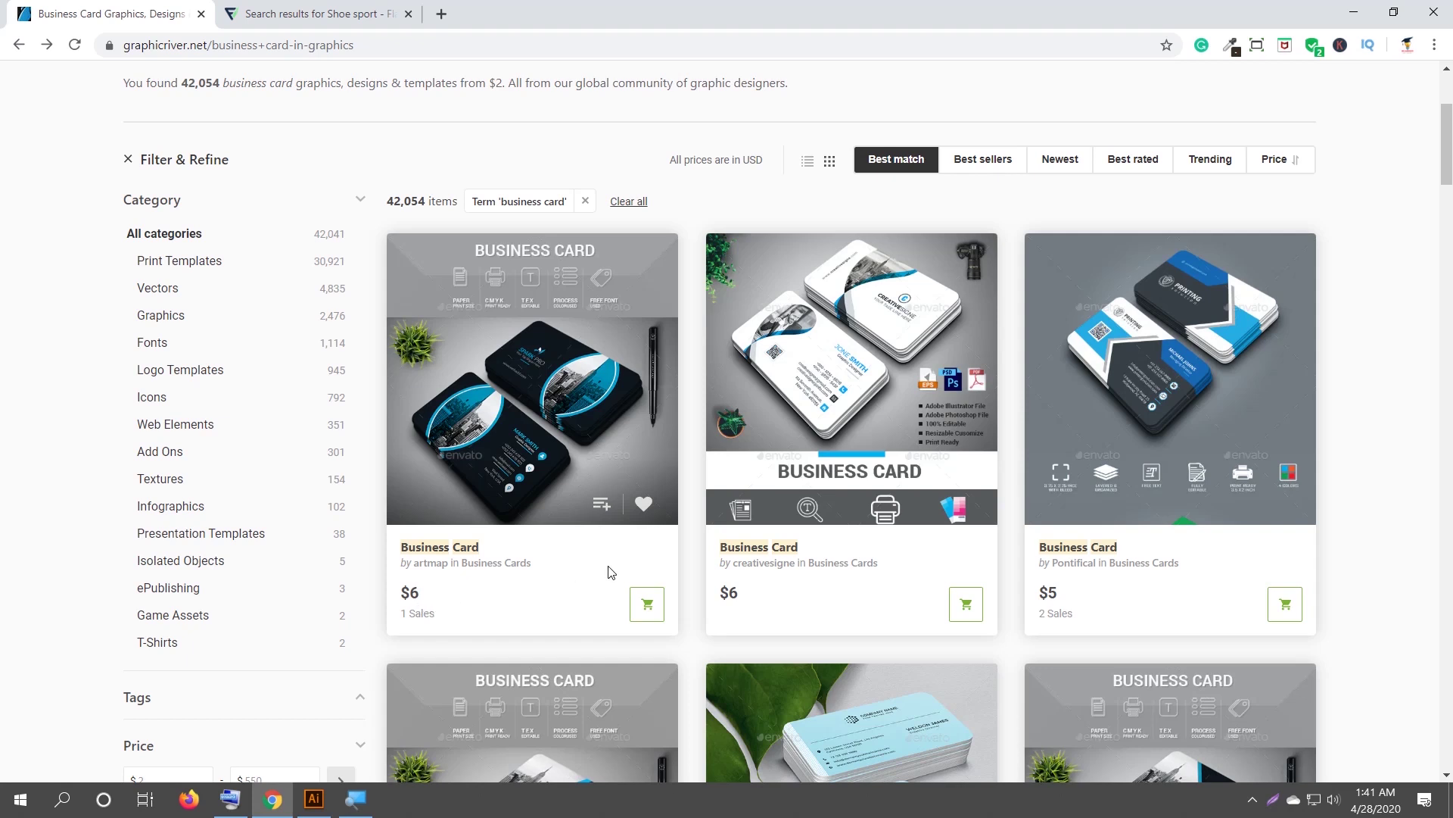
{"action": "scroll", "coordinate": [608, 569], "scroll_direction": "down", "scroll_amount": 5}
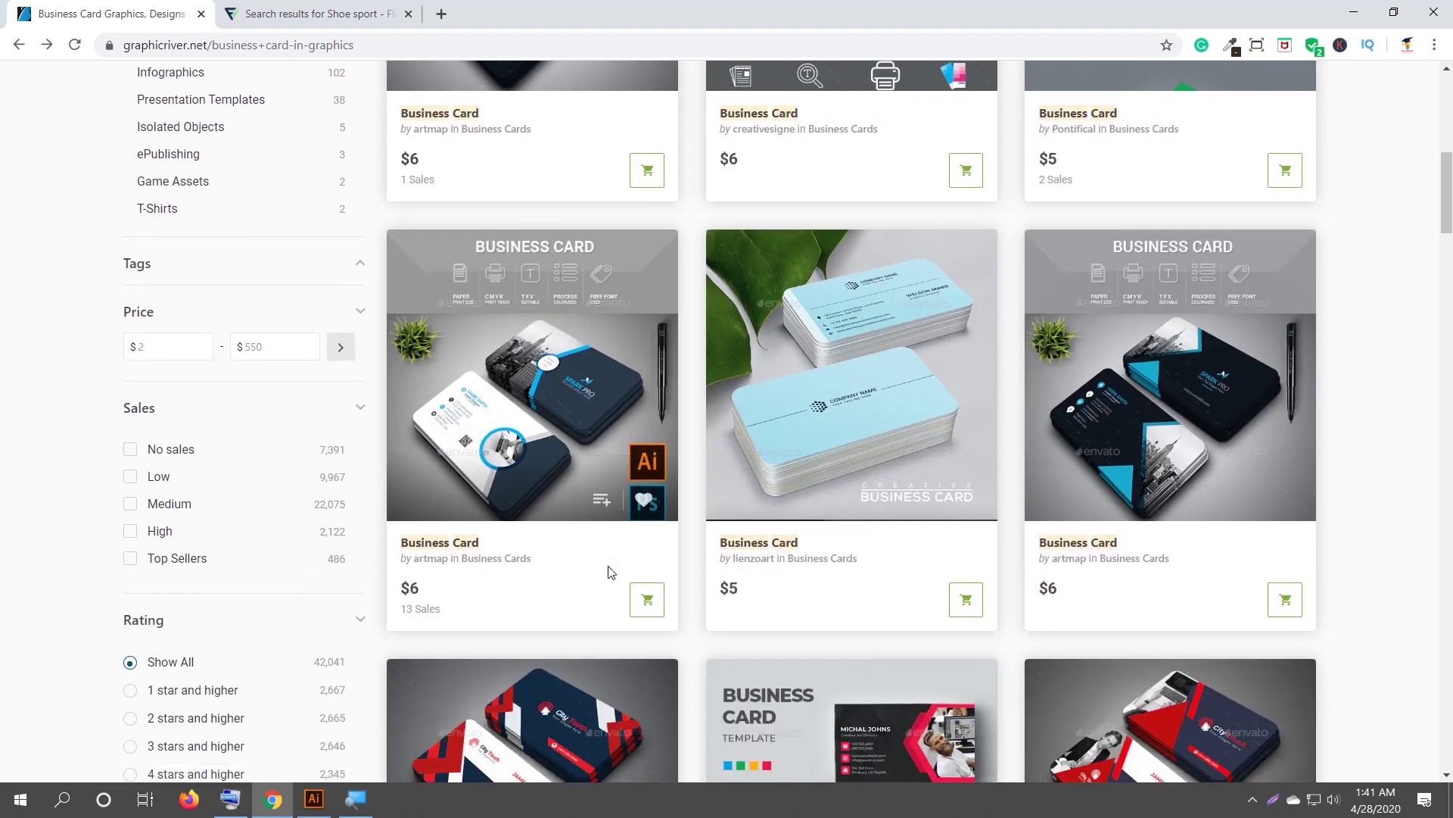
{"action": "scroll", "coordinate": [610, 572], "scroll_direction": "up", "scroll_amount": 2}
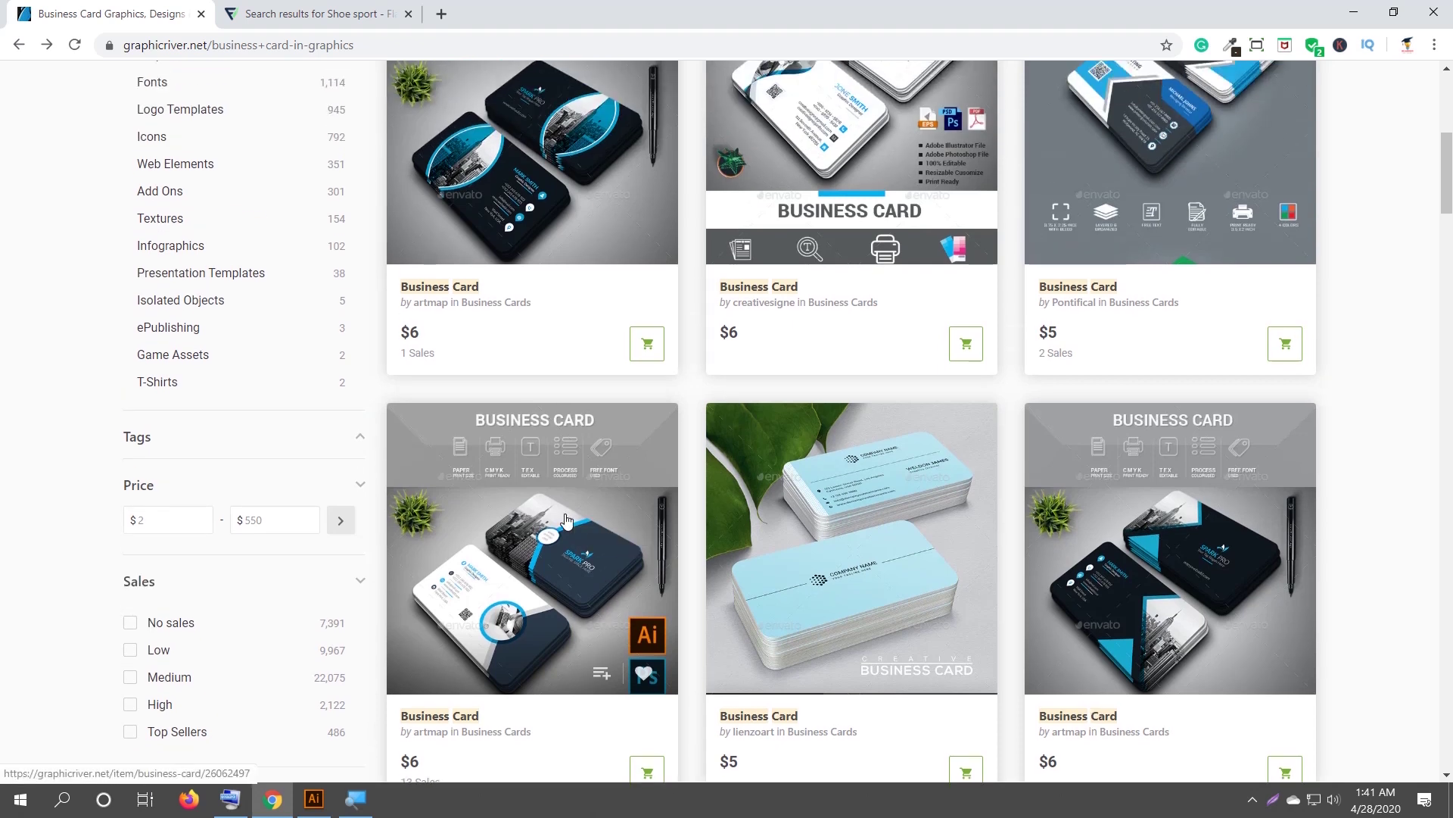
{"action": "scroll", "coordinate": [611, 573], "scroll_direction": "up", "scroll_amount": 2}
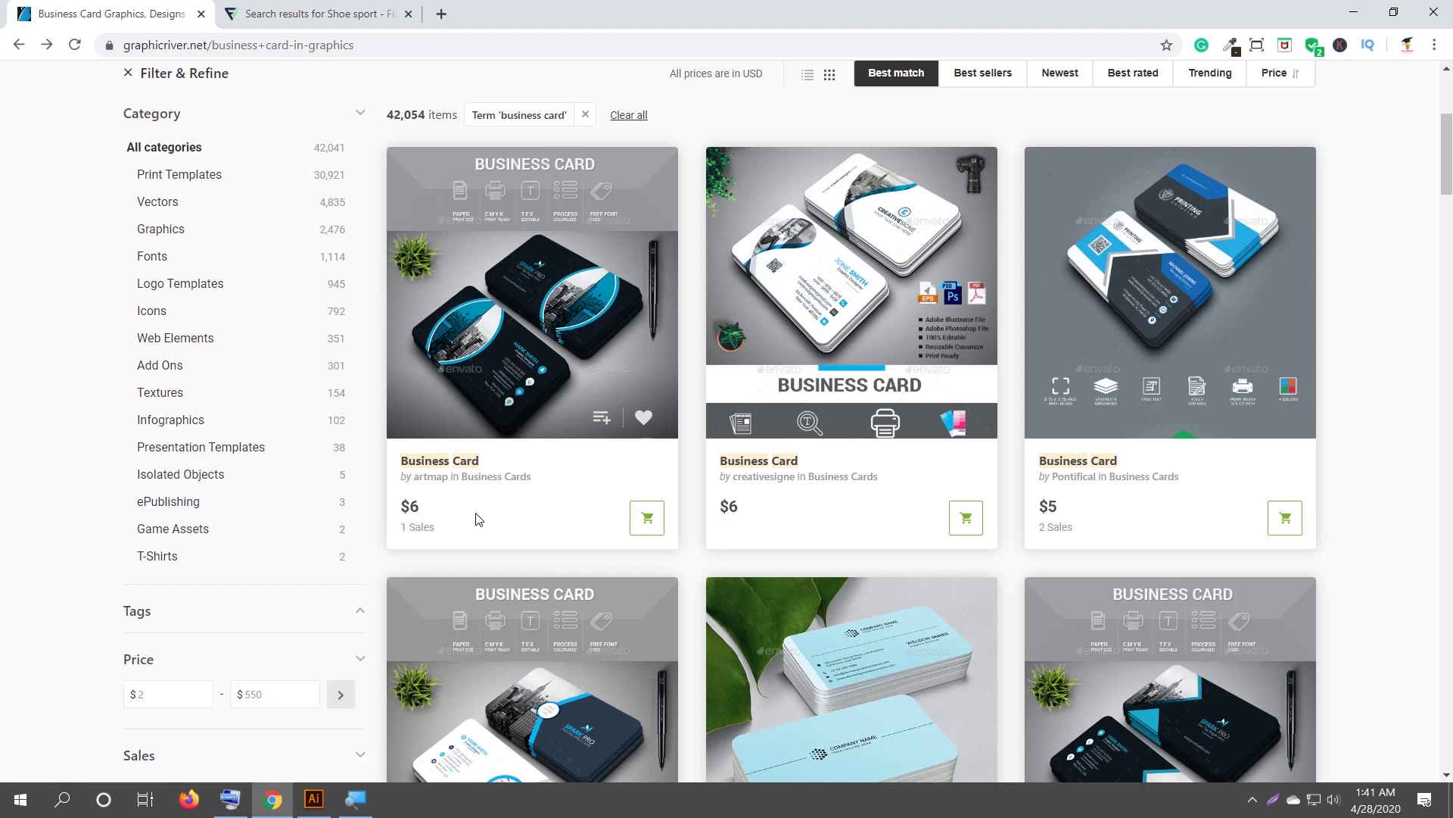
{"action": "scroll", "coordinate": [478, 519], "scroll_direction": "up", "scroll_amount": 3}
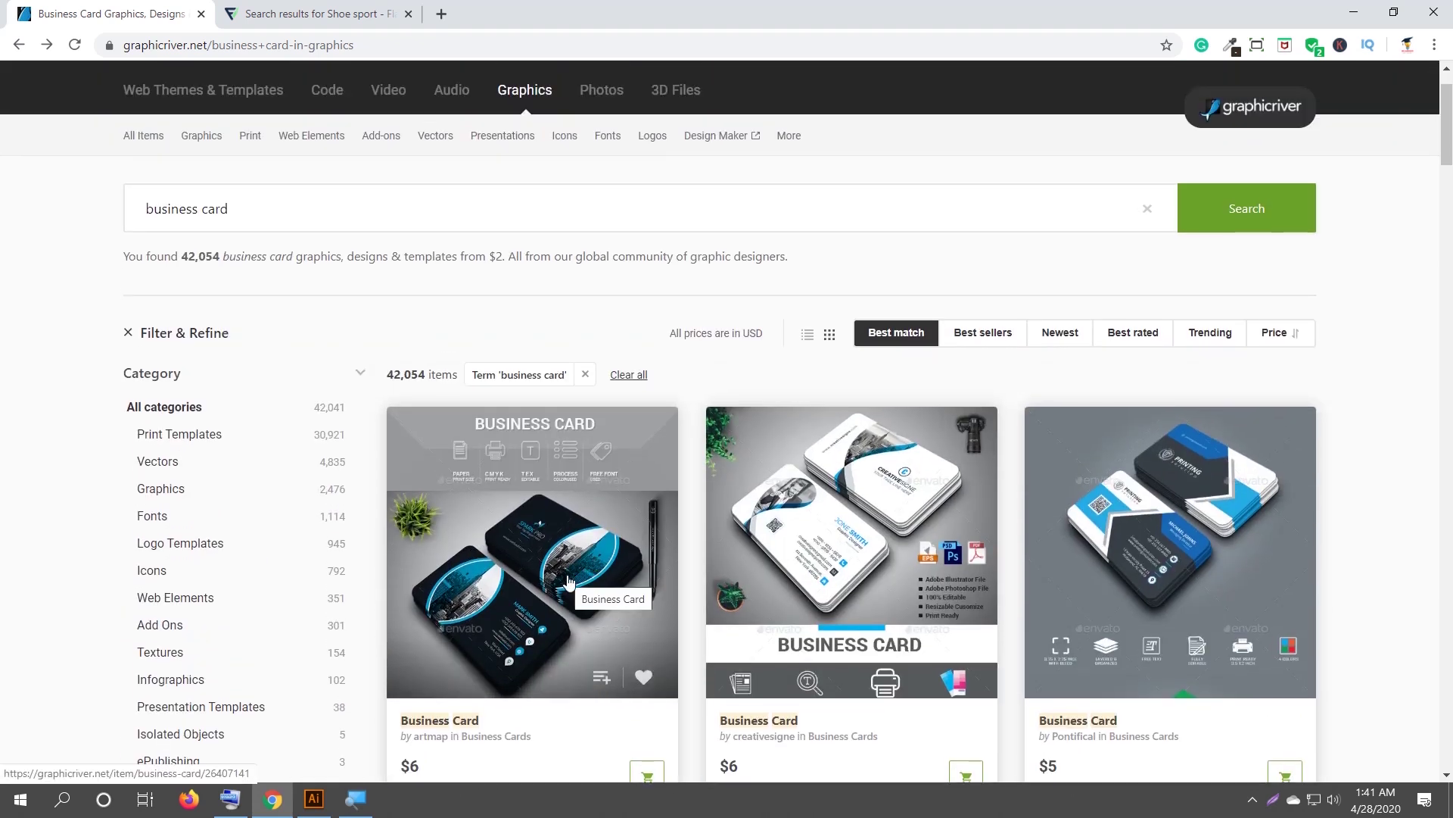
{"action": "scroll", "coordinate": [569, 580], "scroll_direction": "down", "scroll_amount": 2}
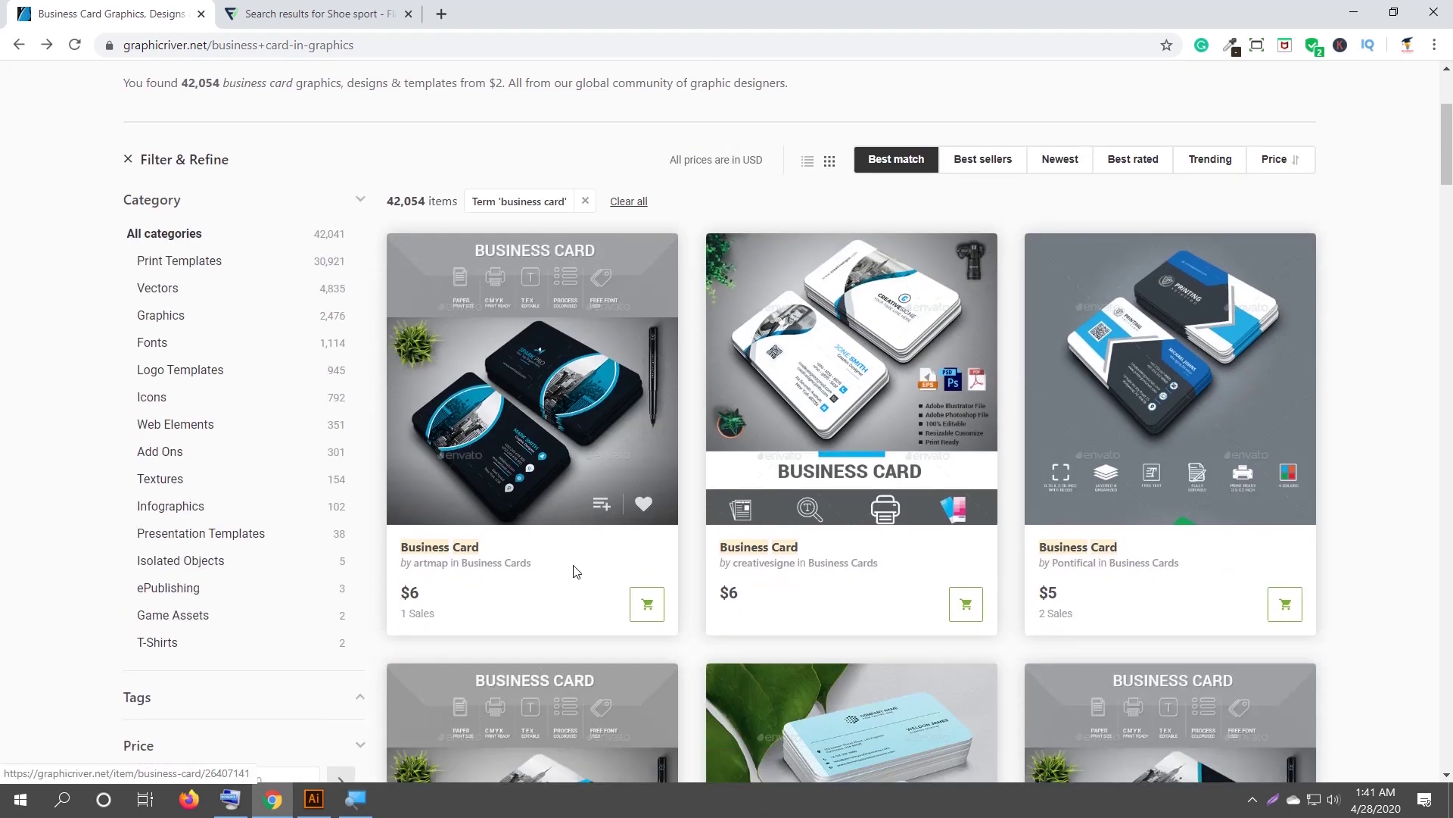
{"action": "left_click", "coordinate": [519, 409]}
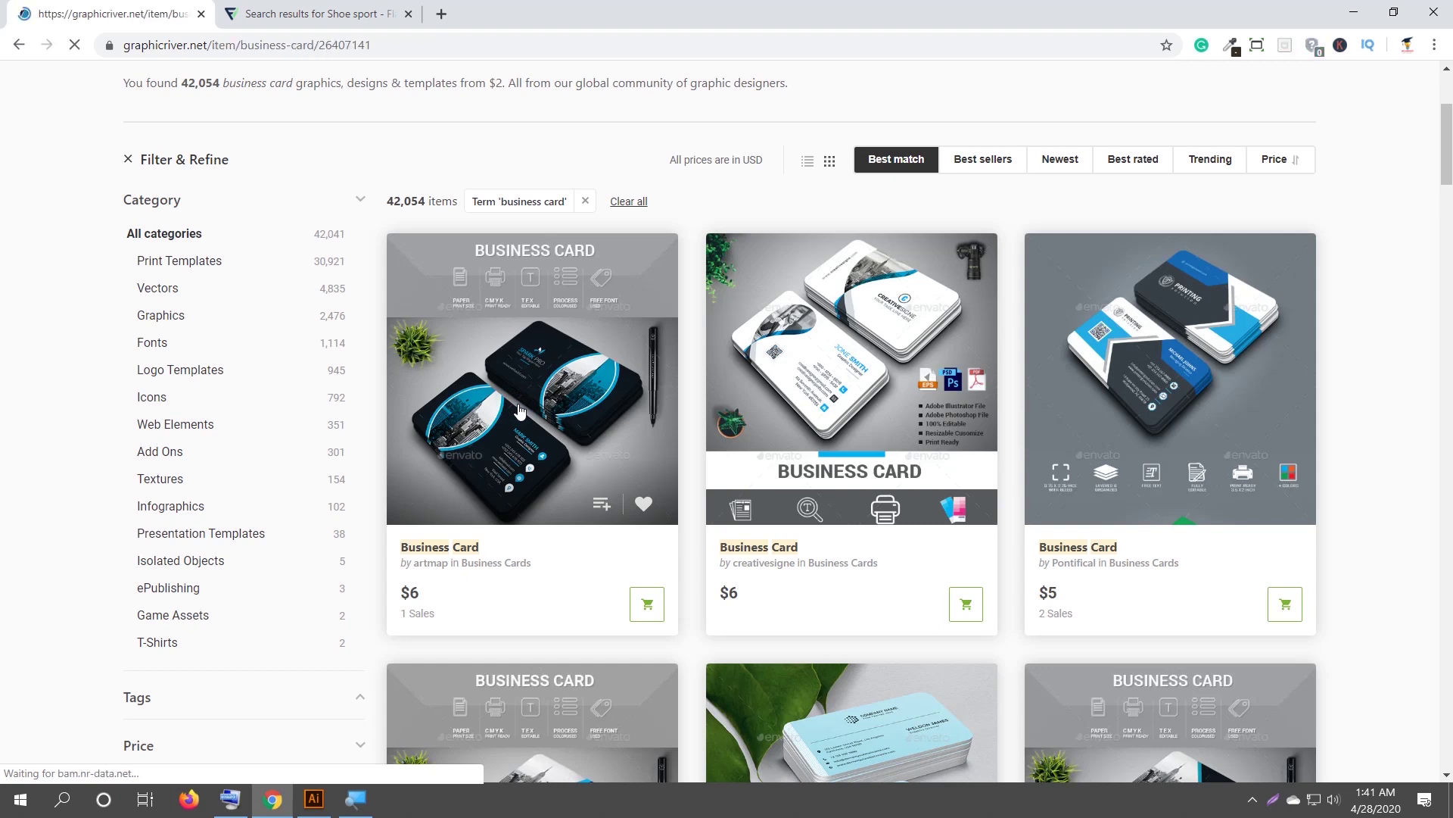
{"action": "scroll", "coordinate": [520, 410], "scroll_direction": "down", "scroll_amount": 1}
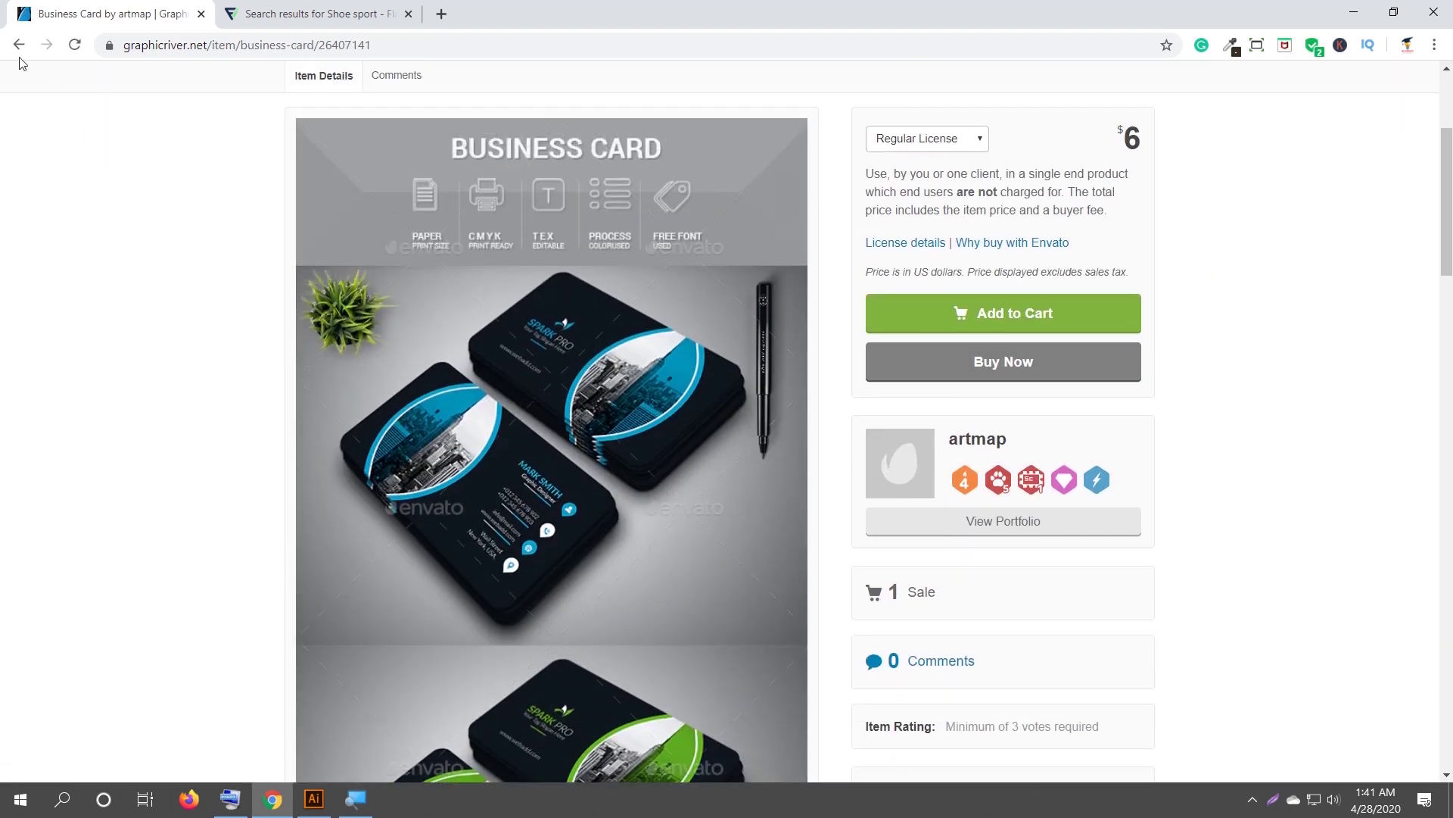
{"action": "left_click", "coordinate": [19, 45]}
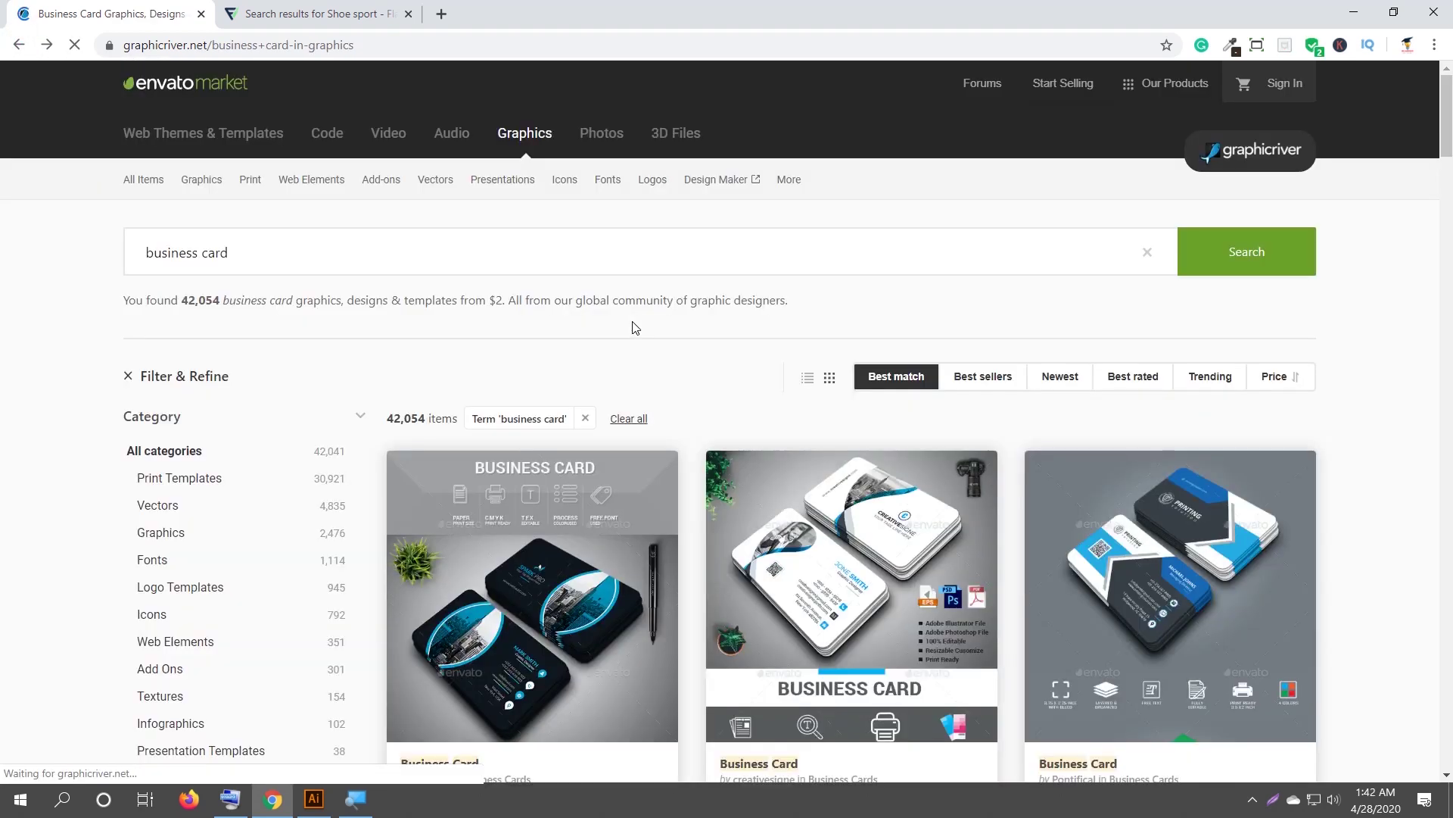
{"action": "scroll", "coordinate": [280, 225], "scroll_direction": "up", "scroll_amount": 2}
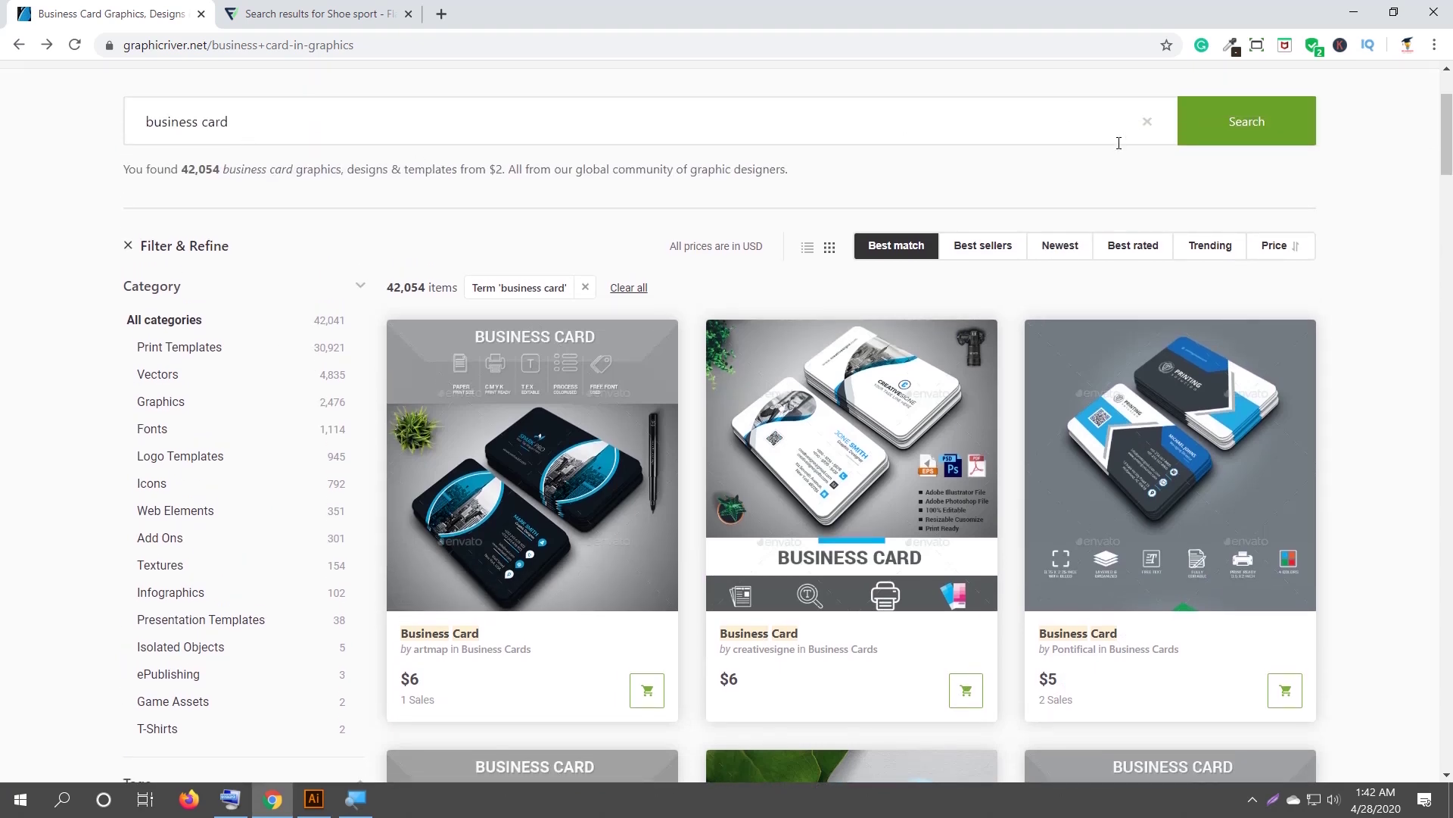
{"action": "scroll", "coordinate": [702, 478], "scroll_direction": "down", "scroll_amount": 1}
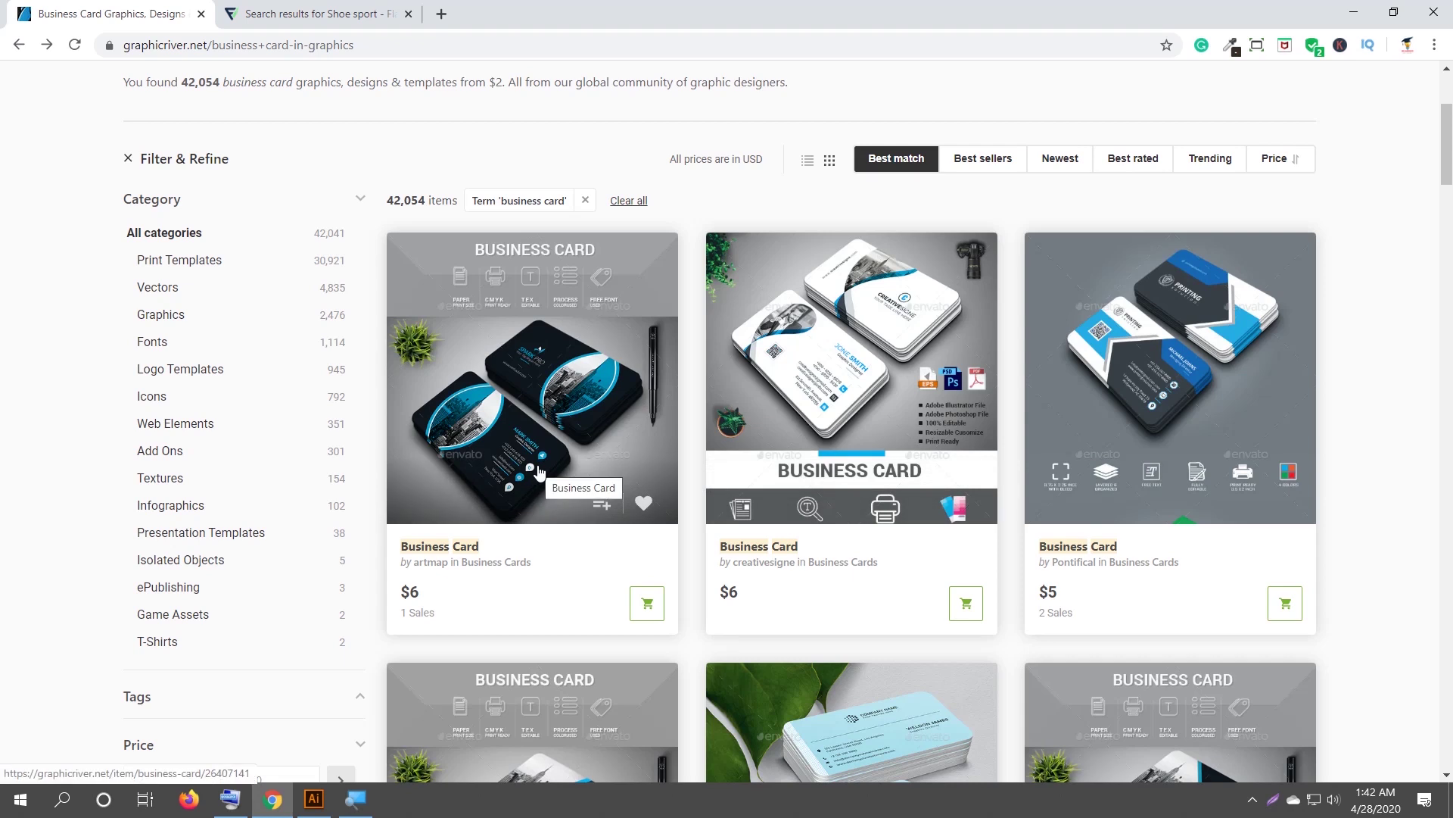
{"action": "scroll", "coordinate": [539, 471], "scroll_direction": "down", "scroll_amount": 3}
{"action": "scroll", "coordinate": [539, 471], "scroll_direction": "down", "scroll_amount": 3}
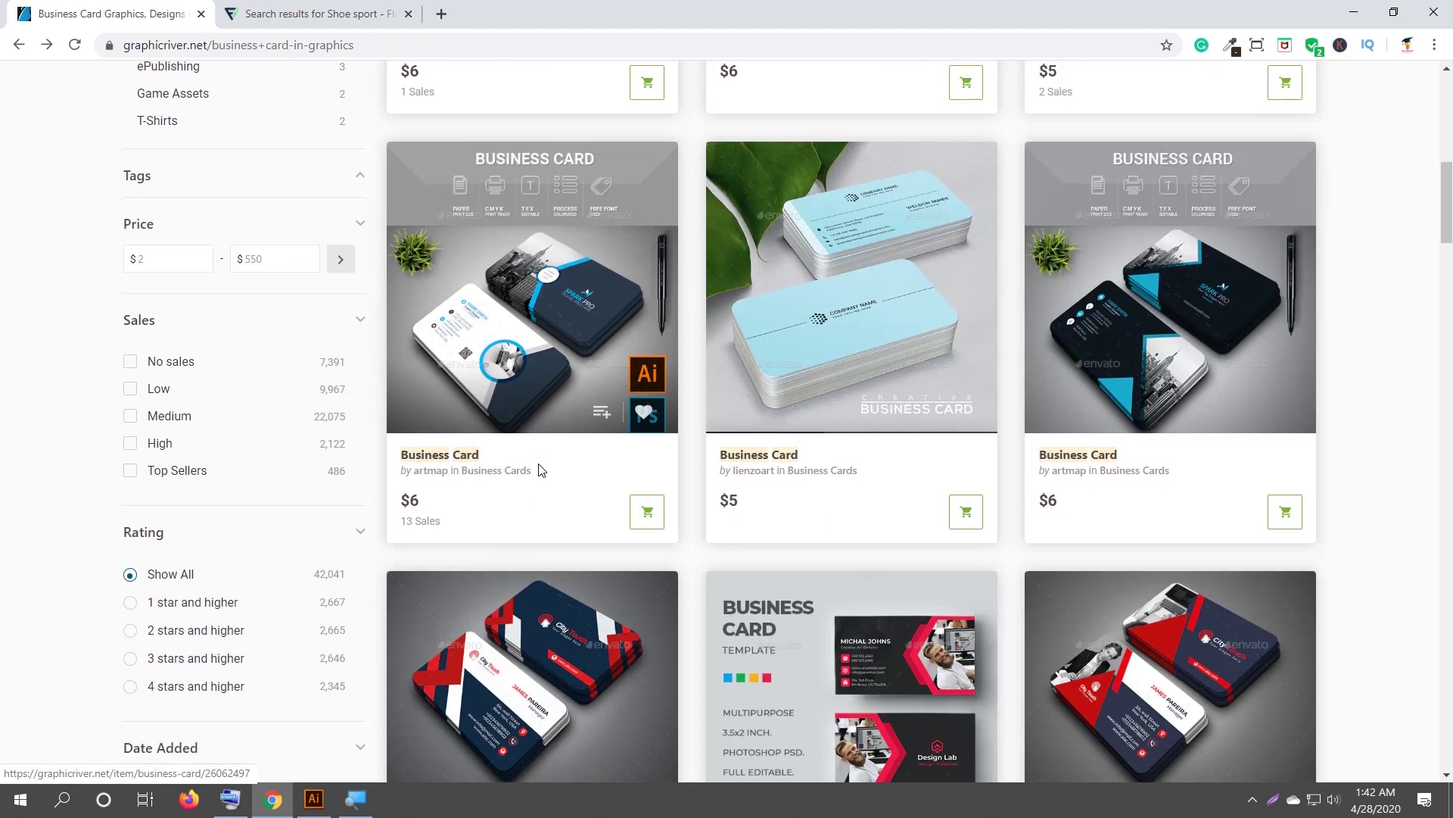
{"action": "scroll", "coordinate": [542, 470], "scroll_direction": "up", "scroll_amount": 5}
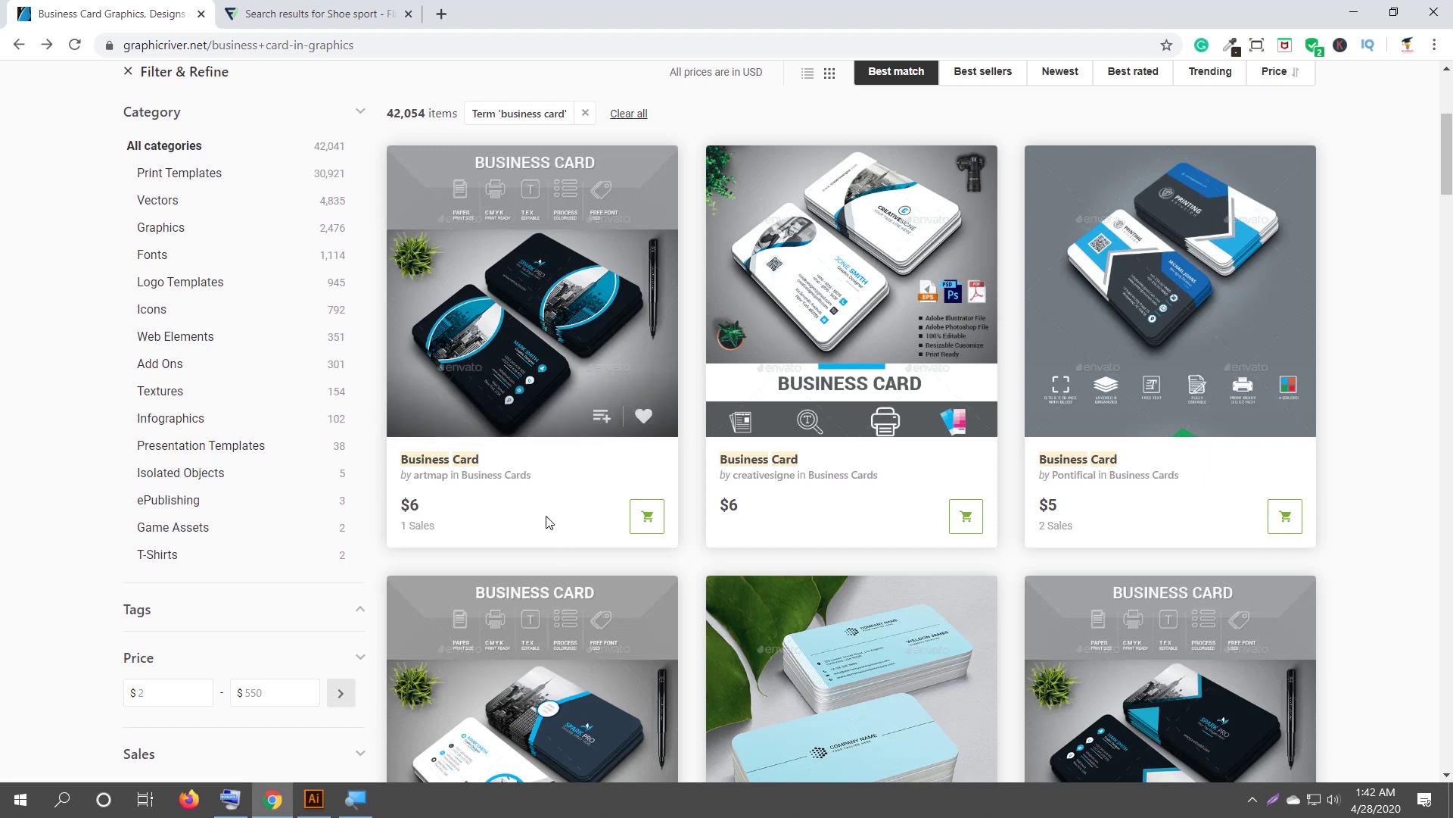
{"action": "scroll", "coordinate": [549, 523], "scroll_direction": "up", "scroll_amount": 1}
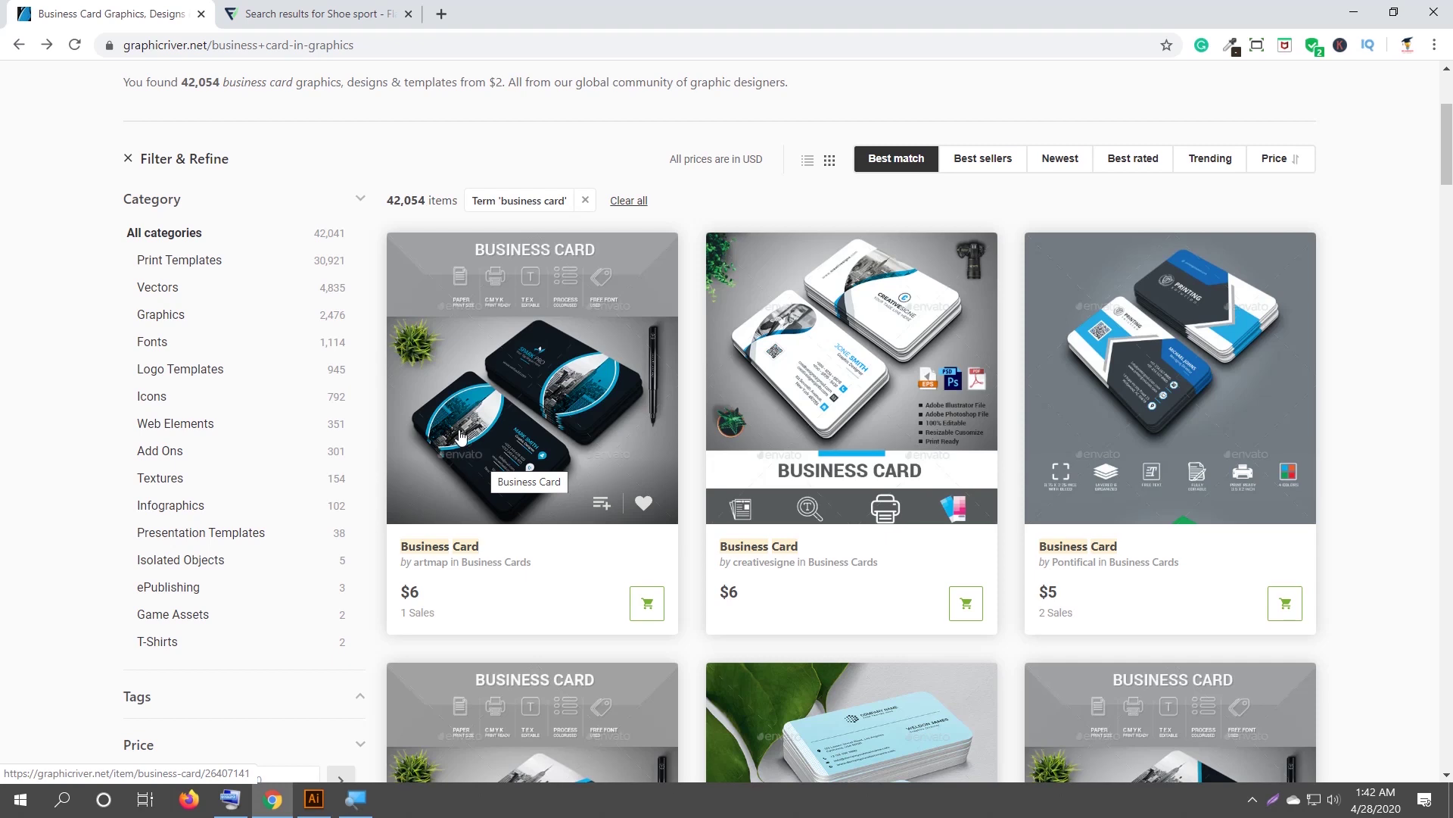
{"action": "left_click", "coordinate": [506, 420]}
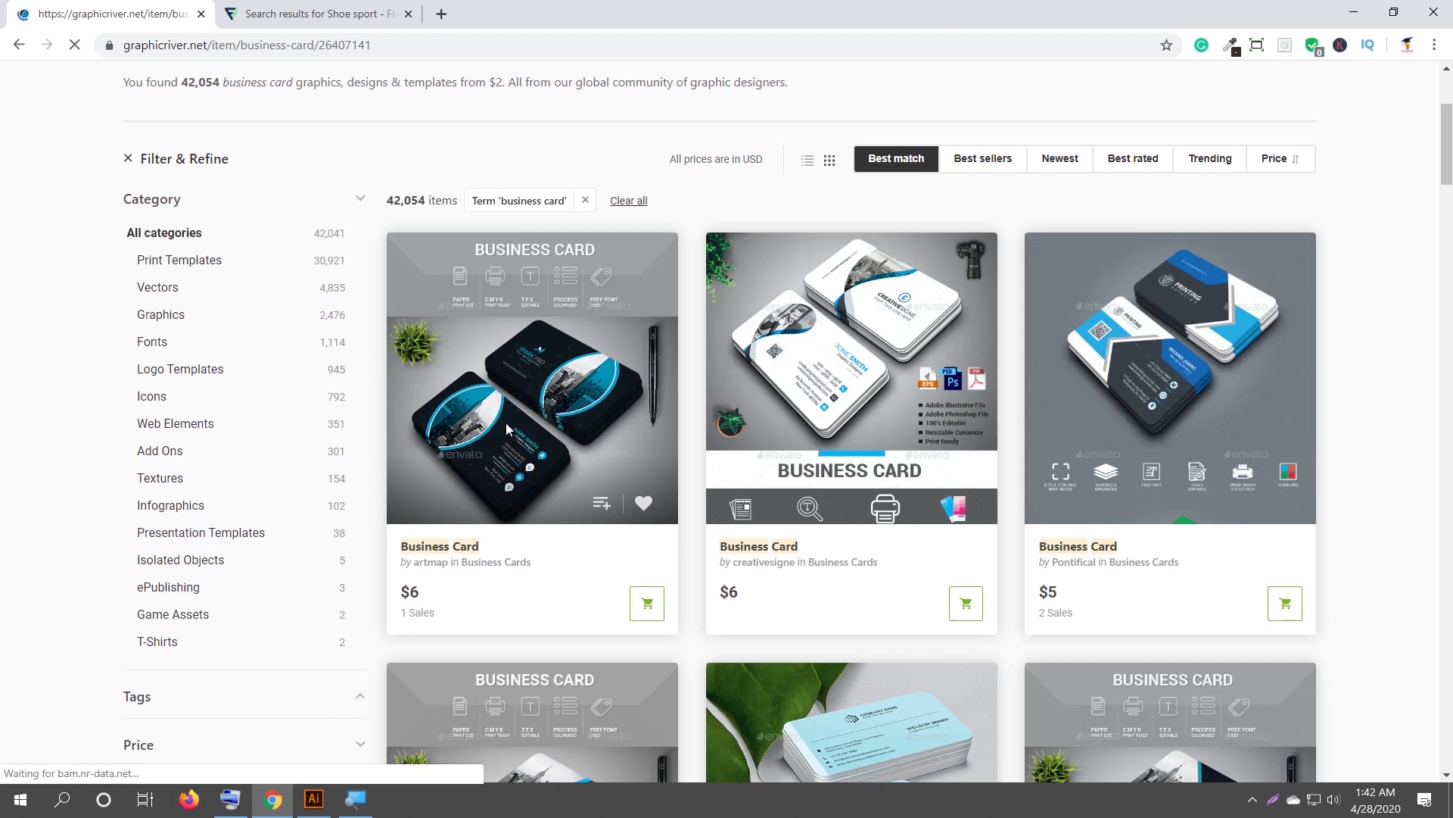
Scroll the artmap template page to Font Help and follow the Lato font link to Font Squirrel.
{"action": "scroll", "coordinate": [506, 429], "scroll_direction": "down", "scroll_amount": 15}
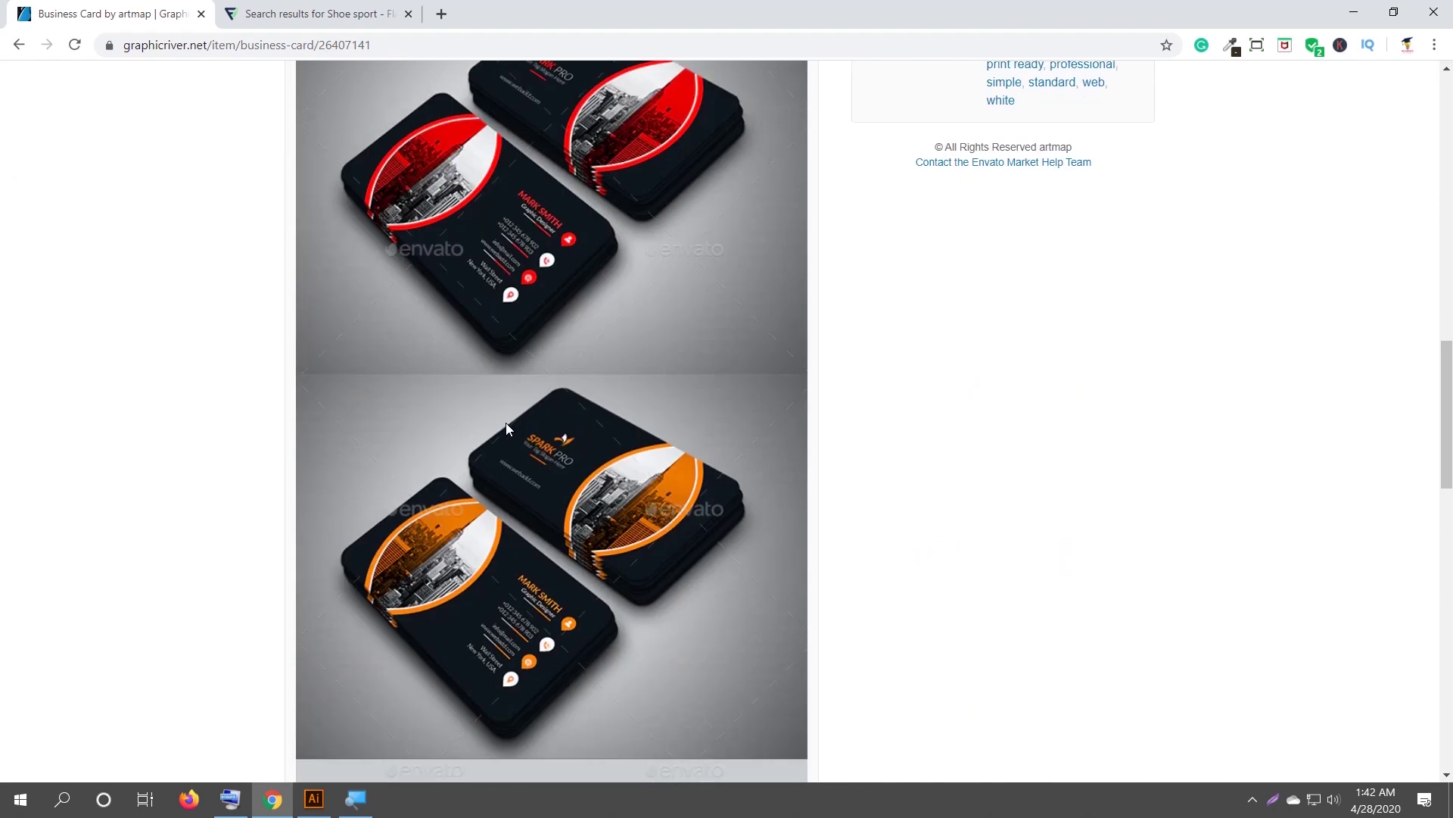
{"action": "scroll", "coordinate": [507, 429], "scroll_direction": "up", "scroll_amount": 4}
{"action": "scroll", "coordinate": [506, 429], "scroll_direction": "down", "scroll_amount": 12}
{"action": "scroll", "coordinate": [507, 429], "scroll_direction": "down", "scroll_amount": 2}
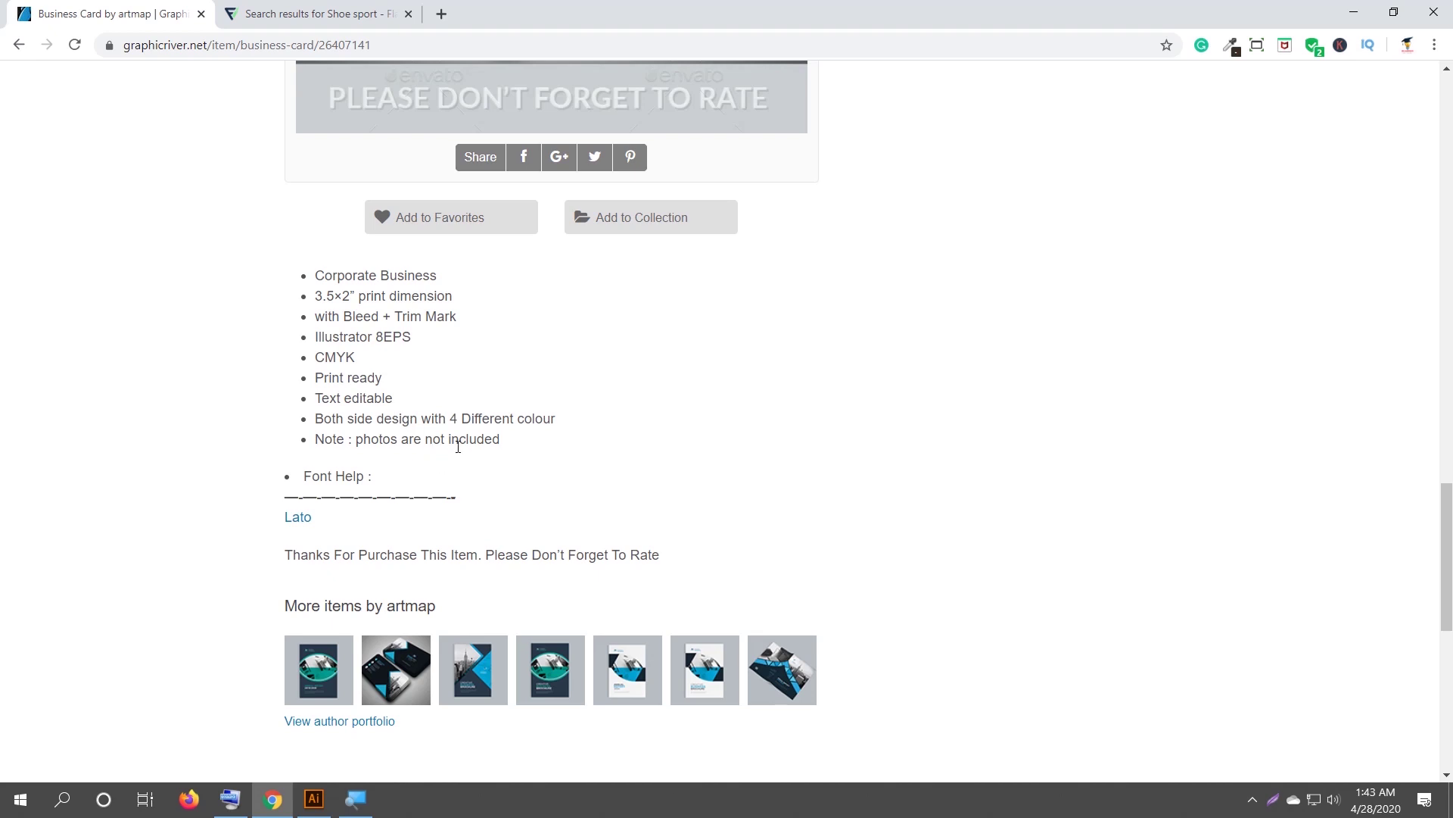
{"action": "scroll", "coordinate": [458, 447], "scroll_direction": "down", "scroll_amount": 1}
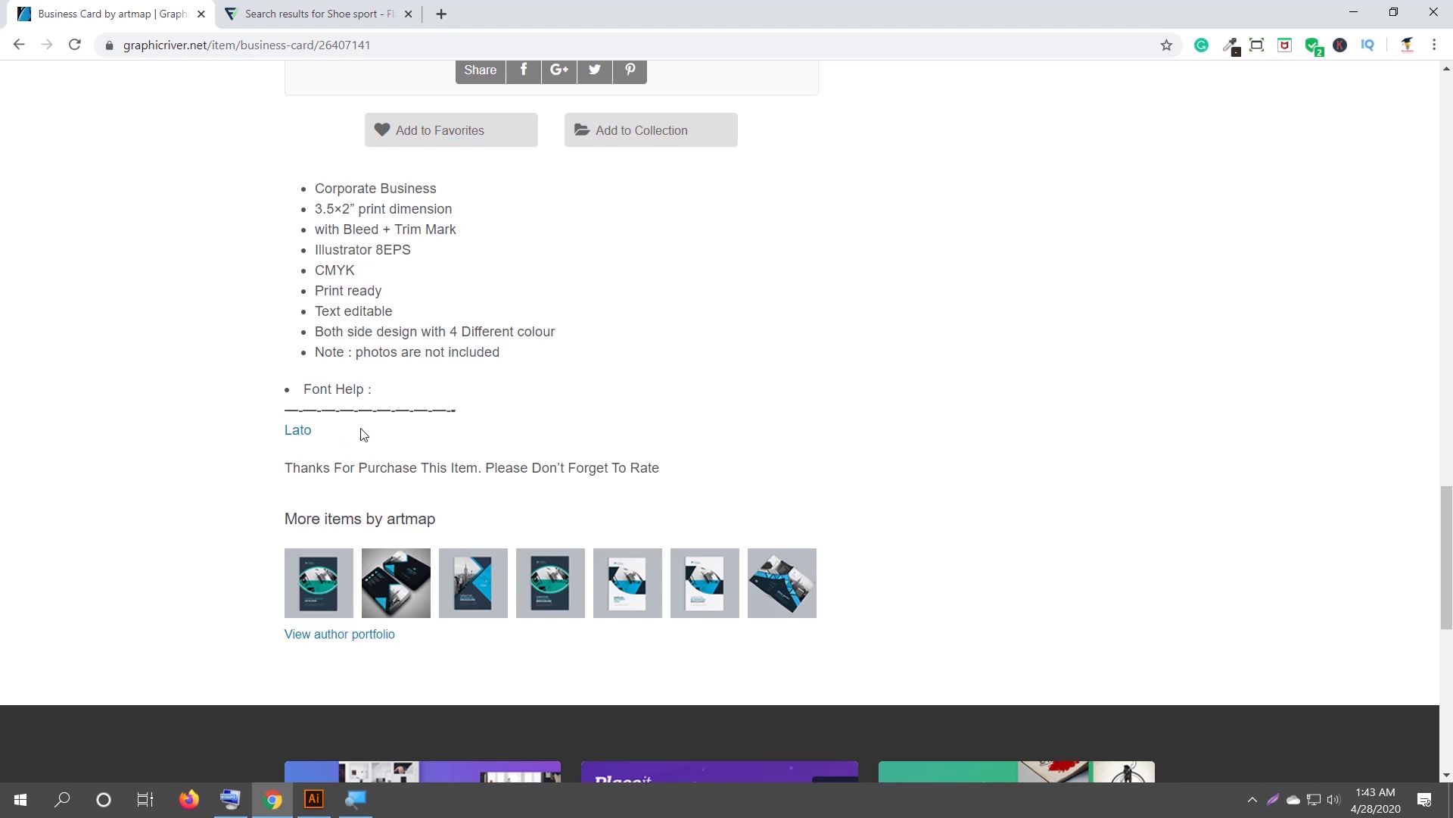
{"action": "left_click", "coordinate": [294, 438]}
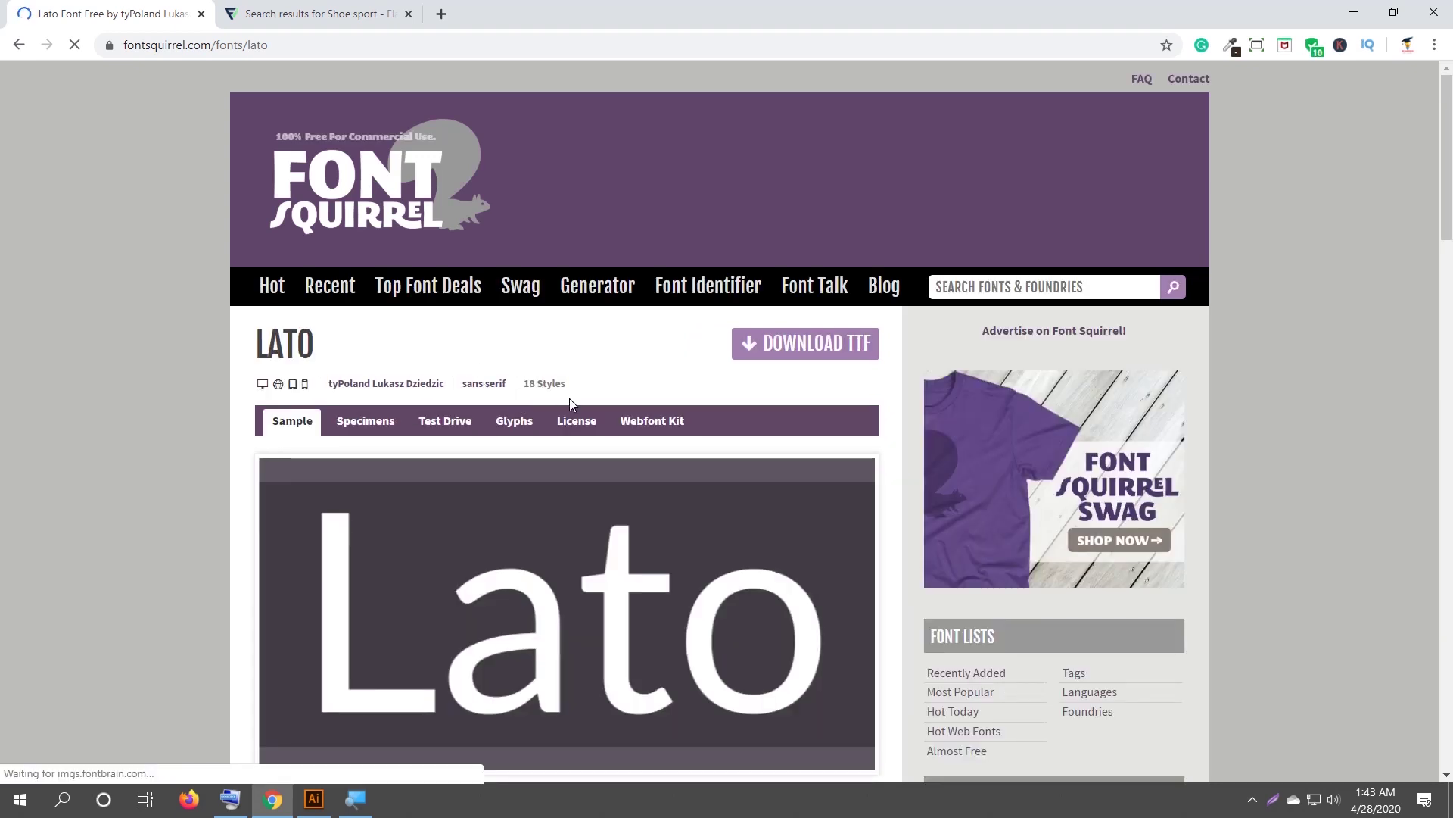
Download Lato as TTF from Font Squirrel and open the resulting lato.zip.
{"action": "left_click", "coordinate": [809, 346]}
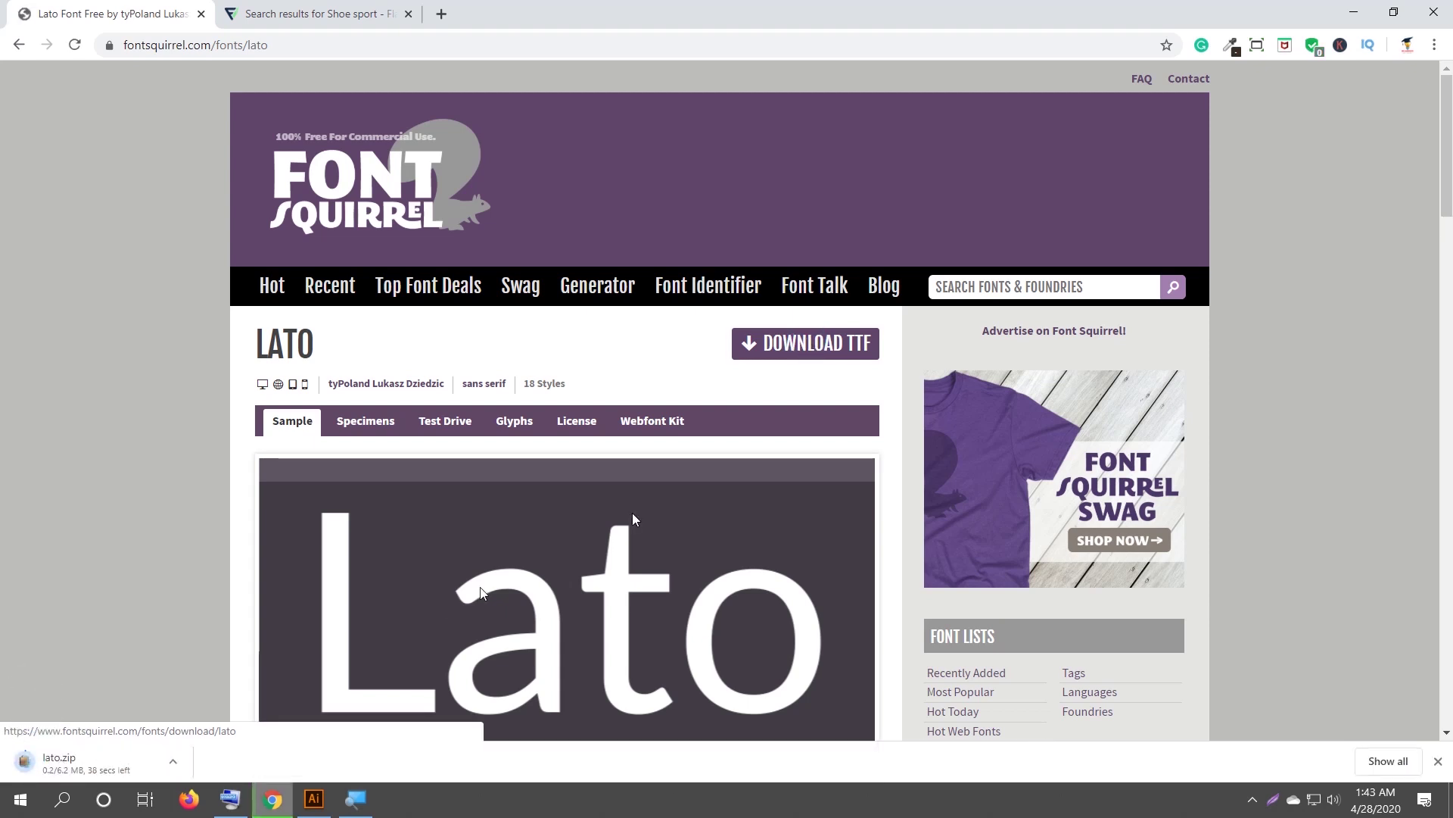
{"action": "left_click", "coordinate": [92, 762]}
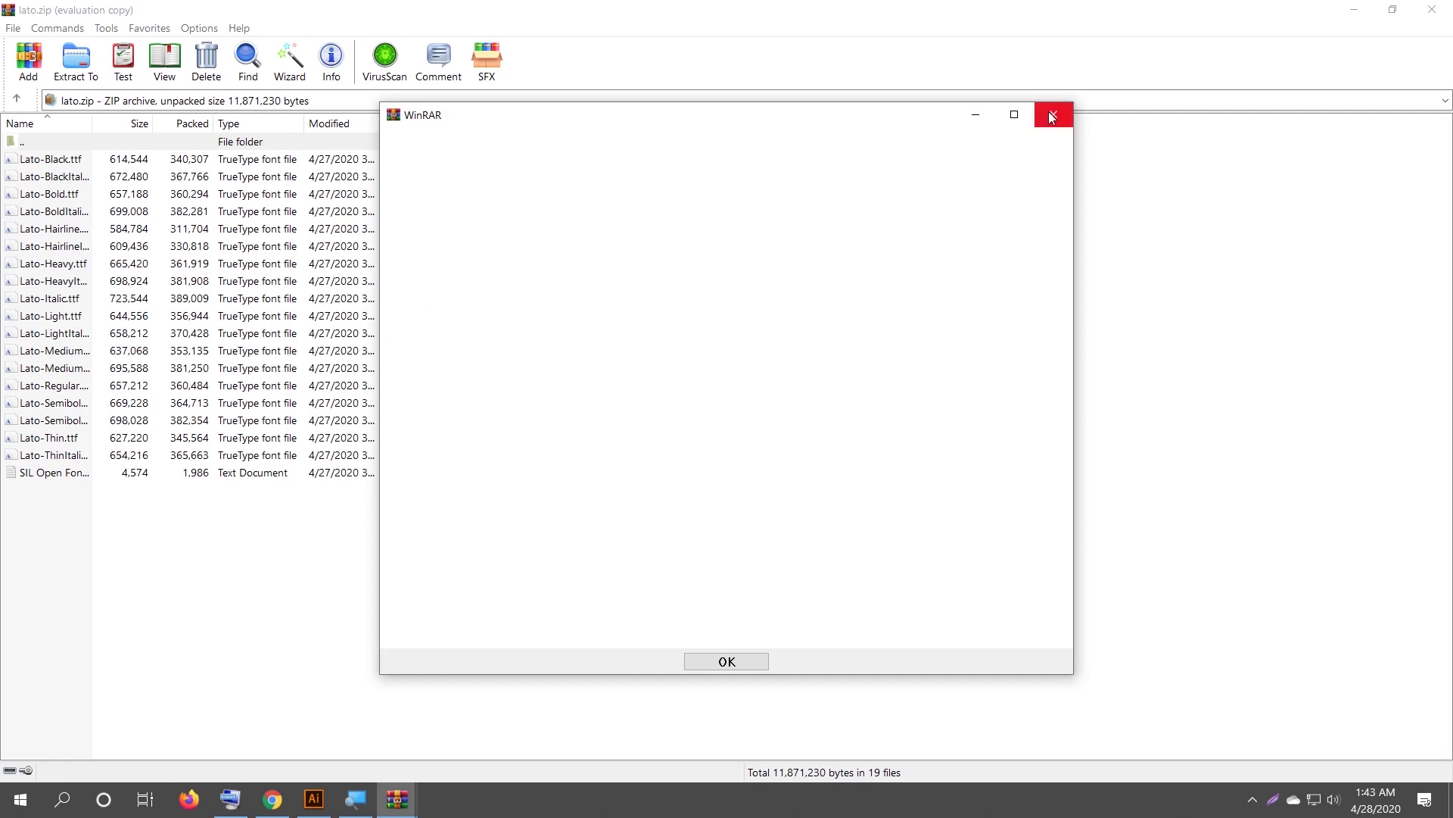
Browse the 18 Lato font files in lato.zip, then close WinRAR and minimize Chrome.
{"action": "left_click", "coordinate": [1052, 115]}
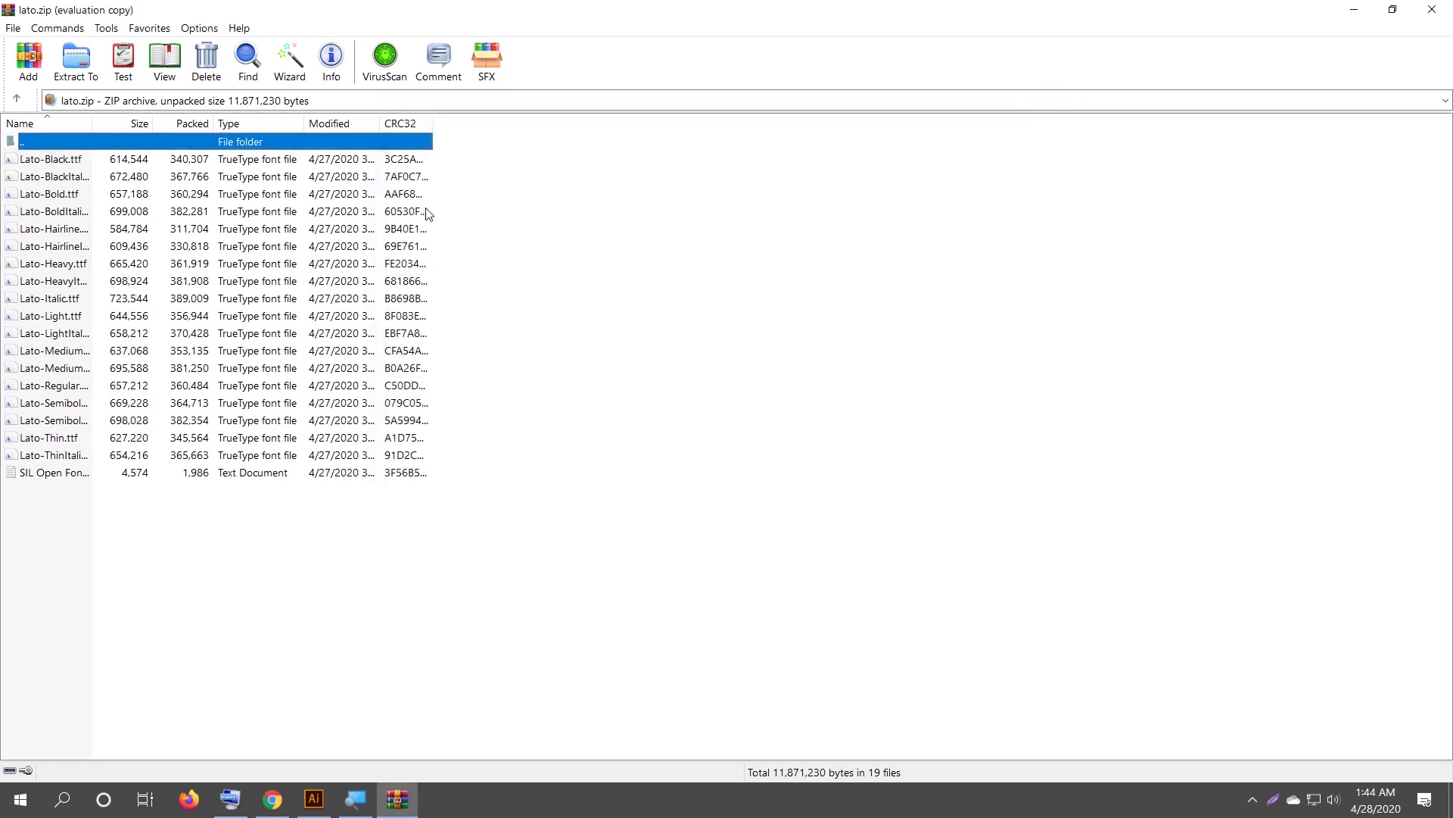
{"action": "left_click_drag", "start_coordinate": [450, 166], "coordinate": [348, 219]}
{"action": "left_click", "coordinate": [534, 252]}
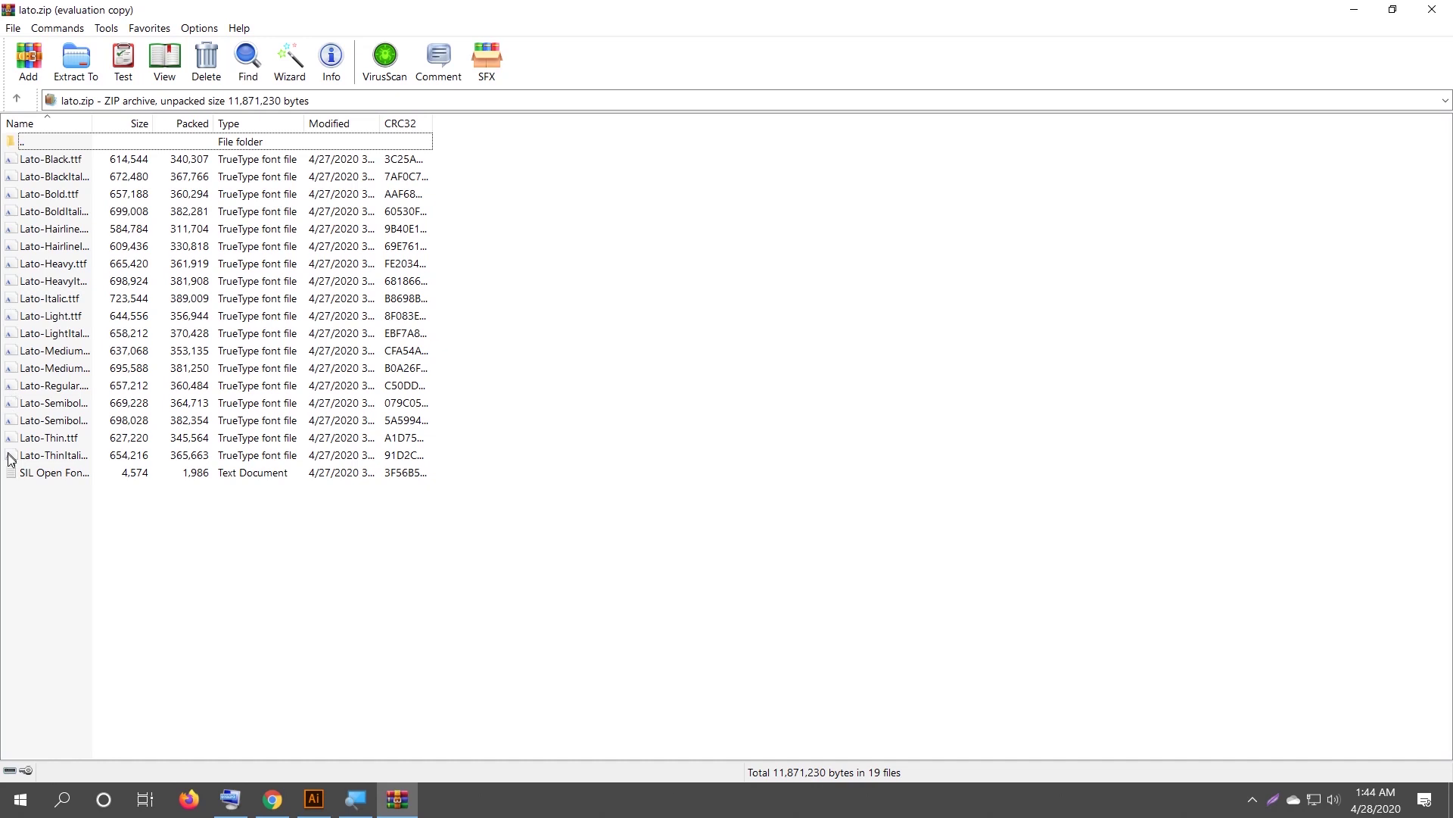
{"action": "left_click_drag", "start_coordinate": [445, 166], "coordinate": [330, 457]}
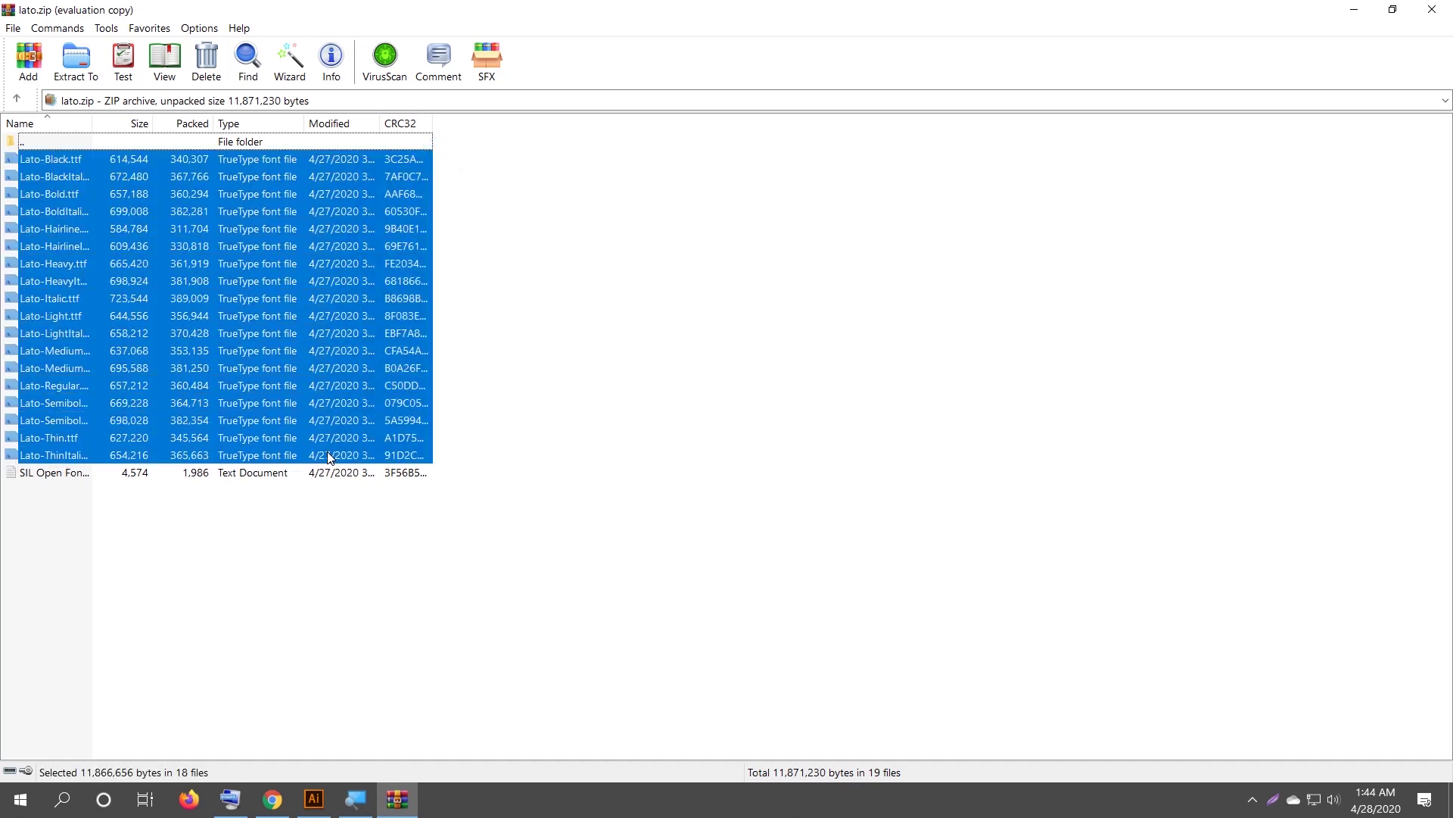
{"action": "right_click", "coordinate": [291, 333]}
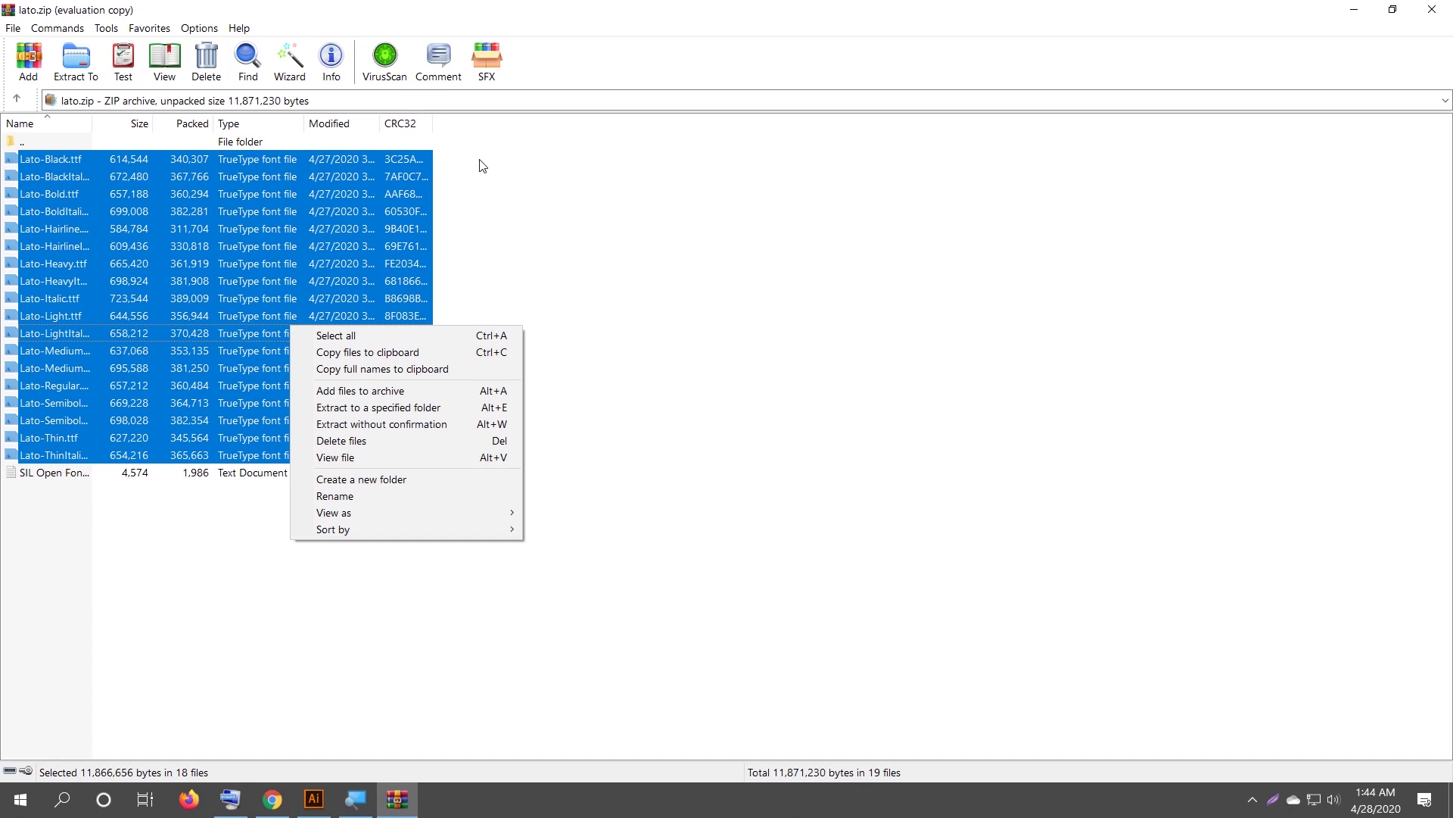
{"action": "left_click", "coordinate": [586, 206]}
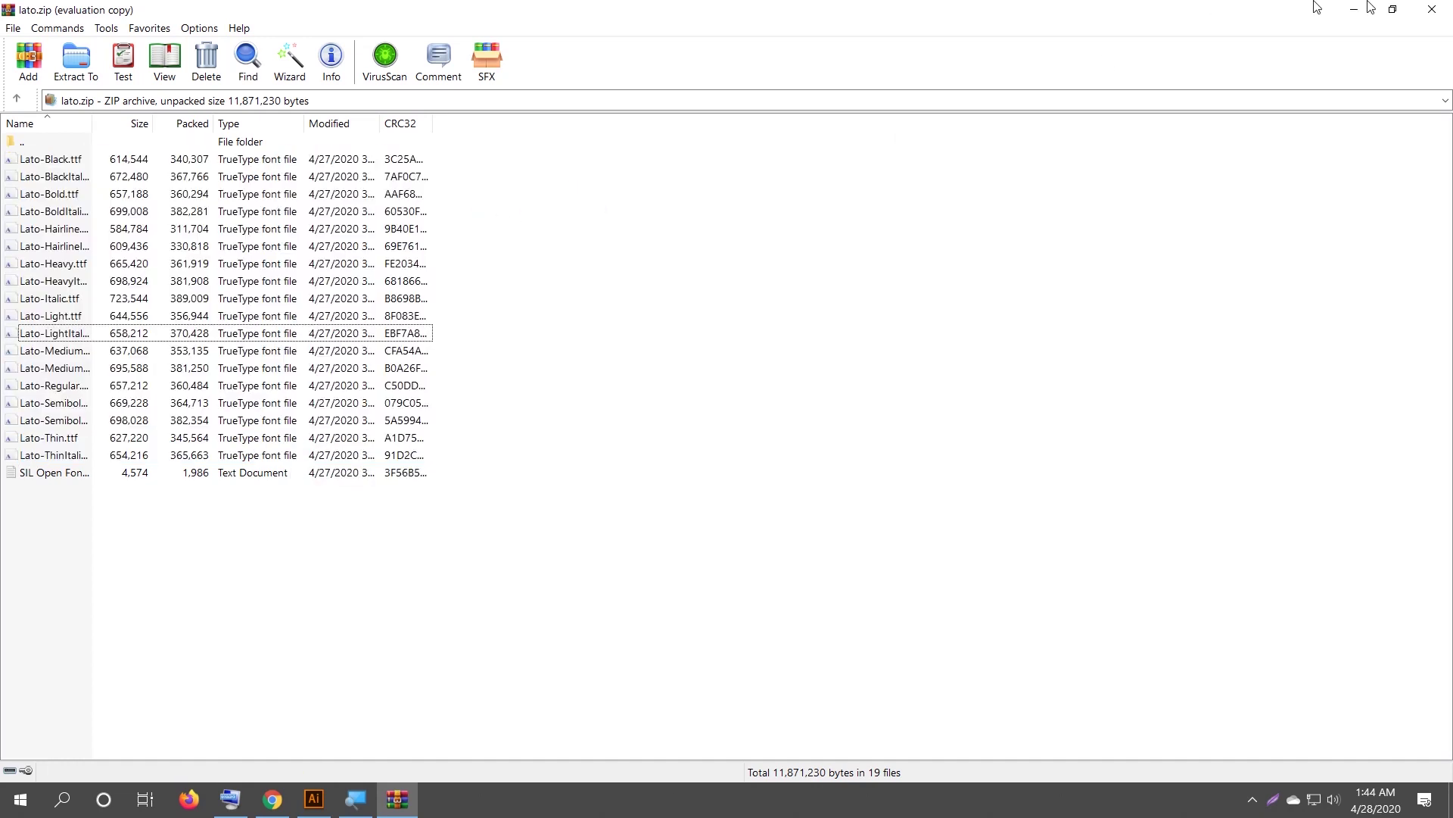
{"action": "left_click", "coordinate": [1432, 9]}
{"action": "left_click", "coordinate": [1354, 9]}
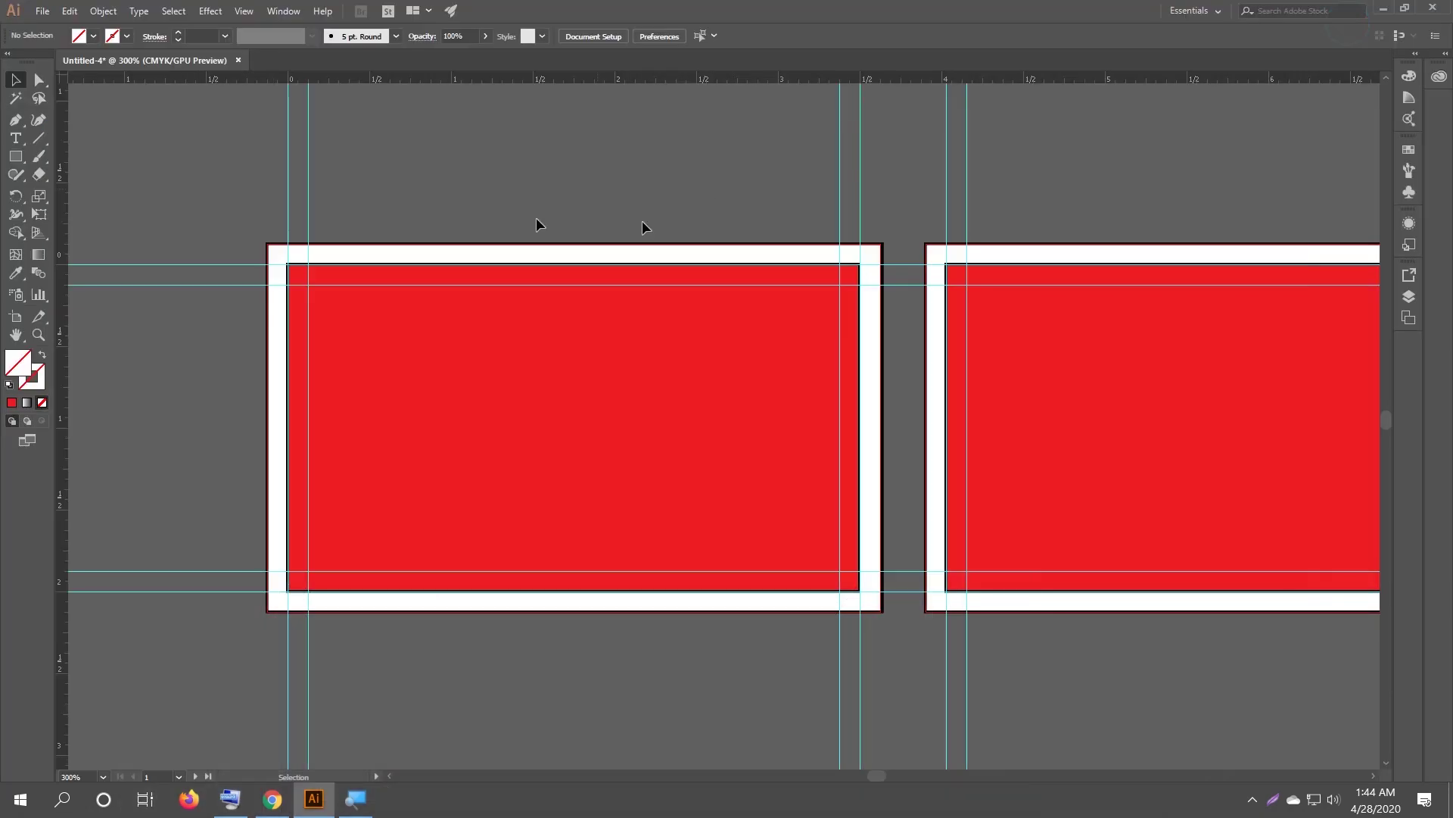
Open This PC > Downloads and extract lato.zip there with Extract Here.
{"action": "left_click", "coordinate": [1383, 10]}
{"action": "double_click", "coordinate": [34, 129]}
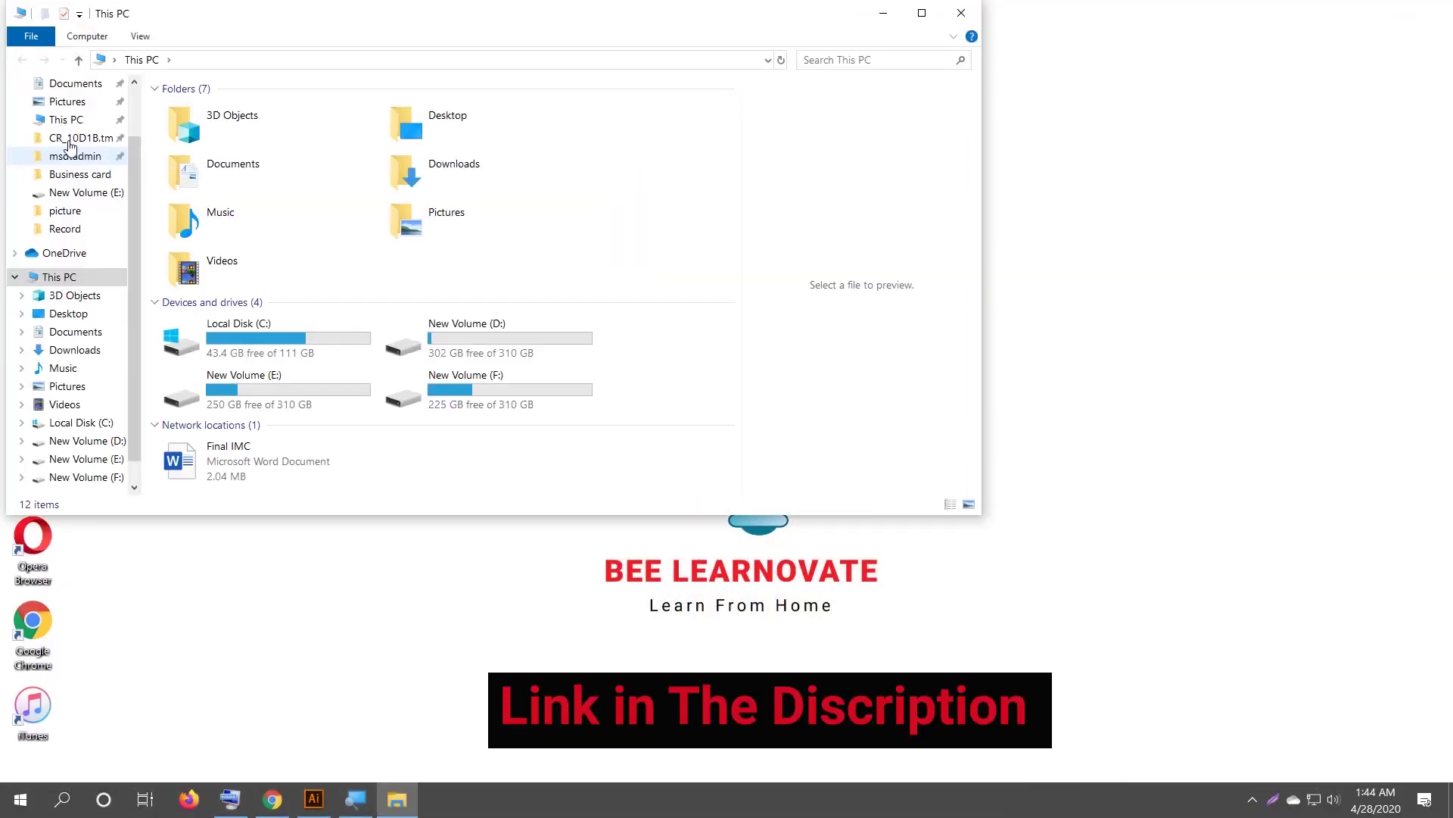
{"action": "left_click", "coordinate": [75, 349]}
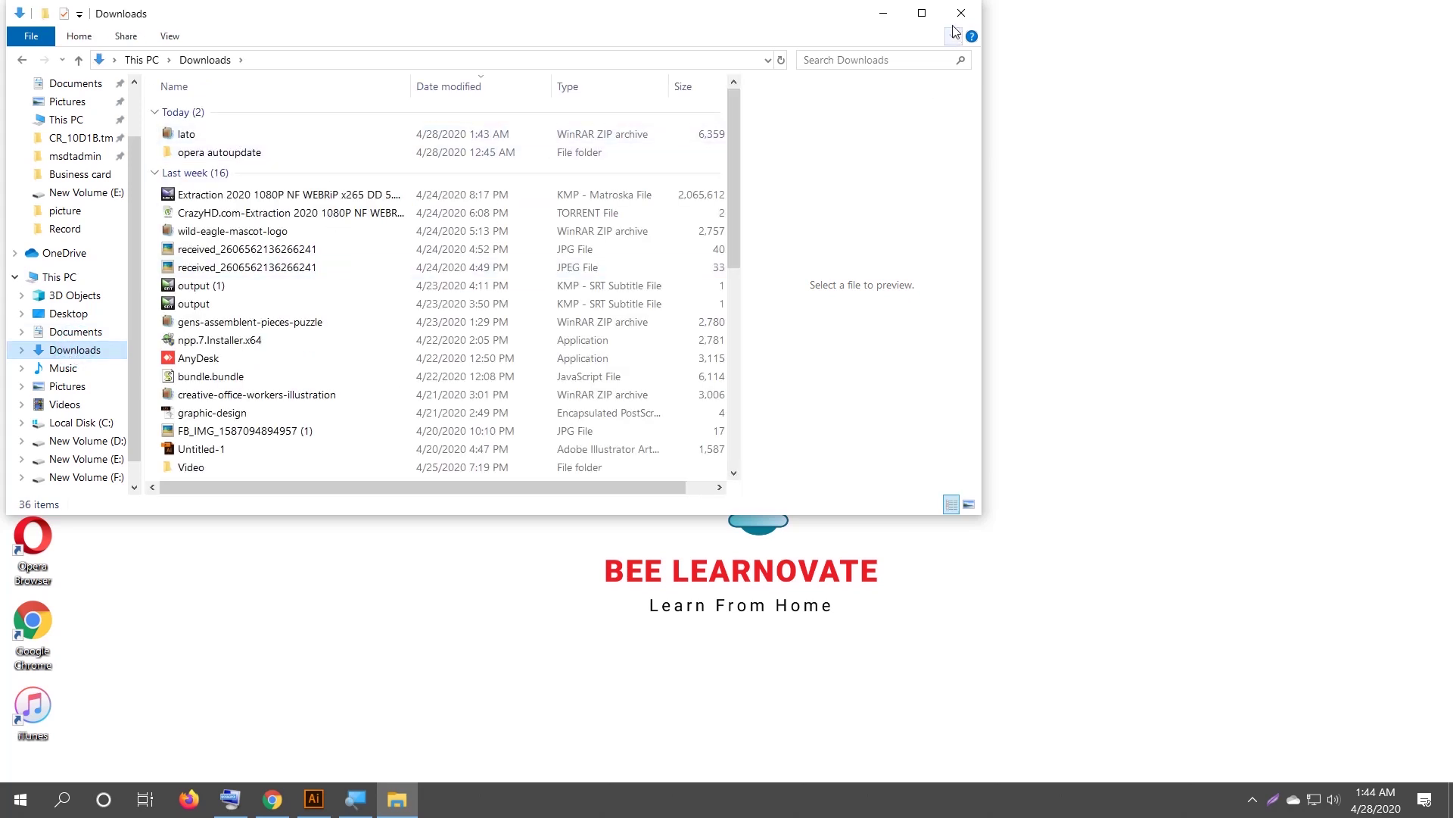
{"action": "left_click", "coordinate": [922, 13]}
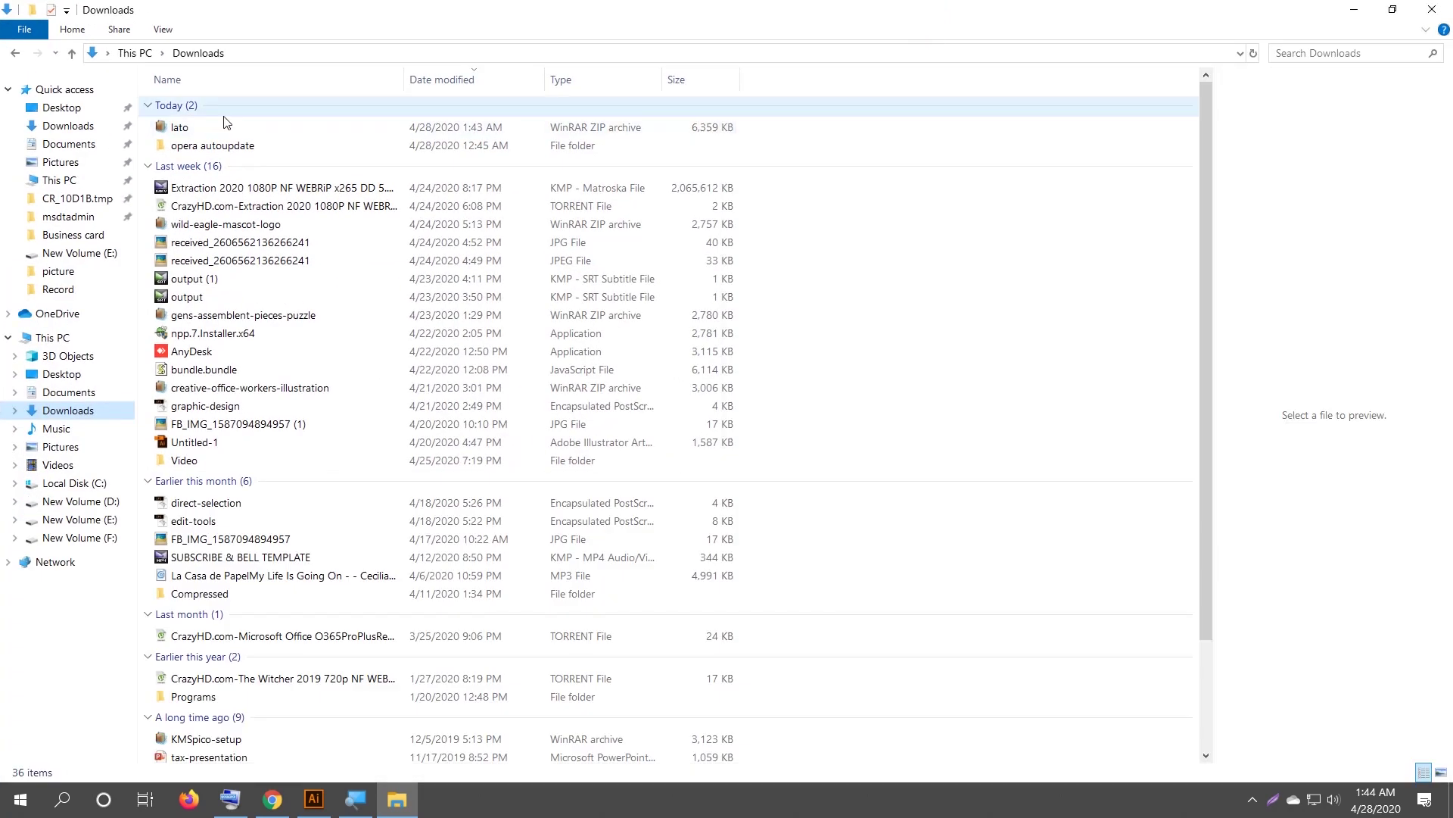
{"action": "right_click", "coordinate": [191, 137]}
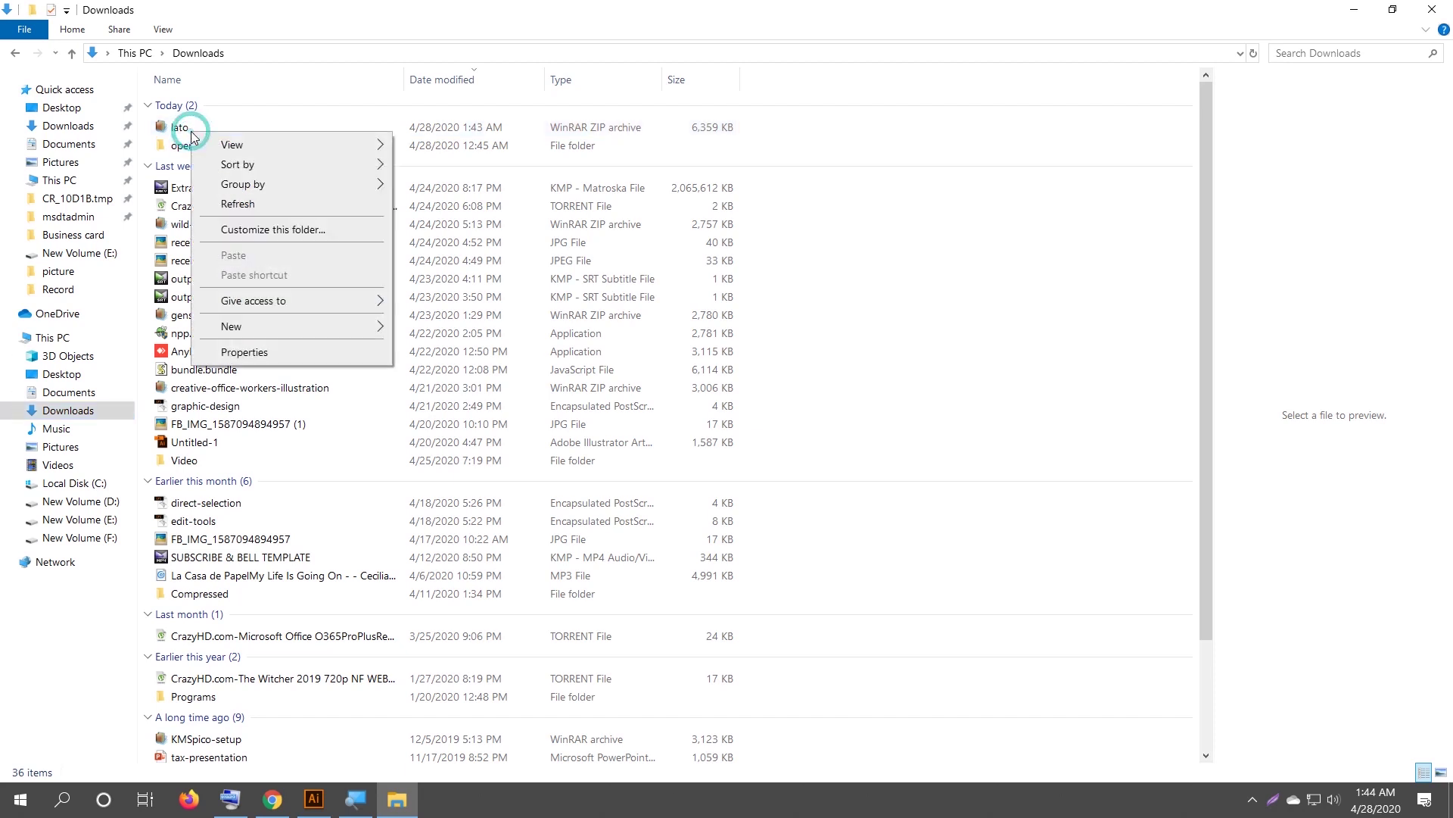
{"action": "left_click", "coordinate": [177, 128]}
{"action": "right_click", "coordinate": [176, 133]}
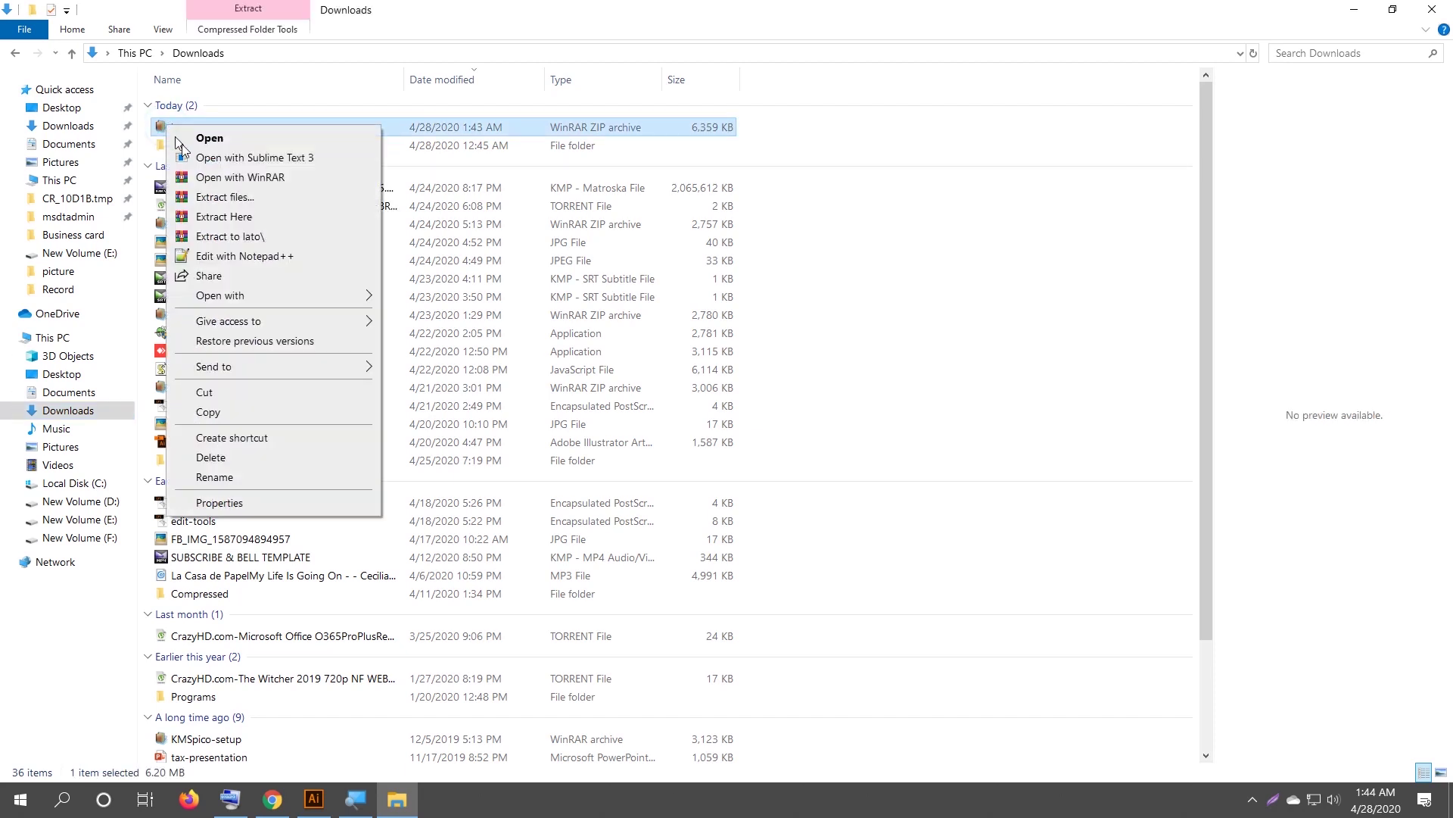
{"action": "left_click", "coordinate": [242, 218]}
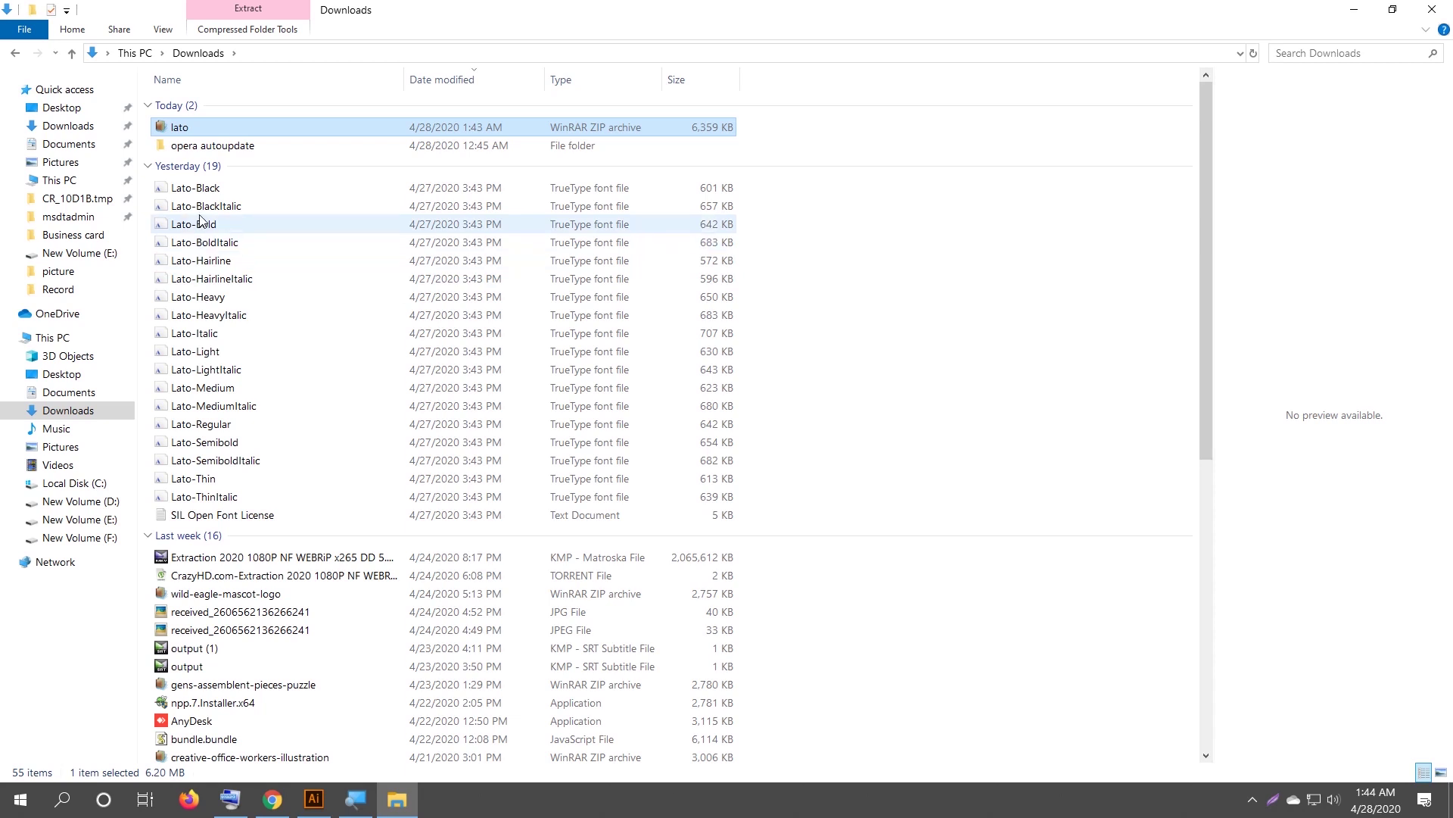
Install all 18 extracted Lato .ttf fonts and close the Downloads window.
{"action": "left_click_drag", "start_coordinate": [760, 186], "coordinate": [539, 492]}
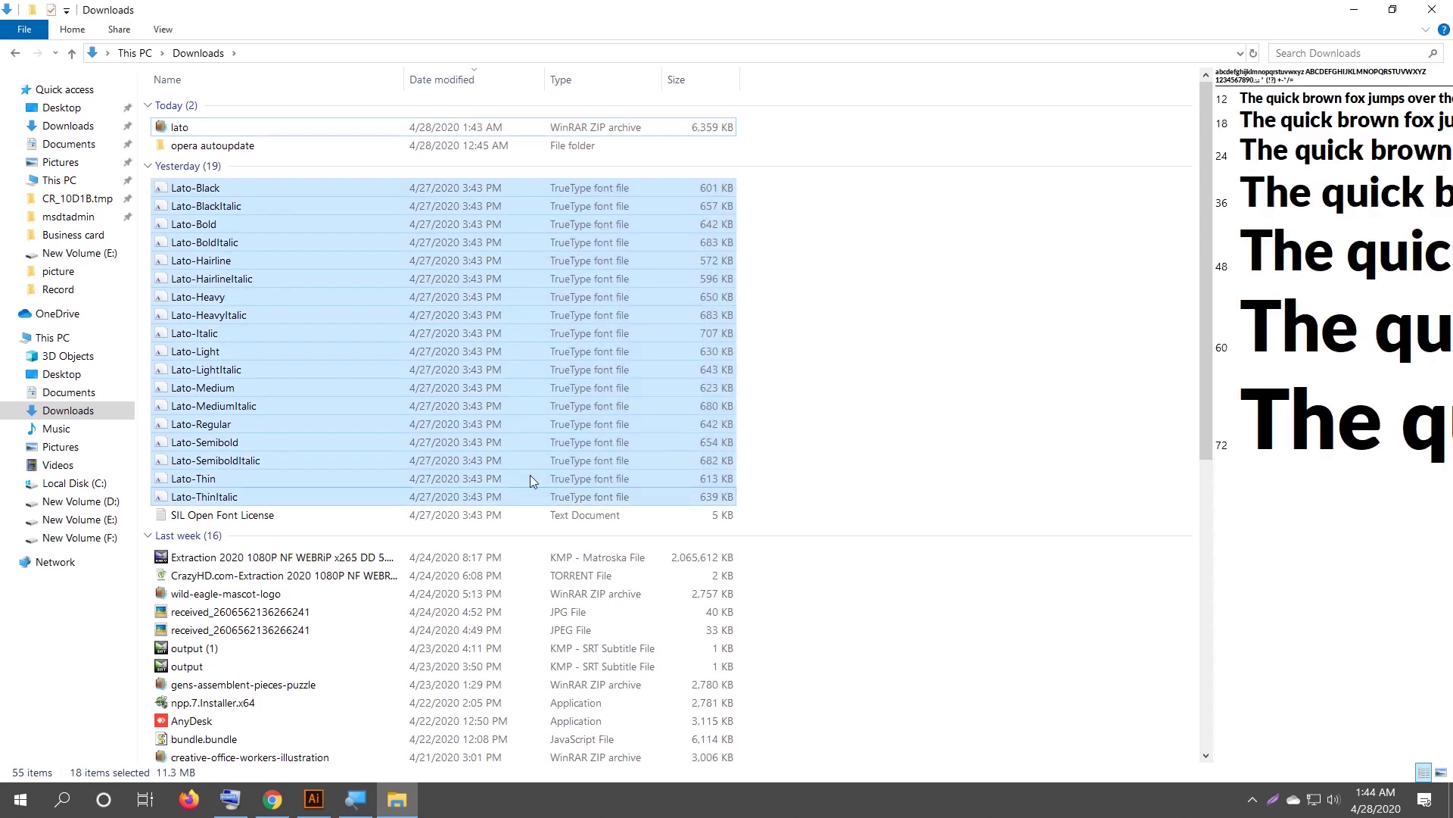
{"action": "right_click", "coordinate": [440, 359]}
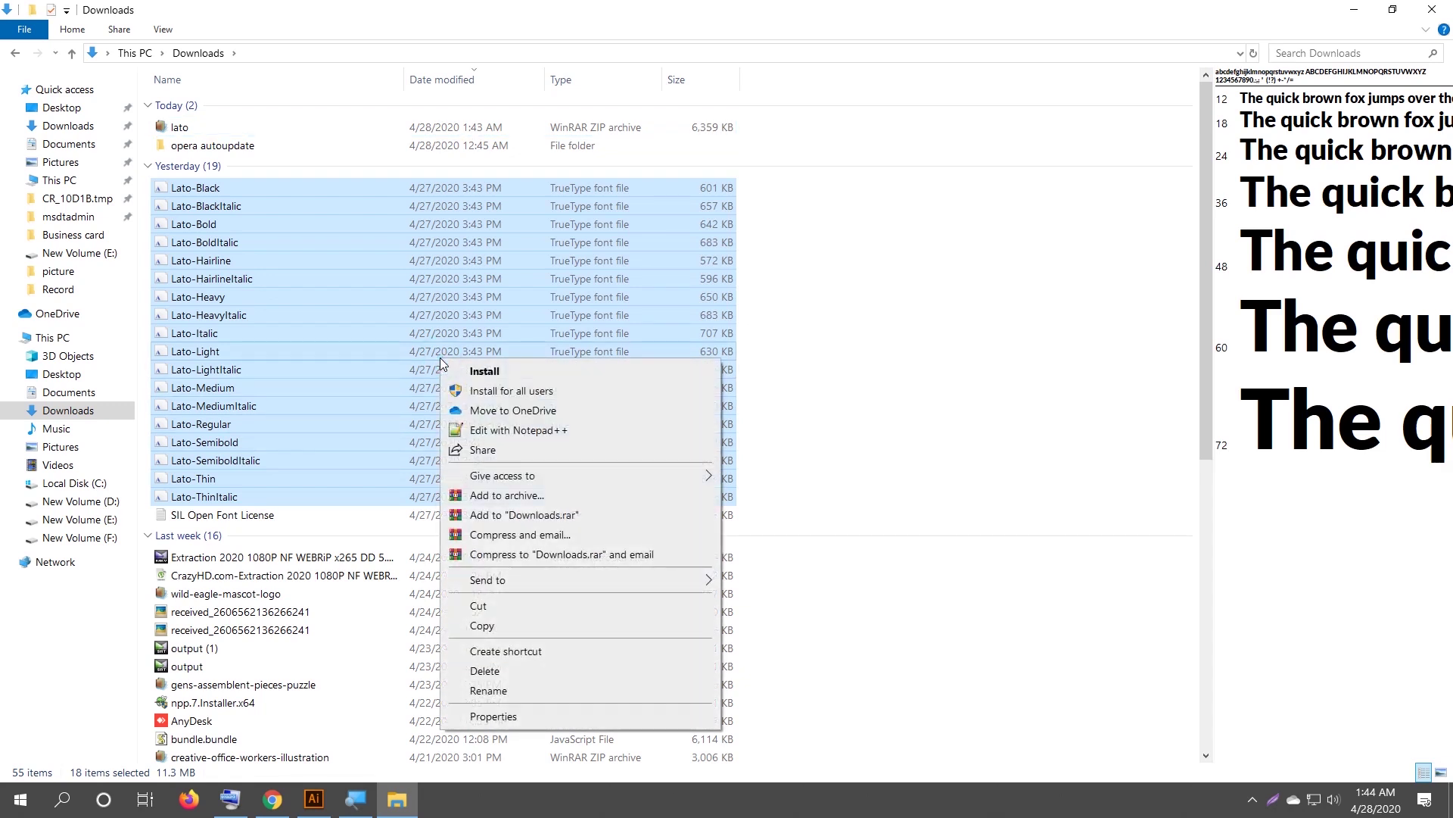
{"action": "left_click", "coordinate": [537, 377]}
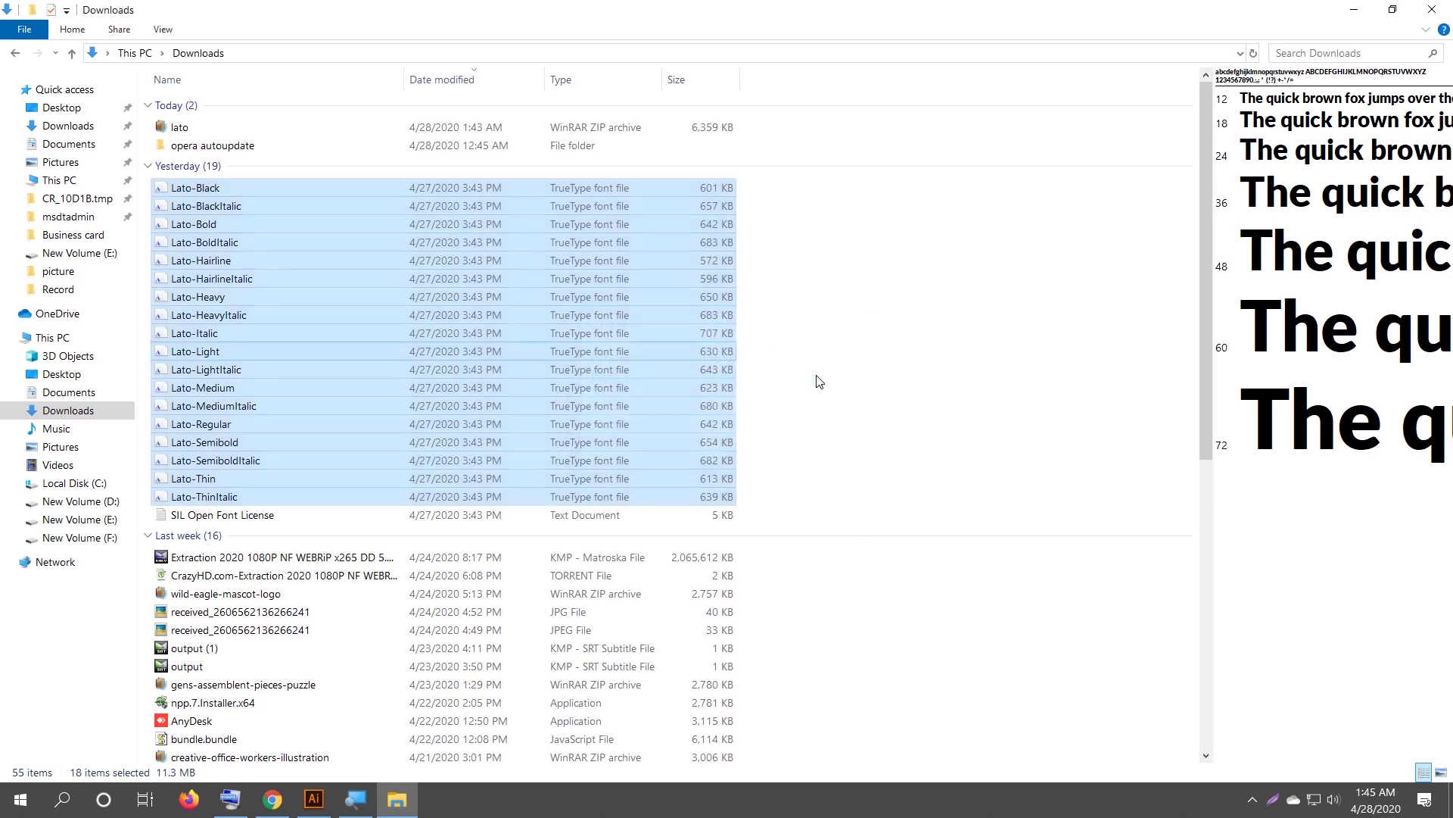
{"action": "left_click", "coordinate": [1432, 9]}
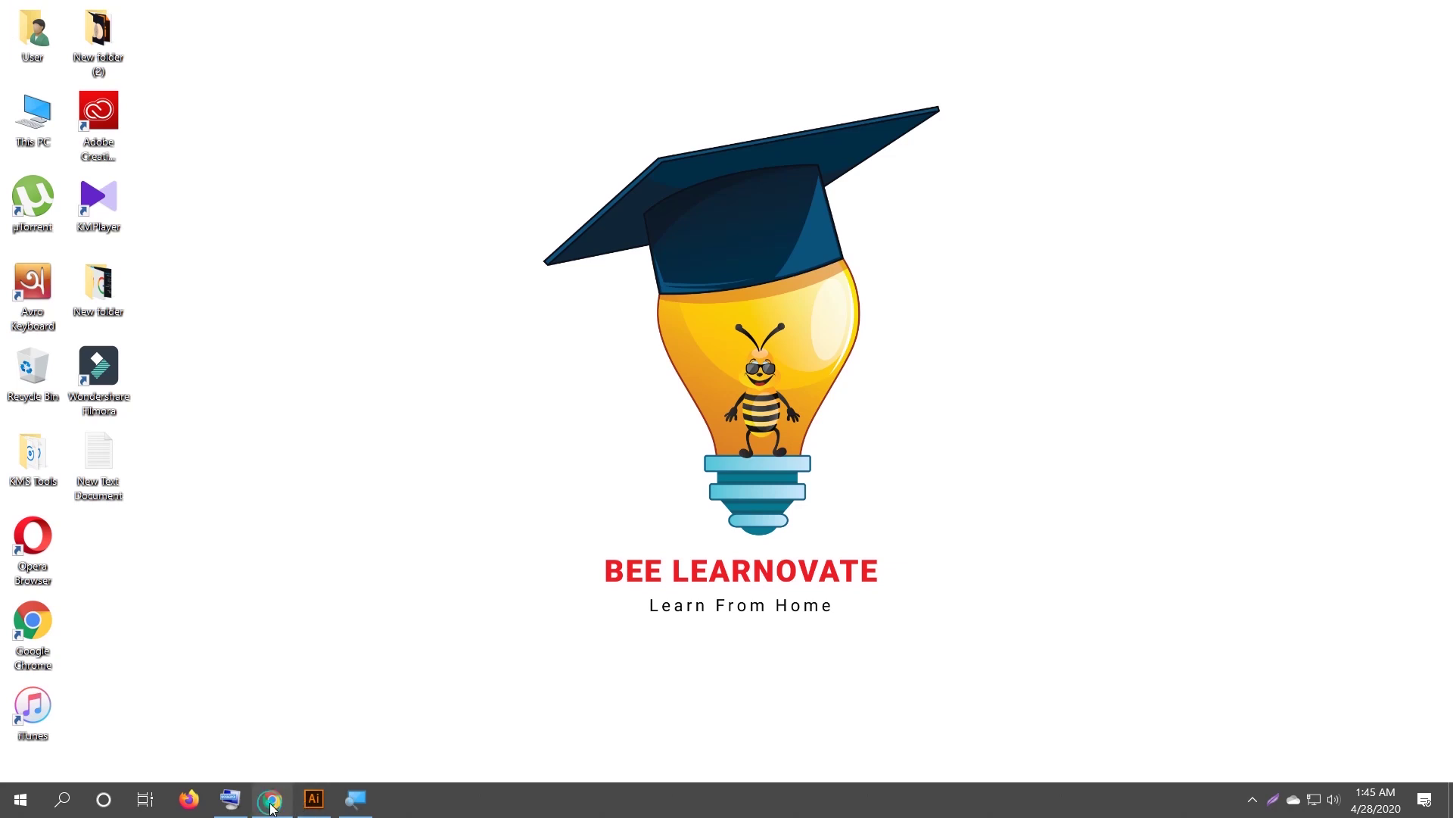
Review the $6 dark blue GraphicRiver business card template in Chrome, then return to Illustrator.
{"action": "left_click", "coordinate": [272, 799]}
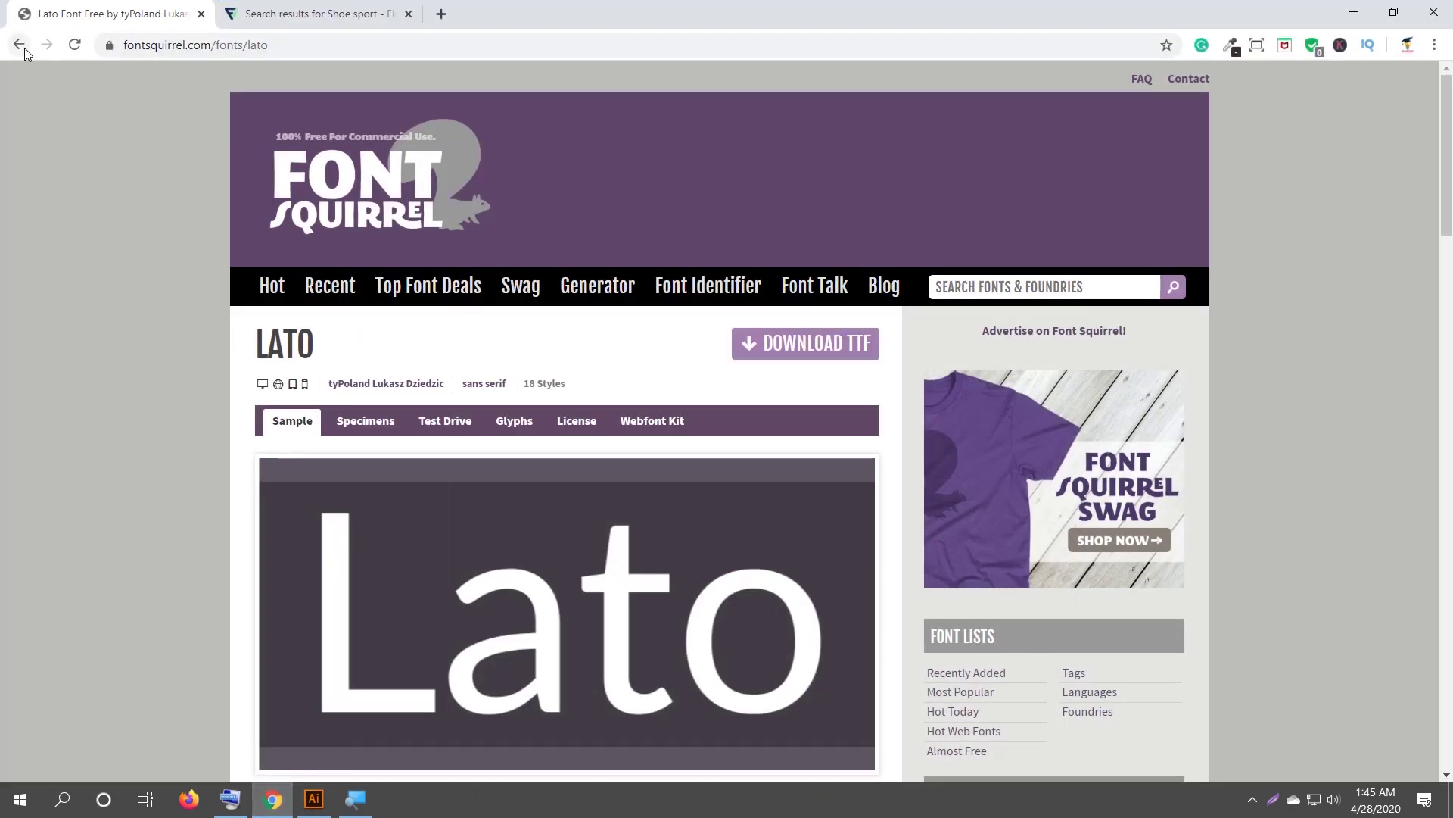
{"action": "left_click", "coordinate": [20, 45]}
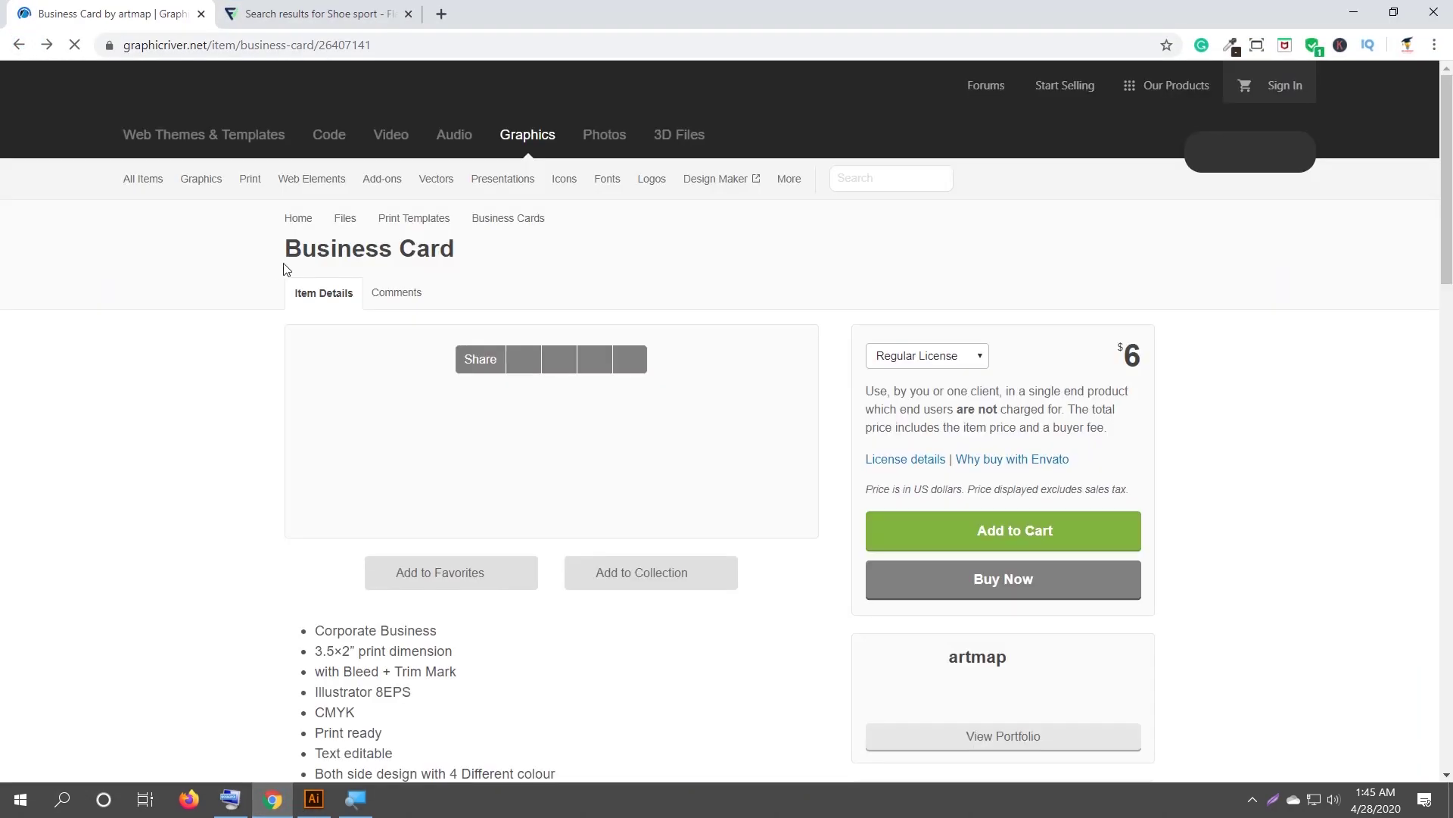
{"action": "scroll", "coordinate": [417, 424], "scroll_direction": "down", "scroll_amount": 4}
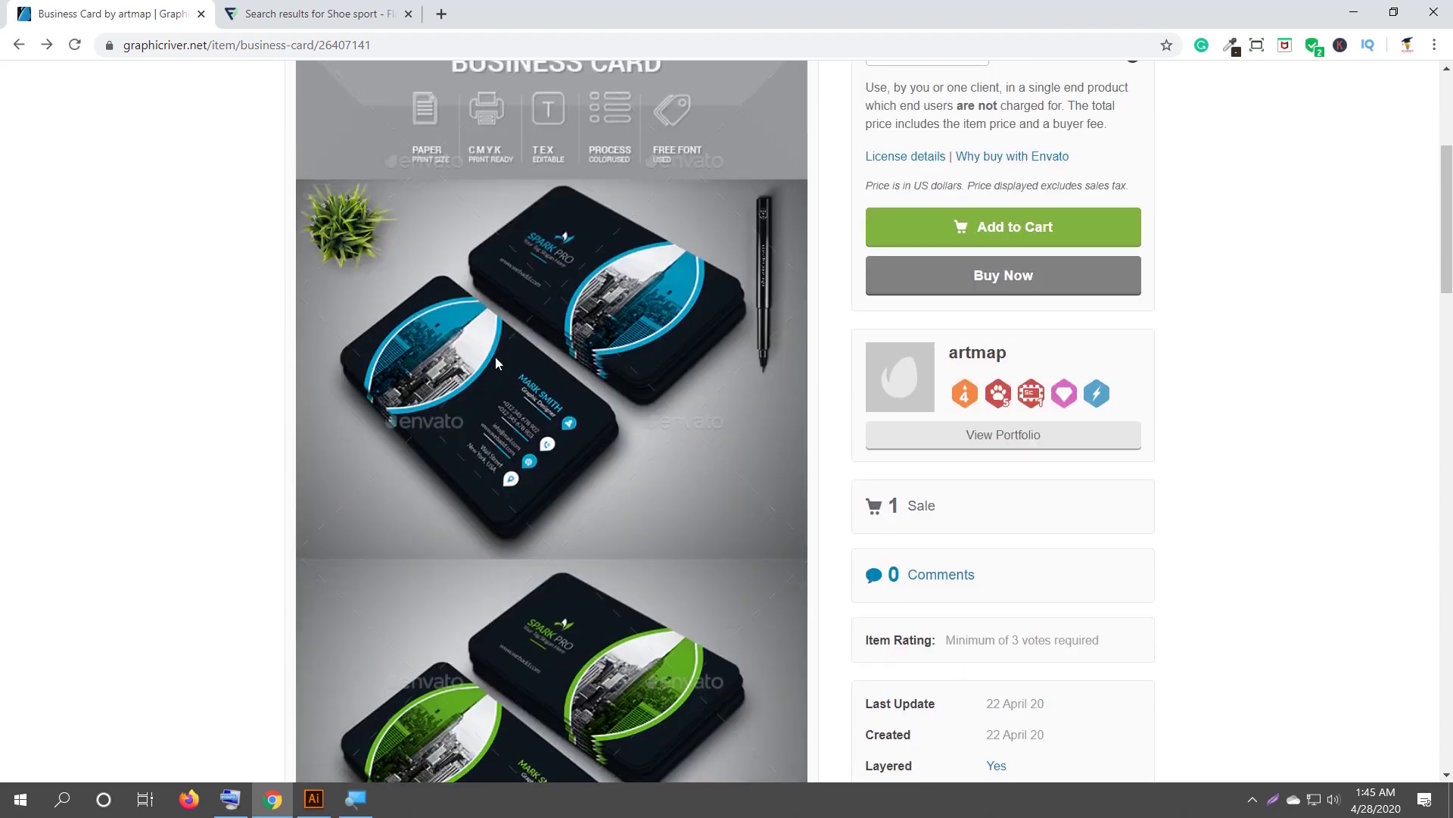
{"action": "scroll", "coordinate": [477, 337], "scroll_direction": "up", "scroll_amount": 1}
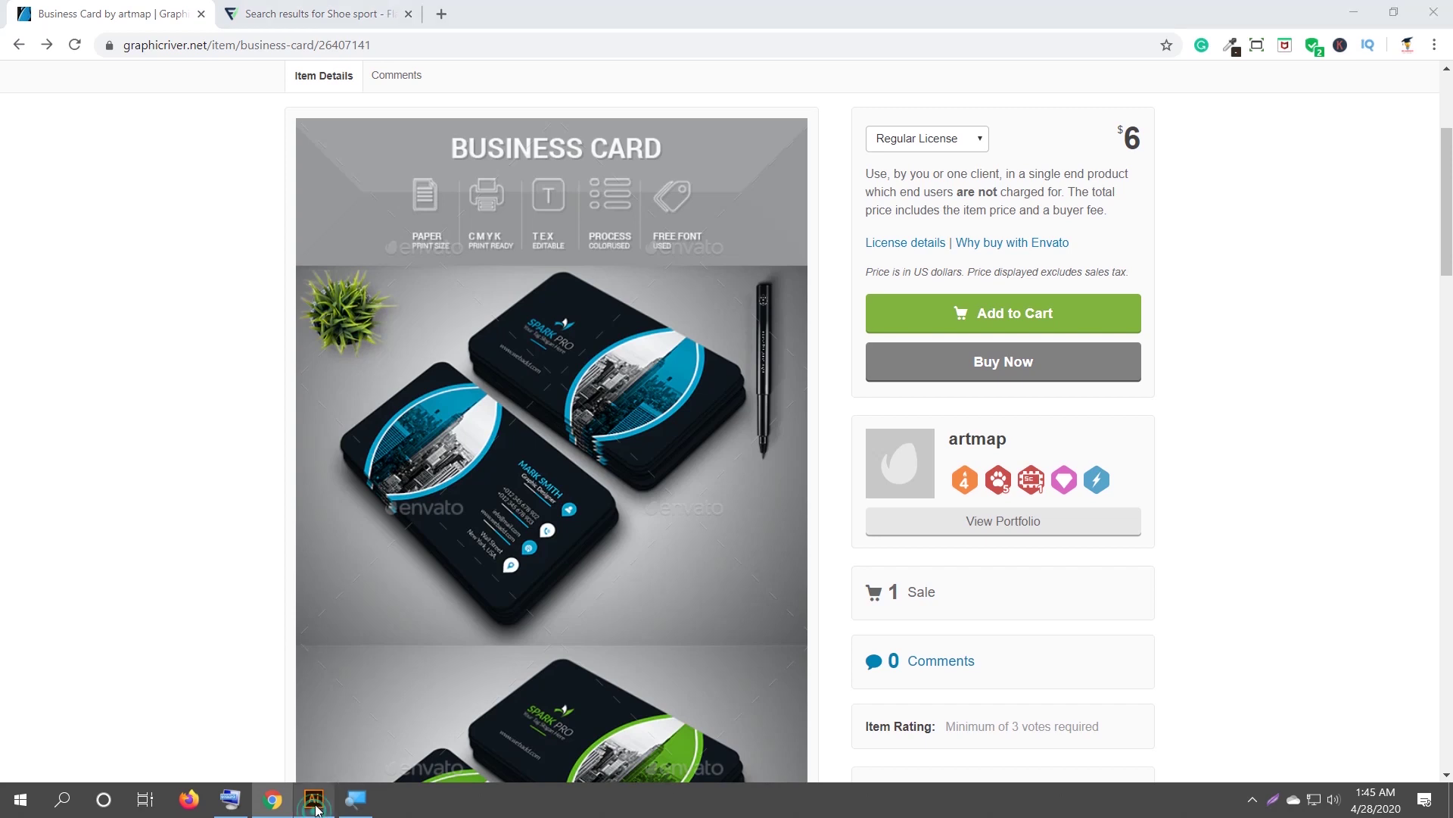
{"action": "left_click", "coordinate": [315, 801]}
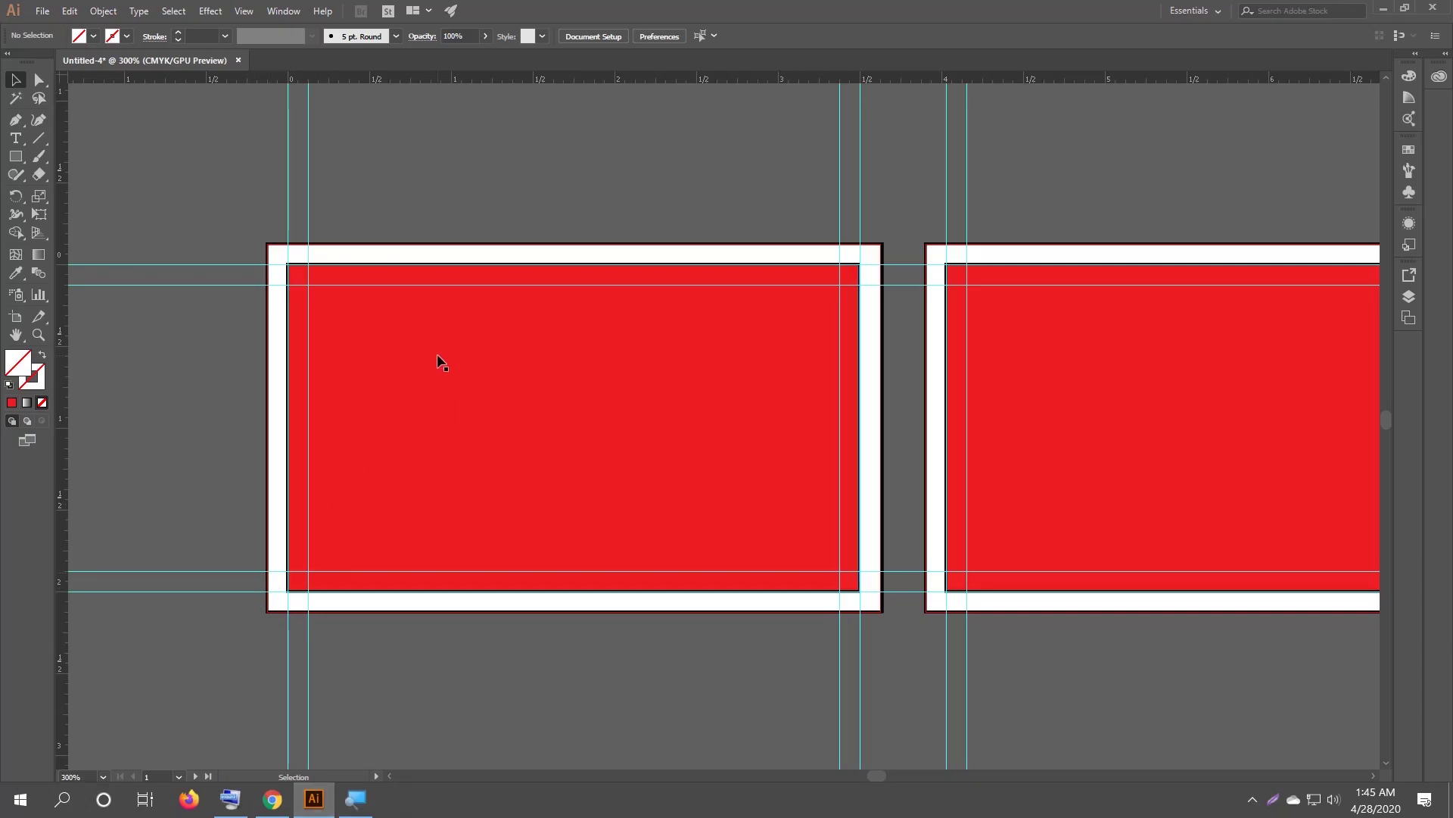
Fill the left card's inner rectangle white and its outer border rectangle light grey.
{"action": "left_click", "coordinate": [393, 286]}
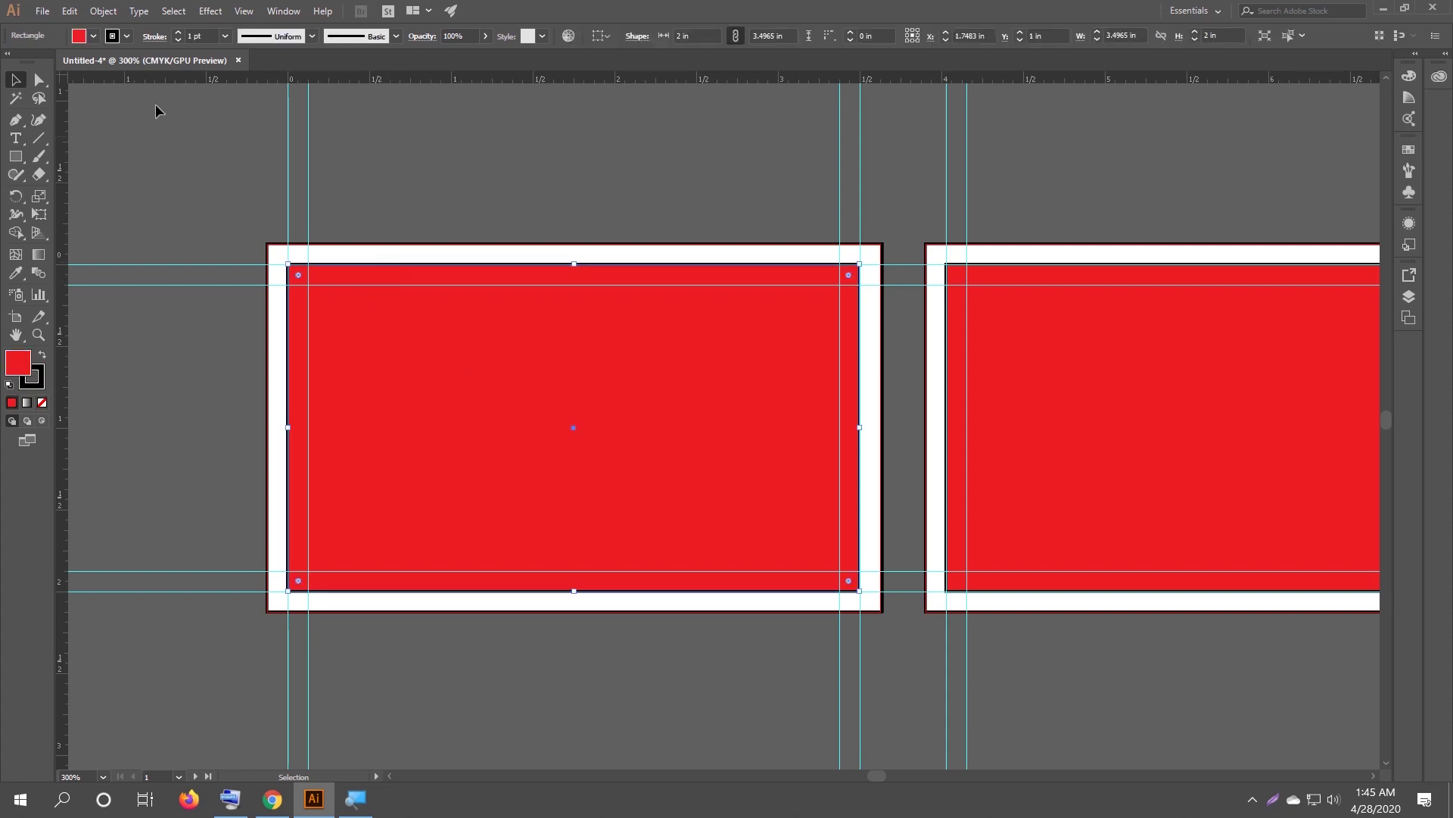
{"action": "left_click", "coordinate": [93, 36]}
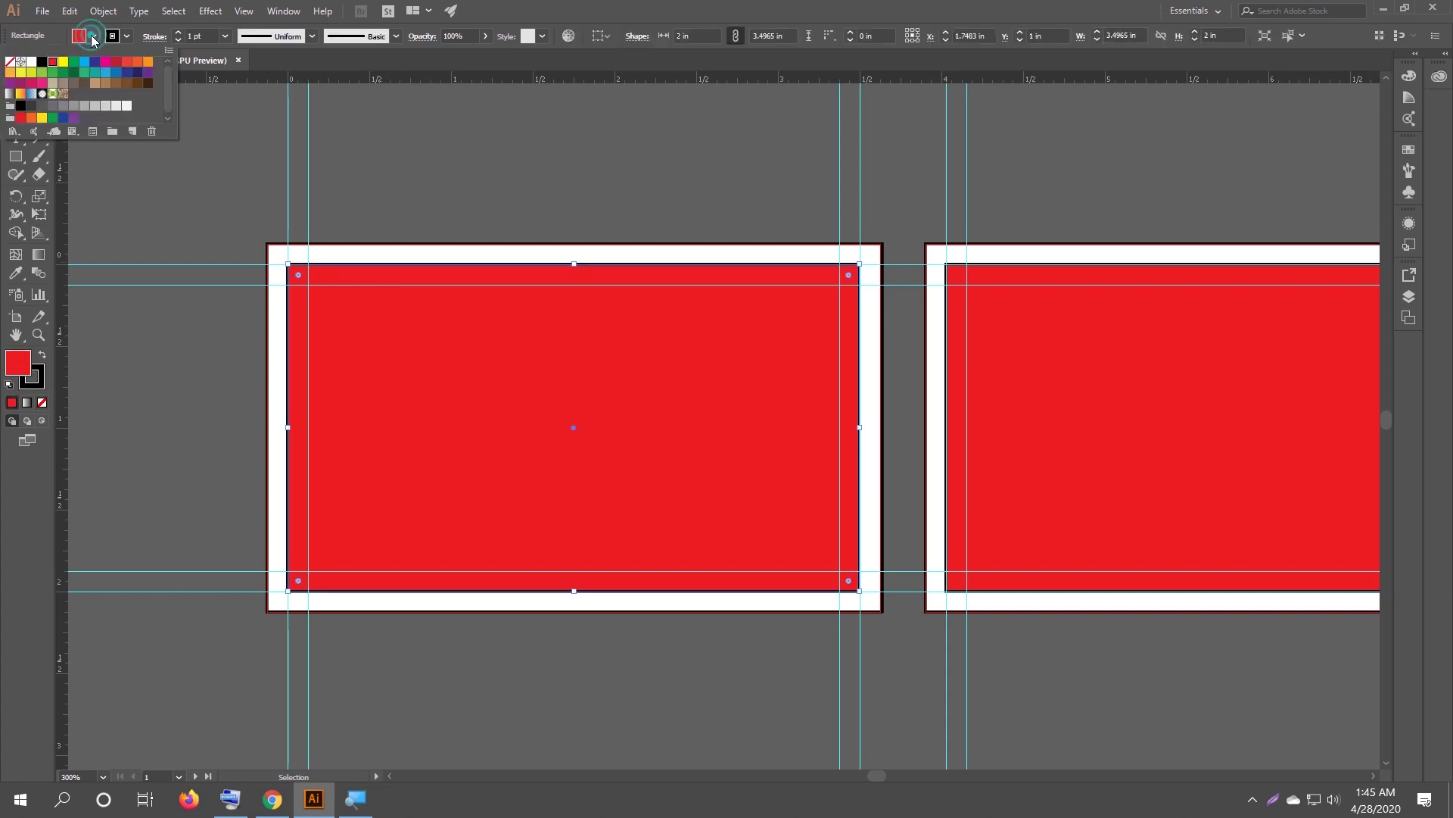
{"action": "left_click", "coordinate": [31, 61]}
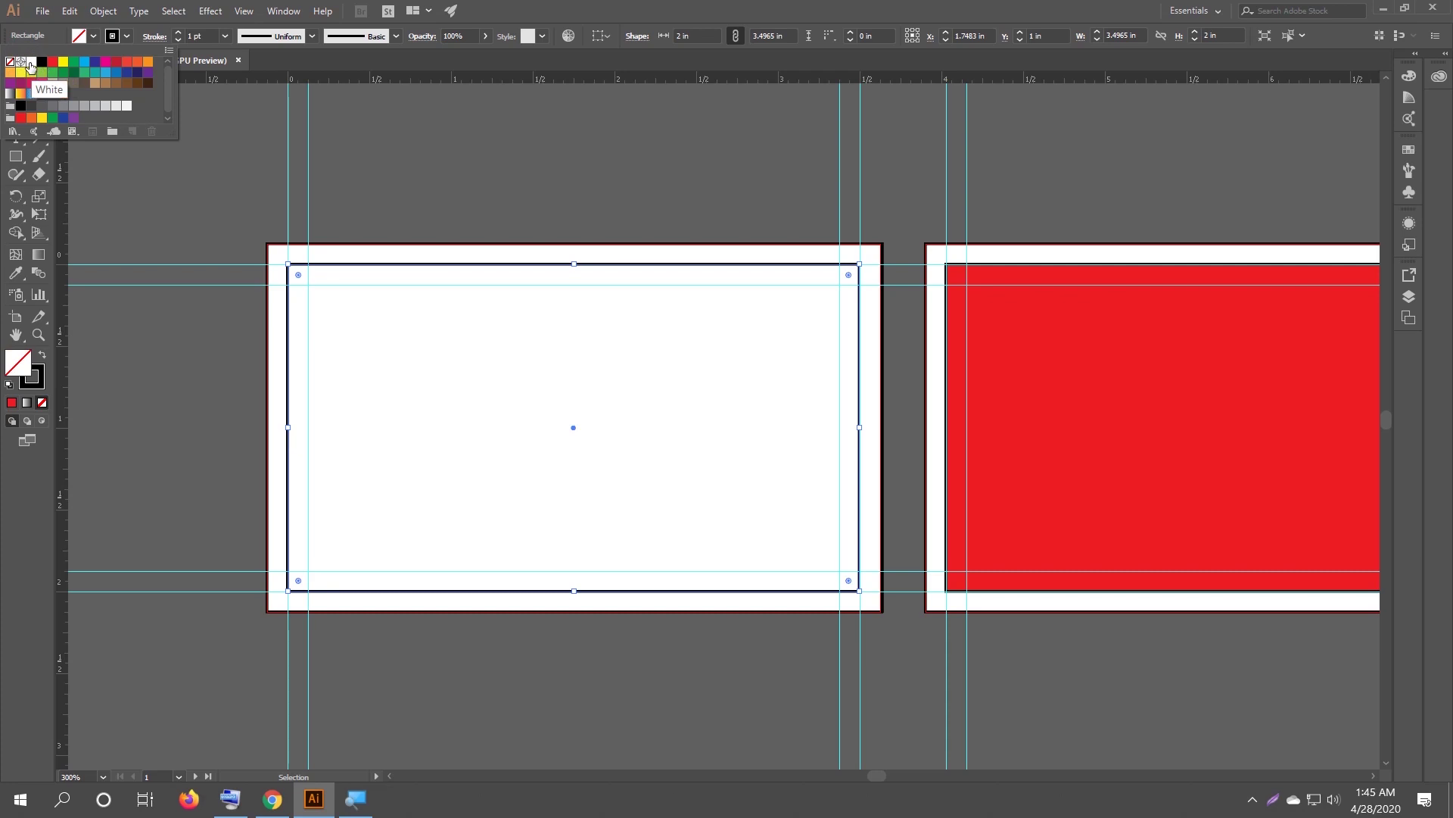
{"action": "left_click", "coordinate": [334, 249]}
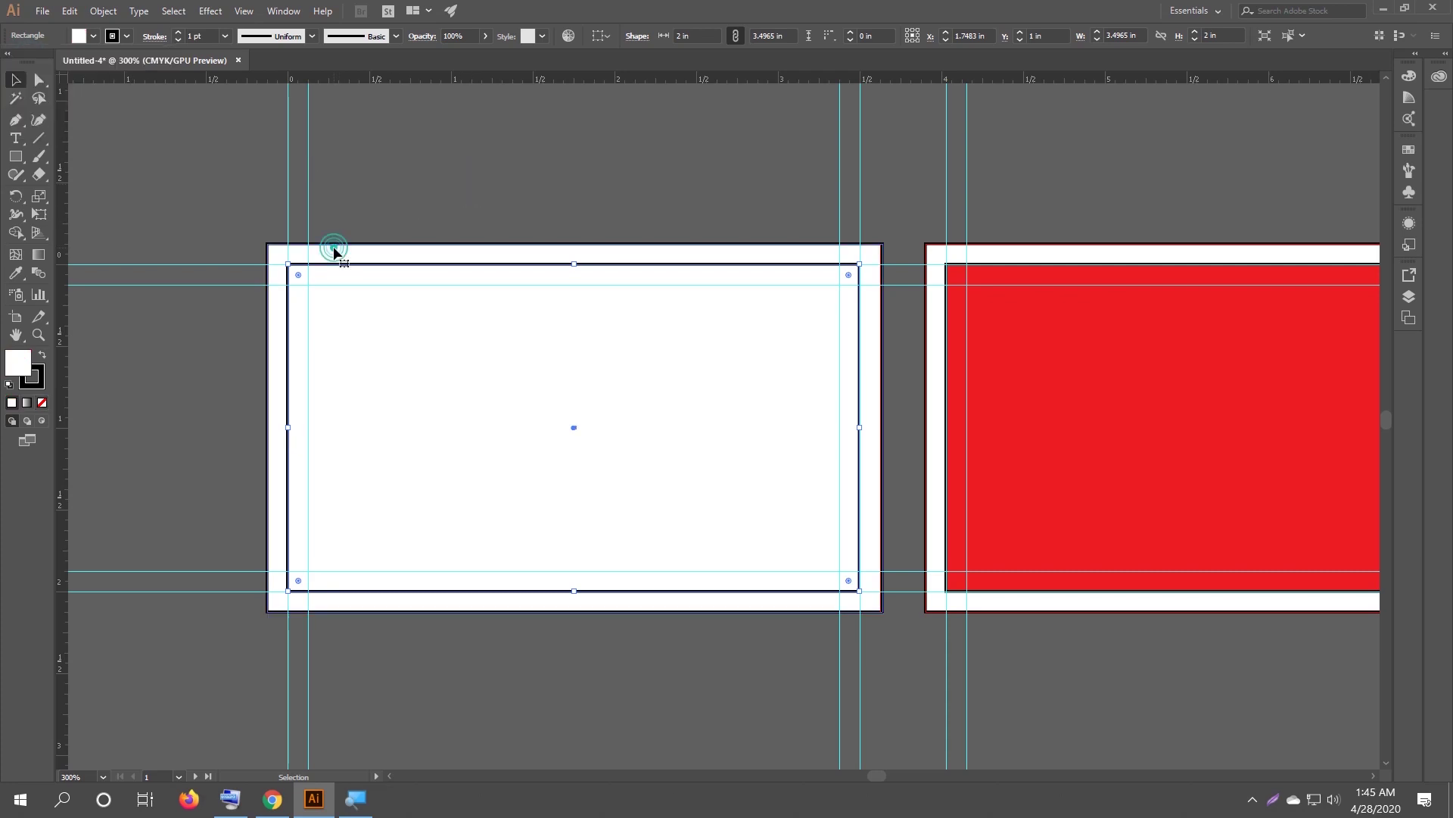
{"action": "left_click", "coordinate": [94, 36]}
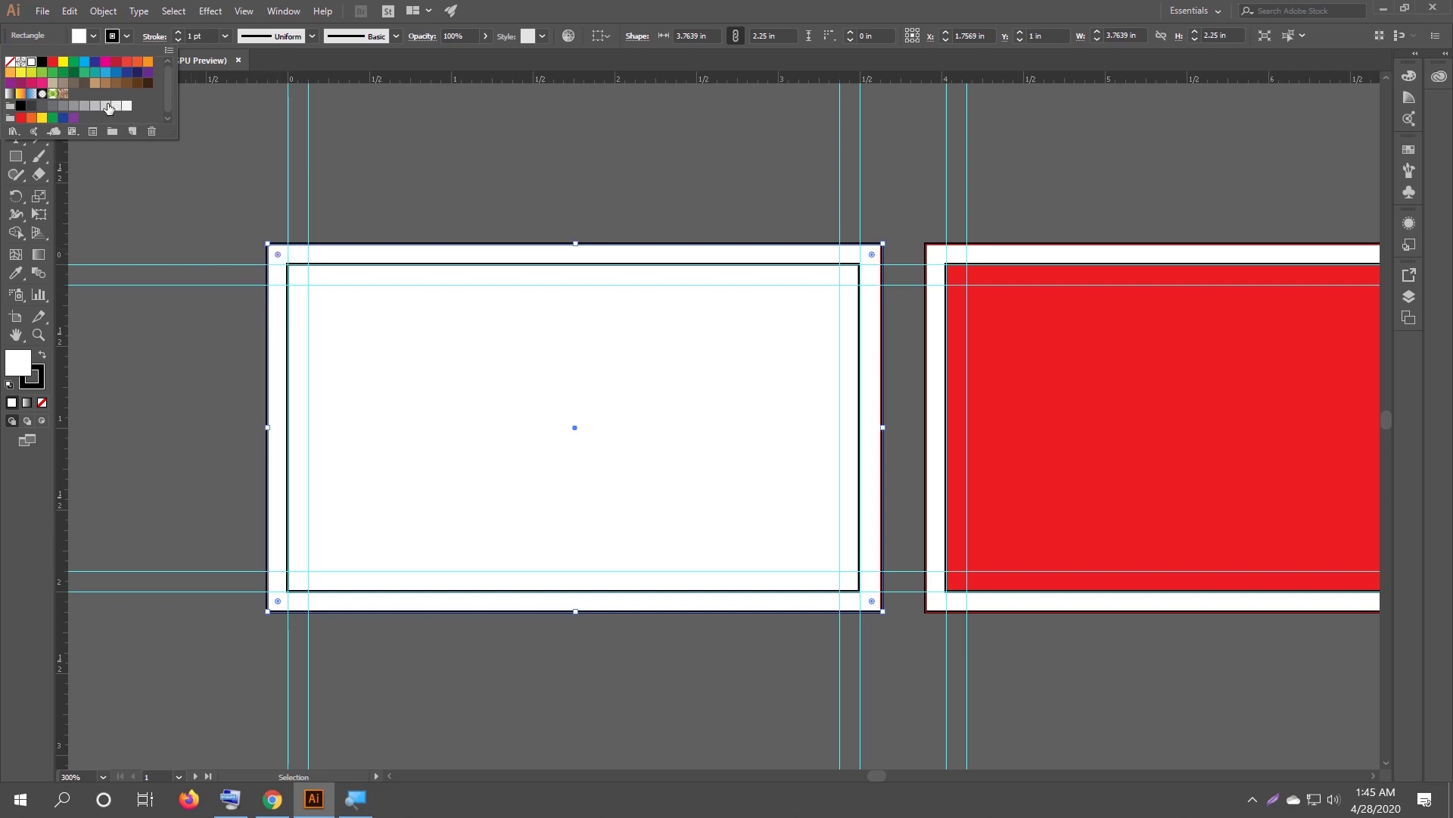
{"action": "left_click", "coordinate": [106, 106]}
{"action": "left_click", "coordinate": [530, 170]}
{"action": "left_click", "coordinate": [391, 202]}
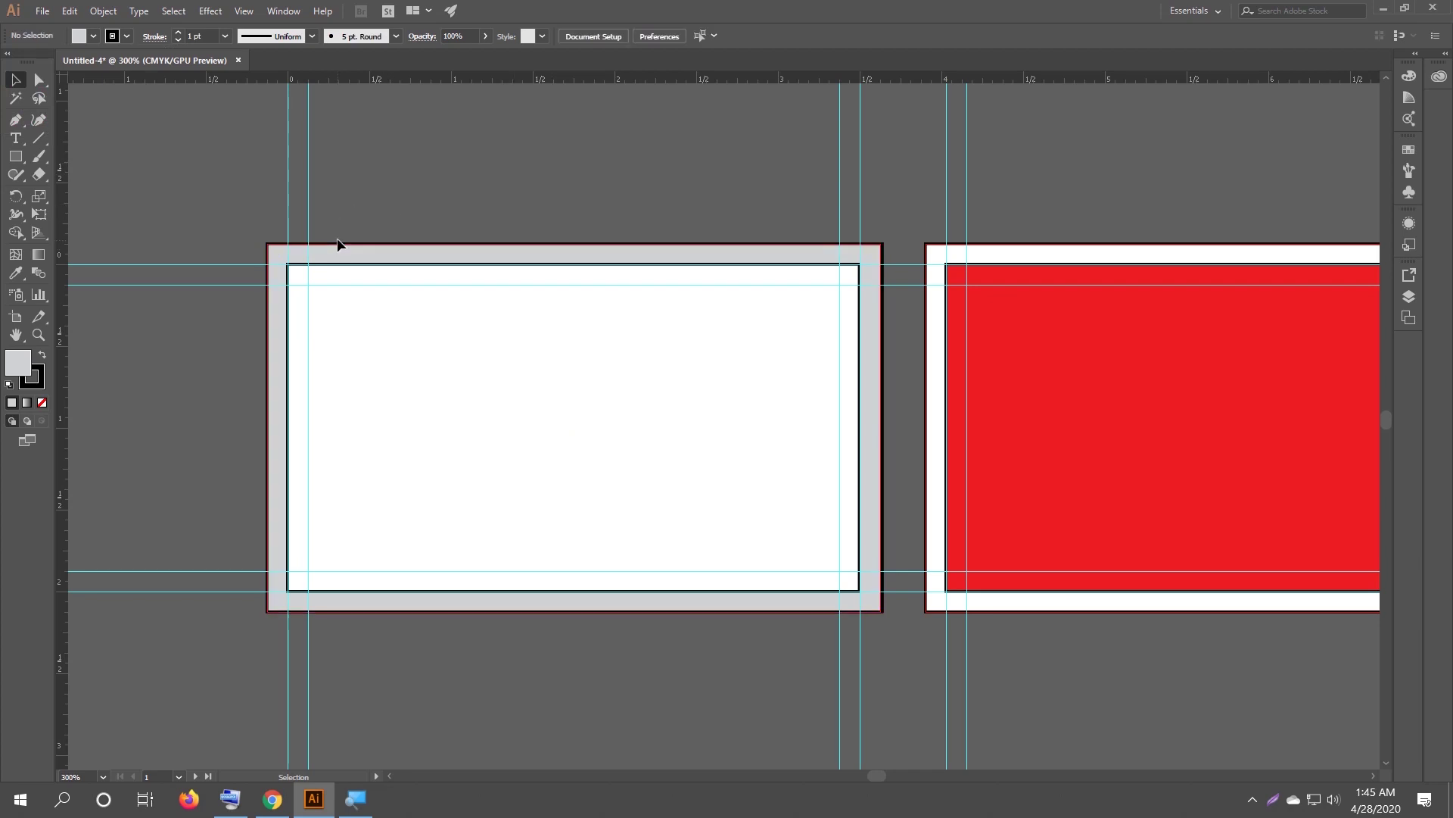
Set the stroke to None, removing the white inner rectangle's dark outline.
{"action": "left_click", "coordinate": [118, 41]}
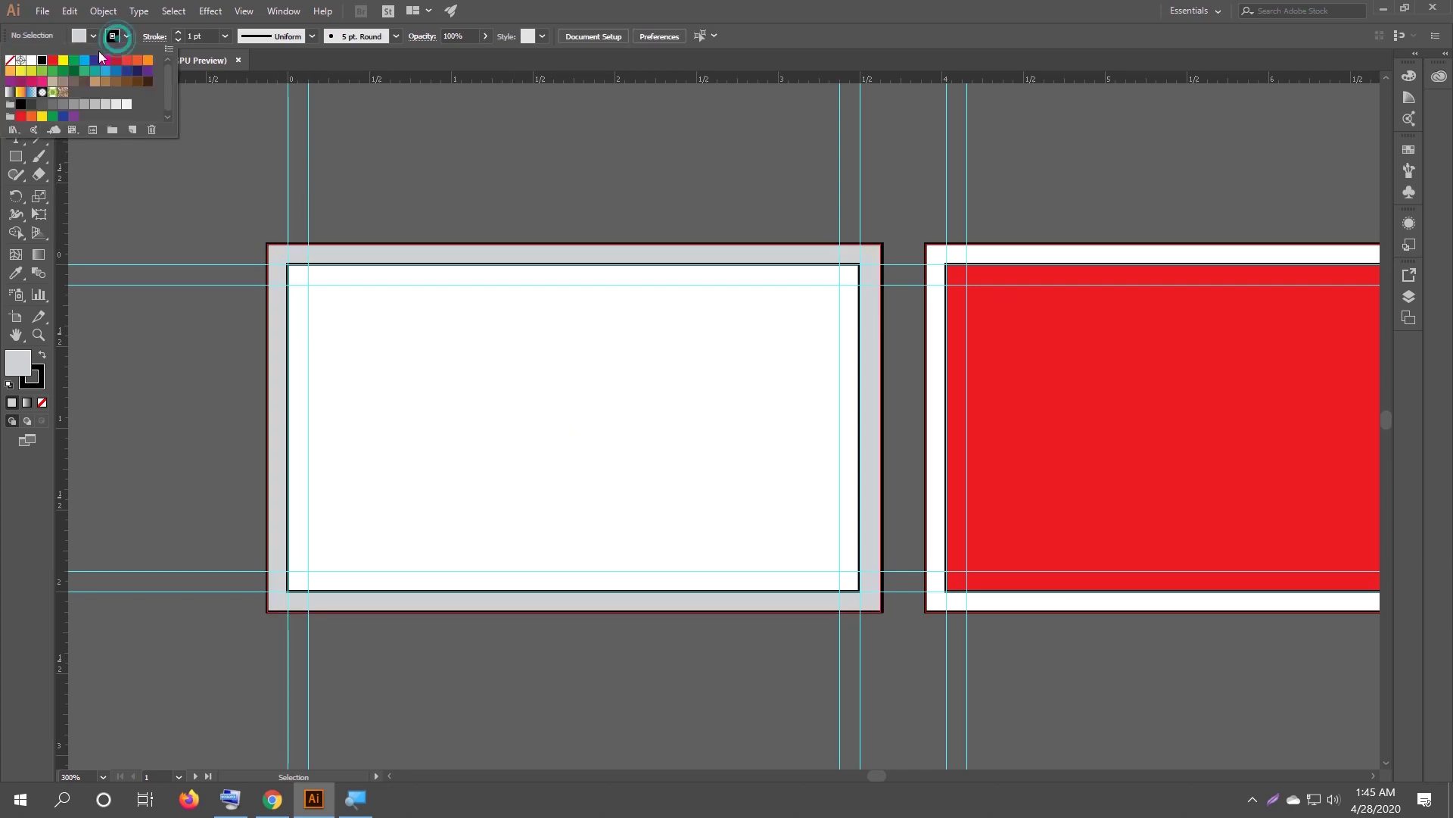
{"action": "left_click", "coordinate": [10, 61]}
{"action": "left_click", "coordinate": [189, 184]}
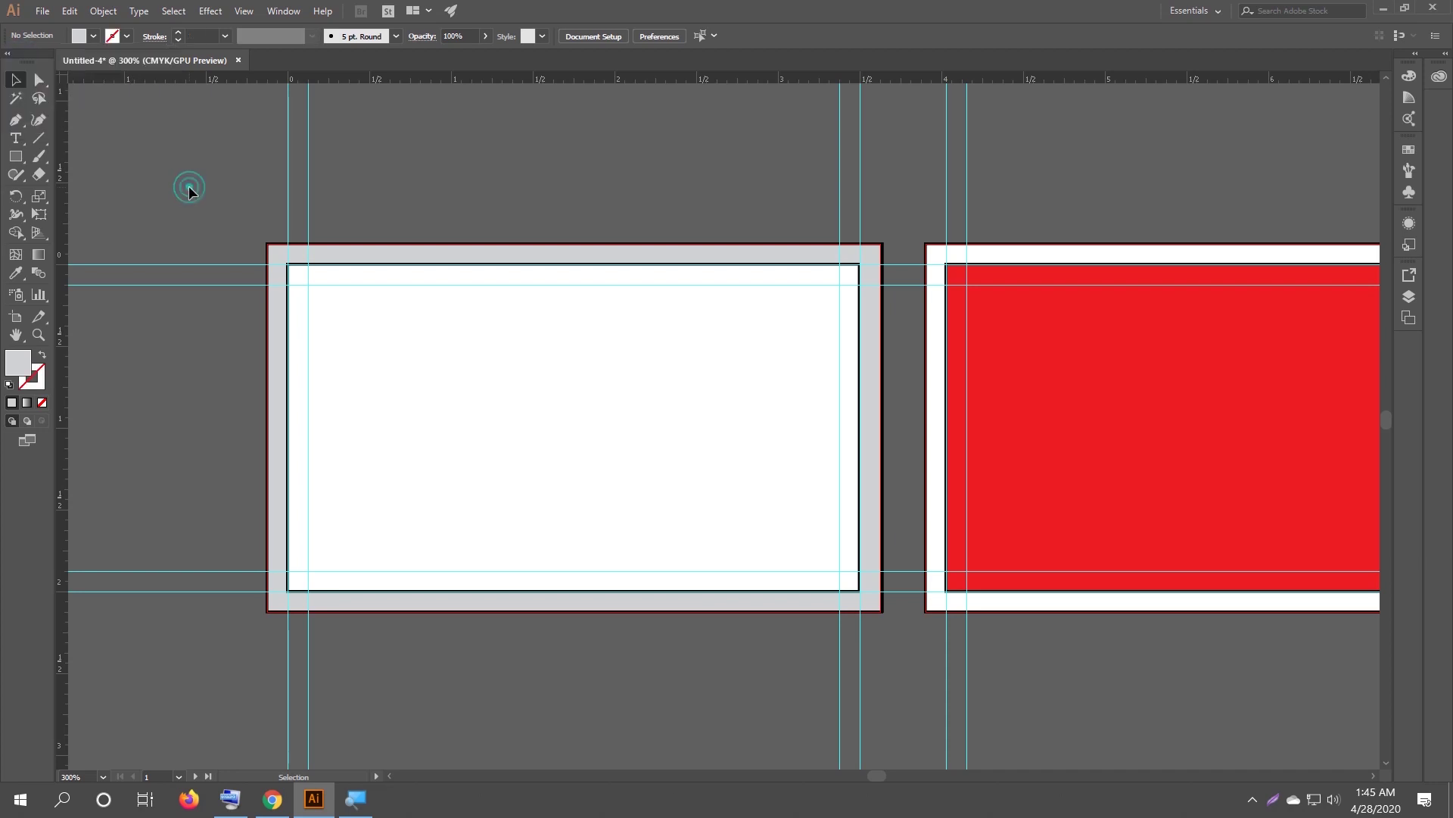
{"action": "left_click", "coordinate": [357, 367]}
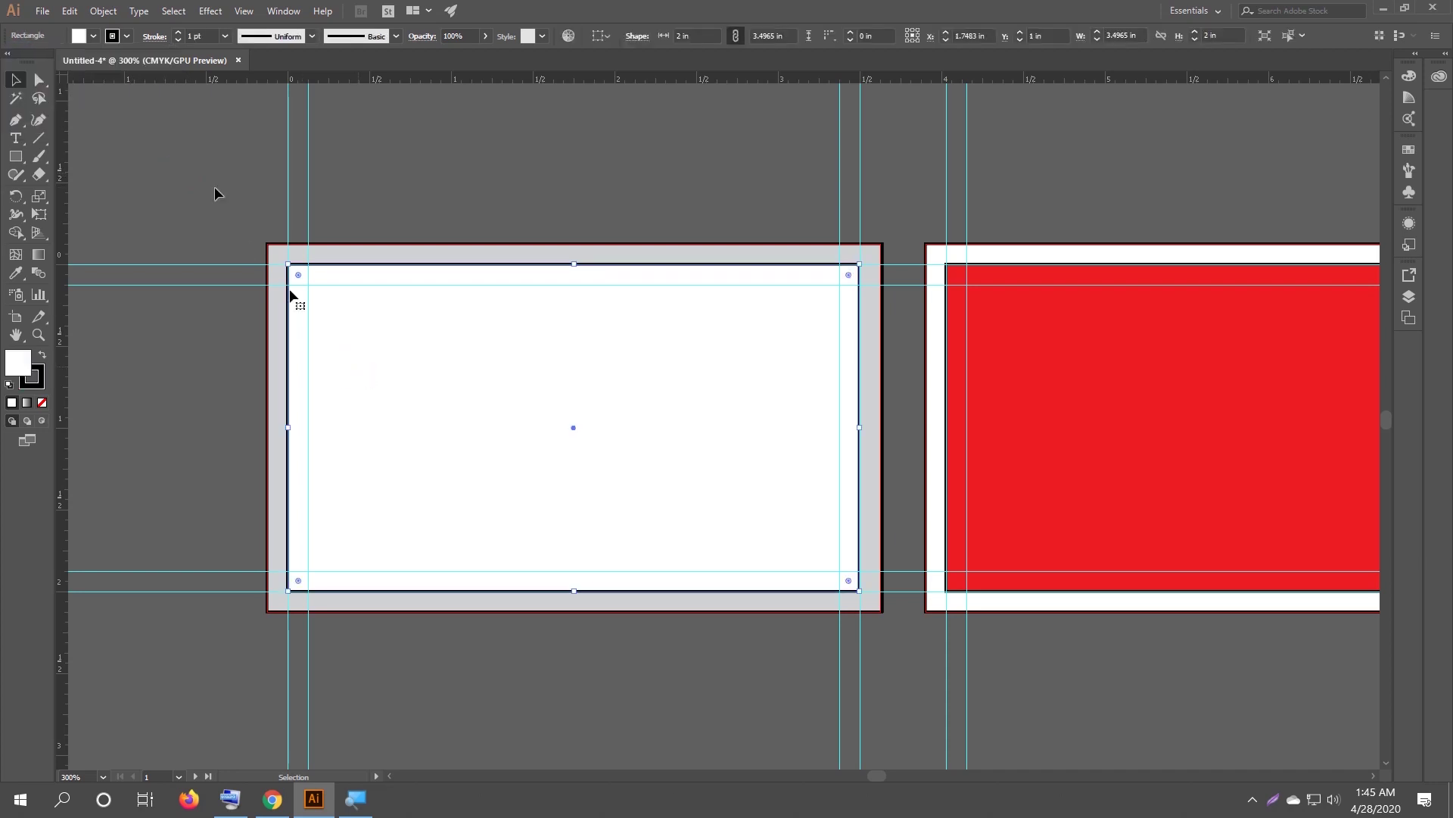
{"action": "left_click", "coordinate": [119, 37]}
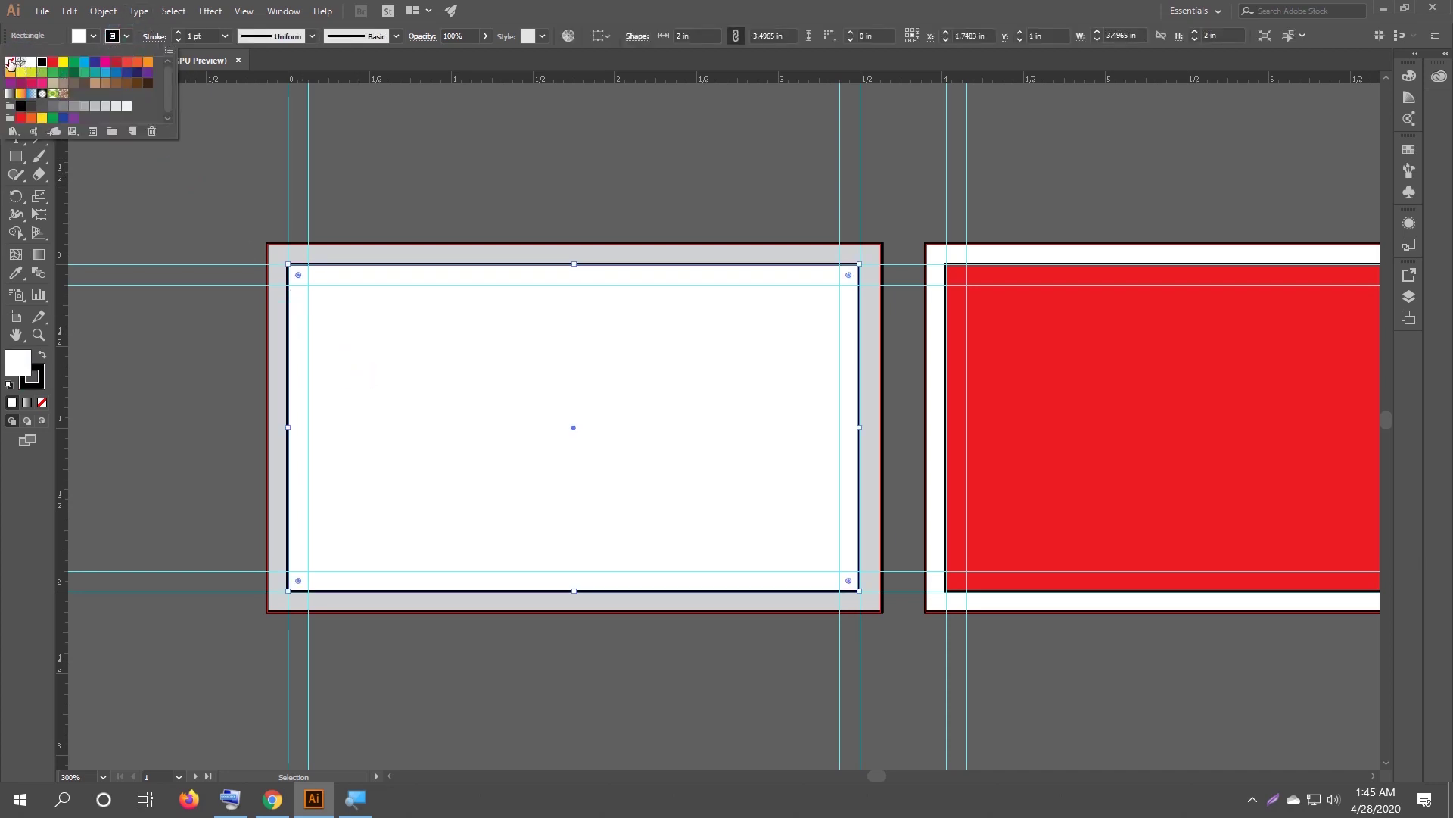
{"action": "left_click", "coordinate": [11, 61]}
{"action": "left_click", "coordinate": [210, 181]}
{"action": "left_click", "coordinate": [85, 90]}
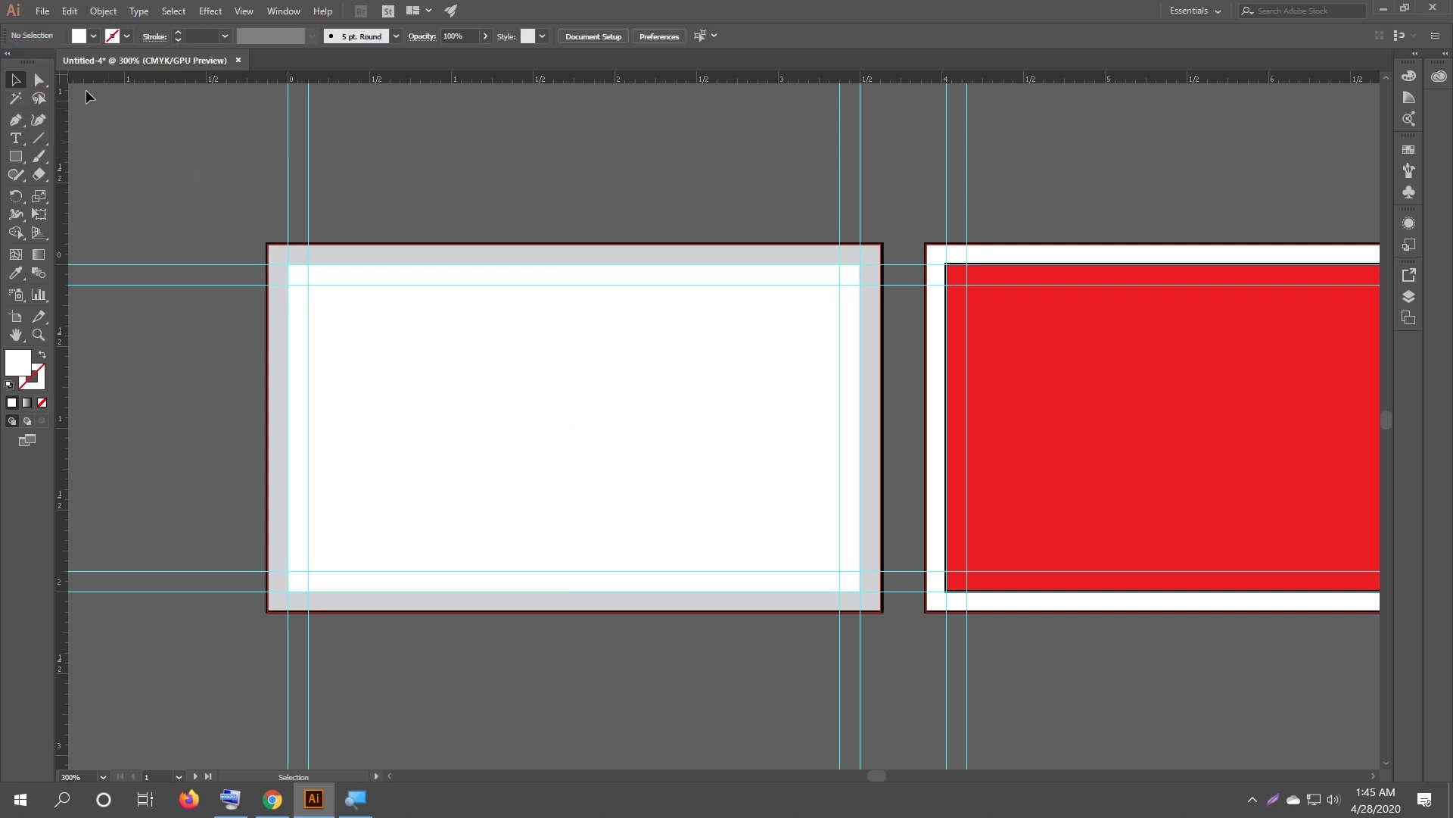
Place the Screenshot_1 mockup image from the Documents folder via File > Place.
{"action": "left_click", "coordinate": [45, 16]}
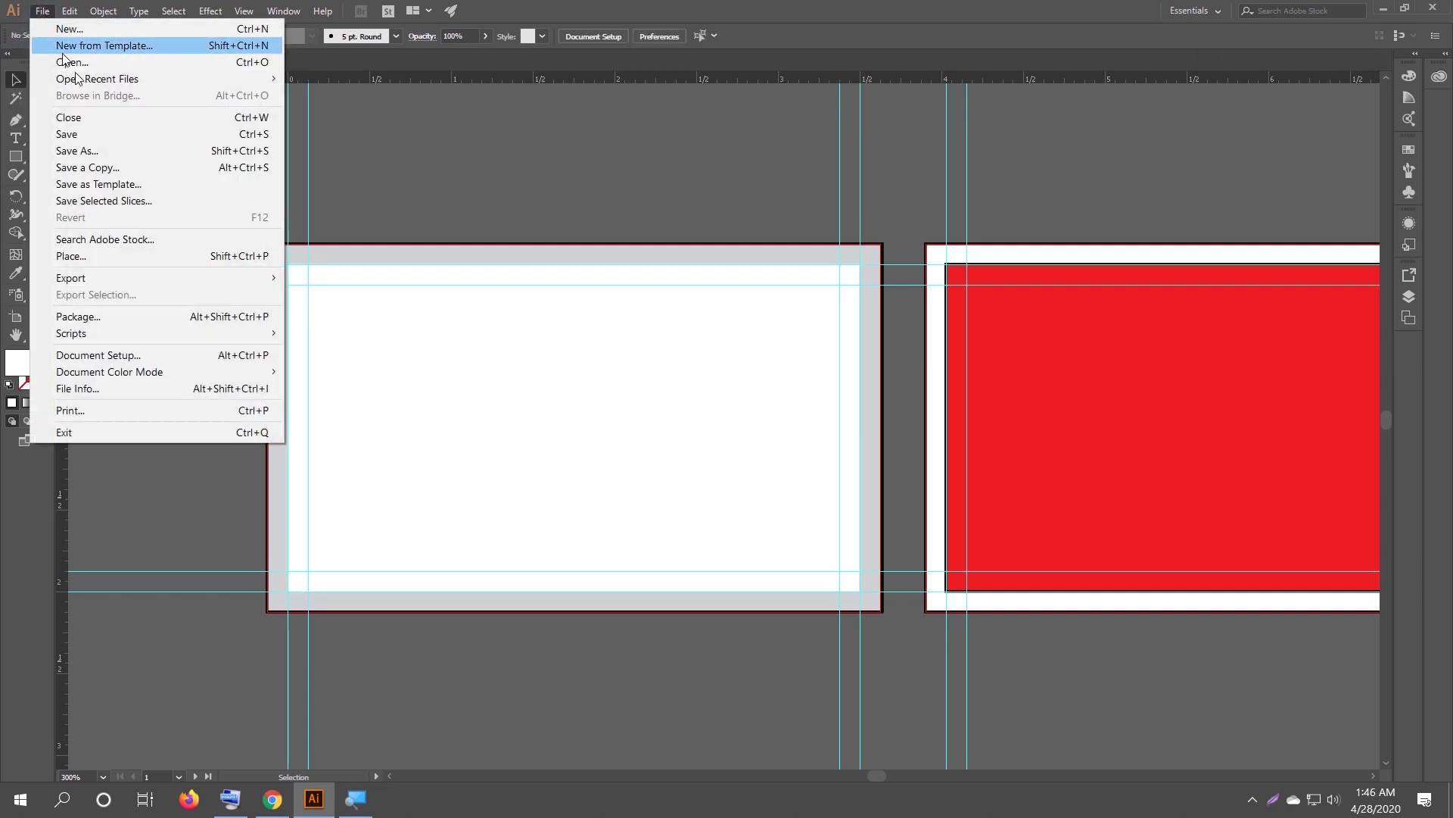
{"action": "left_click", "coordinate": [129, 256]}
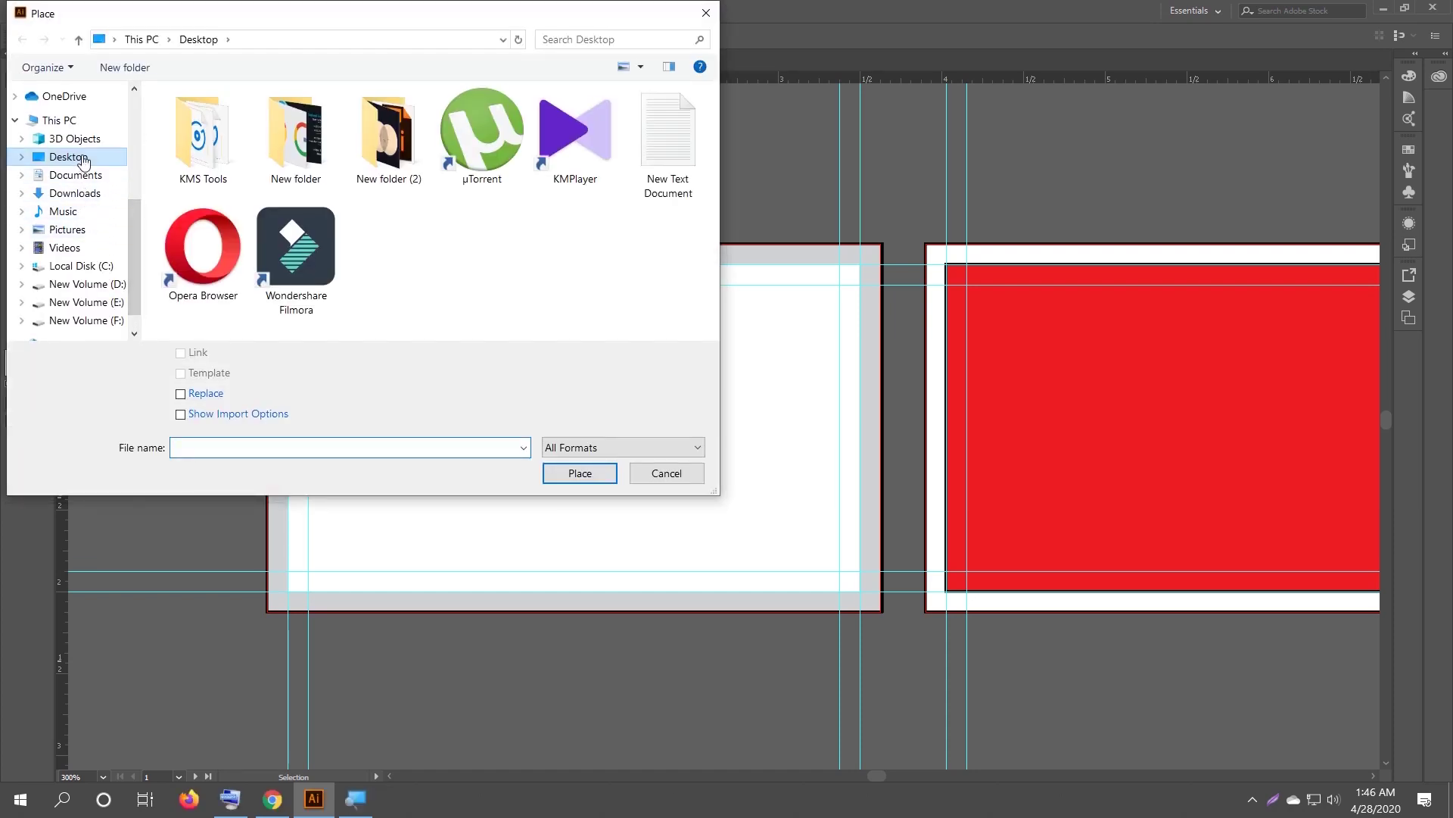
{"action": "left_click", "coordinate": [76, 194]}
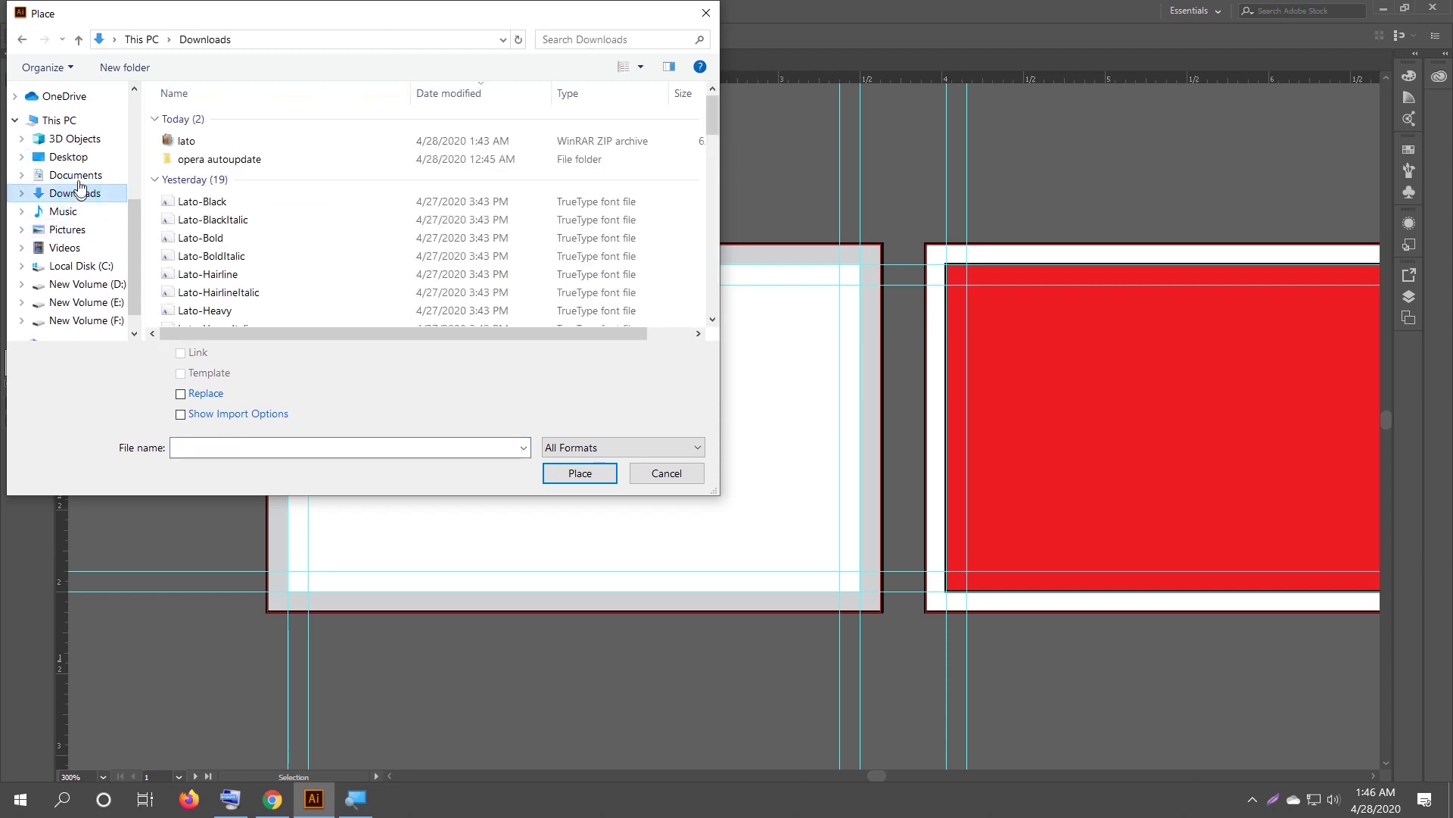
{"action": "left_click", "coordinate": [77, 176]}
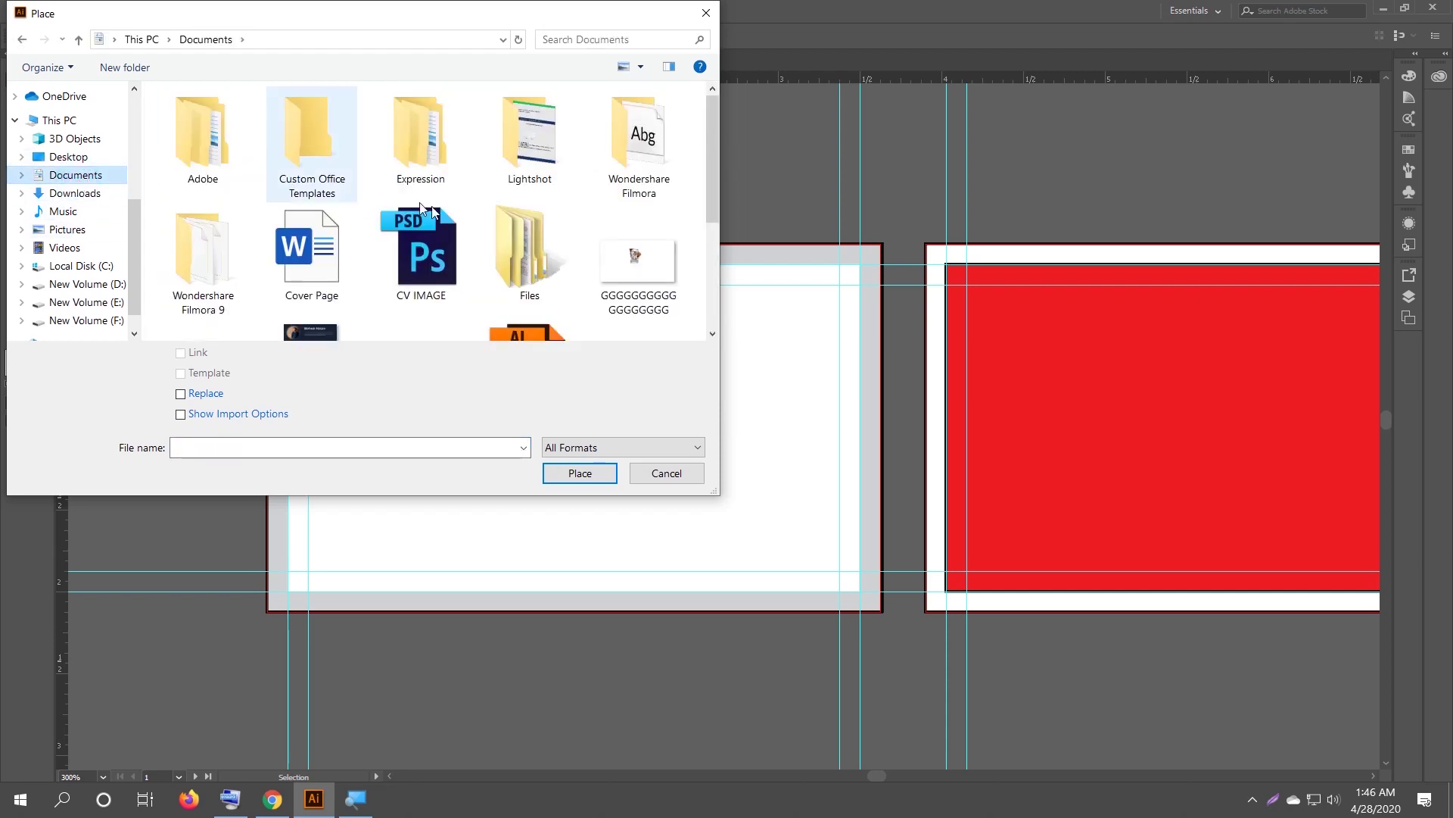
{"action": "scroll", "coordinate": [308, 151], "scroll_direction": "down", "scroll_amount": 3}
{"action": "left_click", "coordinate": [404, 273]}
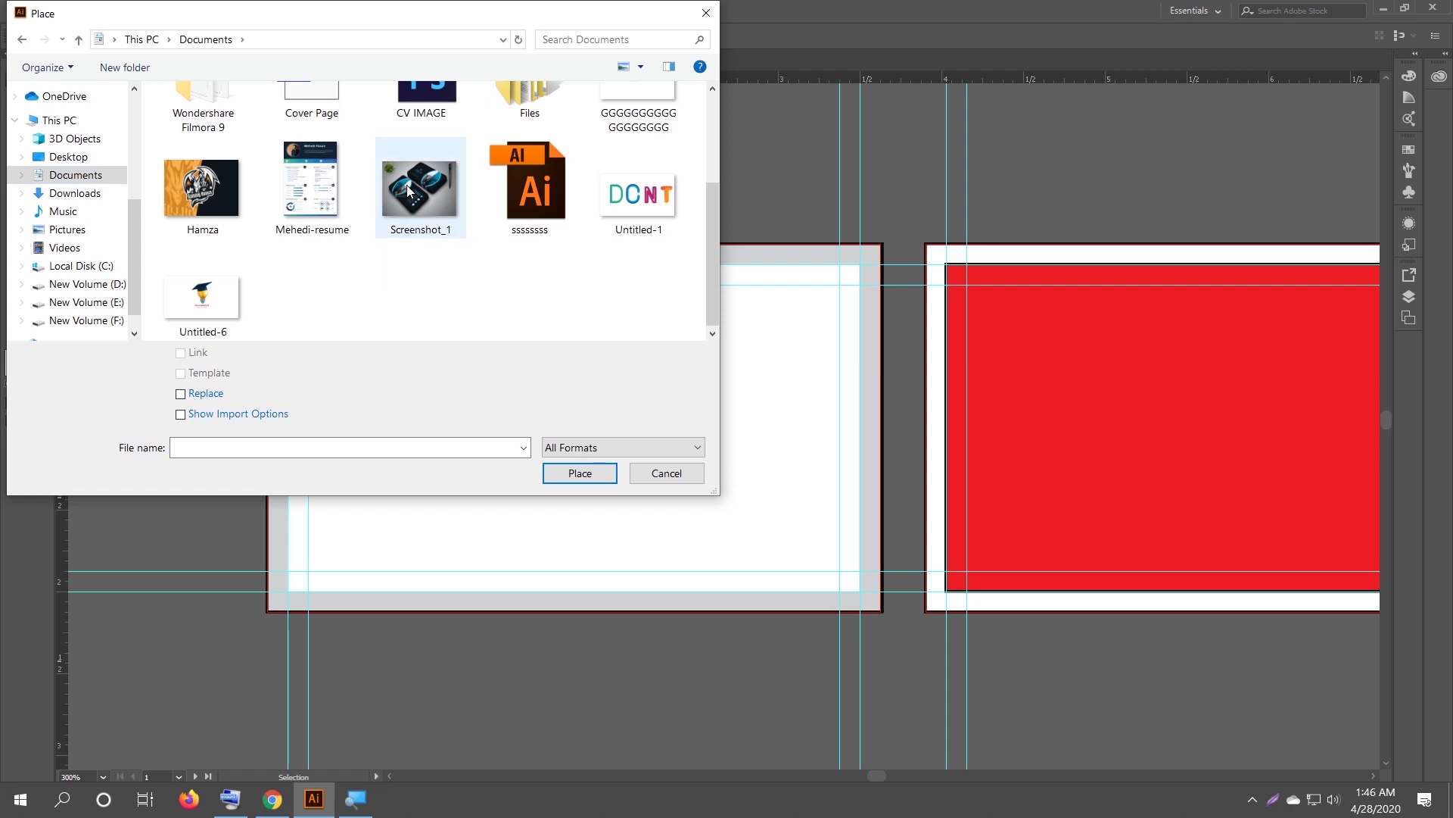
{"action": "left_click", "coordinate": [407, 189]}
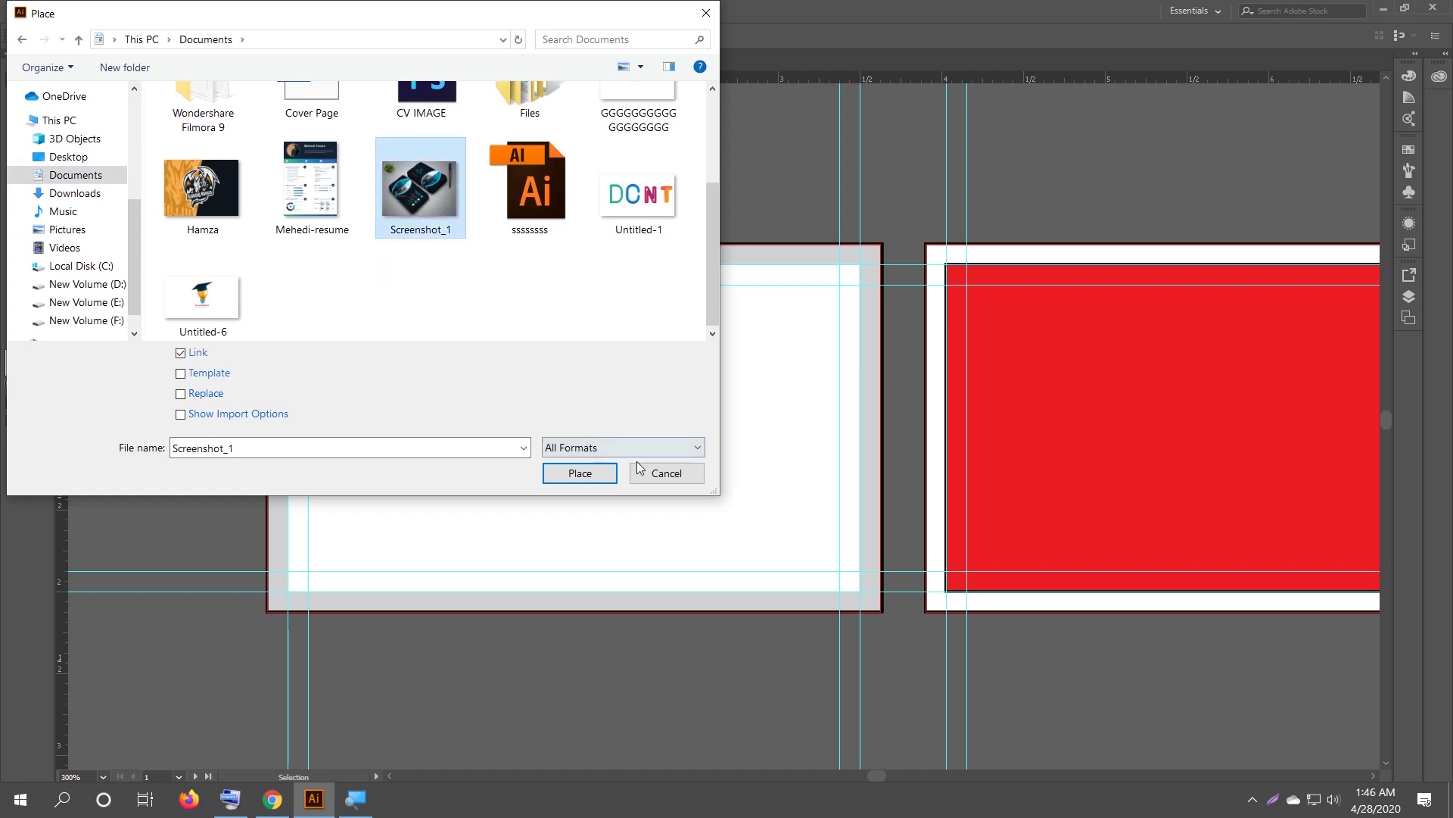
{"action": "left_click", "coordinate": [580, 473]}
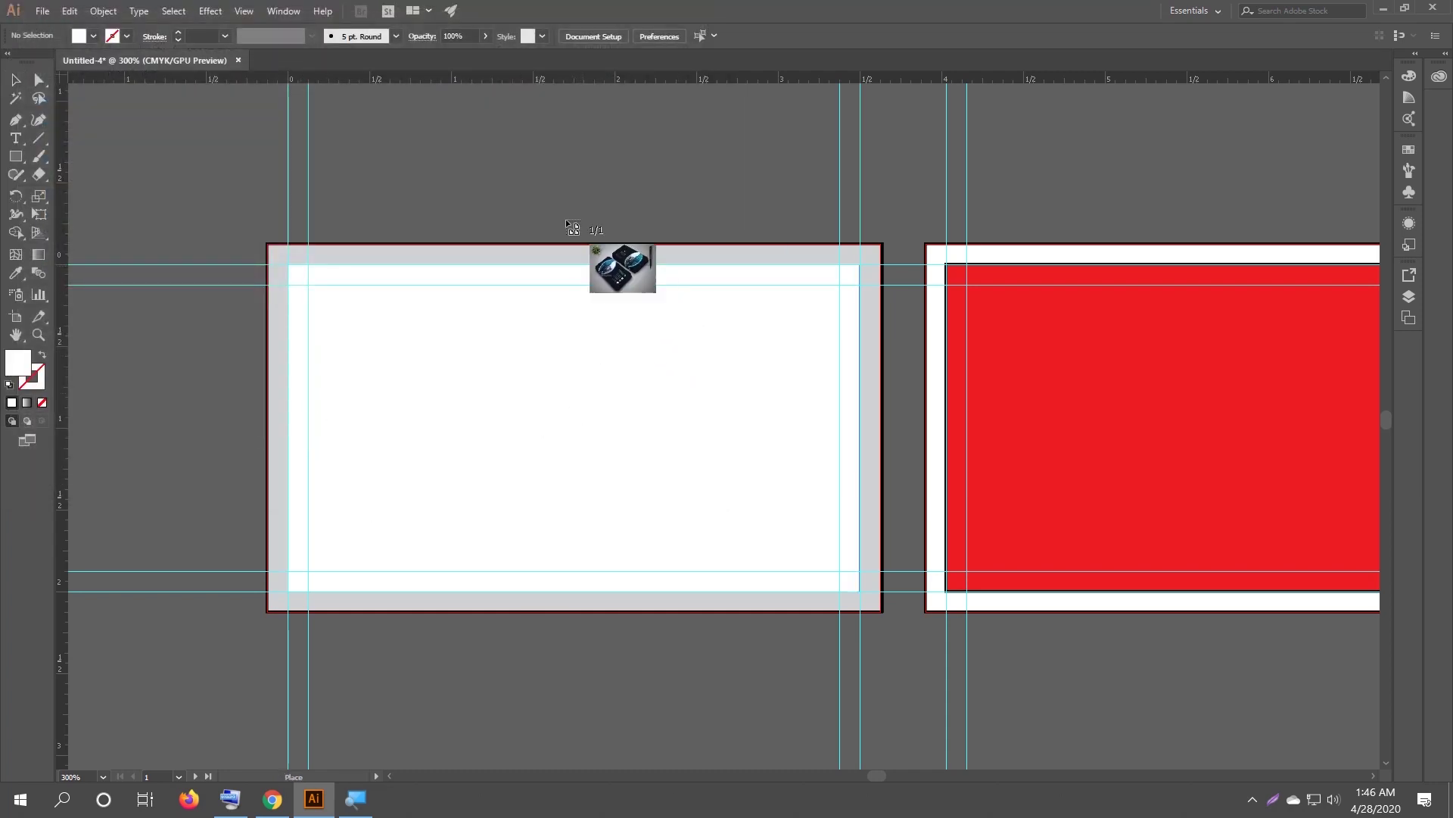
Size and position the Screenshot_1 image just left of the card, against its edge.
{"action": "key", "text": "space"}
{"action": "left_click_drag", "start_coordinate": [384, 155], "coordinate": [512, 143]}
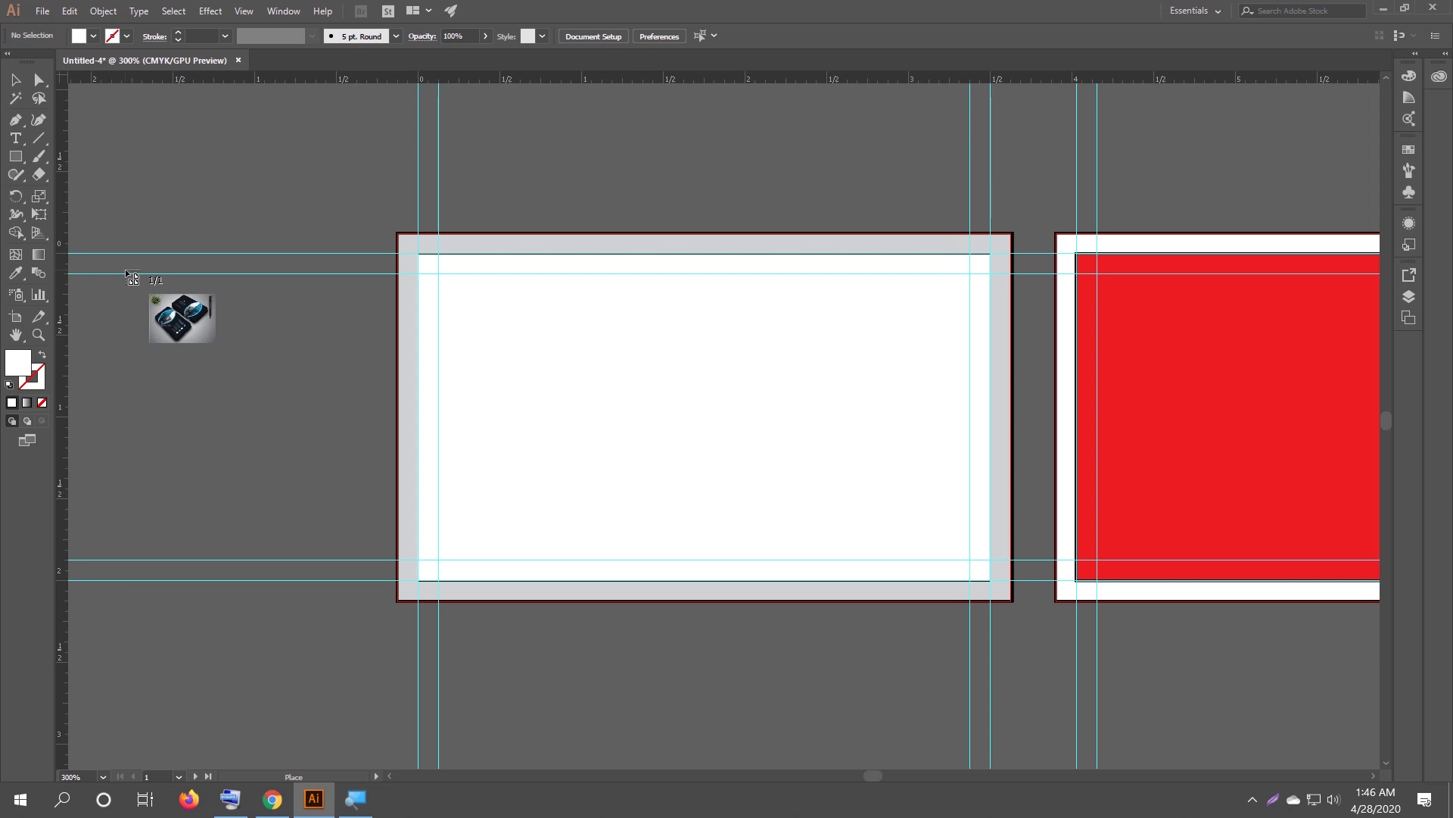
{"action": "left_click_drag", "start_coordinate": [114, 286], "coordinate": [558, 652]}
{"action": "left_click_drag", "start_coordinate": [258, 454], "coordinate": [110, 424]}
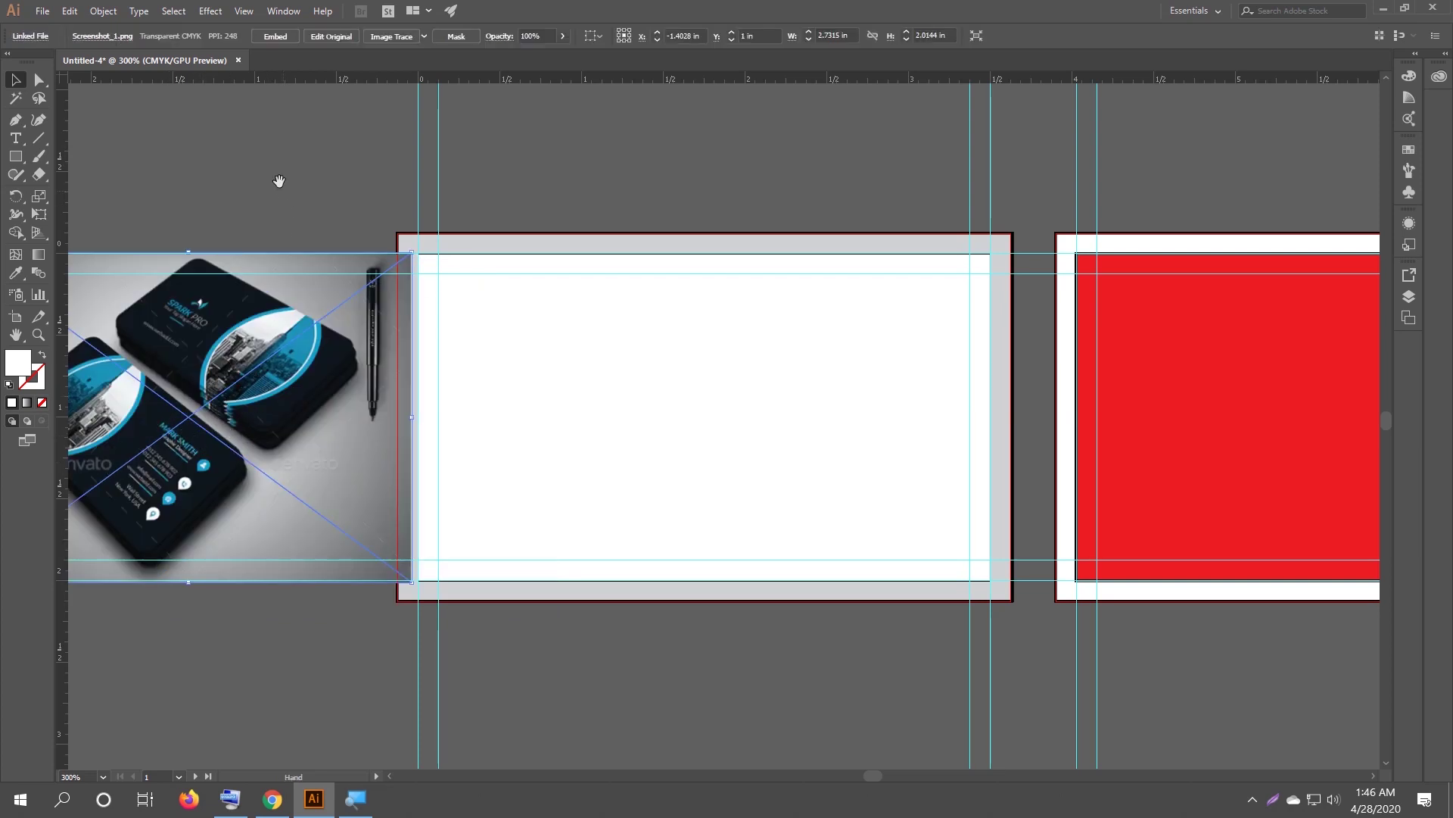
{"action": "left_click_drag", "start_coordinate": [279, 182], "coordinate": [382, 178]}
{"action": "left_click_drag", "start_coordinate": [350, 399], "coordinate": [333, 393]}
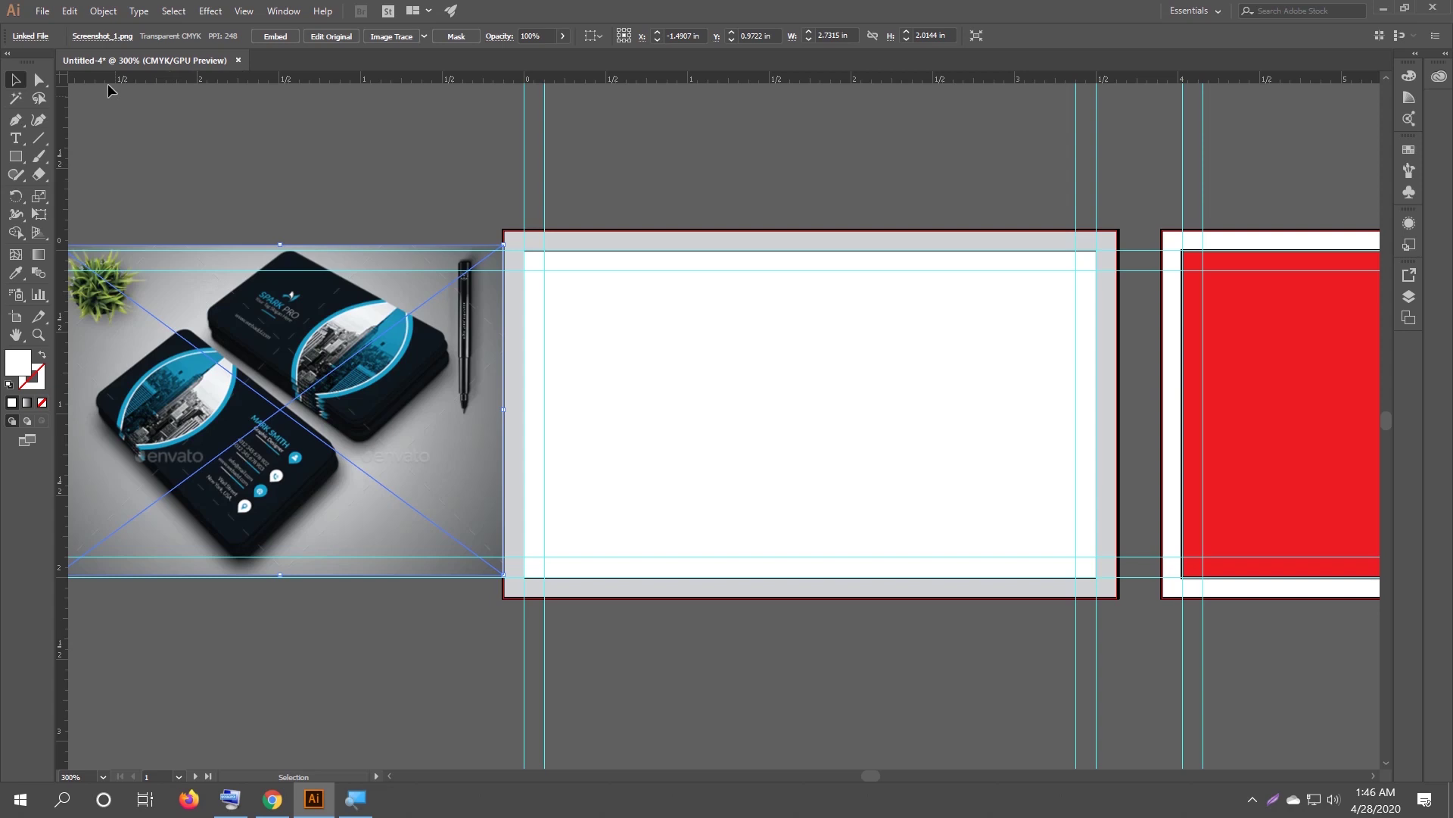
Place the Untitled-1 image above the card, then delete it.
{"action": "left_click", "coordinate": [44, 12]}
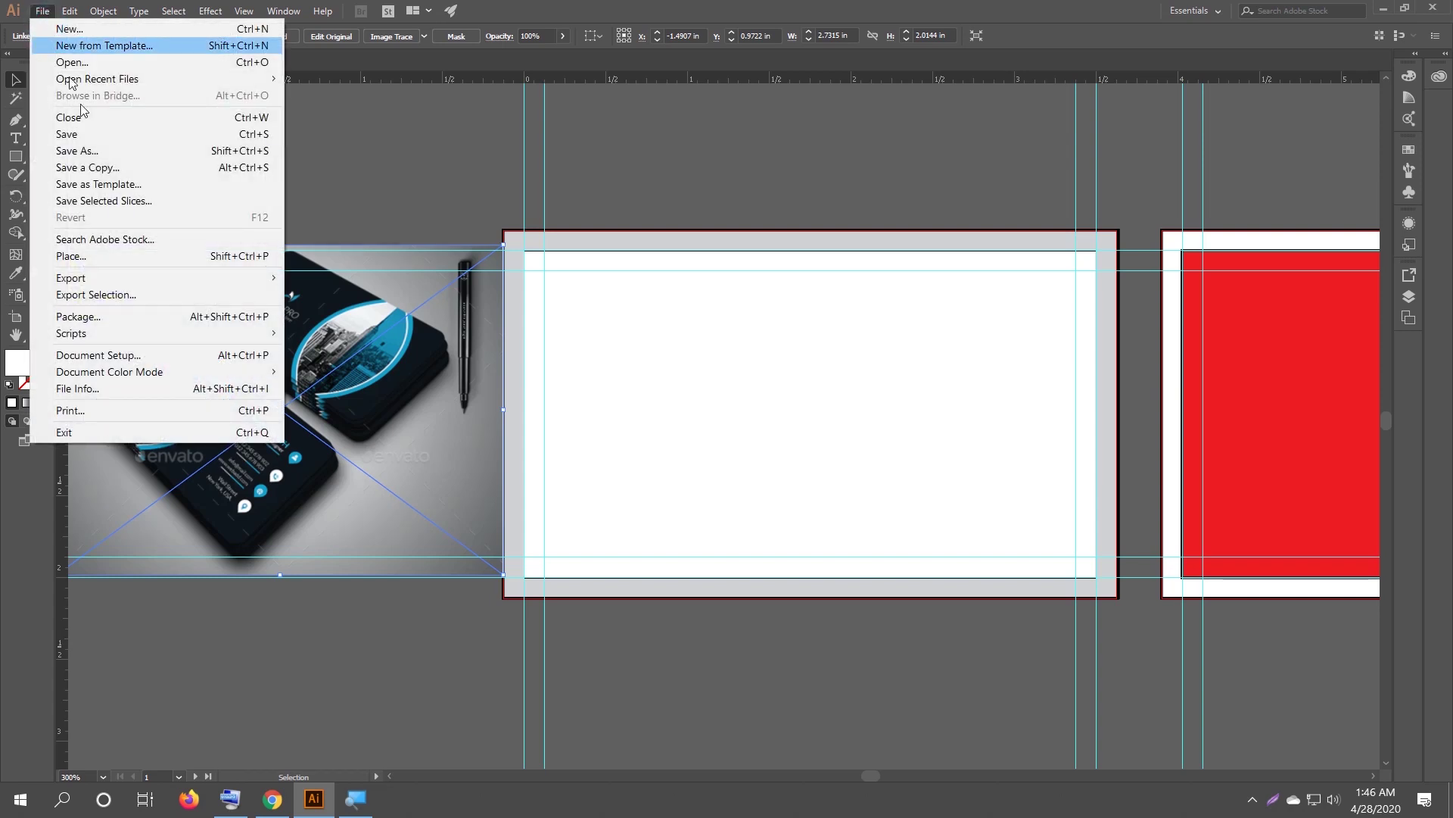
{"action": "left_click", "coordinate": [111, 252]}
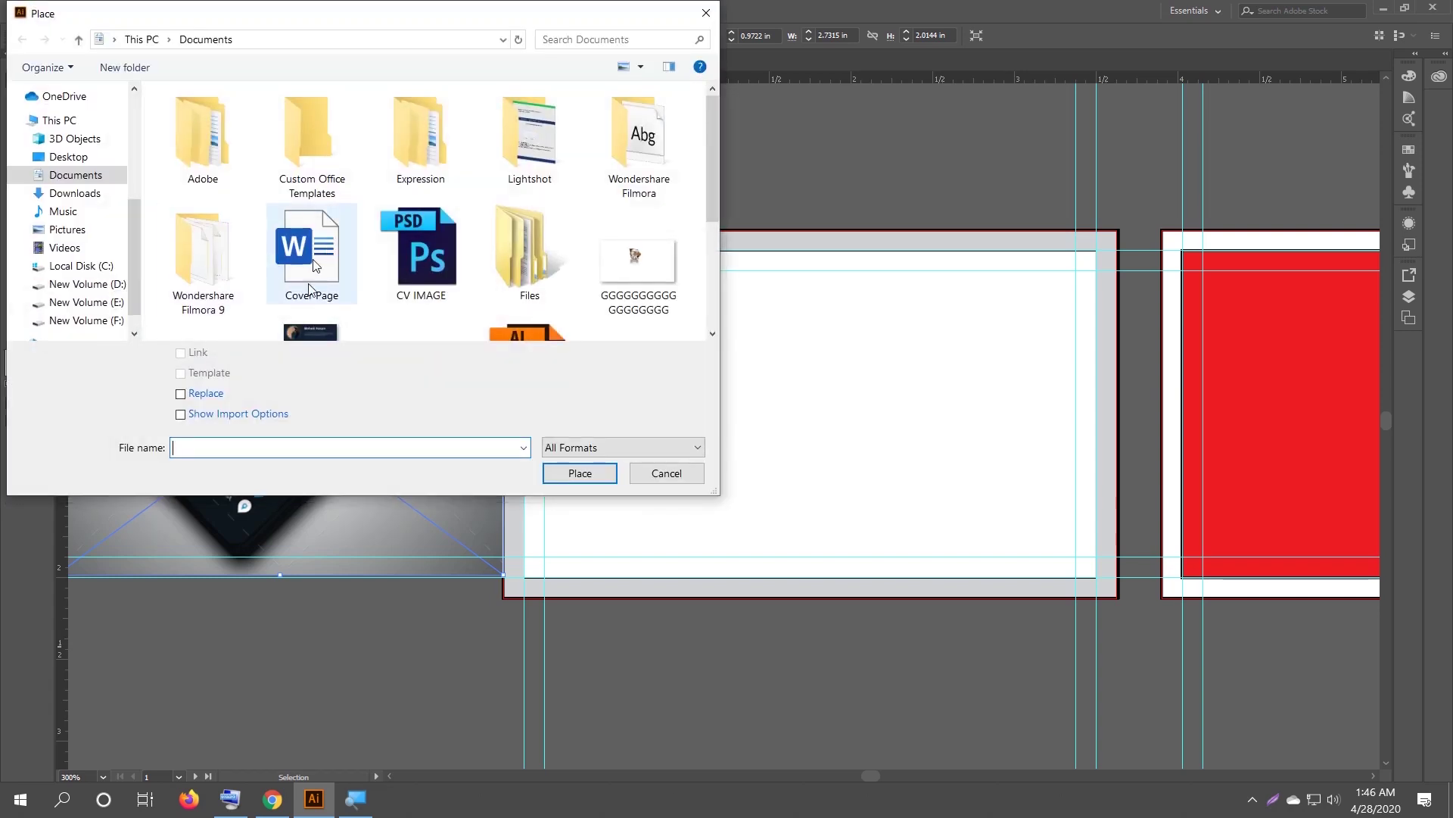
{"action": "scroll", "coordinate": [639, 271], "scroll_direction": "down", "scroll_amount": 1}
{"action": "left_click", "coordinate": [643, 307]}
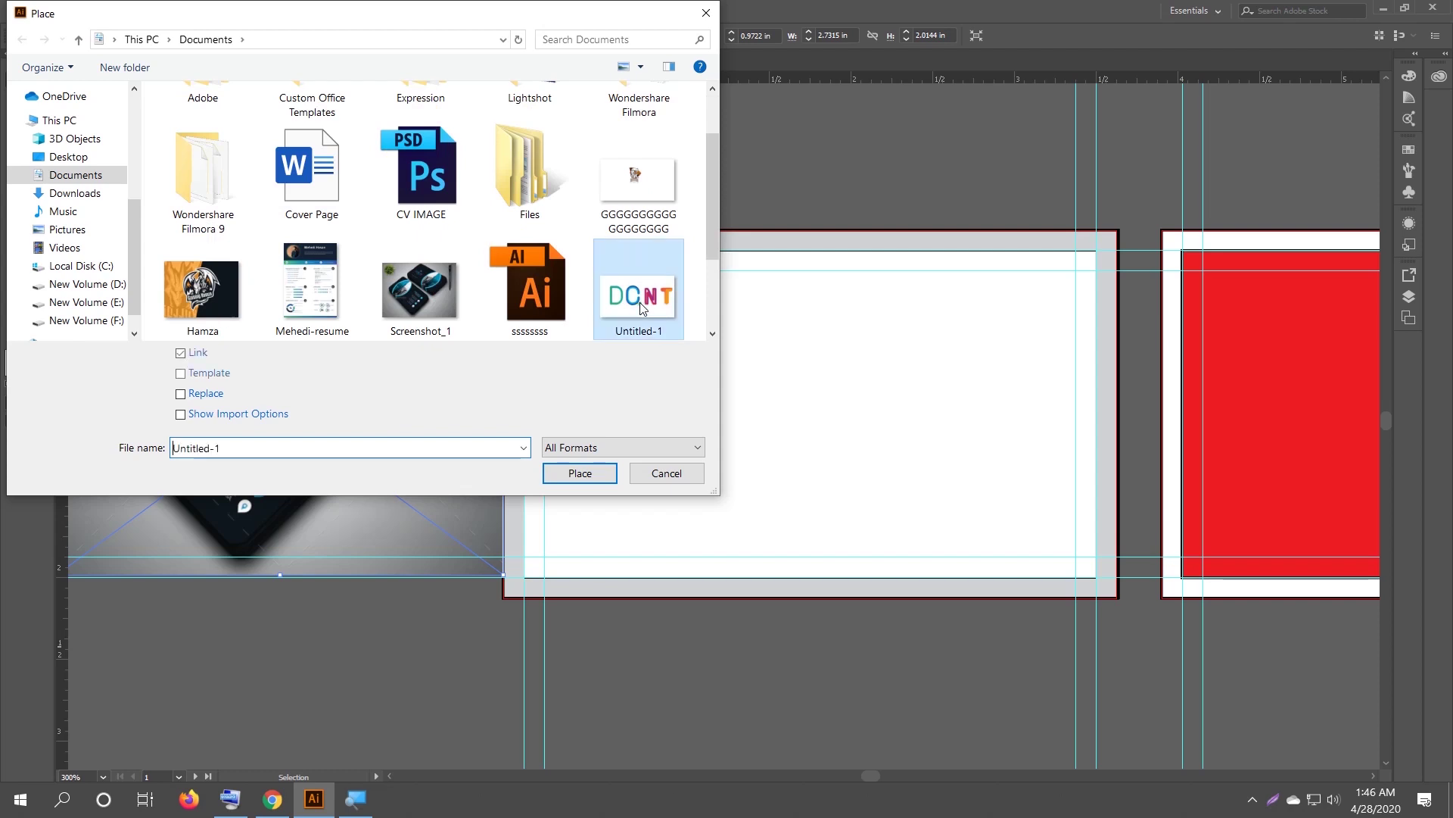
{"action": "left_click", "coordinate": [580, 473]}
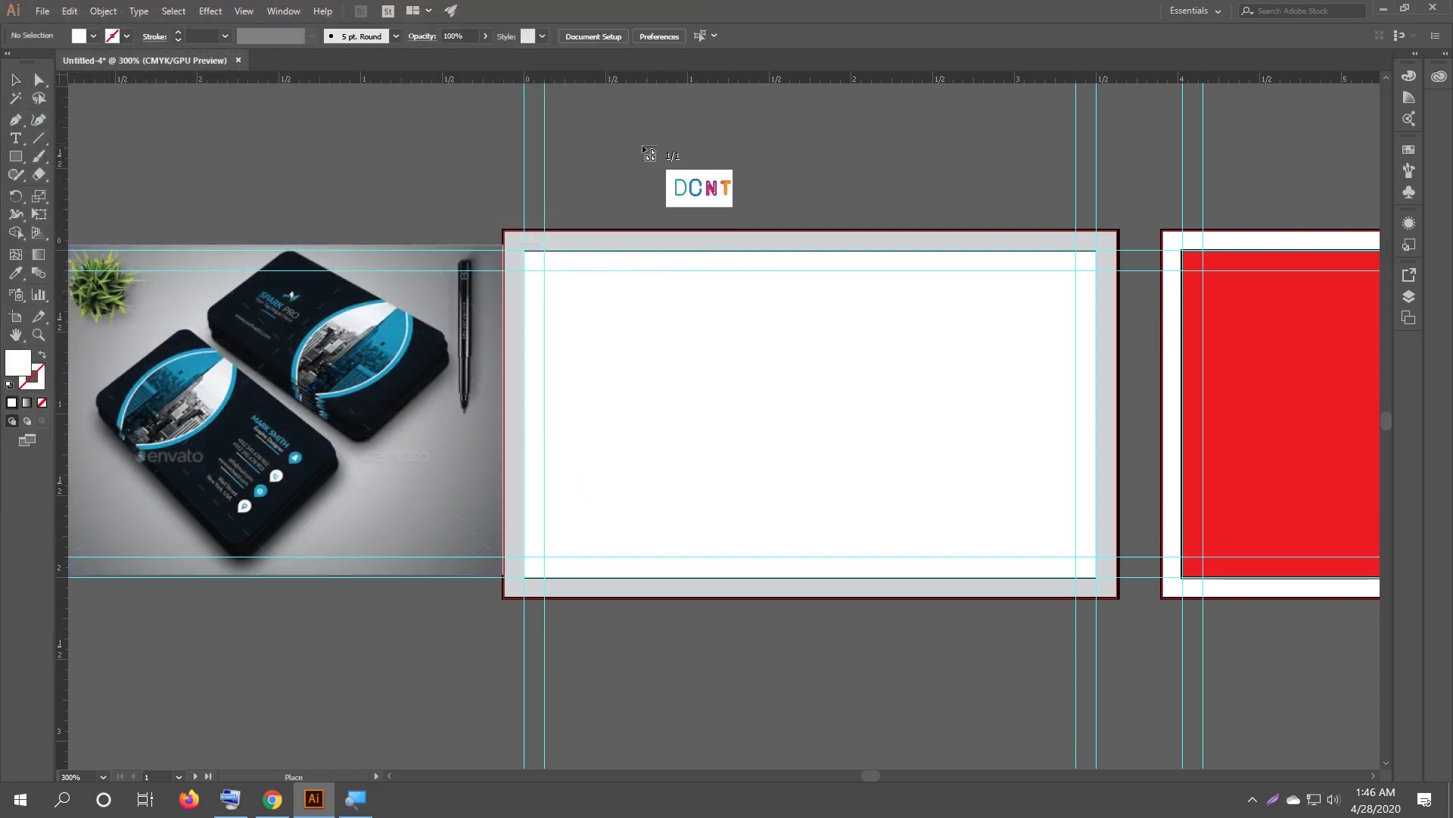
{"action": "left_click_drag", "start_coordinate": [660, 120], "coordinate": [938, 310]}
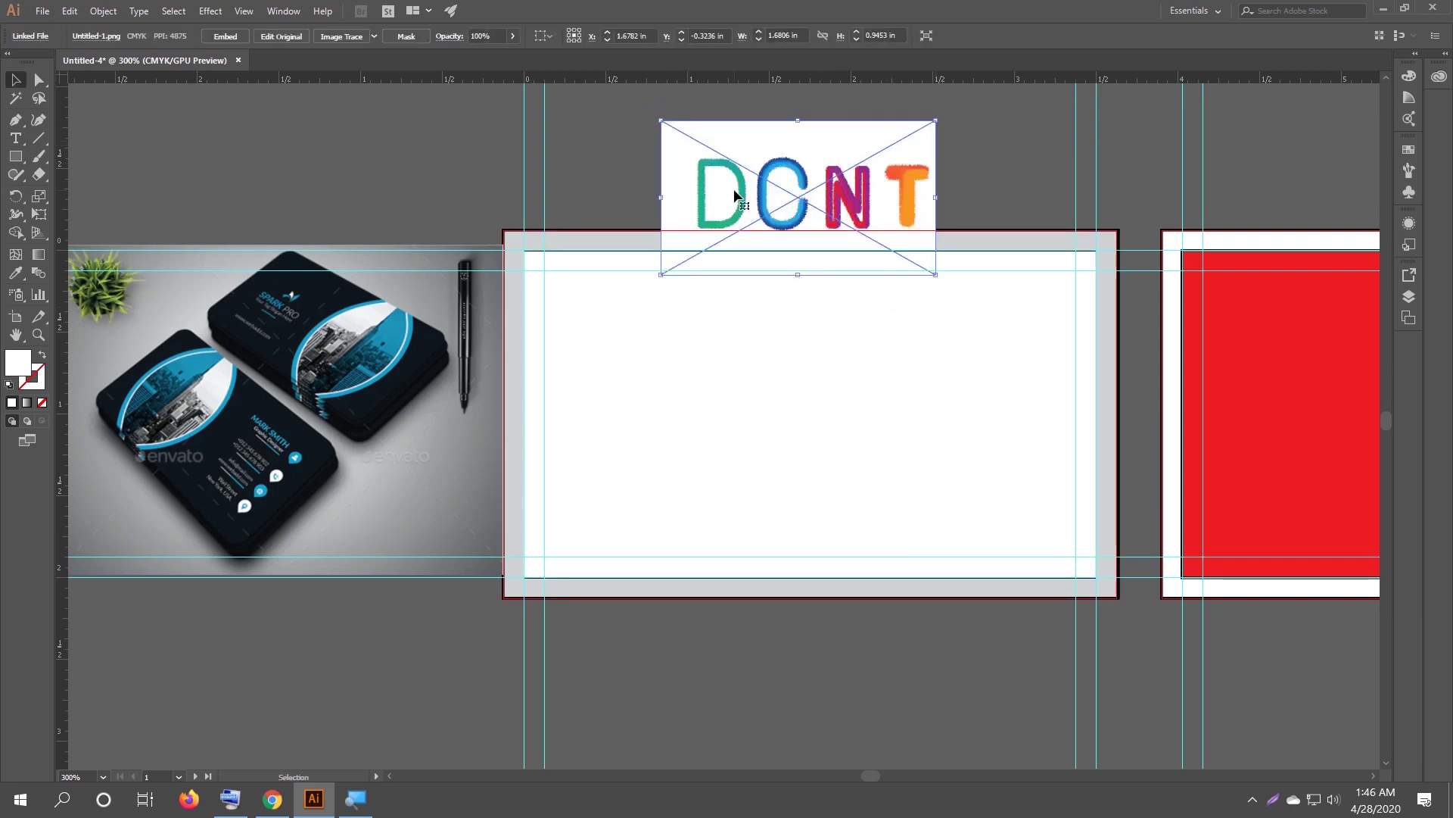
{"action": "key", "text": "Delete"}
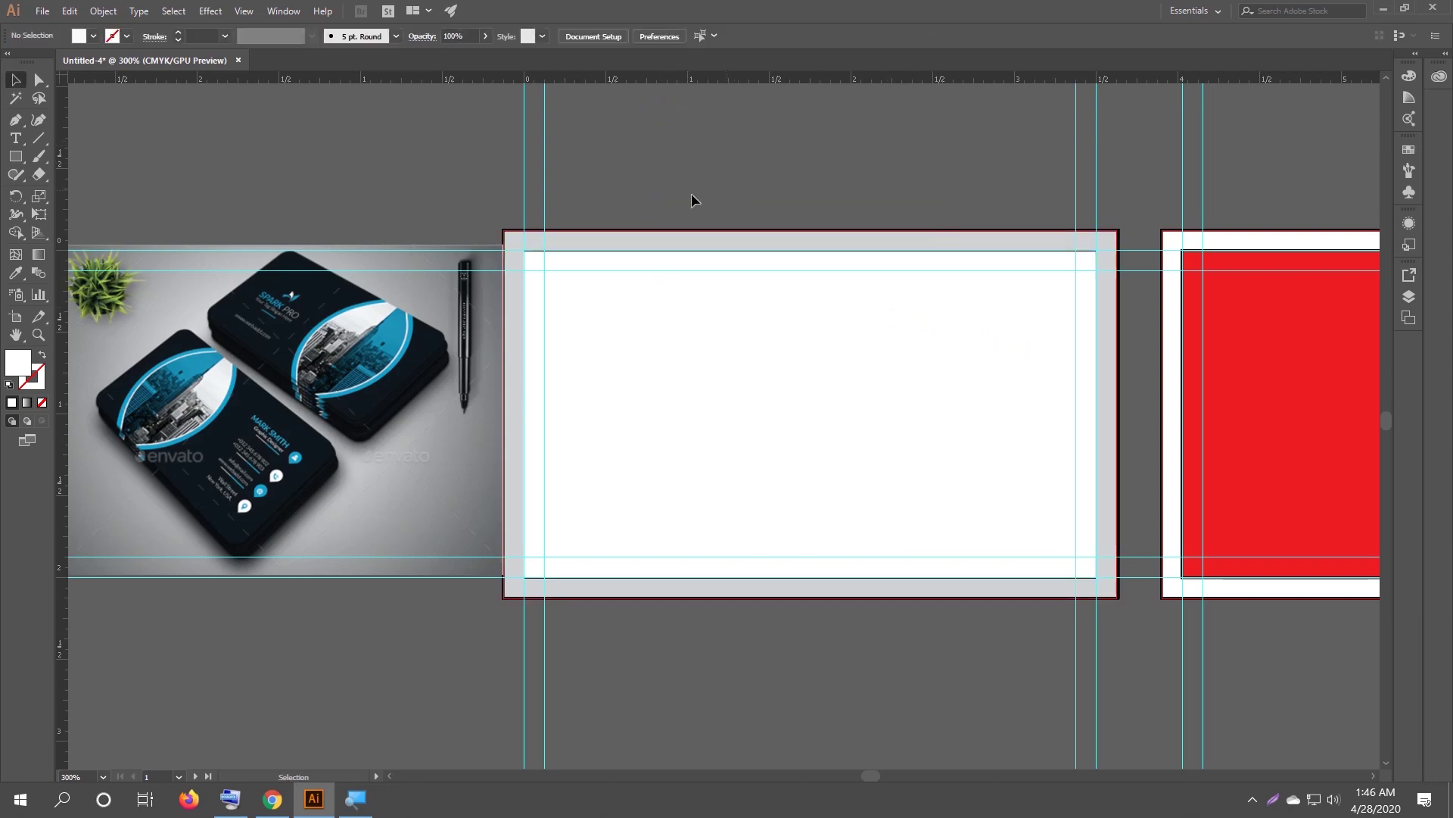
Lock the grey outer card rectangle with Ctrl+2 and hide the guides.
{"action": "left_click_drag", "start_coordinate": [655, 187], "coordinate": [970, 647]}
{"action": "key", "text": "a"}
{"action": "key", "text": "a"}
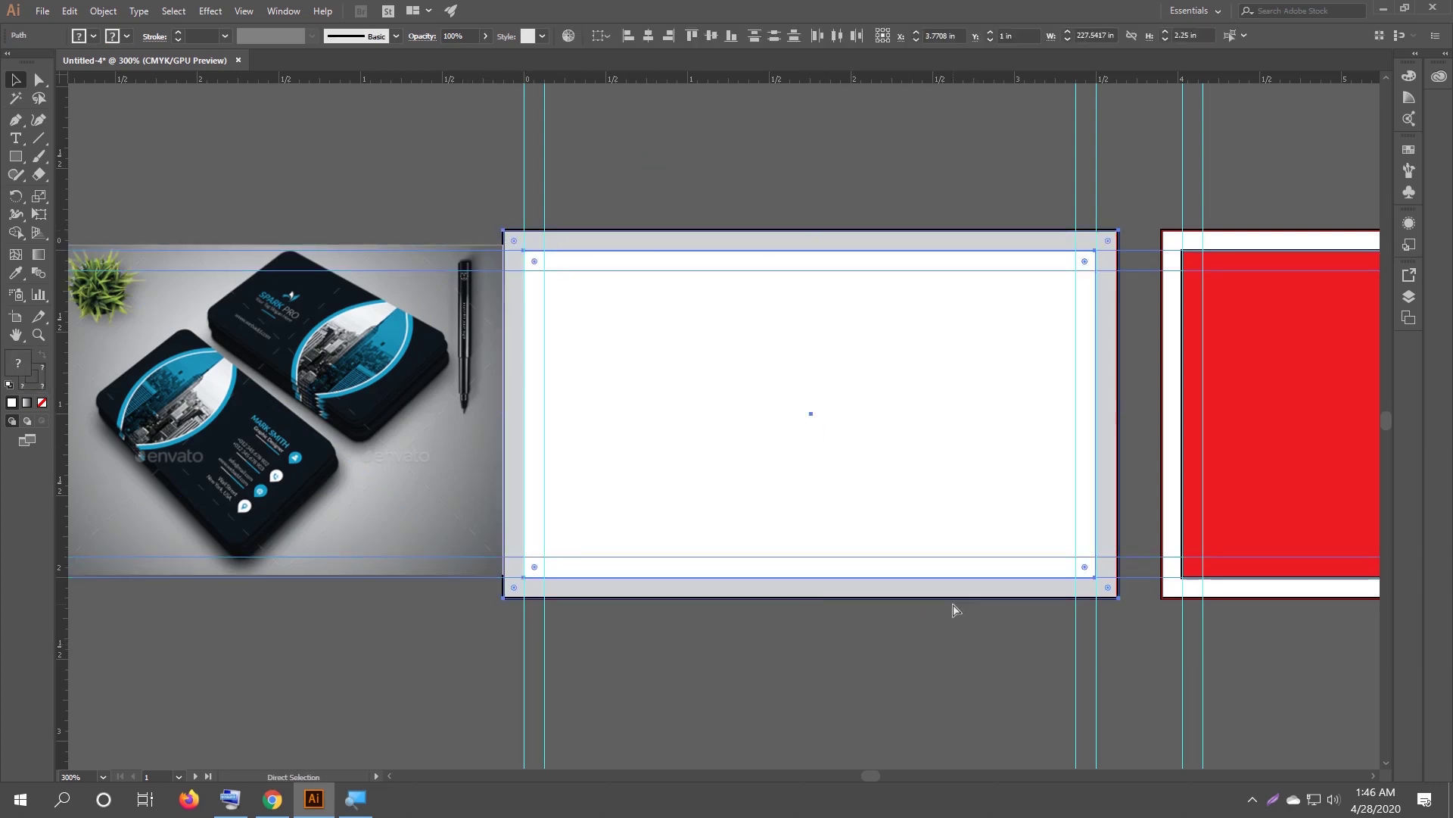
{"action": "key", "text": "ctrl+2"}
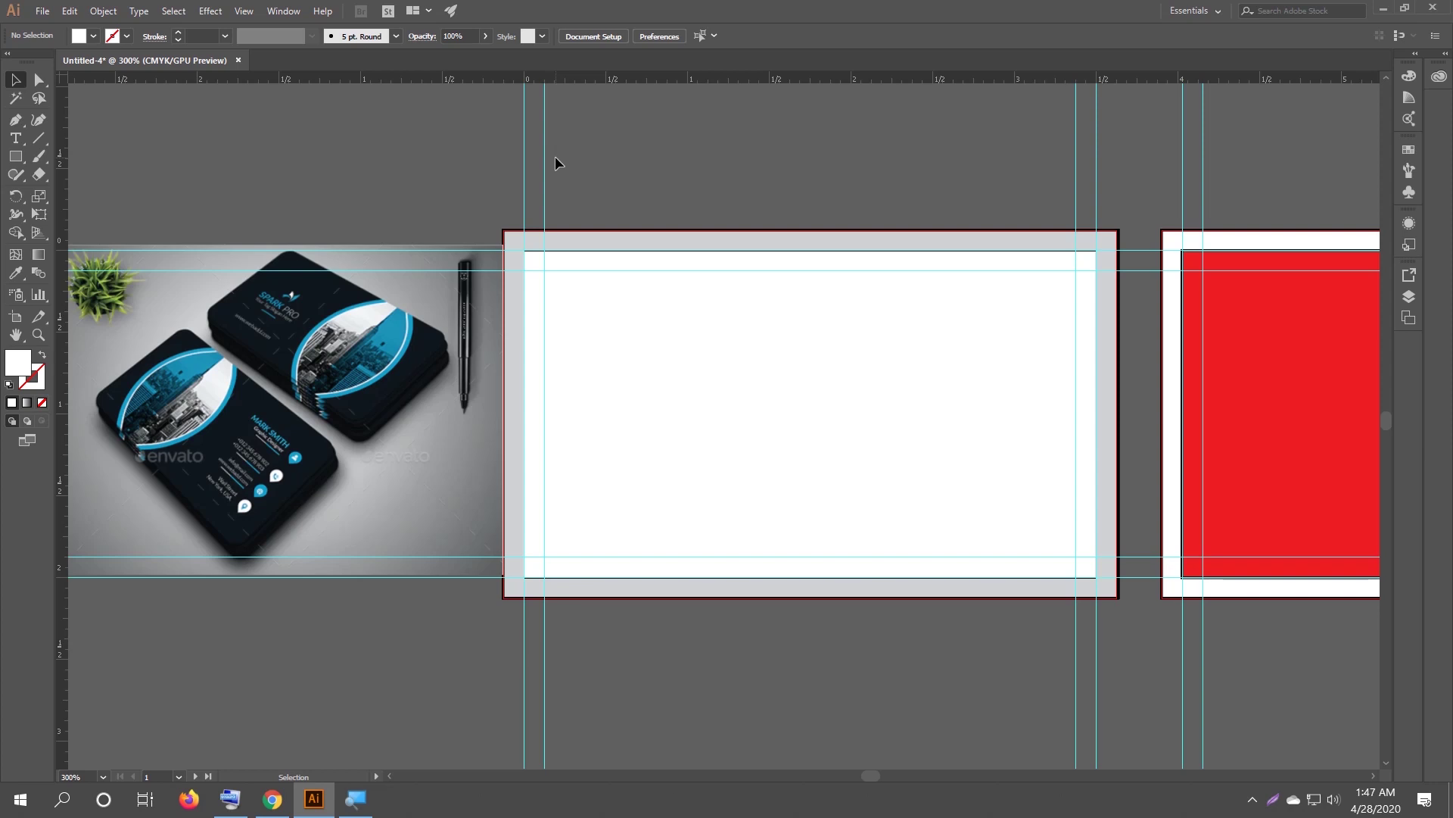
{"action": "right_click", "coordinate": [545, 149]}
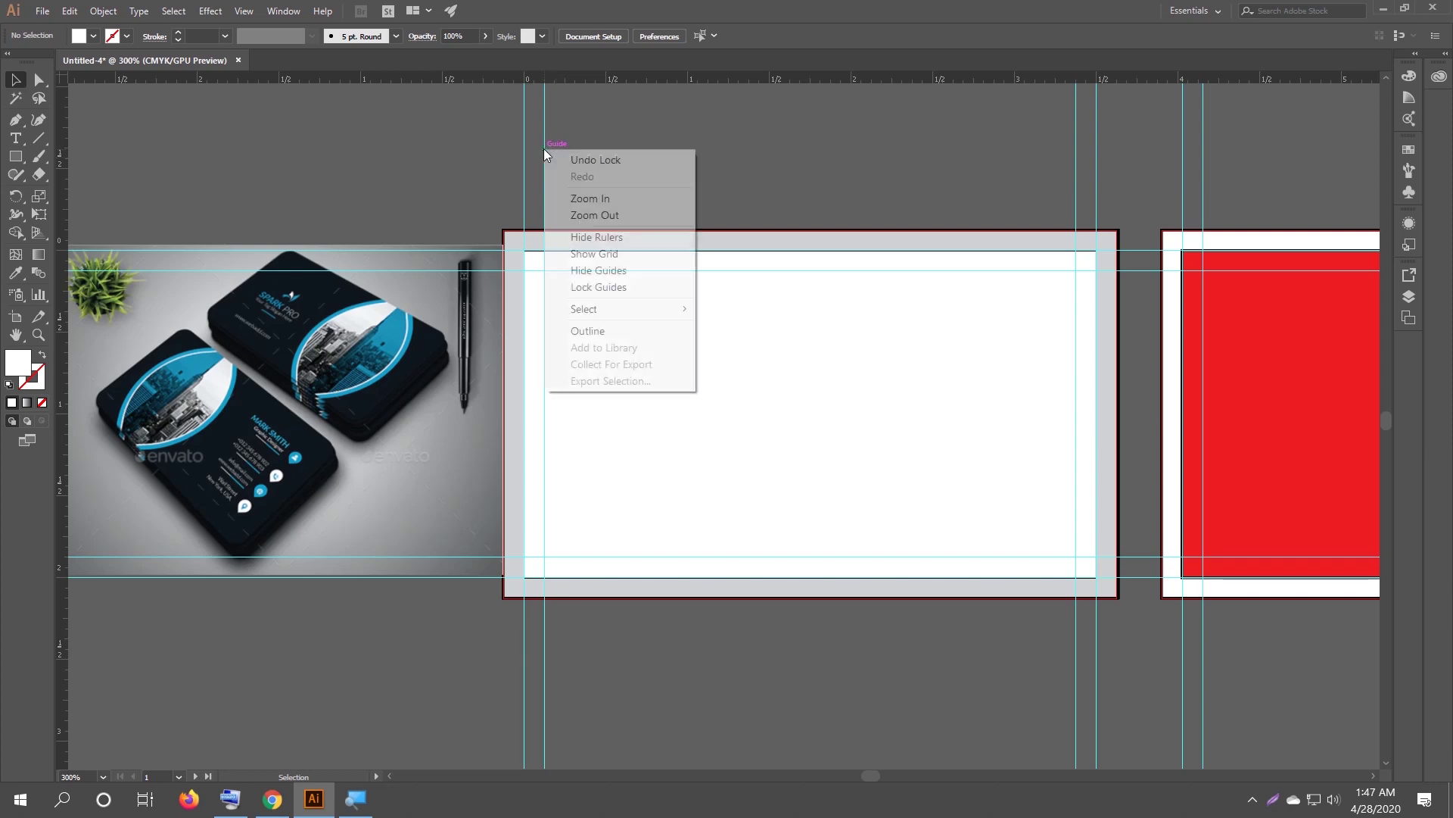
{"action": "left_click", "coordinate": [605, 270]}
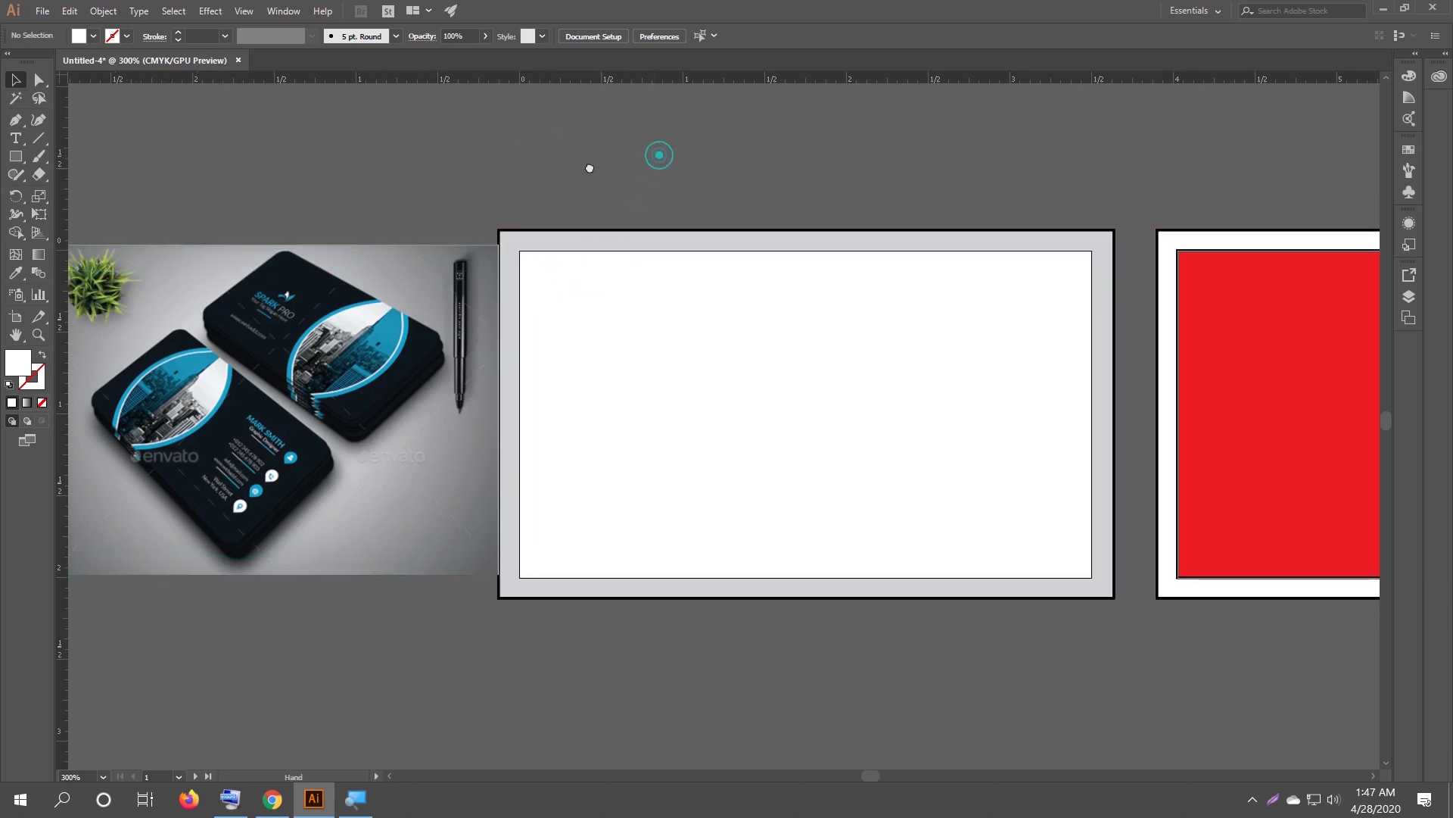
Move the reference business-card photo further left, clear of the card artboard.
{"action": "scroll", "coordinate": [568, 159], "scroll_direction": "right", "scroll_amount": 3}
{"action": "left_click_drag", "start_coordinate": [196, 395], "coordinate": [743, 603]}
{"action": "scroll", "coordinate": [745, 594], "scroll_direction": "down", "scroll_amount": 1}
{"action": "scroll", "coordinate": [746, 595], "scroll_direction": "down", "scroll_amount": 2}
{"action": "left_click_drag", "start_coordinate": [660, 518], "coordinate": [167, 320]}
{"action": "left_click_drag", "start_coordinate": [260, 340], "coordinate": [250, 340]}
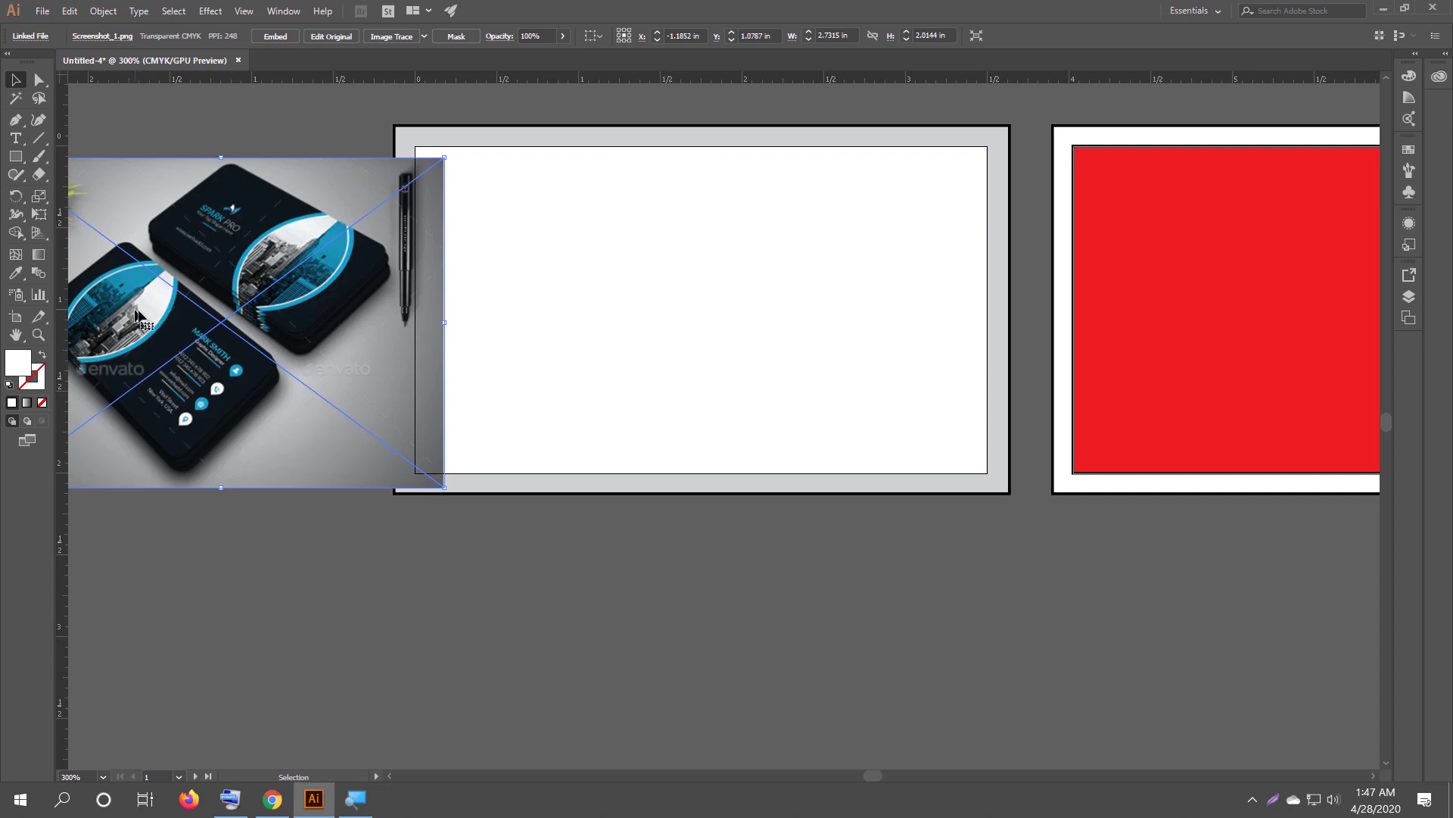
{"action": "left_click_drag", "start_coordinate": [318, 295], "coordinate": [231, 291]}
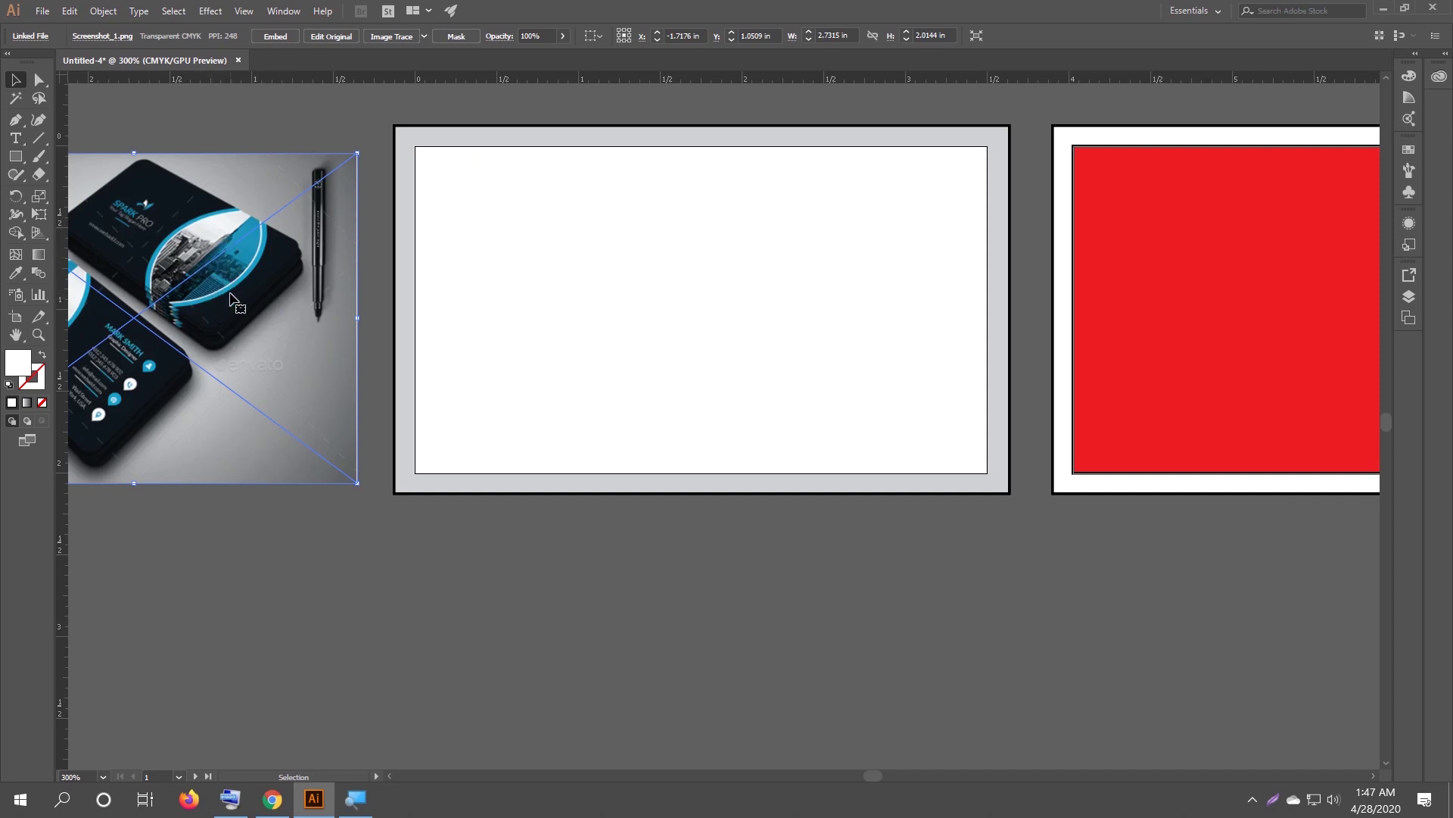
Draw a tall ellipse, about 1.1 × 2.27 in, over the card's left end.
{"action": "left_click_drag", "start_coordinate": [12, 162], "coordinate": [68, 193]}
{"action": "left_click_drag", "start_coordinate": [450, 145], "coordinate": [467, 170]}
{"action": "left_click_drag", "start_coordinate": [493, 225], "coordinate": [631, 488]}
Stretch the oval's top and bottom to the artboard edges and widen it left to about 1.14 × 2.27 in.
{"action": "left_click_drag", "start_coordinate": [540, 144], "coordinate": [541, 131]}
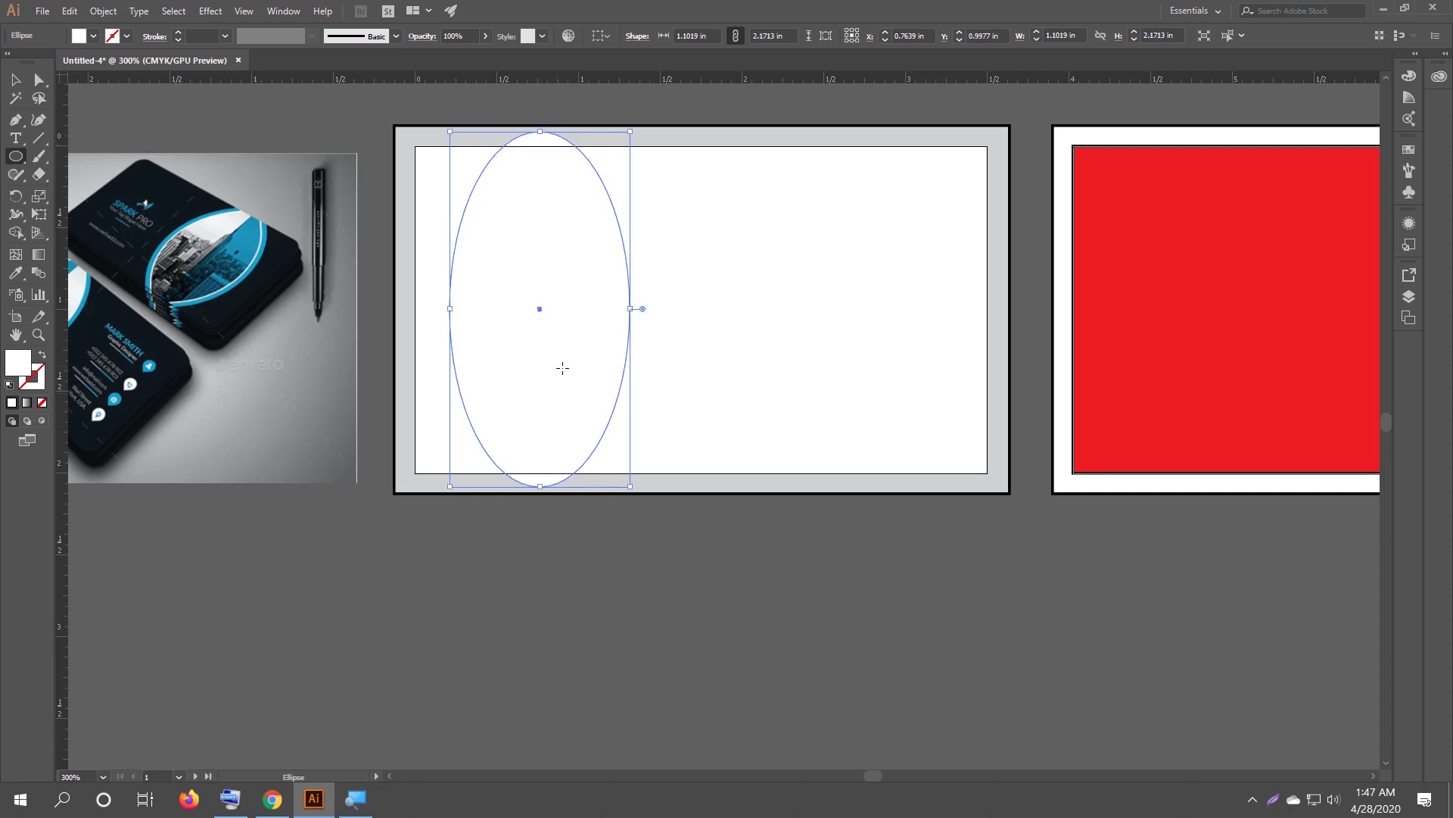
{"action": "left_click_drag", "start_coordinate": [540, 486], "coordinate": [536, 497]}
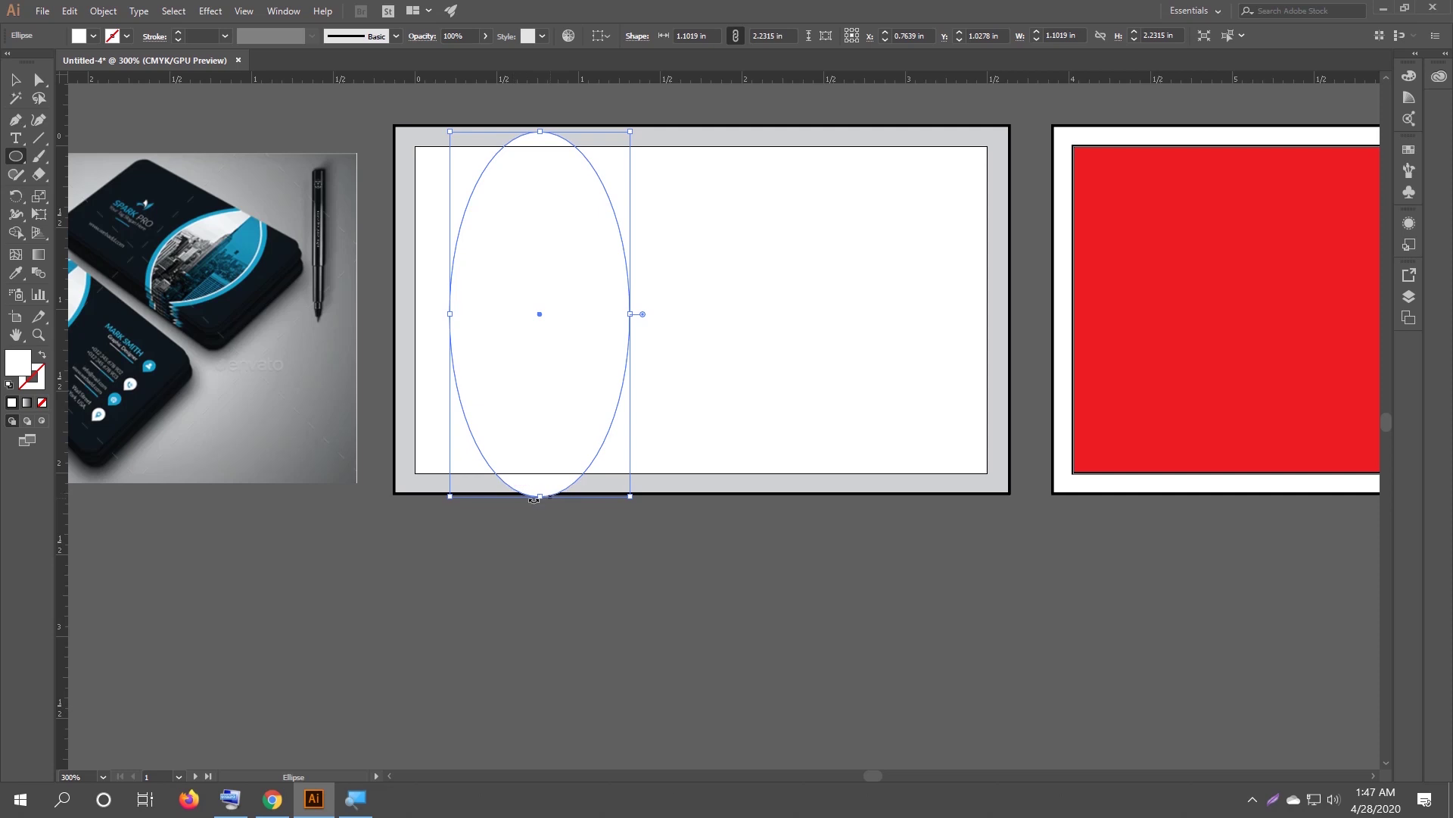
{"action": "left_click_drag", "start_coordinate": [540, 131], "coordinate": [542, 135]}
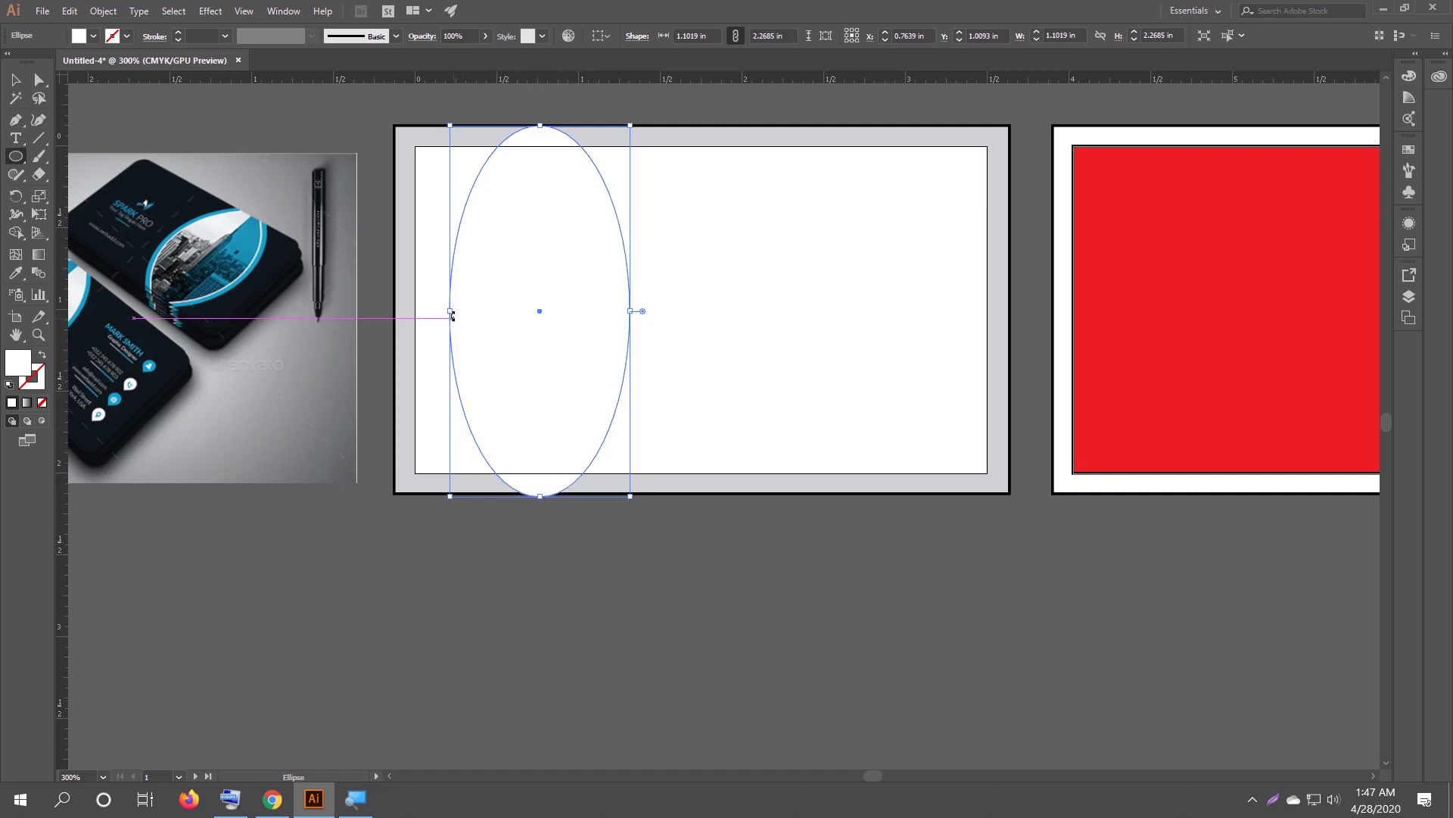
{"action": "left_click_drag", "start_coordinate": [450, 311], "coordinate": [444, 310]}
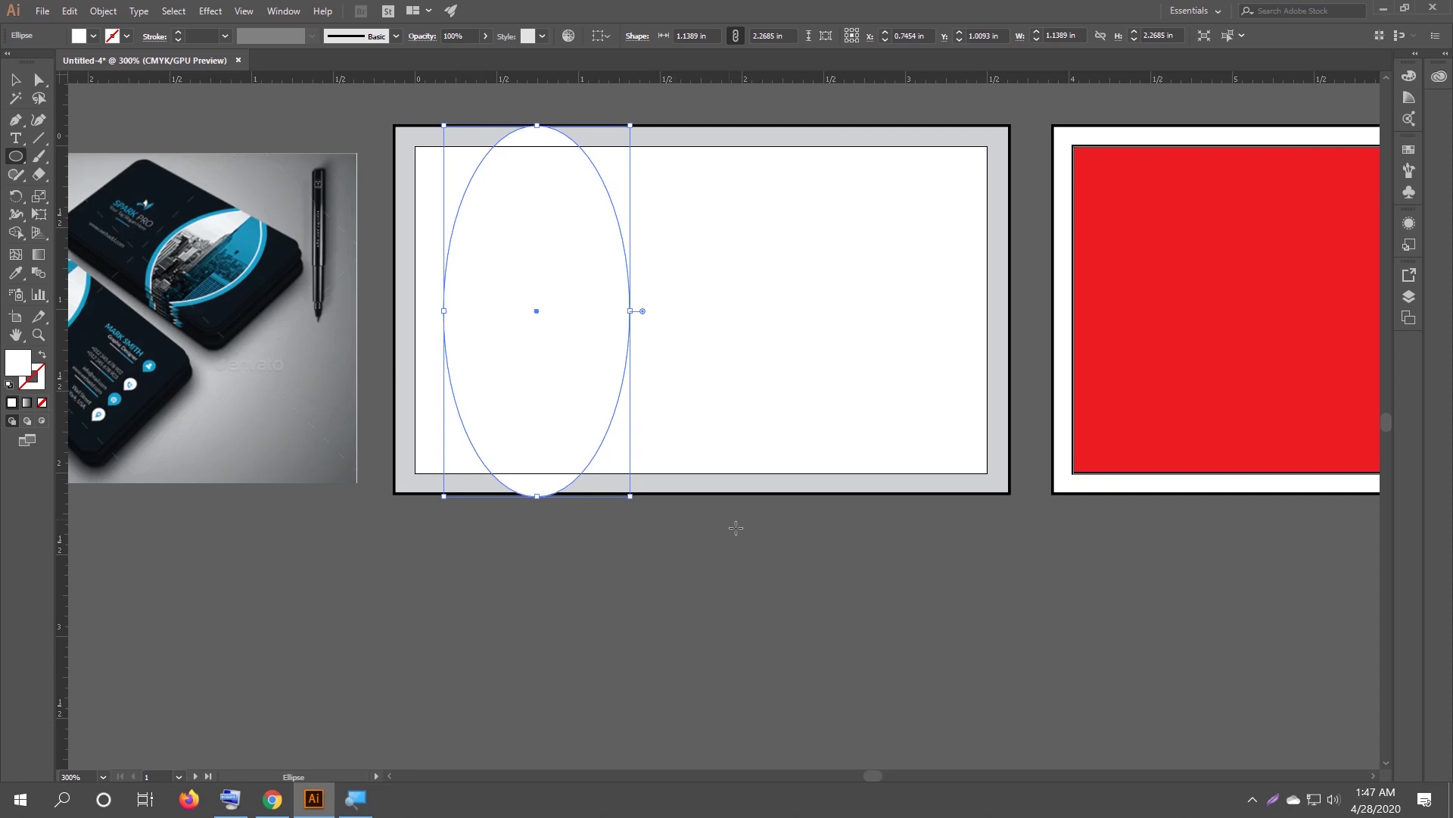
Fill the tall oval with the red swatch.
{"action": "key", "text": "v"}
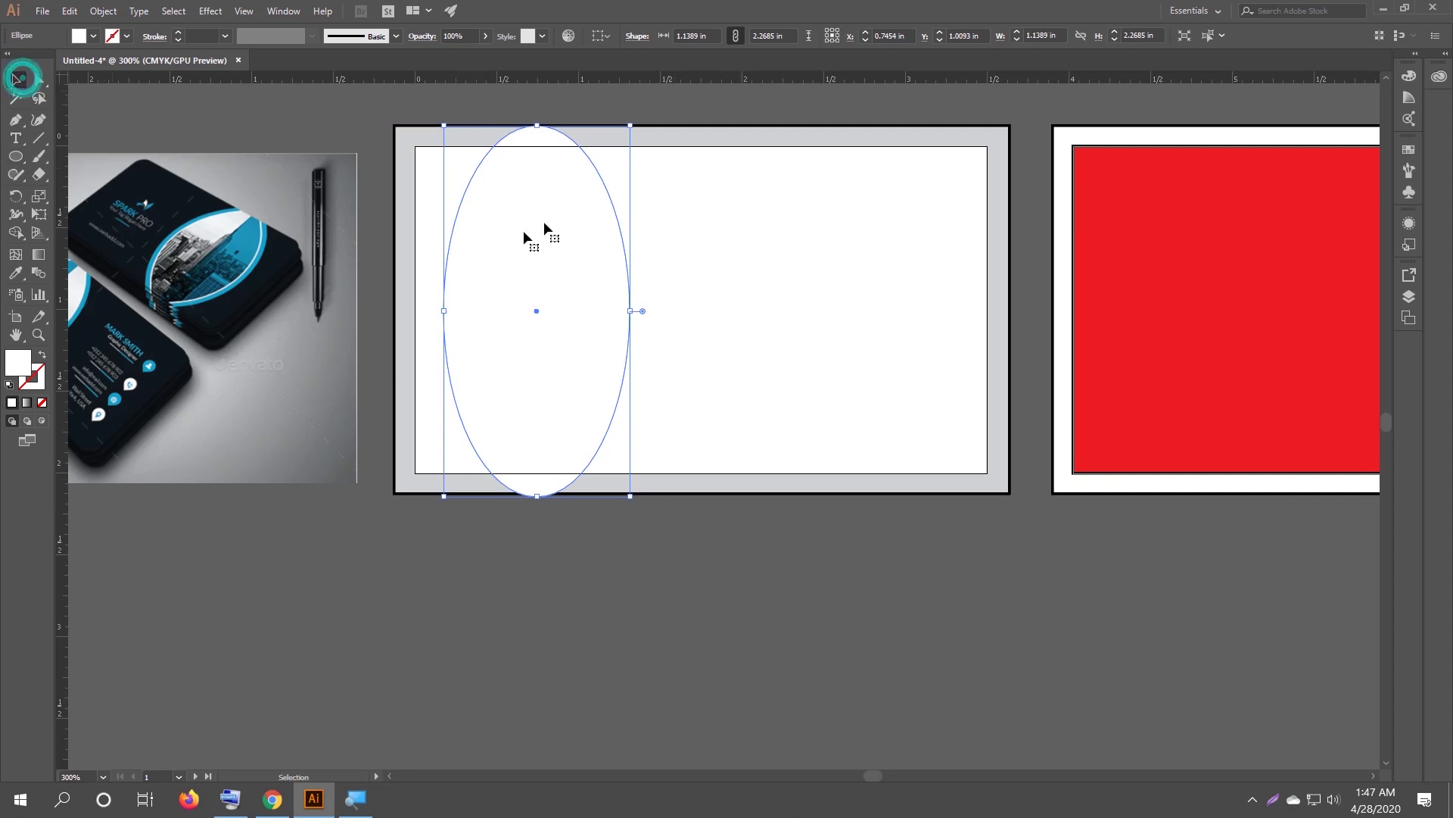
{"action": "left_click", "coordinate": [85, 36]}
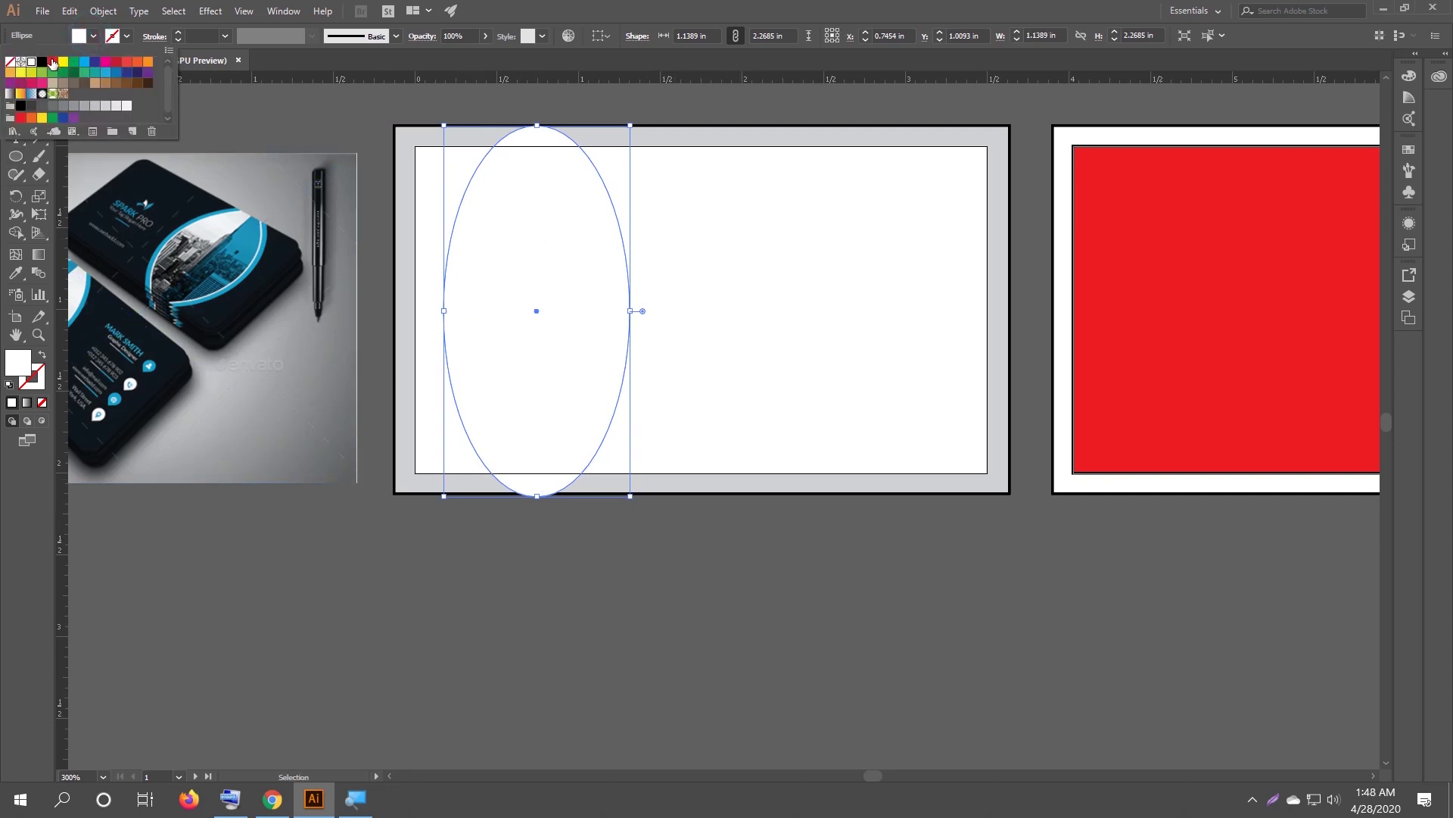
{"action": "left_click", "coordinate": [52, 61]}
{"action": "left_click", "coordinate": [94, 35]}
{"action": "left_click", "coordinate": [21, 82]}
{"action": "left_click", "coordinate": [587, 701]}
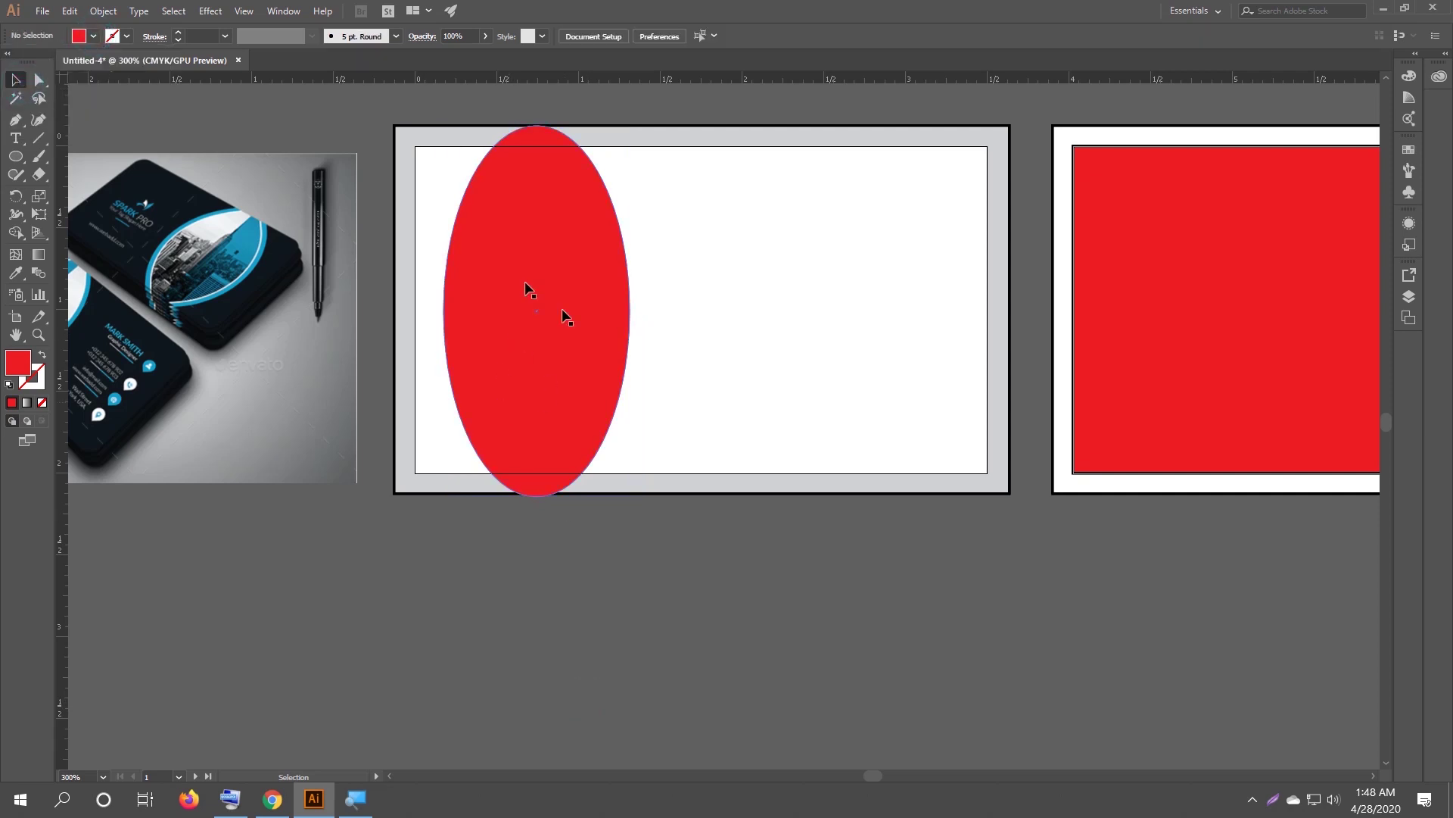
{"action": "left_click", "coordinate": [540, 333]}
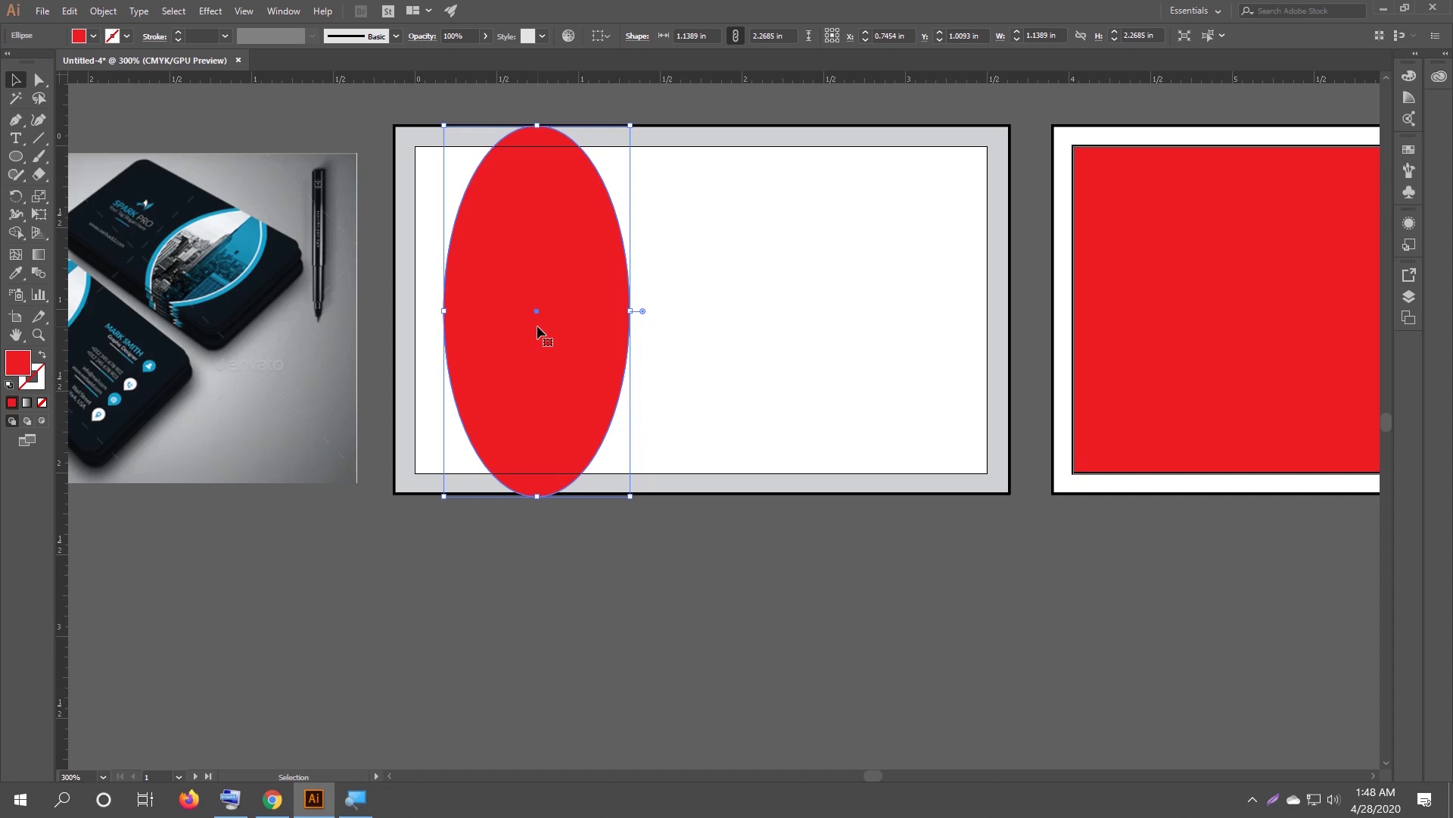
Paste an identical copy of the red oval directly in front with Ctrl+C and Ctrl+F.
{"action": "key", "text": "ctrl+c"}
{"action": "key", "text": "a"}
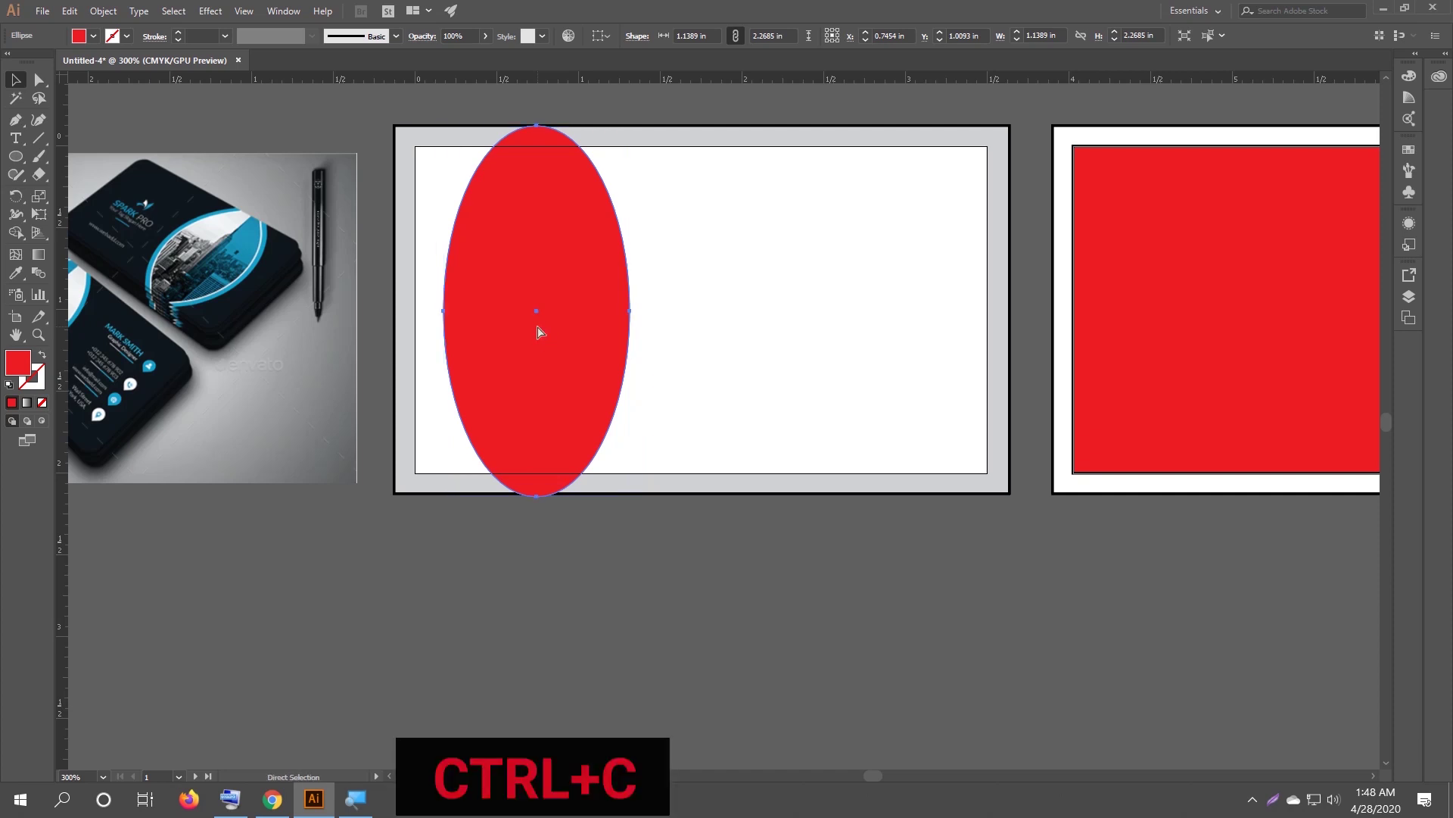
{"action": "key", "text": "ctrl+f"}
{"action": "key", "text": "v"}
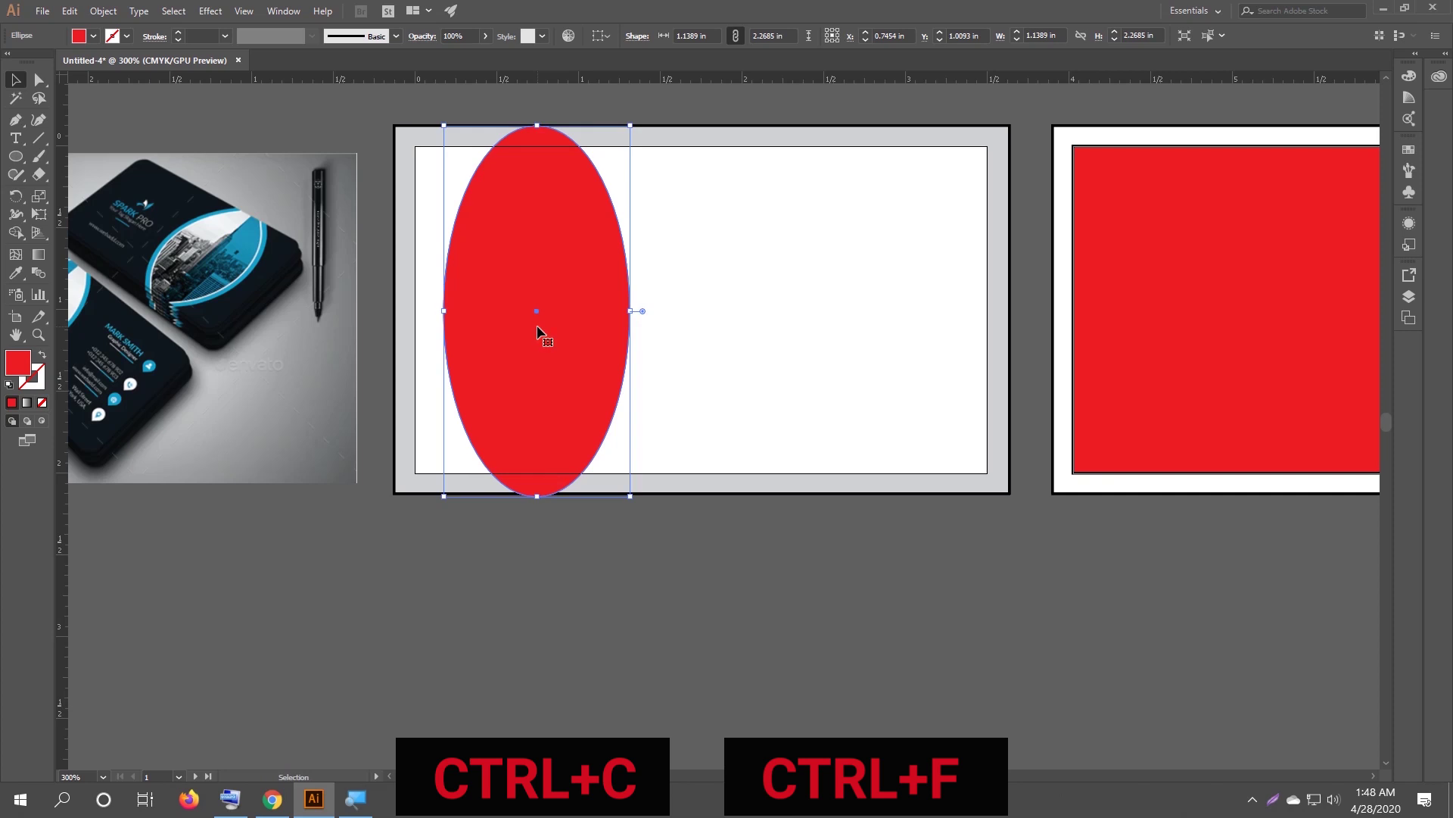
Make the front copy white and shrink it from the centre to about 1.06 × 2.1 in.
{"action": "left_click", "coordinate": [94, 36]}
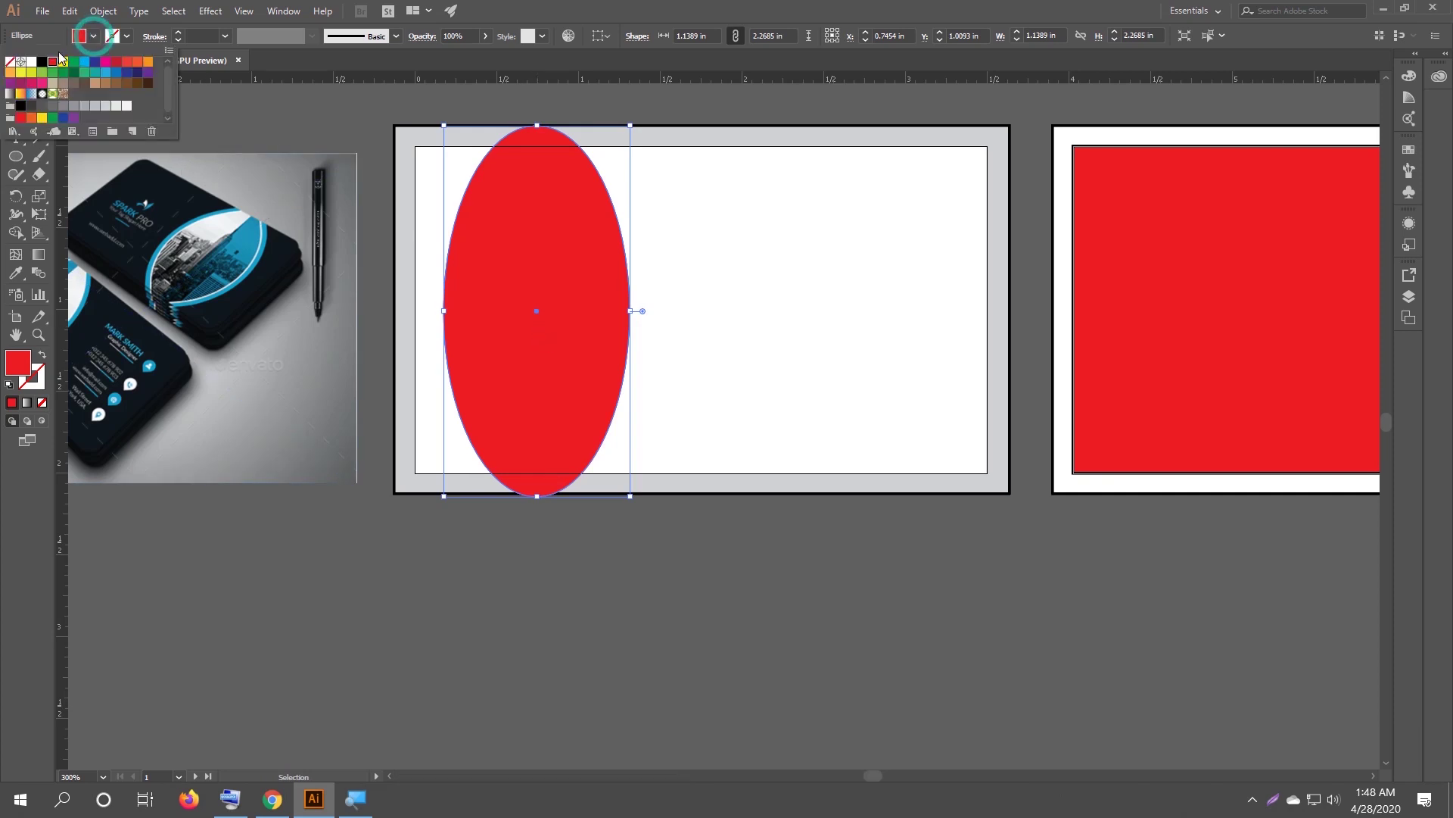
{"action": "left_click", "coordinate": [32, 62]}
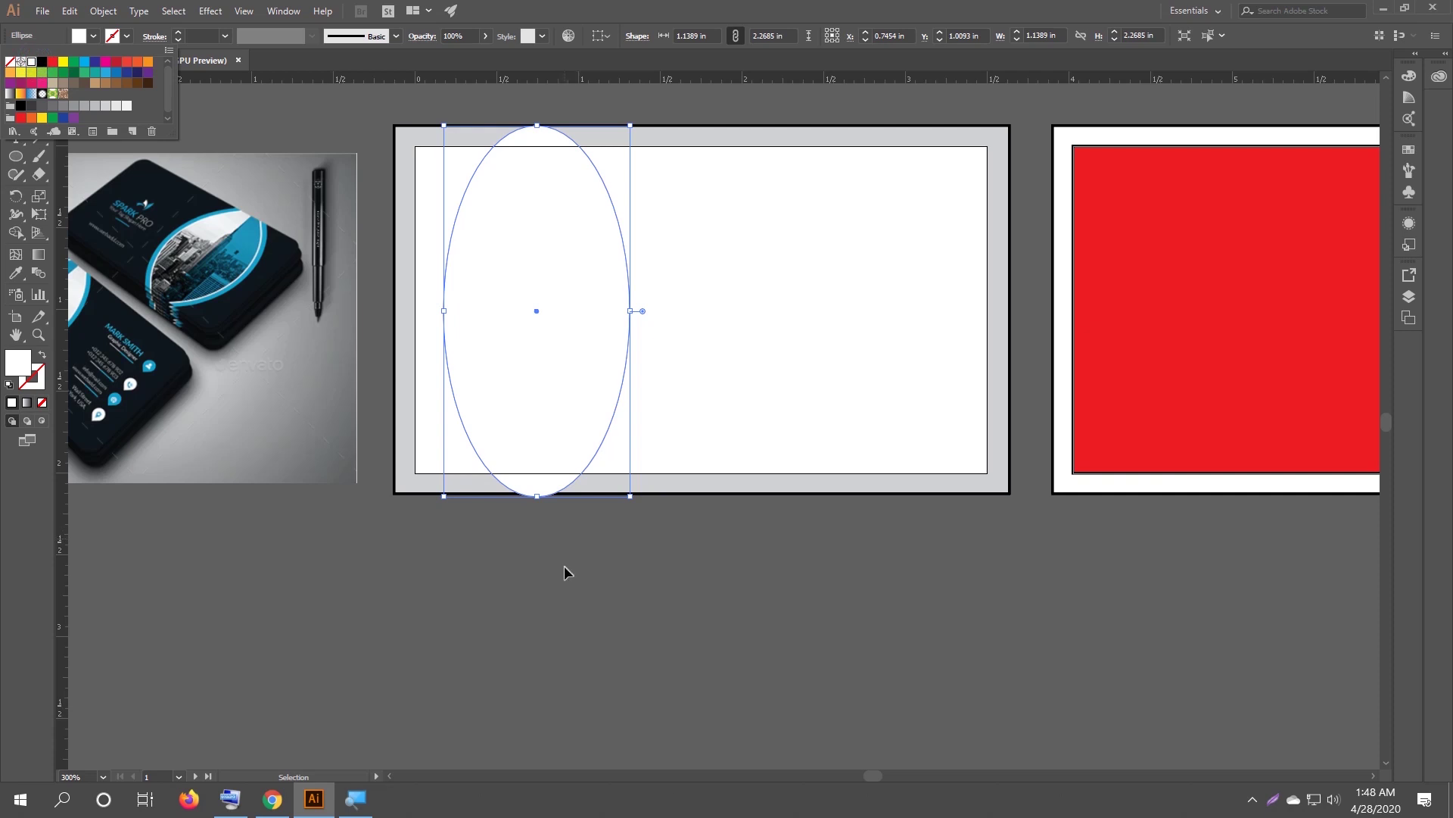
{"action": "left_click", "coordinate": [565, 572]}
{"action": "left_click", "coordinate": [620, 532]}
{"action": "left_click", "coordinate": [531, 426]}
{"action": "left_click_drag", "start_coordinate": [630, 495], "coordinate": [623, 487]}
{"action": "left_click", "coordinate": [651, 580]}
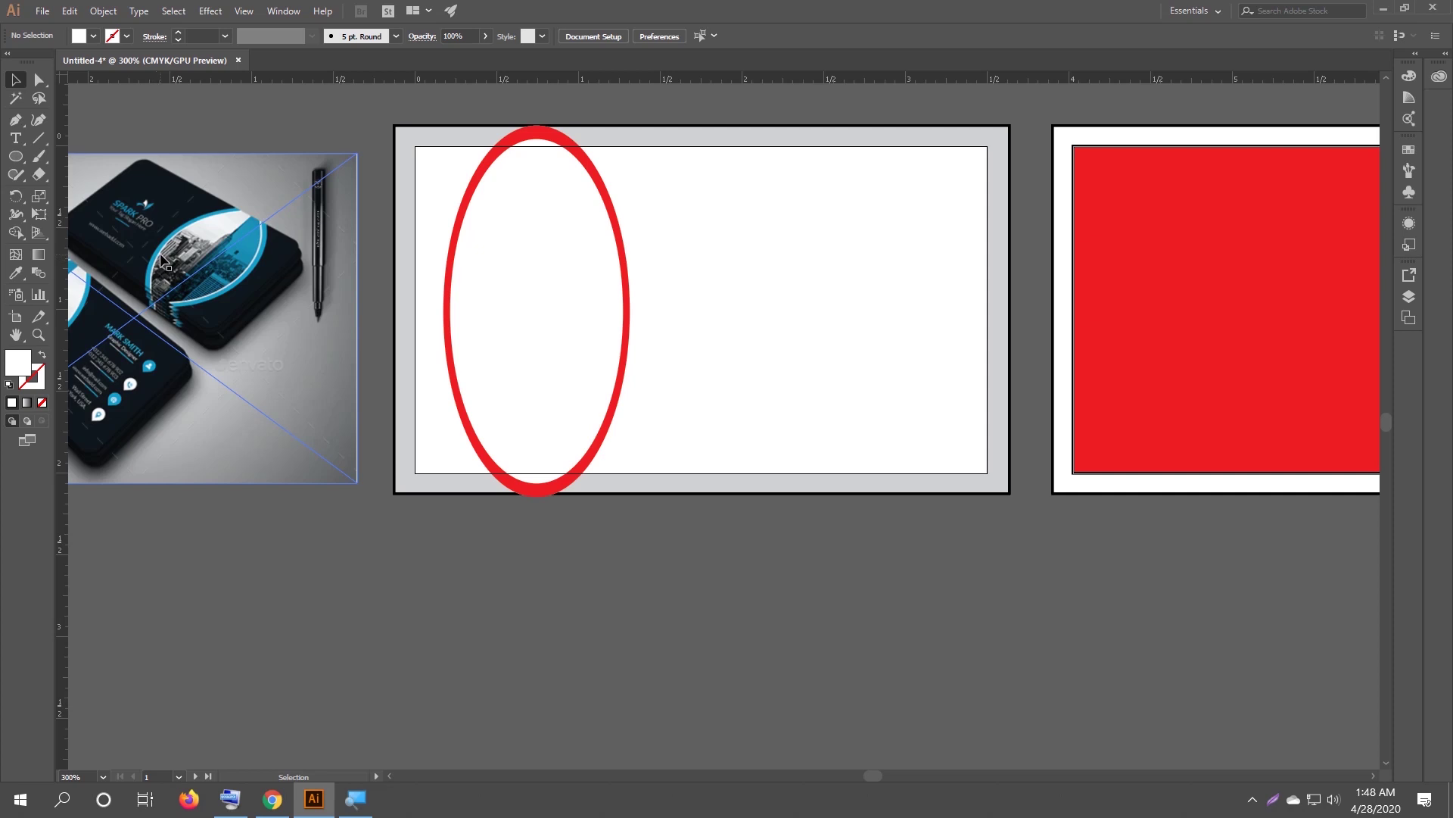
Paste another in-front copy of the white oval and shrink it to about 1.01 × 2.02 in.
{"action": "left_click", "coordinate": [541, 310]}
{"action": "key", "text": "a"}
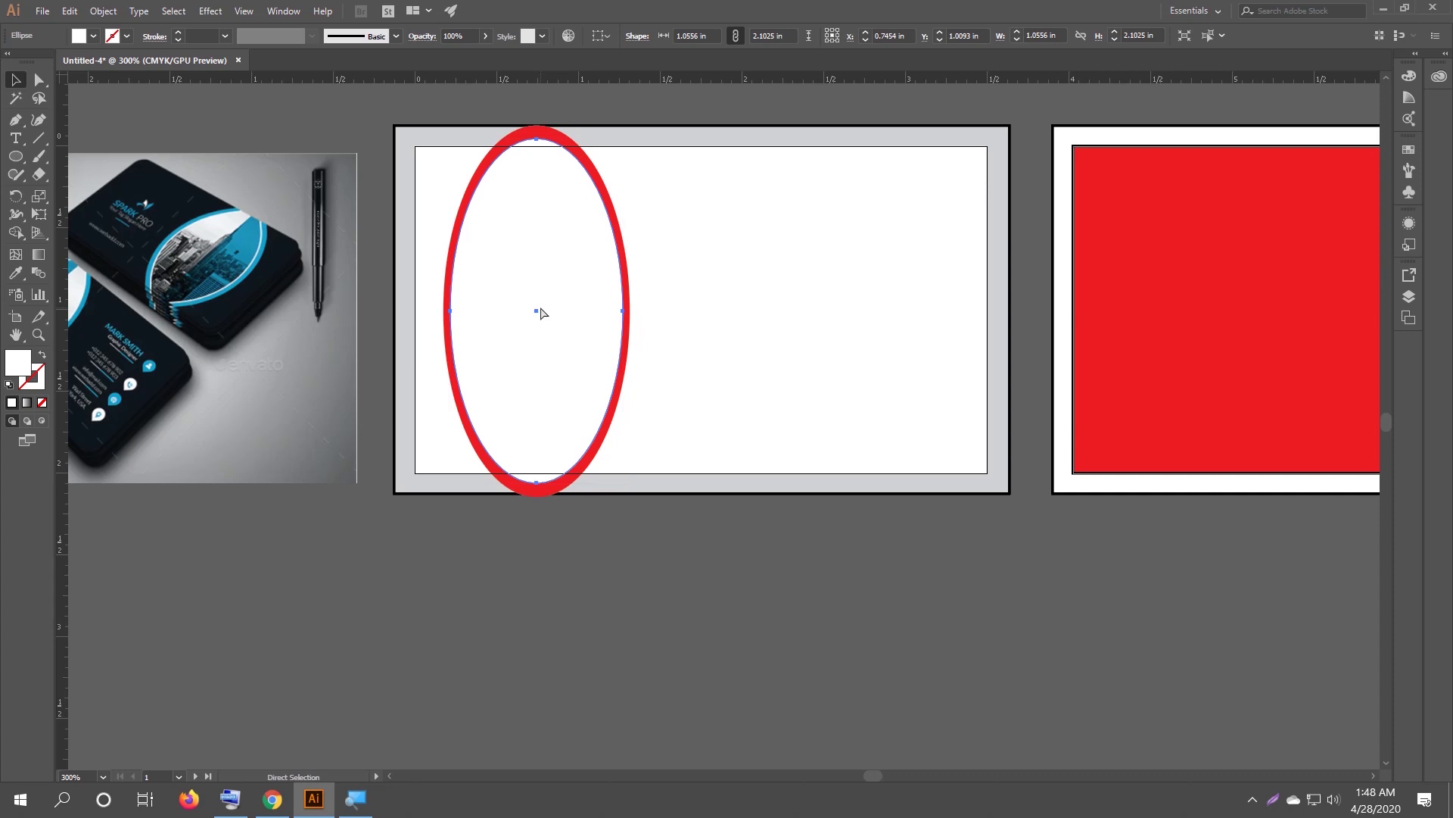
{"action": "key", "text": "v"}
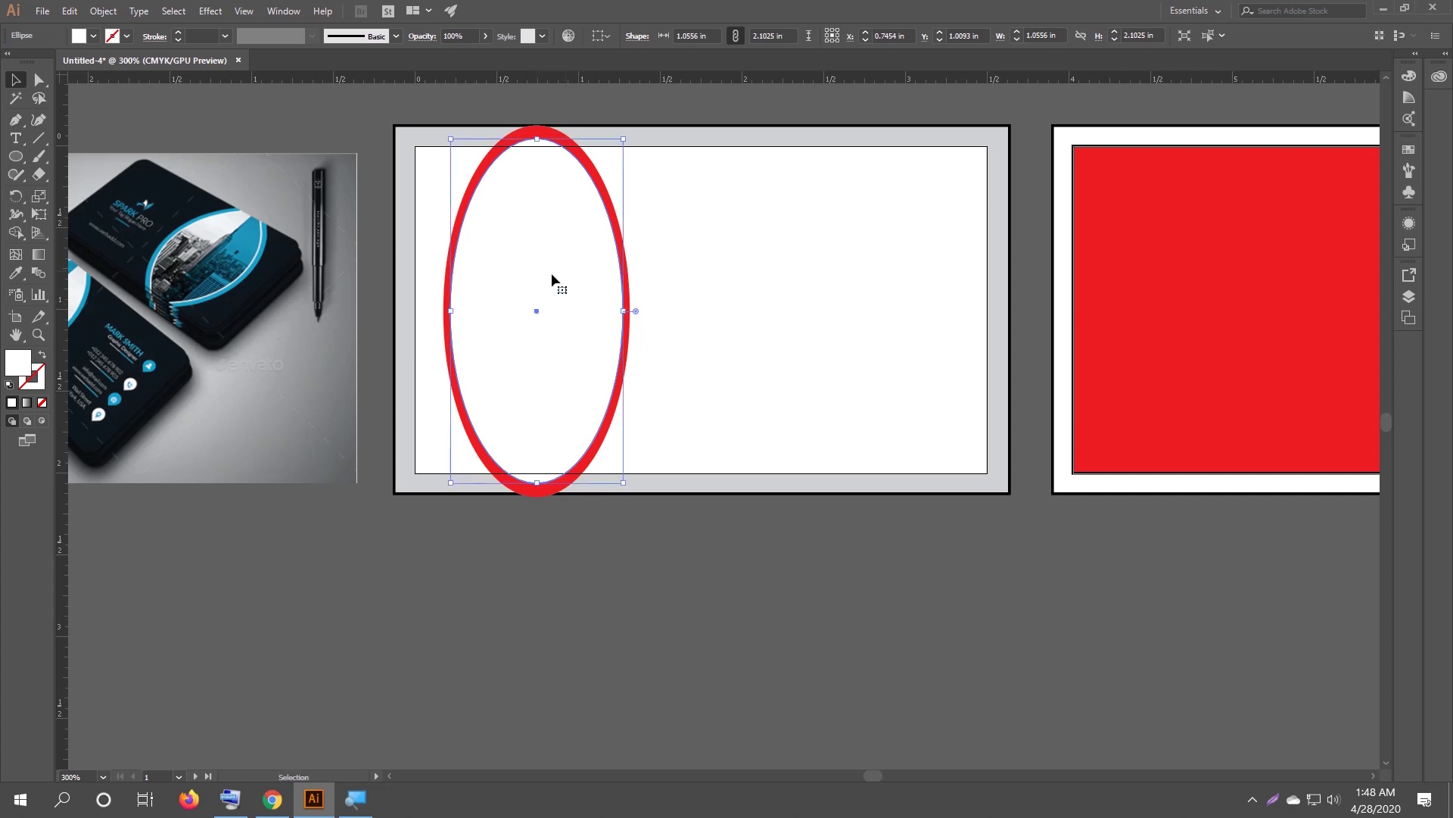
{"action": "key", "text": "a"}
{"action": "key", "text": "ctrl+c"}
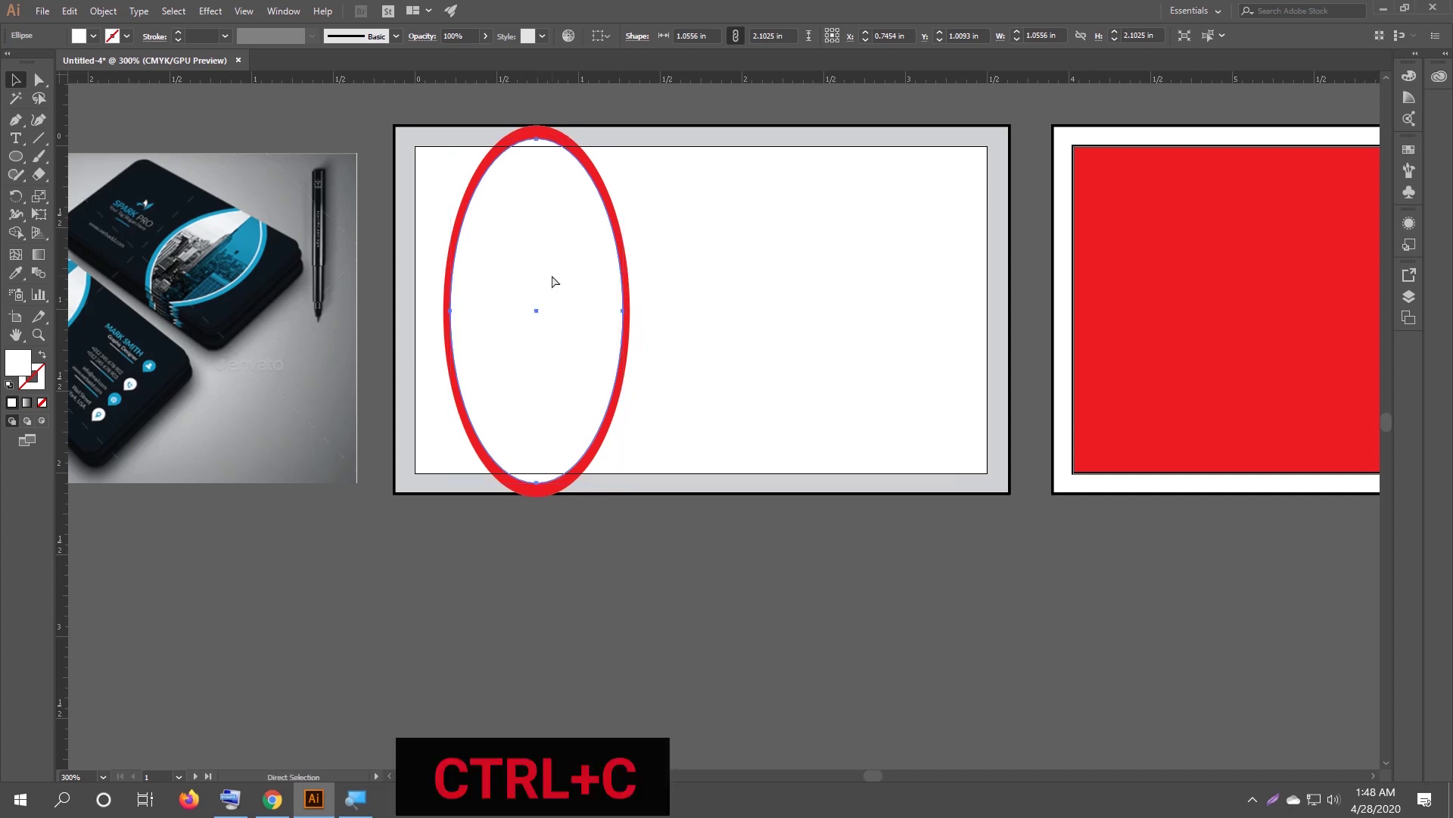
{"action": "key", "text": "v"}
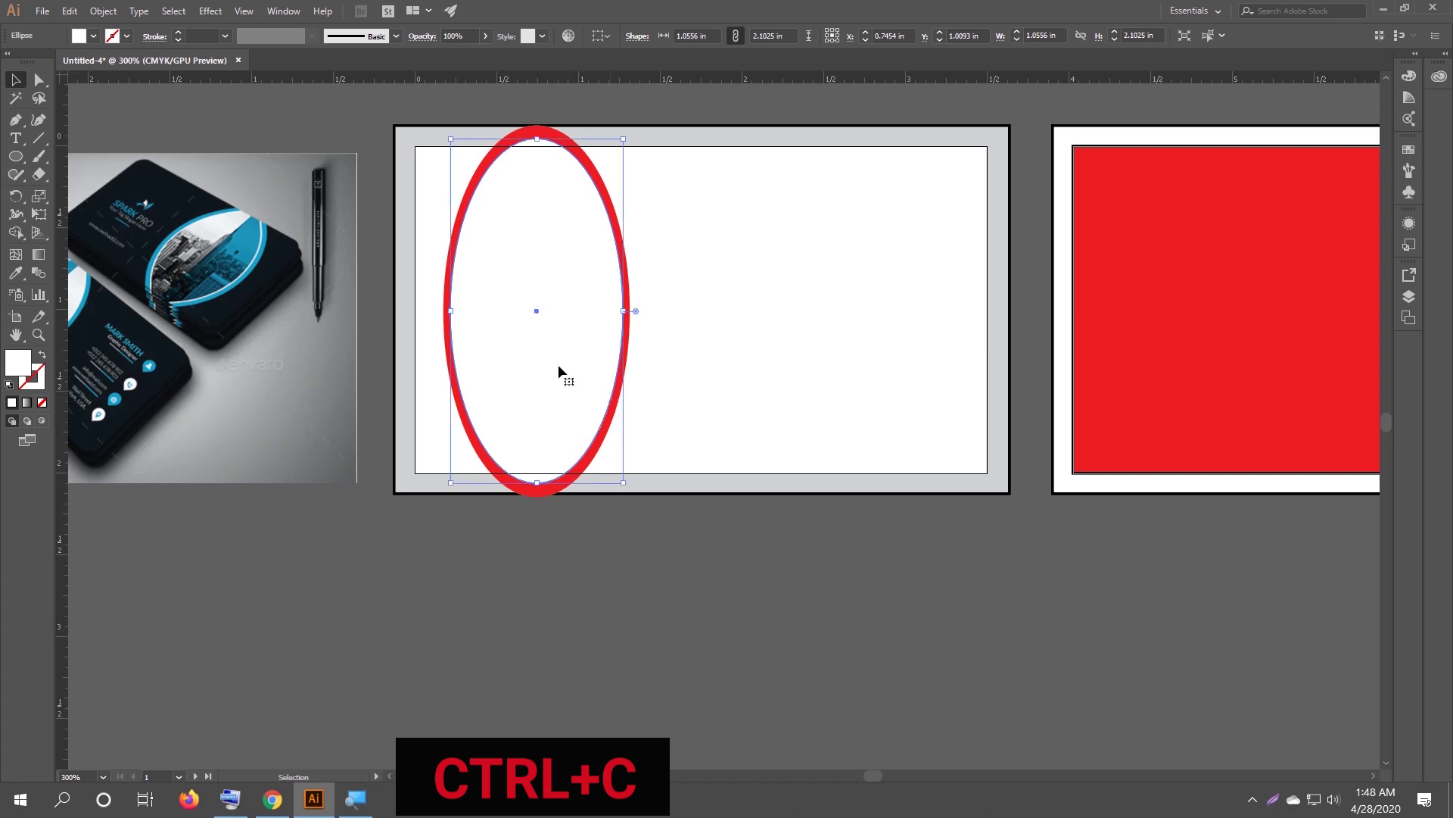
{"action": "key", "text": "ctrl+f"}
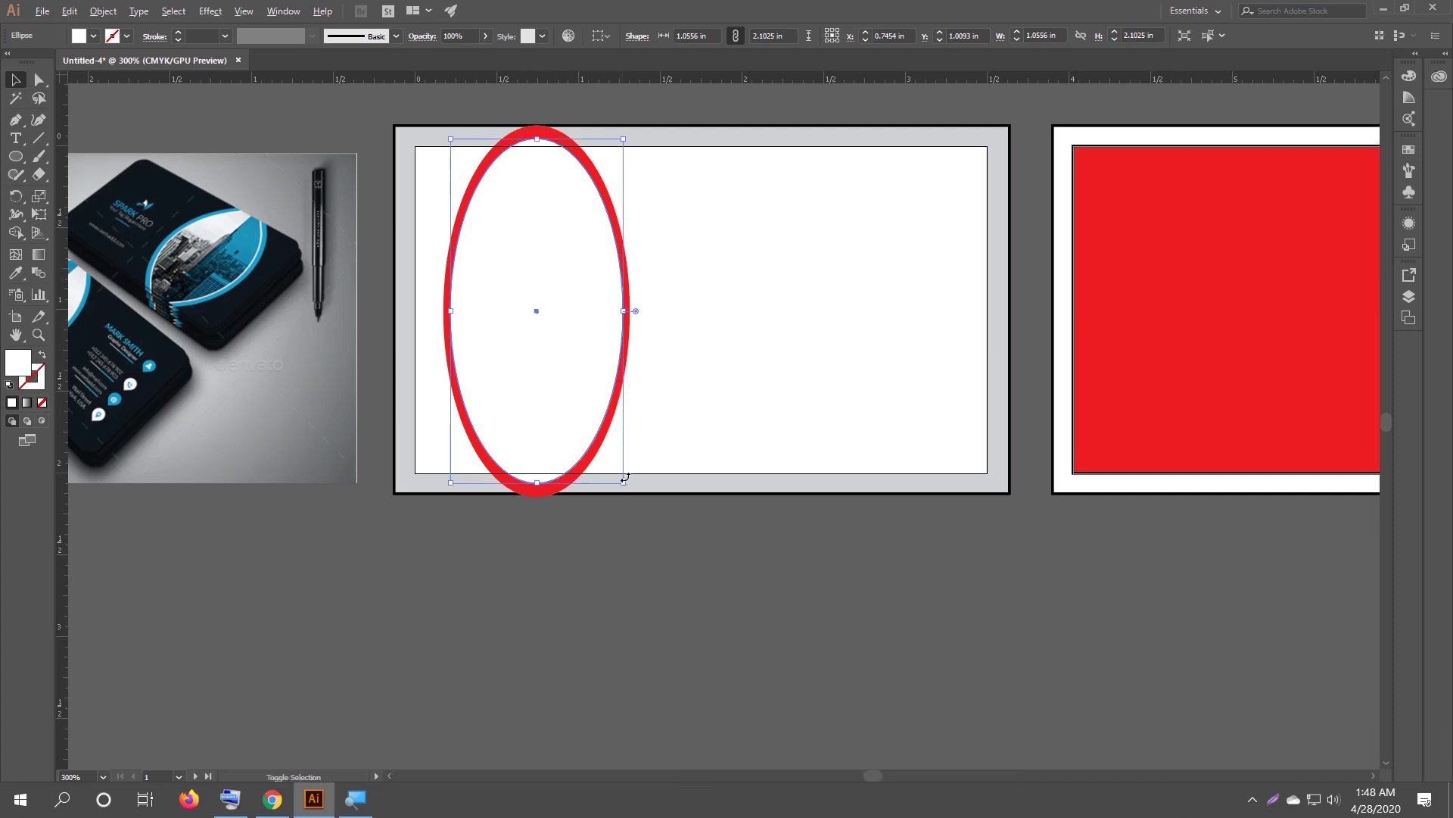
{"action": "left_click_drag", "start_coordinate": [625, 485], "coordinate": [621, 477]}
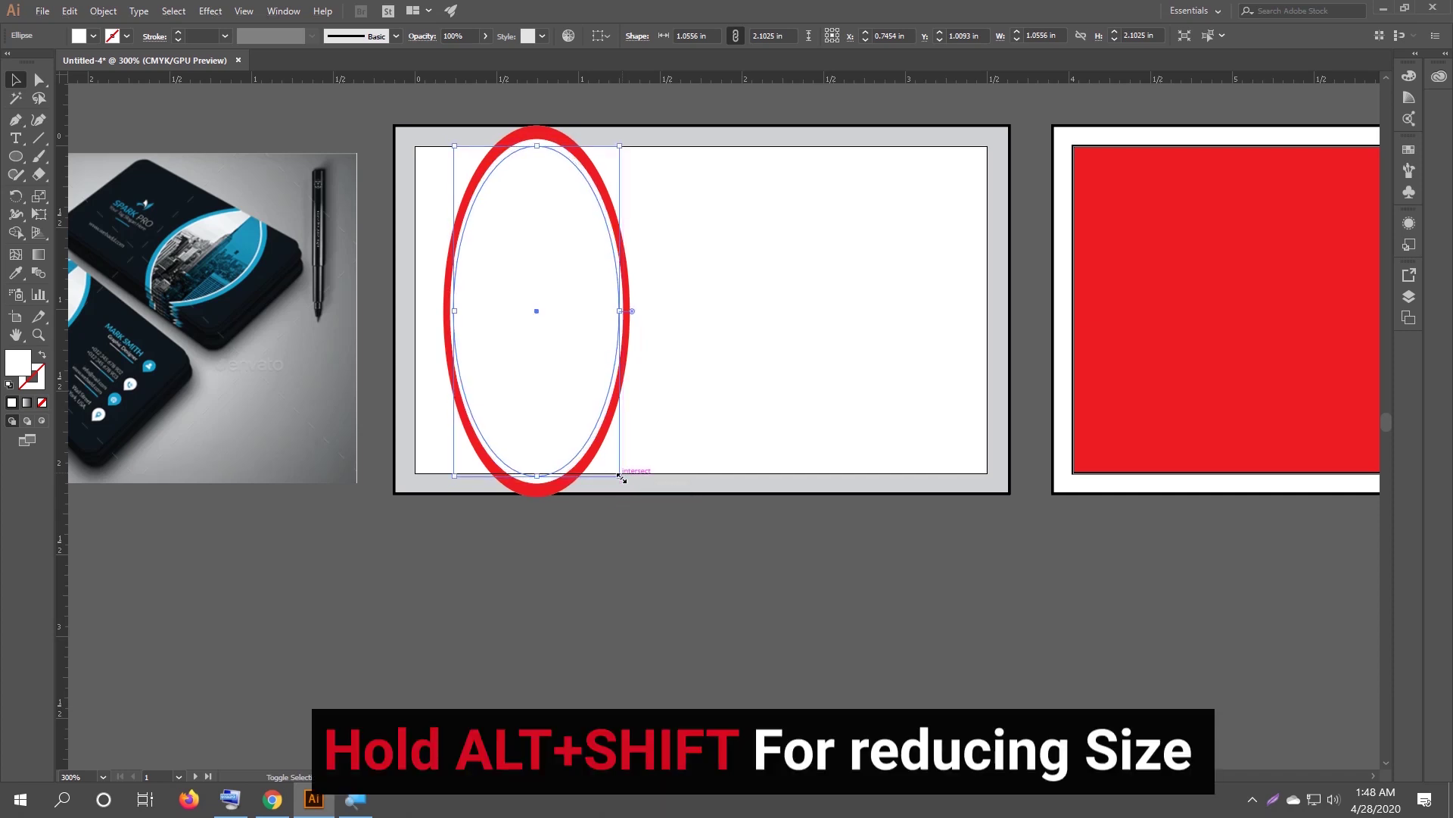
Fill the innermost 1.01 × 2.02 in oval with the cyan blue swatch.
{"action": "left_click", "coordinate": [662, 558]}
{"action": "left_click", "coordinate": [528, 325]}
{"action": "left_click", "coordinate": [93, 35]}
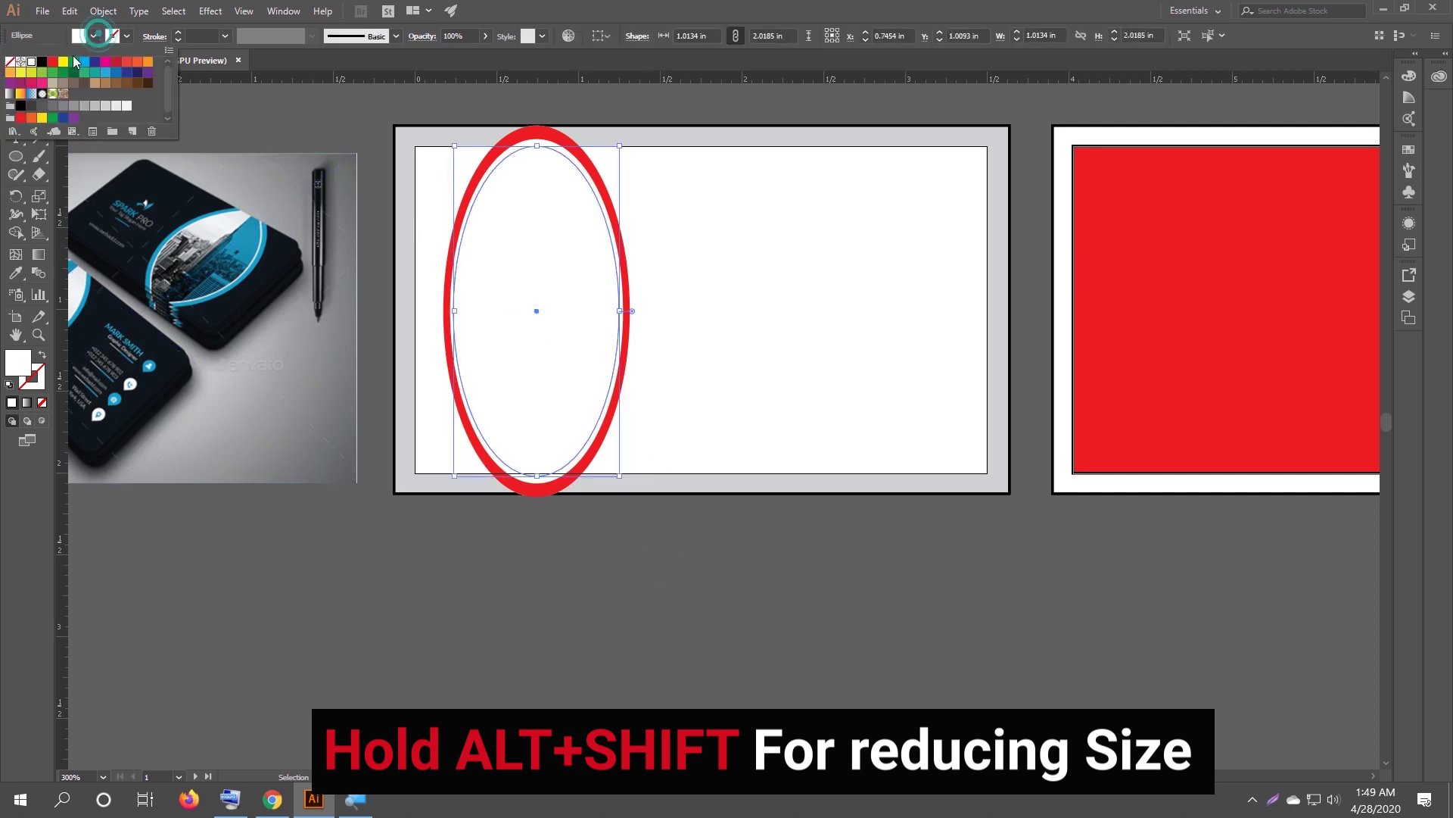
{"action": "left_click", "coordinate": [85, 62]}
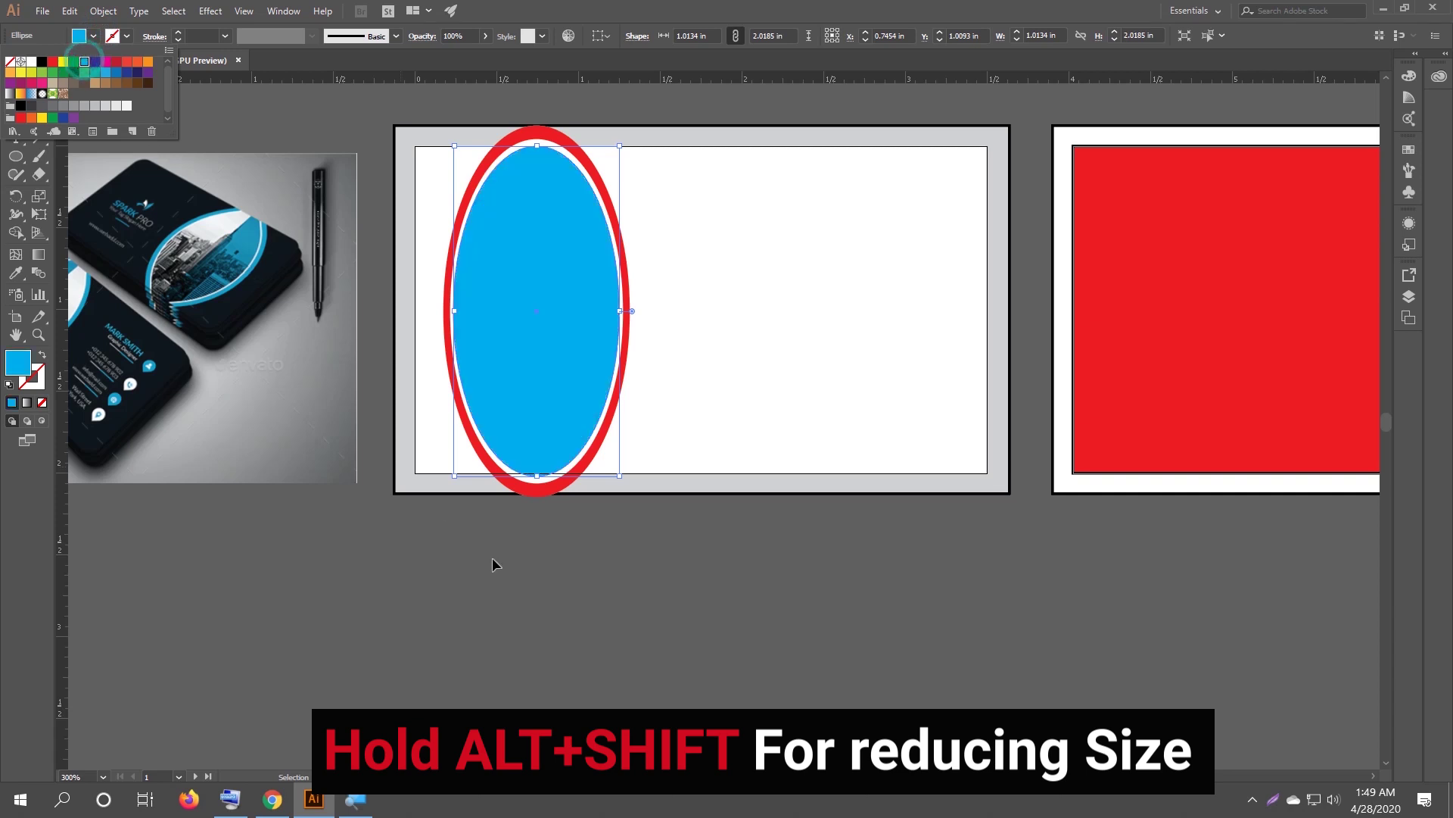
{"action": "left_click", "coordinate": [610, 615]}
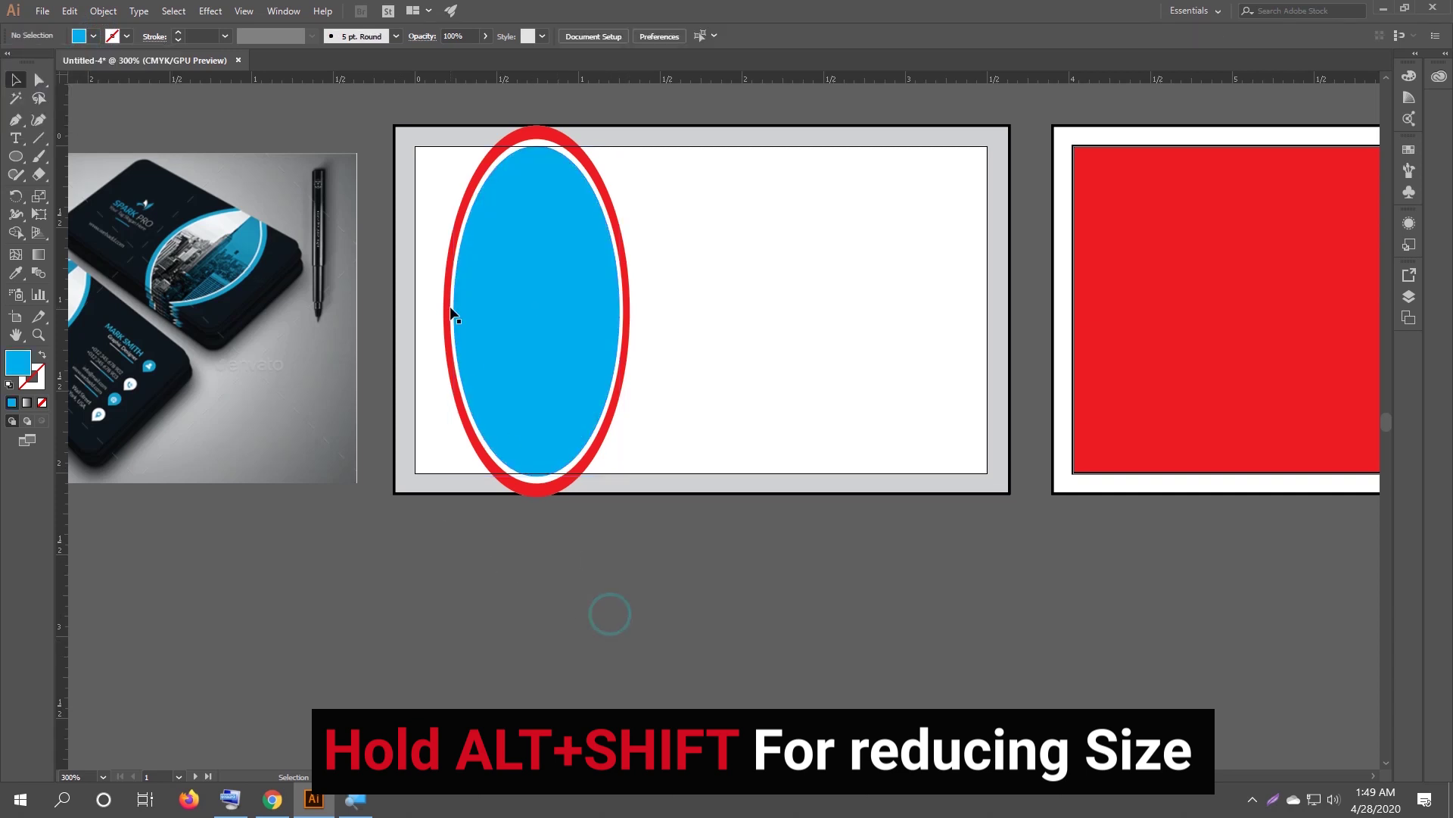
{"action": "left_click", "coordinate": [519, 309]}
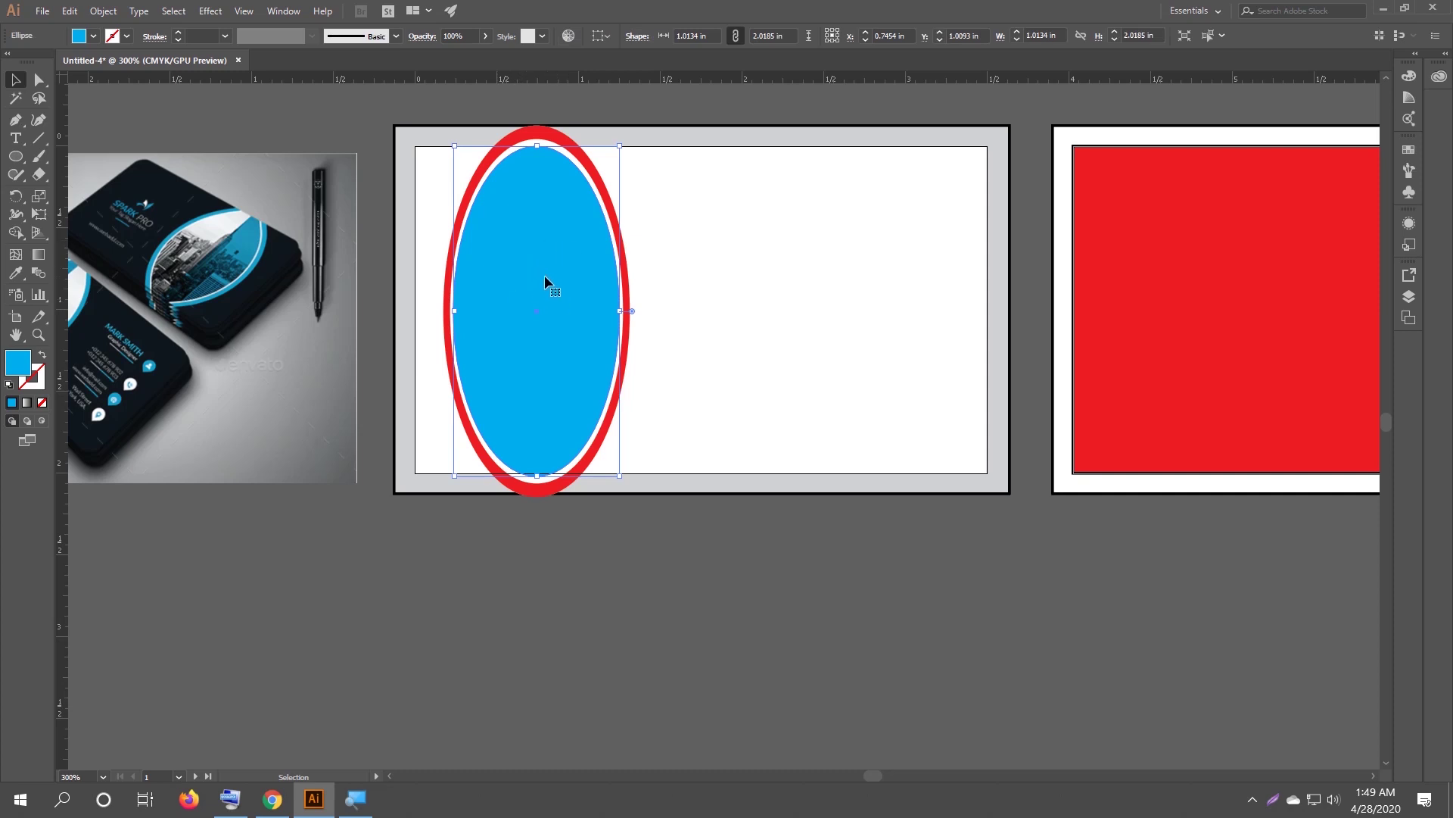
Paste a copy of the blue oval in front and keep that copy selected.
{"action": "key", "text": "ctrl+c"}
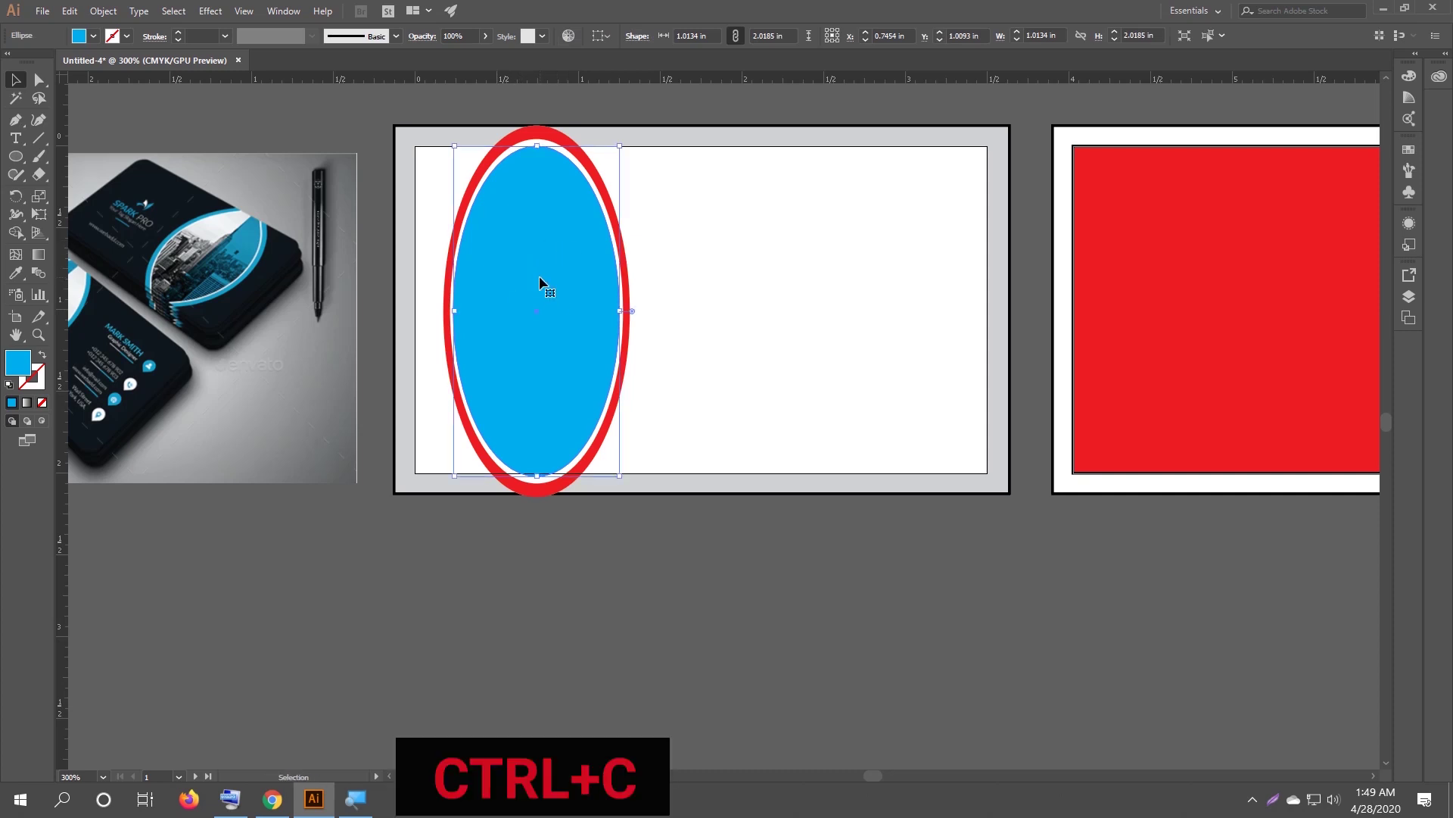
{"action": "key", "text": "ctrl+f"}
{"action": "left_click", "coordinate": [633, 579]}
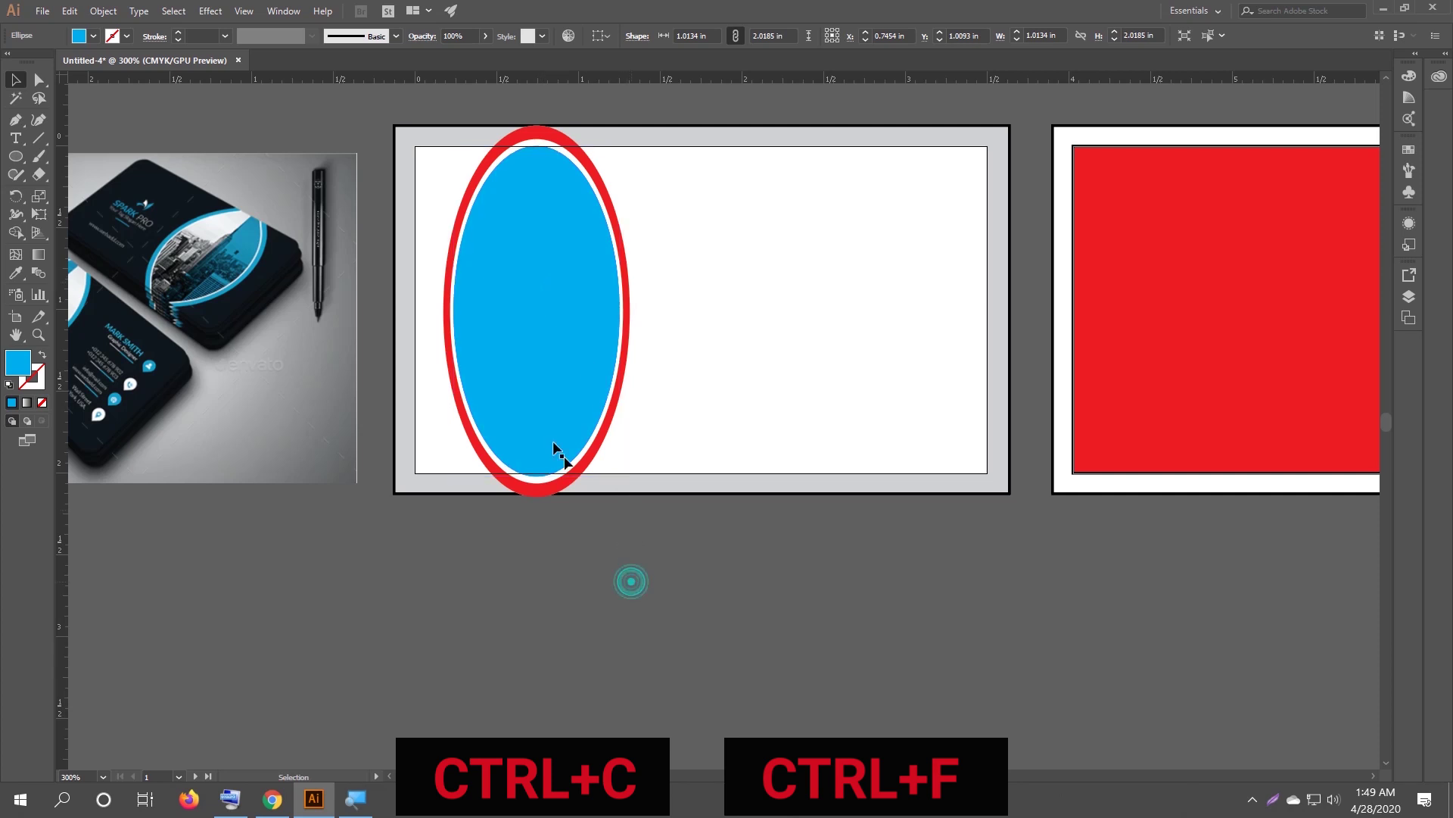
{"action": "left_click", "coordinate": [542, 405]}
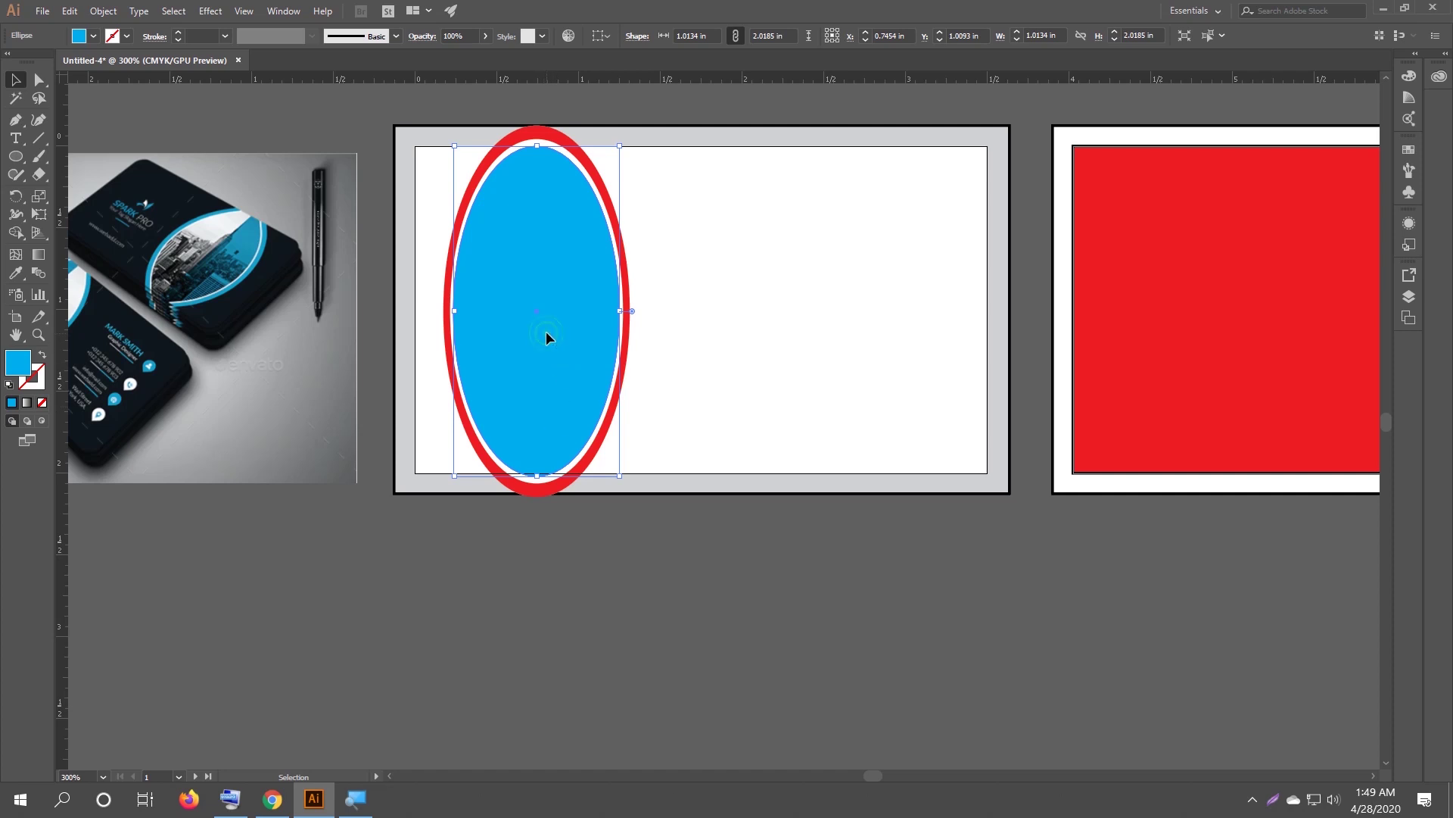
Move the pasted oval copy below-right of the card and hide it with Ctrl+3.
{"action": "left_click_drag", "start_coordinate": [546, 338], "coordinate": [859, 549]}
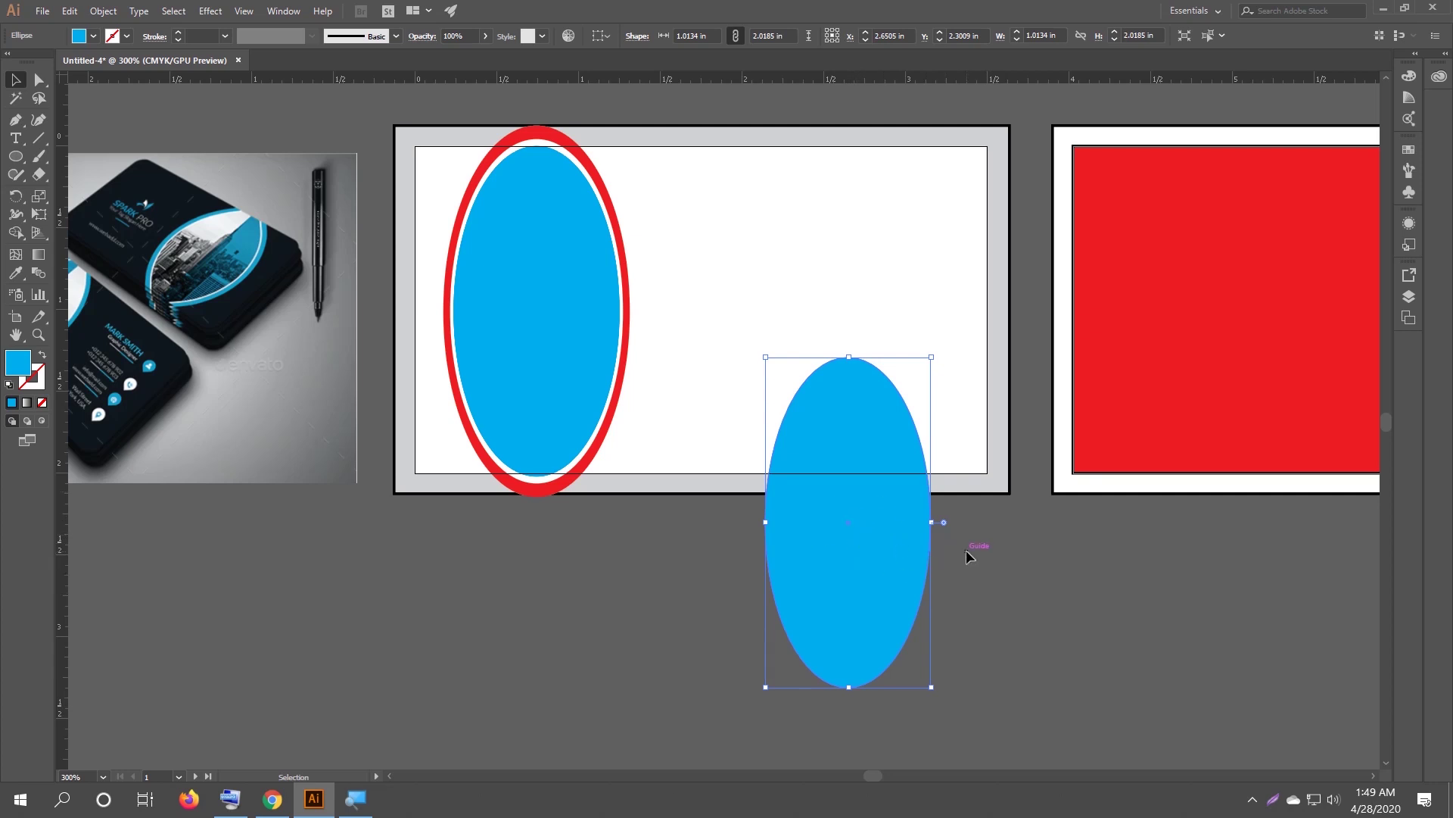
{"action": "key", "text": "ctrl+3"}
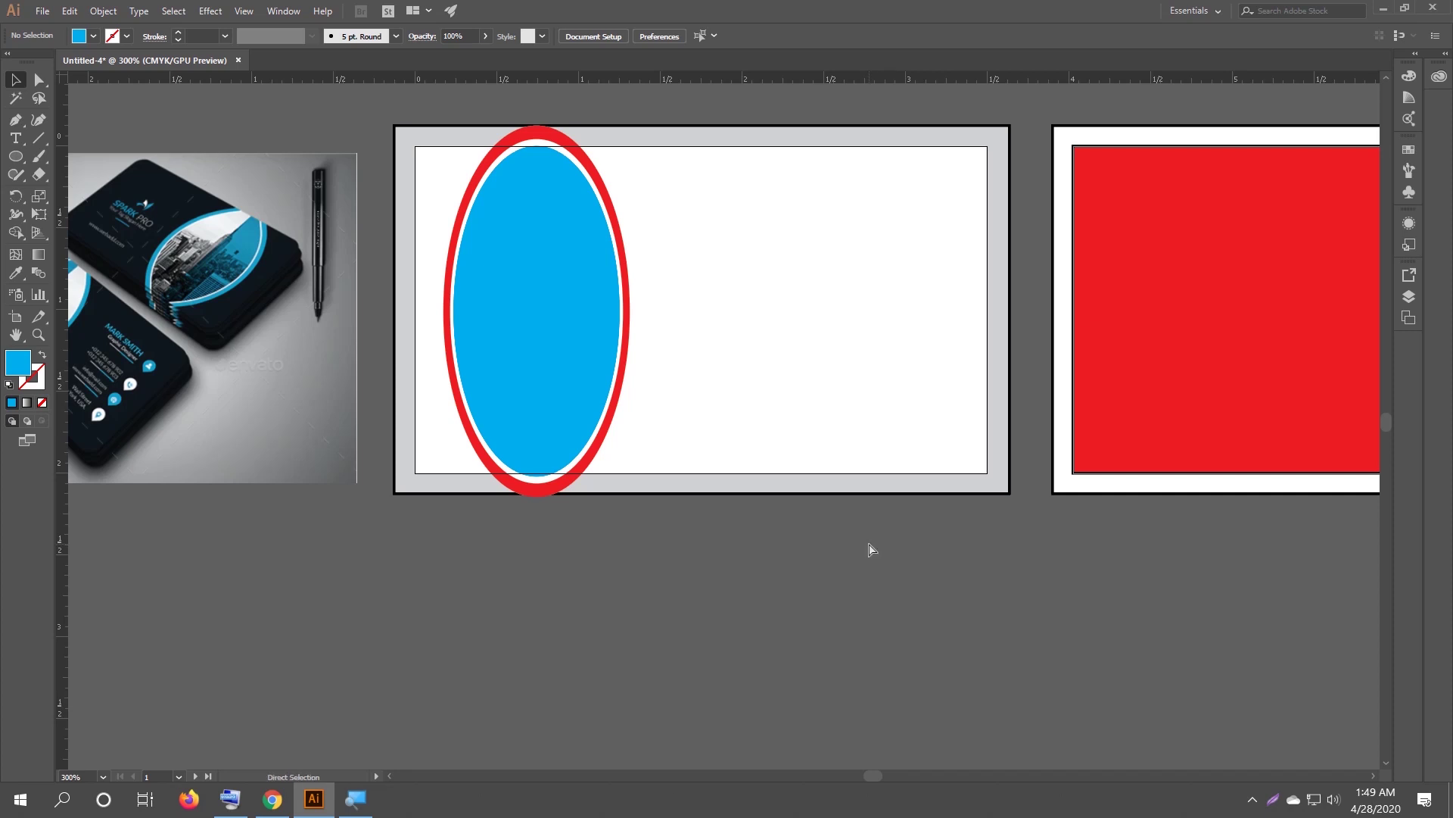
{"action": "key", "text": "ctrl+alt+3"}
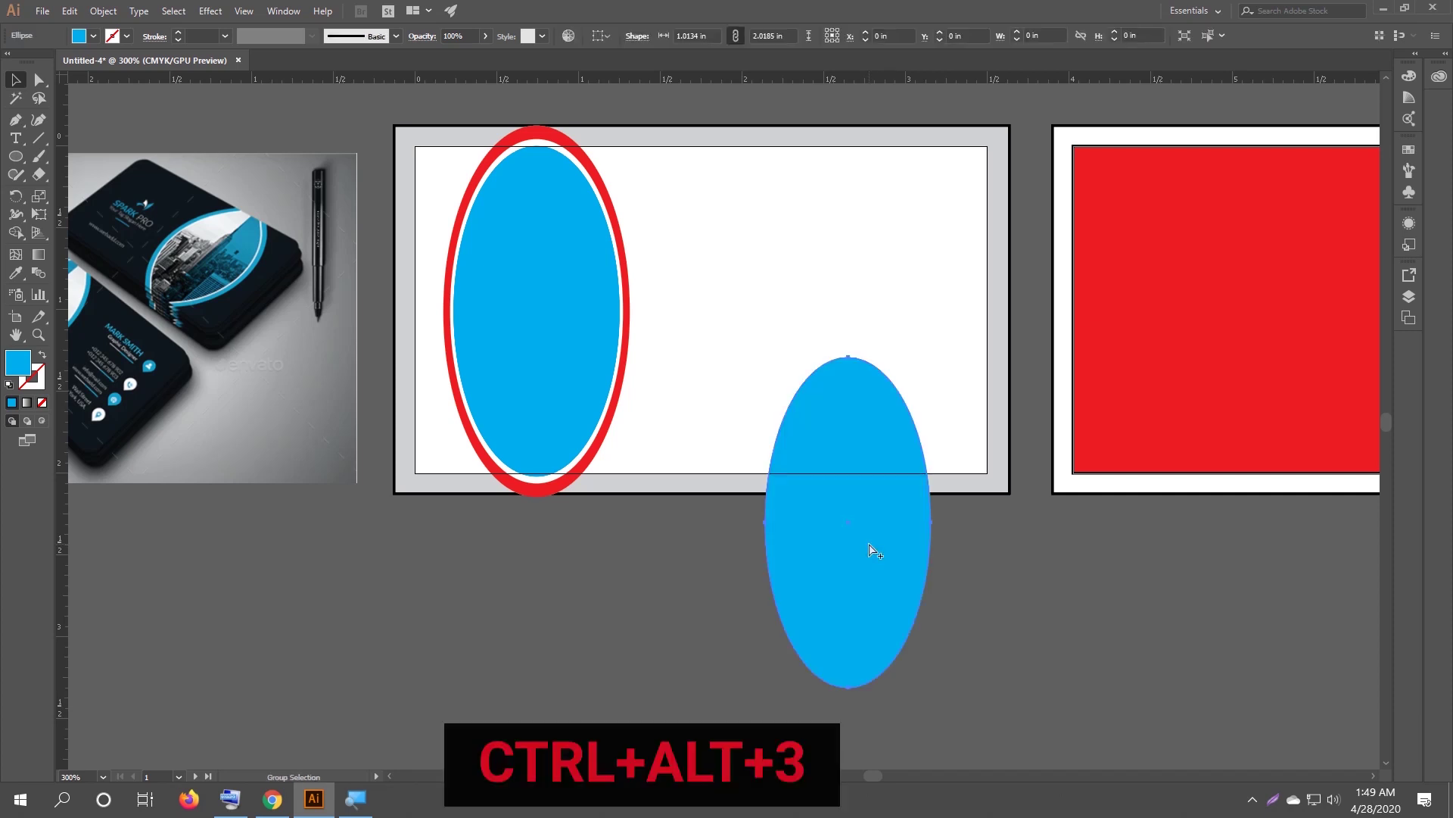
{"action": "left_click", "coordinate": [692, 611]}
{"action": "left_click", "coordinate": [837, 581]}
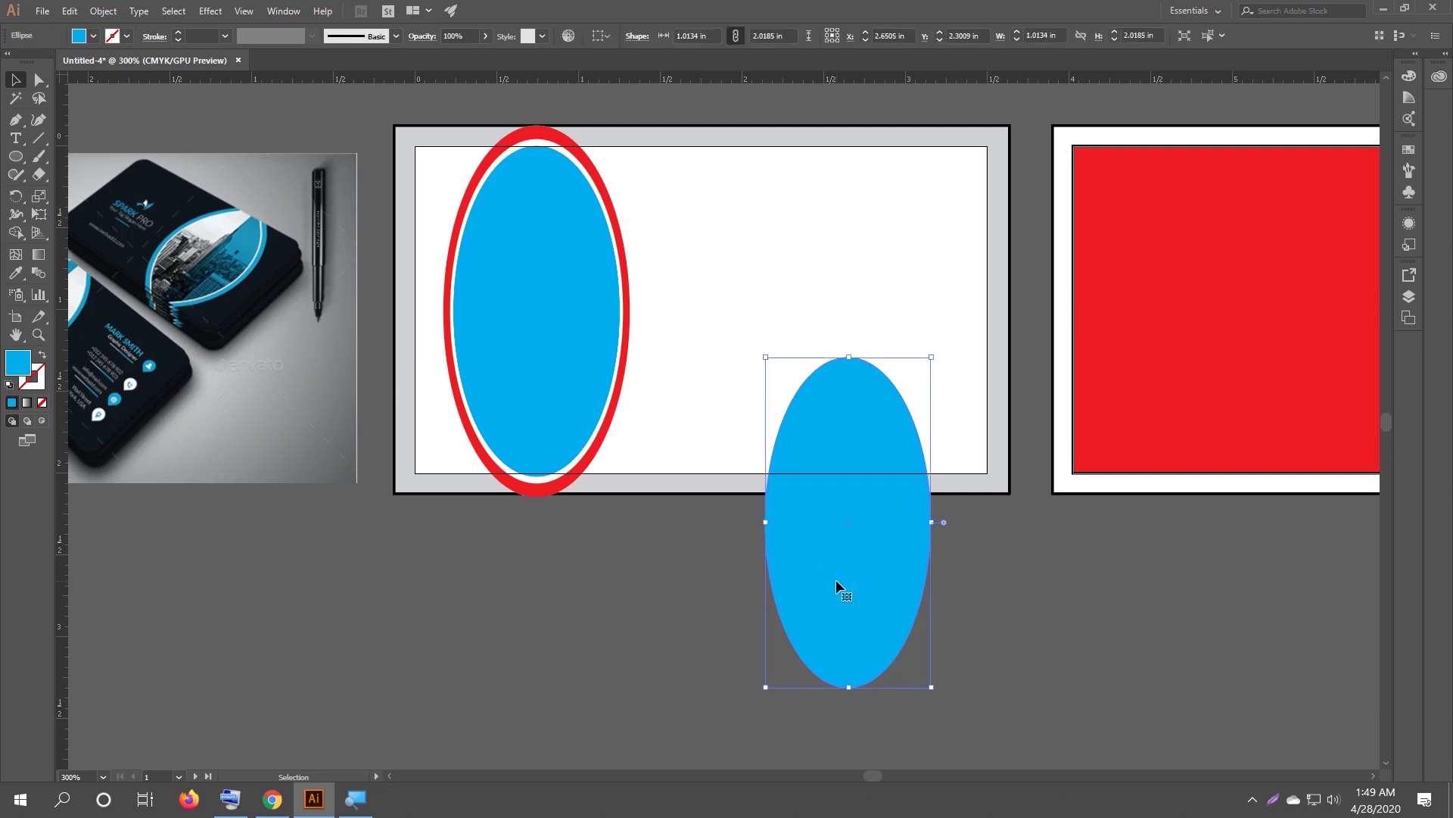
{"action": "key", "text": "ctrl+3"}
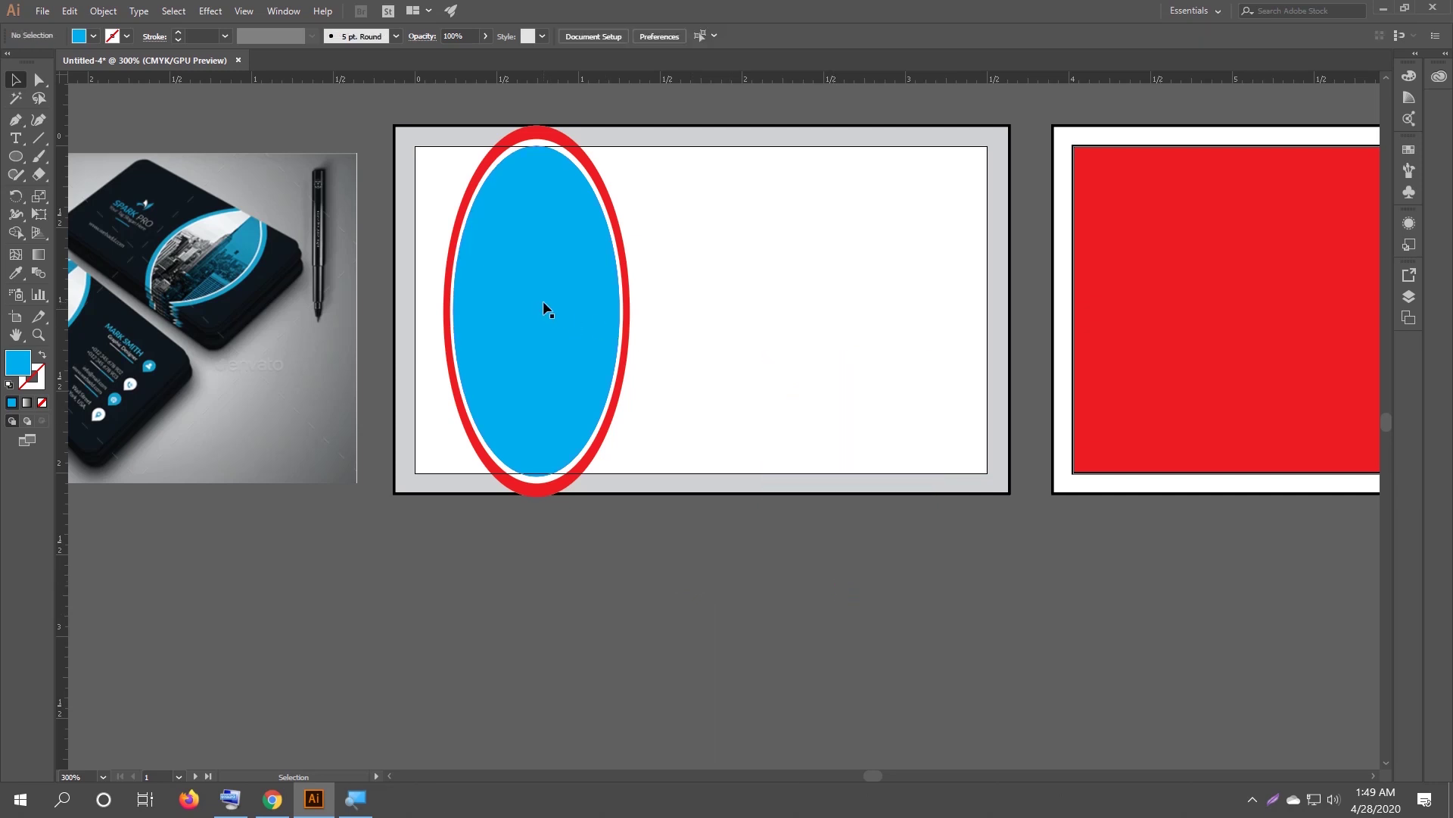
Fill the top oval inside the ring yellow, then hide it to reveal the blue oval.
{"action": "left_click", "coordinate": [545, 303]}
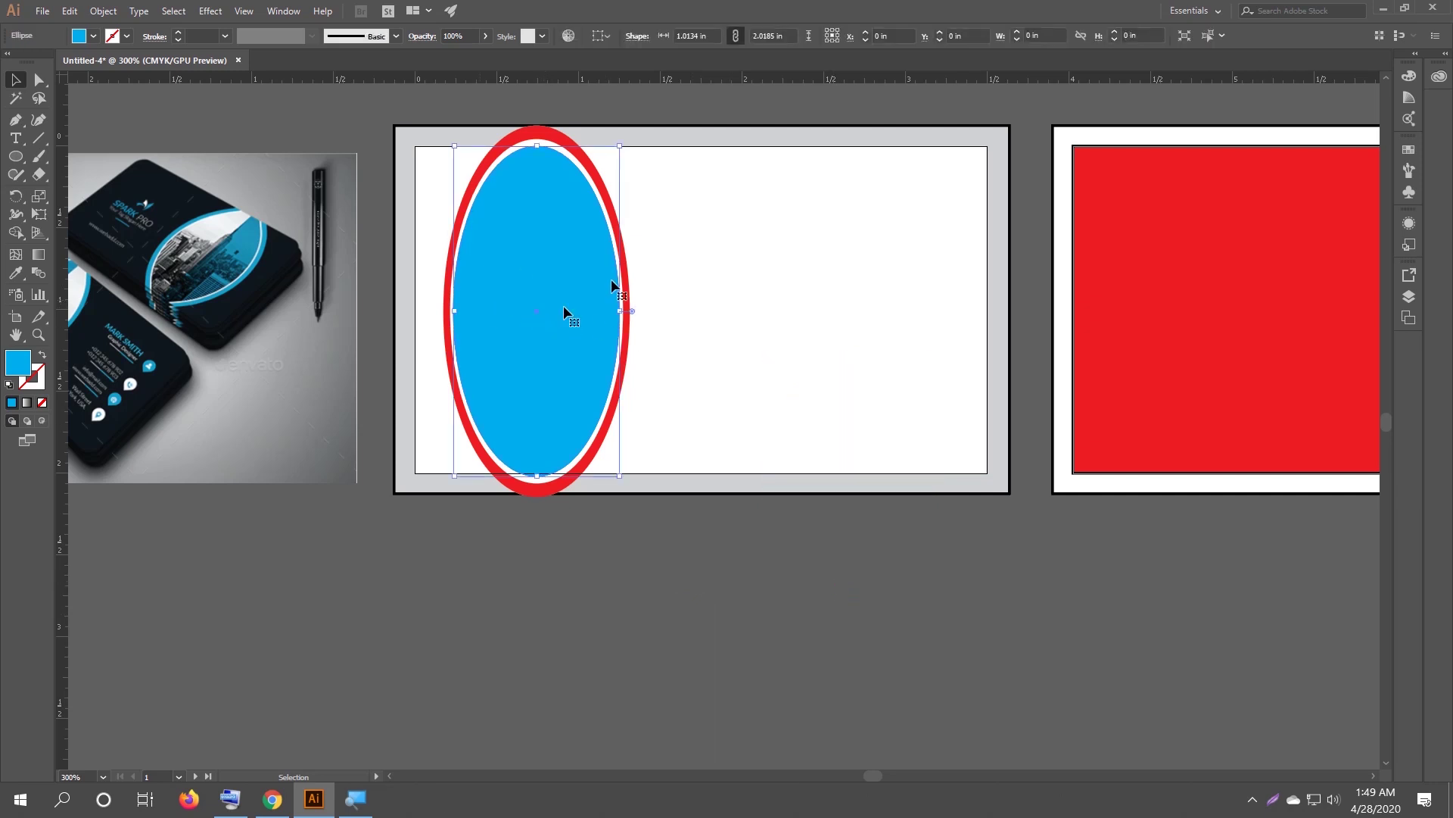
{"action": "left_click", "coordinate": [93, 35]}
{"action": "left_click", "coordinate": [62, 63]}
{"action": "left_click", "coordinate": [486, 529]}
{"action": "left_click", "coordinate": [542, 561]}
{"action": "left_click", "coordinate": [543, 395]}
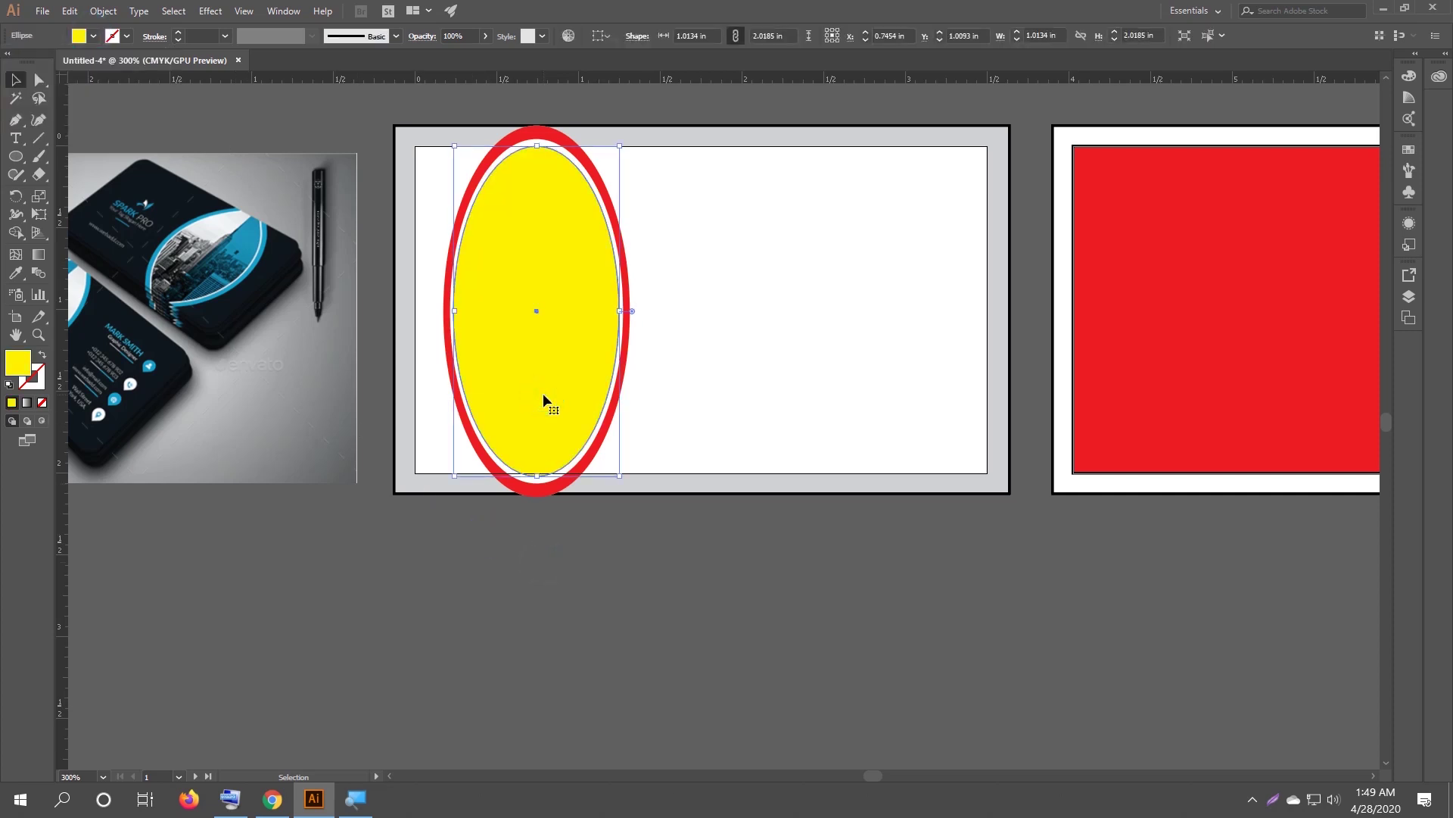
{"action": "key", "text": "a"}
{"action": "key", "text": "ctrl+3"}
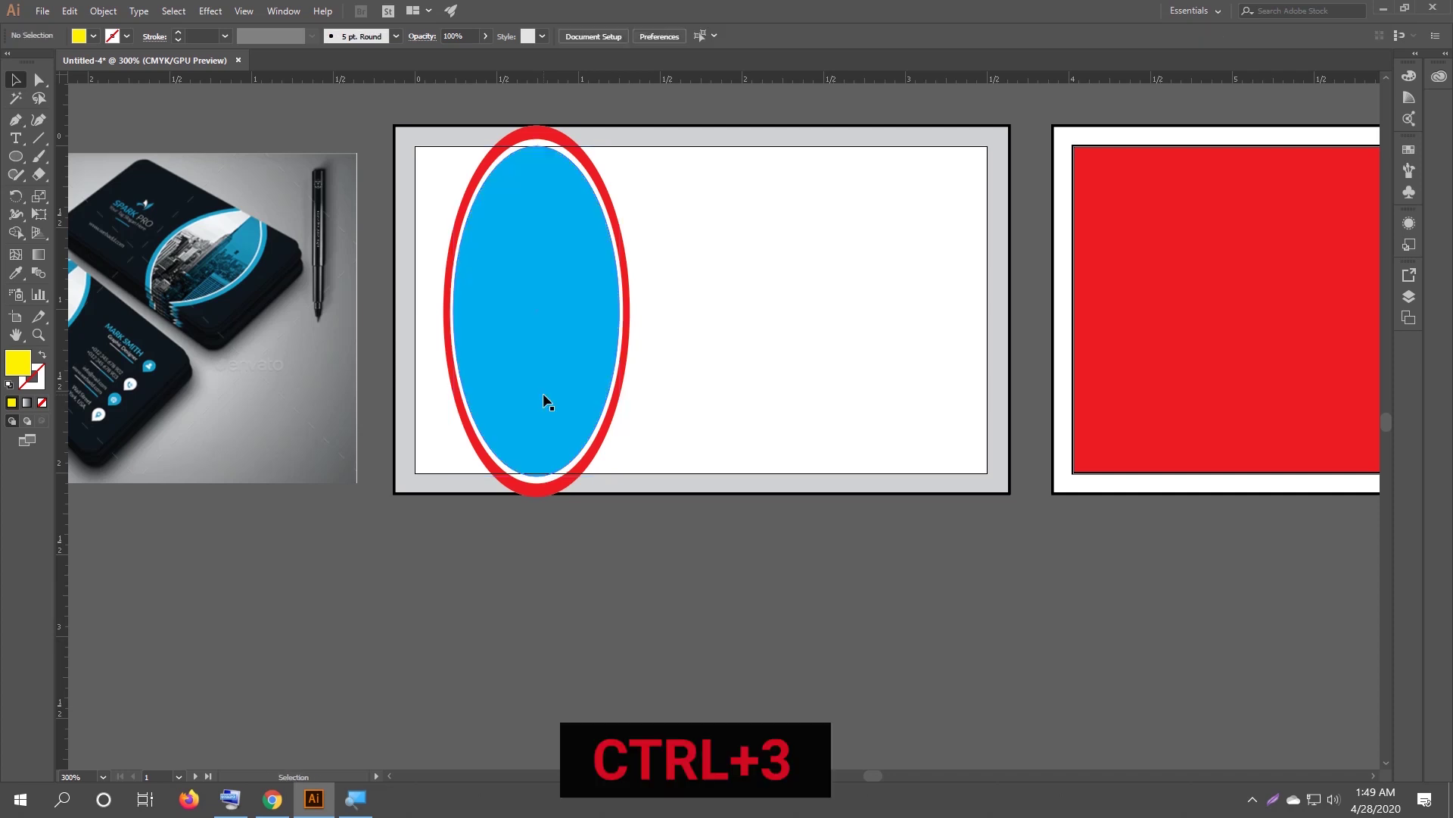
{"action": "left_click_drag", "start_coordinate": [192, 349], "coordinate": [319, 364]}
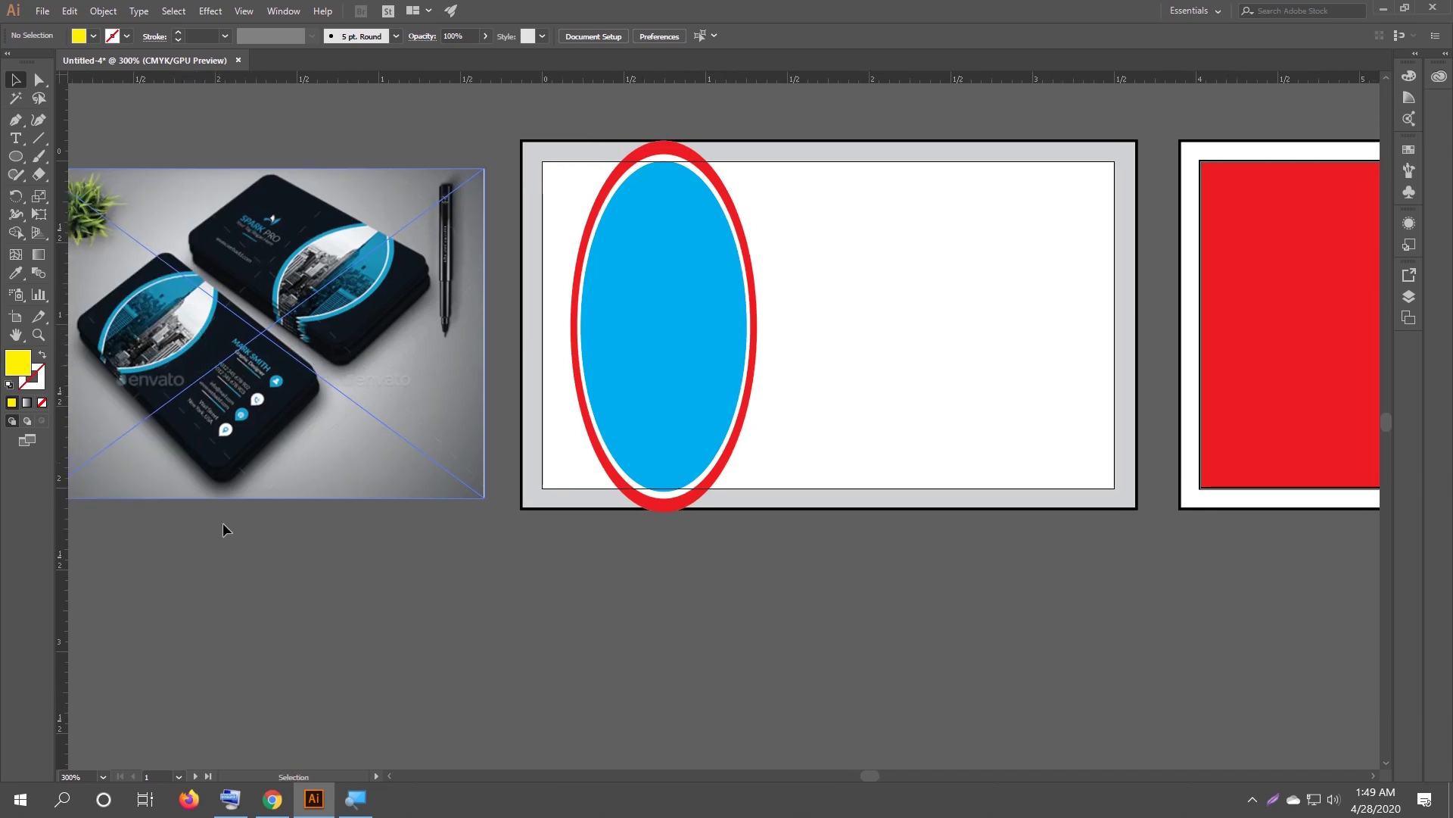
Switch to Chrome and load pexels.com in a new tab.
{"action": "left_click", "coordinate": [272, 799]}
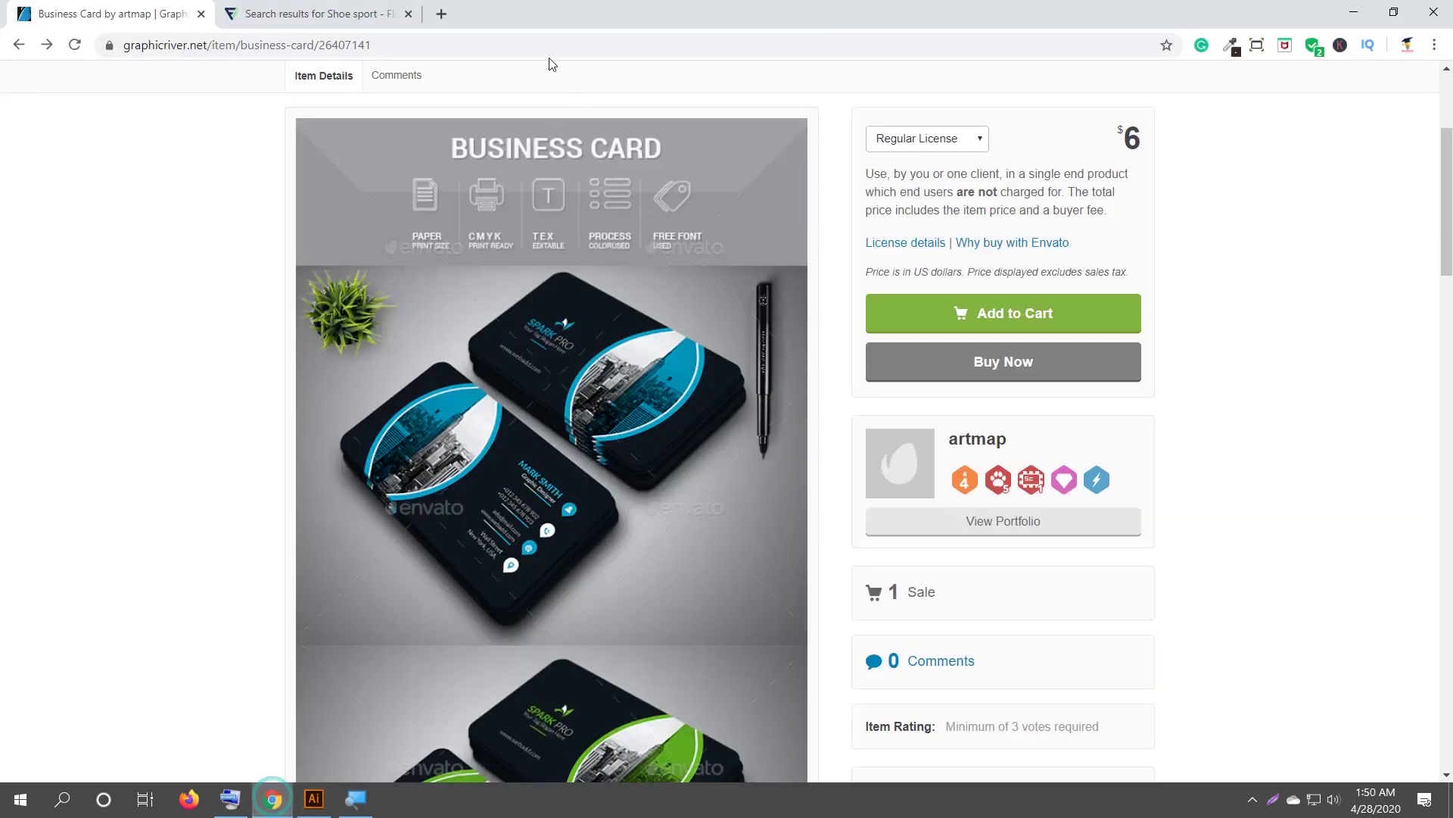
{"action": "left_click", "coordinate": [440, 14]}
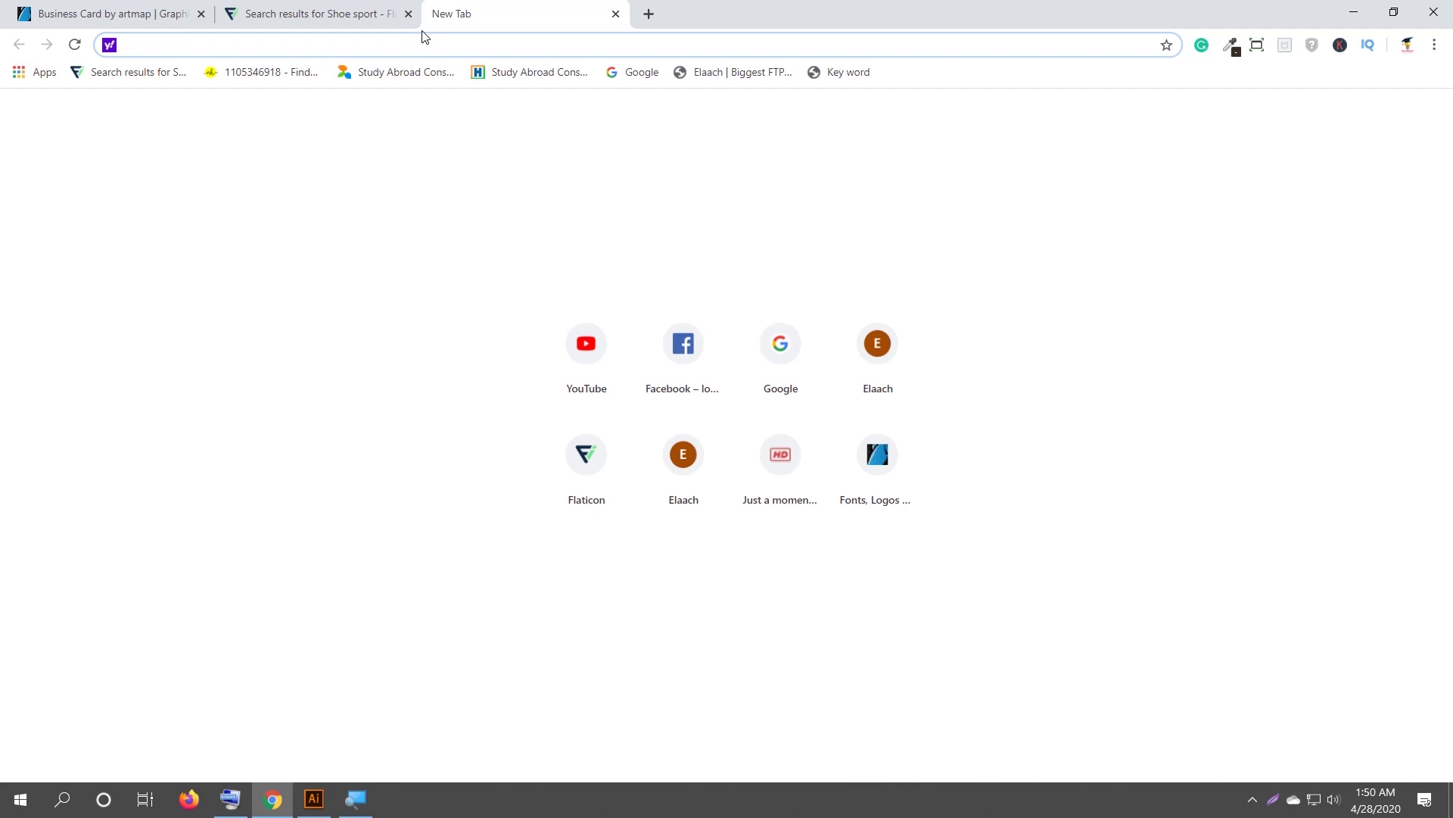
{"action": "type", "text": "pexe"}
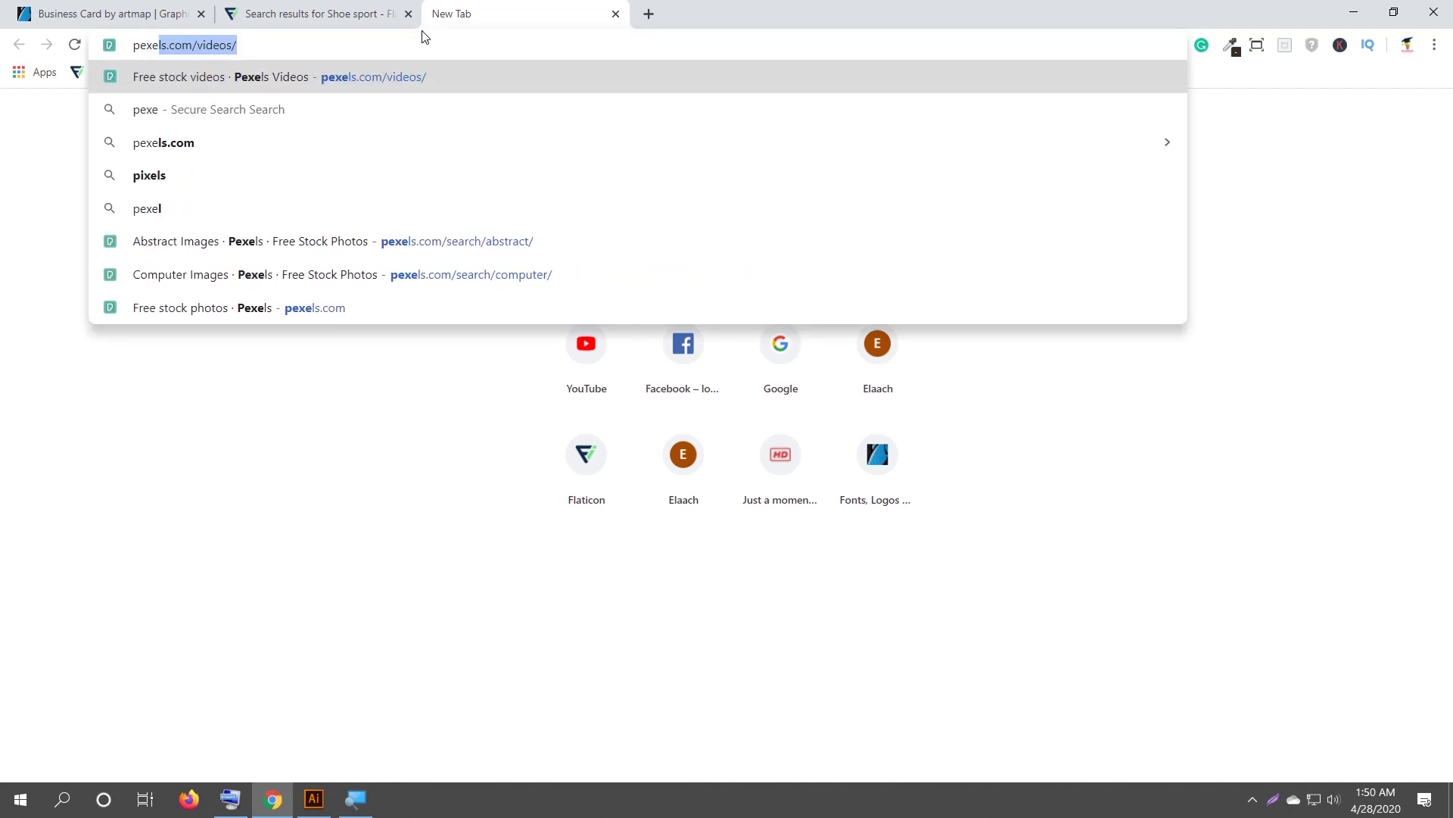
{"action": "key", "text": "Right"}
{"action": "key", "text": "BackSpace"}
{"action": "key", "text": "BackSpace"}
{"action": "key", "text": "BackSpace"}
{"action": "key", "text": "BackSpace"}
{"action": "key", "text": "BackSpace"}
{"action": "key", "text": "BackSpace"}
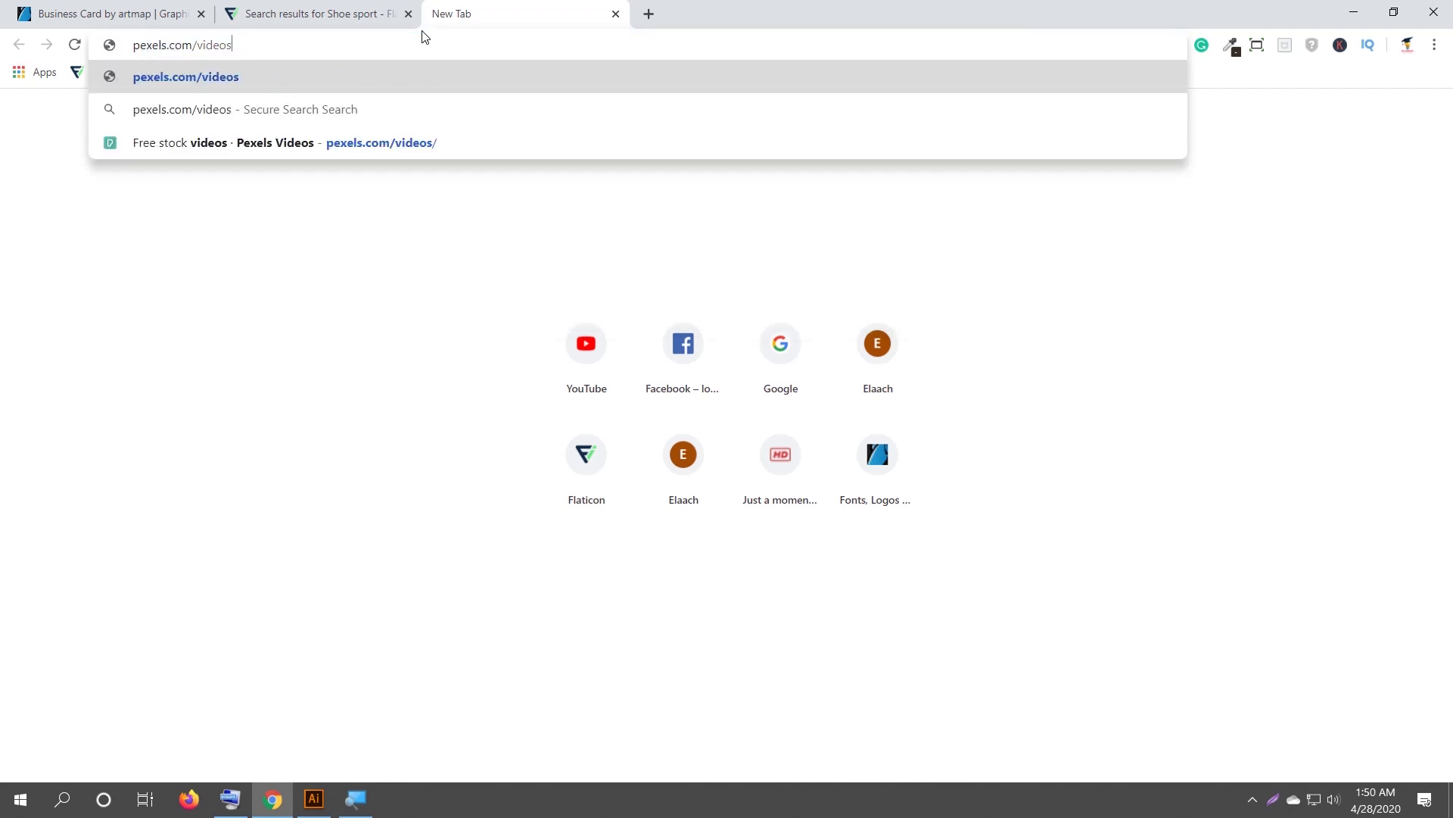
{"action": "key", "text": "BackSpace"}
{"action": "key", "text": "Return"}
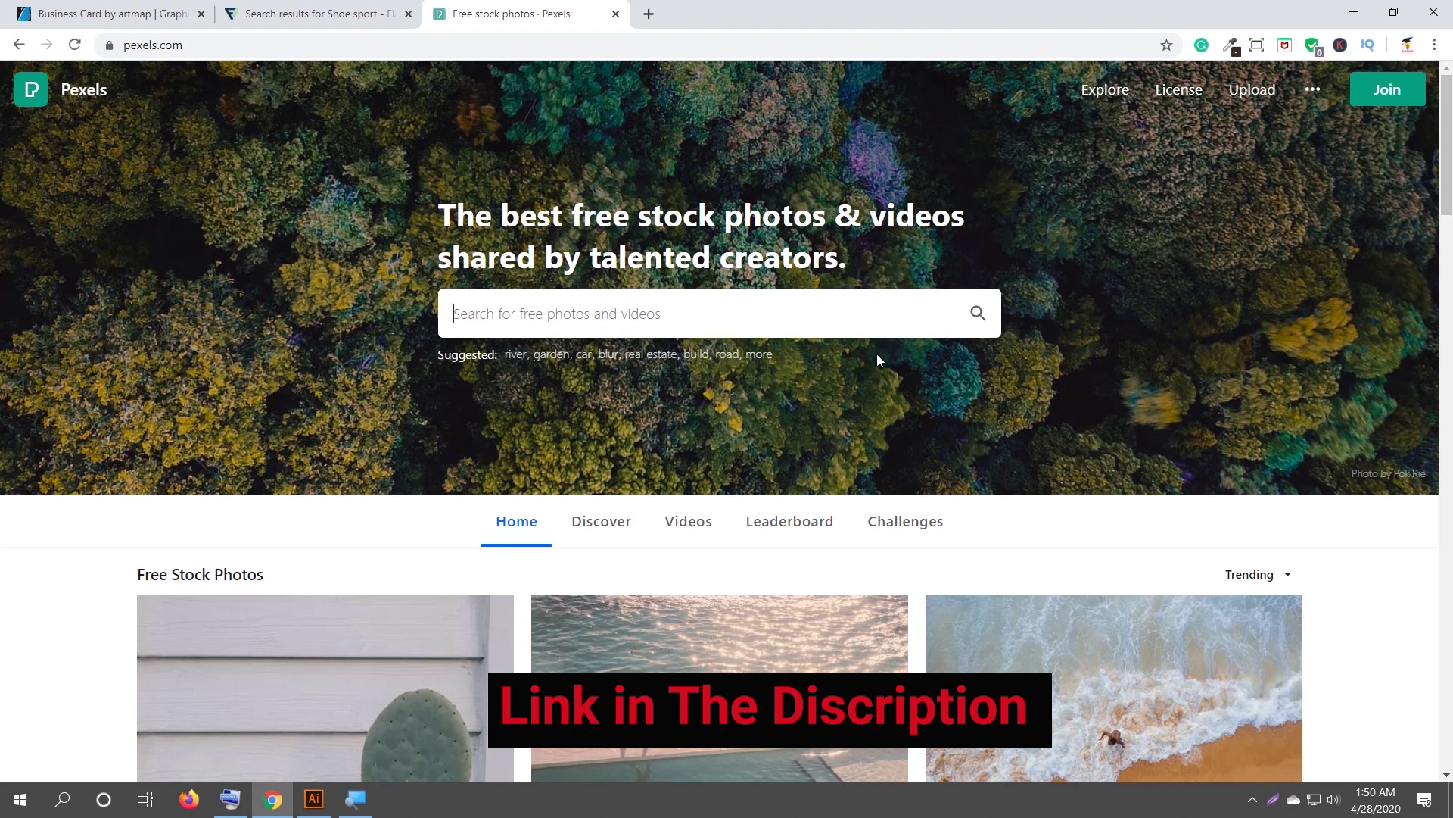
{"action": "scroll", "coordinate": [630, 337], "scroll_direction": "down", "scroll_amount": 3}
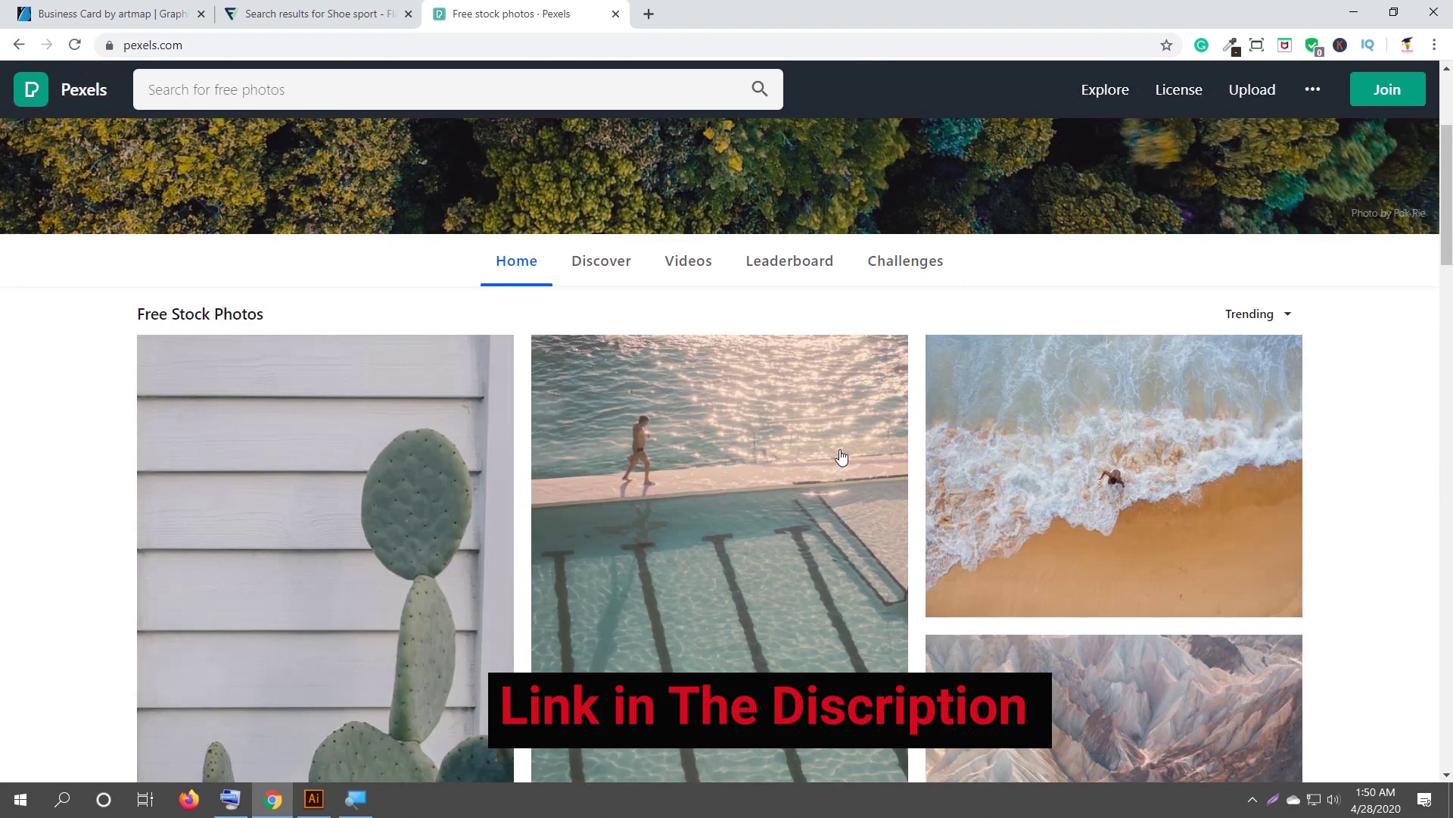
{"action": "scroll", "coordinate": [715, 462], "scroll_direction": "up", "scroll_amount": 3}
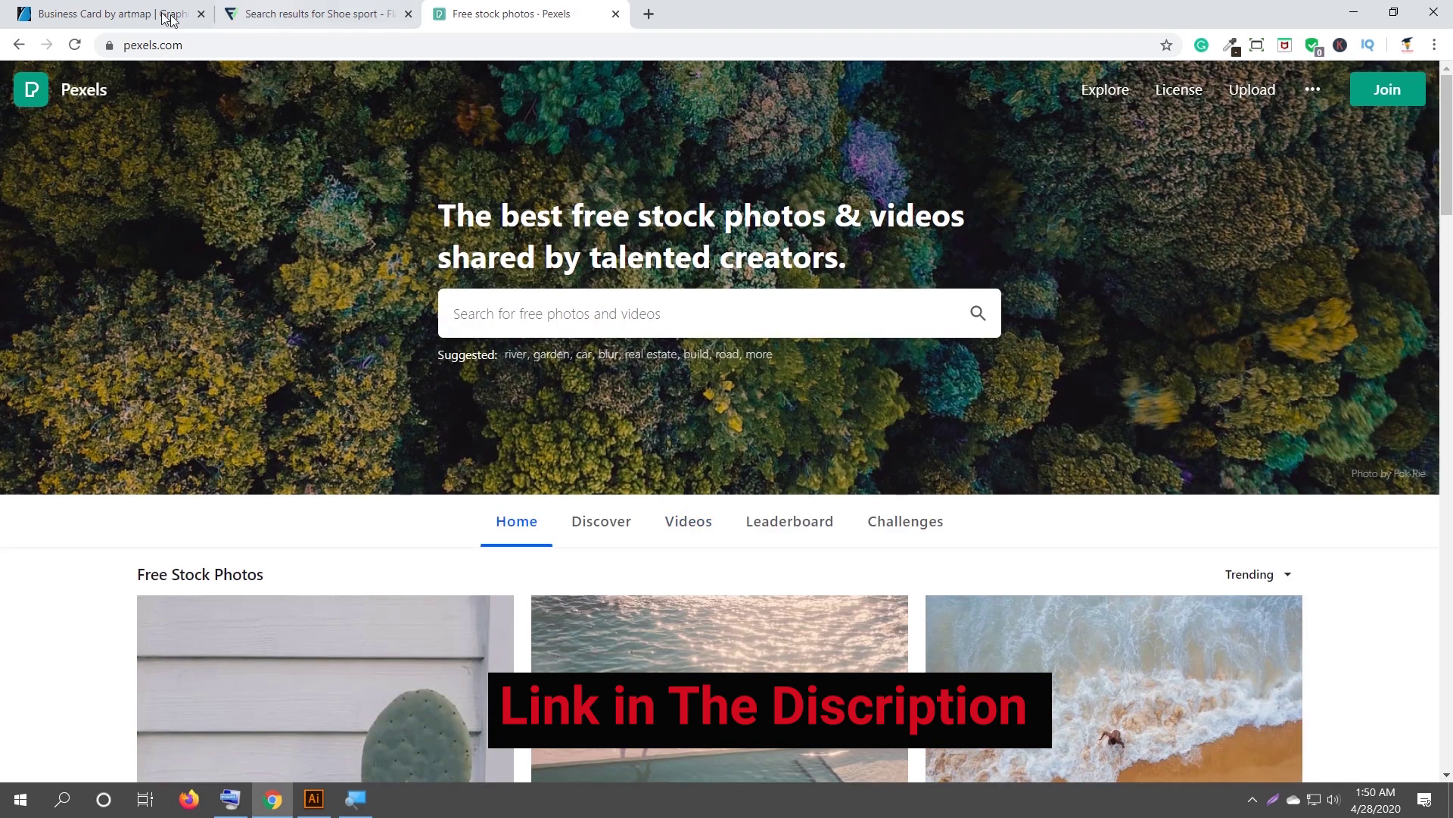
{"action": "left_click", "coordinate": [316, 804]}
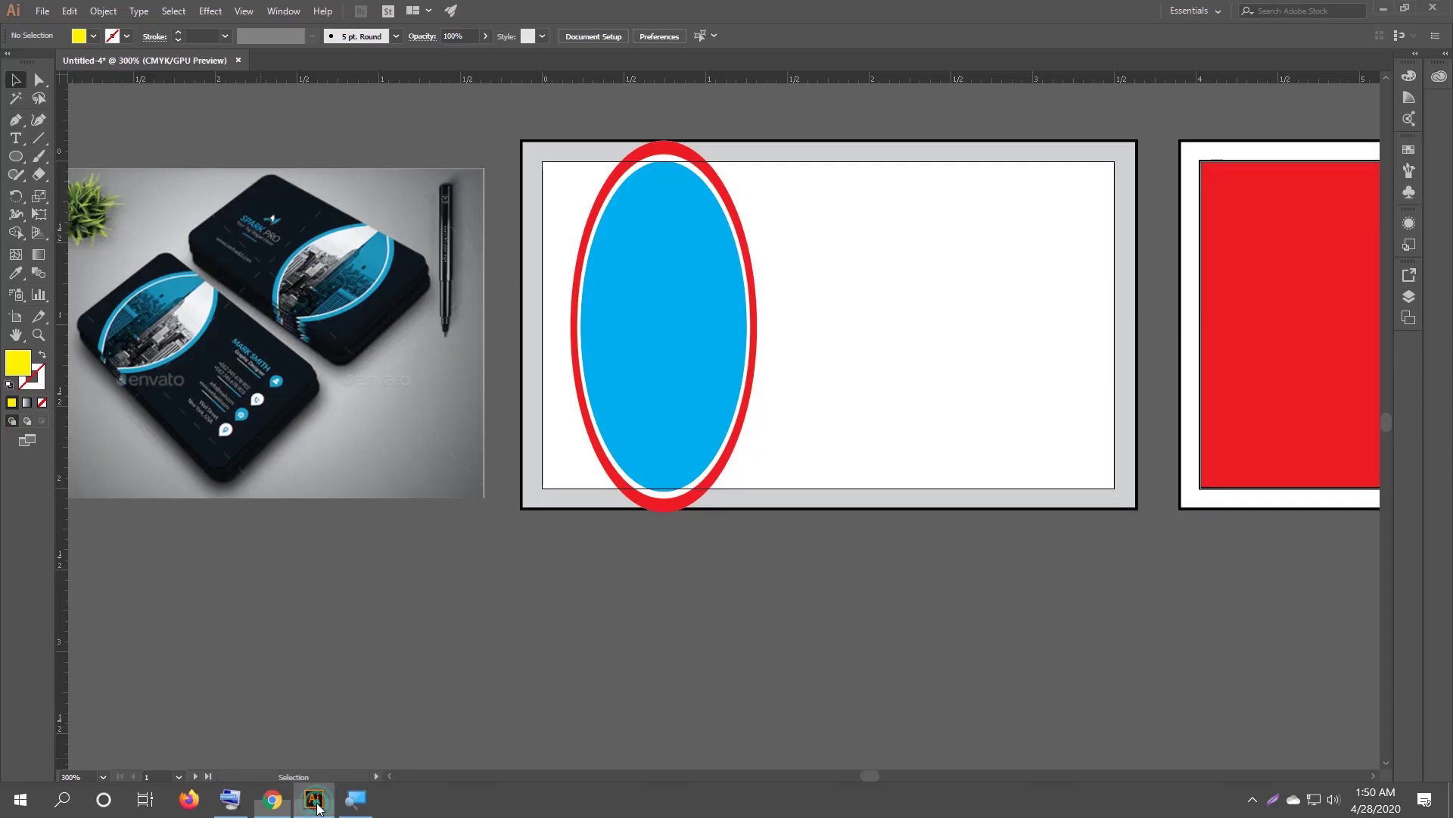
Start File > Place and browse to the picture folder under Graphics on the E: drive.
{"action": "left_click", "coordinate": [47, 10]}
{"action": "mouse_move", "coordinate": [66, 13]}
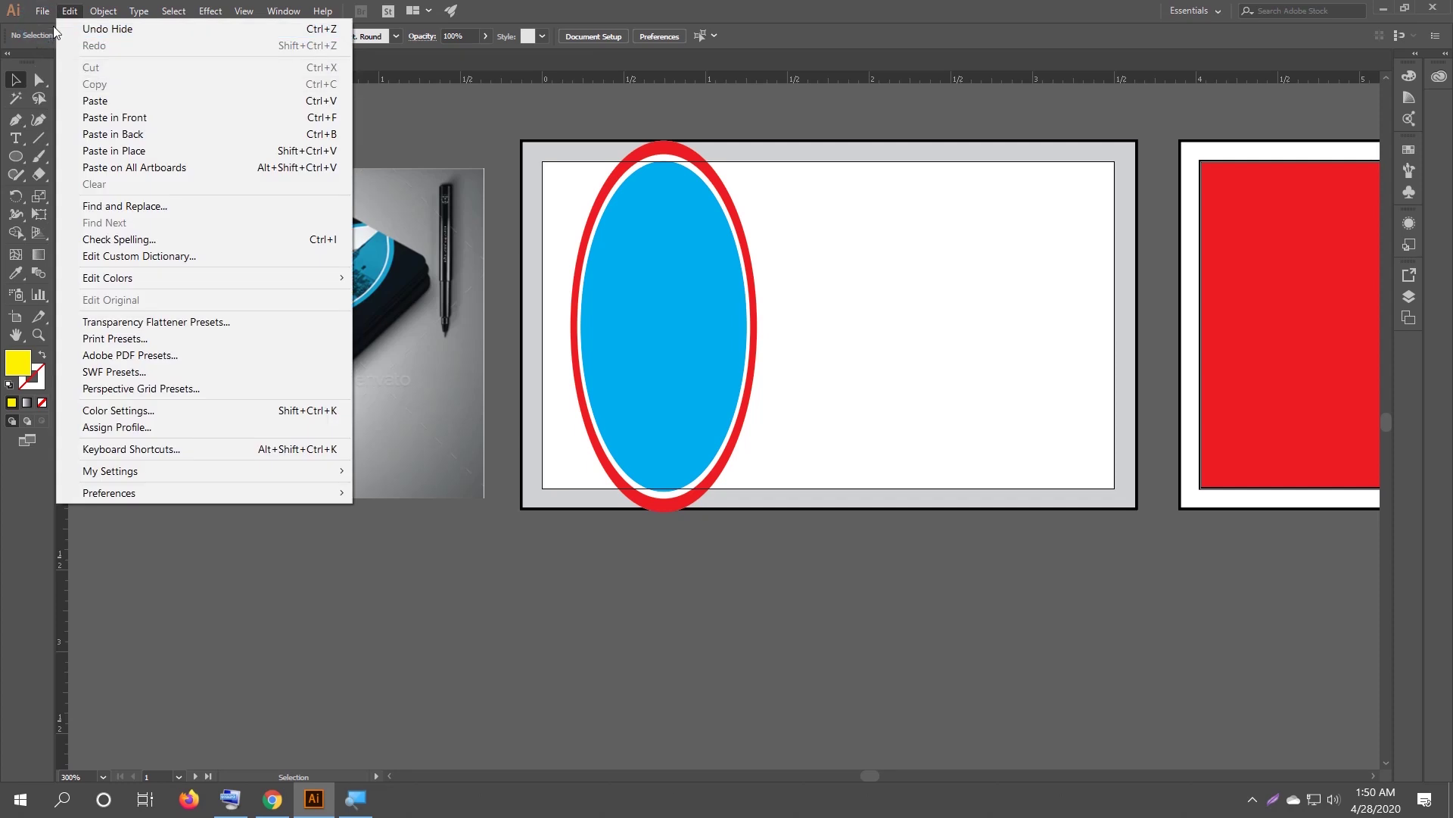
{"action": "left_click", "coordinate": [88, 256]}
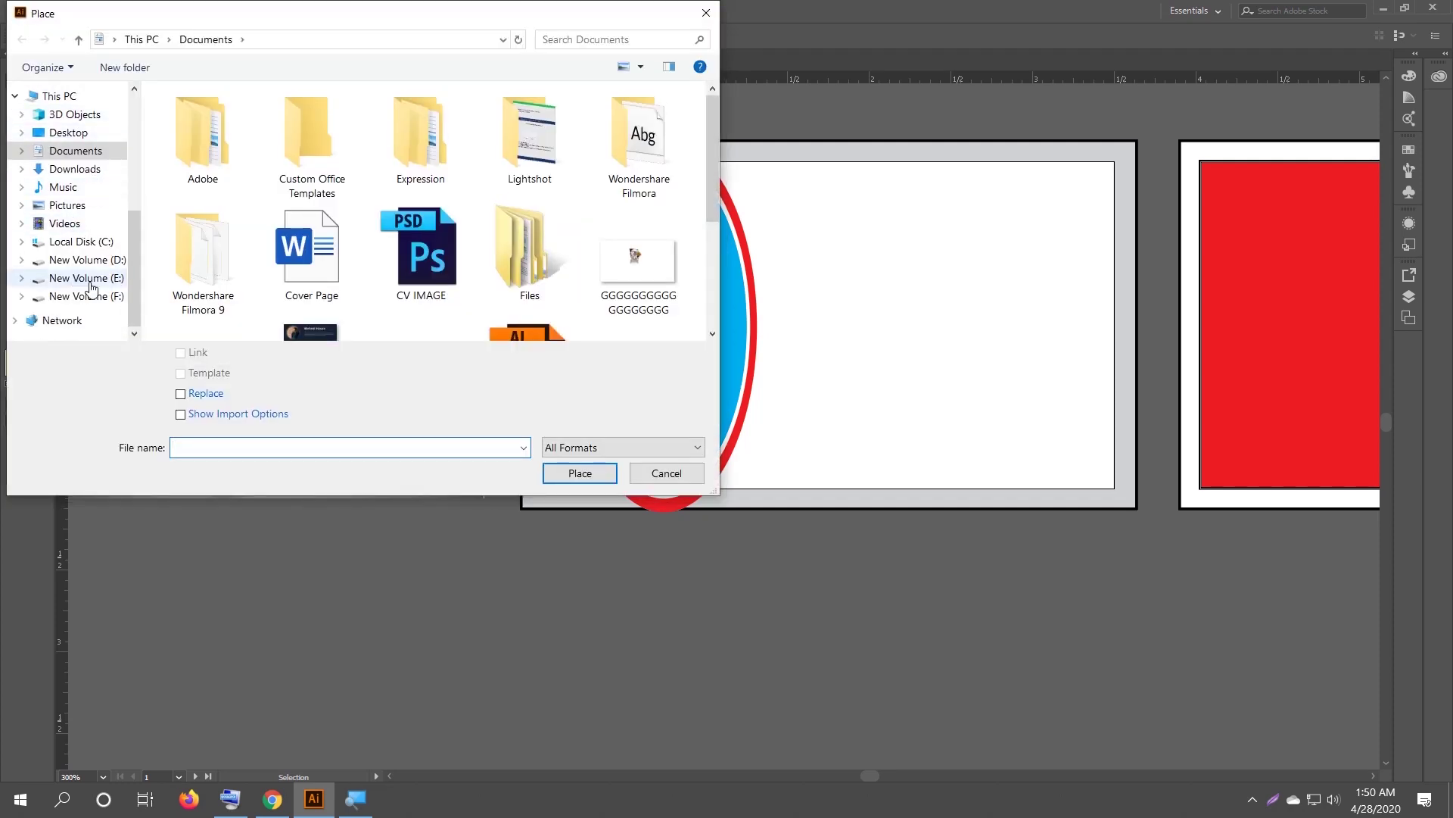
{"action": "left_click", "coordinate": [102, 278]}
{"action": "double_click", "coordinate": [250, 263]}
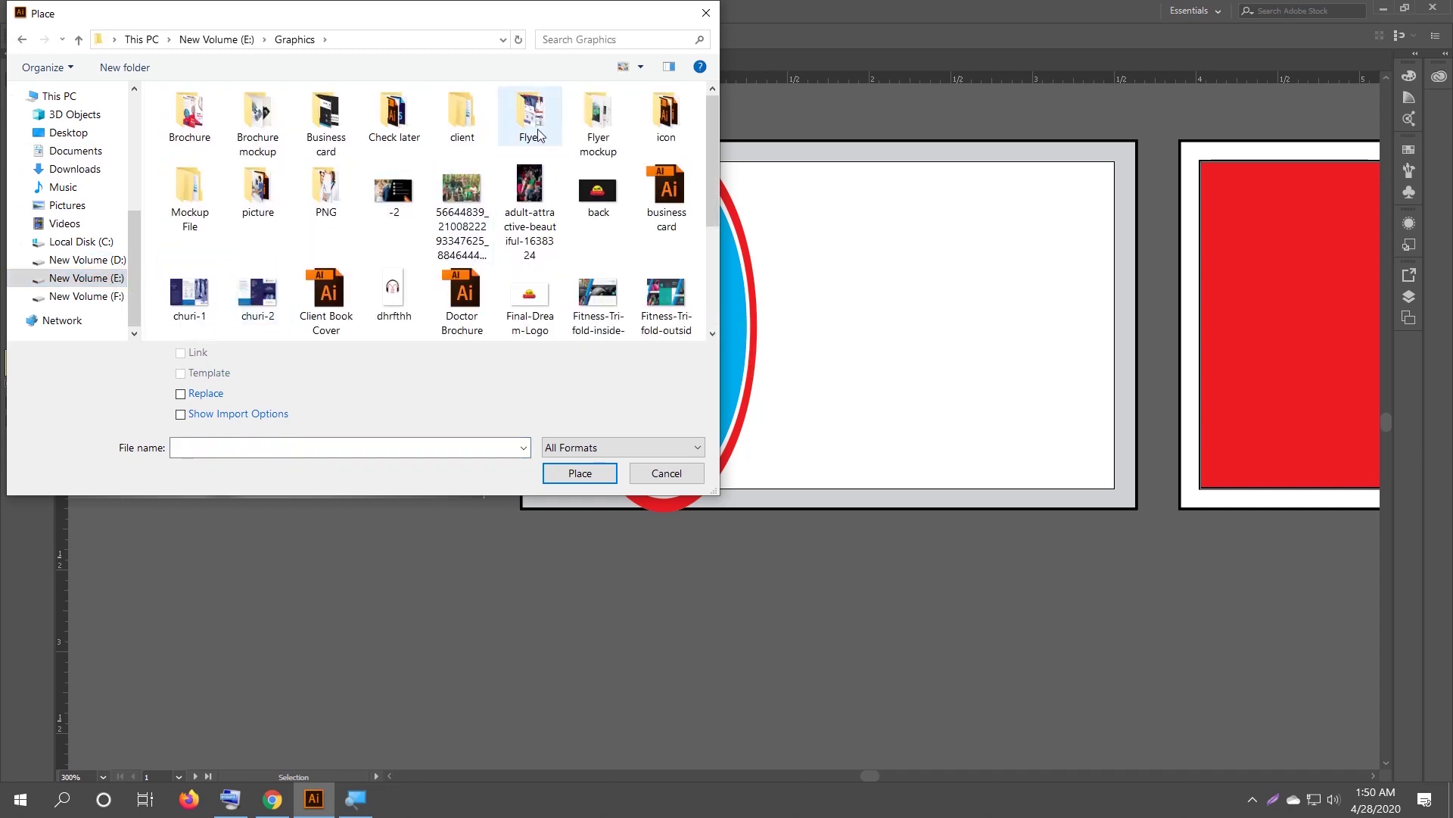
{"action": "left_click", "coordinate": [246, 206]}
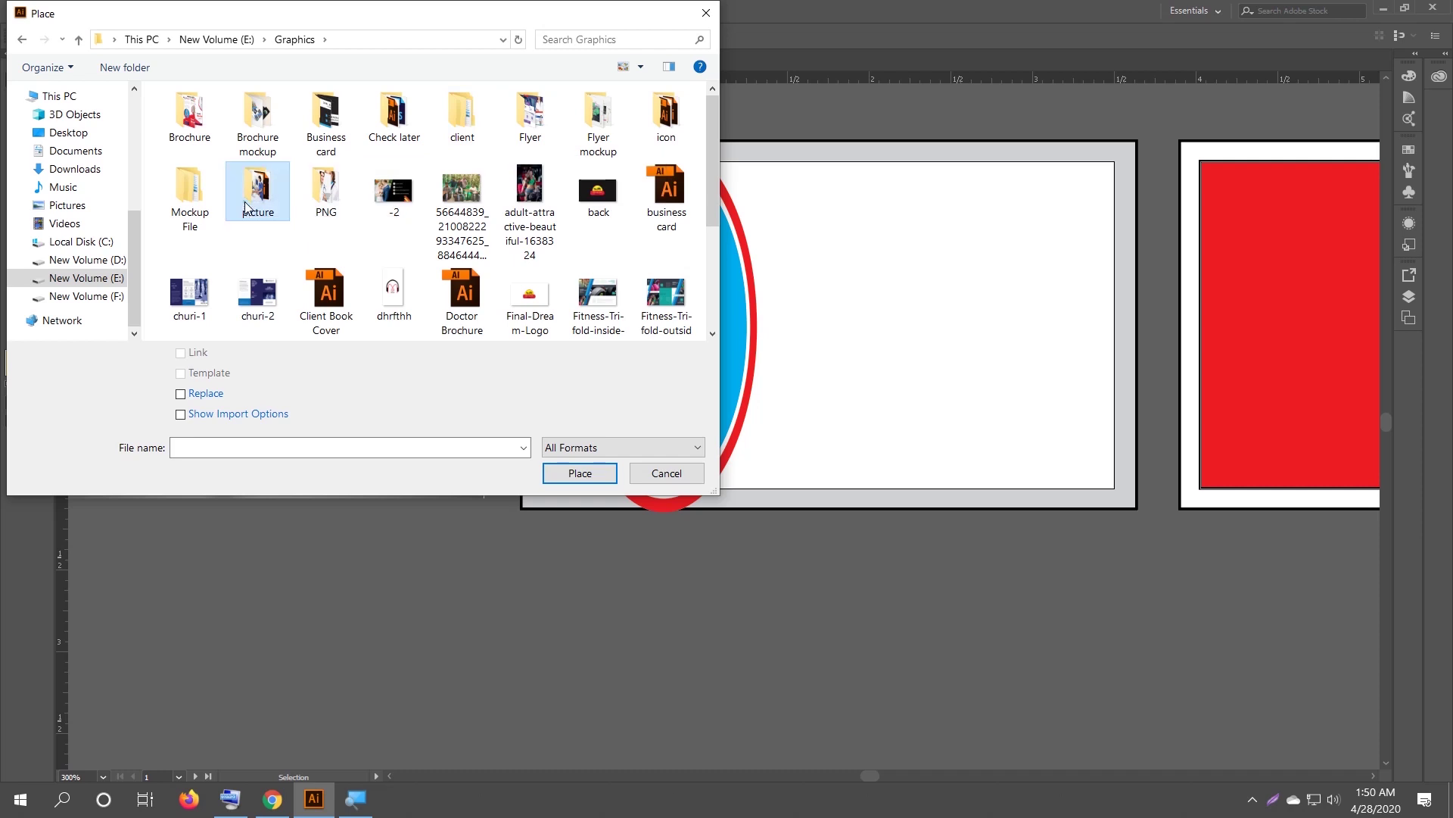
{"action": "double_click", "coordinate": [246, 206]}
Choose the apartment-architecture-building-973226 city photo and confirm placing it.
{"action": "scroll", "coordinate": [454, 257], "scroll_direction": "down", "scroll_amount": 2}
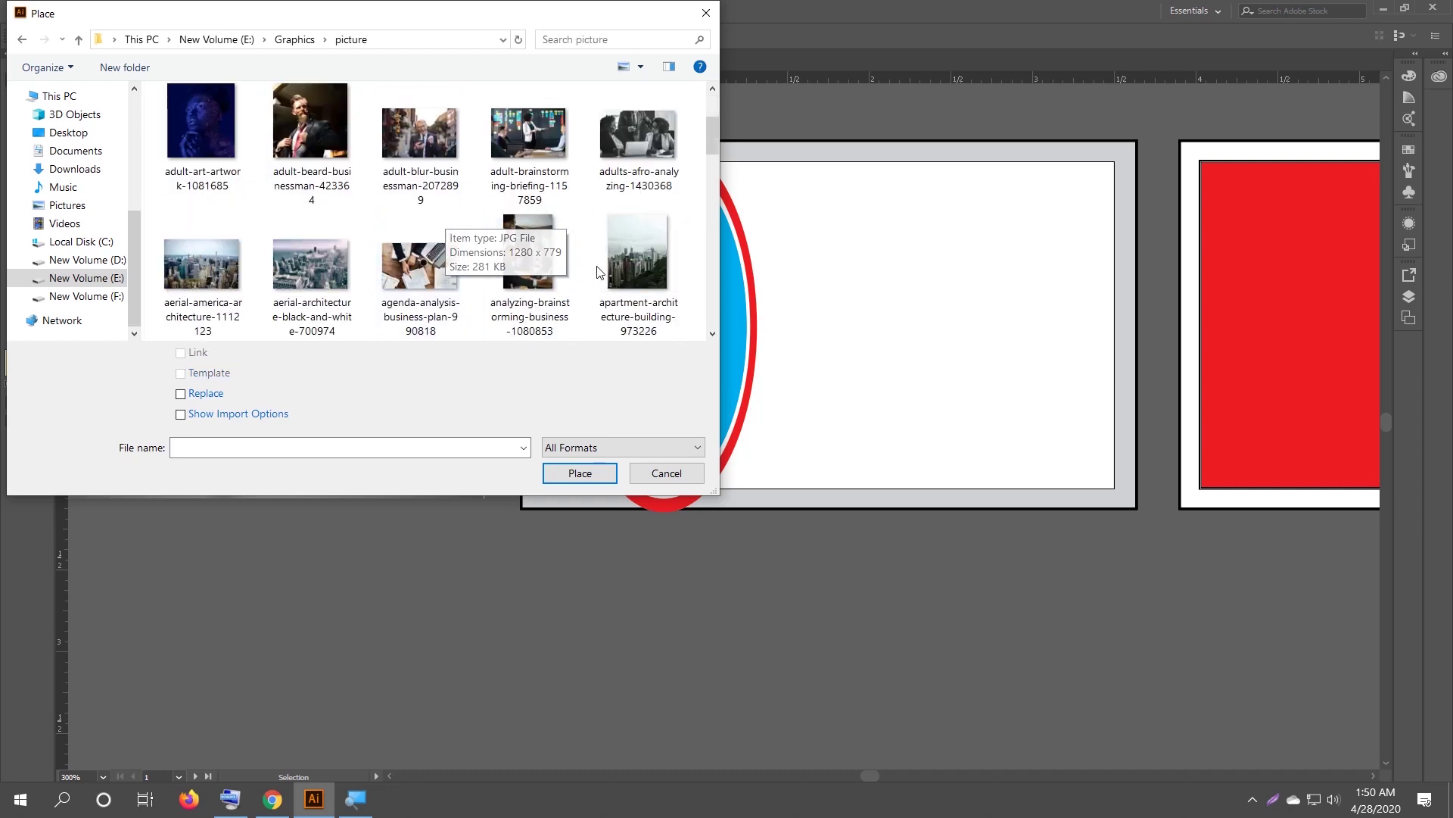
{"action": "scroll", "coordinate": [492, 265], "scroll_direction": "down", "scroll_amount": 2}
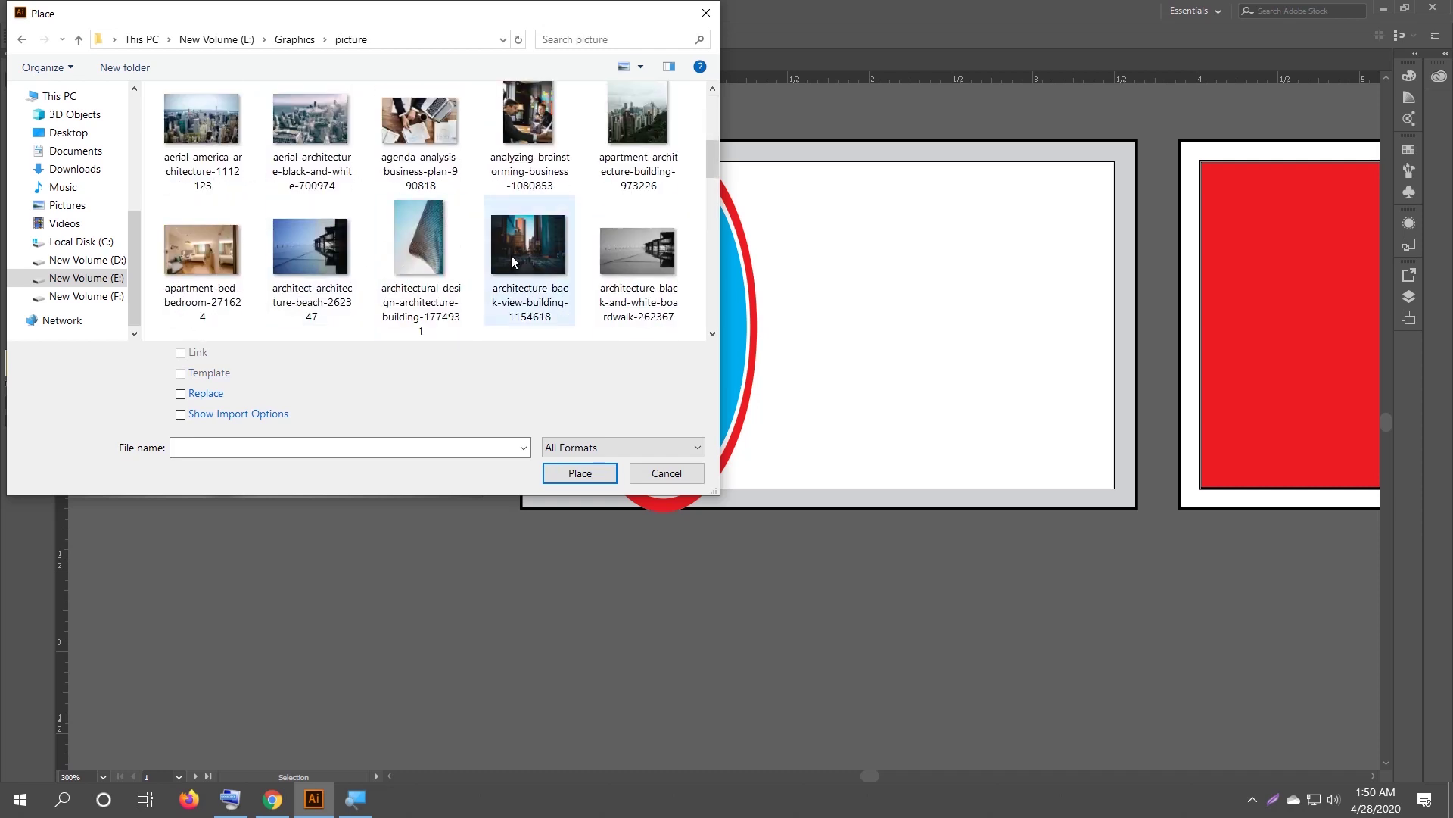
{"action": "scroll", "coordinate": [500, 257], "scroll_direction": "down", "scroll_amount": 5}
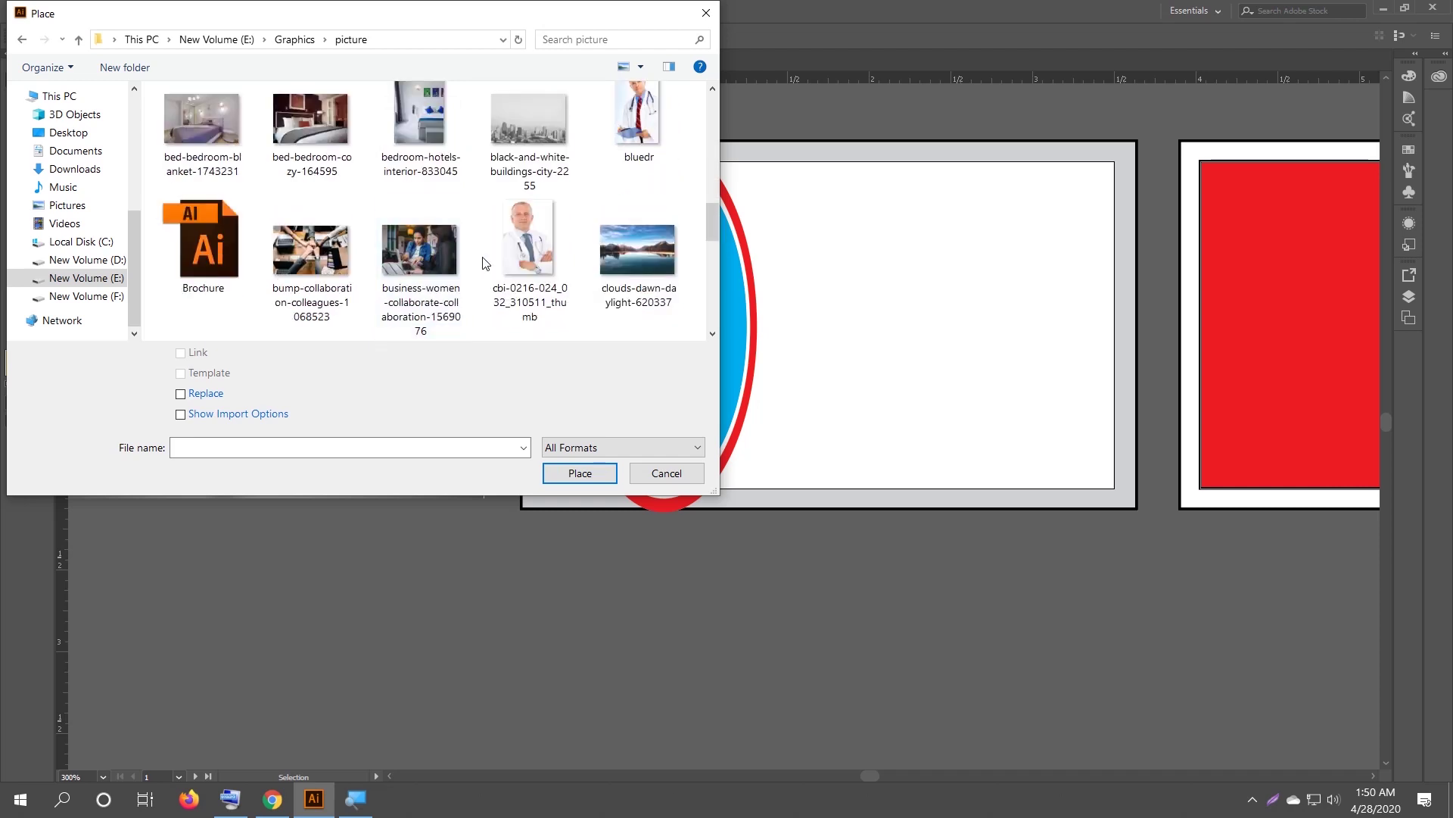
{"action": "scroll", "coordinate": [325, 250], "scroll_direction": "up", "scroll_amount": 6}
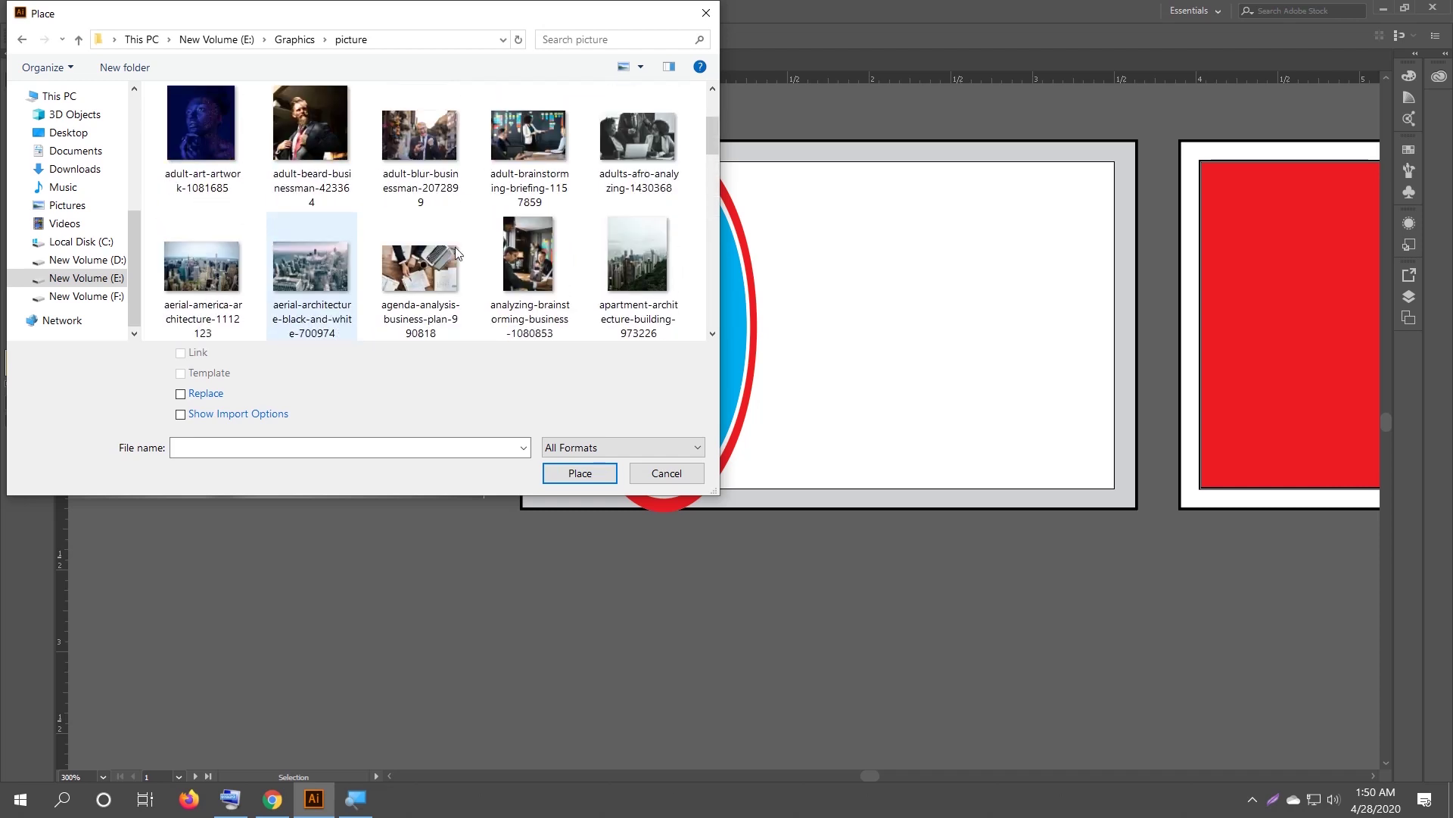
{"action": "scroll", "coordinate": [492, 242], "scroll_direction": "up", "scroll_amount": 2}
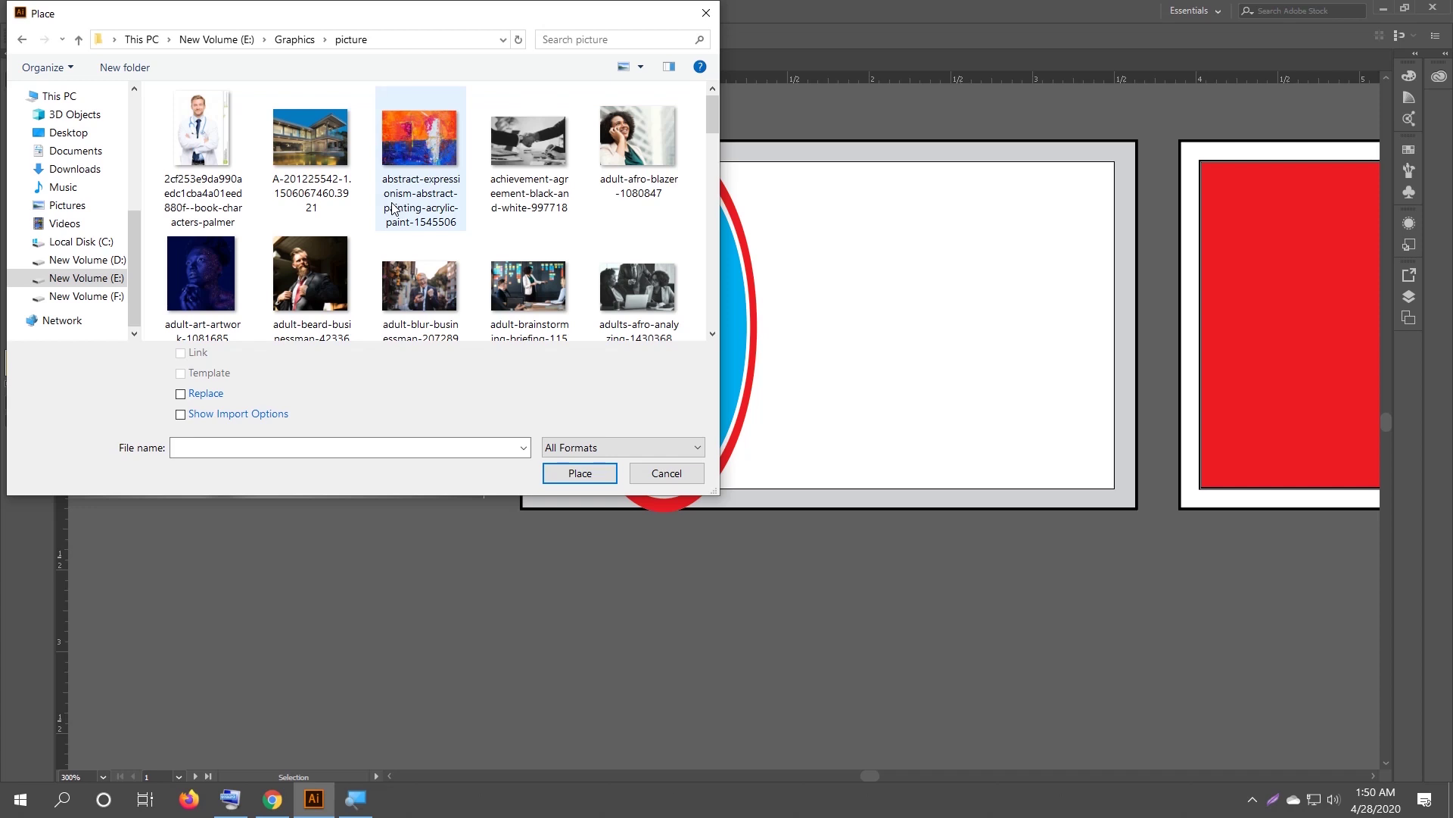
{"action": "scroll", "coordinate": [391, 205], "scroll_direction": "down", "scroll_amount": 2}
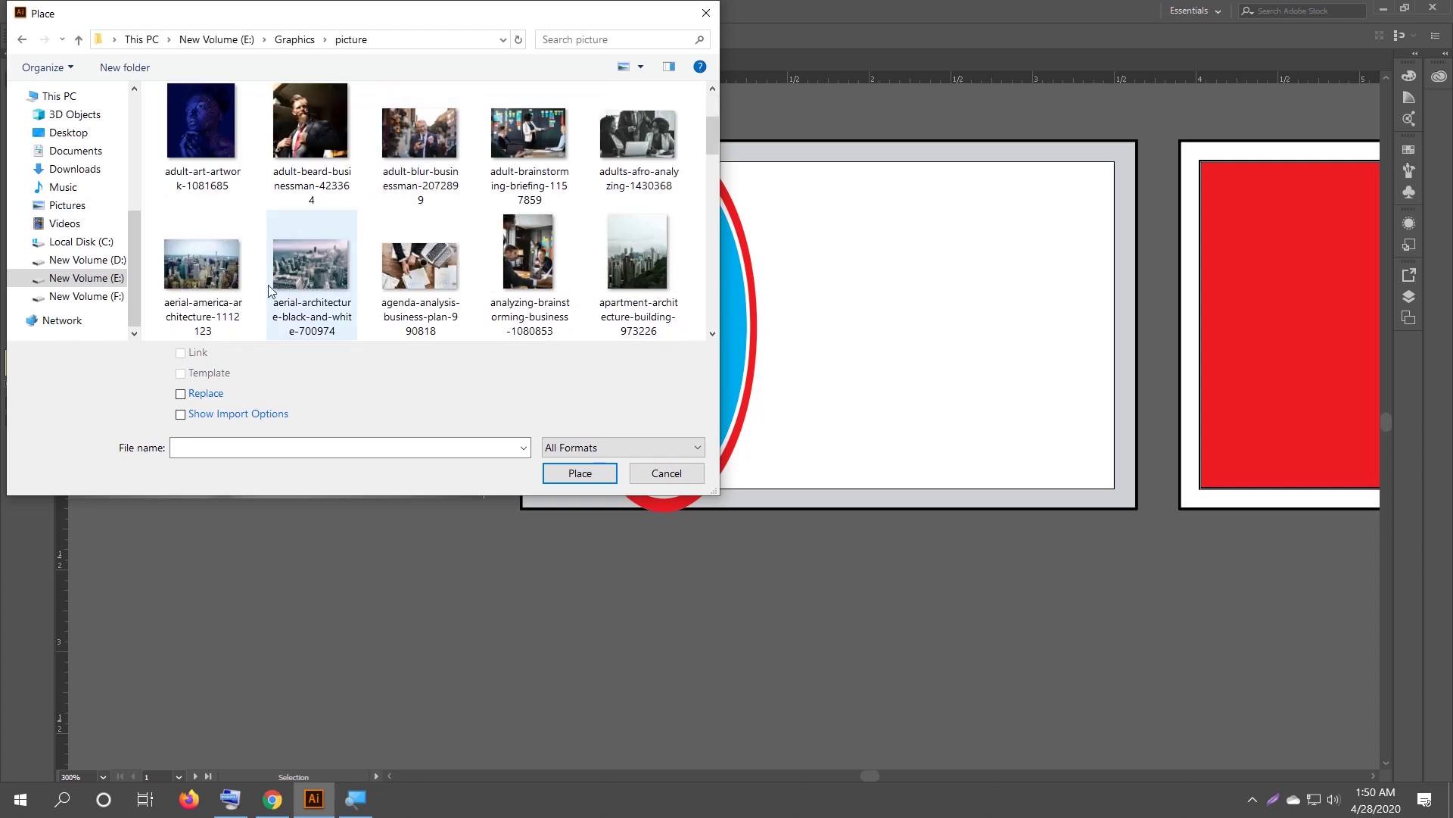
{"action": "left_click", "coordinate": [616, 252]}
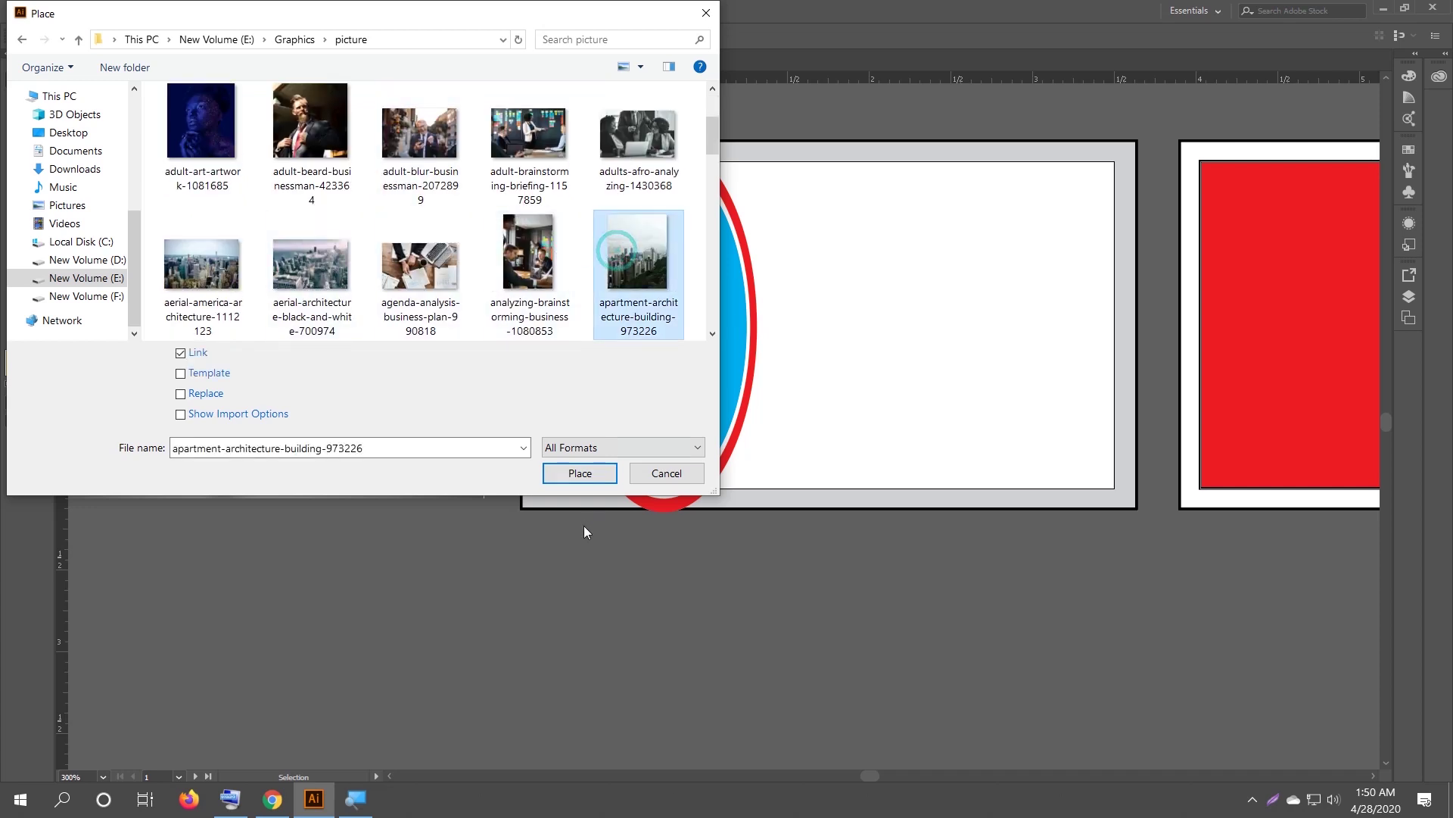
{"action": "left_click", "coordinate": [569, 473]}
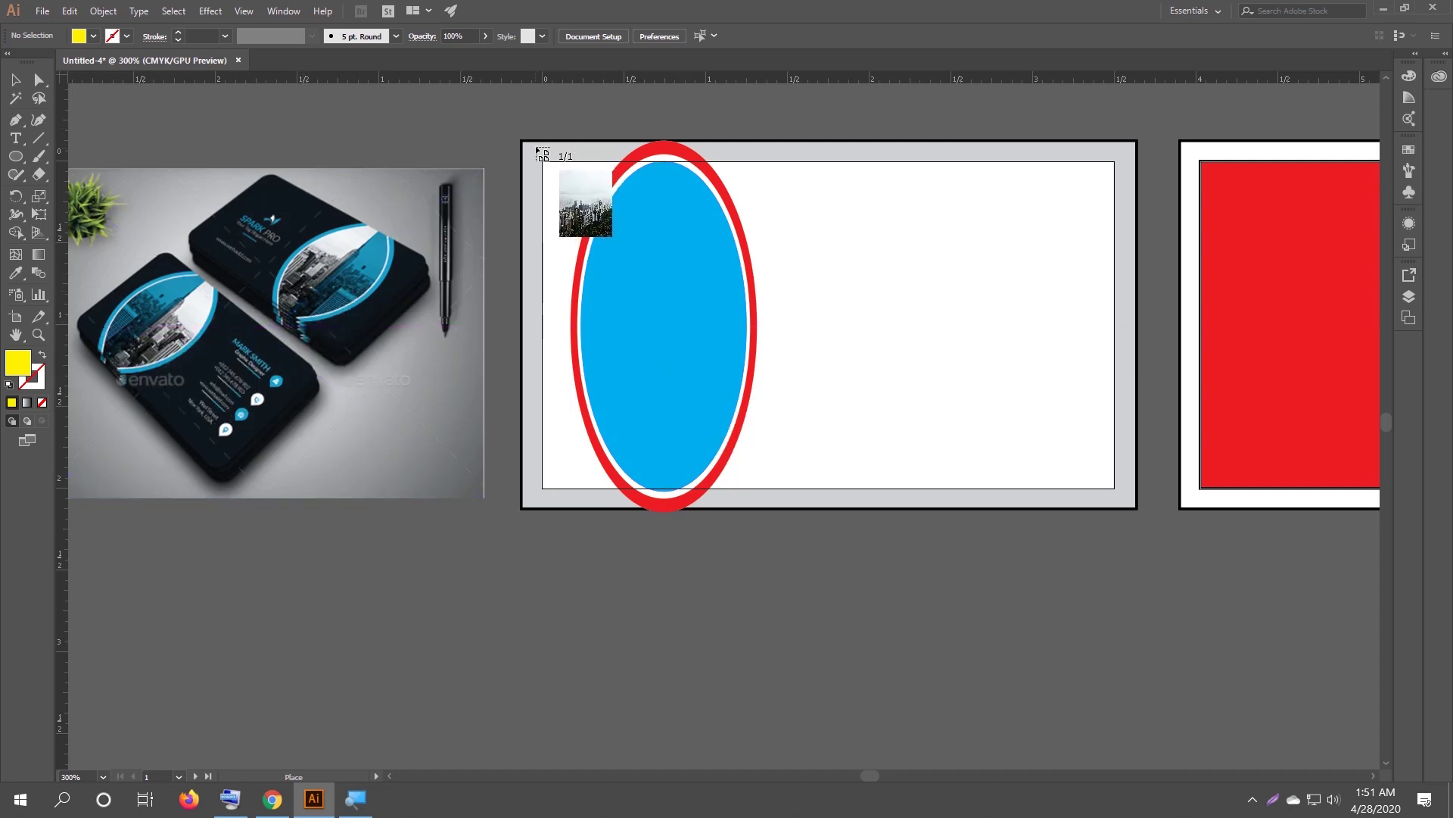
Frame the photo from the card's top-left corner and move it right of the blue oval.
{"action": "left_click_drag", "start_coordinate": [534, 129], "coordinate": [898, 539]}
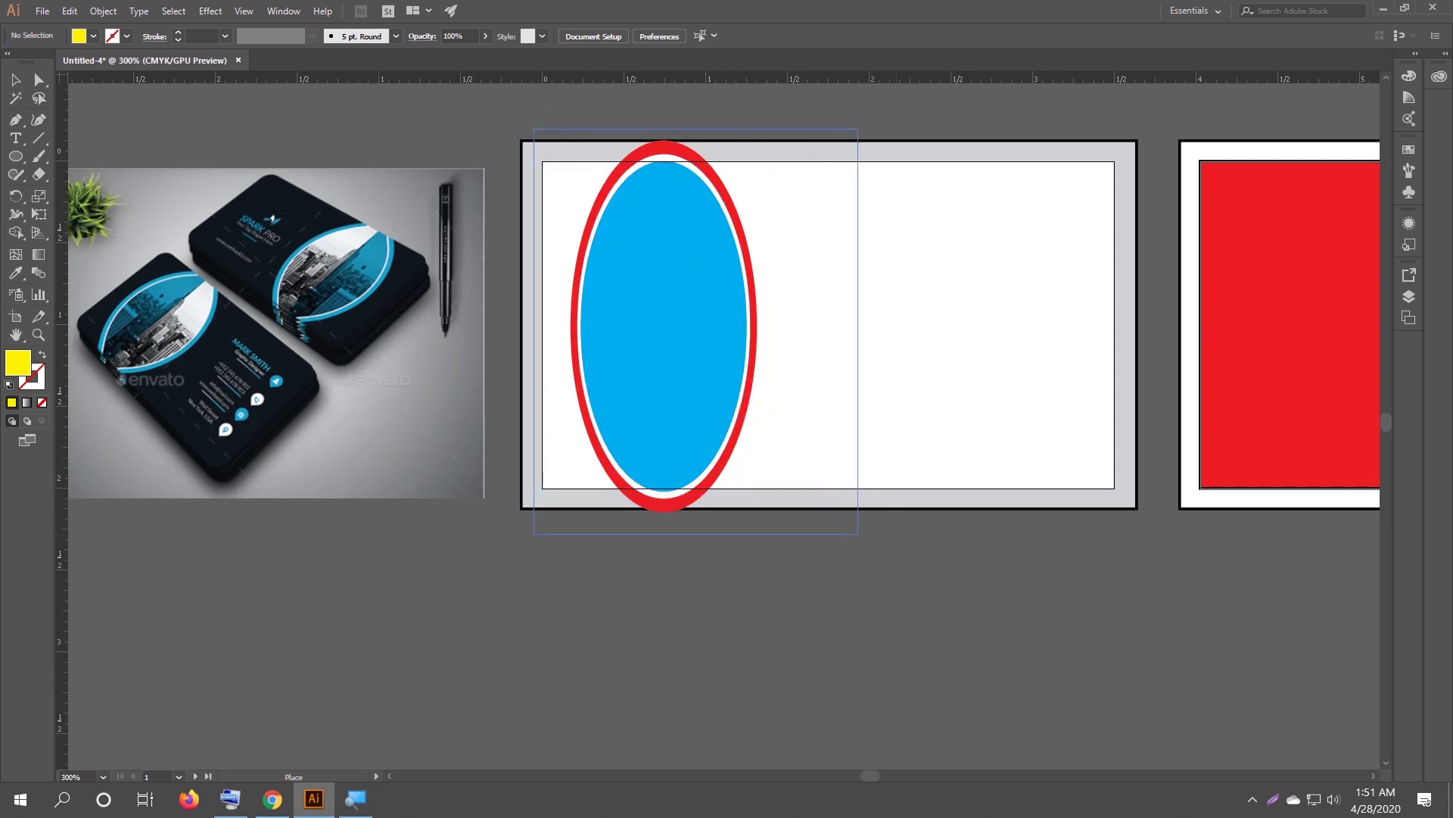
{"action": "left_click", "coordinate": [689, 615]}
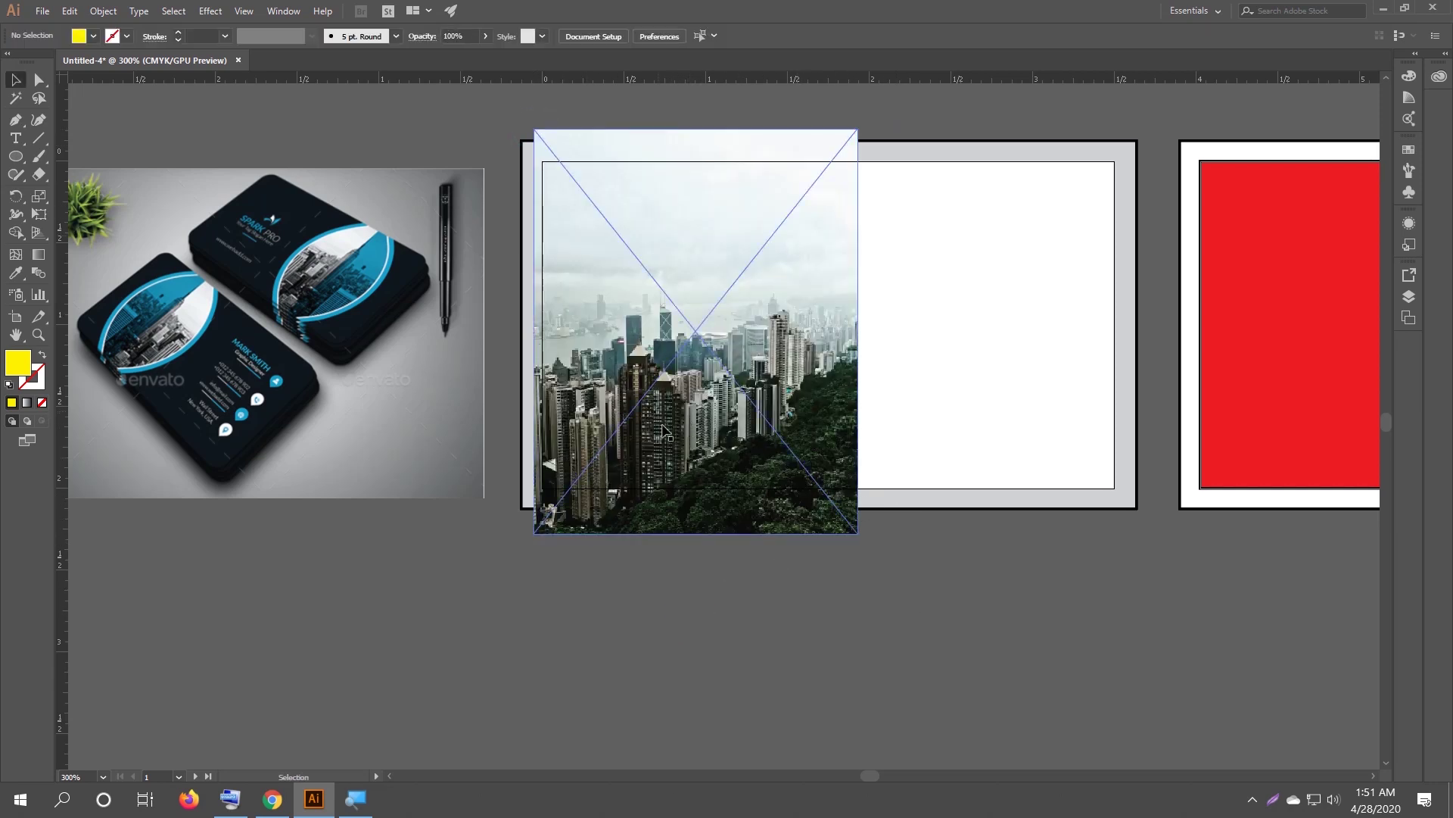
{"action": "left_click_drag", "start_coordinate": [667, 417], "coordinate": [936, 412]}
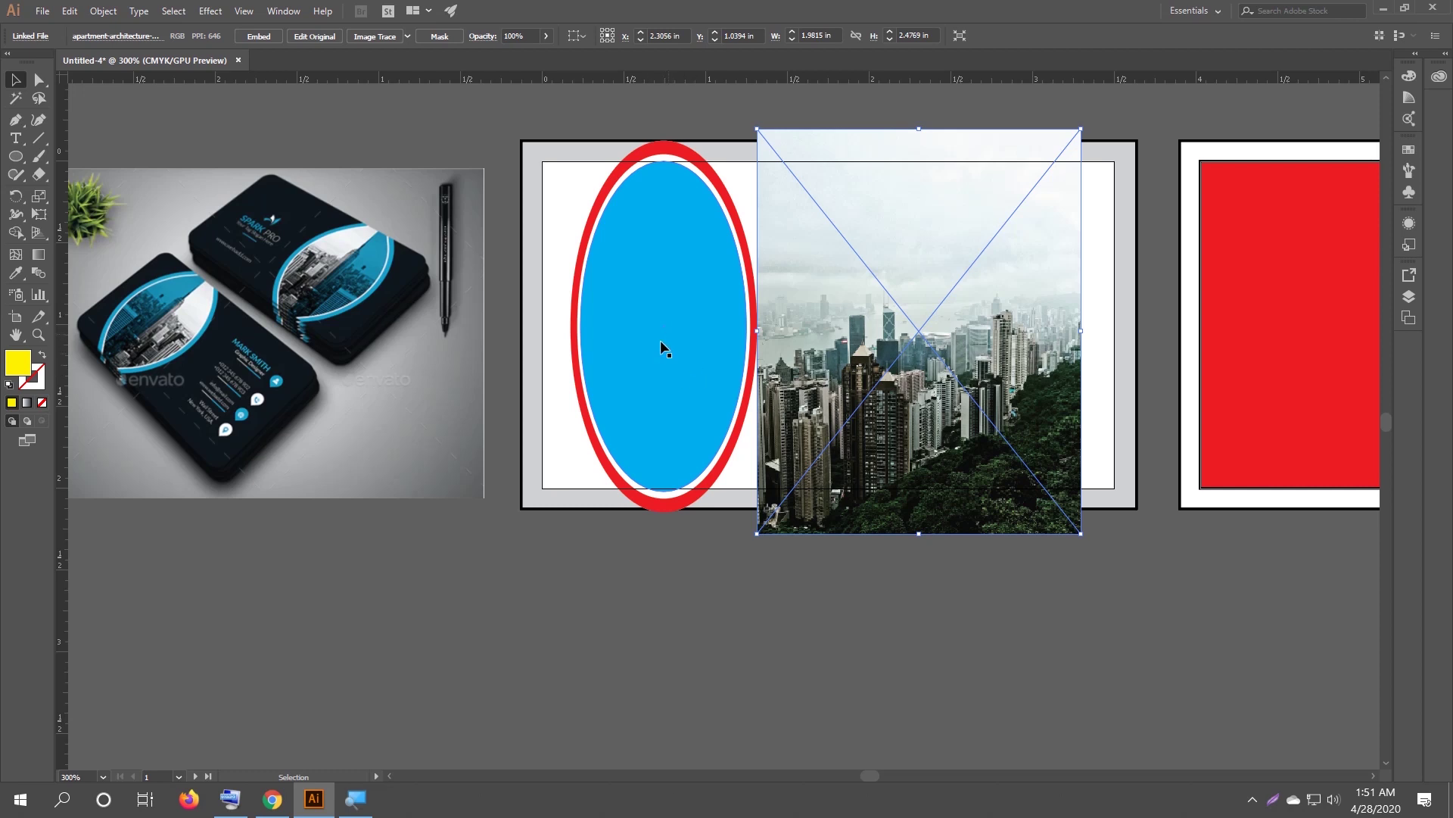
{"action": "left_click", "coordinate": [667, 287]}
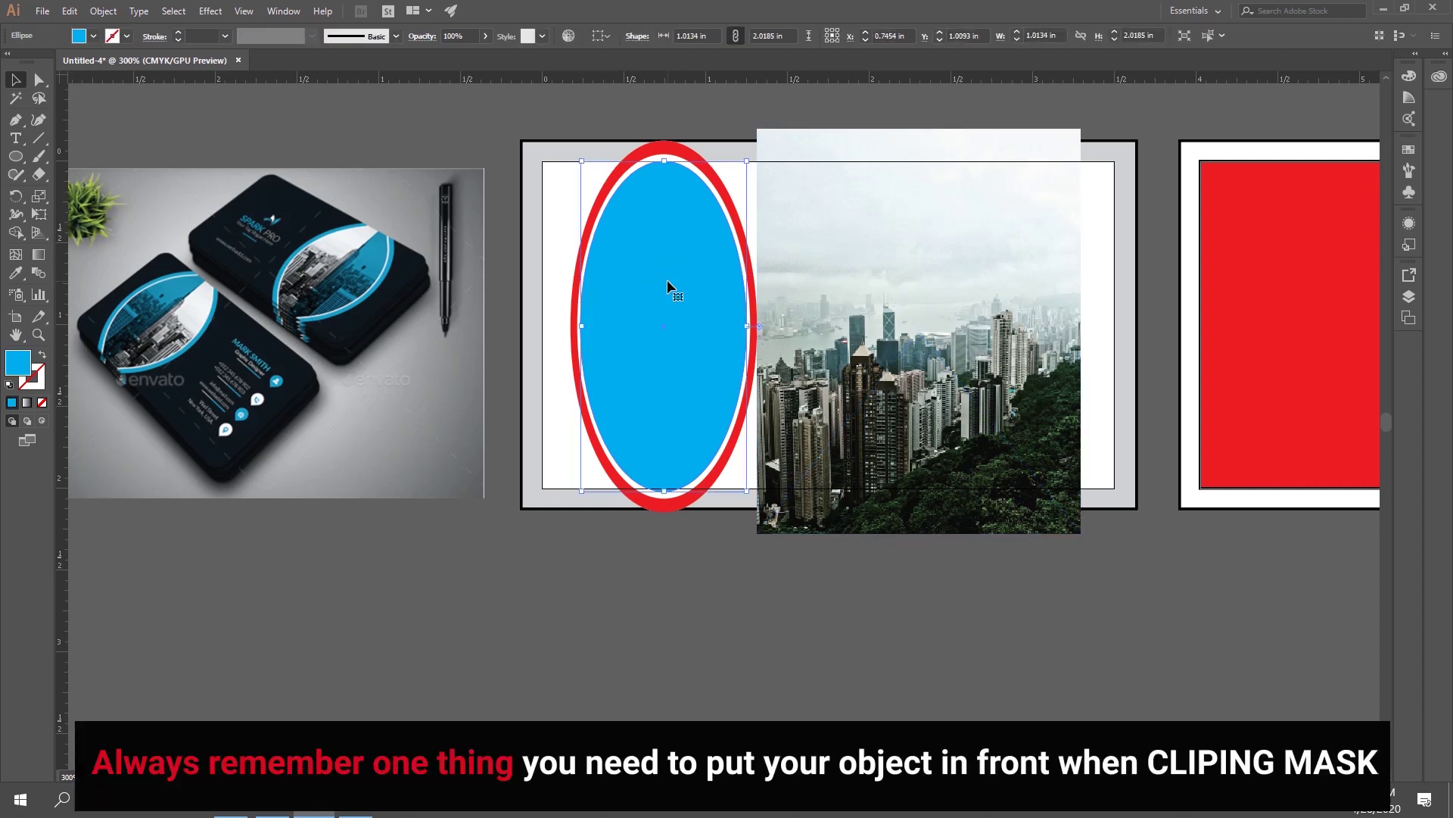
{"action": "right_click", "coordinate": [666, 279]}
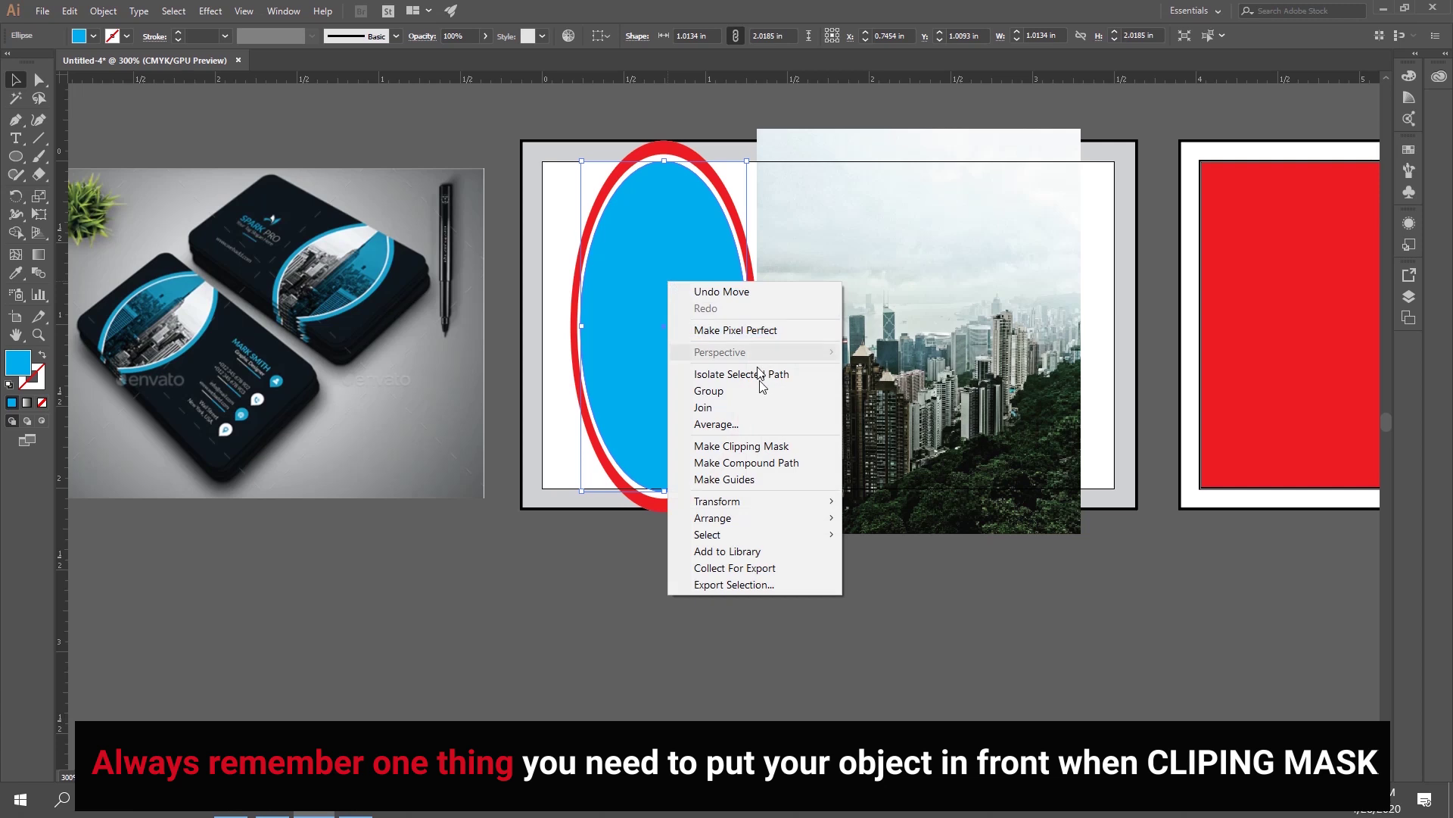
Bring the blue oval to the front, slide the city photo behind it, and select both.
{"action": "mouse_move", "coordinate": [770, 517]}
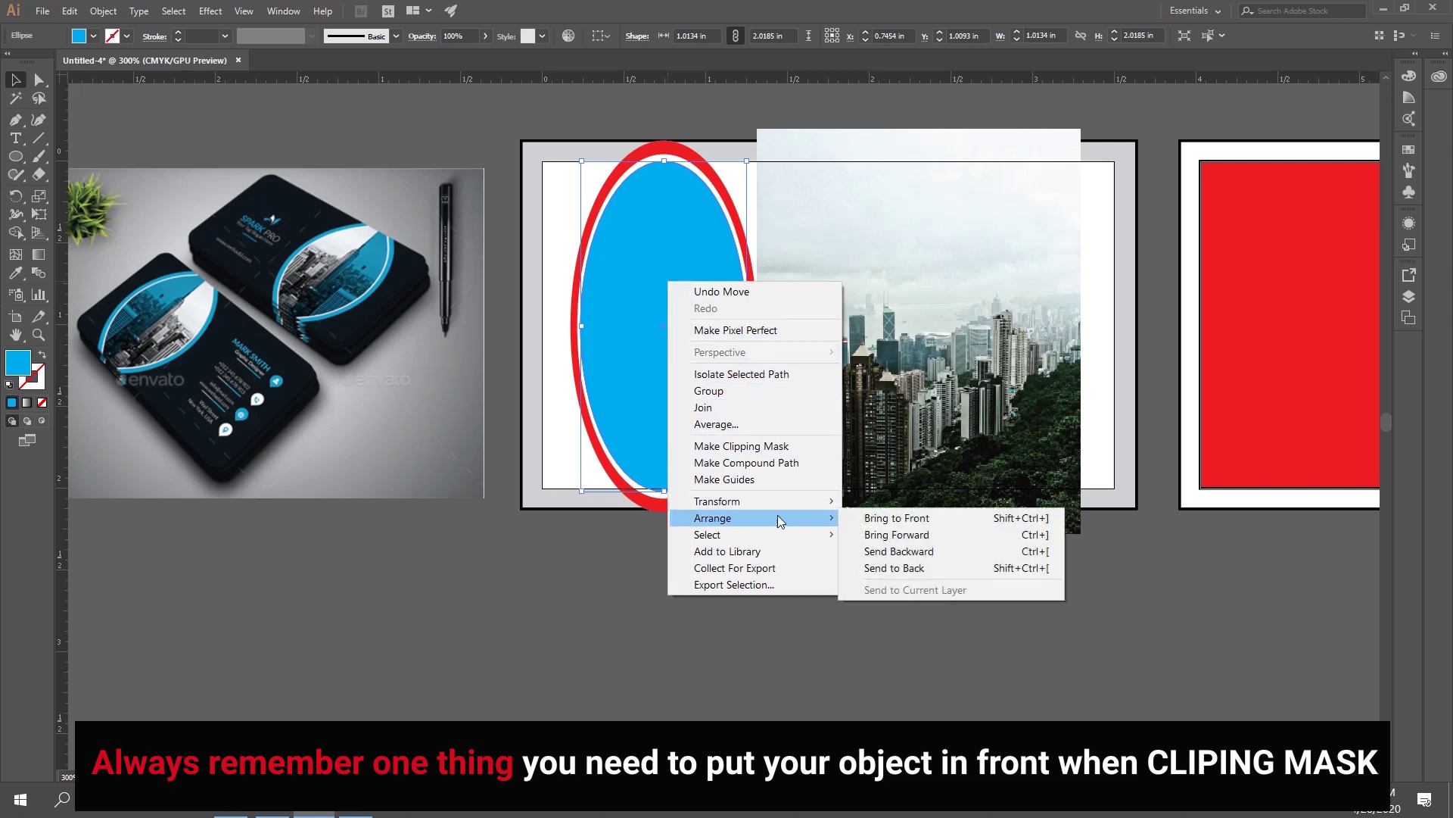
{"action": "left_click", "coordinate": [897, 524]}
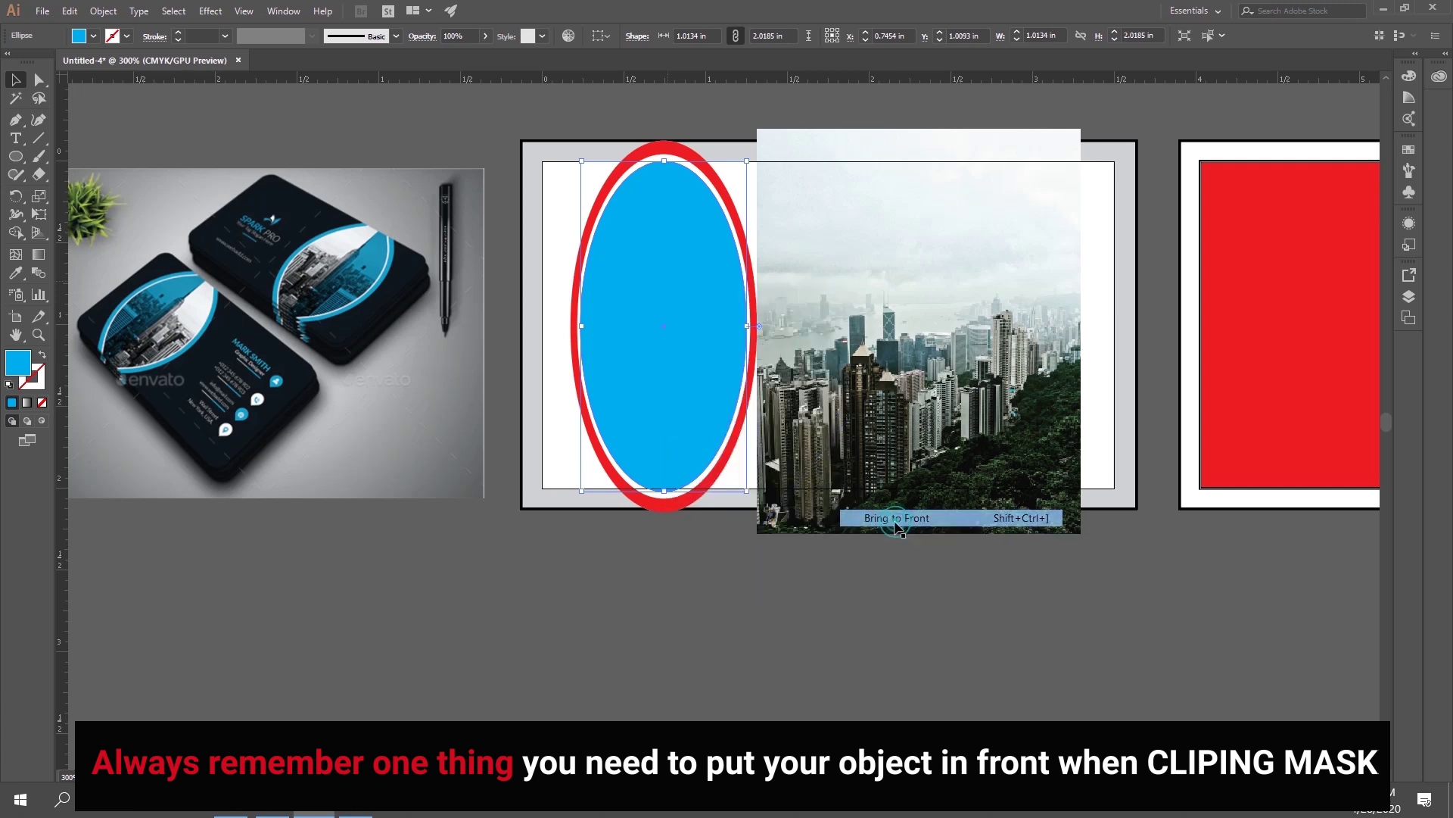
{"action": "left_click_drag", "start_coordinate": [895, 401], "coordinate": [716, 401]}
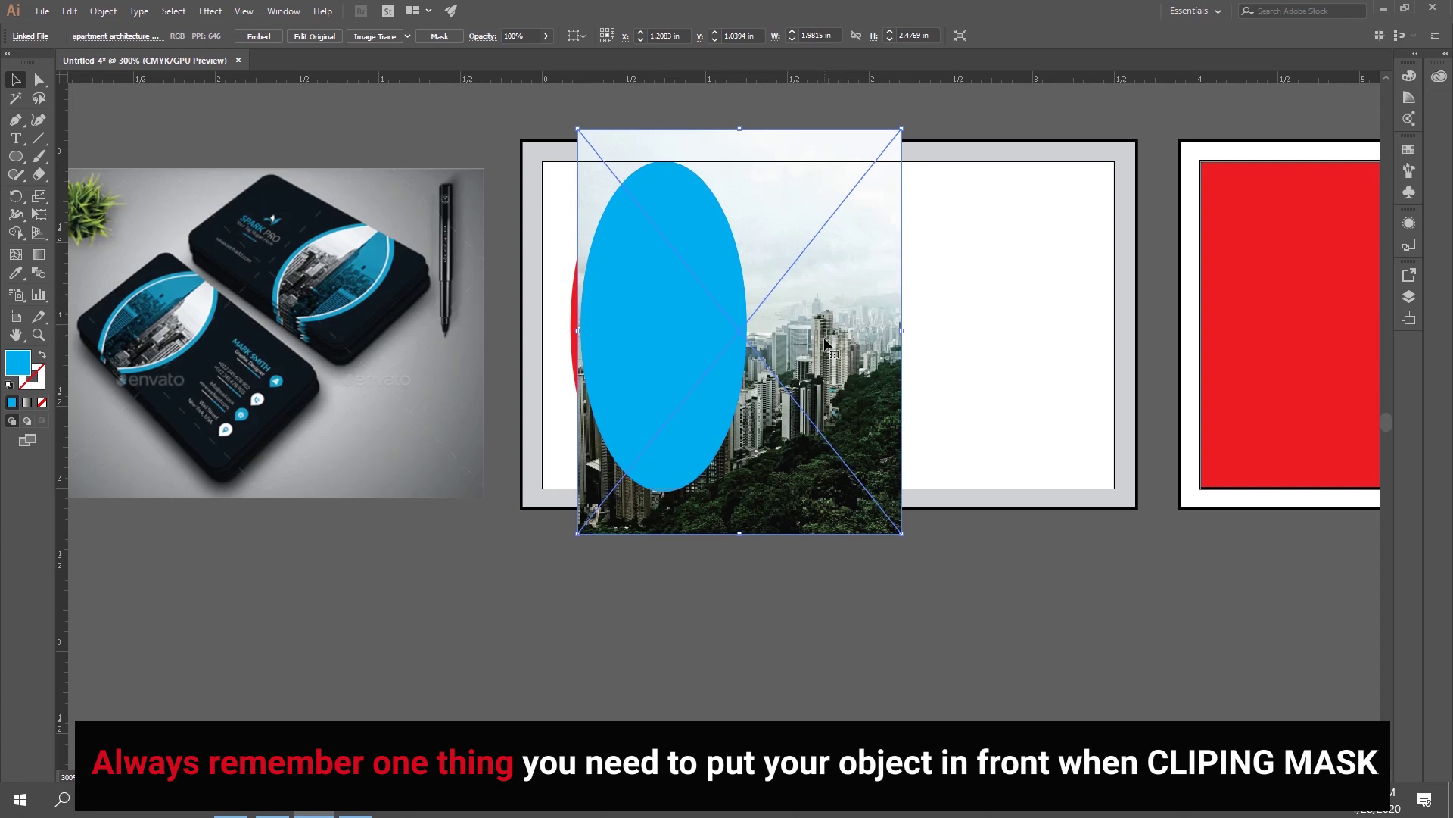
{"action": "left_click", "coordinate": [838, 594]}
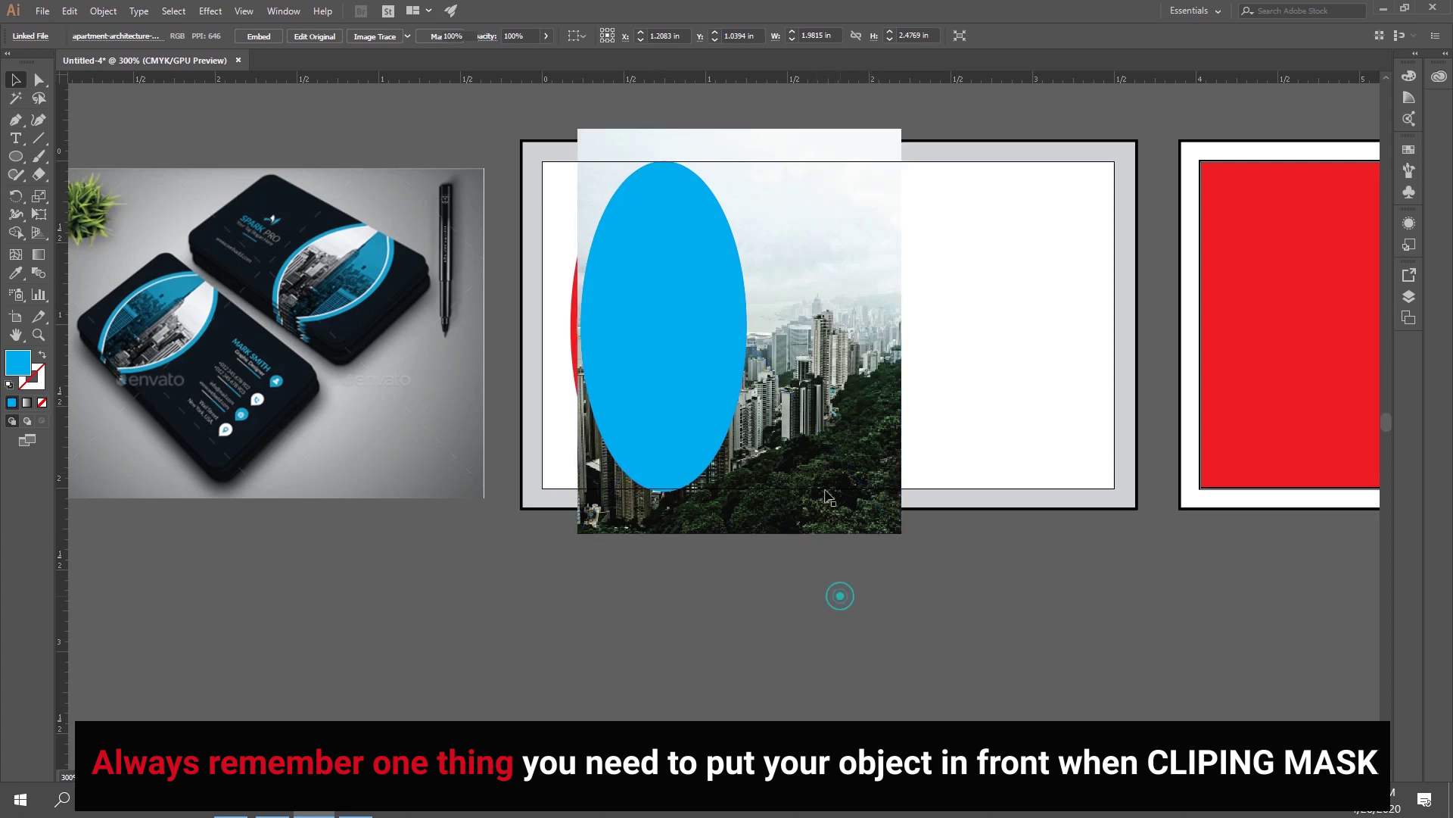
{"action": "left_click", "coordinate": [836, 336]}
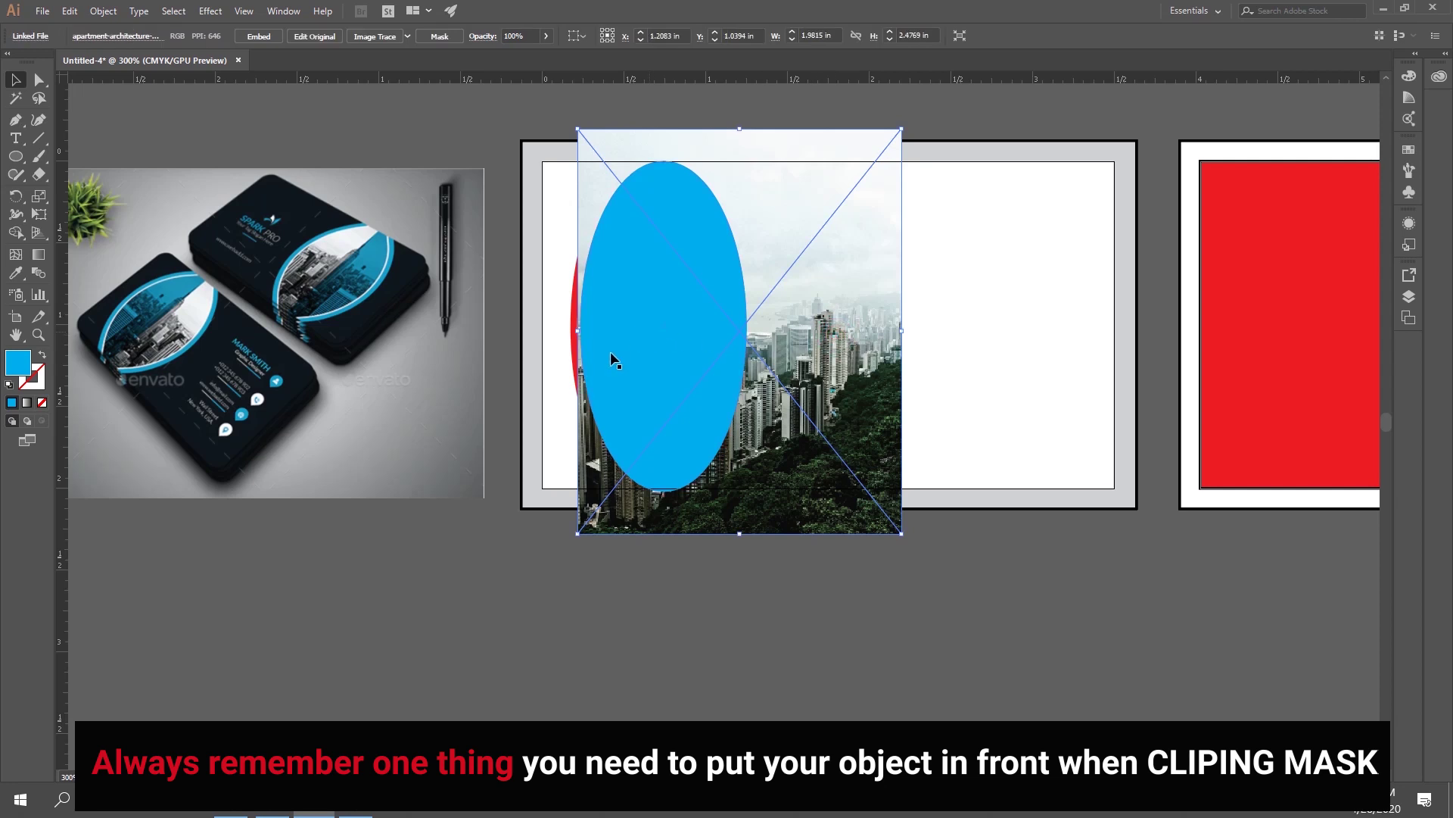
{"action": "left_click", "coordinate": [650, 338], "text": "shift"}
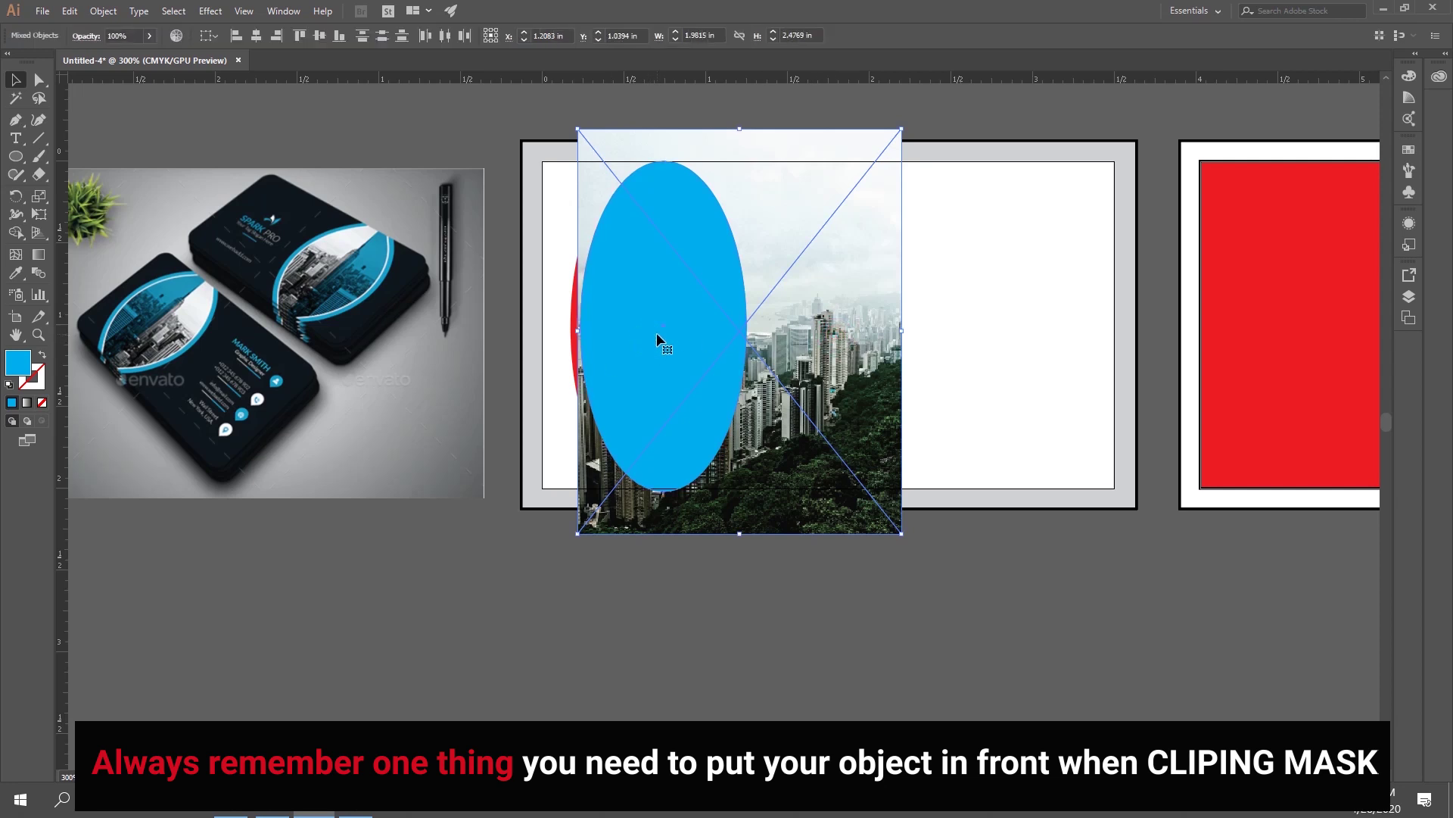
{"action": "right_click", "coordinate": [656, 333]}
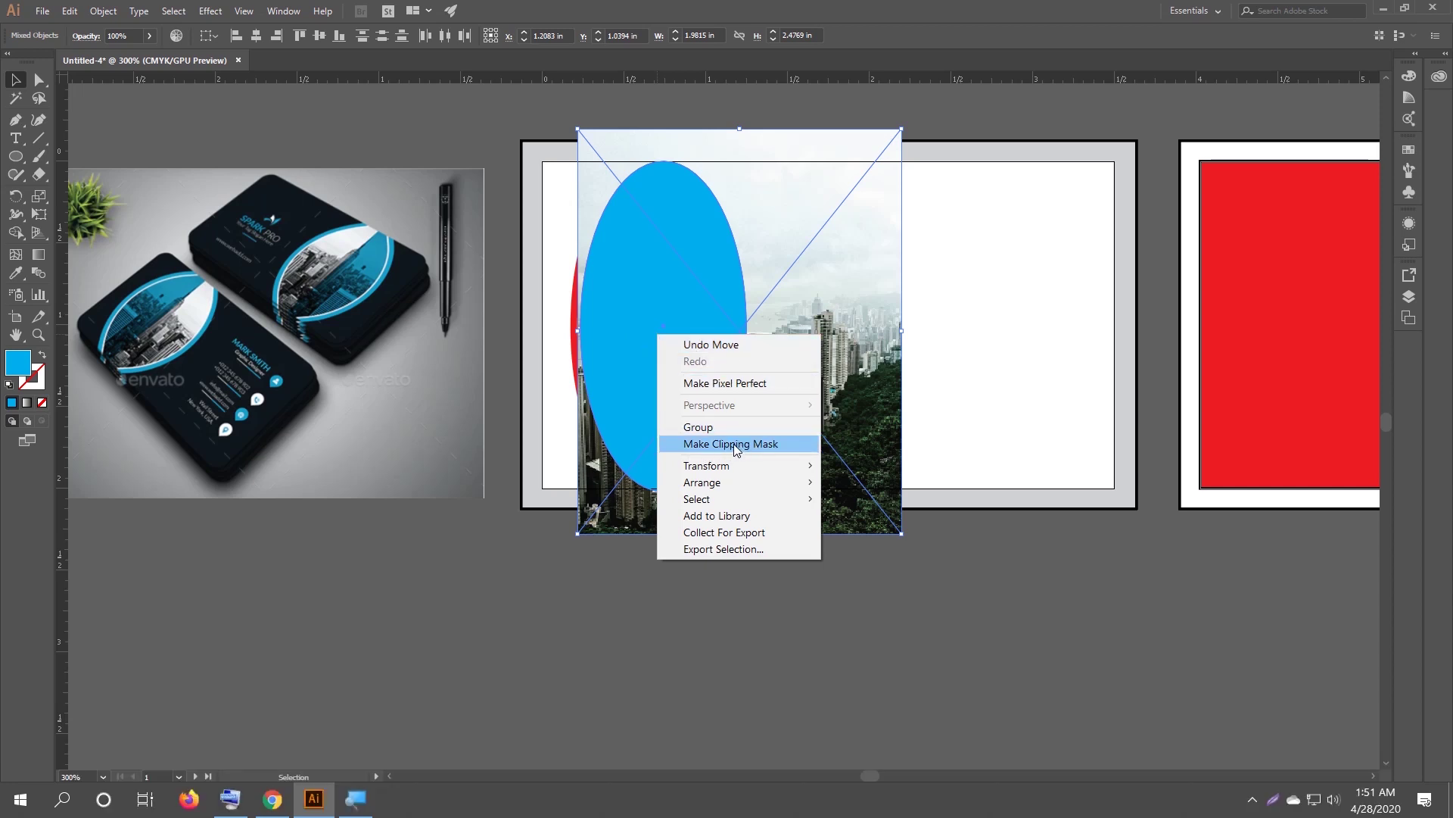
Clip the city photo to the oval, then enlarge and raise the photo inside the clip group.
{"action": "left_click", "coordinate": [733, 444]}
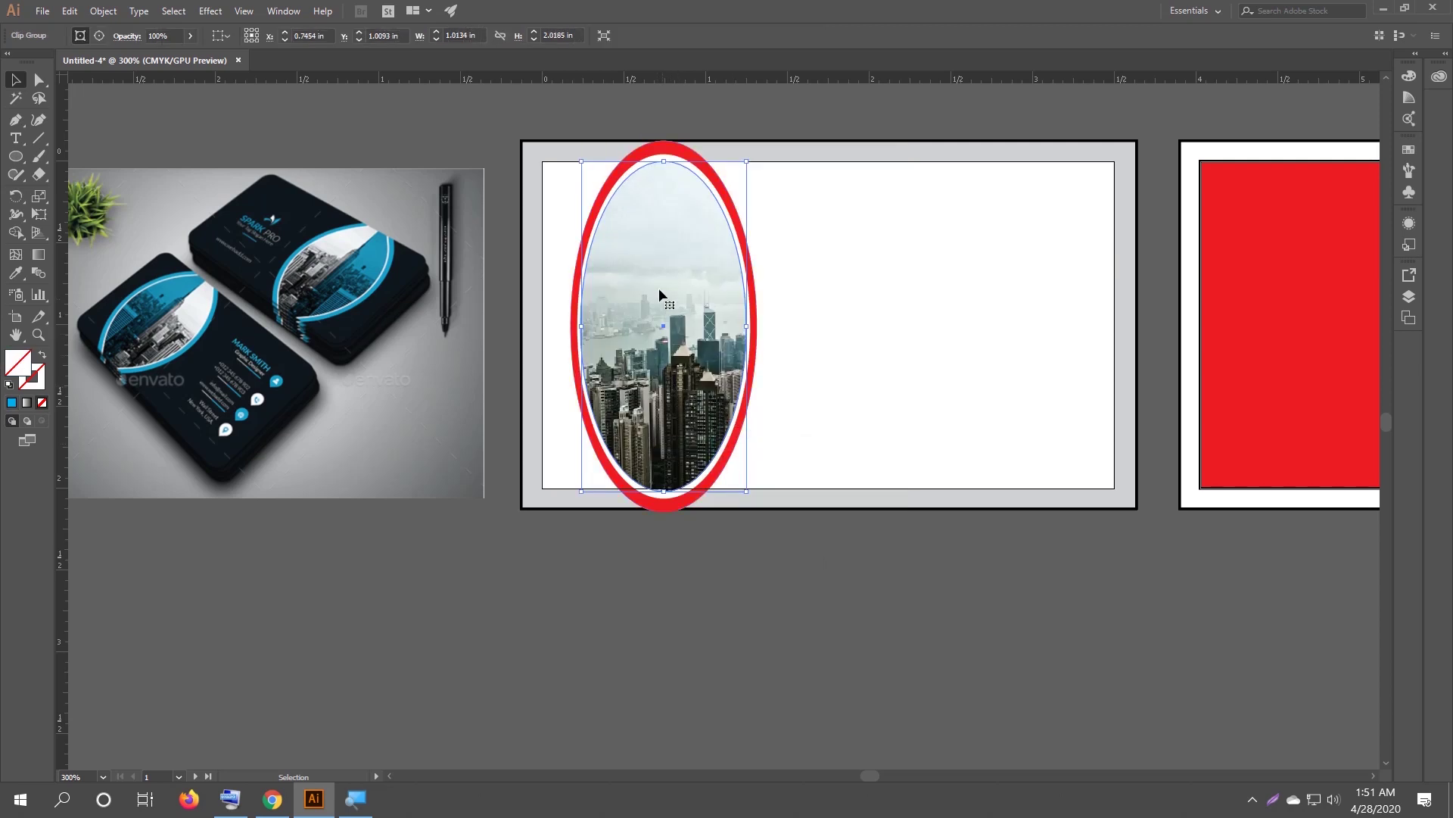
{"action": "left_click", "coordinate": [656, 552]}
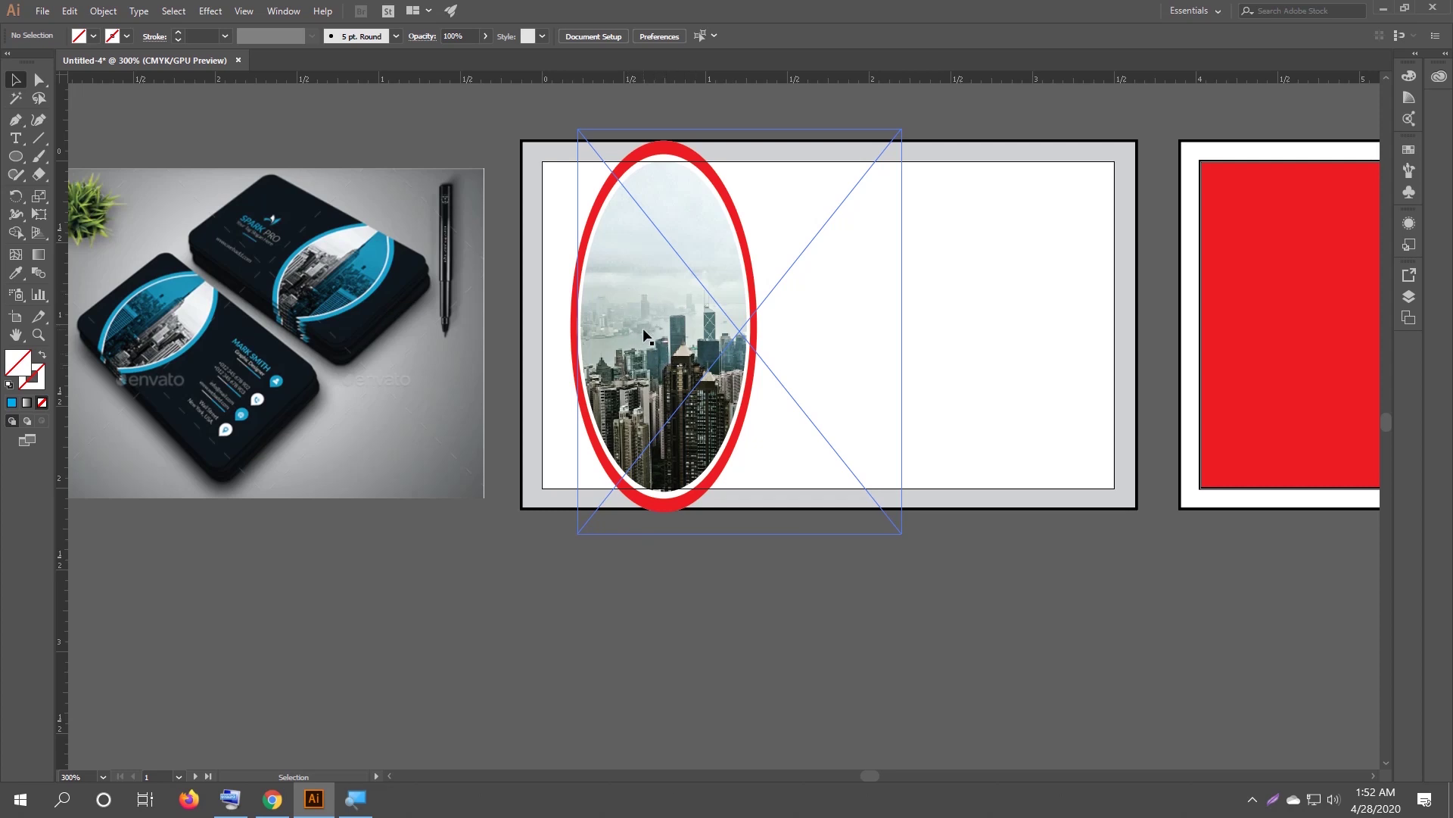
{"action": "double_click", "coordinate": [643, 331]}
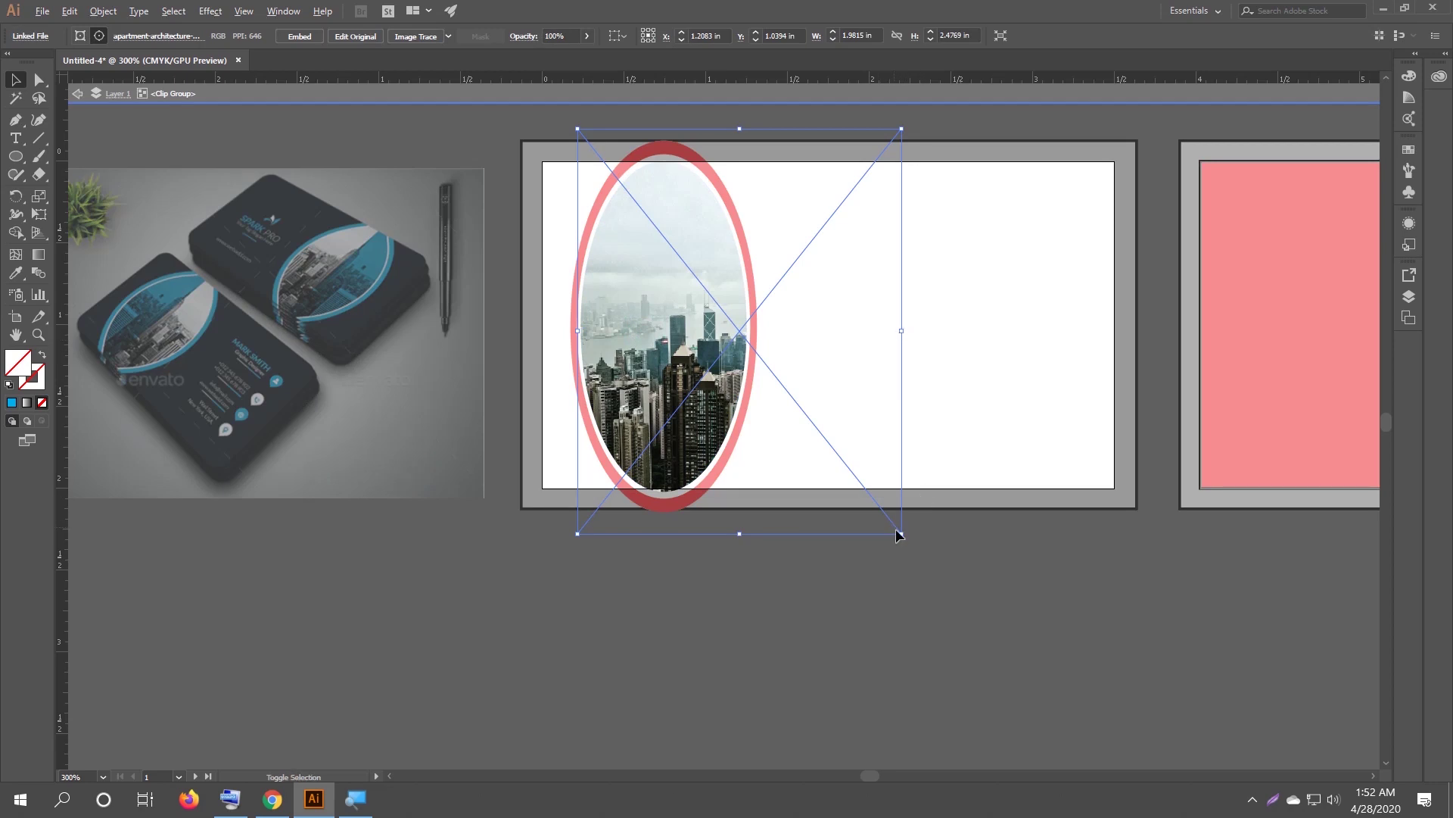
{"action": "left_click_drag", "start_coordinate": [901, 534], "coordinate": [939, 582]}
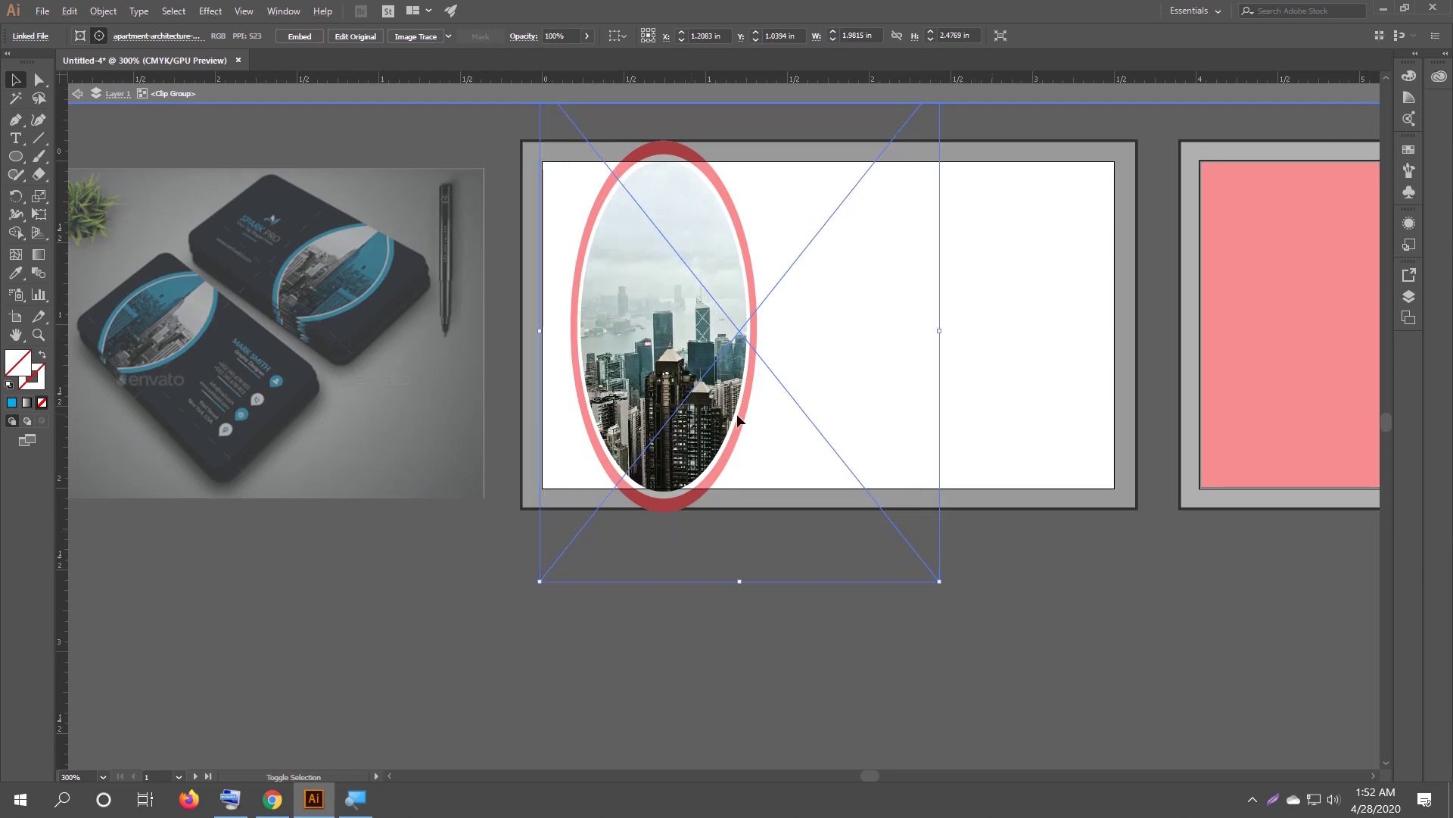
{"action": "left_click_drag", "start_coordinate": [682, 332], "coordinate": [682, 295]}
{"action": "double_click", "coordinate": [698, 588]}
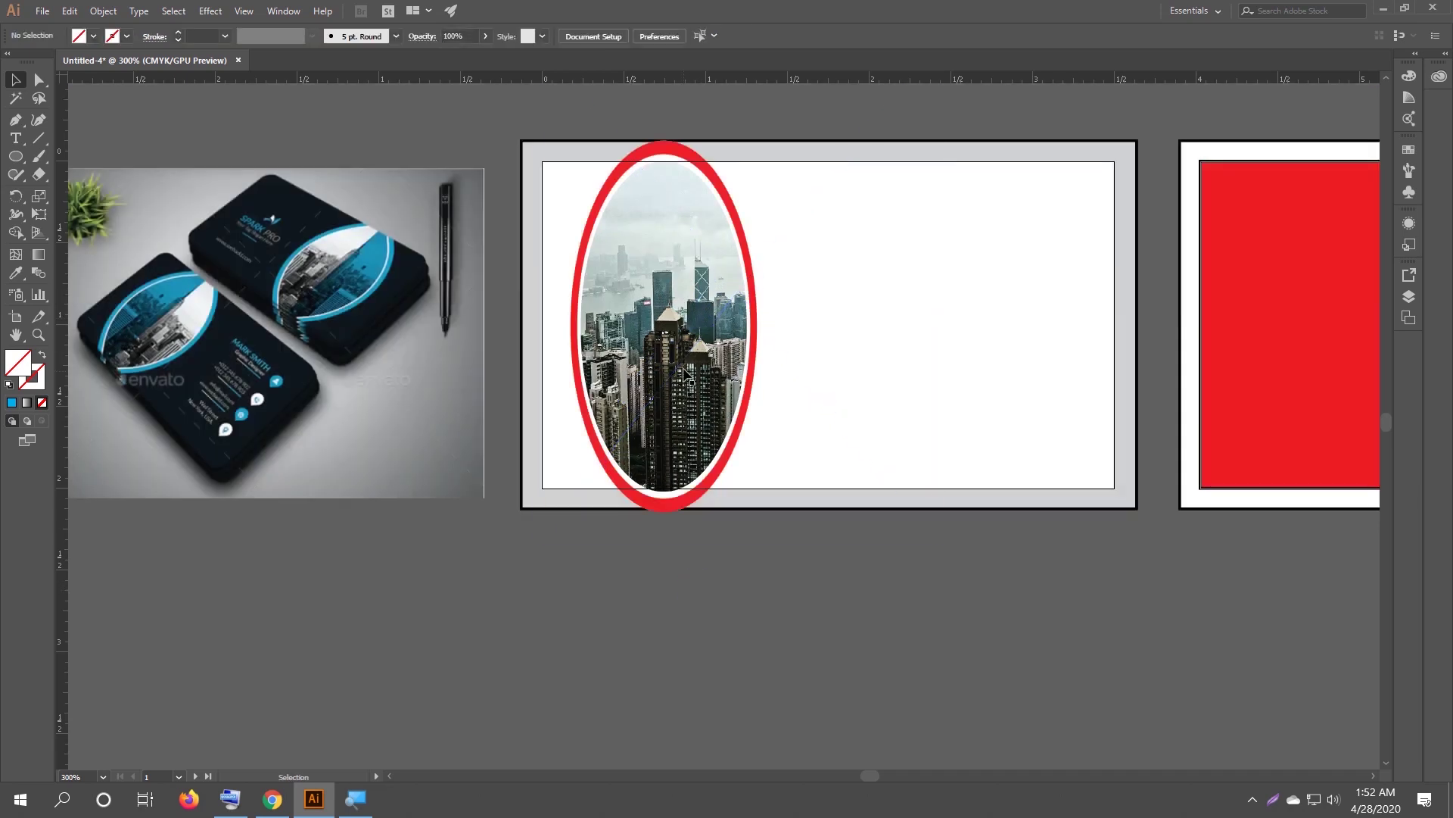
{"action": "left_click", "coordinate": [661, 325]}
{"action": "right_click", "coordinate": [661, 325]}
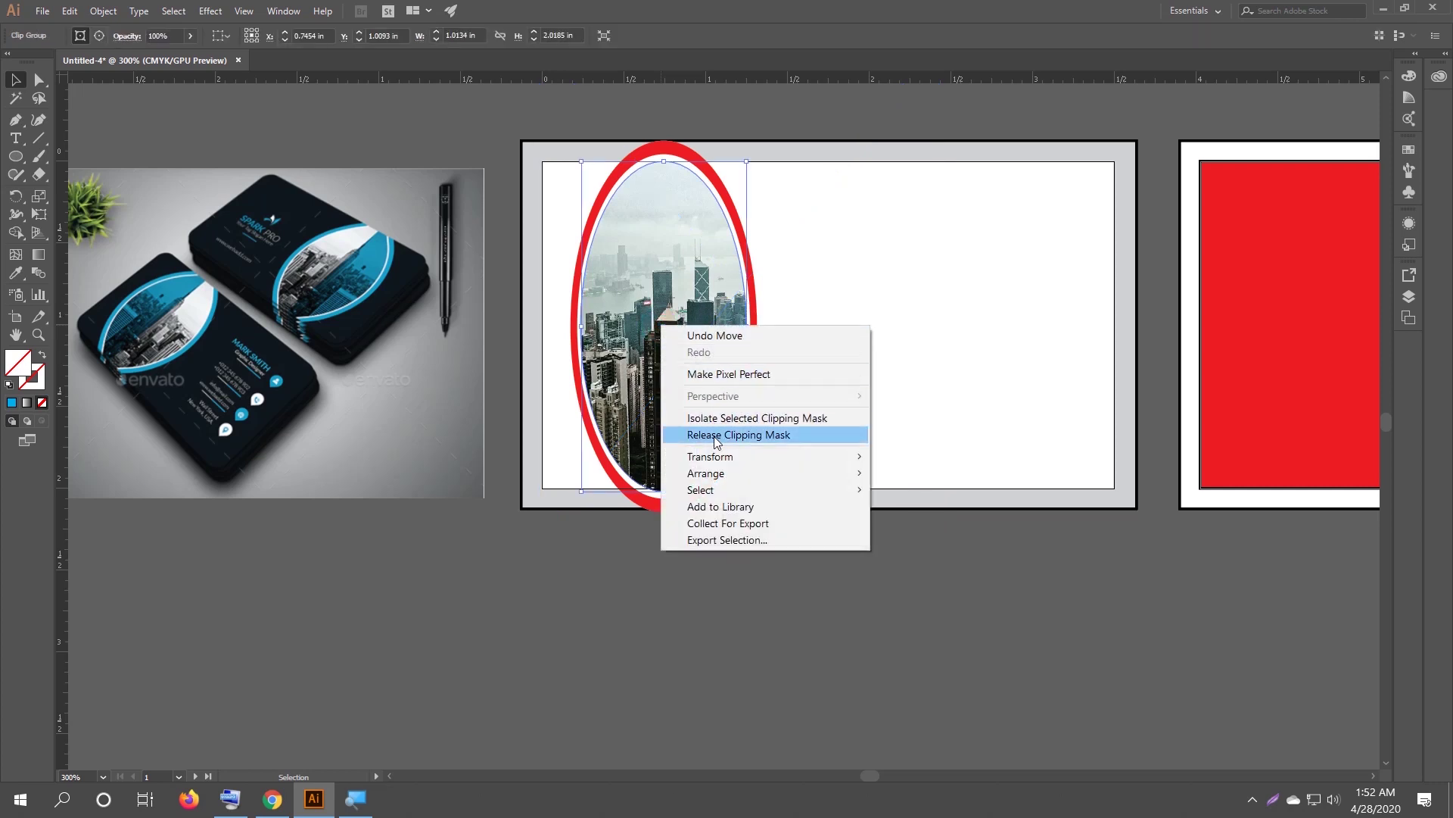
{"action": "left_click", "coordinate": [738, 435]}
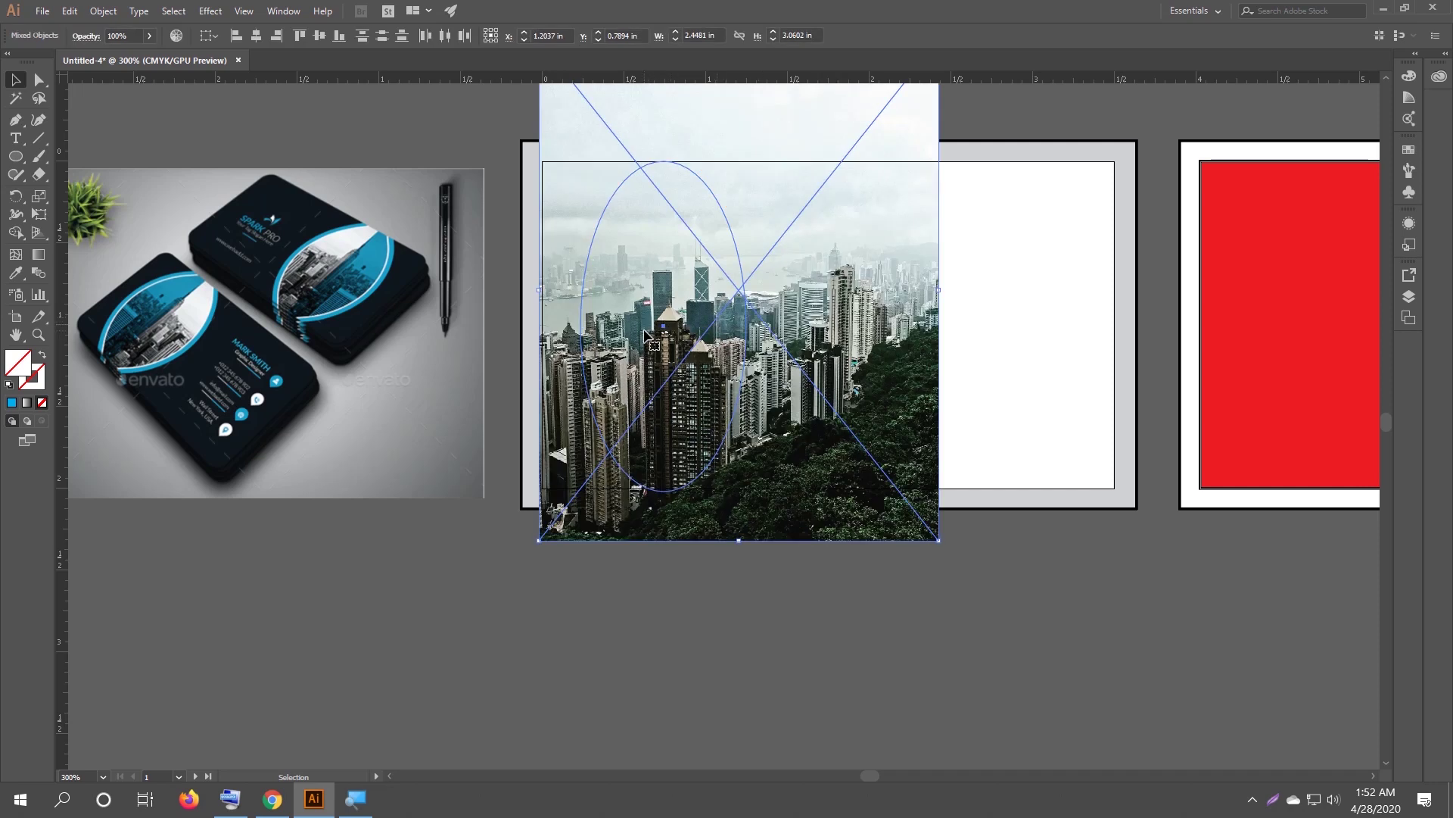
{"action": "right_click", "coordinate": [644, 333]}
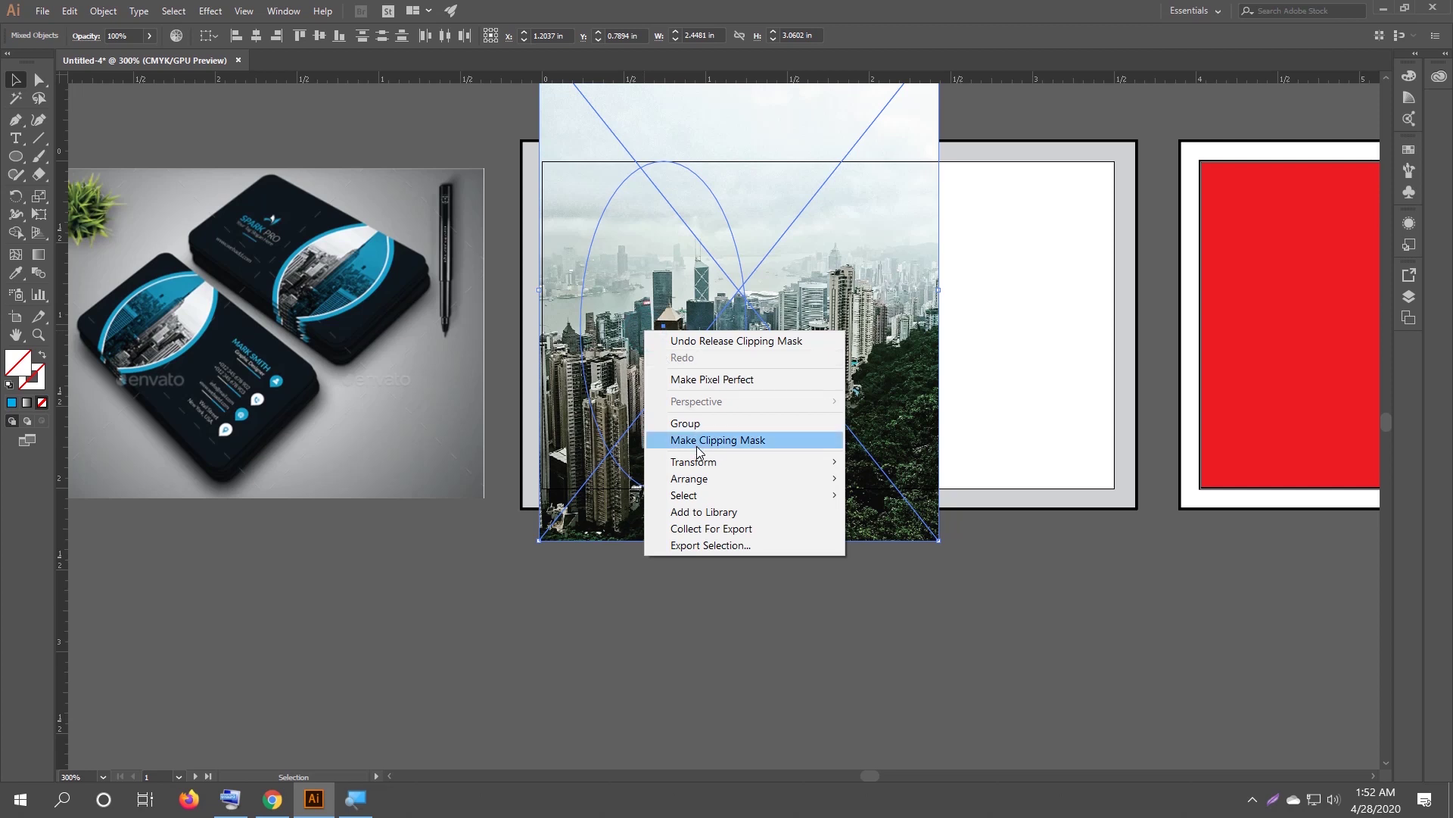
{"action": "left_click", "coordinate": [696, 446]}
{"action": "left_click", "coordinate": [685, 571]}
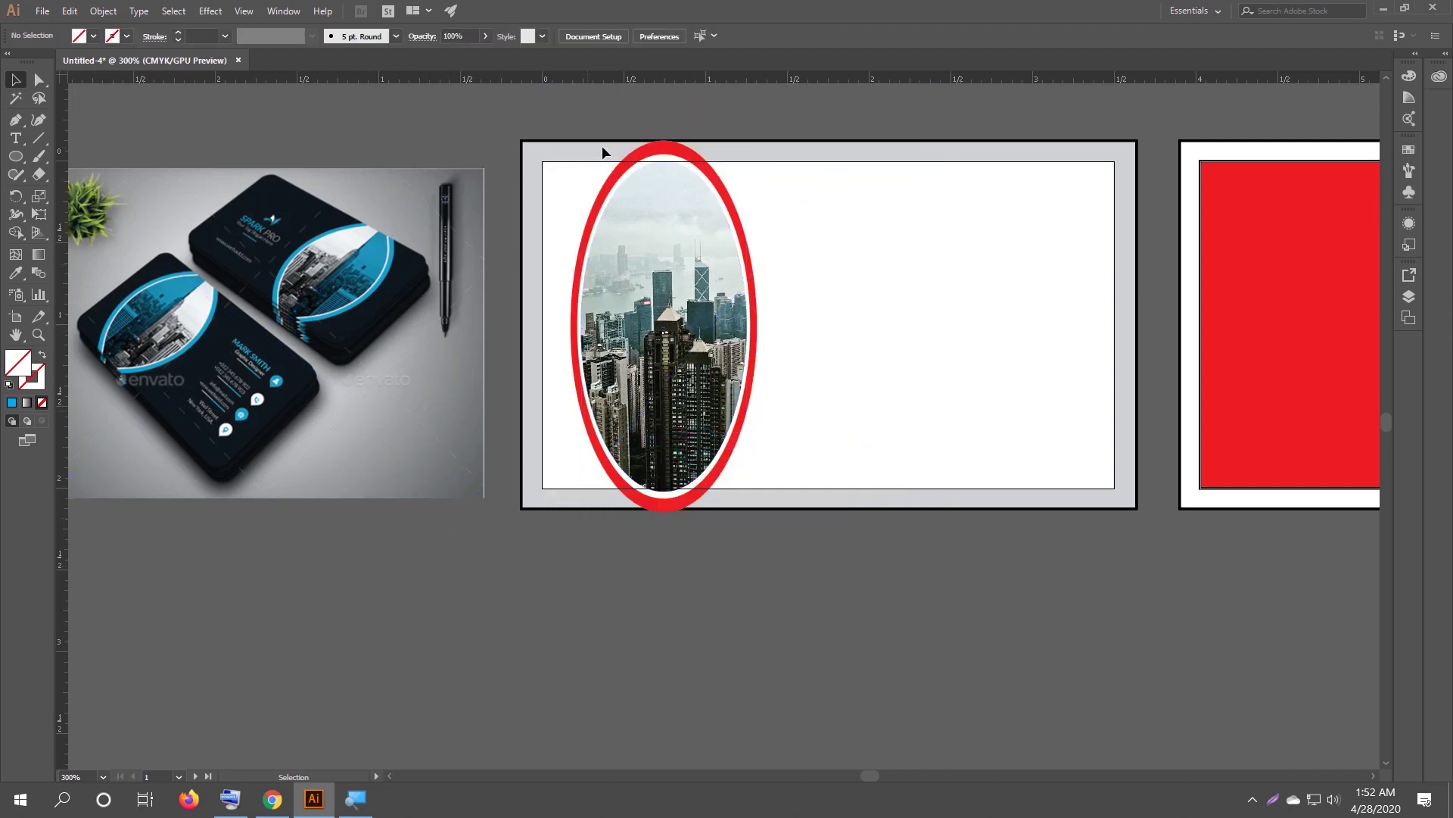
{"action": "left_click", "coordinate": [656, 151]}
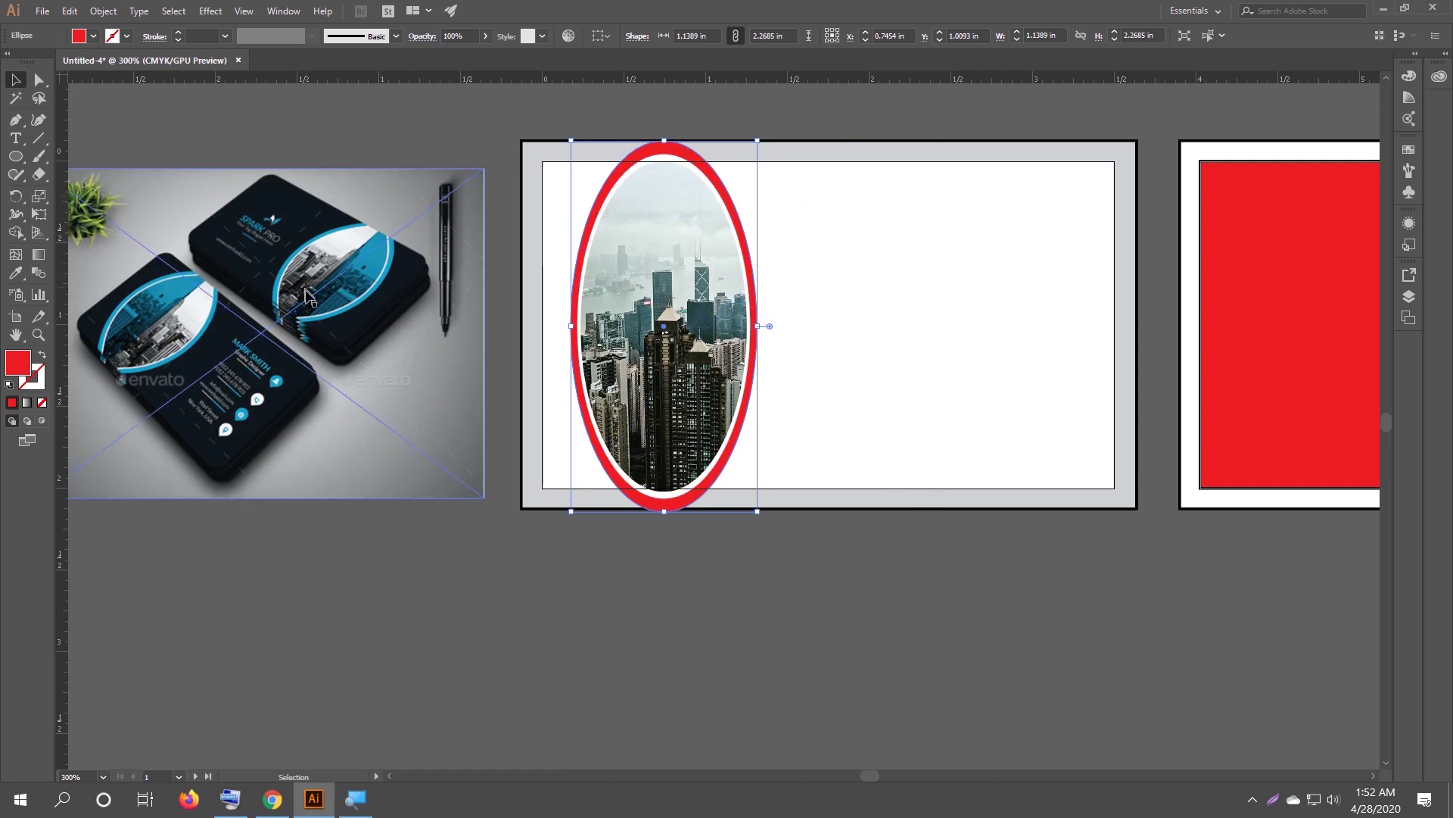
Recolour the red ring with the blue sampled from the reference card, then deselect it.
{"action": "key", "text": "i"}
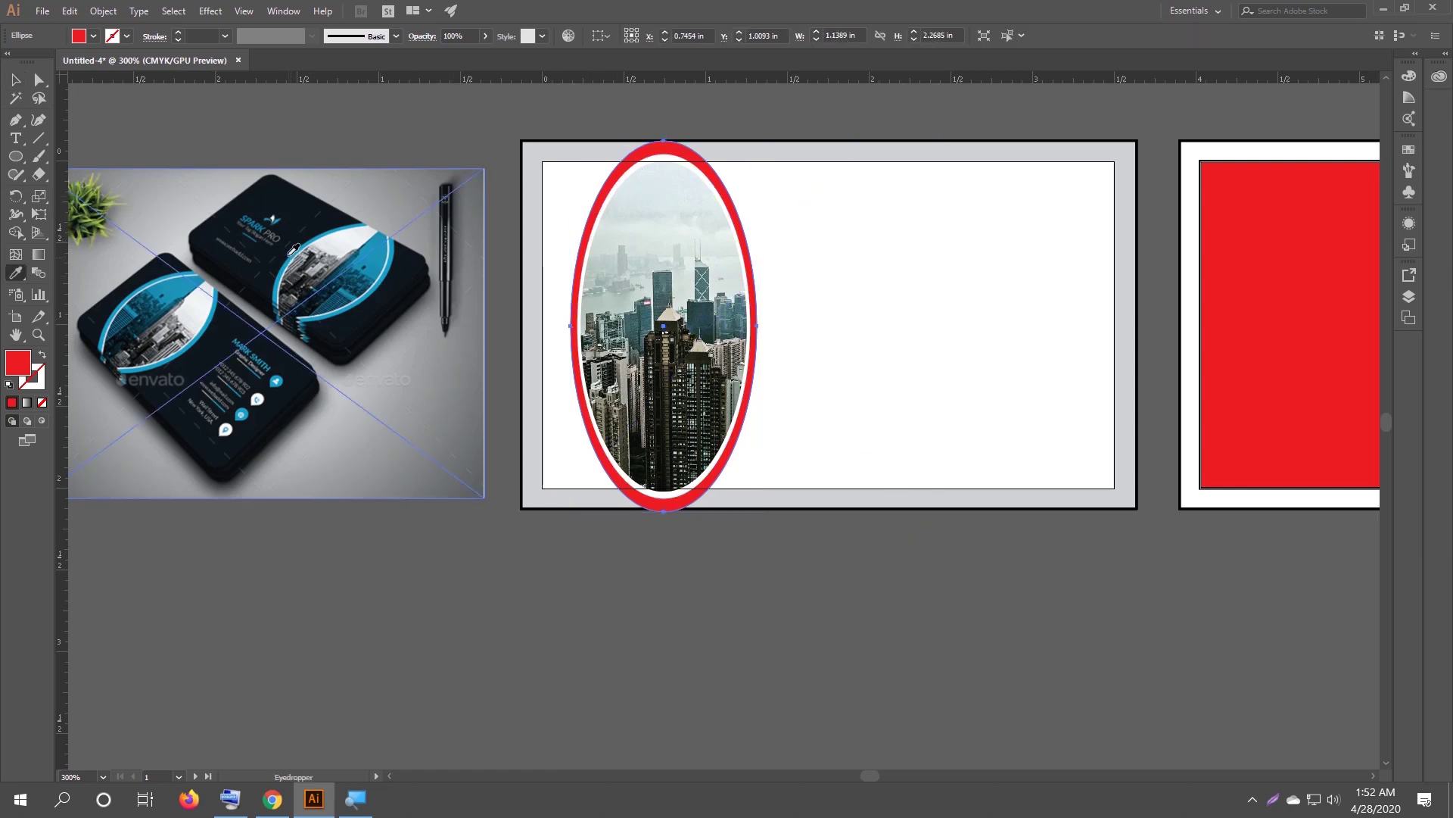
{"action": "left_click", "coordinate": [296, 252]}
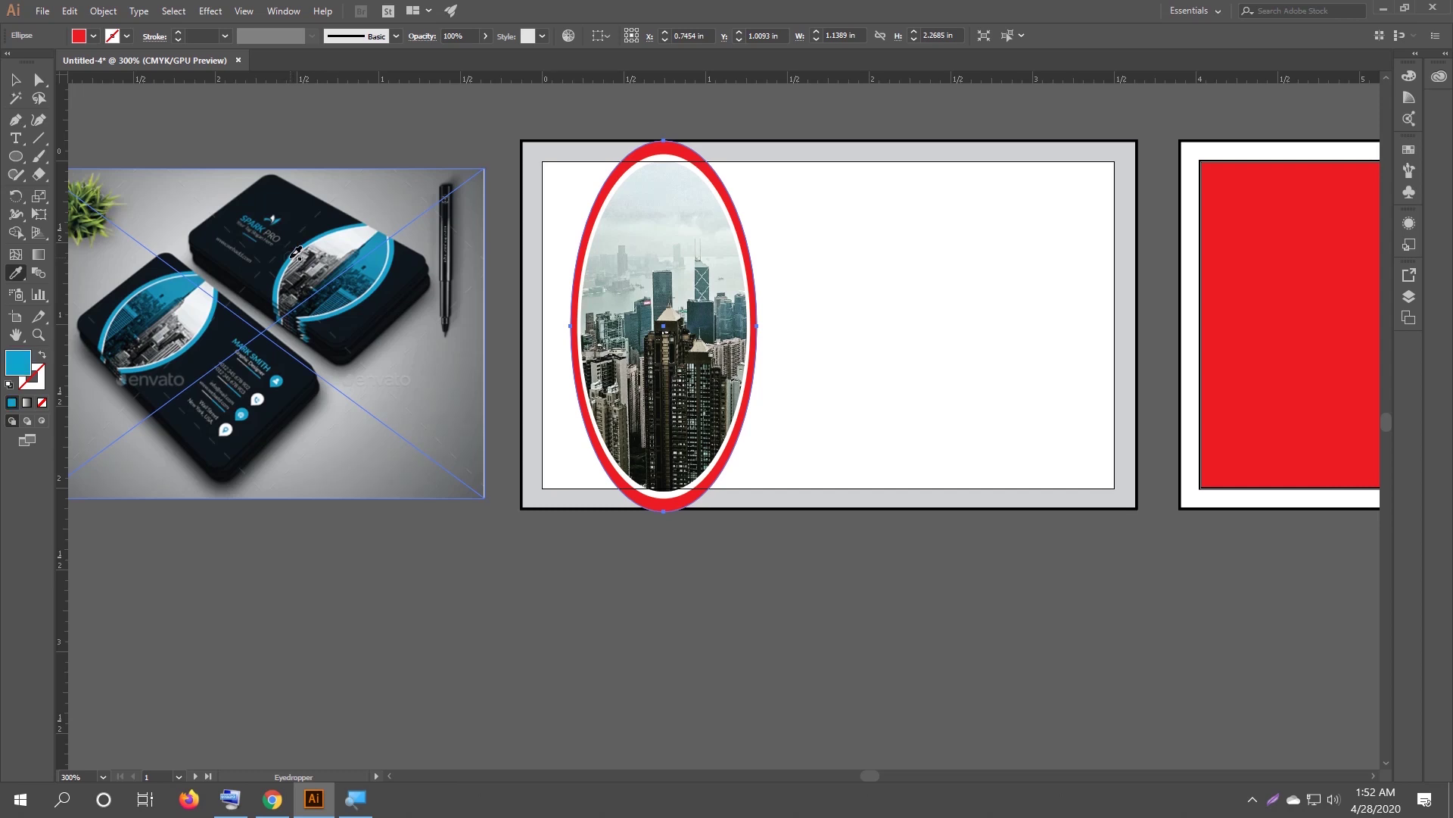
{"action": "key", "text": "v"}
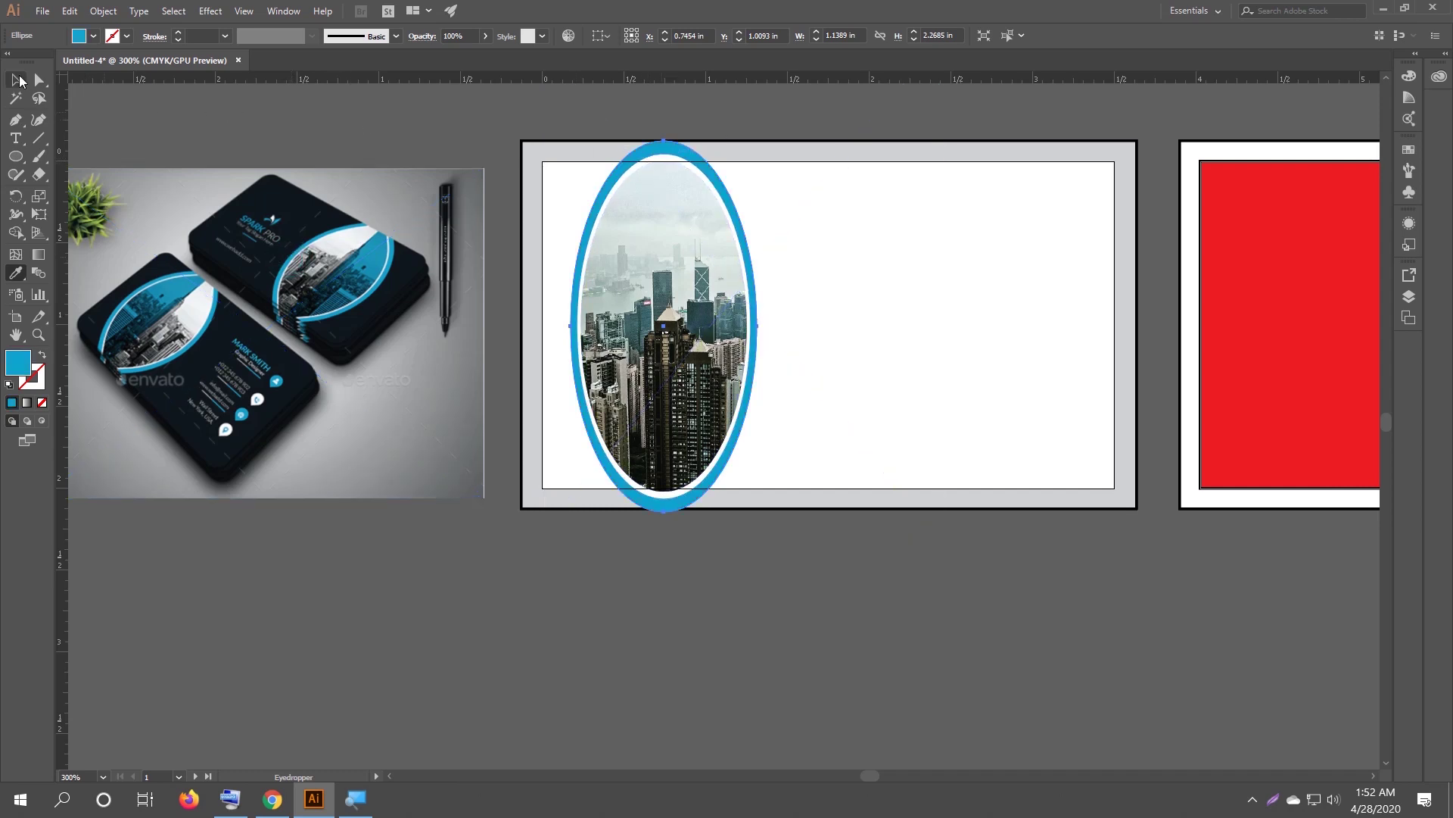
{"action": "left_click", "coordinate": [564, 564]}
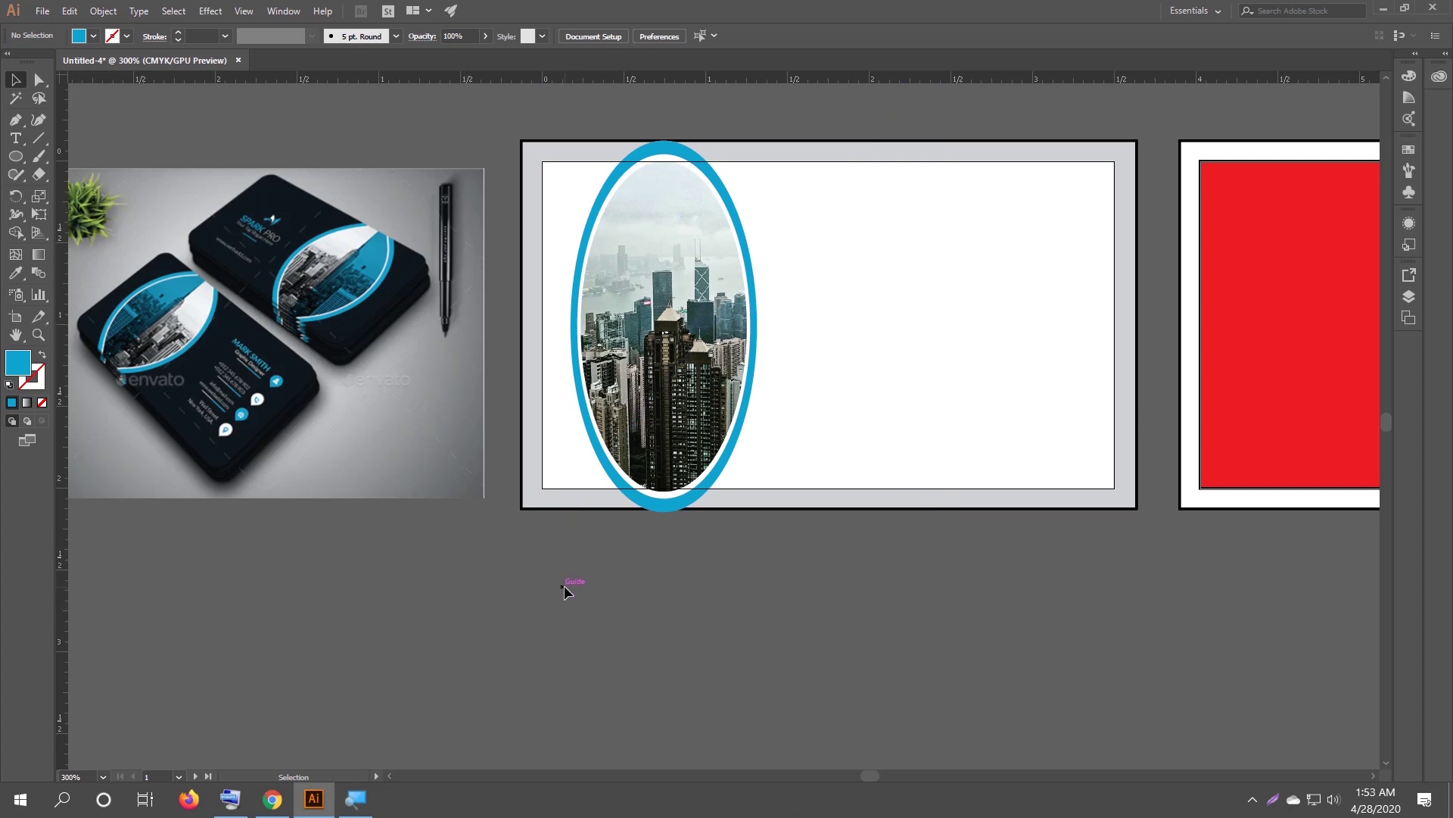
Reveal the hidden yellow ellipse and bring it in front of the photo.
{"action": "key", "text": "ctrl+alt+3"}
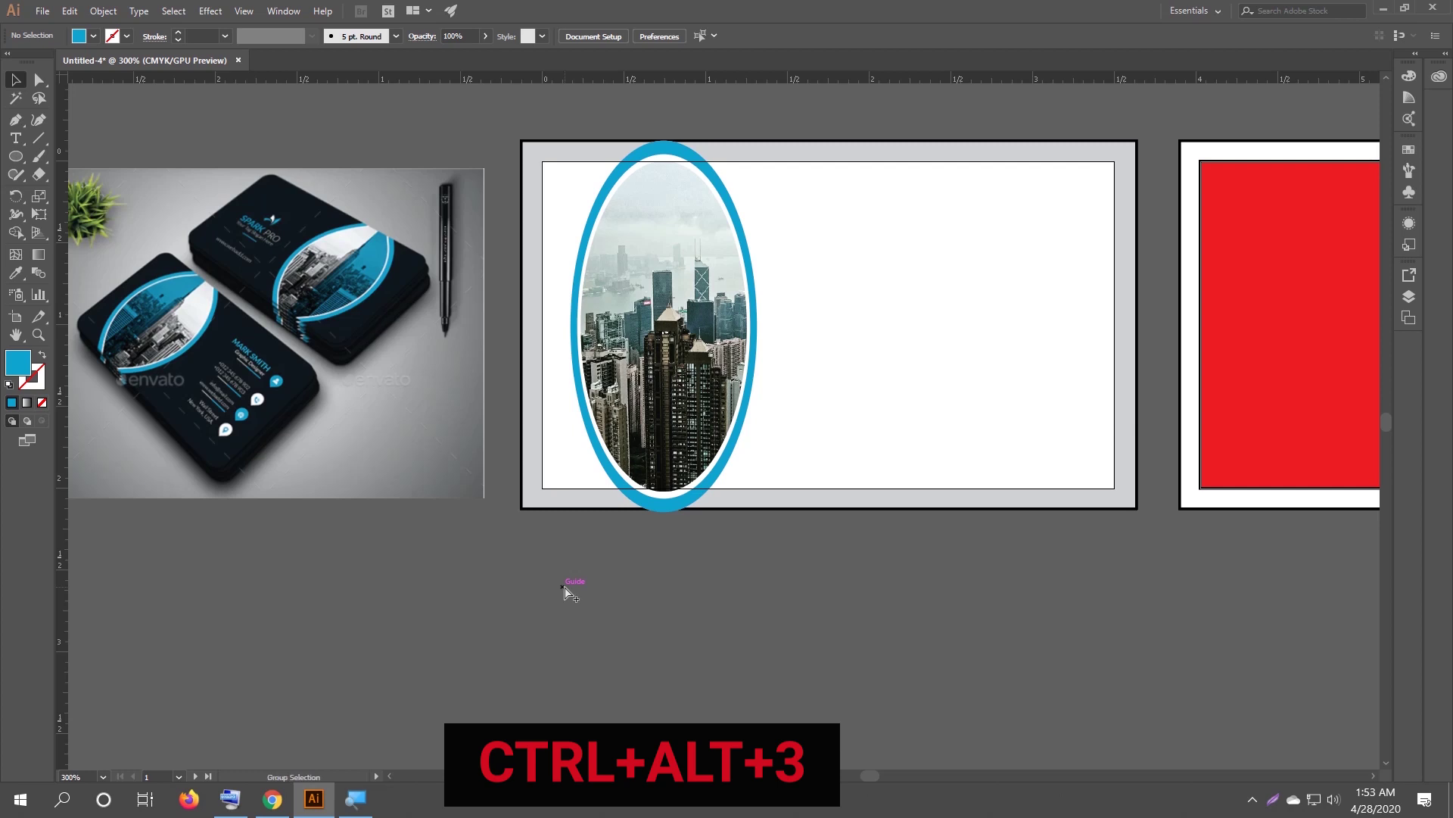
{"action": "key", "text": "ctrl+alt+3"}
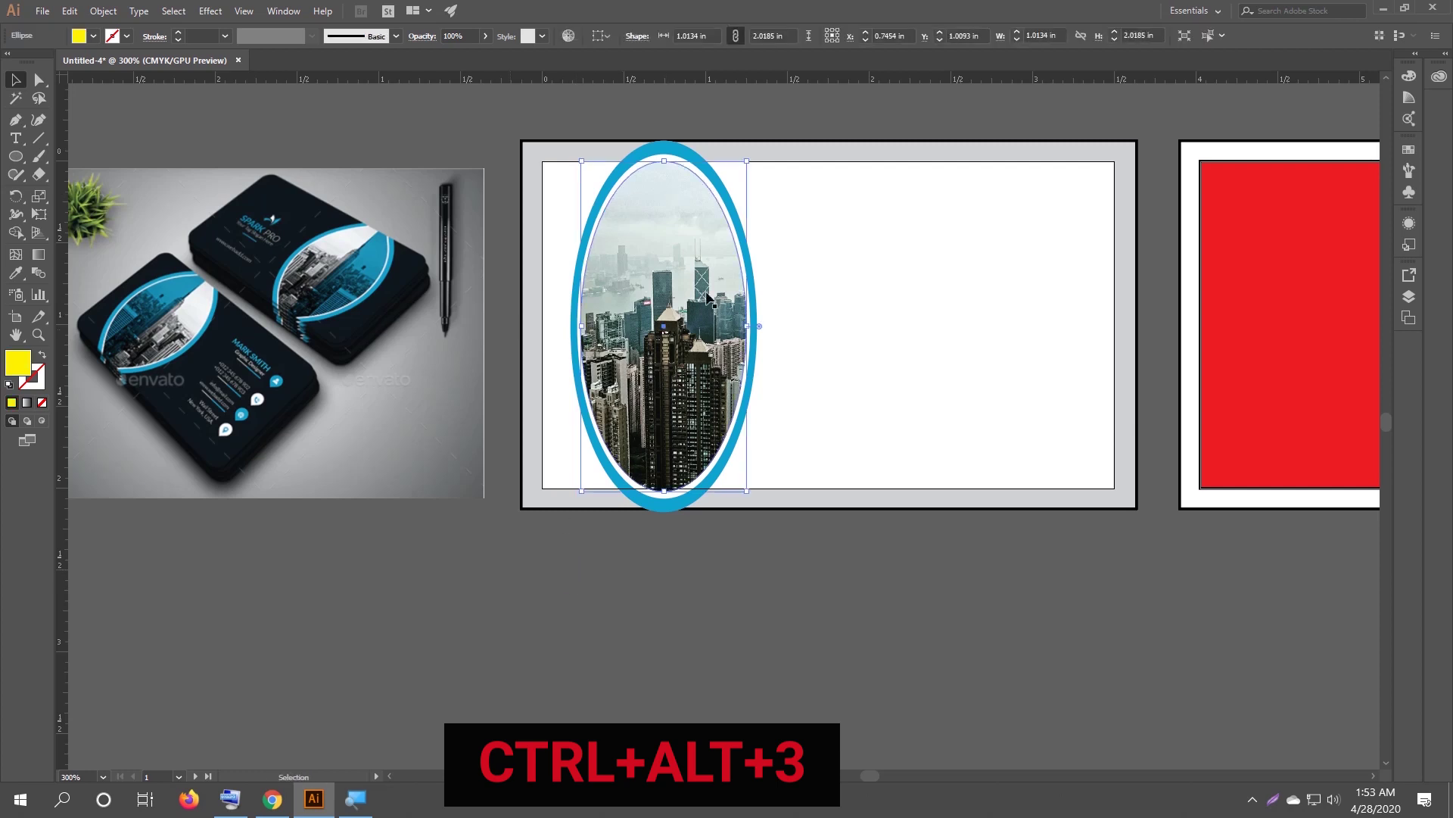
{"action": "right_click", "coordinate": [619, 289]}
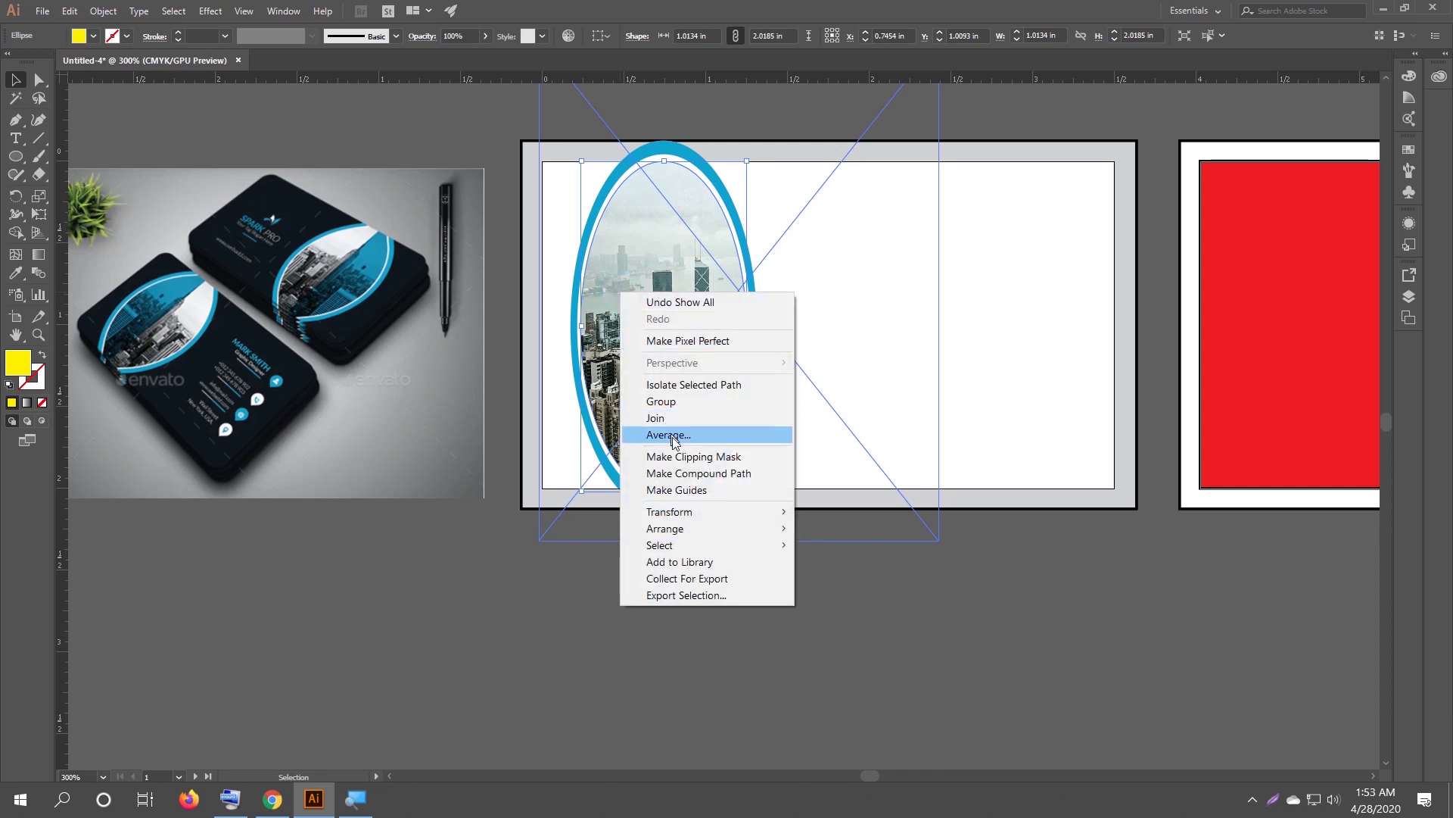
{"action": "mouse_move", "coordinate": [742, 528]}
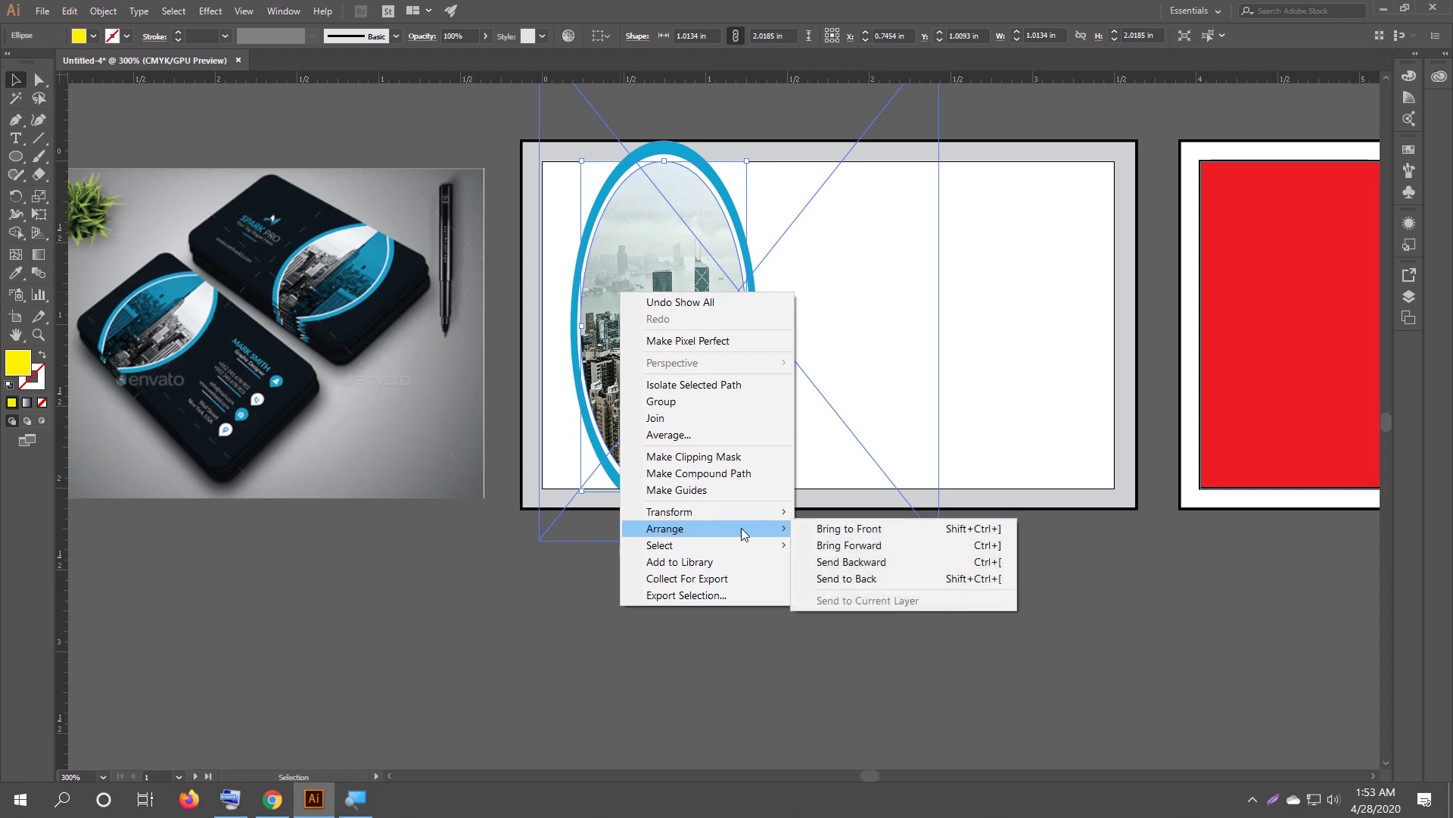
{"action": "left_click", "coordinate": [904, 529]}
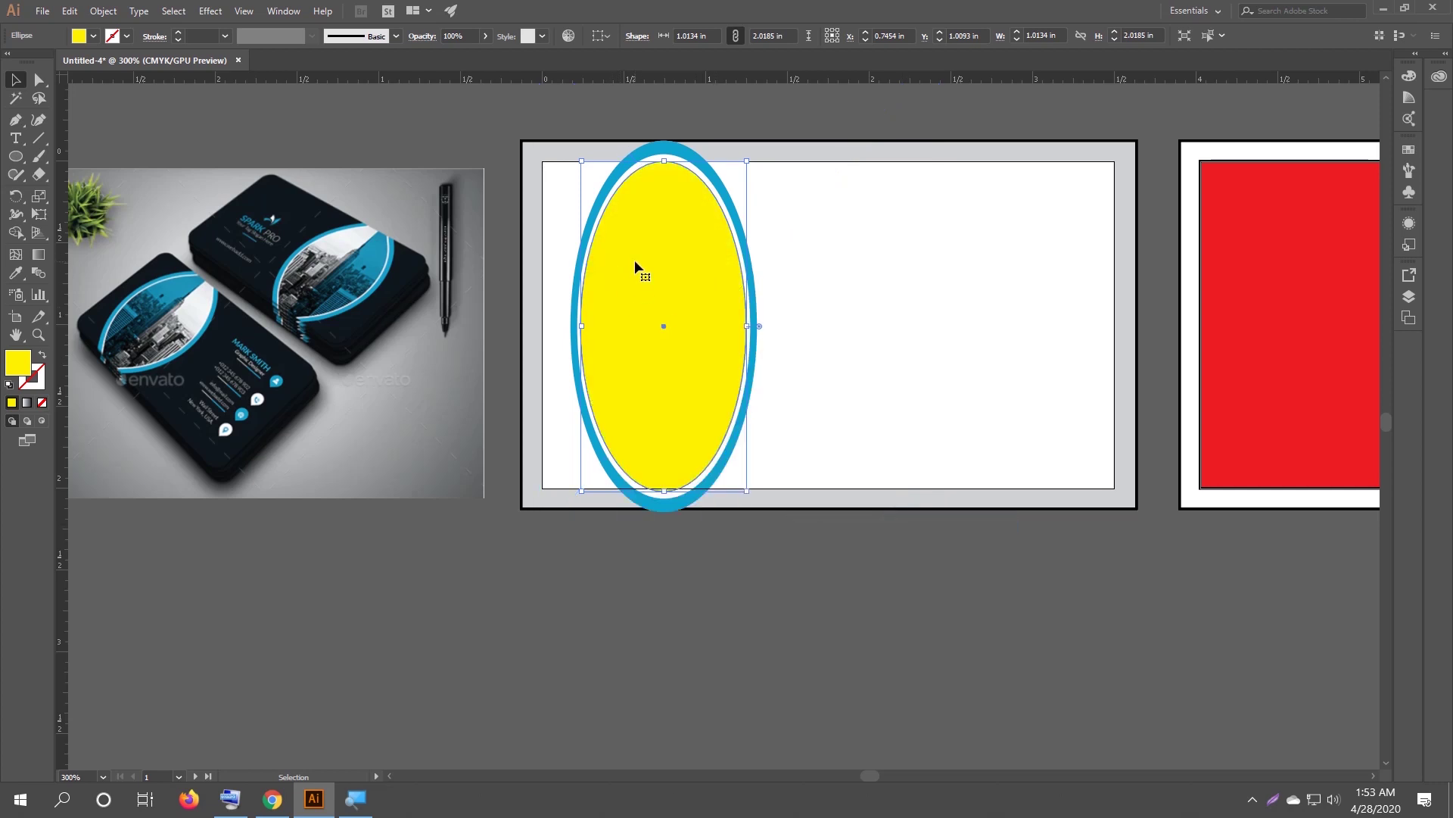
Fill the yellow ellipse with the ring's blue using the Eyedropper, then reselect it.
{"action": "key", "text": "i"}
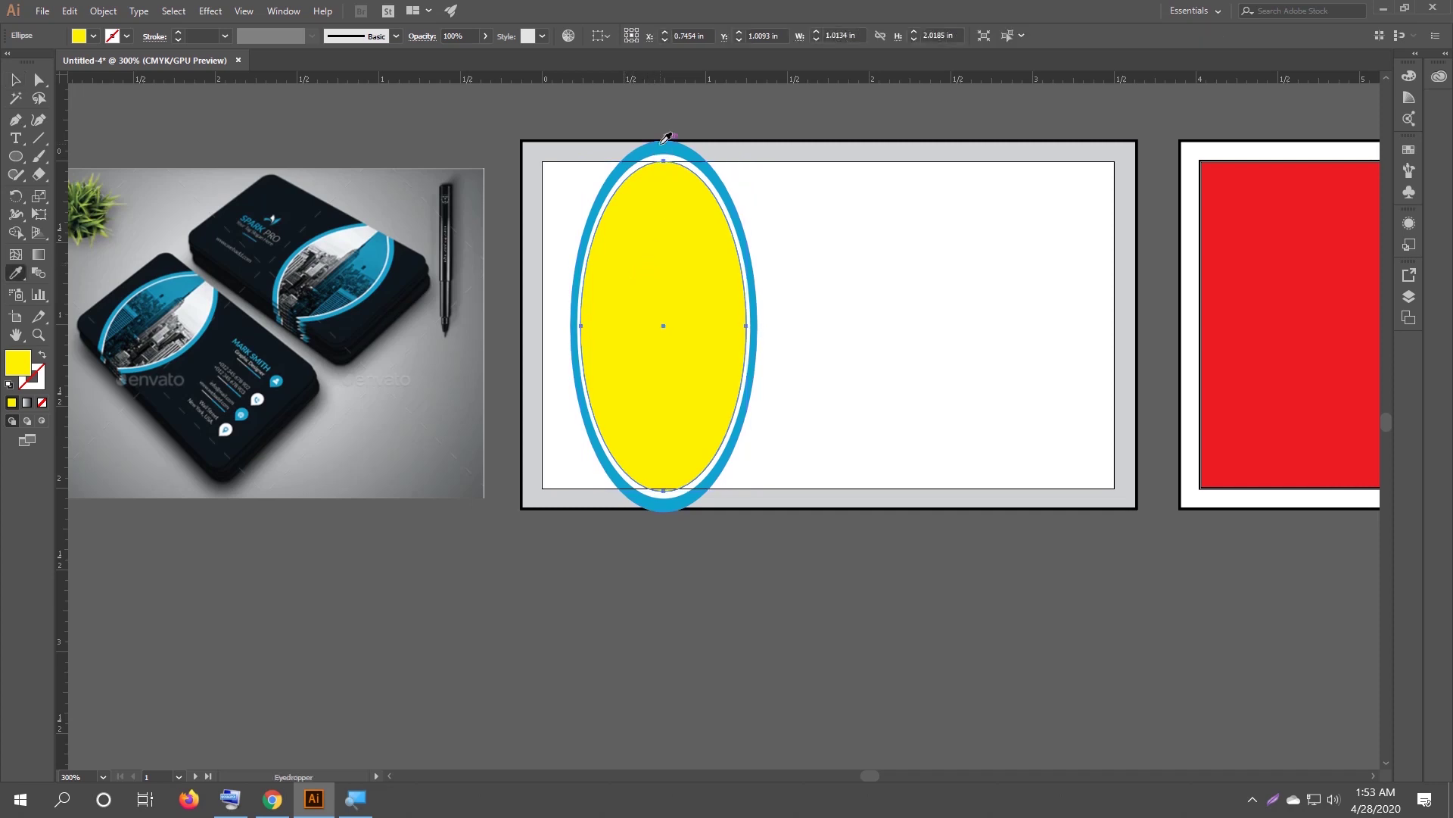
{"action": "left_click", "coordinate": [666, 137]}
{"action": "left_click", "coordinate": [16, 79]}
{"action": "left_click", "coordinate": [568, 594]}
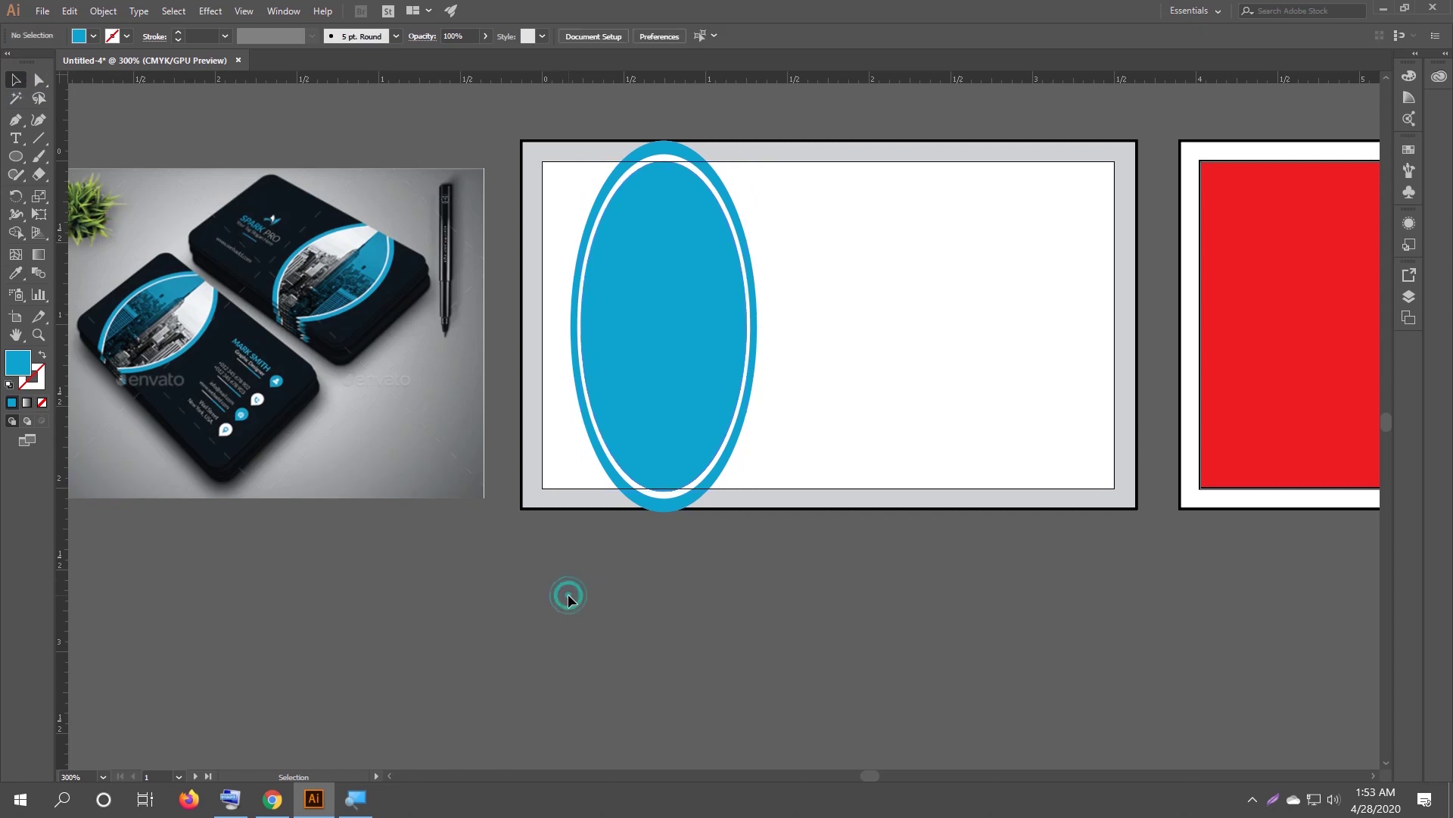
{"action": "left_click", "coordinate": [640, 353]}
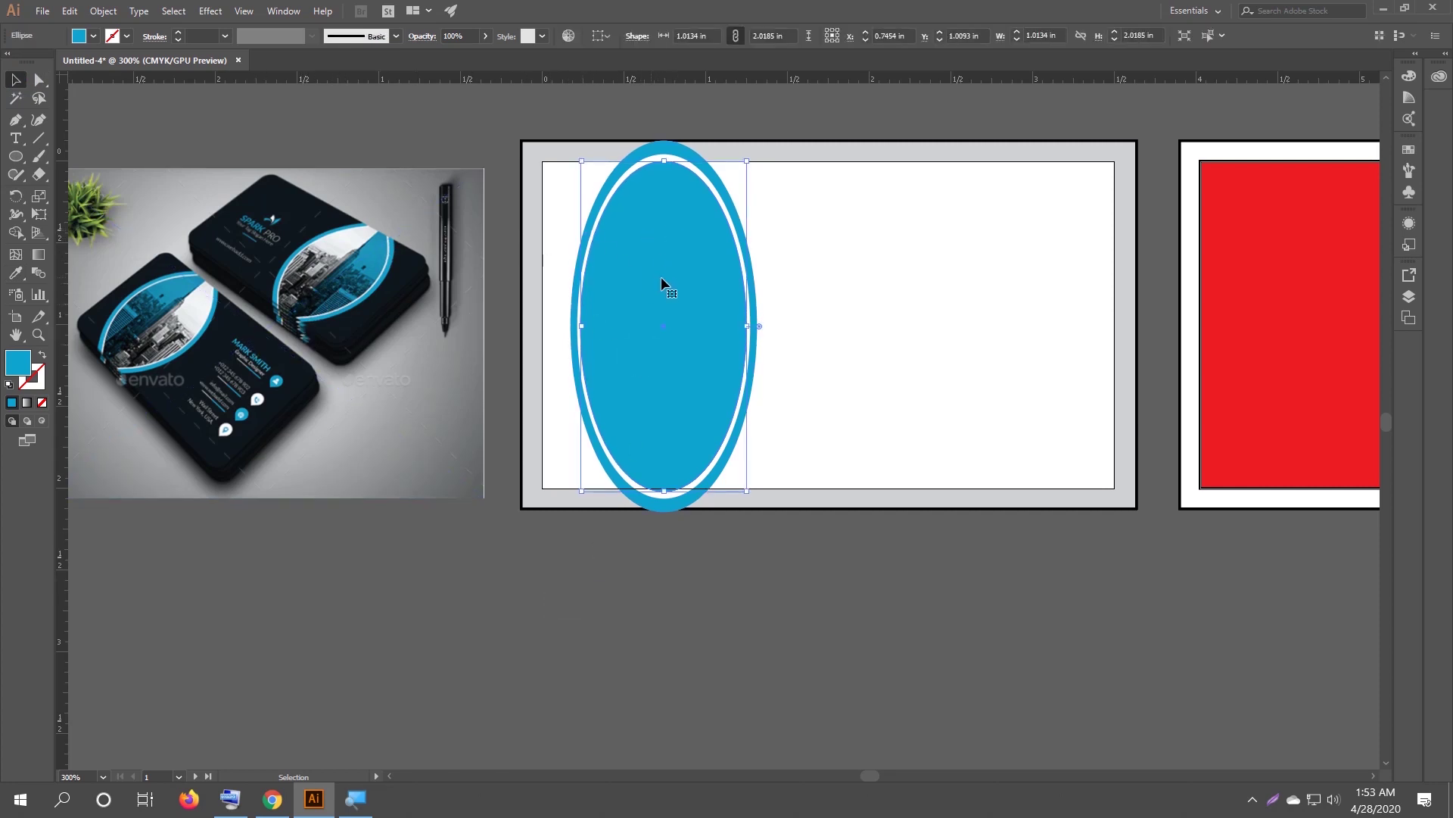
Delete the blue oval's leftmost anchor point to leave only its right half.
{"action": "left_click", "coordinate": [40, 86]}
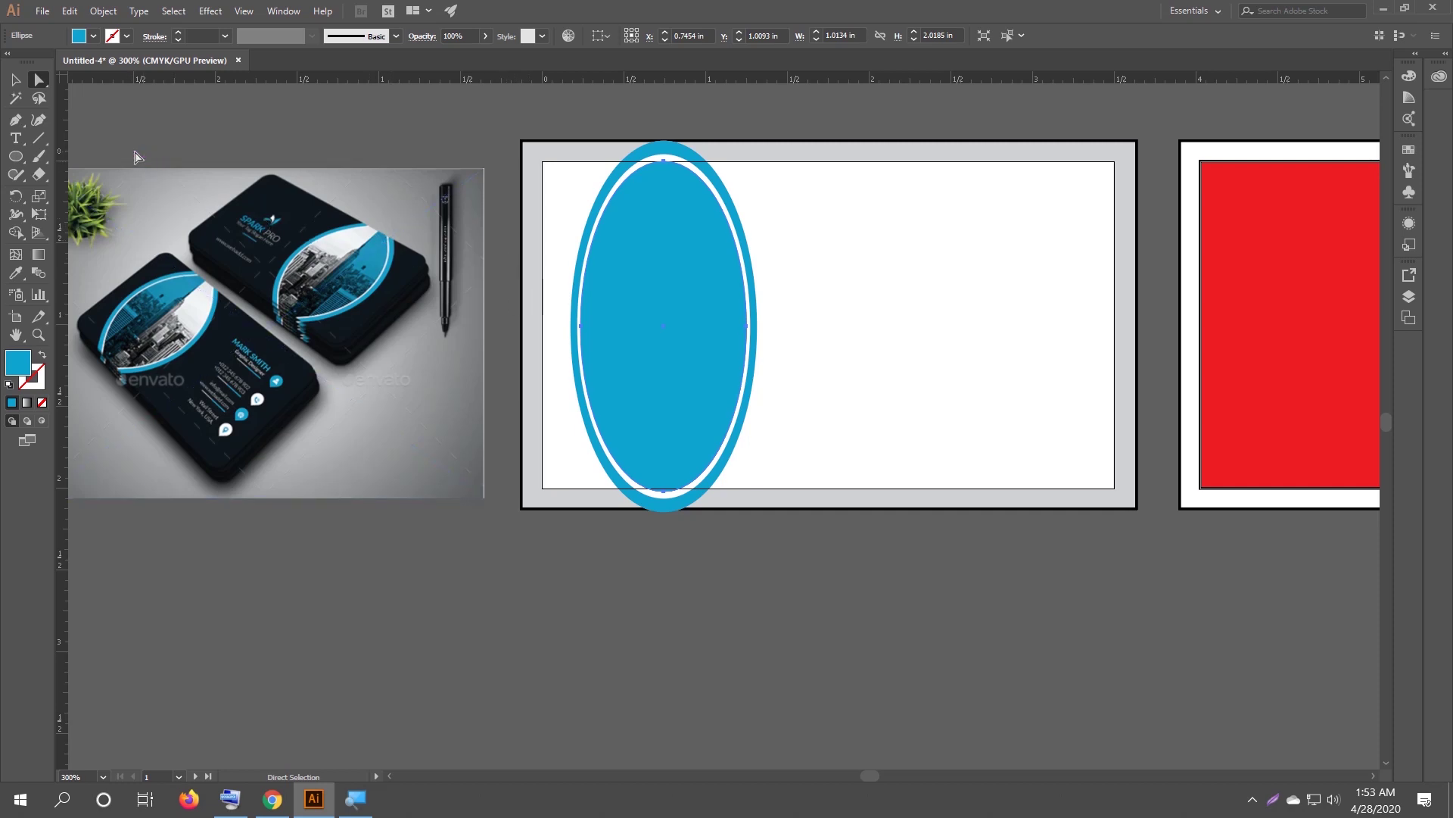
{"action": "left_click", "coordinate": [581, 327]}
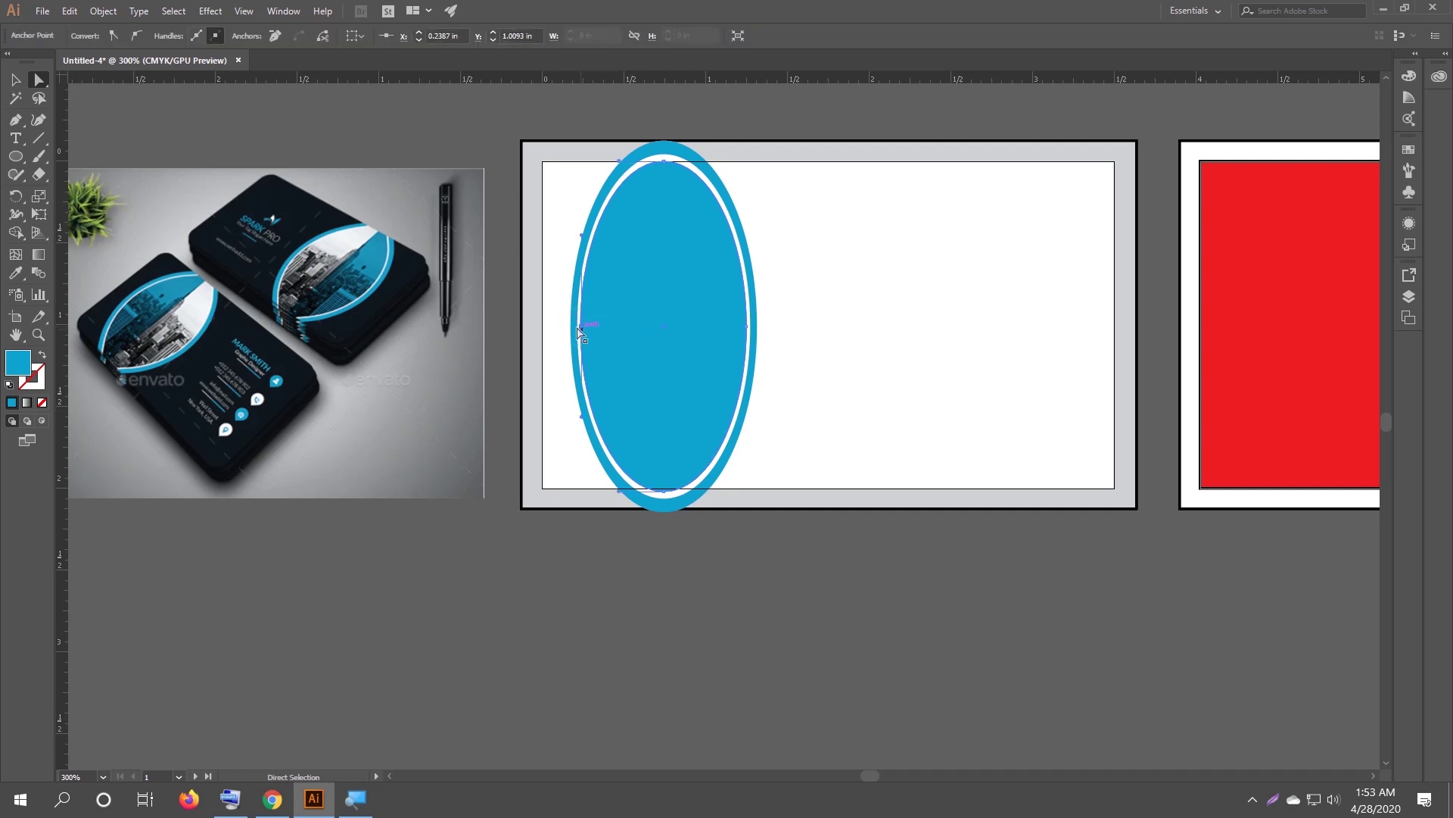
{"action": "scroll", "coordinate": [598, 321], "scroll_direction": "up", "scroll_amount": 3}
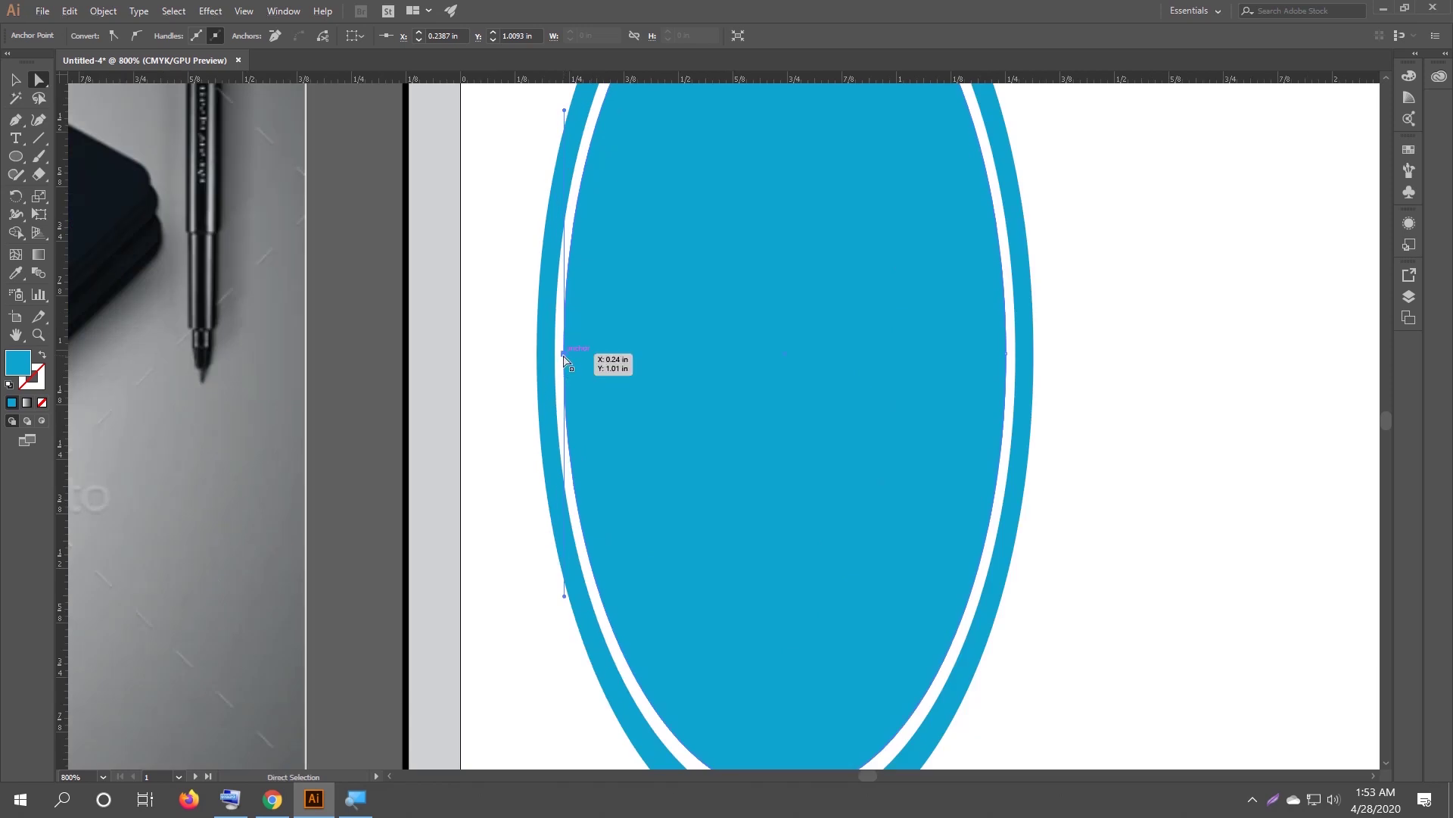
{"action": "scroll", "coordinate": [565, 360], "scroll_direction": "down", "scroll_amount": 2}
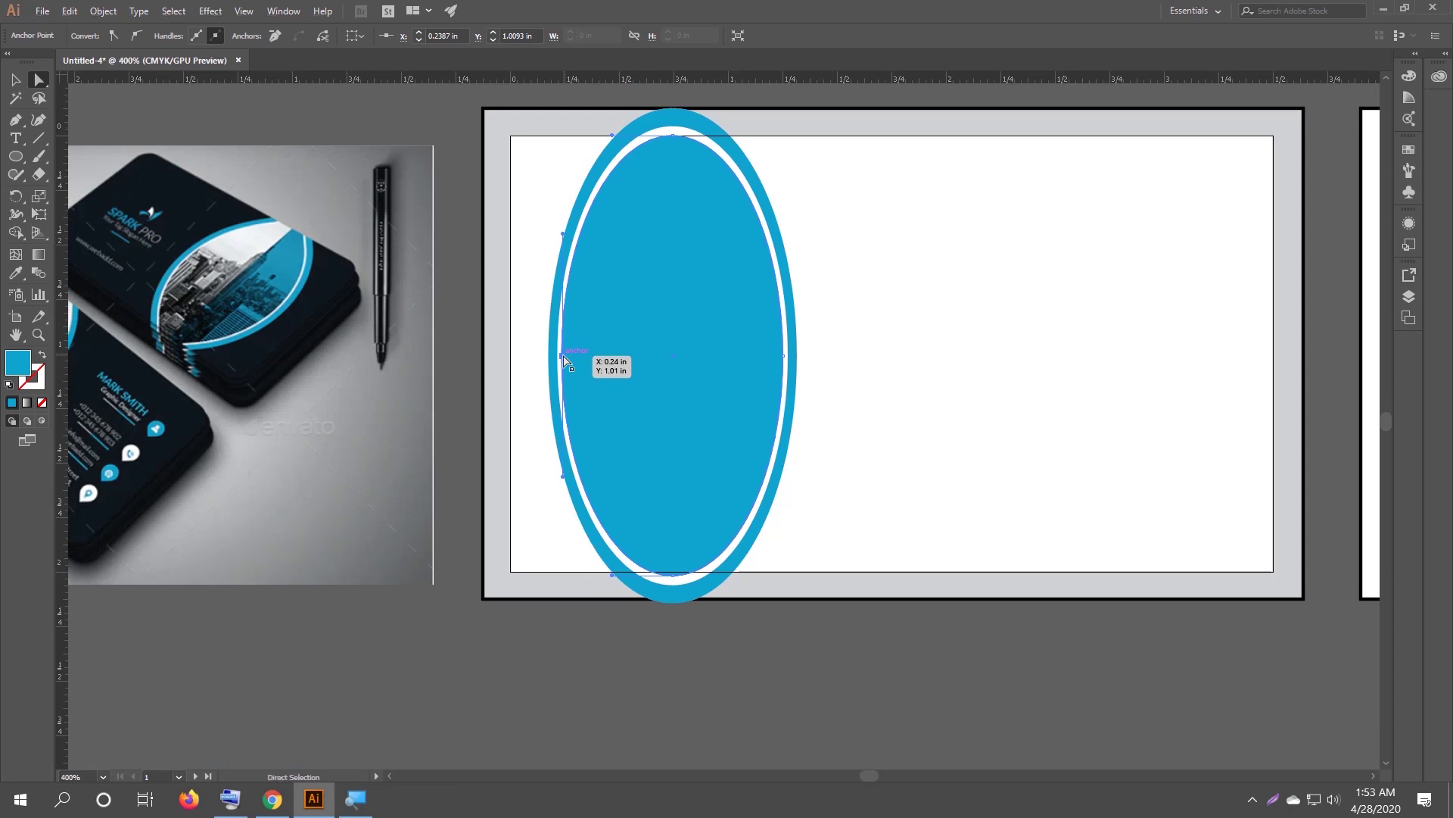
{"action": "key", "text": "Delete"}
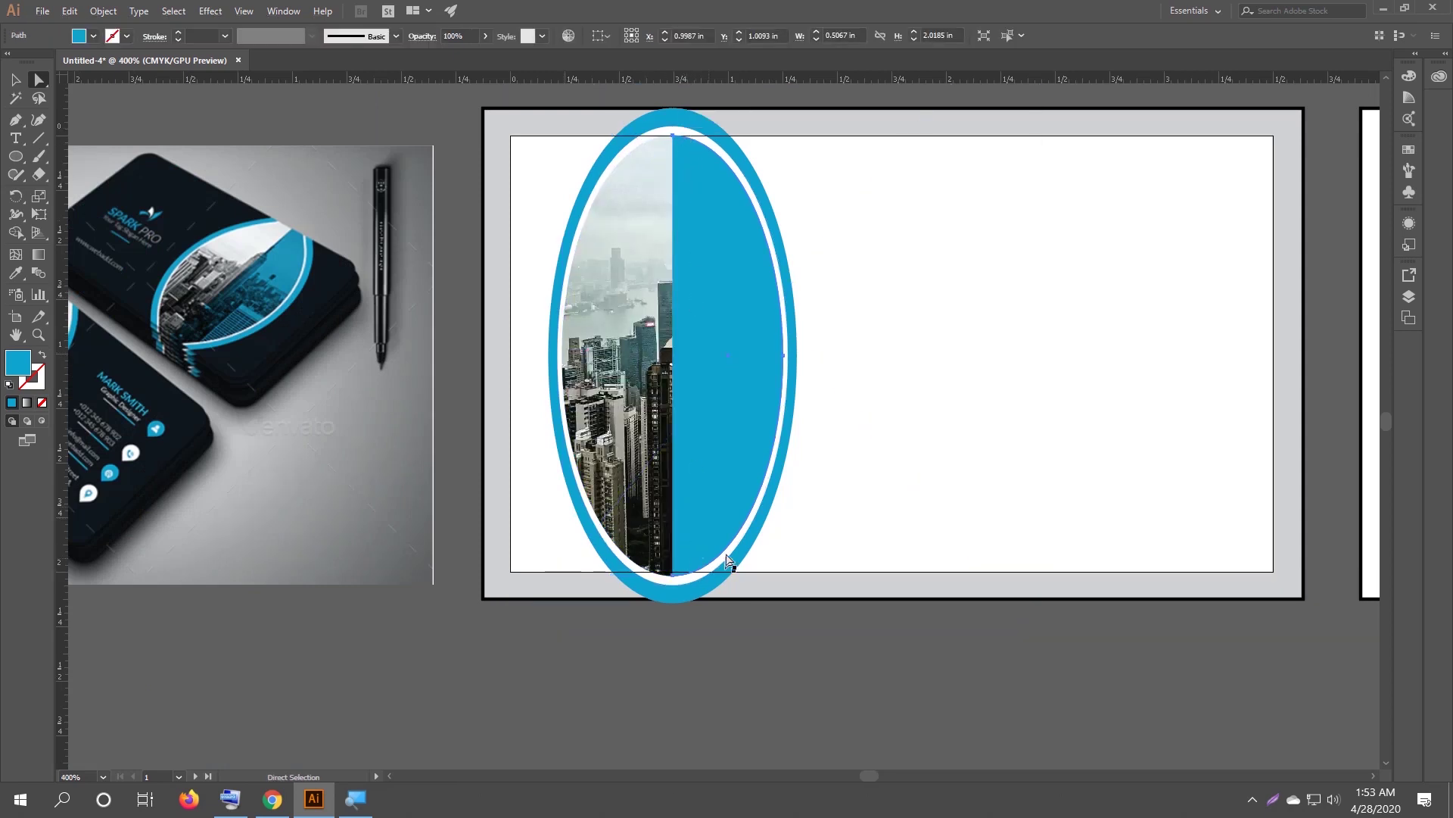
{"action": "left_click", "coordinate": [16, 83]}
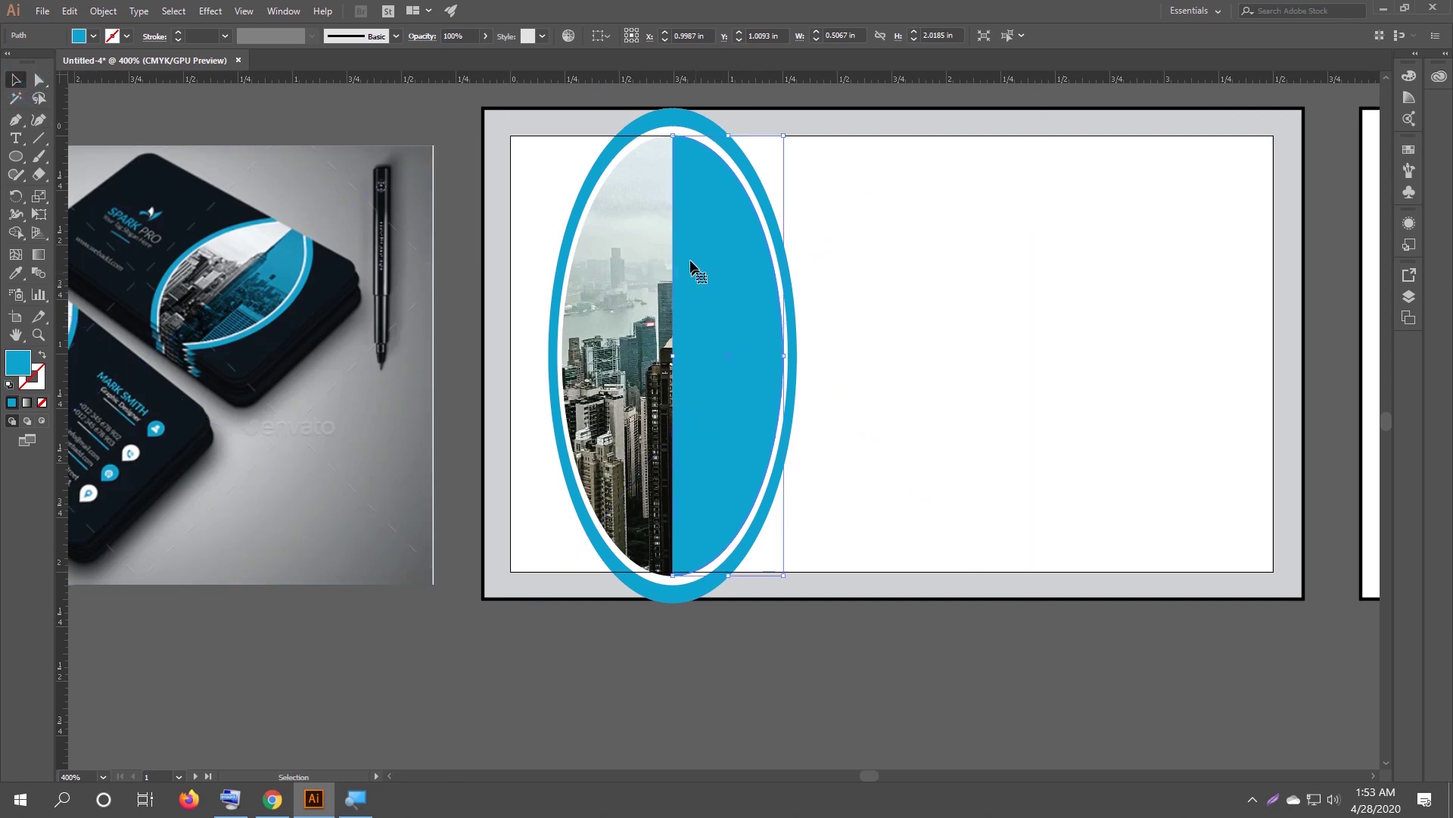
Lower the half-oval's opacity to about 51% and set its blend mode to Multiply.
{"action": "left_click", "coordinate": [485, 36]}
{"action": "mouse_move", "coordinate": [482, 56]}
{"action": "left_mouse_down"}
{"action": "mouse_move", "coordinate": [455, 56]}
{"action": "mouse_move", "coordinate": [497, 56]}
{"action": "left_mouse_up"}
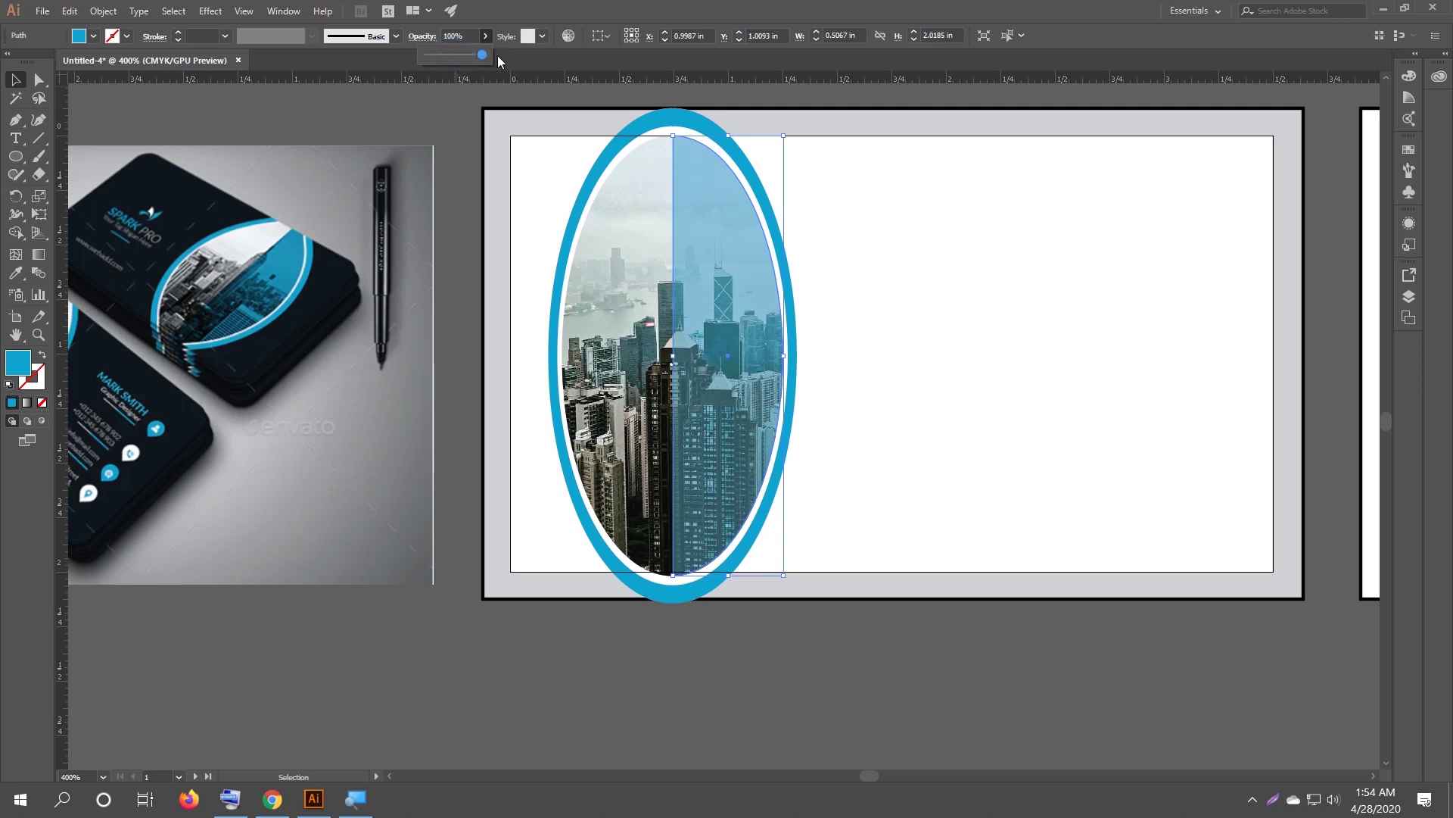
{"action": "double_click", "coordinate": [36, 263]}
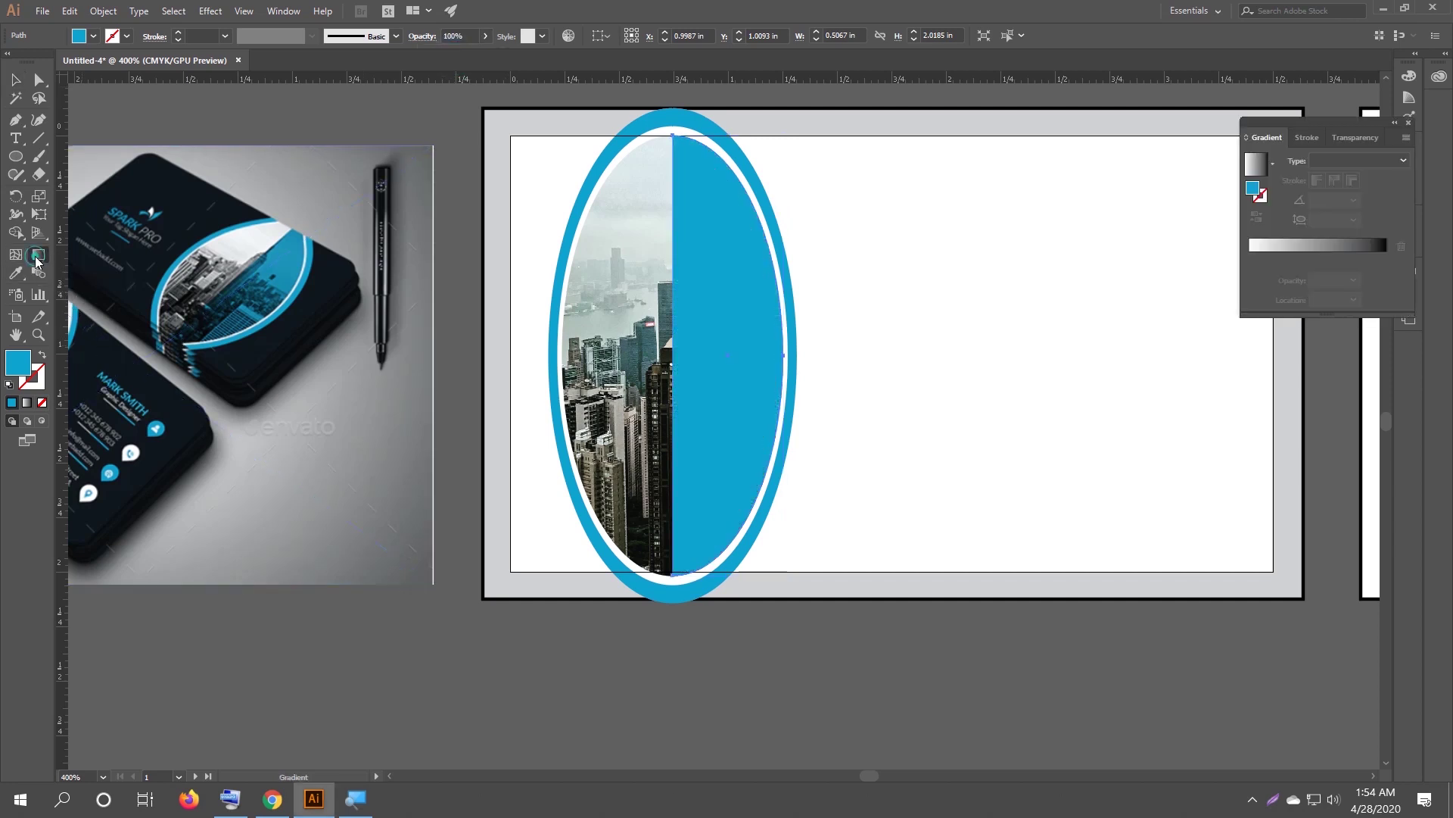
{"action": "left_click", "coordinate": [1353, 137]}
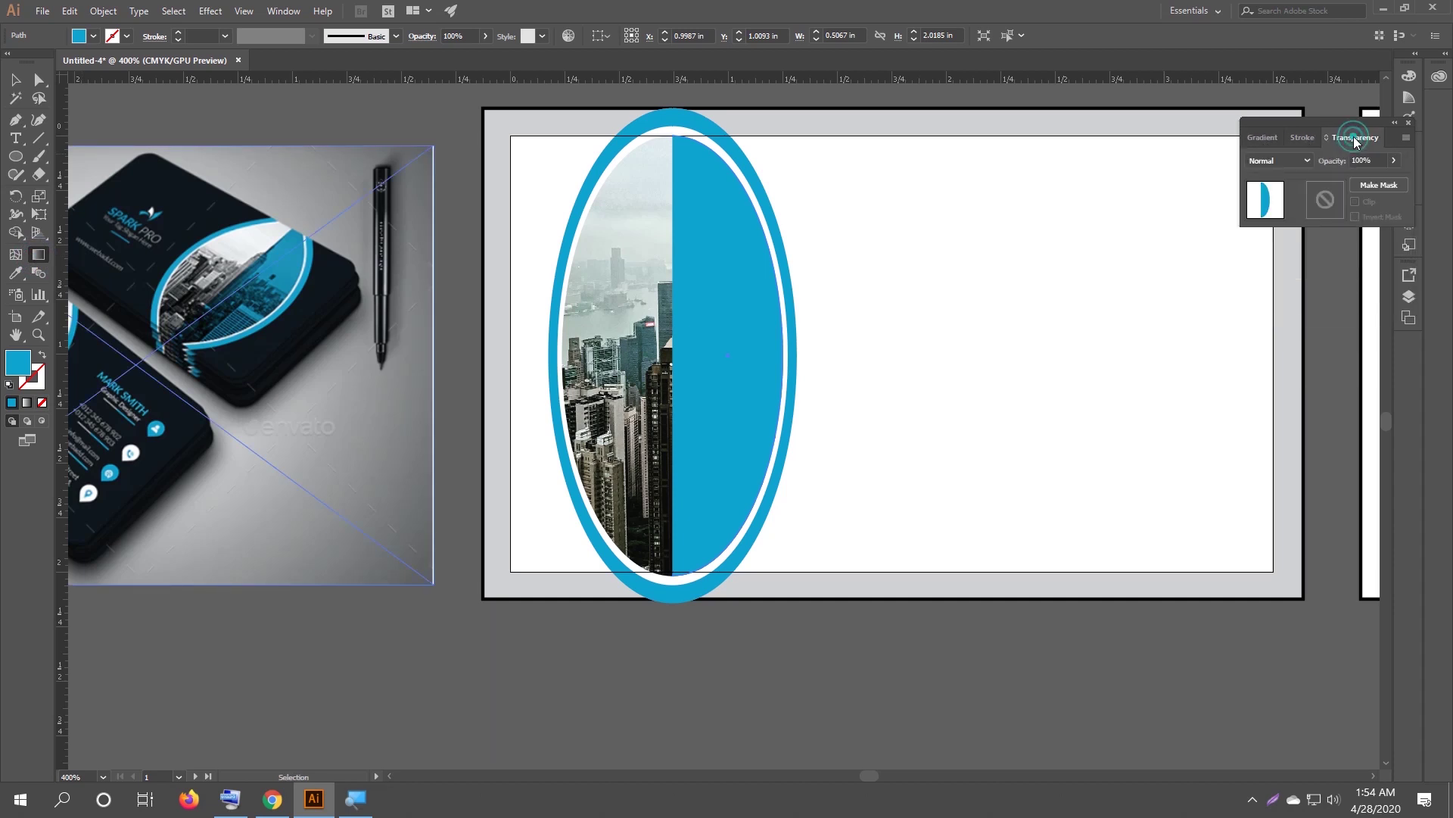
{"action": "left_click", "coordinate": [1304, 160]}
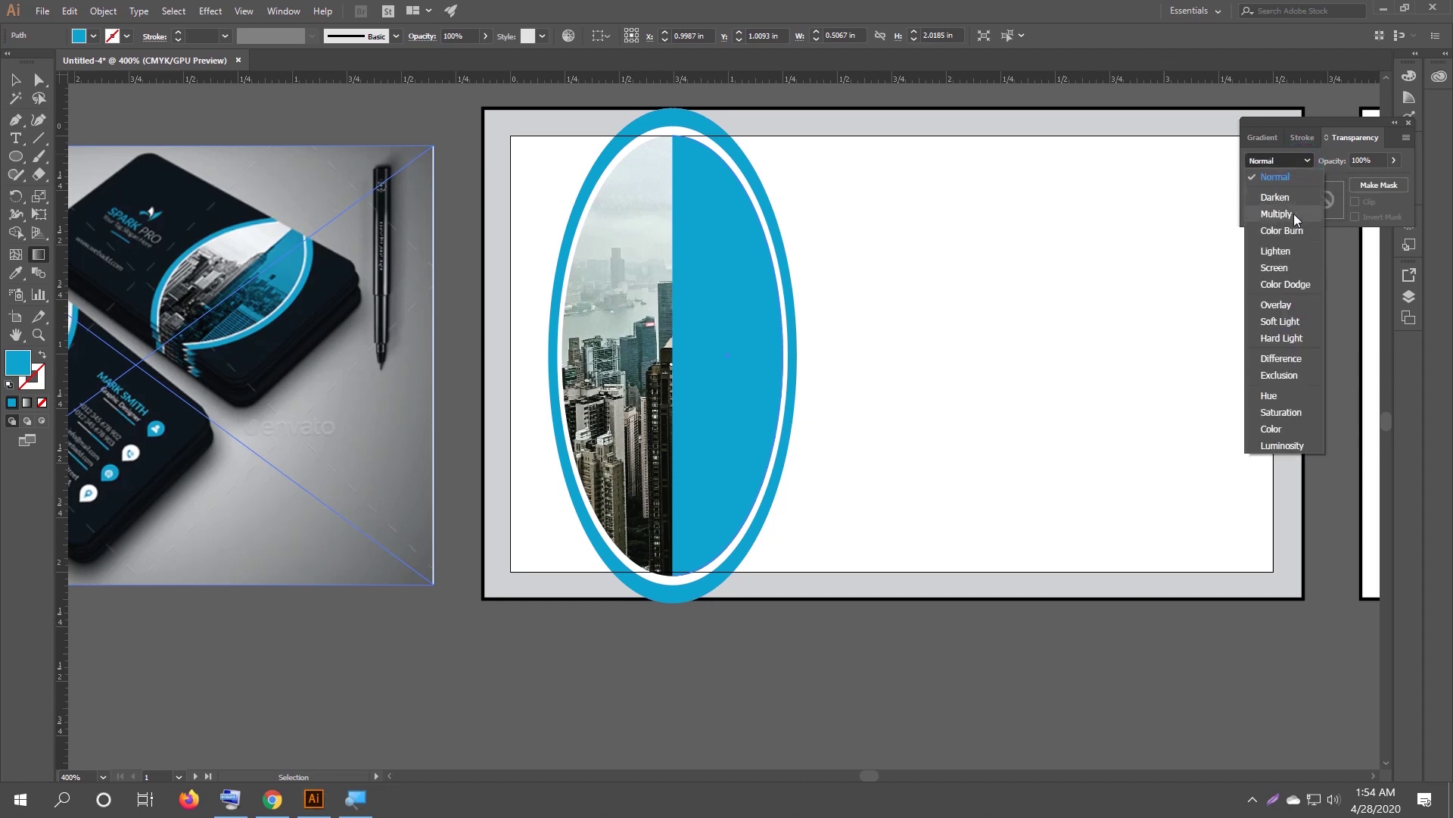
{"action": "left_click", "coordinate": [1293, 215]}
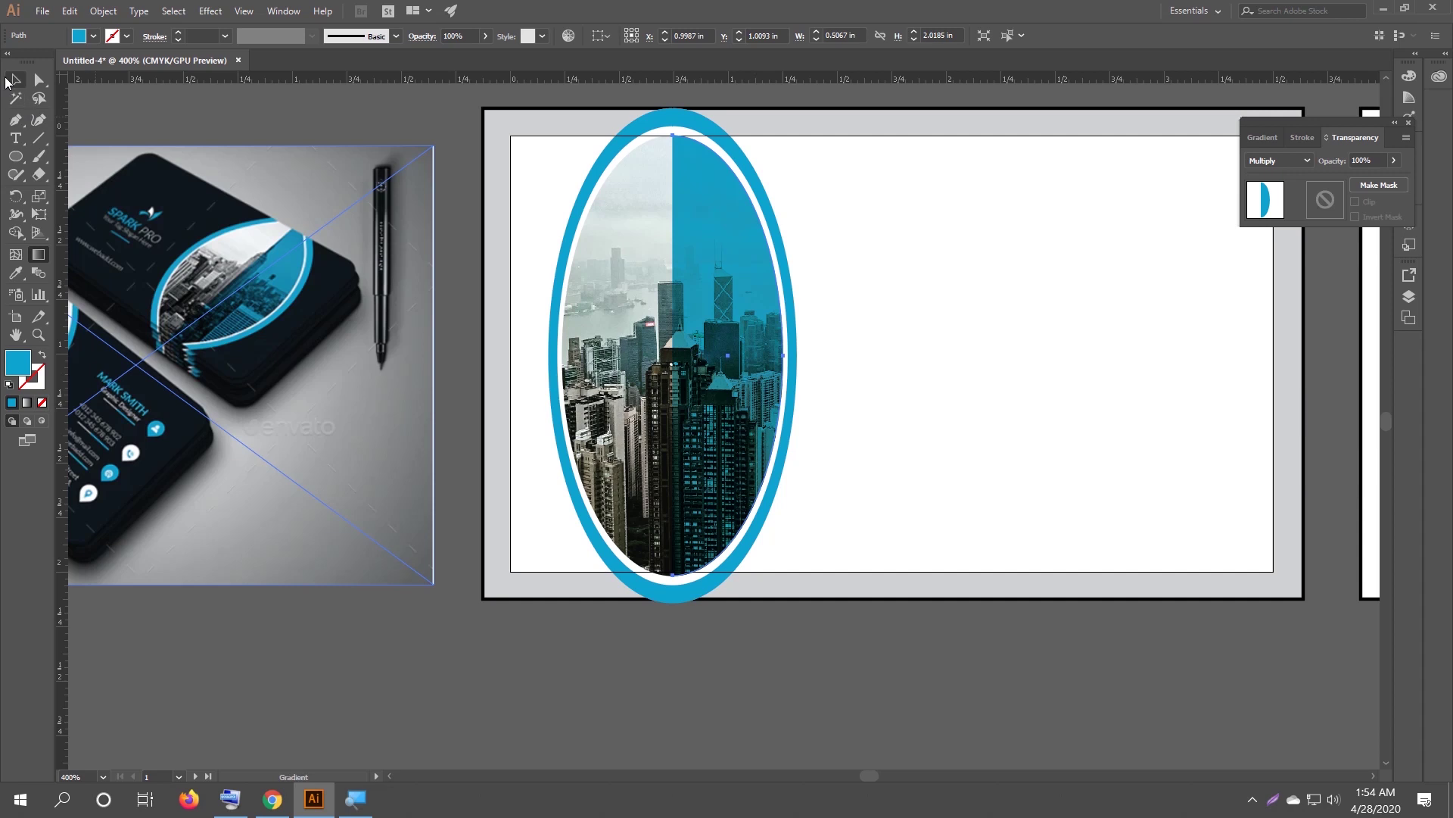
{"action": "left_click", "coordinate": [15, 80]}
{"action": "left_click", "coordinate": [662, 642]}
Zoom out to both card artboards and check the oval, ring and photo together.
{"action": "scroll", "coordinate": [662, 642], "scroll_direction": "down", "scroll_amount": 1}
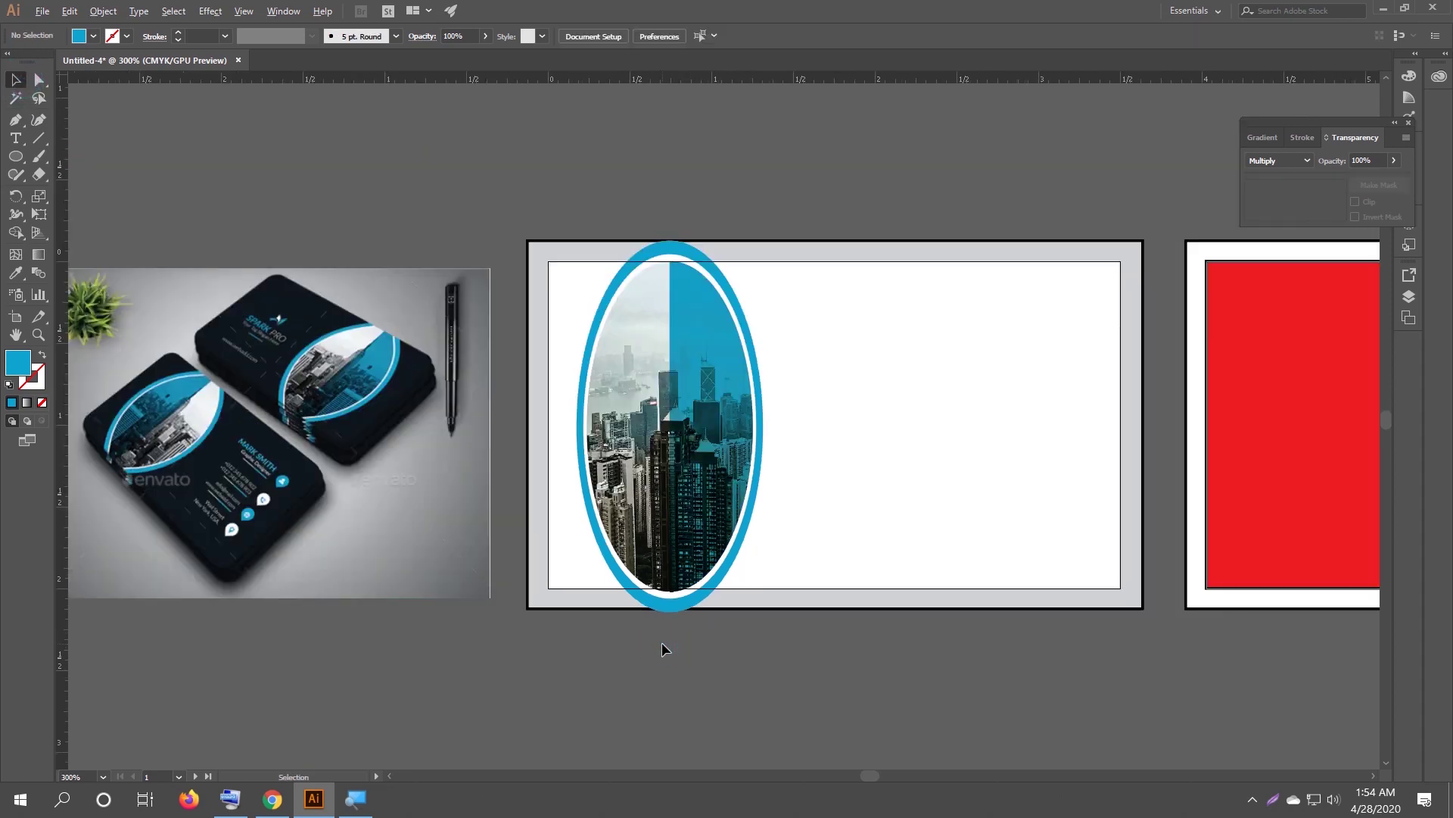
{"action": "scroll", "coordinate": [601, 469], "scroll_direction": "down", "scroll_amount": 1}
{"action": "left_click_drag", "start_coordinate": [686, 353], "coordinate": [538, 316]}
{"action": "left_click_drag", "start_coordinate": [405, 211], "coordinate": [542, 439]}
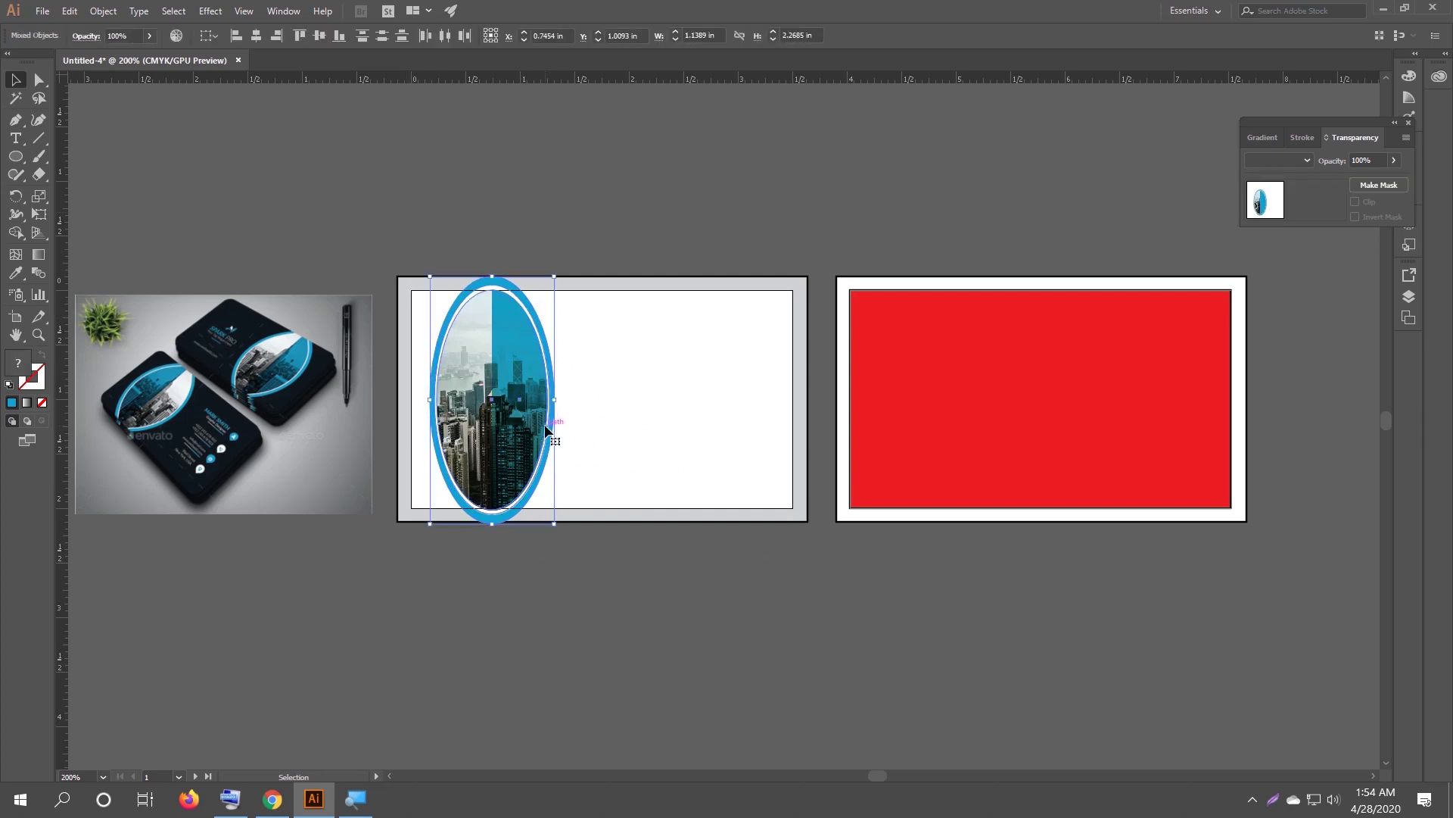
{"action": "left_click", "coordinate": [648, 594]}
{"action": "scroll", "coordinate": [638, 530], "scroll_direction": "up", "scroll_amount": 1}
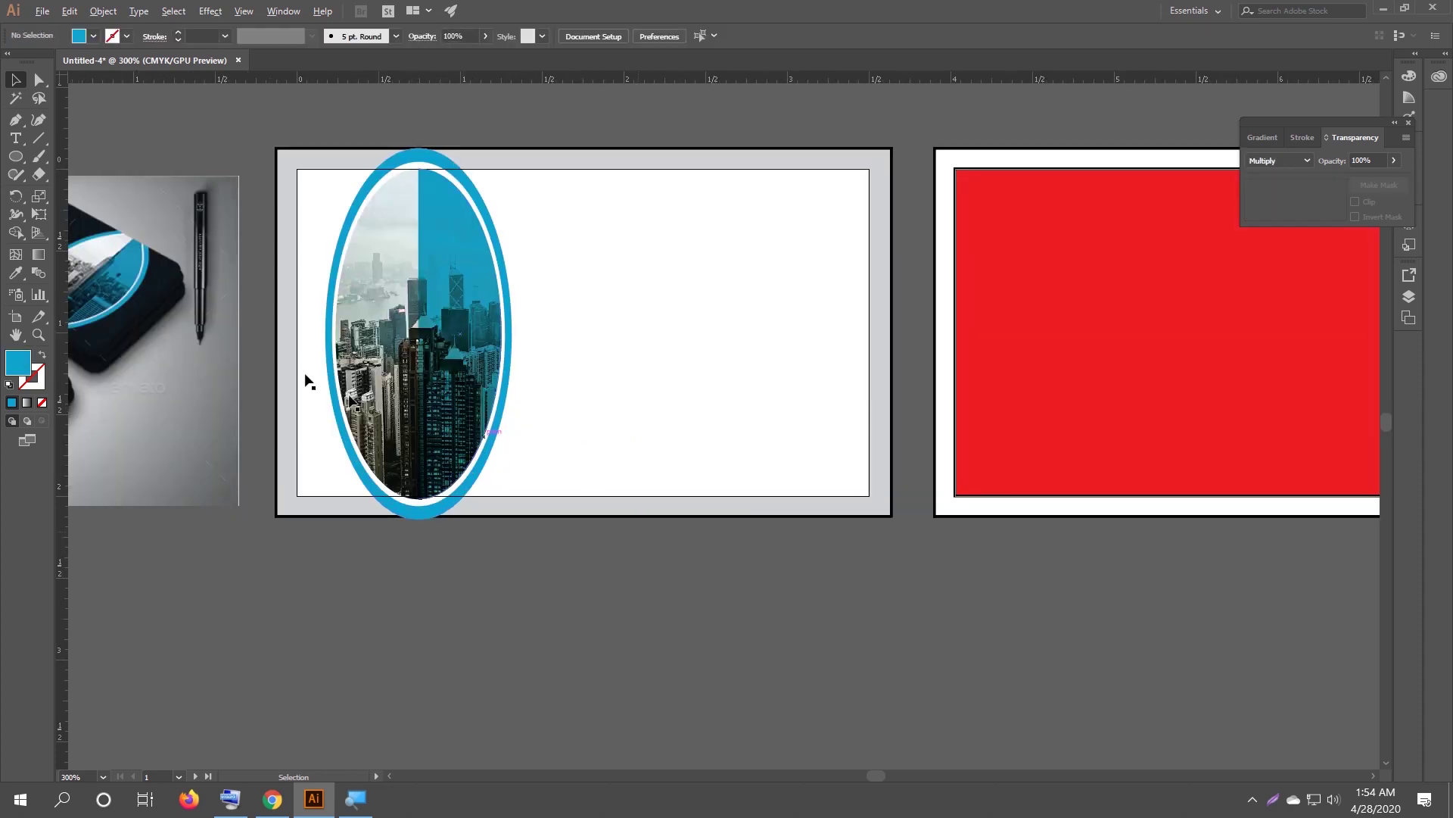
Fill the white card rectangle with the dark navy sampled from the mockup card.
{"action": "left_click", "coordinate": [773, 302]}
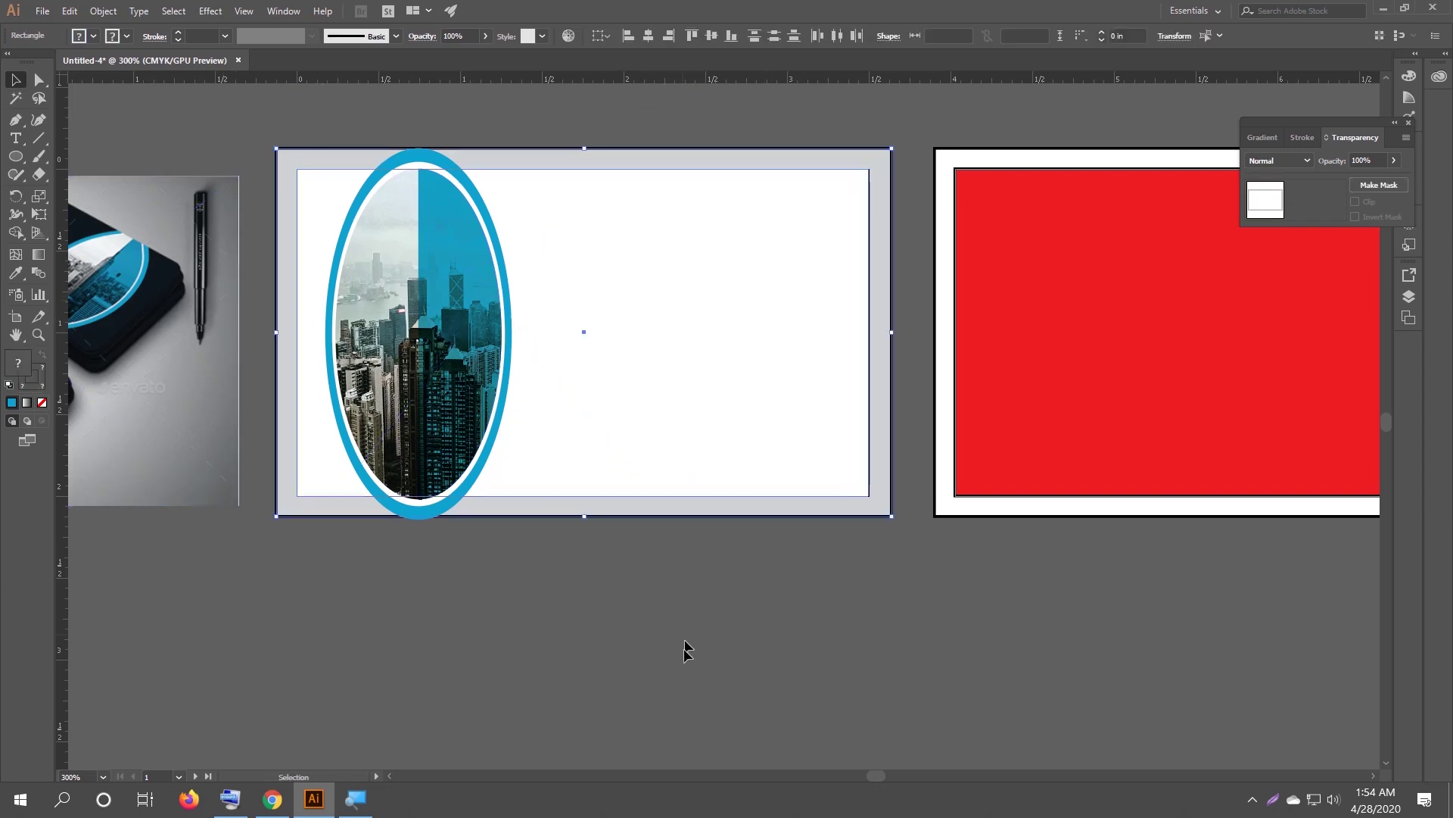
{"action": "left_click", "coordinate": [632, 696]}
{"action": "left_click", "coordinate": [631, 435]}
{"action": "left_click_drag", "start_coordinate": [485, 470], "coordinate": [641, 482]}
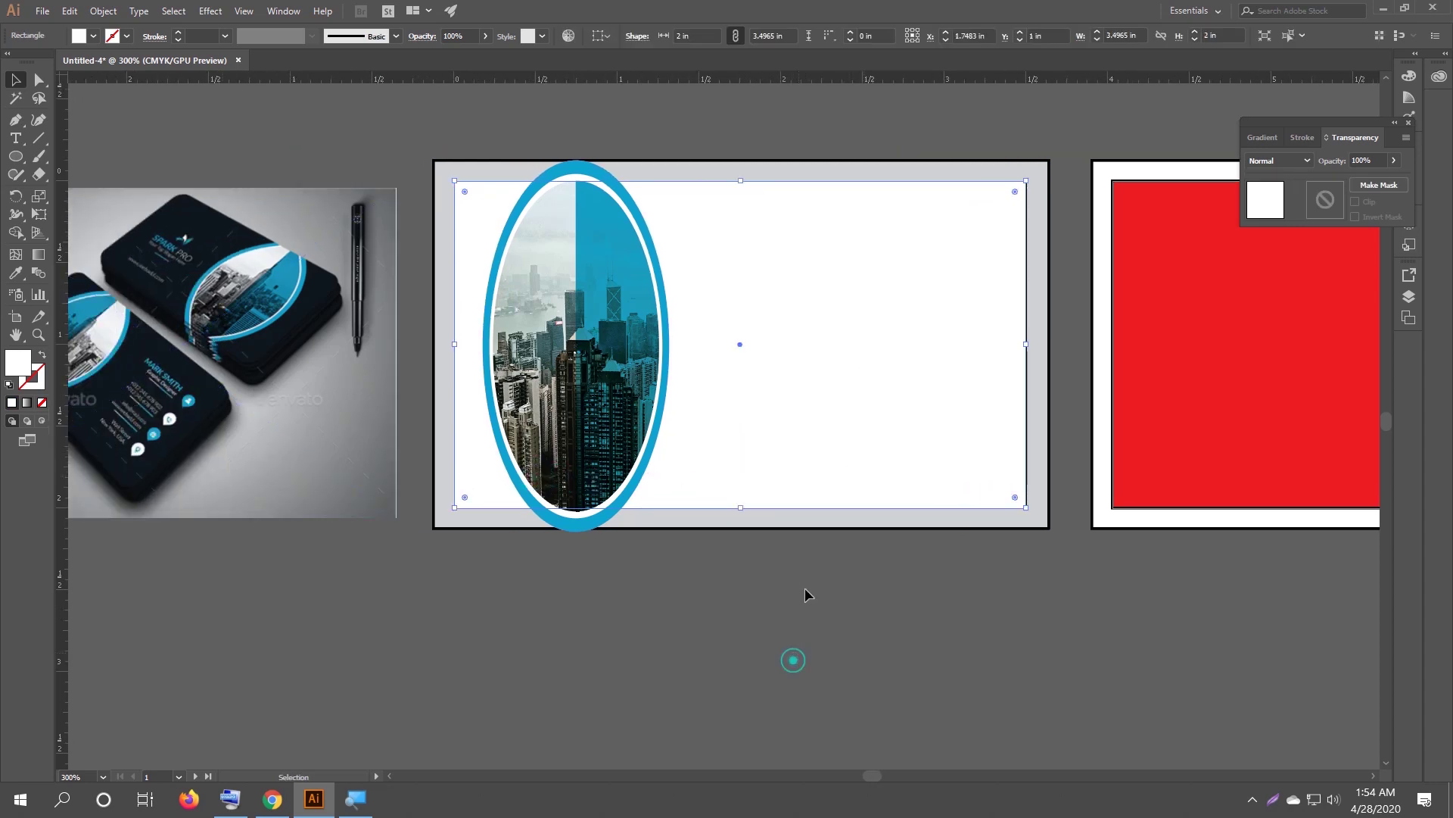
{"action": "left_click", "coordinate": [794, 660]}
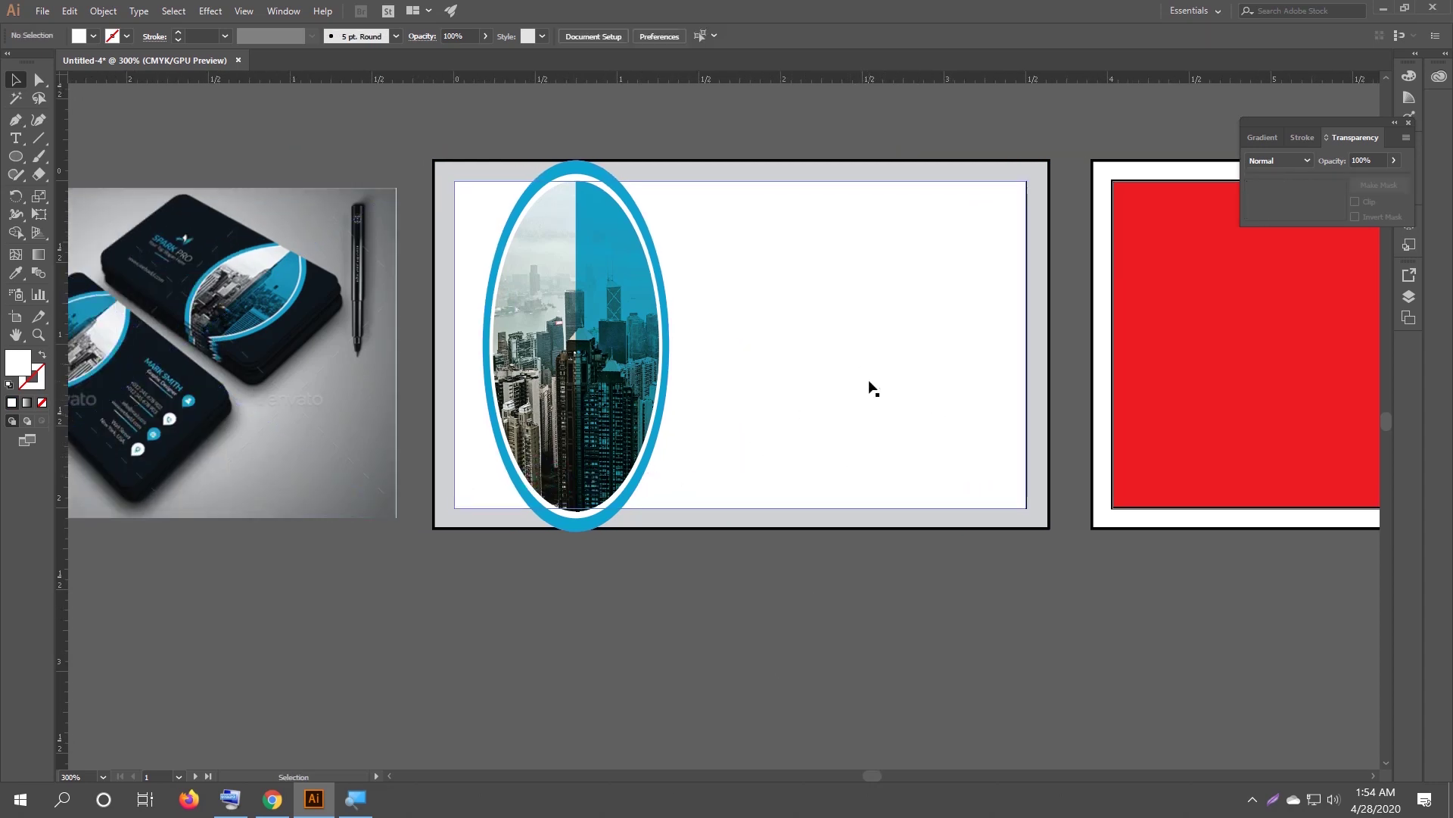
{"action": "left_click", "coordinate": [888, 363]}
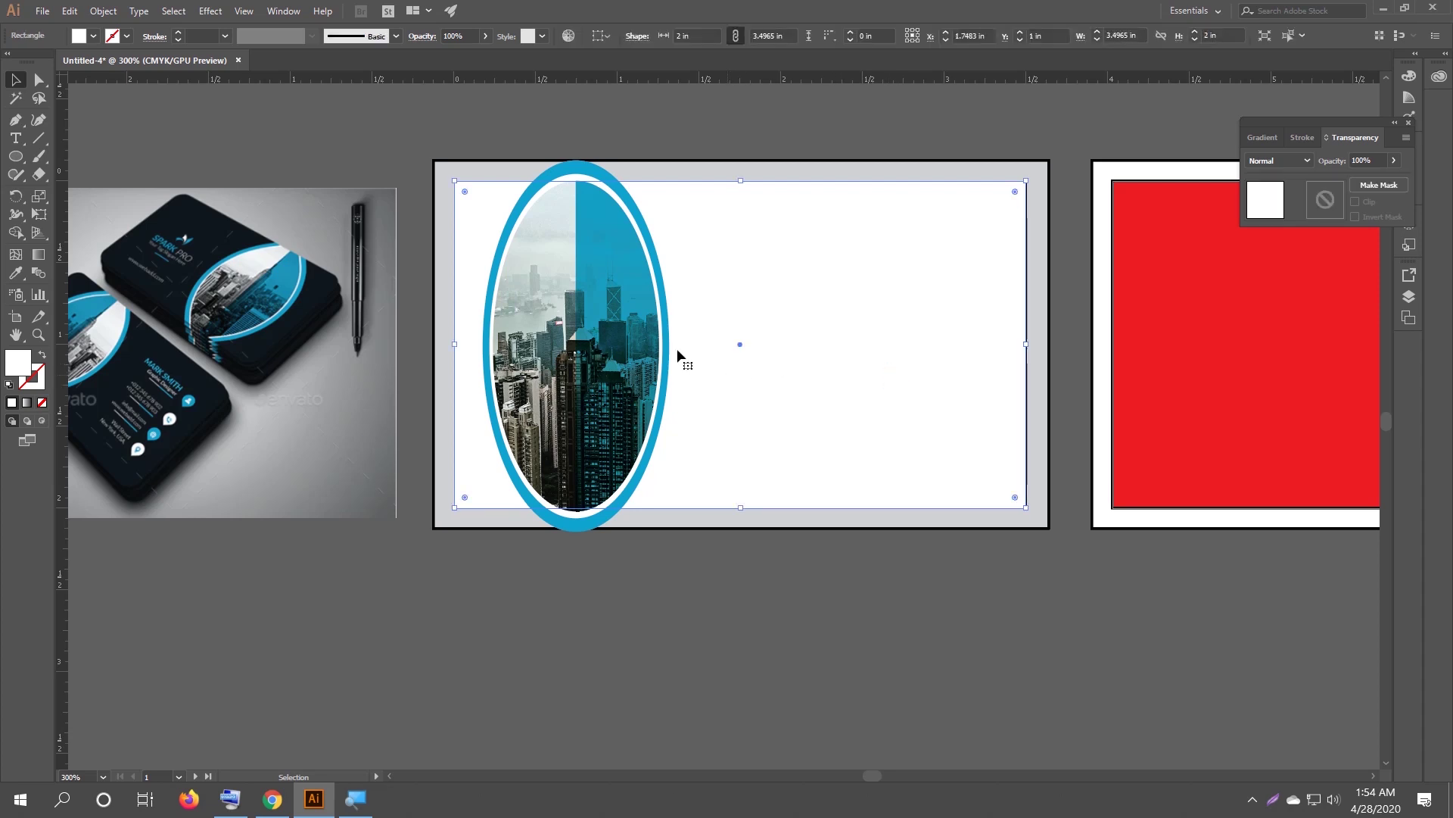
{"action": "key", "text": "i"}
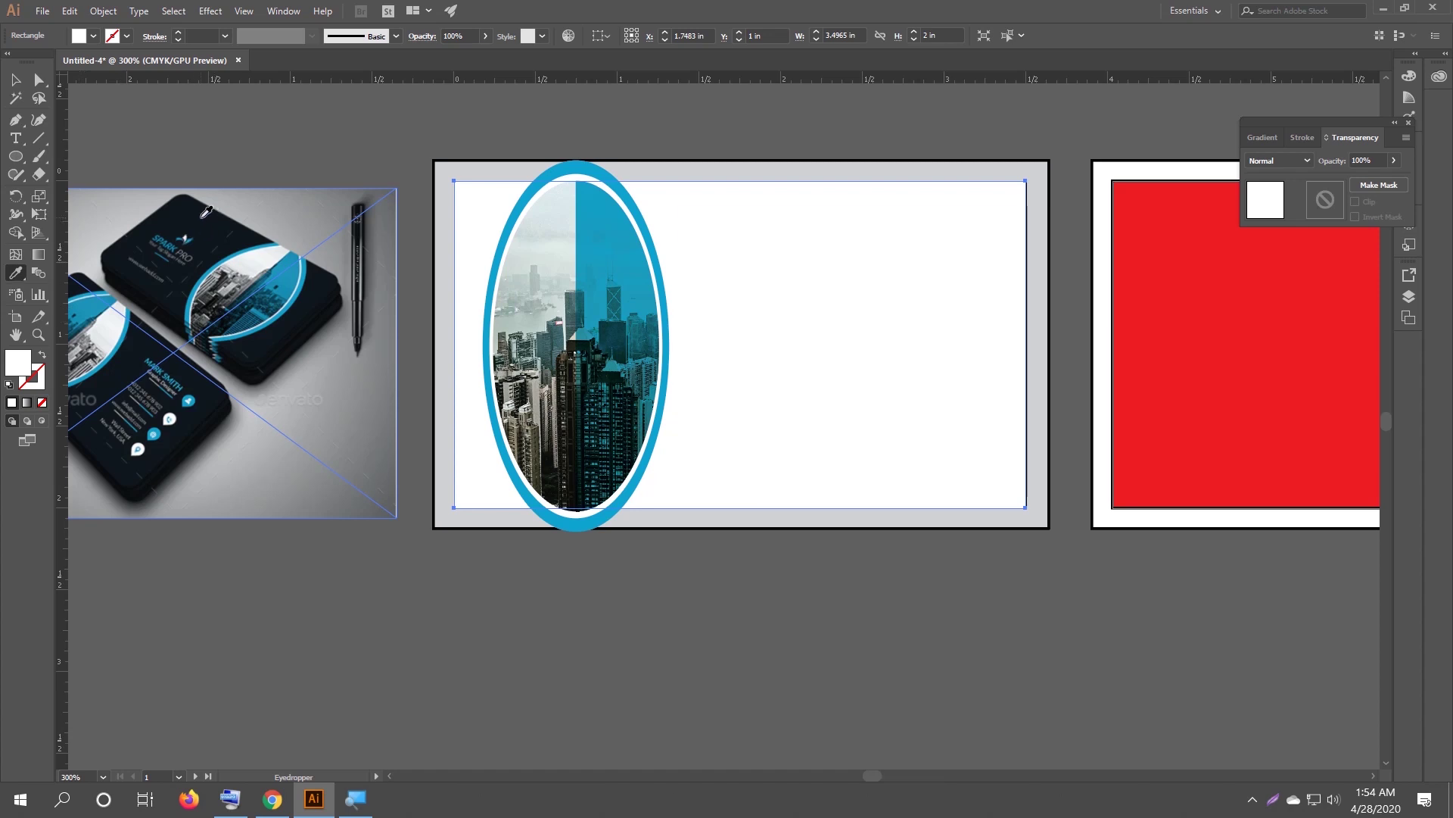
{"action": "left_click", "coordinate": [205, 212]}
{"action": "key", "text": "v"}
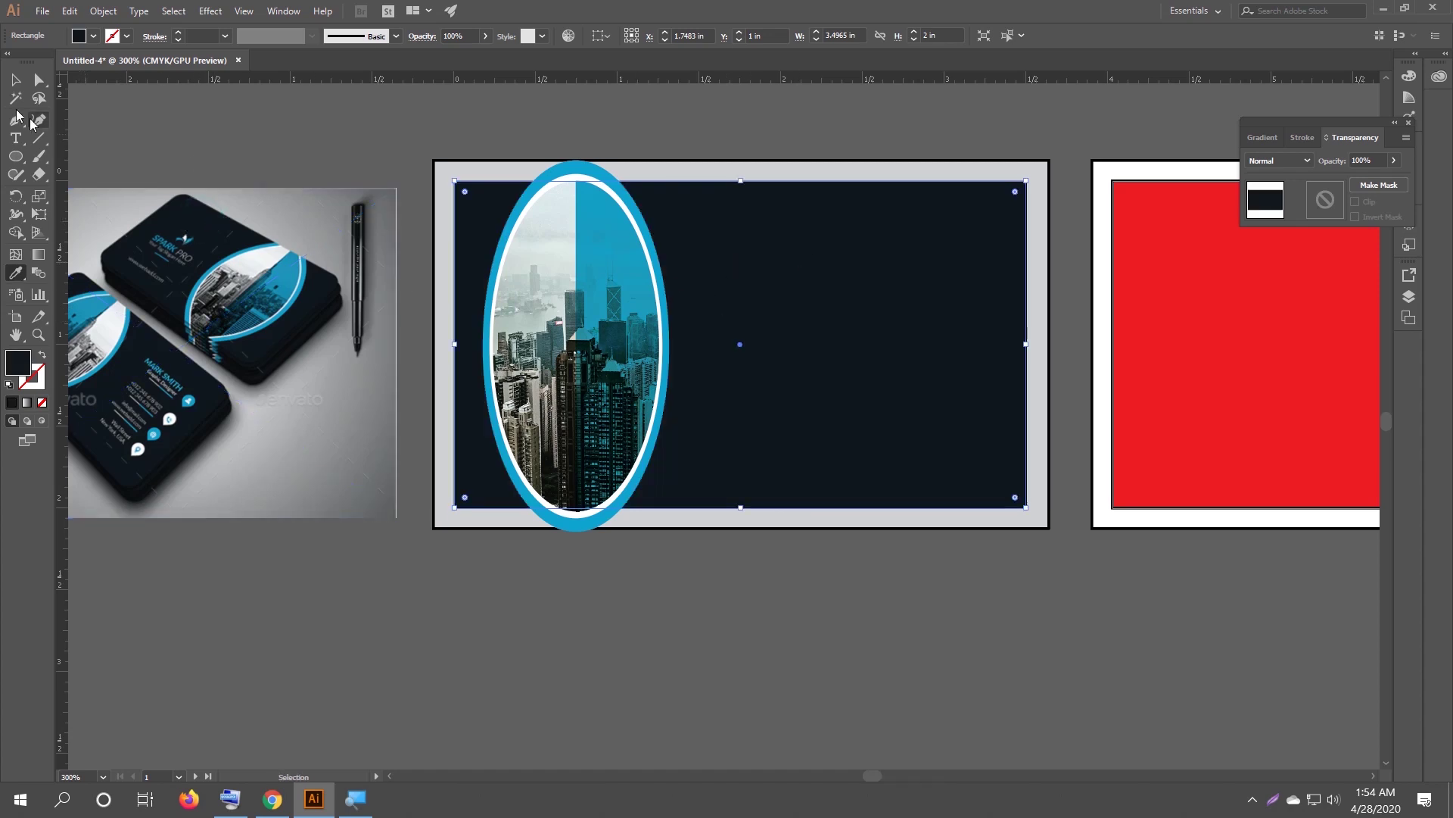
{"action": "left_click", "coordinate": [595, 592]}
Inspect the anchor points of all card objects, then deselect them and pan the view.
{"action": "left_click_drag", "start_coordinate": [502, 569], "coordinate": [600, 409]}
{"action": "key", "text": "a"}
{"action": "key", "text": "ctrl+shift+a"}
{"action": "key", "text": "v"}
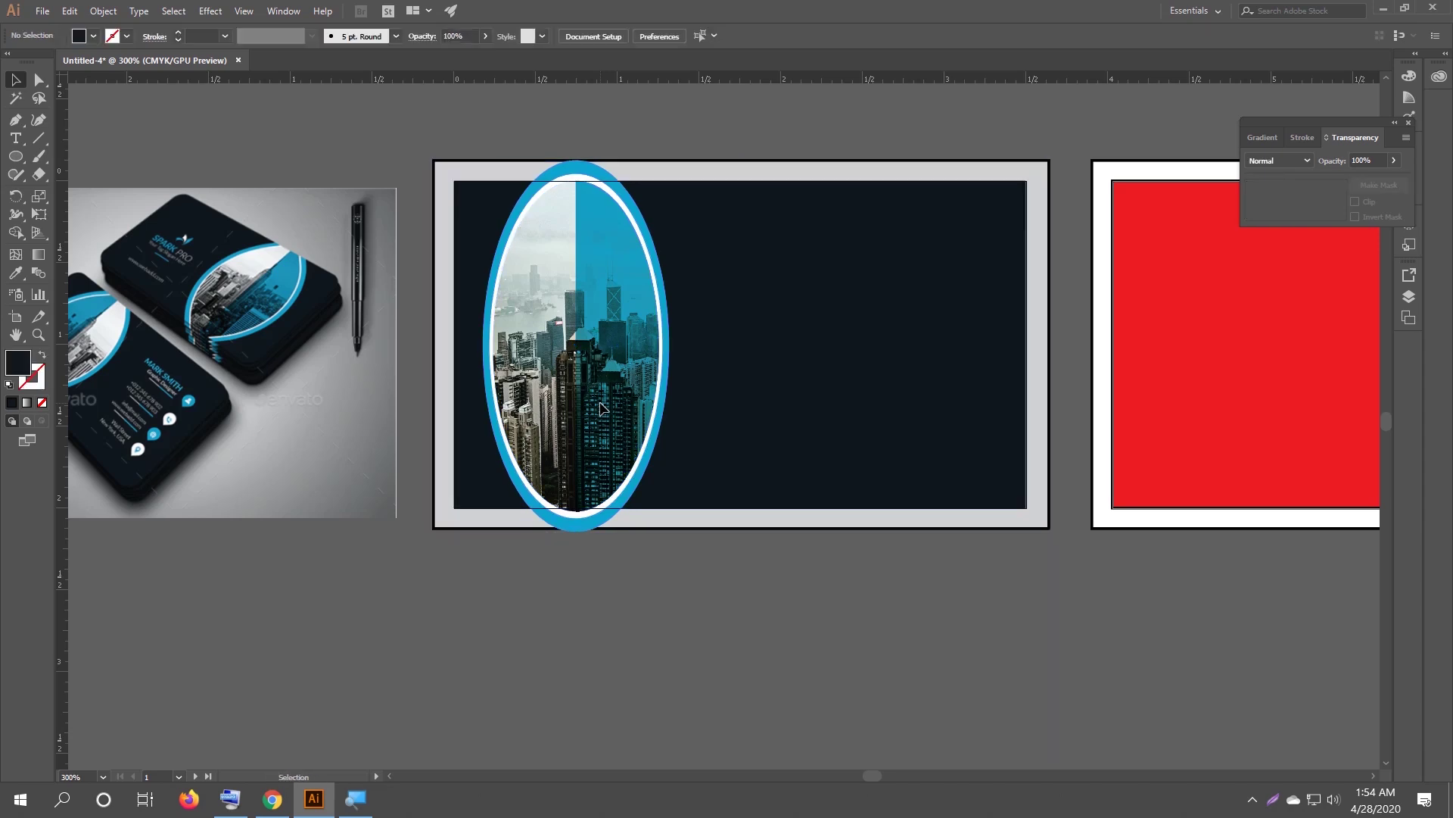
{"action": "left_click_drag", "start_coordinate": [295, 437], "coordinate": [348, 426]}
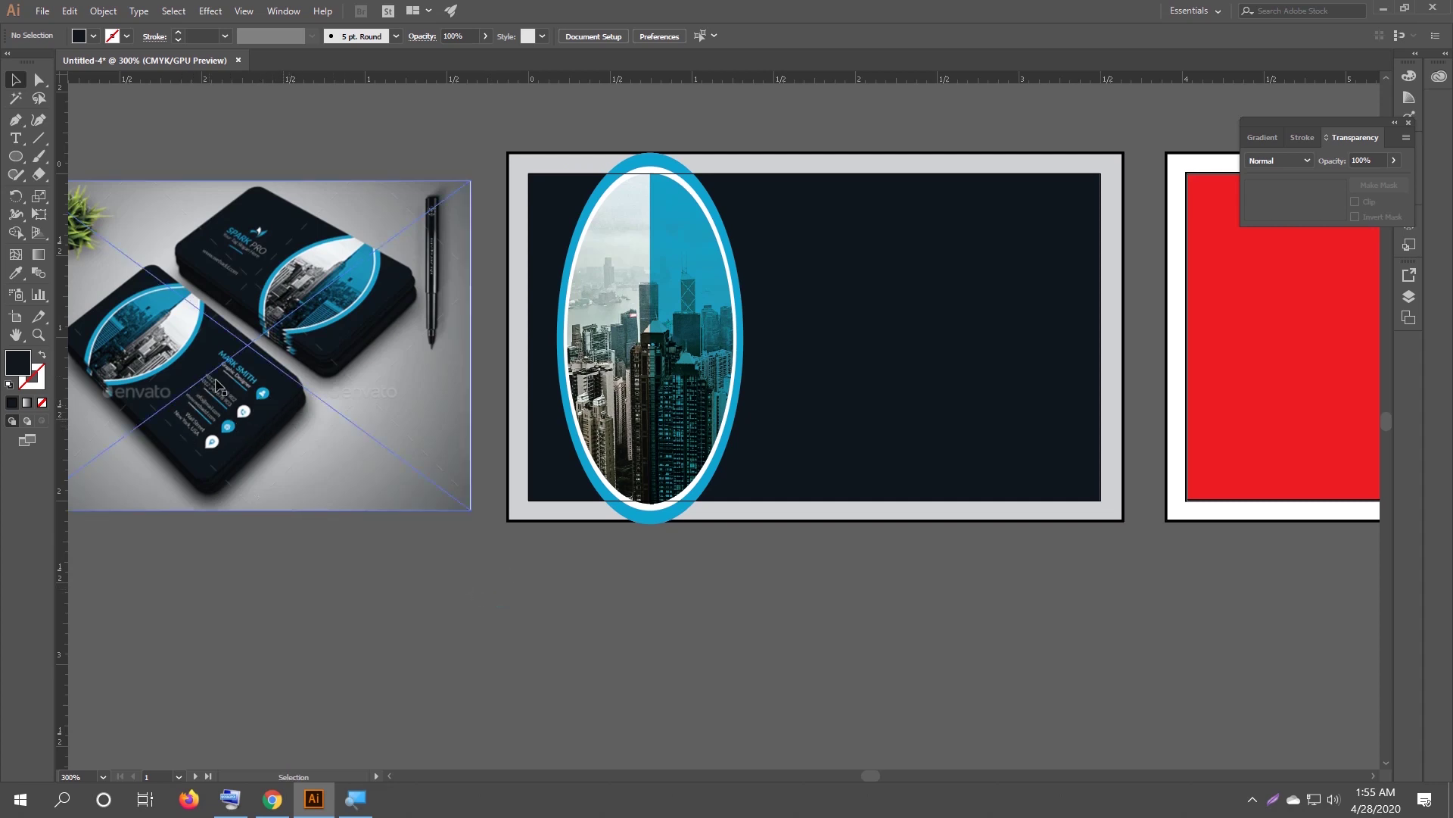
Add a white text line with the cardholder's name on the dark card.
{"action": "left_click", "coordinate": [17, 140]}
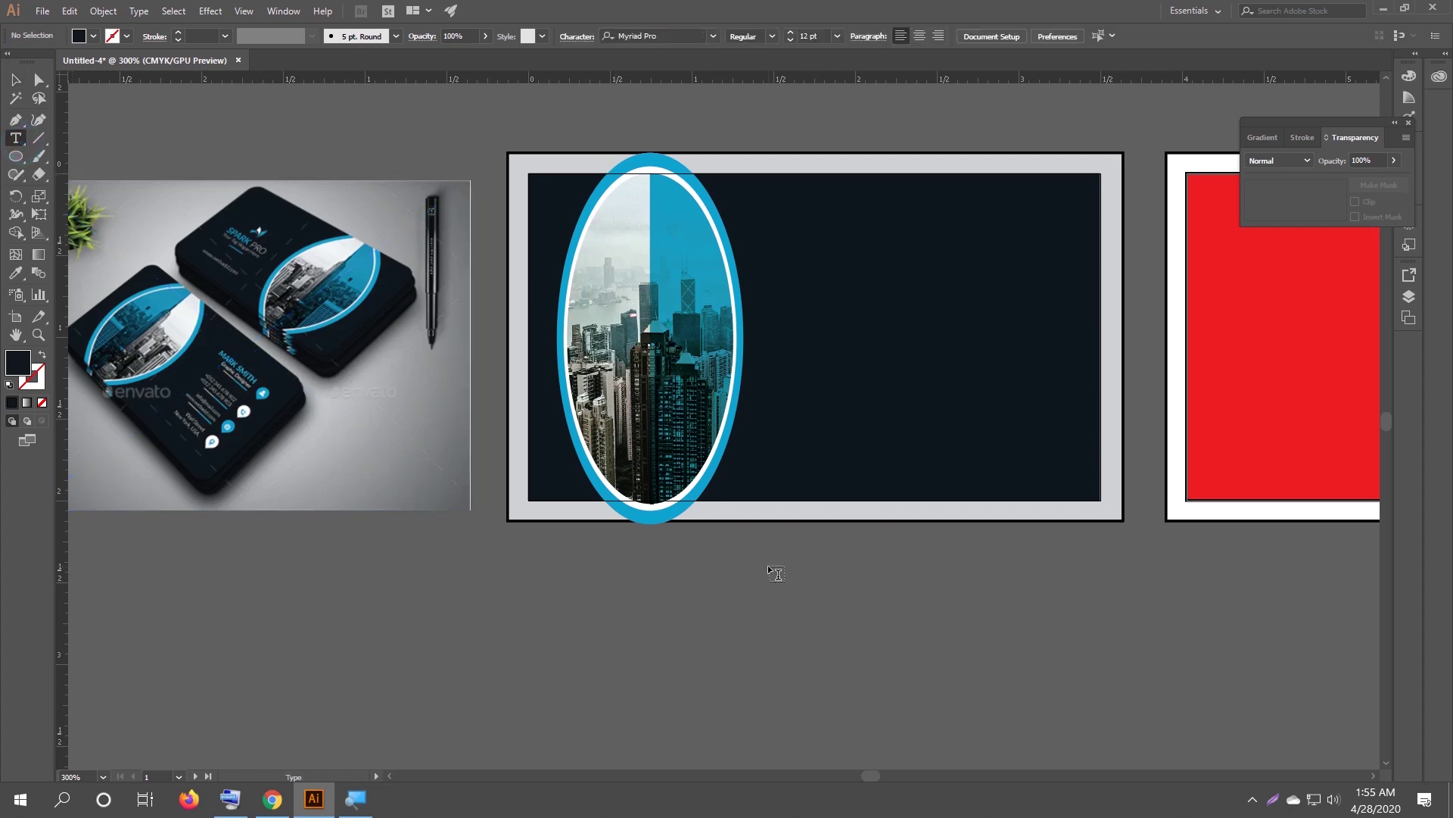
{"action": "left_click", "coordinate": [815, 266]}
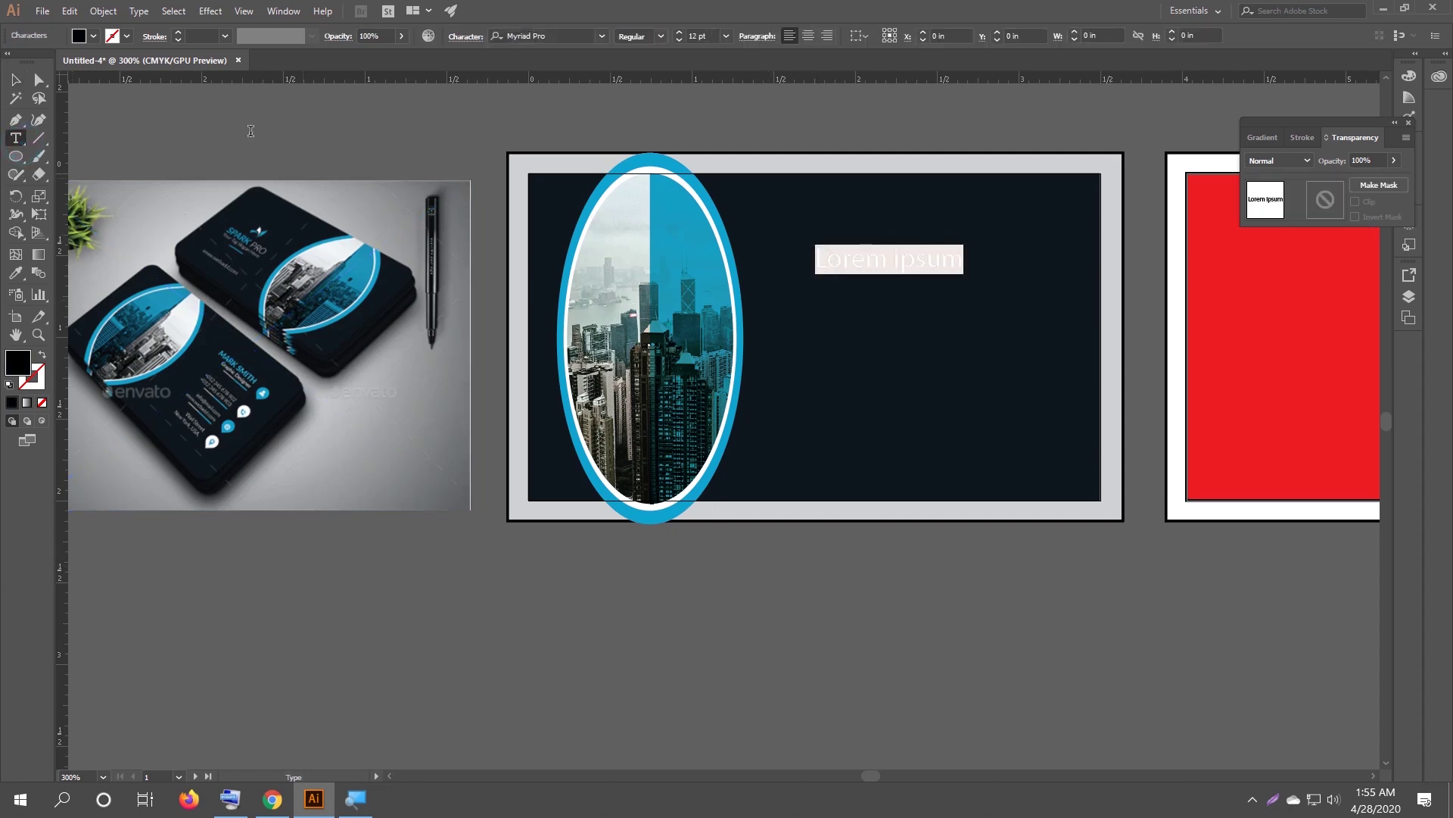
{"action": "left_click", "coordinate": [93, 36]}
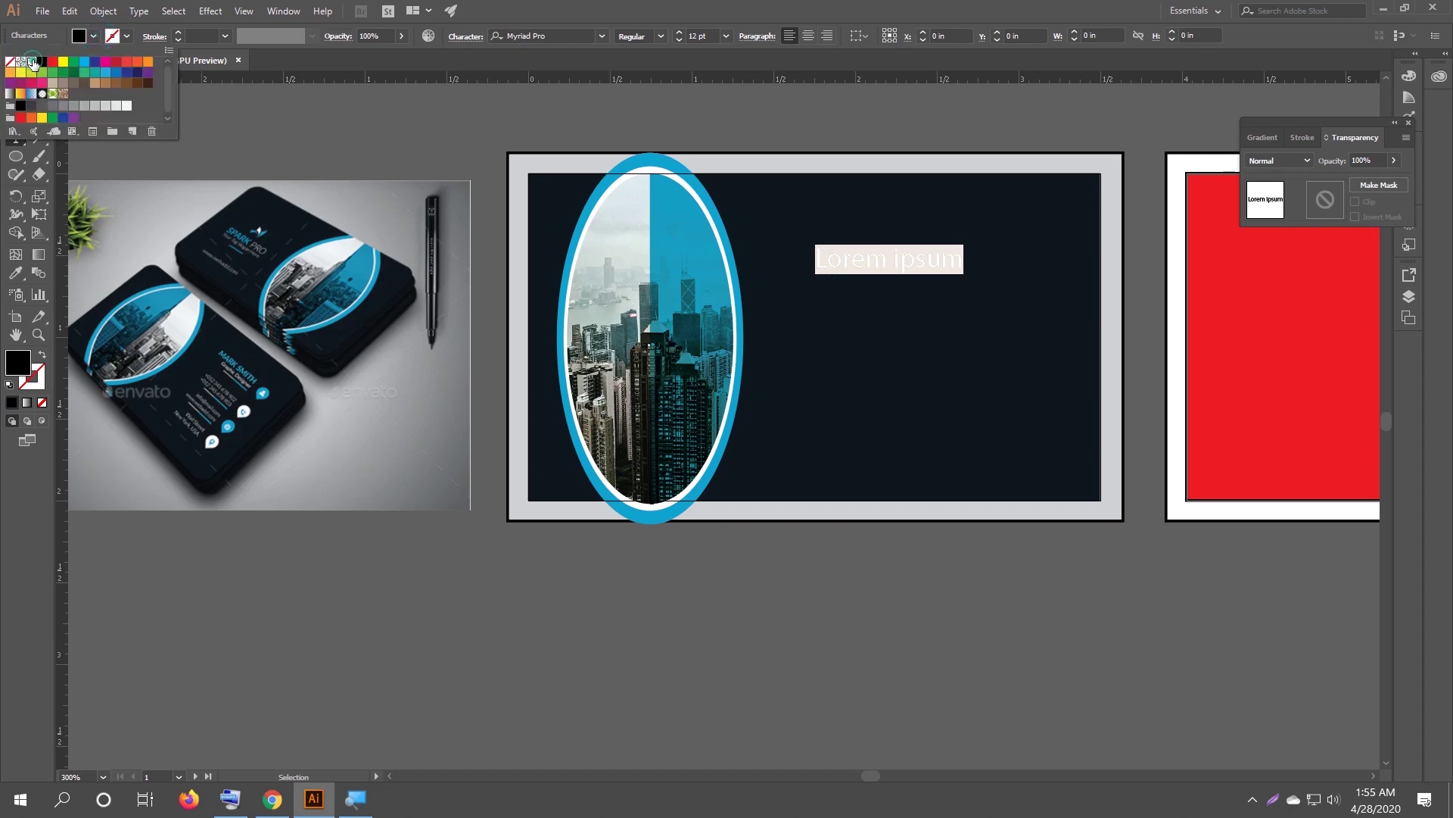
{"action": "left_click", "coordinate": [32, 62]}
{"action": "left_click", "coordinate": [94, 36]}
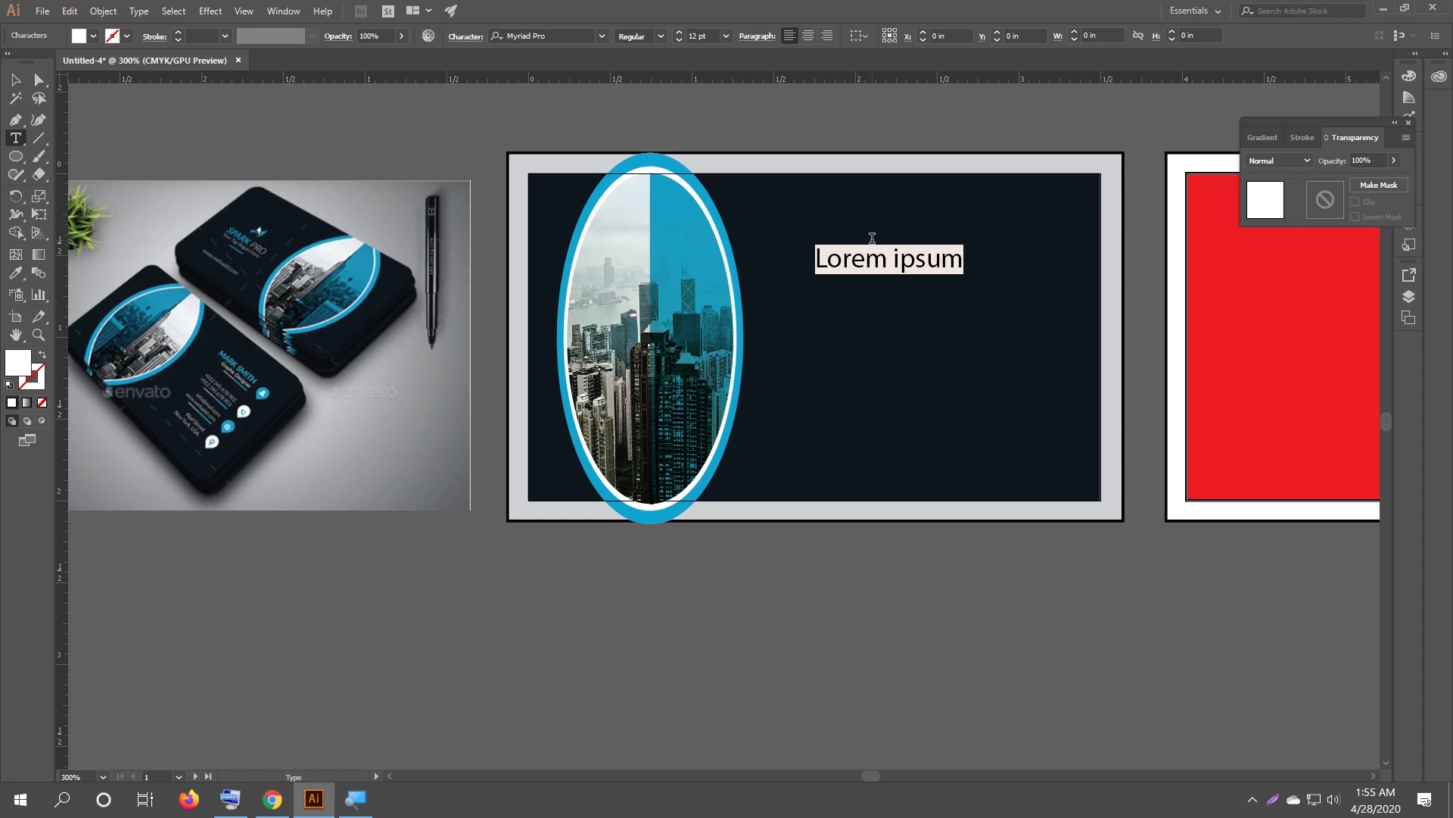
{"action": "type", "text": "Mehed"}
{"action": "key", "text": "BackSpace"}
{"action": "key", "text": "BackSpace"}
{"action": "key", "text": "BackSpace"}
{"action": "key", "text": "BackSpace"}
{"action": "left_click", "coordinate": [230, 800]}
{"action": "left_click_drag", "start_coordinate": [1060, 174], "coordinate": [979, 489]}
{"action": "left_click", "coordinate": [851, 634]}
{"action": "left_click", "coordinate": [853, 634], "text": "shift"}
{"action": "key", "text": "BackSpace"}
{"action": "key", "text": "BackSpace"}
{"action": "left_click", "coordinate": [852, 635], "text": "shift"}
{"action": "type", "text": "RK SMITH"}
{"action": "left_click", "coordinate": [1250, 489]}
Add a white 'Graphic Designer' title and position it under the name.
{"action": "left_click", "coordinate": [831, 289]}
{"action": "type", "text": "GR"}
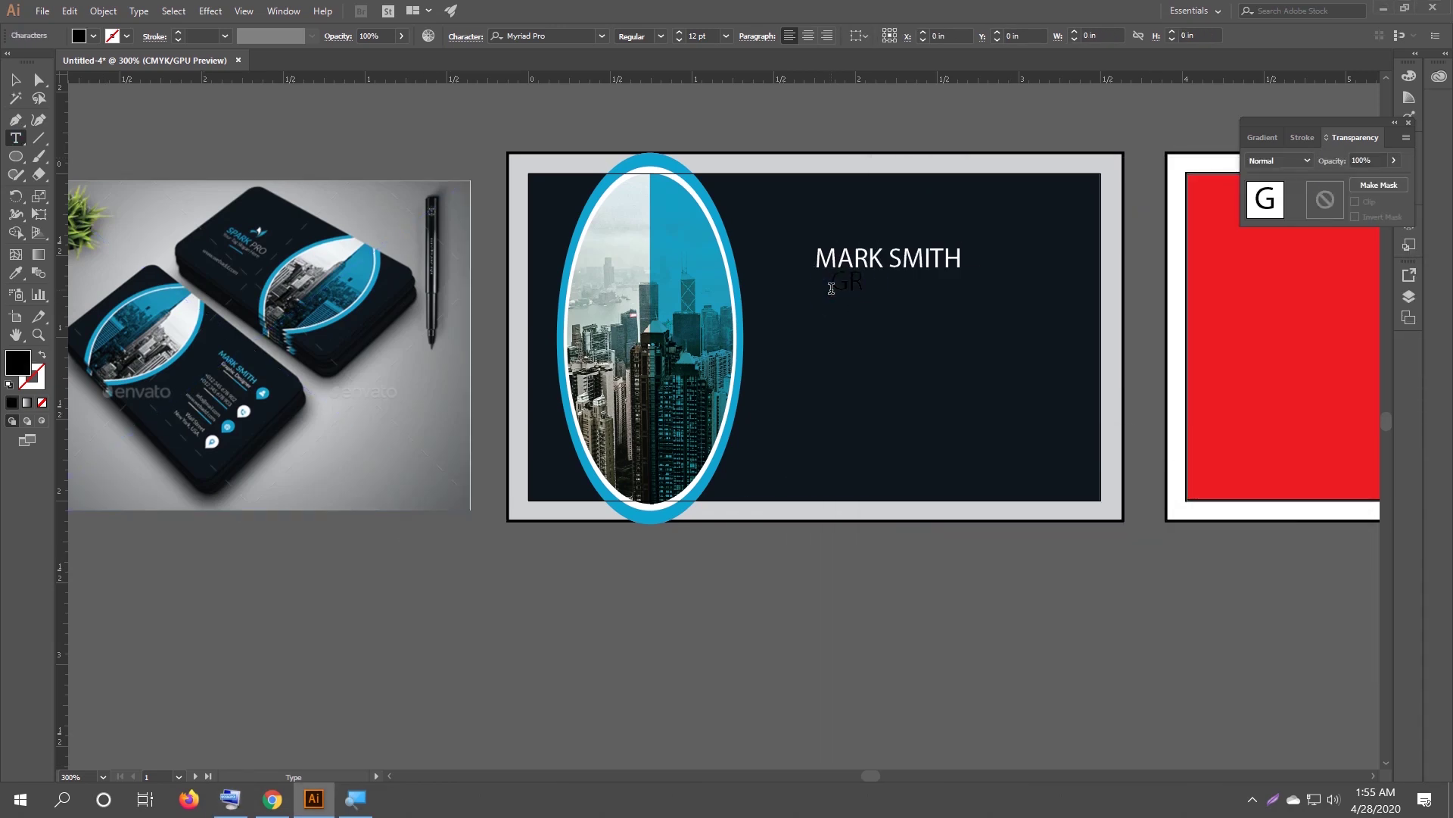
{"action": "left_click", "coordinate": [230, 801]}
{"action": "left_click", "coordinate": [1151, 559]}
{"action": "left_click", "coordinate": [909, 593]}
{"action": "left_click", "coordinate": [852, 632]}
{"action": "left_click", "coordinate": [16, 80]}
{"action": "left_click", "coordinate": [93, 35]}
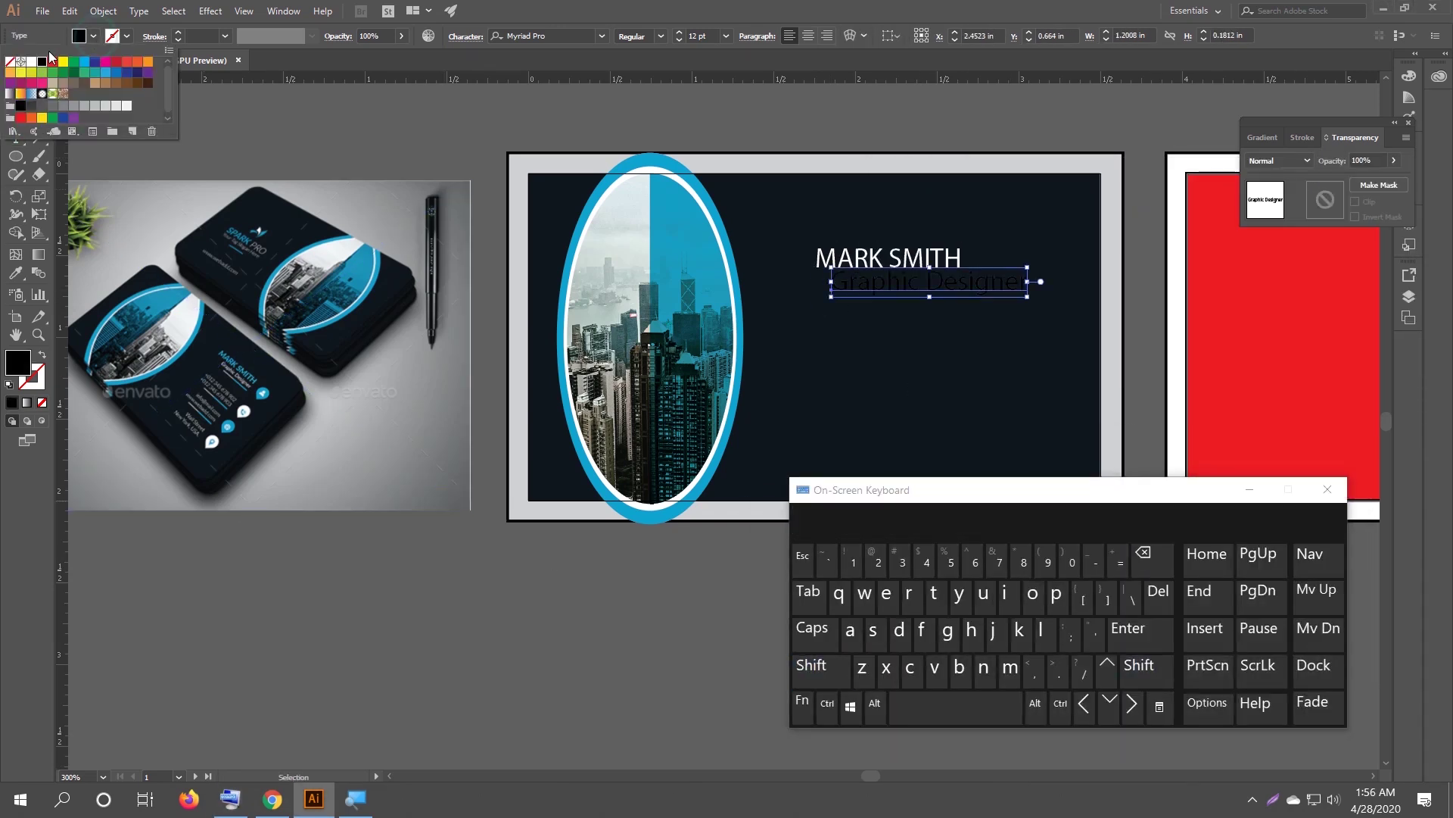
{"action": "left_click", "coordinate": [33, 56]}
{"action": "left_click_drag", "start_coordinate": [912, 283], "coordinate": [899, 295]}
{"action": "left_click_drag", "start_coordinate": [947, 490], "coordinate": [898, 594]}
Add a white phone number line and duplicate it below for a second number.
{"action": "left_click", "coordinate": [16, 138]}
{"action": "left_click", "coordinate": [826, 360]}
{"action": "type", "text": "+123 456 789"}
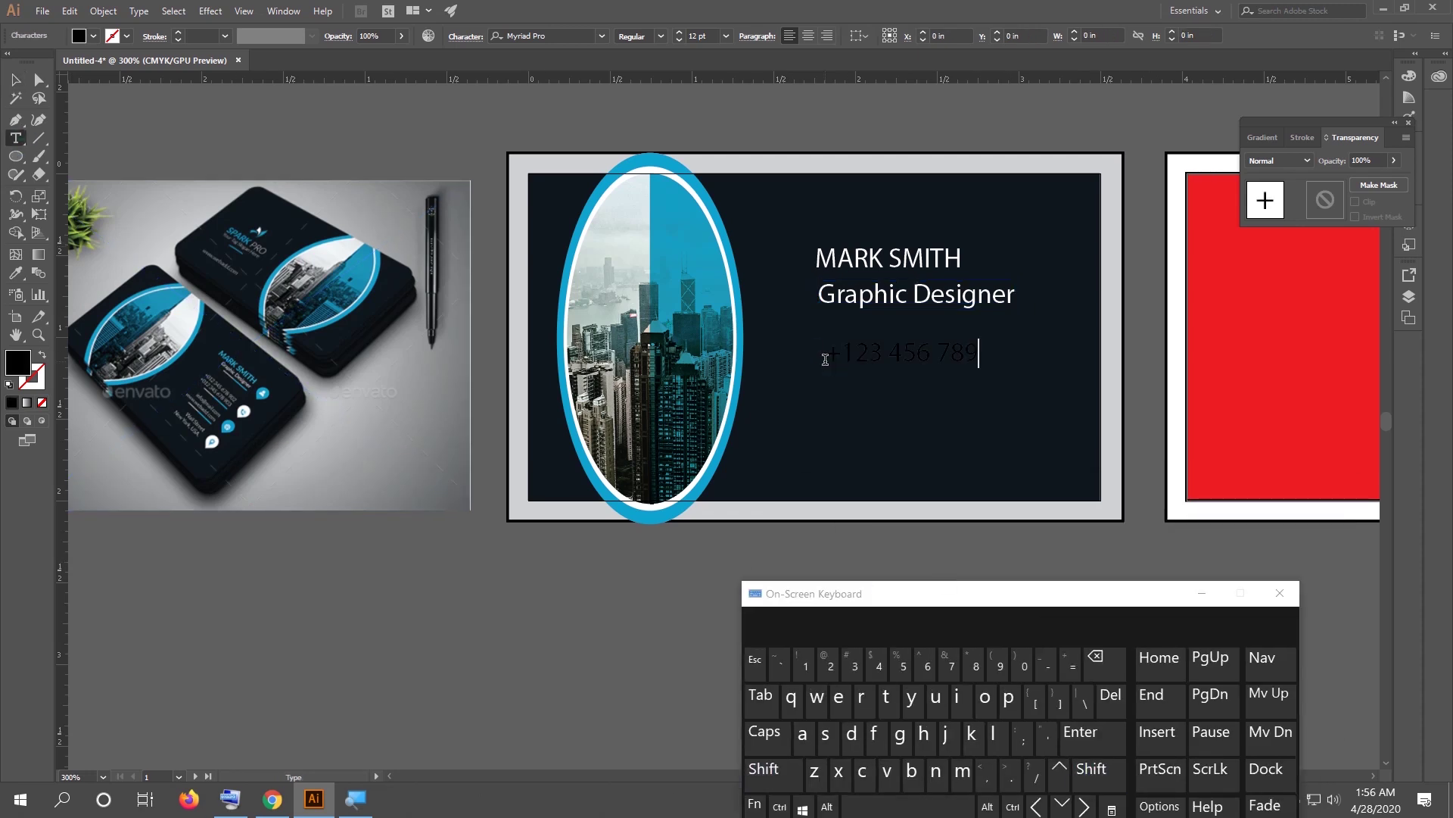
{"action": "left_click", "coordinate": [16, 80]}
{"action": "left_click", "coordinate": [93, 35]}
{"action": "left_click", "coordinate": [34, 56]}
{"action": "left_click_drag", "start_coordinate": [901, 348], "coordinate": [901, 381]}
Add the e-mail address and website lines and make both white.
{"action": "left_click", "coordinate": [415, 529]}
{"action": "left_click", "coordinate": [16, 138]}
{"action": "left_click", "coordinate": [847, 445]}
{"action": "type", "text": "info@ou"}
{"action": "left_click", "coordinate": [847, 473]}
{"action": "type", "text": "Beelearn"}
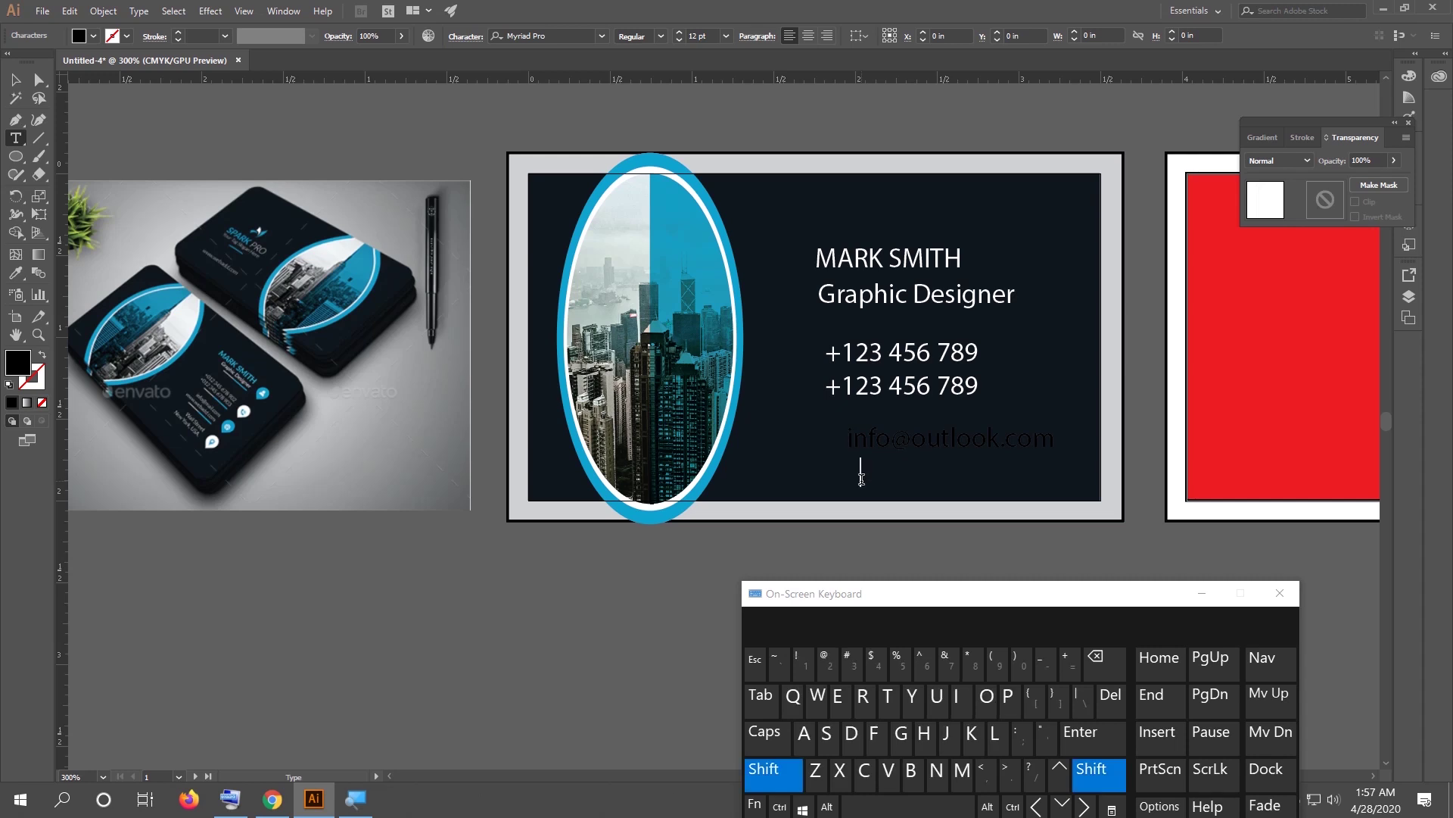
{"action": "type", "text": "ovate.com"}
{"action": "key", "text": "Home"}
{"action": "type", "text": "www."}
{"action": "left_click", "coordinate": [12, 79]}
{"action": "left_click", "coordinate": [909, 439], "text": "shift"}
{"action": "left_click", "coordinate": [901, 386]}
{"action": "left_click", "coordinate": [325, 156]}
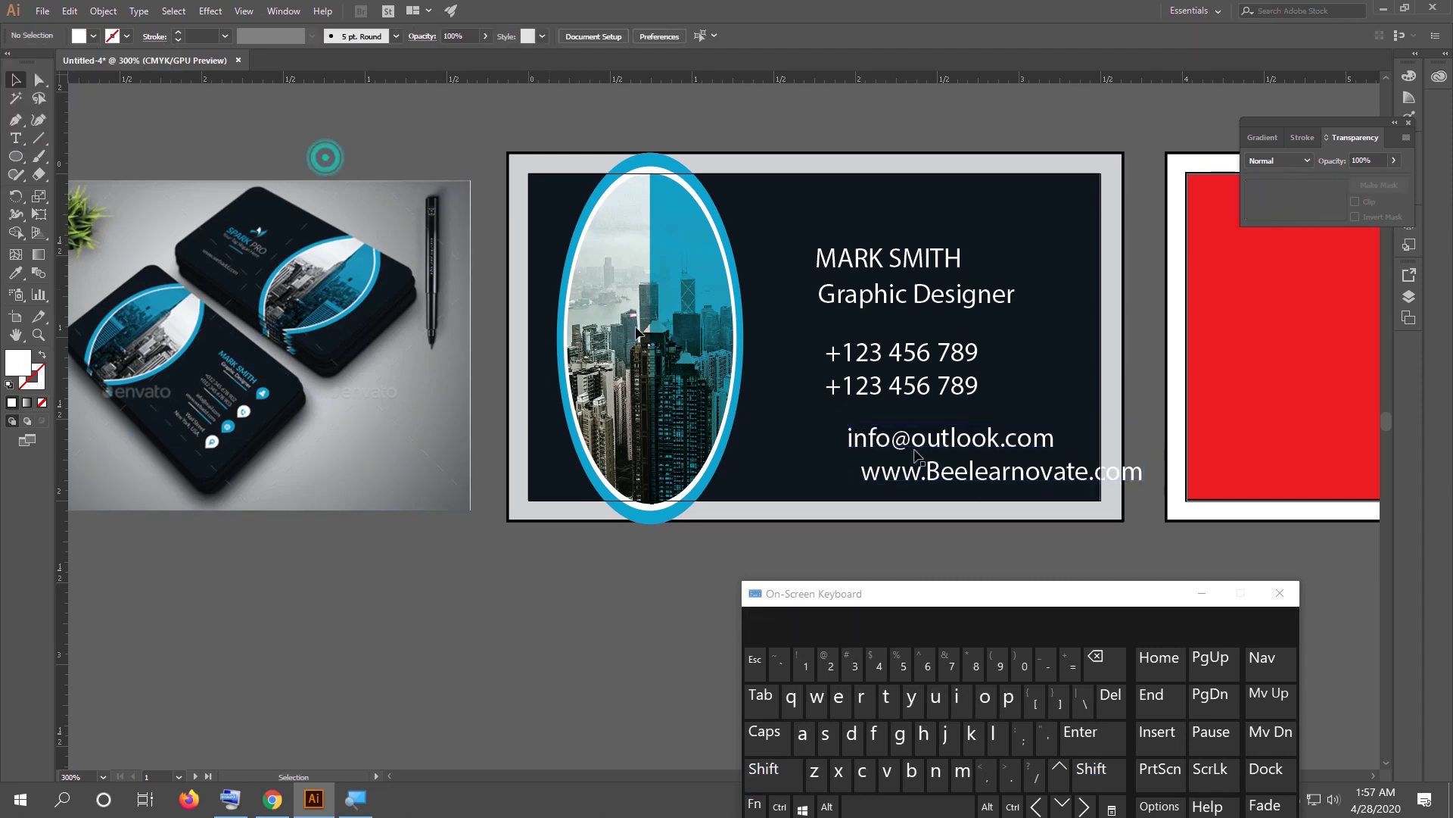
{"action": "left_click_drag", "start_coordinate": [984, 594], "coordinate": [312, 644]}
Add a white 'Dhaka,Bangladesh' location line below the website.
{"action": "left_click", "coordinate": [16, 137]}
{"action": "left_click", "coordinate": [836, 548]}
{"action": "type", "text": "Dhaka,Bangladesh"}
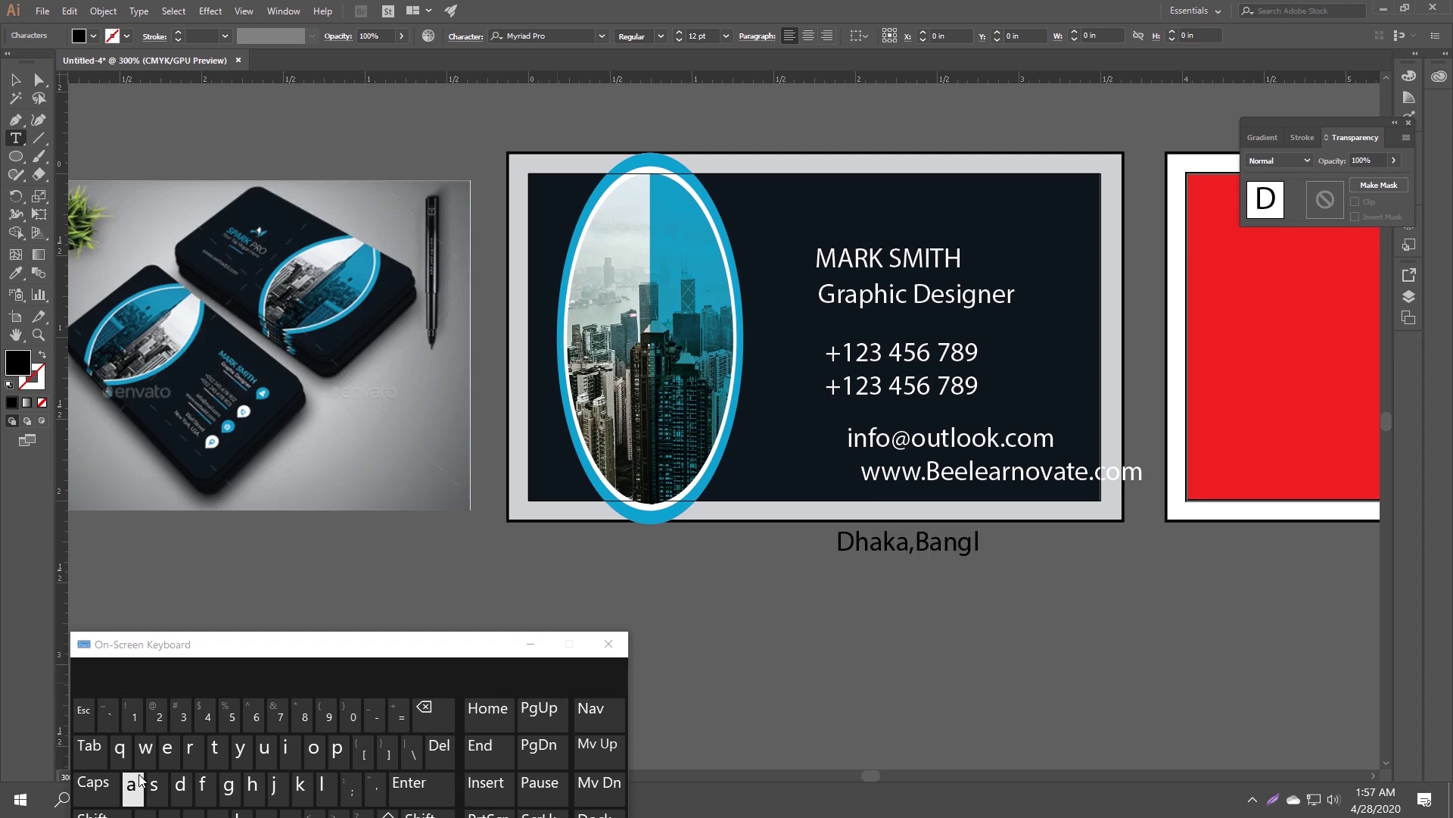
{"action": "left_click", "coordinate": [528, 643]}
{"action": "left_click", "coordinate": [15, 80]}
{"action": "left_click", "coordinate": [93, 36]}
{"action": "left_click", "coordinate": [31, 62]}
{"action": "left_click", "coordinate": [730, 546]}
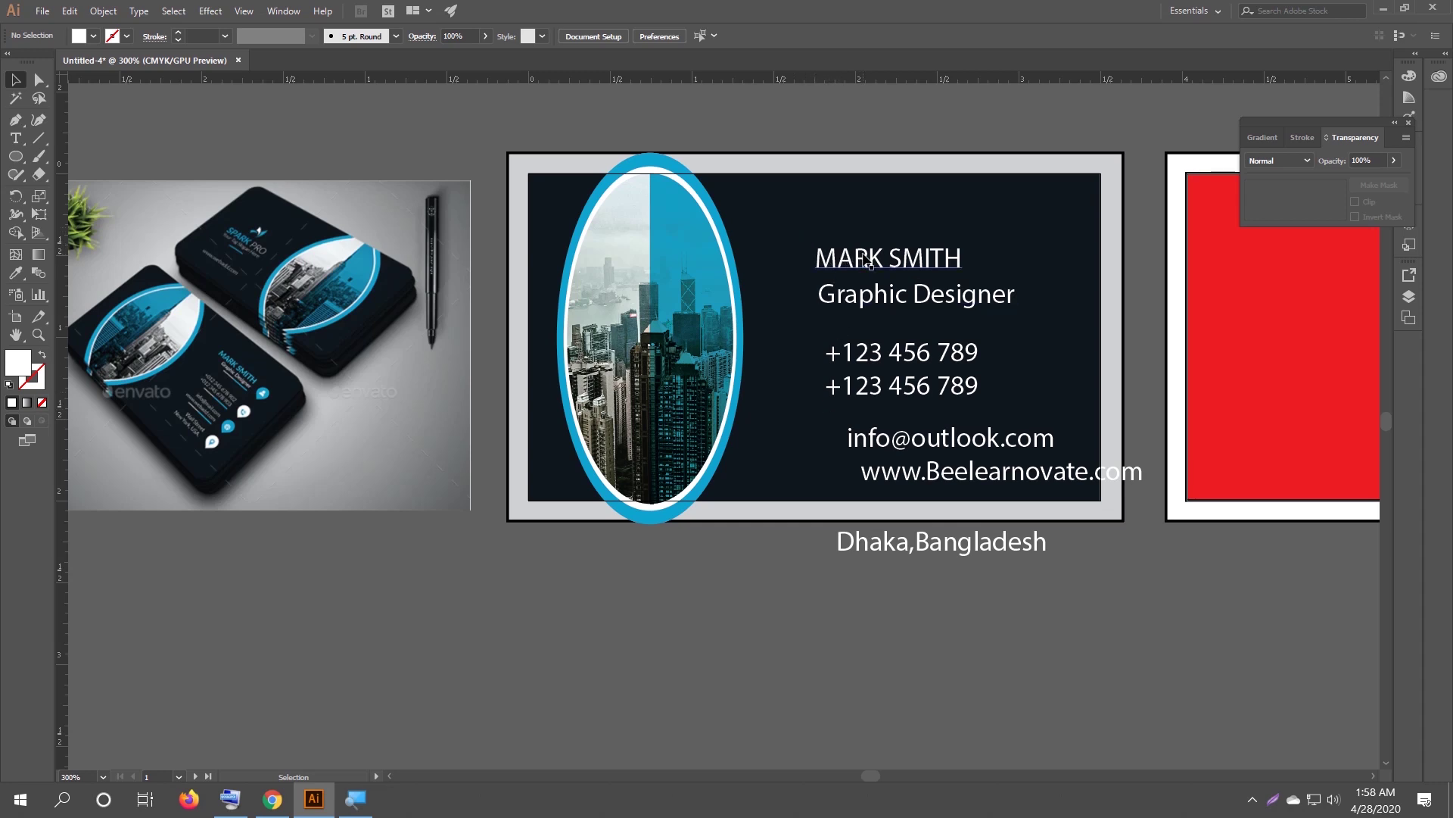
Change all contact text from Myriad Pro to Lato Regular, then move the name line up.
{"action": "left_click_drag", "start_coordinate": [800, 241], "coordinate": [828, 220]}
{"action": "left_click_drag", "start_coordinate": [792, 227], "coordinate": [1007, 579]}
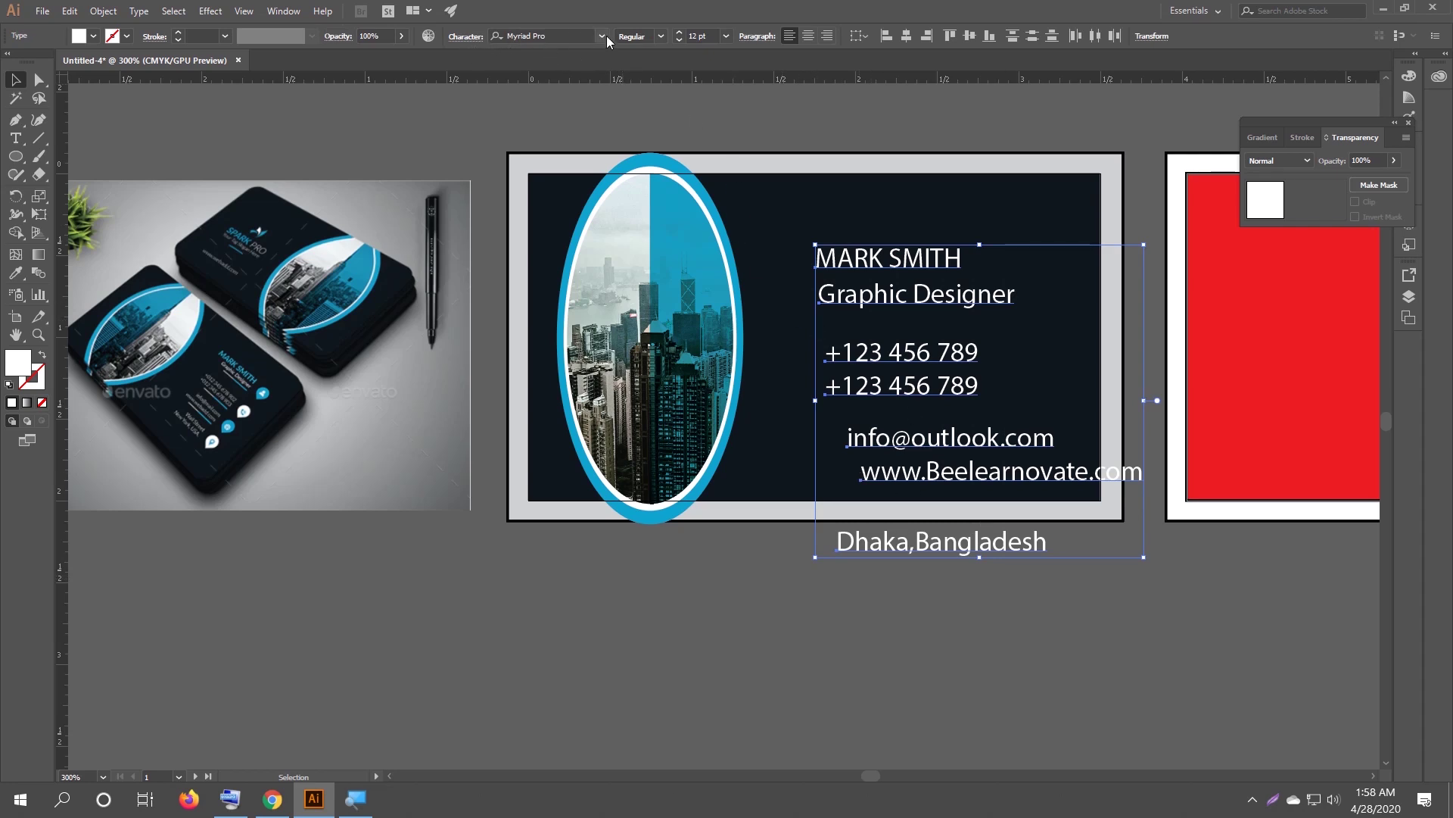
{"action": "left_click", "coordinate": [559, 37]}
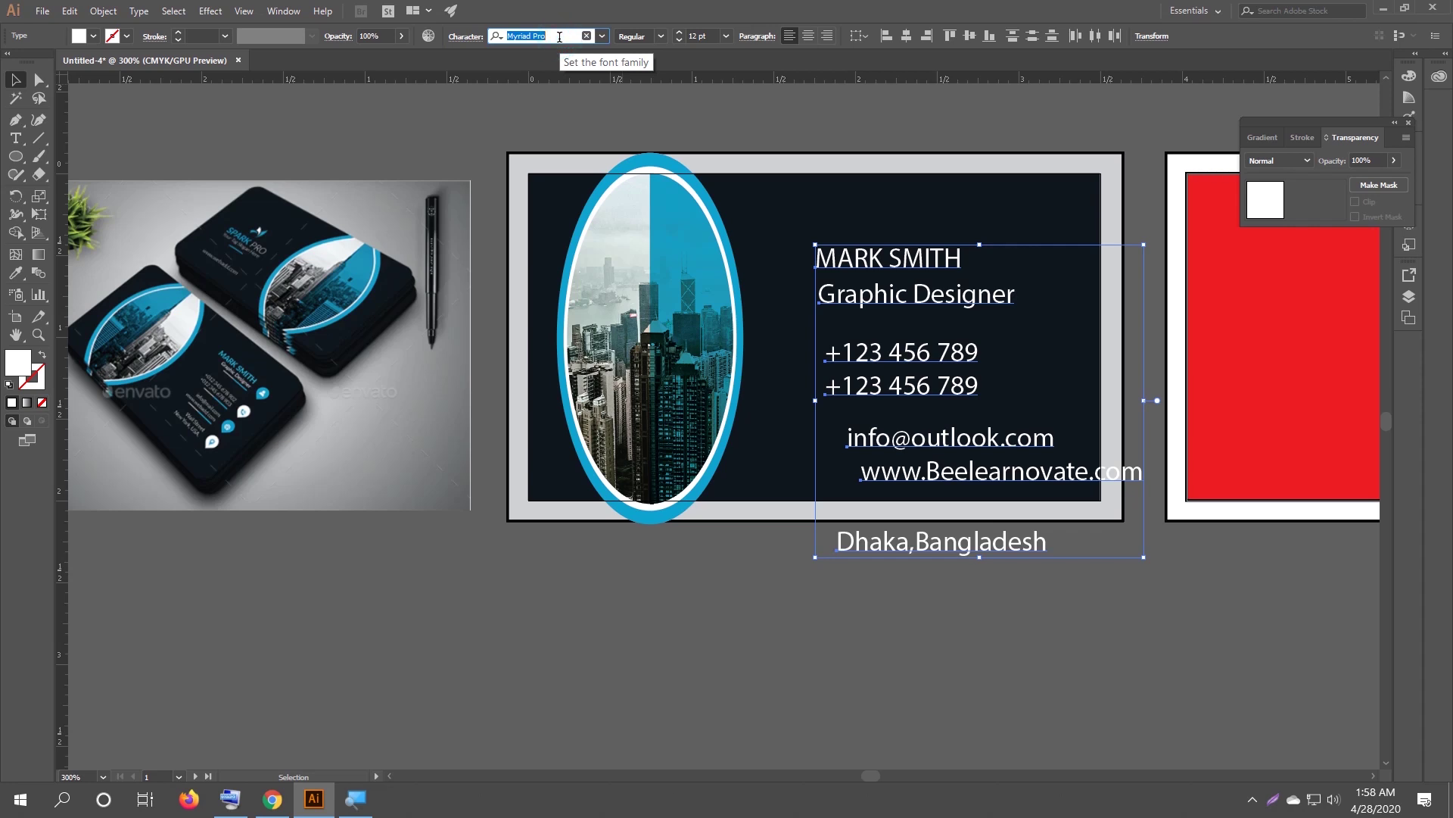
{"action": "key", "text": "BackSpace"}
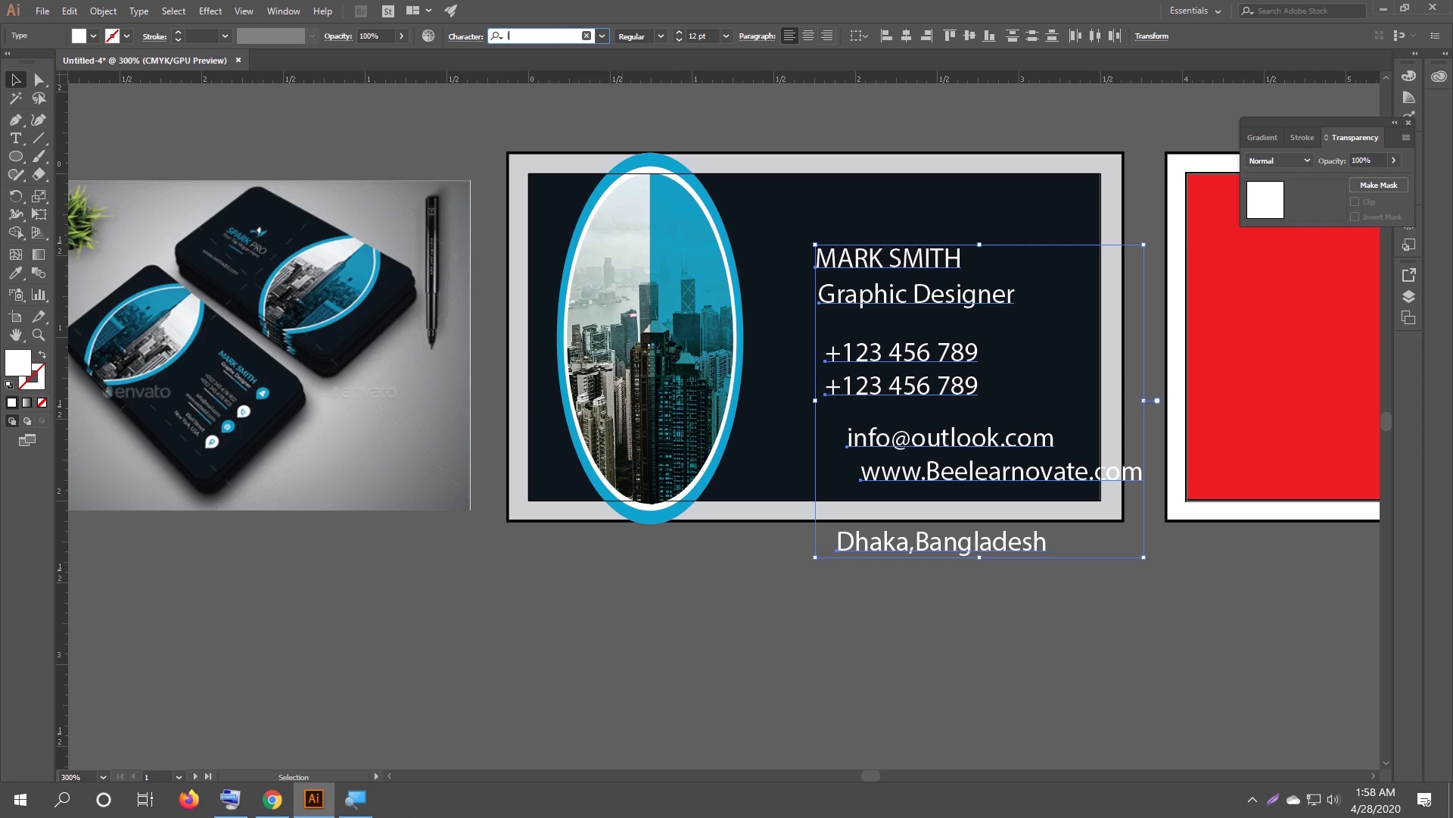
{"action": "type", "text": "l"}
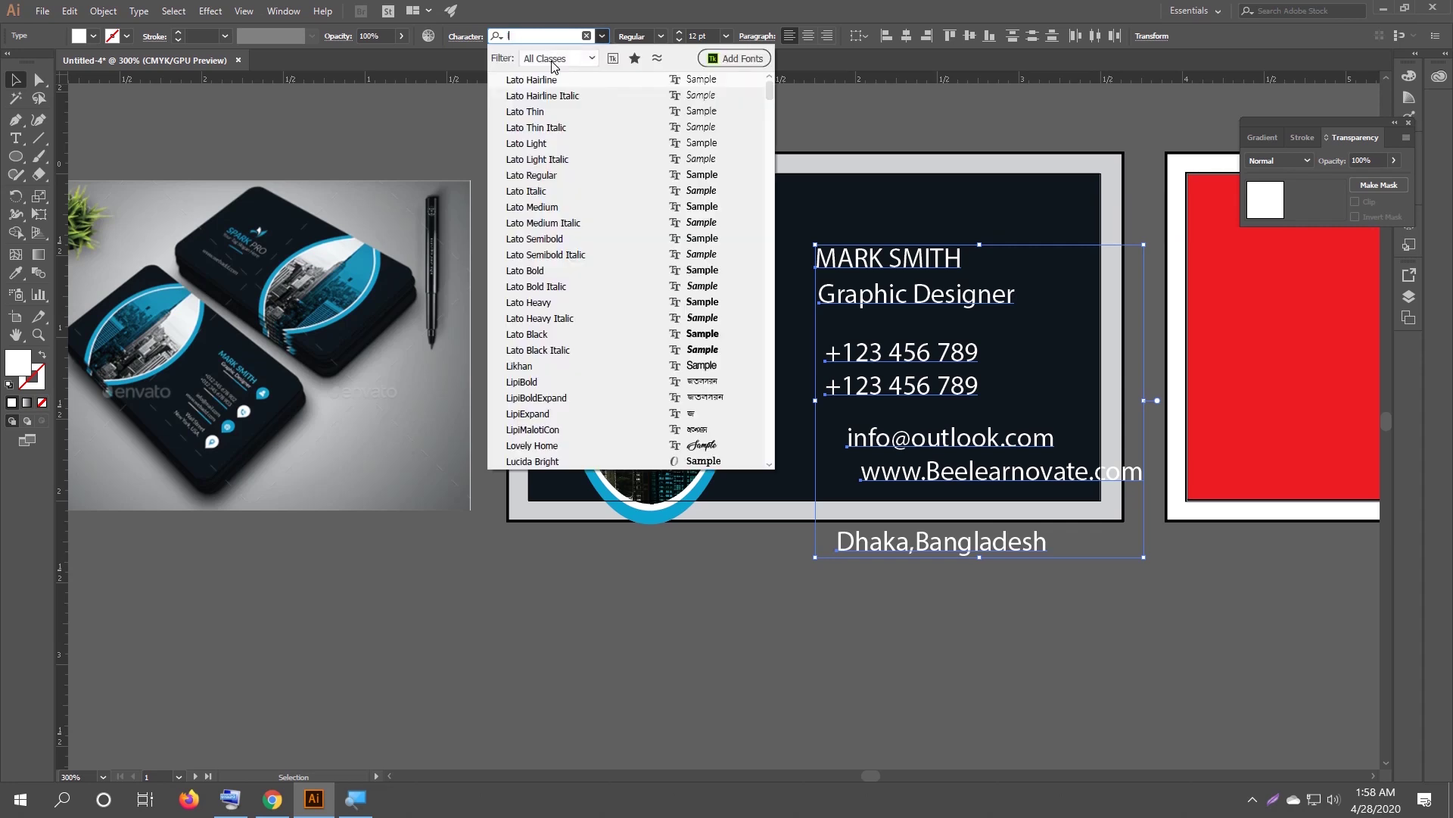
{"action": "left_click", "coordinate": [532, 175]}
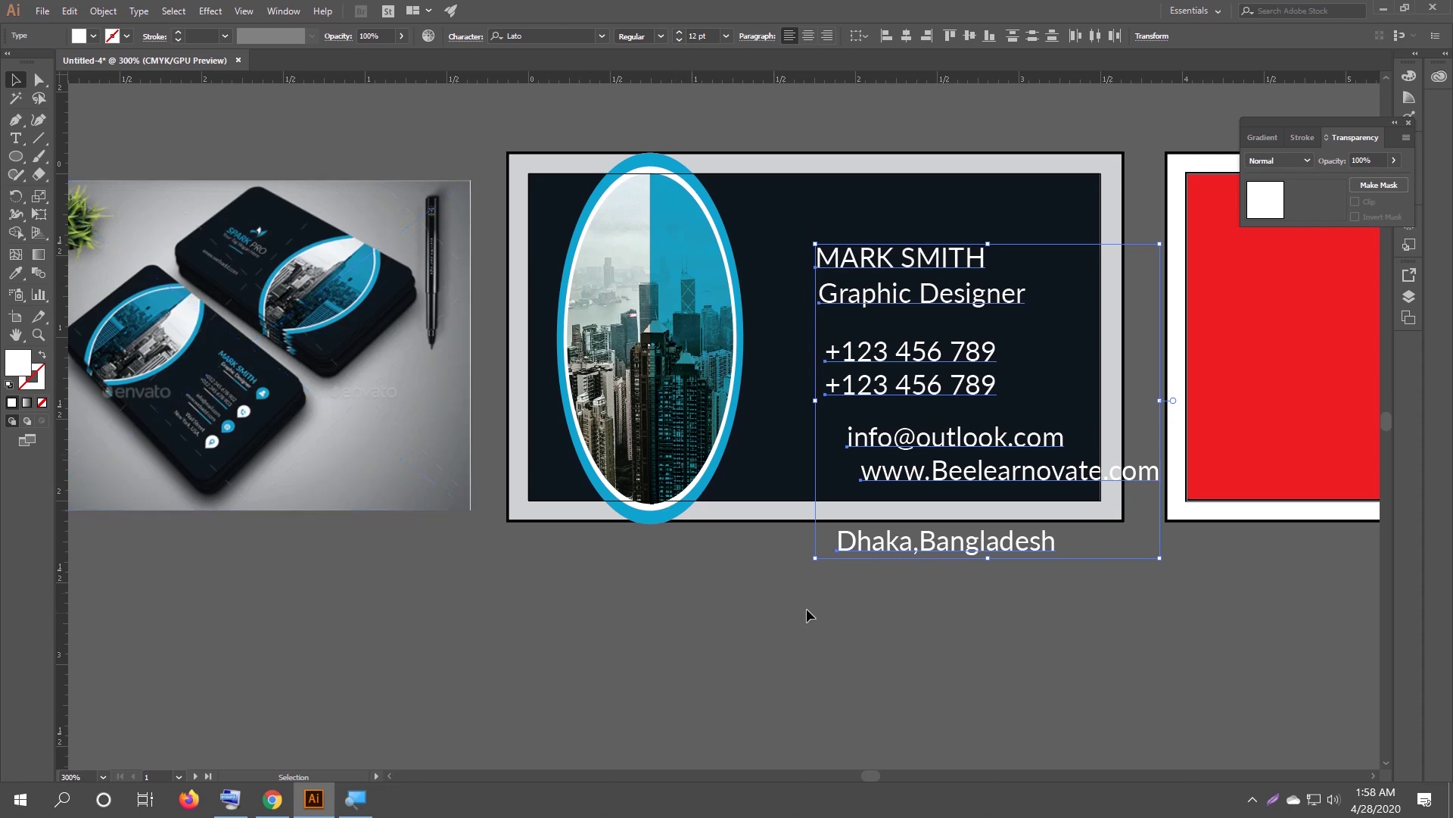
{"action": "left_click", "coordinate": [860, 610]}
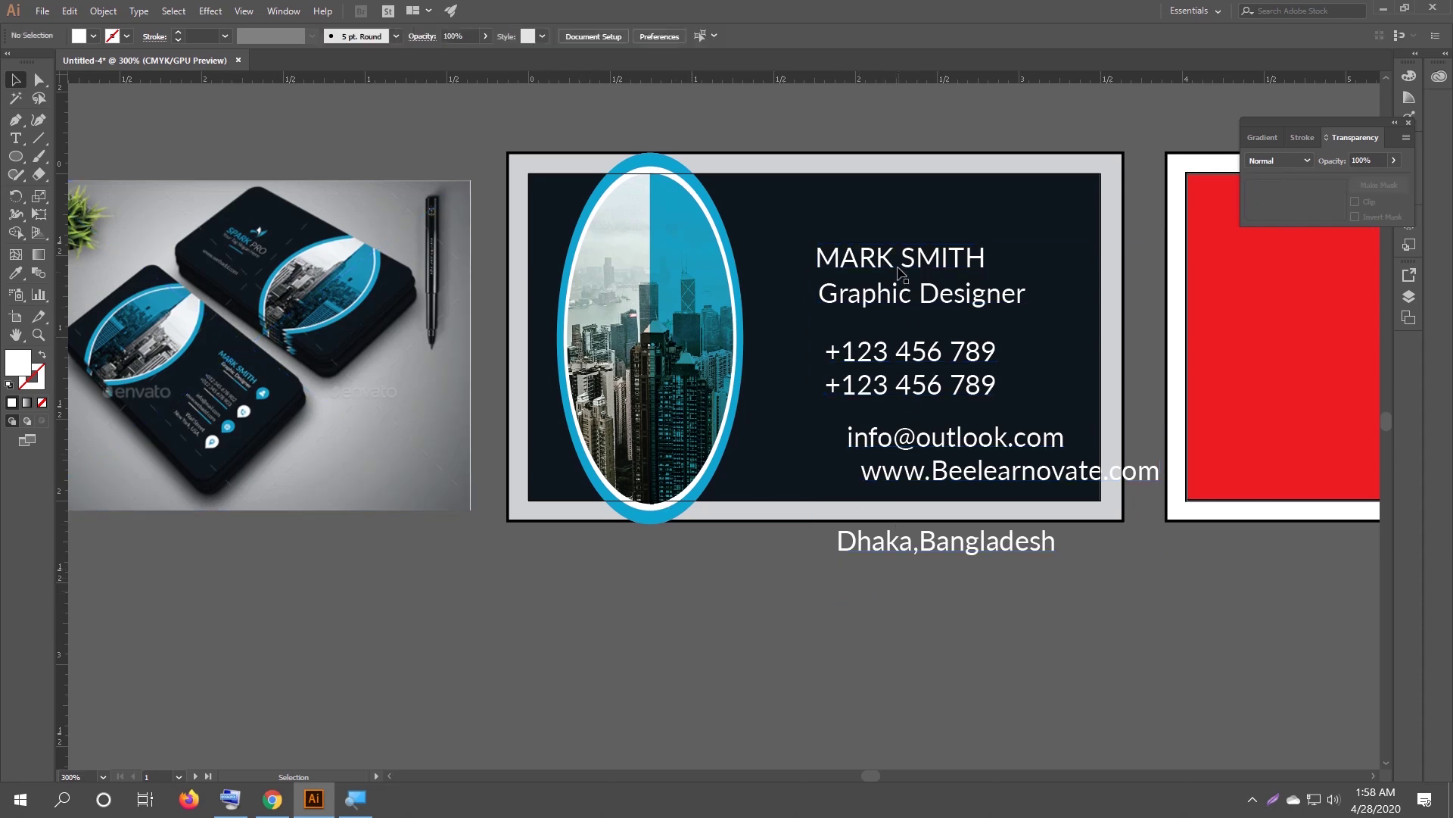
{"action": "left_click_drag", "start_coordinate": [900, 258], "coordinate": [939, 230]}
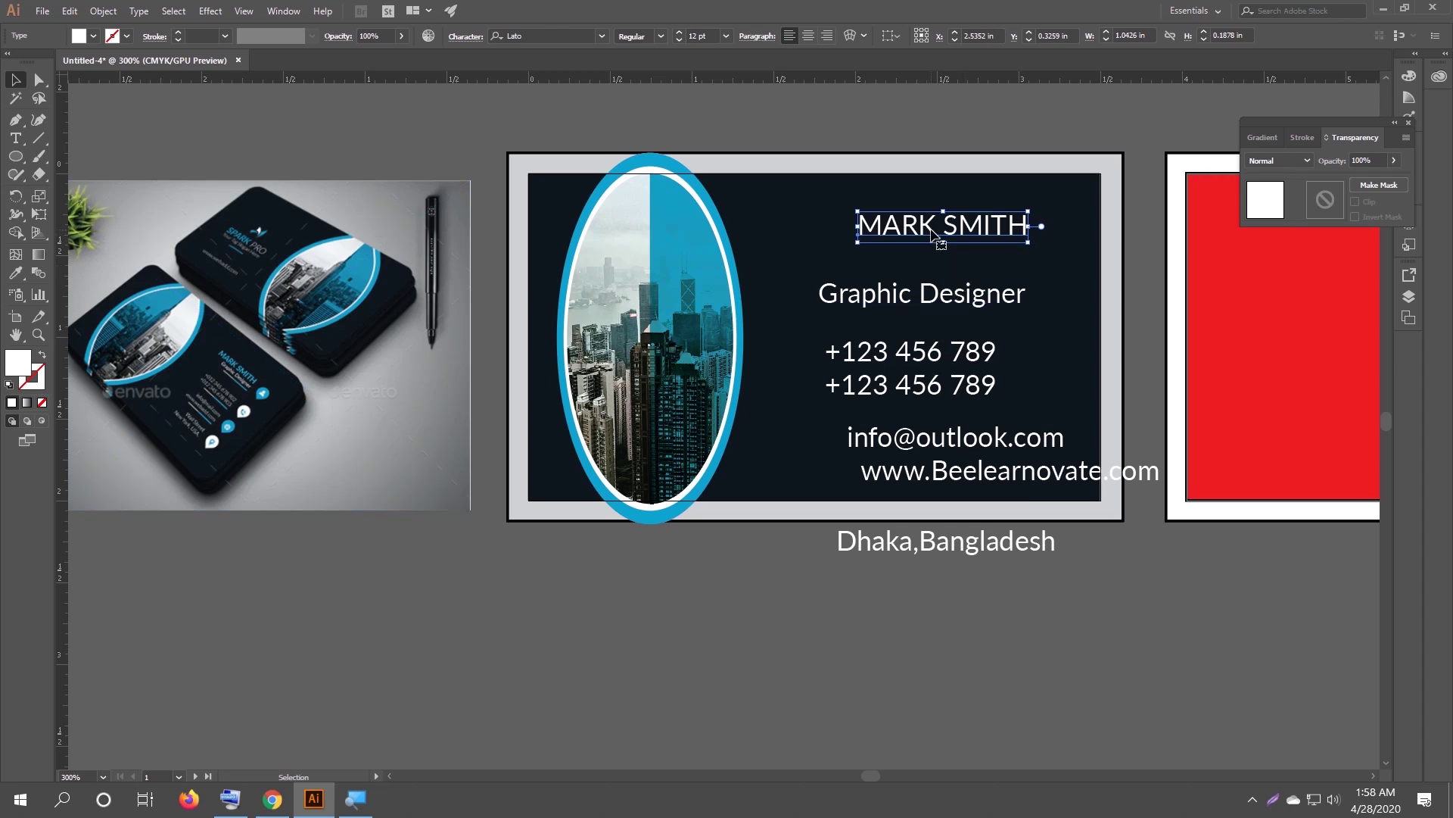
Shrink the Graphic Designer title to 8 pt and place it right under the name.
{"action": "left_click_drag", "start_coordinate": [955, 298], "coordinate": [958, 265]}
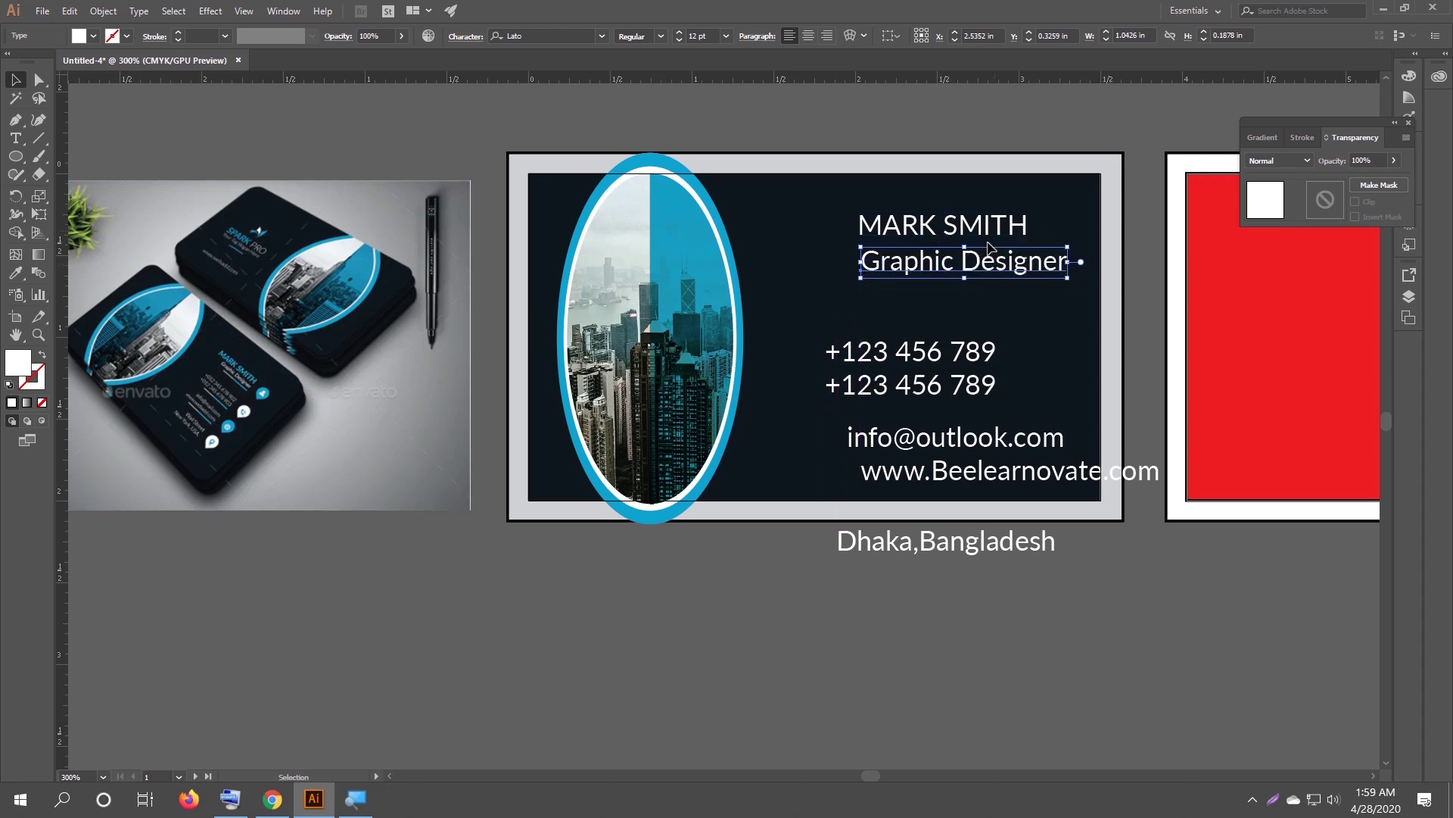
{"action": "left_click", "coordinate": [679, 39]}
{"action": "left_click", "coordinate": [679, 40]}
{"action": "left_click", "coordinate": [679, 40]}
{"action": "left_click", "coordinate": [680, 40]}
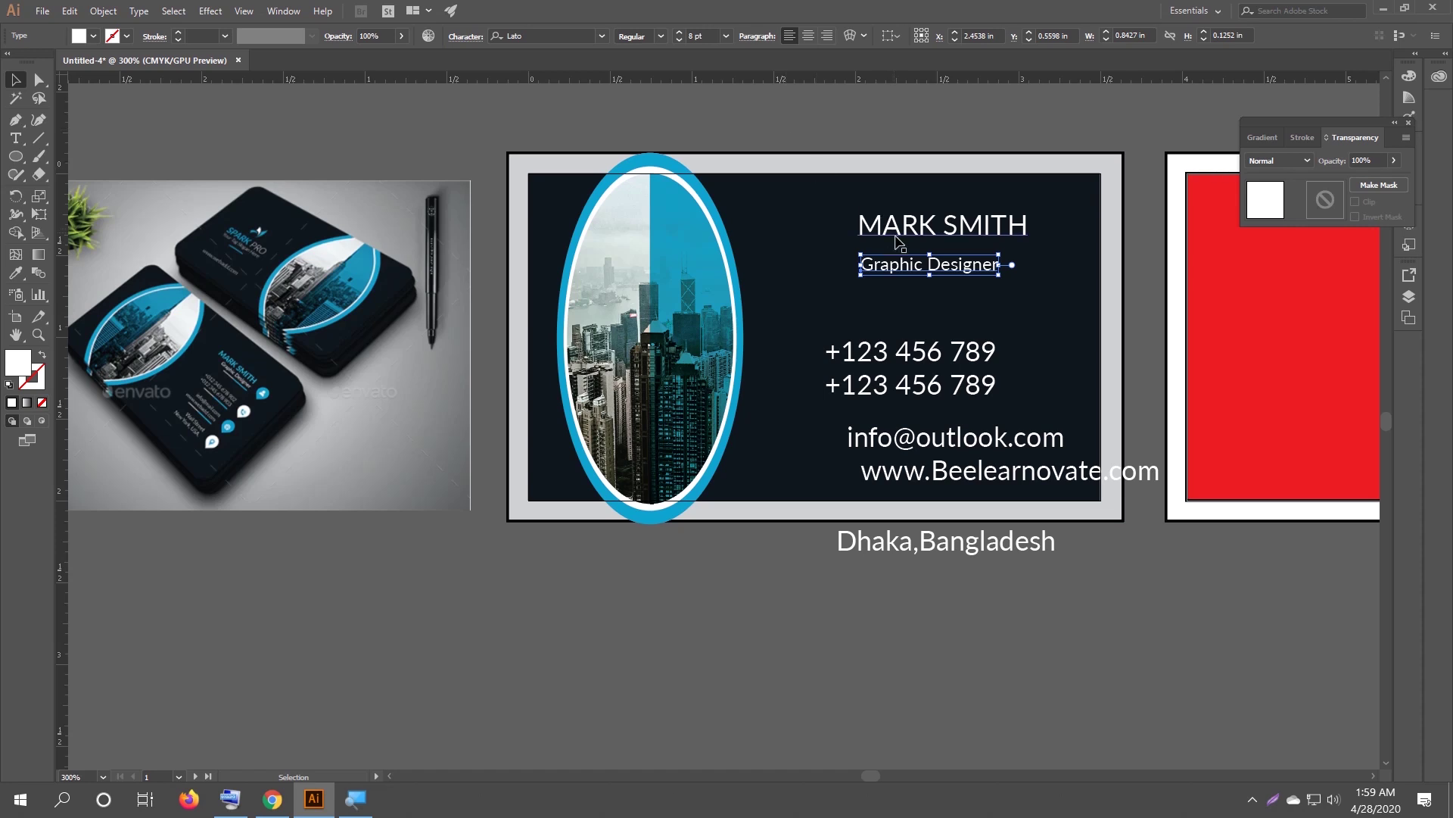
{"action": "left_click_drag", "start_coordinate": [916, 266], "coordinate": [950, 260]}
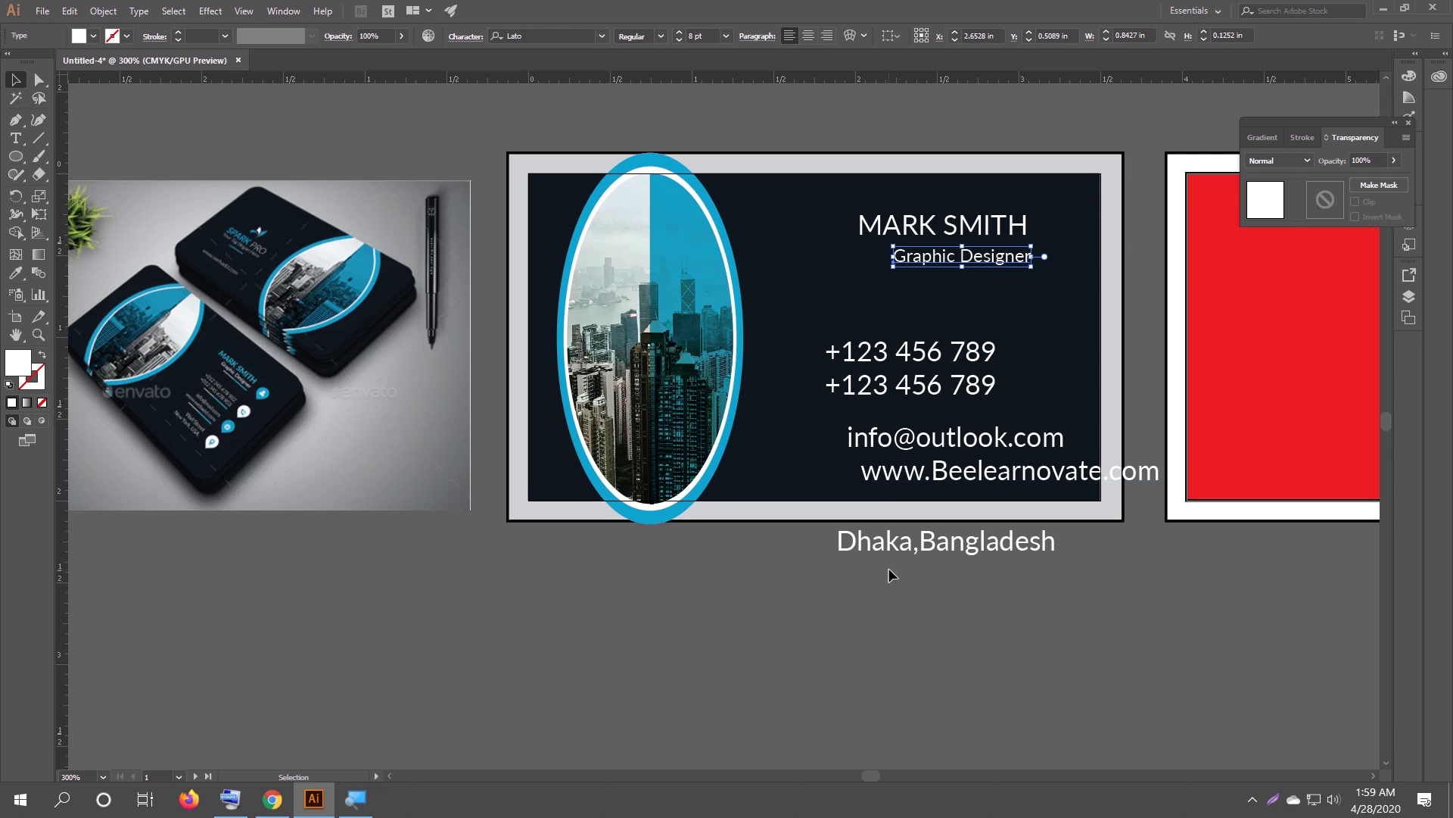
Stack both phone lines under the title and reduce their text size.
{"action": "left_click_drag", "start_coordinate": [896, 361], "coordinate": [931, 317]}
{"action": "left_click_drag", "start_coordinate": [951, 387], "coordinate": [973, 331]}
{"action": "left_click", "coordinate": [946, 309], "text": "shift"}
{"action": "left_click", "coordinate": [679, 40]}
{"action": "left_click", "coordinate": [679, 40]}
{"action": "left_click", "coordinate": [928, 395]}
{"action": "left_click", "coordinate": [924, 311], "text": "shift"}
{"action": "left_click_drag", "start_coordinate": [834, 415], "coordinate": [904, 577]}
{"action": "left_click", "coordinate": [679, 40]}
Move the e-mail, website and Dhaka,Bangladesh lines into the card and set all details to 8 pt.
{"action": "left_click", "coordinate": [679, 40]}
{"action": "left_click", "coordinate": [755, 108]}
{"action": "left_click_drag", "start_coordinate": [908, 442], "coordinate": [939, 377]}
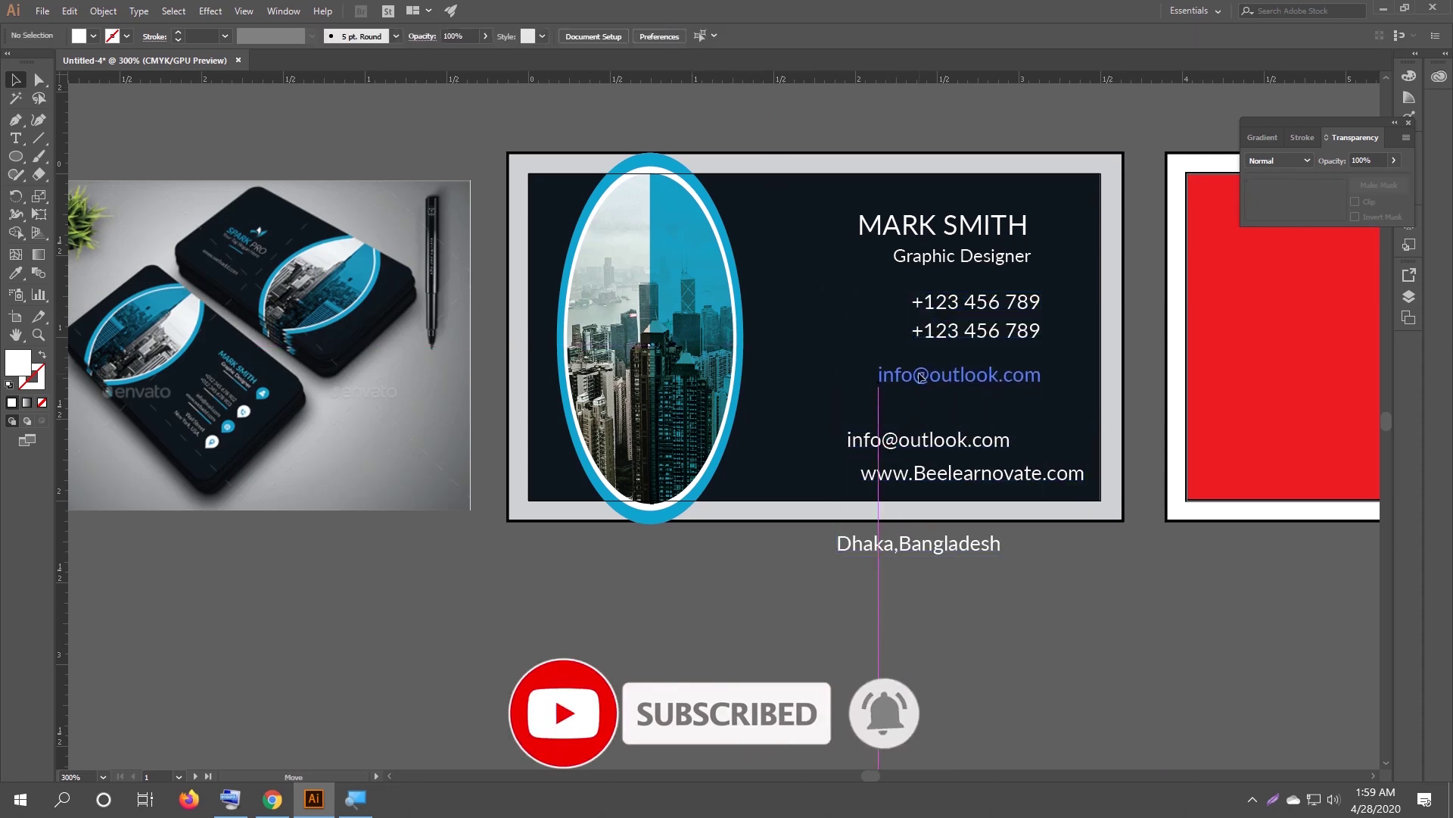
{"action": "left_click_drag", "start_coordinate": [953, 474], "coordinate": [917, 410]}
{"action": "left_click_drag", "start_coordinate": [919, 543], "coordinate": [965, 454]}
{"action": "left_click_drag", "start_coordinate": [882, 294], "coordinate": [976, 462]}
{"action": "left_click", "coordinate": [679, 40]}
{"action": "left_click", "coordinate": [910, 297]}
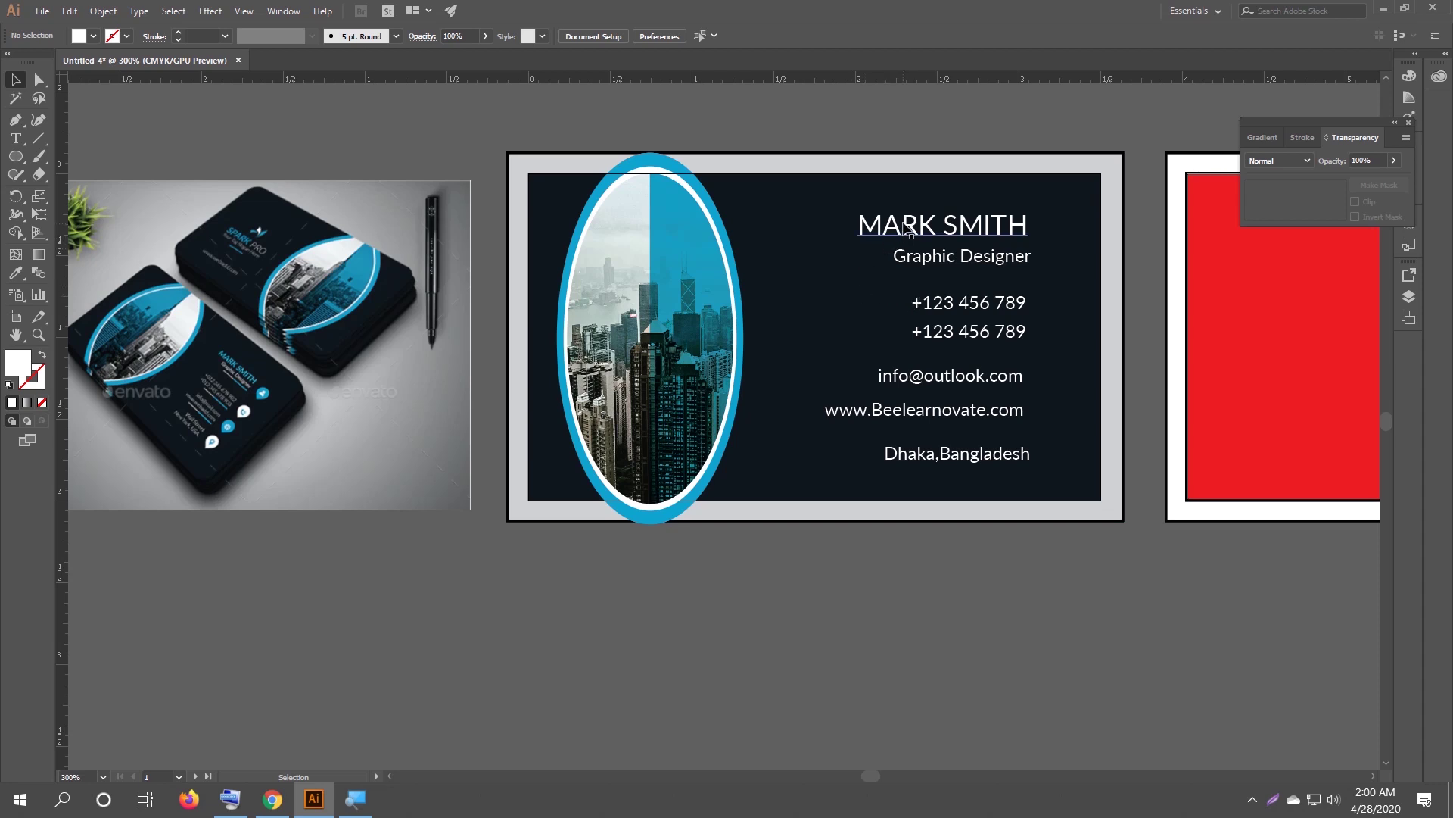
{"action": "left_click", "coordinate": [908, 229]}
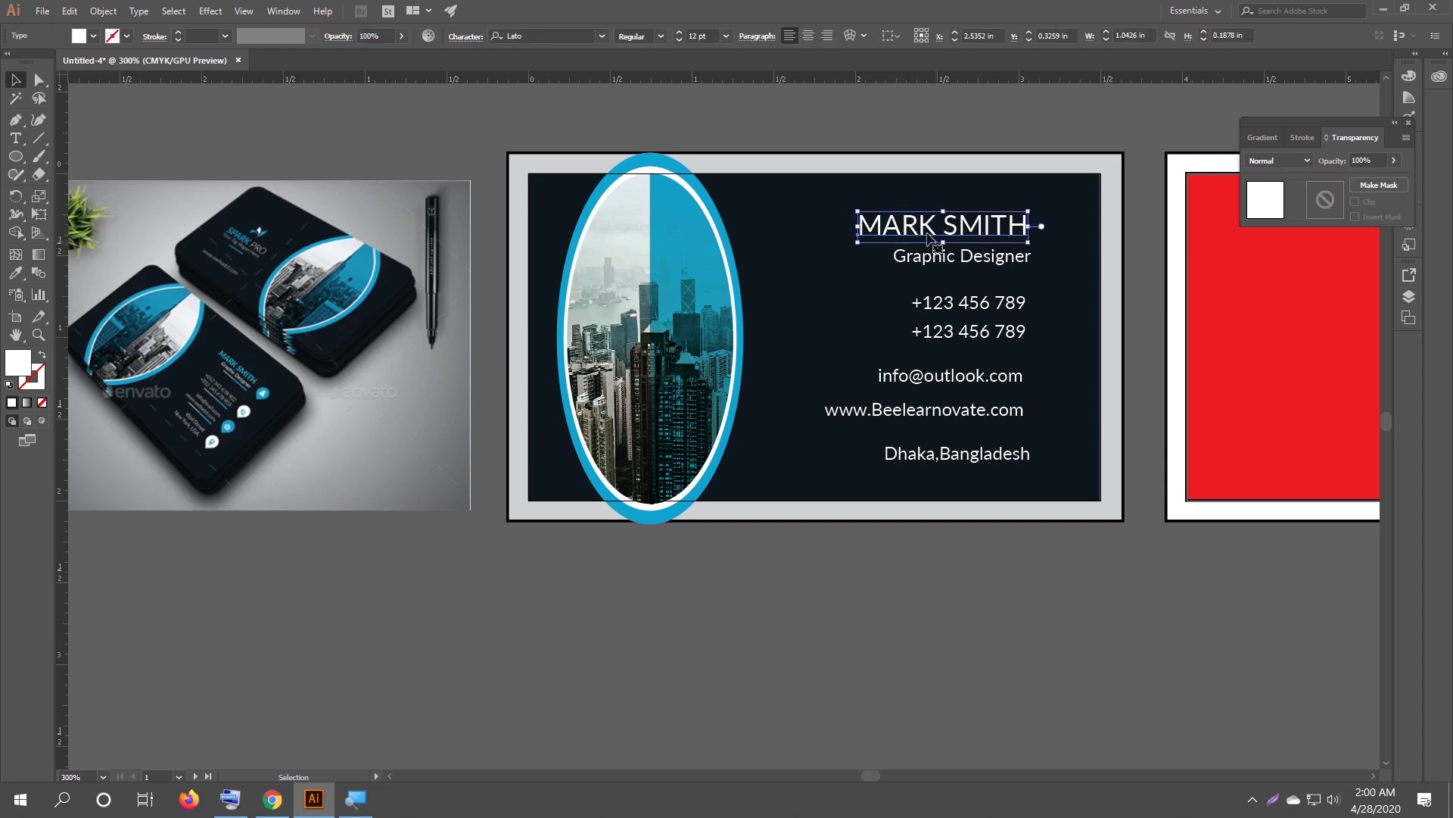
Set the name heading to Lato Semibold, then select the whole card text block.
{"action": "left_click", "coordinate": [660, 37]}
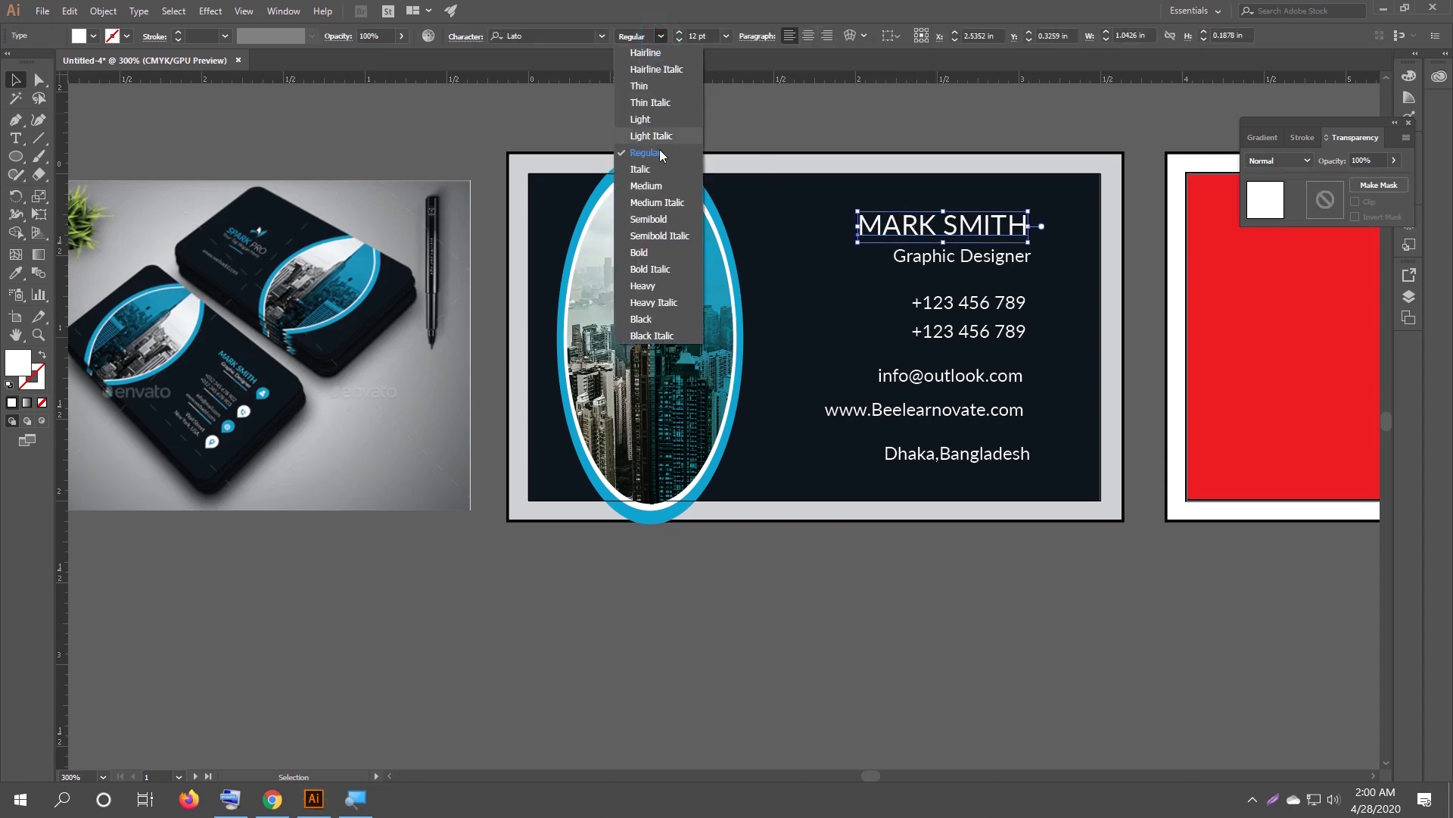
{"action": "left_click", "coordinate": [654, 189]}
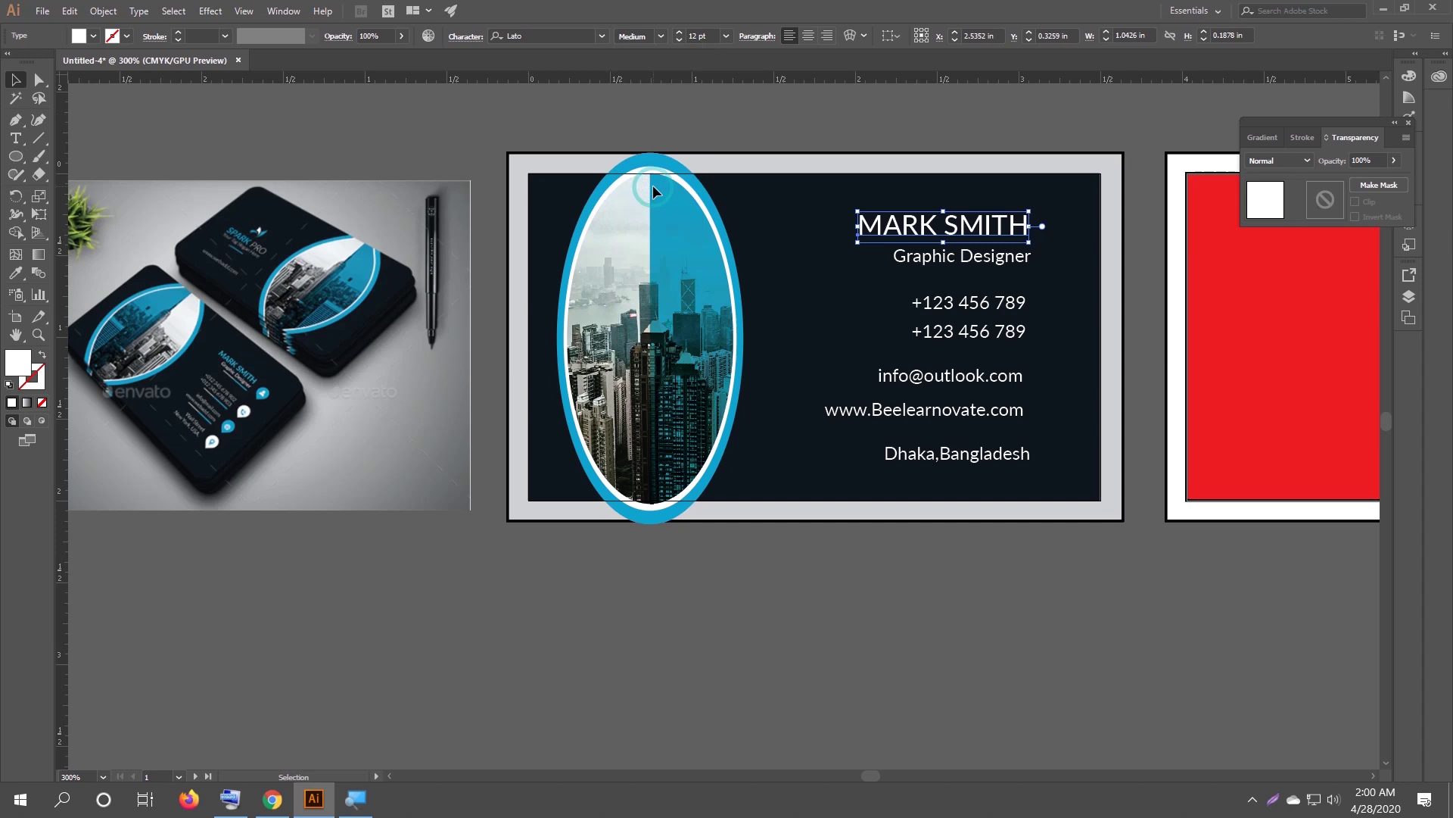
{"action": "left_click", "coordinate": [661, 37]}
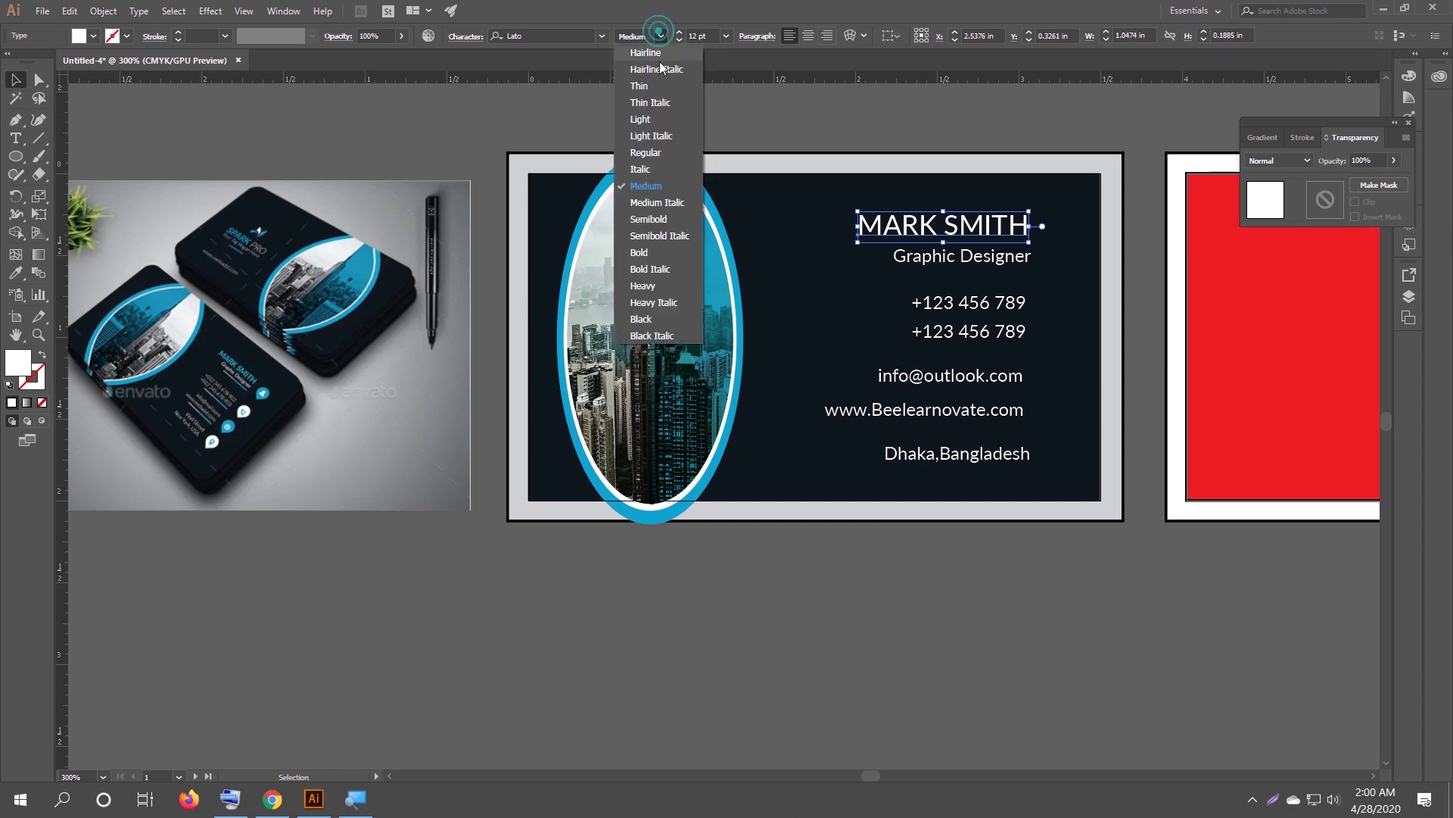
{"action": "left_click", "coordinate": [660, 219]}
{"action": "left_click", "coordinate": [818, 123]}
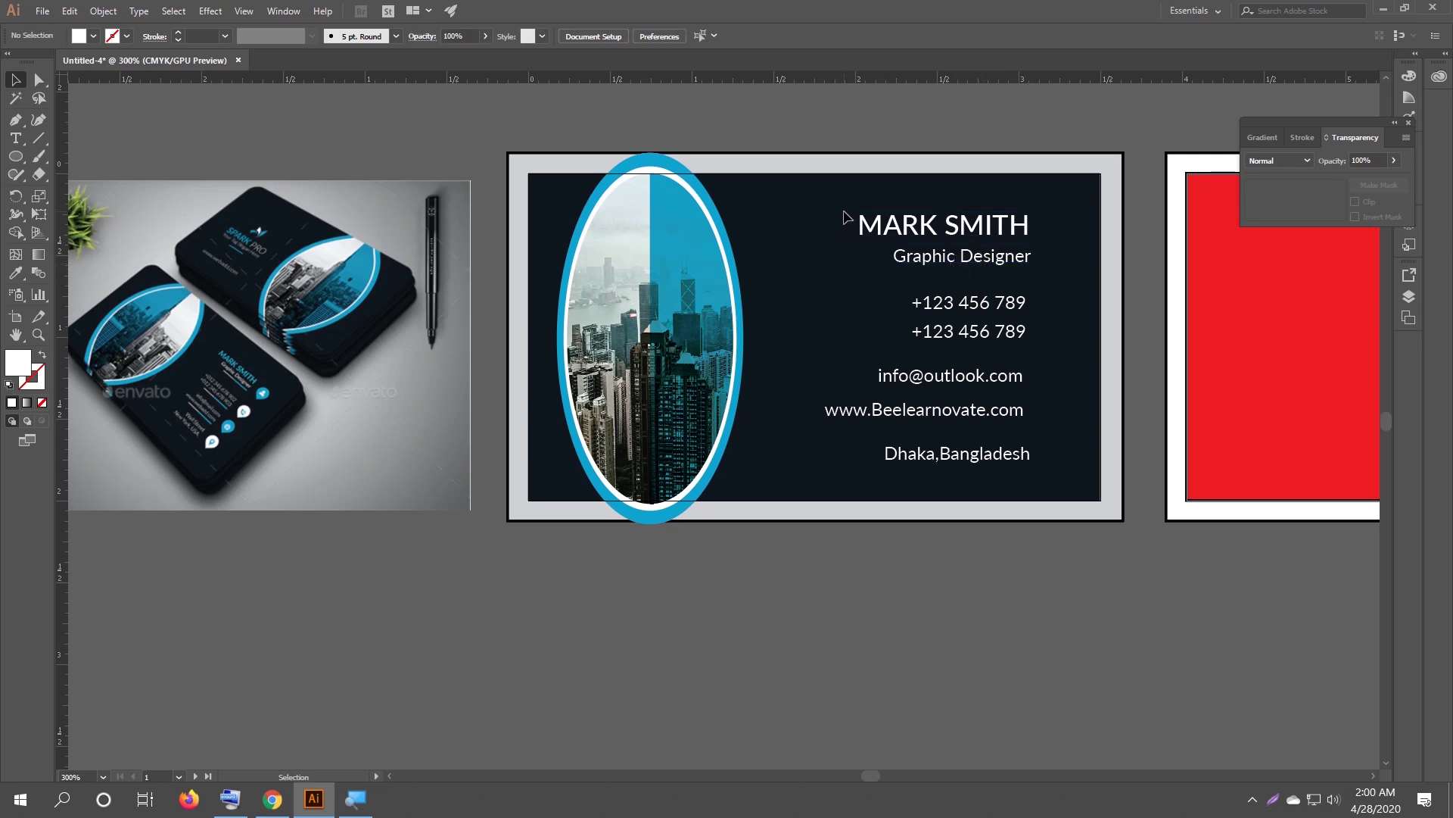
{"action": "left_click_drag", "start_coordinate": [845, 206], "coordinate": [1038, 530]}
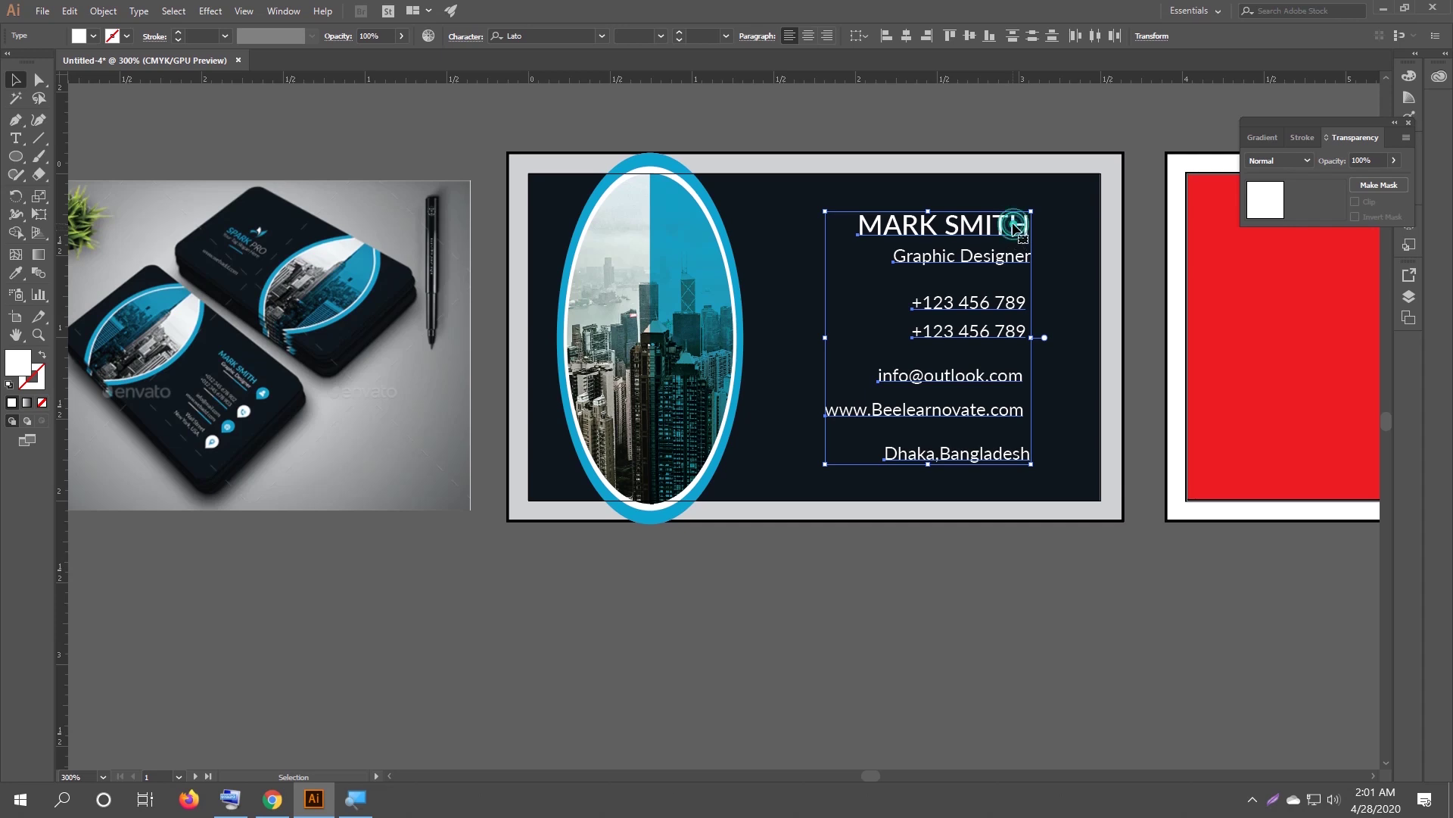
Right-align the name, job title and contact lines beside the city-photo ellipse.
{"action": "triple_click", "coordinate": [1022, 231]}
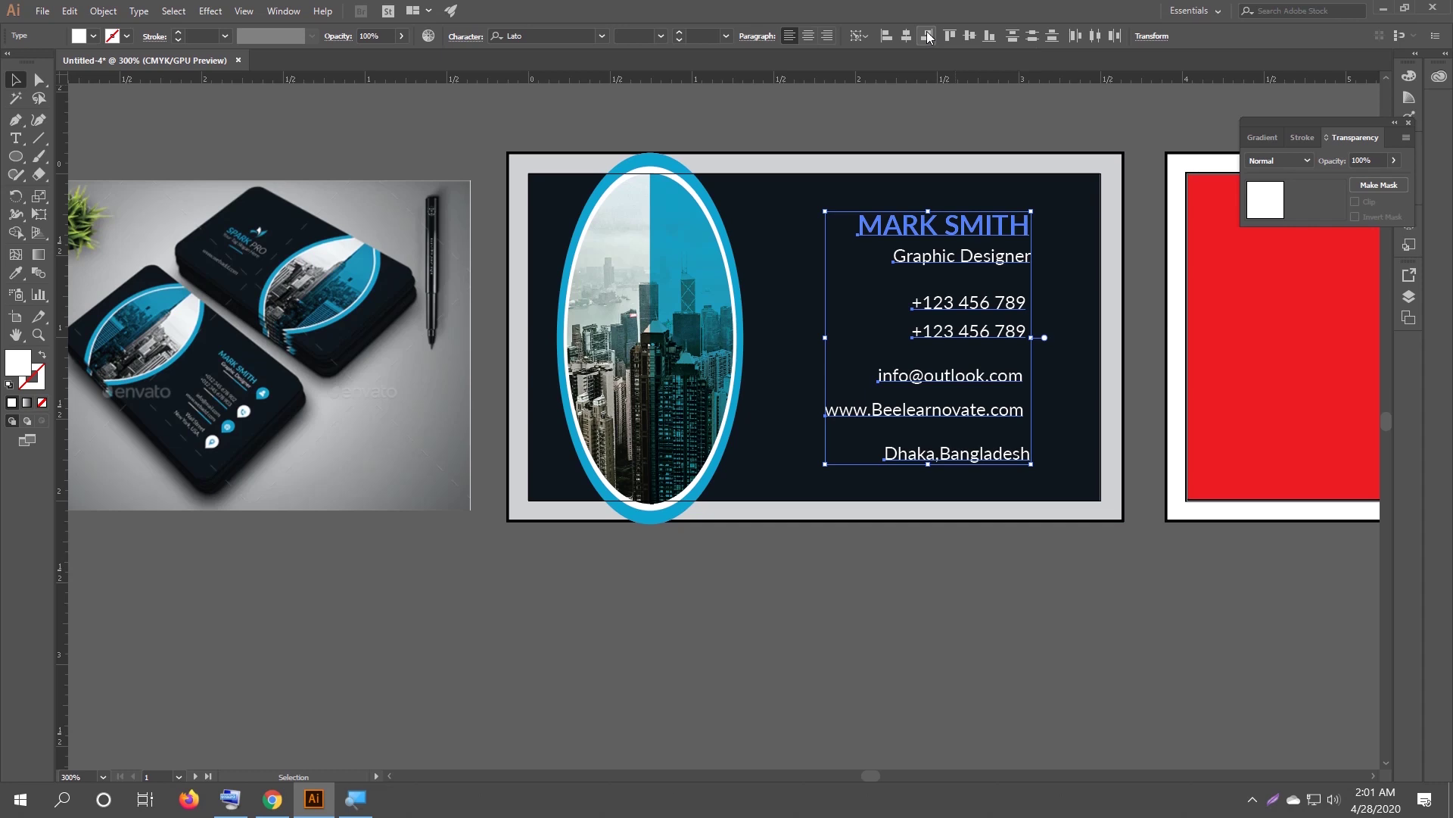
{"action": "left_click", "coordinate": [927, 36]}
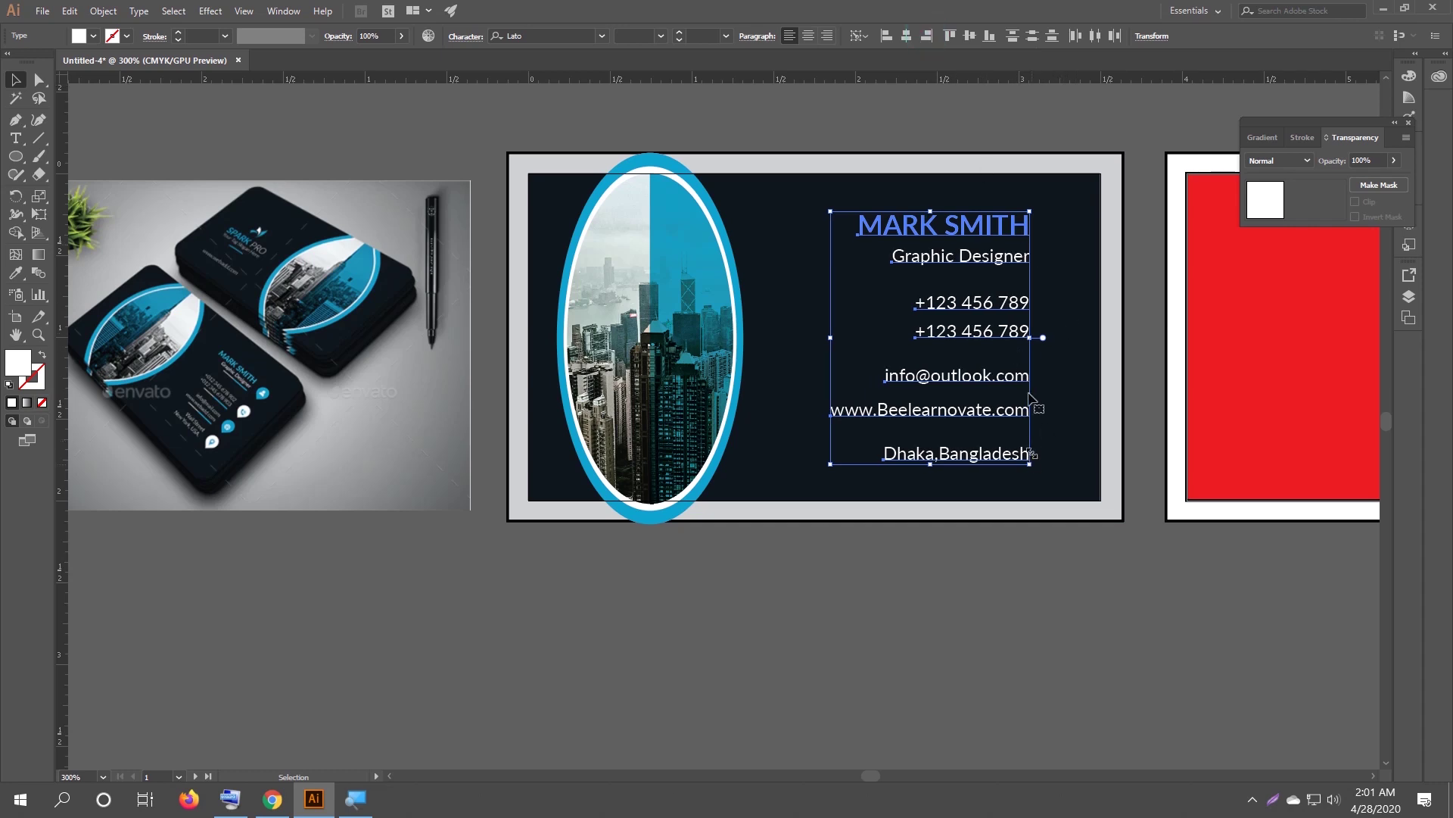
{"action": "left_click", "coordinate": [1018, 541]}
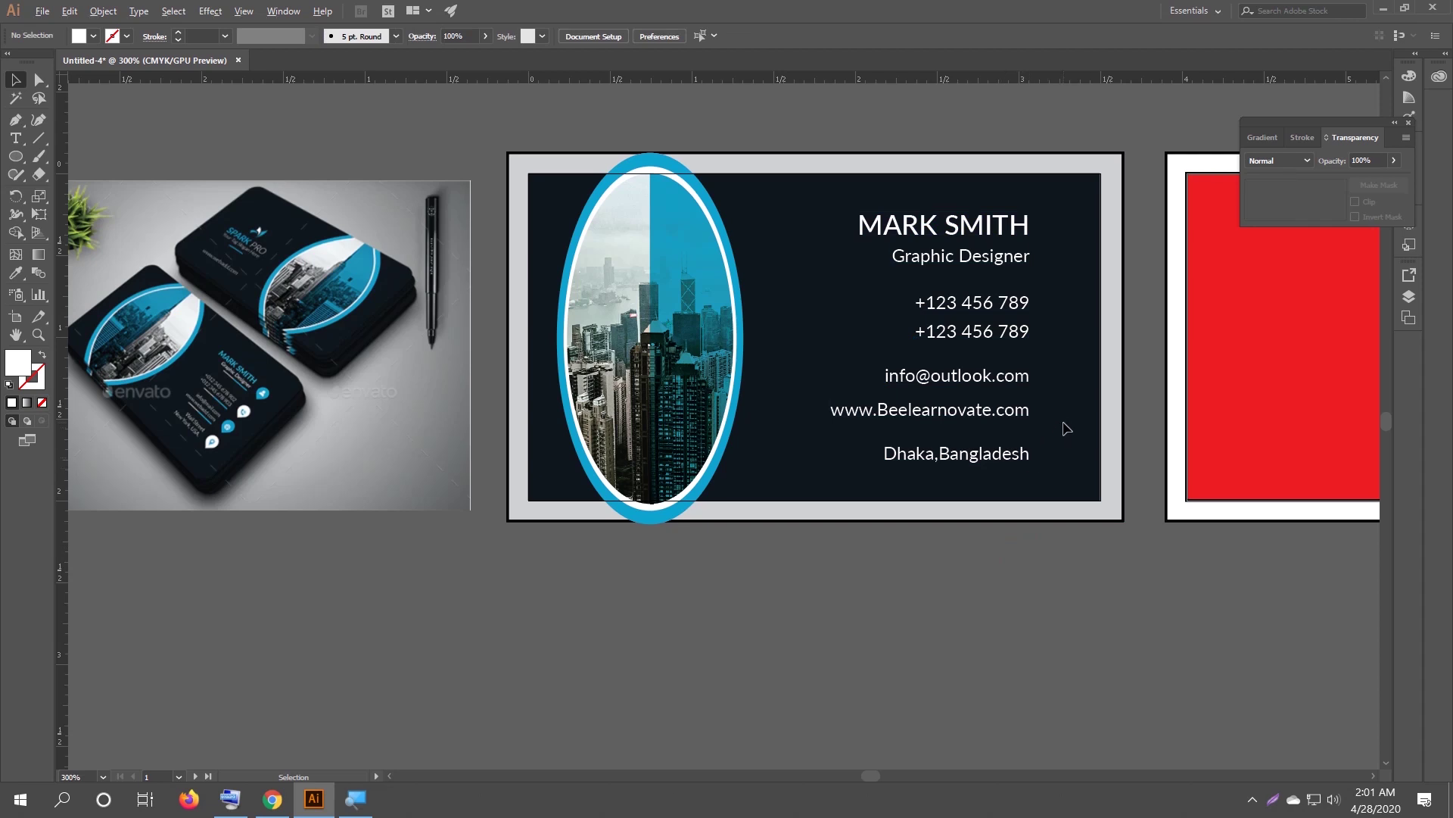
Move the second phone line up, closer to the first phone number.
{"action": "scroll", "coordinate": [1066, 429], "scroll_direction": "up", "scroll_amount": 1, "text": "alt"}
{"action": "left_click", "coordinate": [1000, 404]}
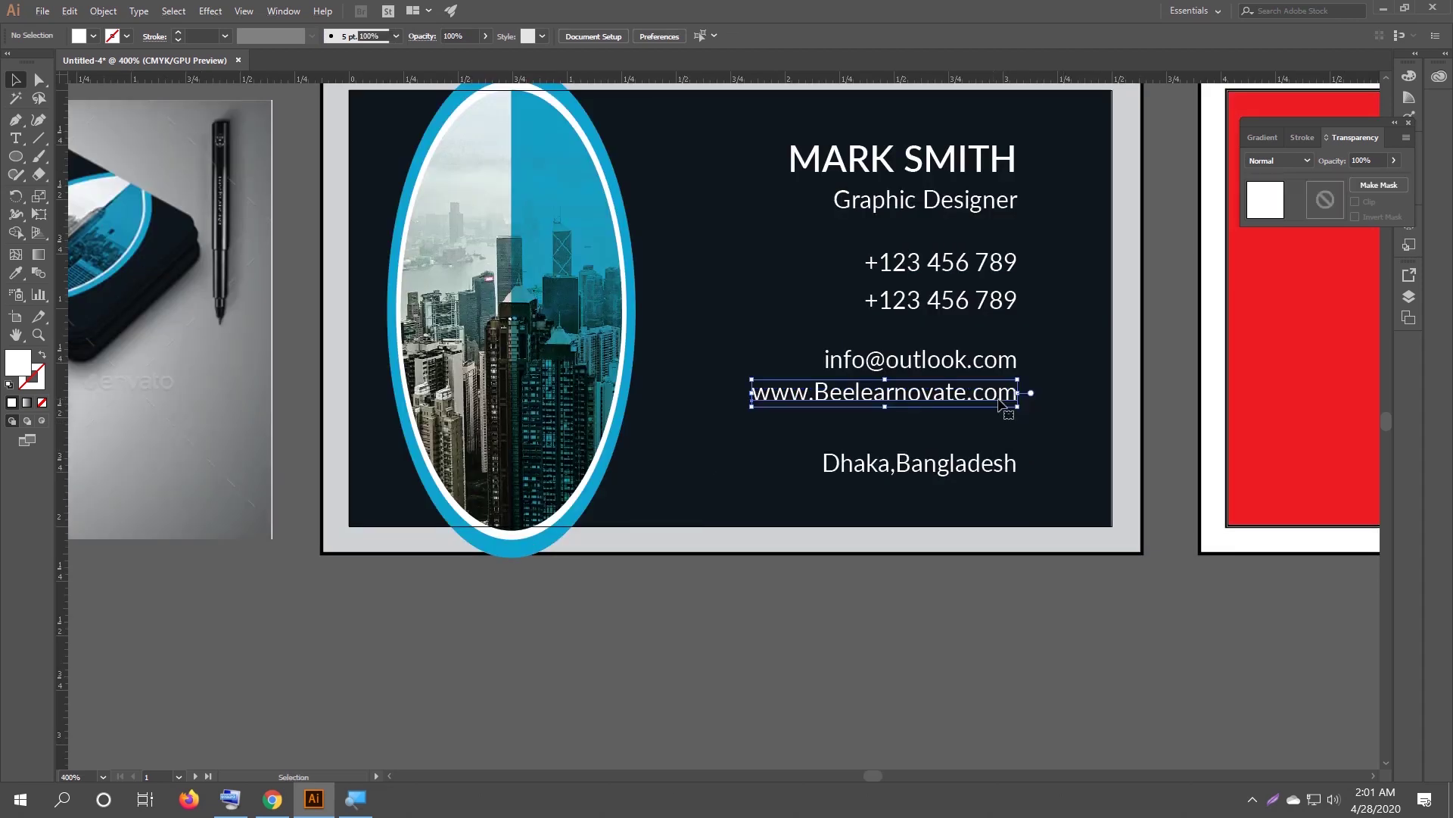
{"action": "left_click_drag", "start_coordinate": [990, 310], "coordinate": [1001, 292]}
{"action": "left_click", "coordinate": [1045, 312]}
{"action": "left_click", "coordinate": [1091, 373]}
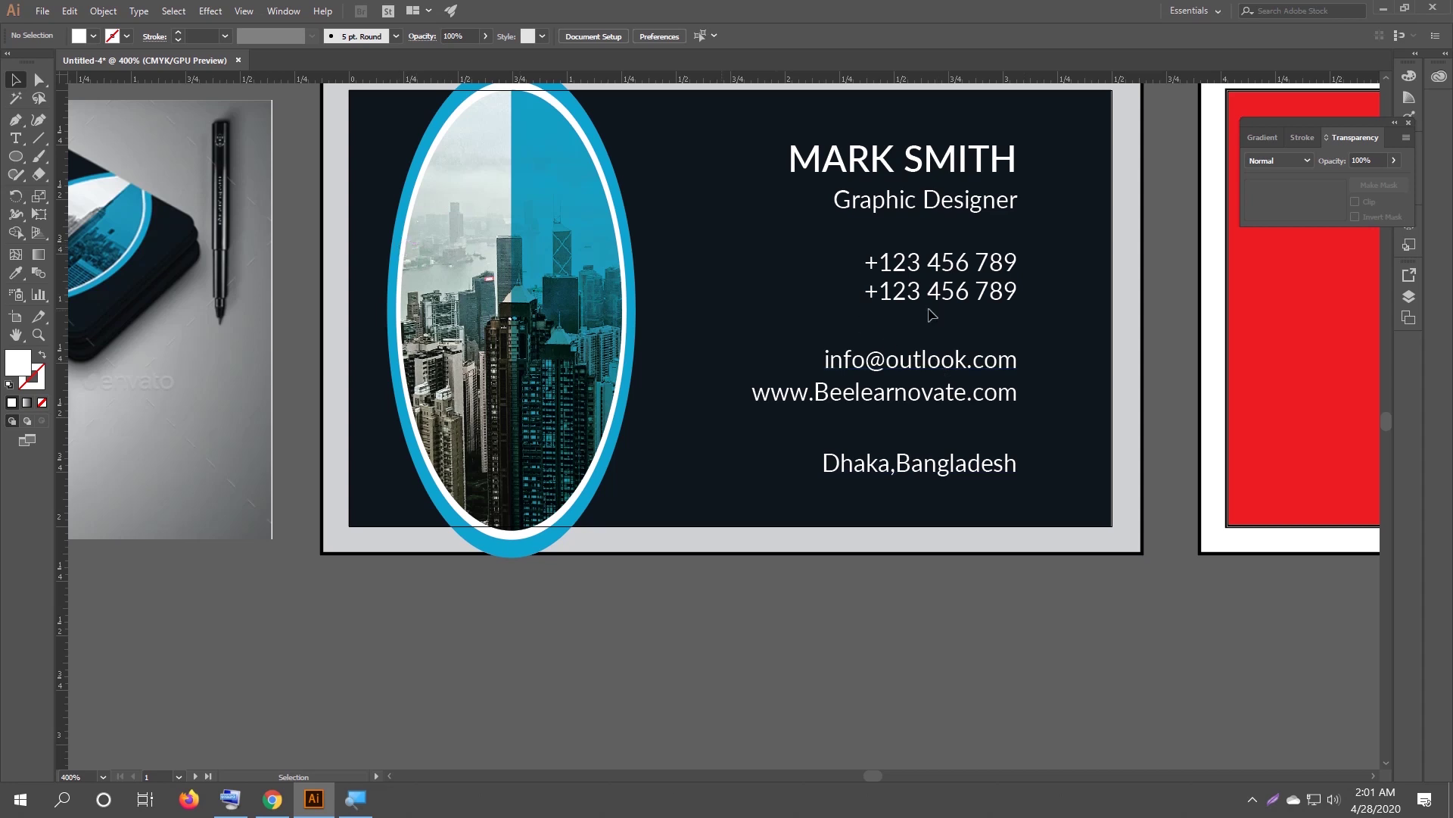
Compare the card with the reference mockup and choose the Rounded Rectangle Tool.
{"action": "left_click_drag", "start_coordinate": [409, 254], "coordinate": [603, 294]}
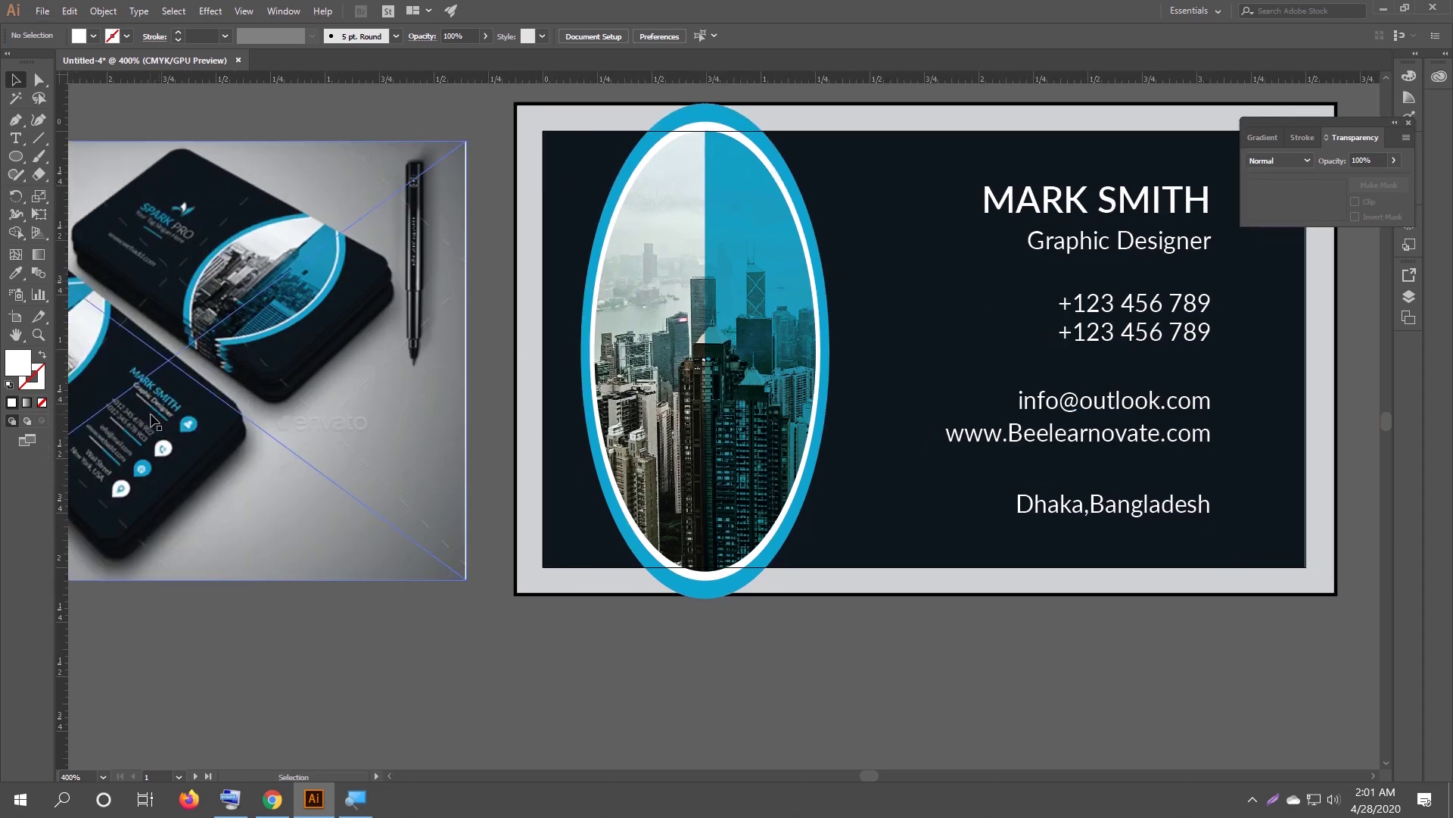
{"action": "left_click_drag", "start_coordinate": [983, 308], "coordinate": [901, 312]}
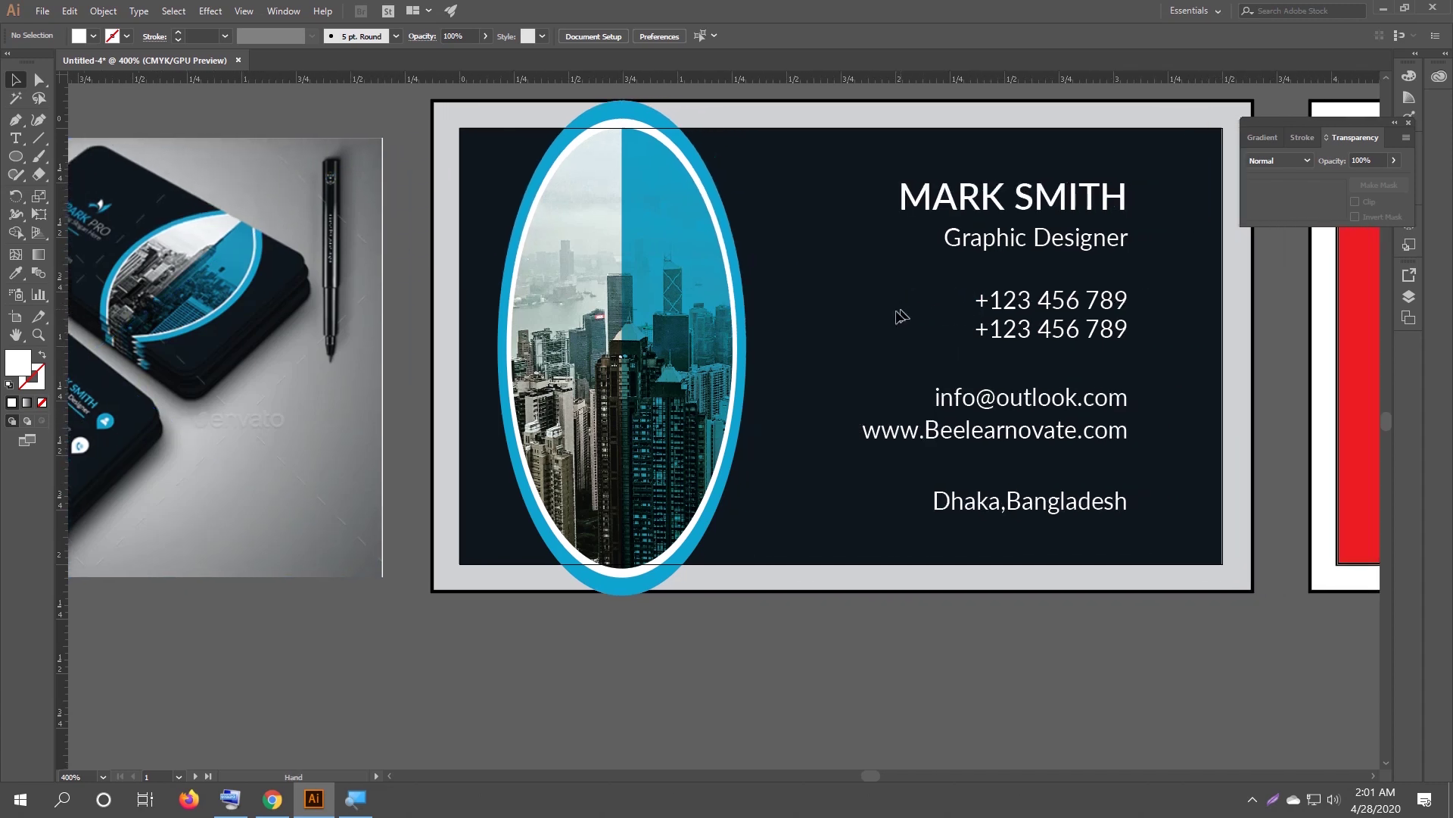
{"action": "left_click_drag", "start_coordinate": [23, 159], "coordinate": [56, 172]}
{"action": "key", "text": "space"}
{"action": "left_click_drag", "start_coordinate": [847, 277], "coordinate": [688, 290]}
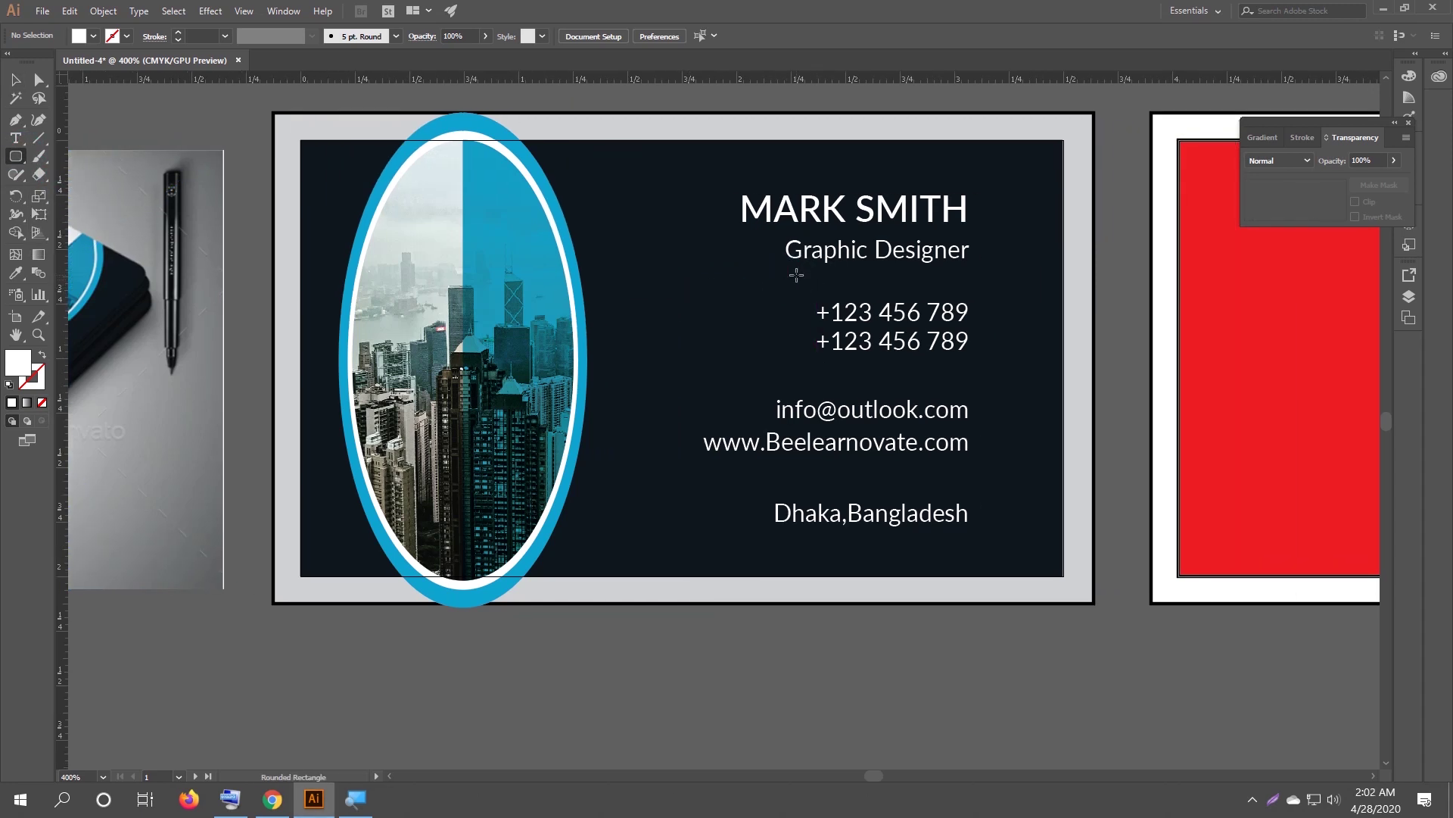
Draw a thin white rounded bar under the Graphic Designer line.
{"action": "left_click_drag", "start_coordinate": [806, 275], "coordinate": [966, 278]}
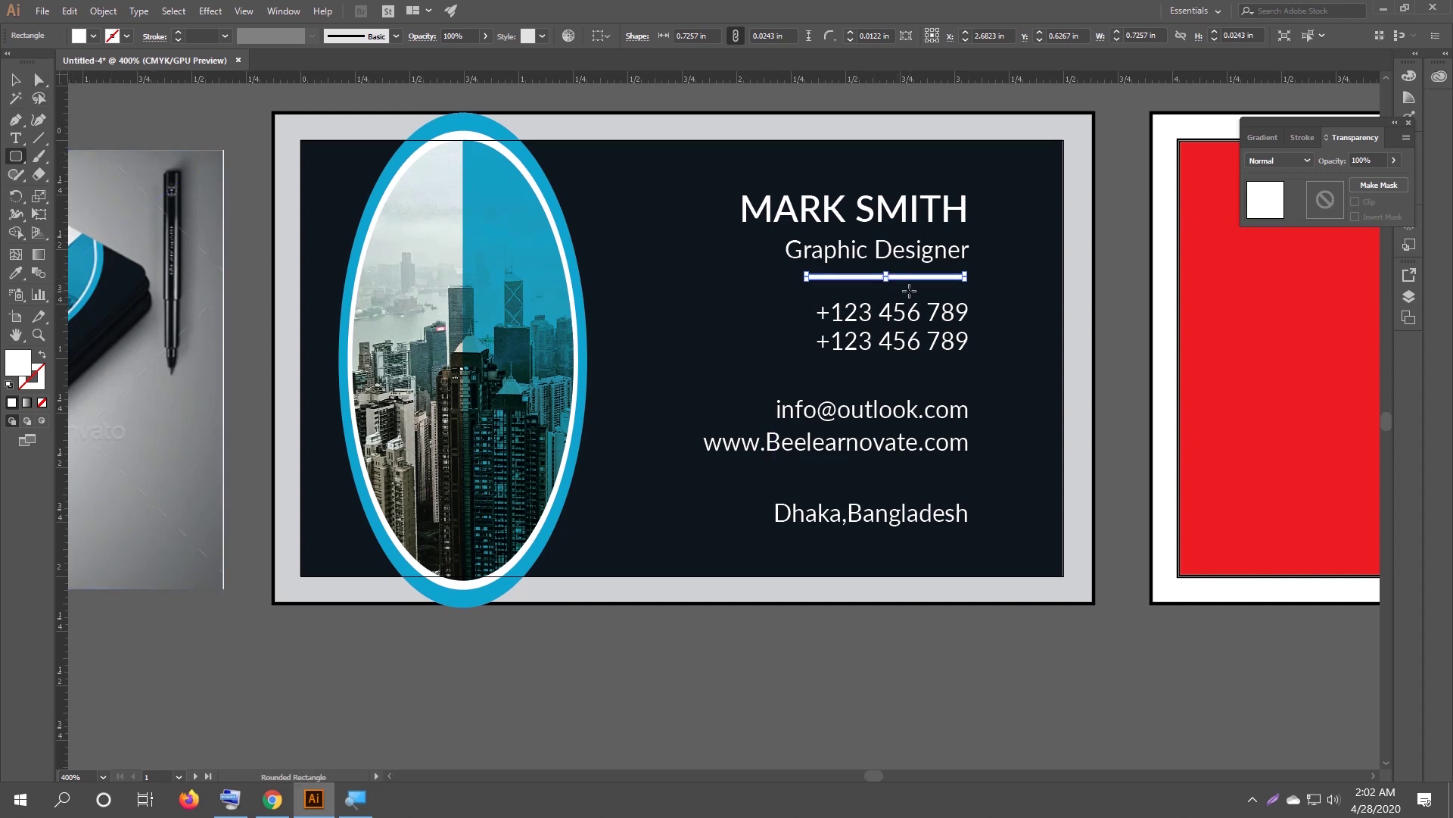
{"action": "scroll", "coordinate": [909, 290], "scroll_direction": "up", "scroll_amount": 2}
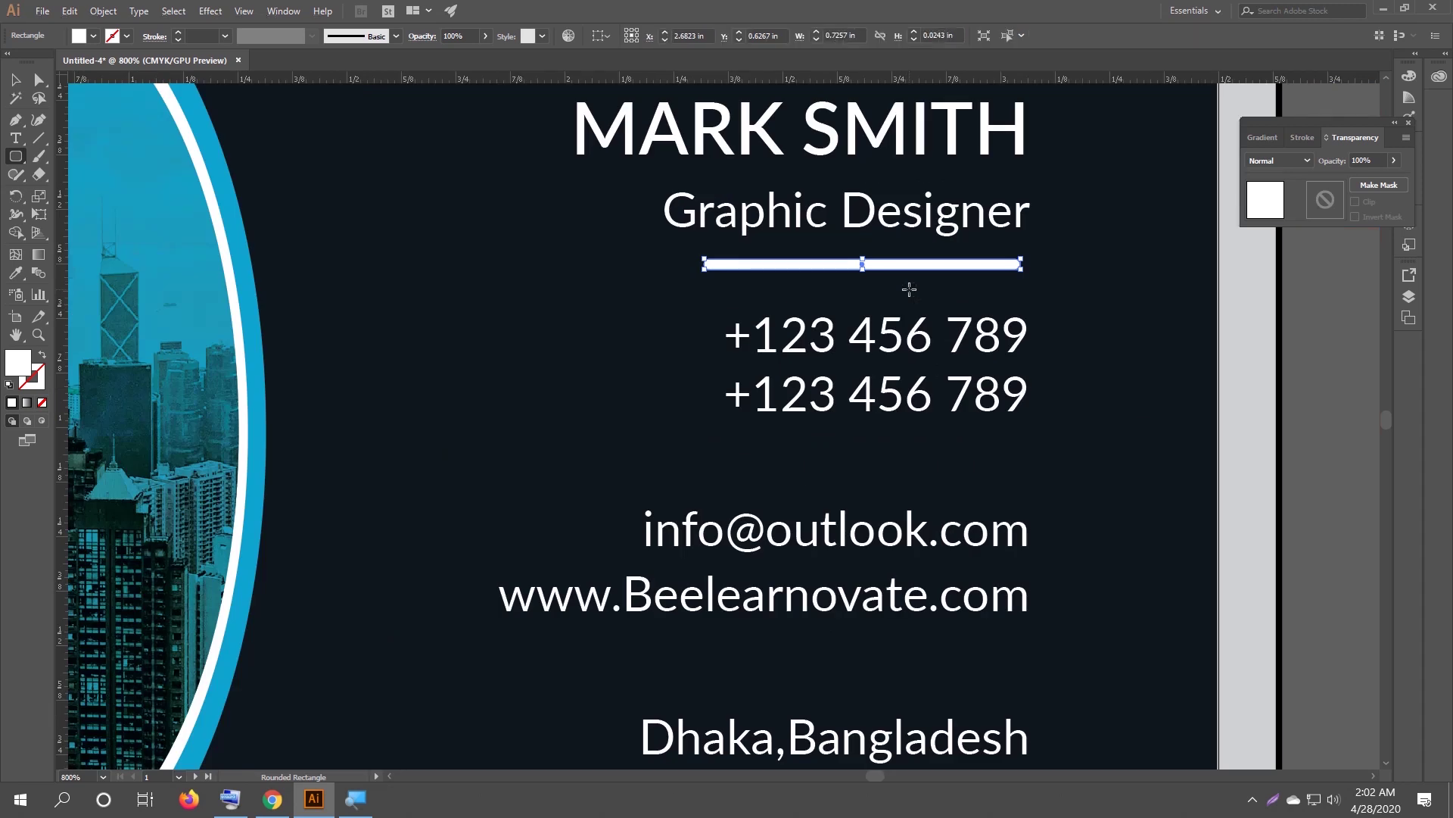
{"action": "key", "text": "v"}
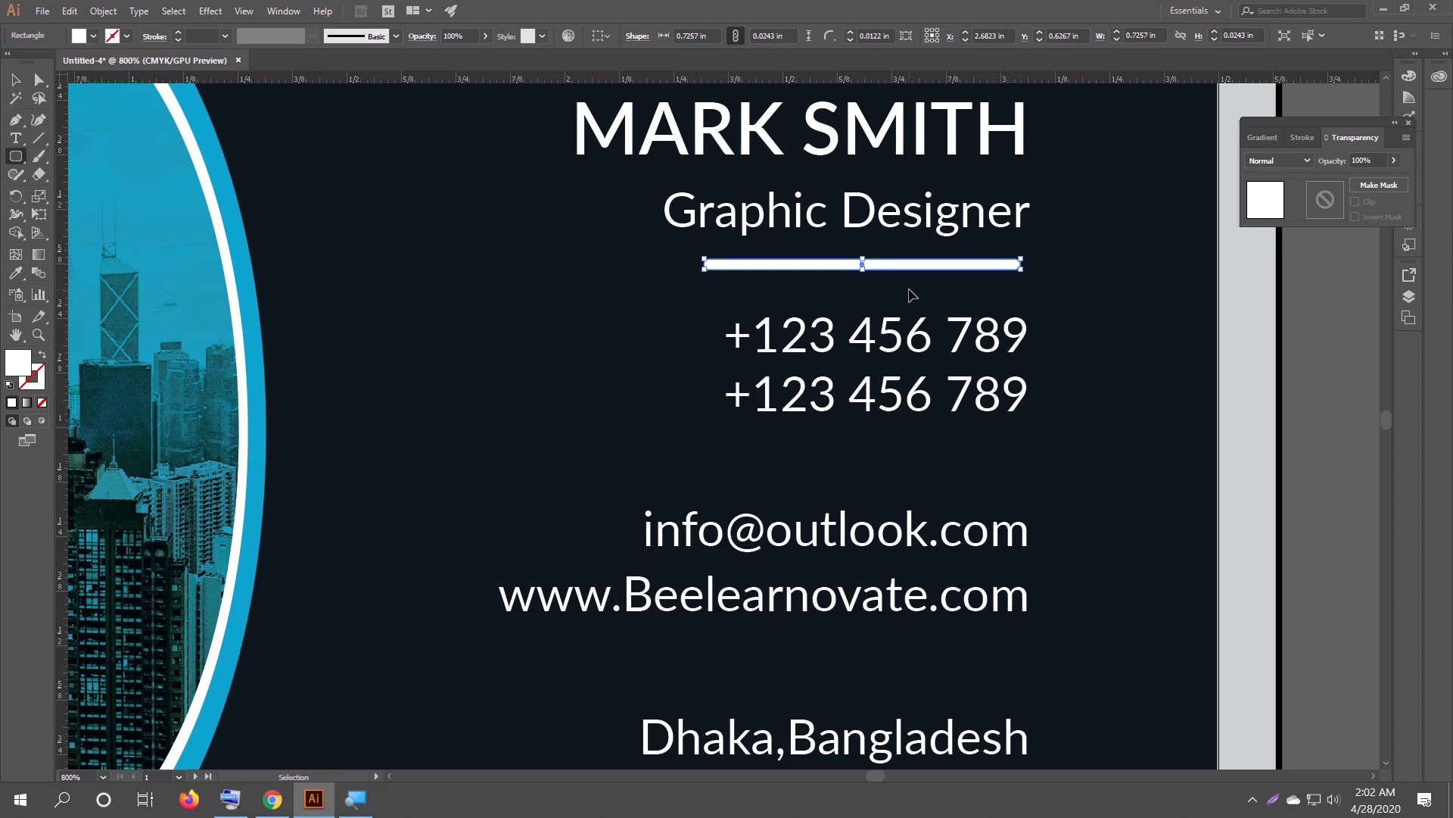
{"action": "left_click", "coordinate": [15, 87]}
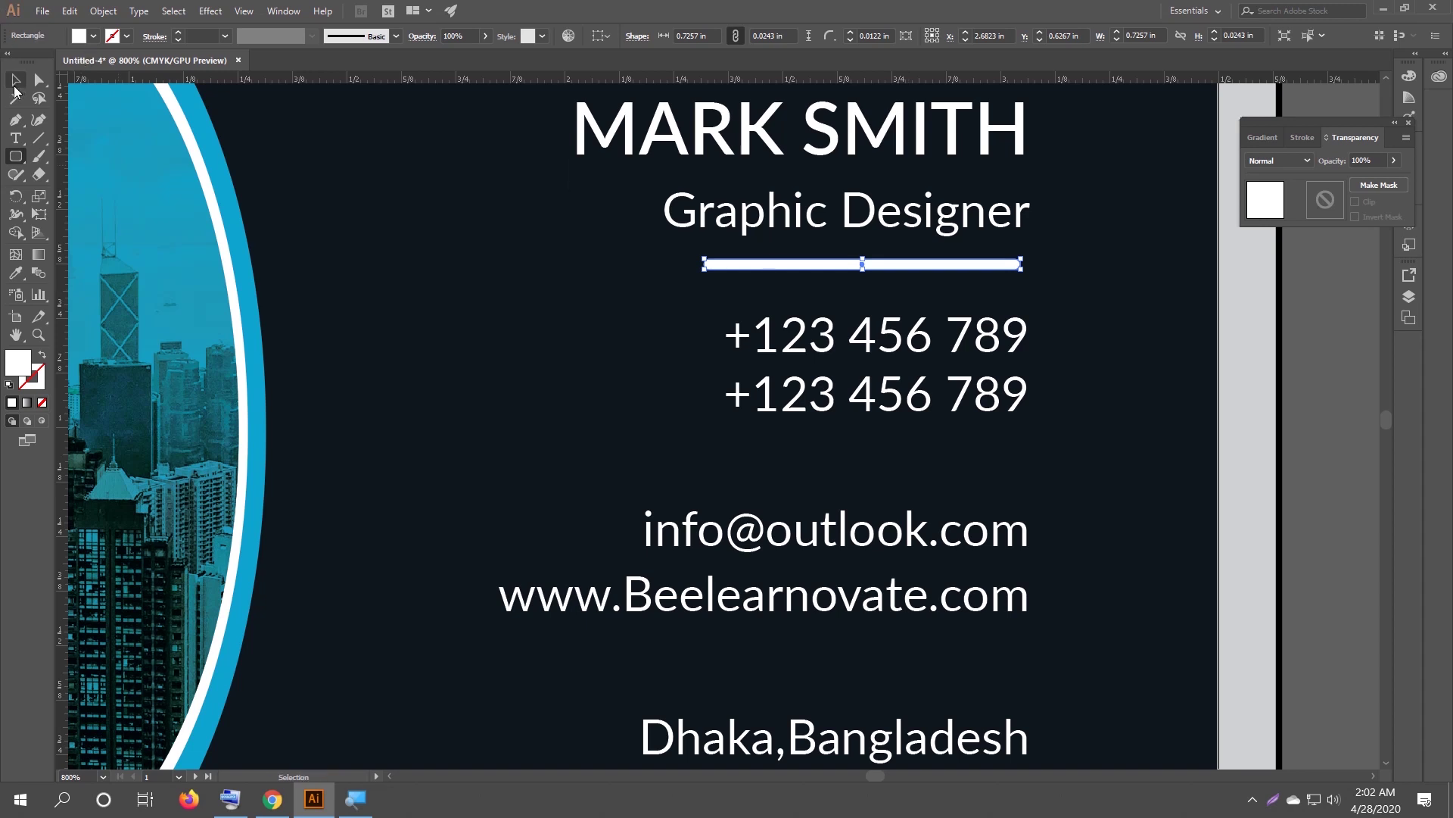
Fill the bar blue and shorten it from the left to reveal white.
{"action": "left_click", "coordinate": [92, 36]}
{"action": "left_click", "coordinate": [88, 64]}
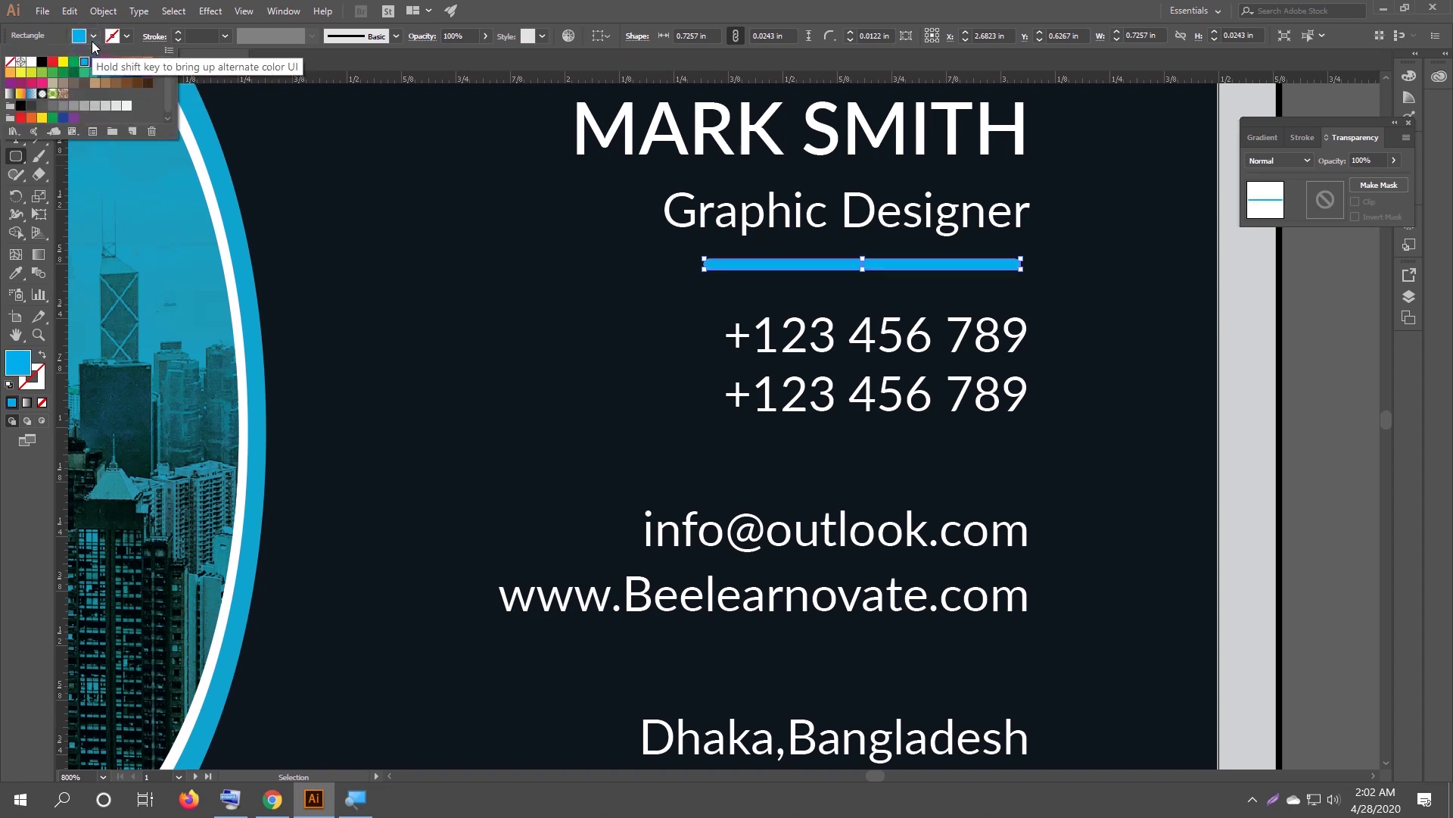
{"action": "left_click", "coordinate": [17, 79]}
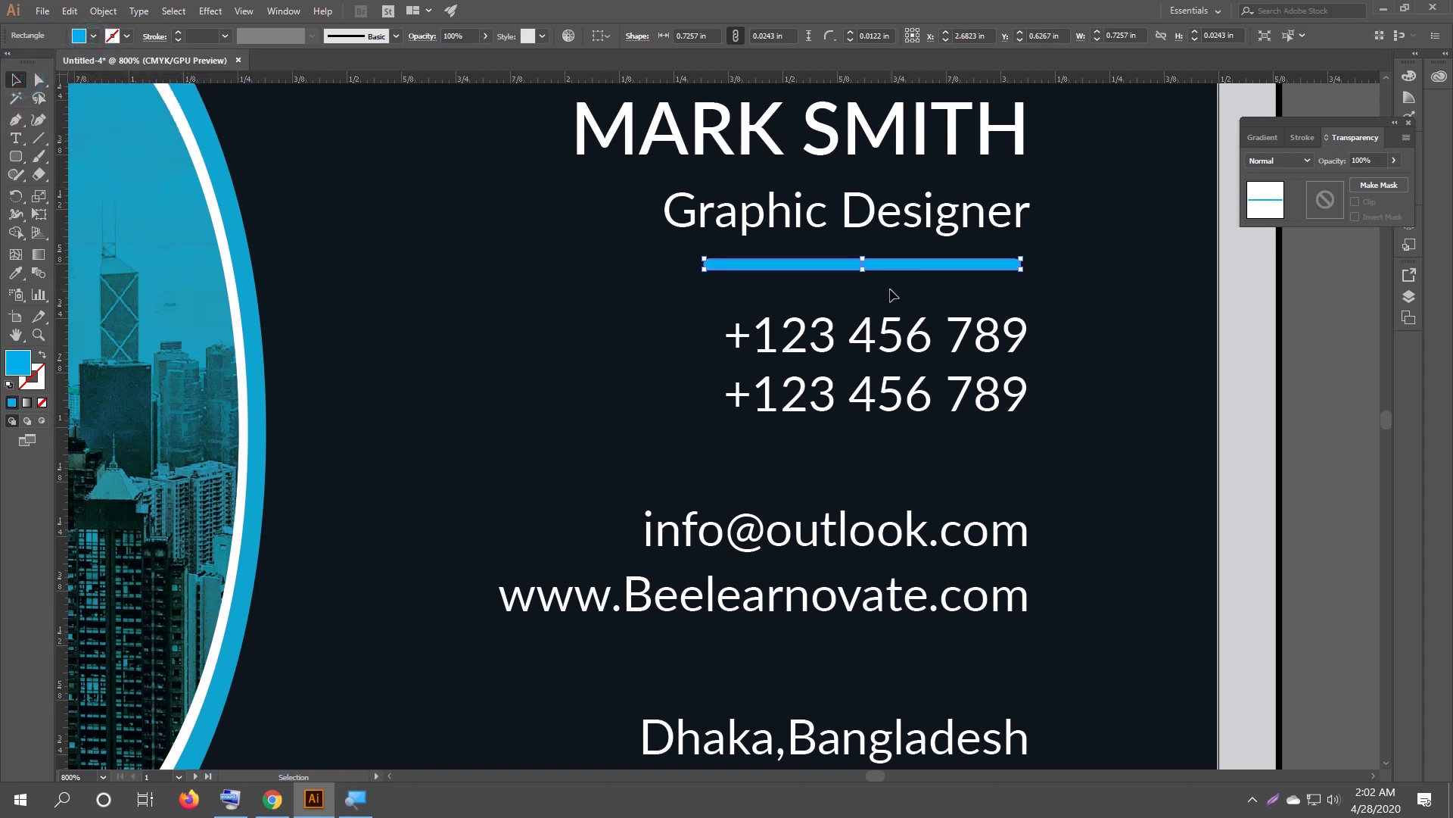
{"action": "scroll", "coordinate": [889, 290], "scroll_direction": "up", "scroll_amount": 1}
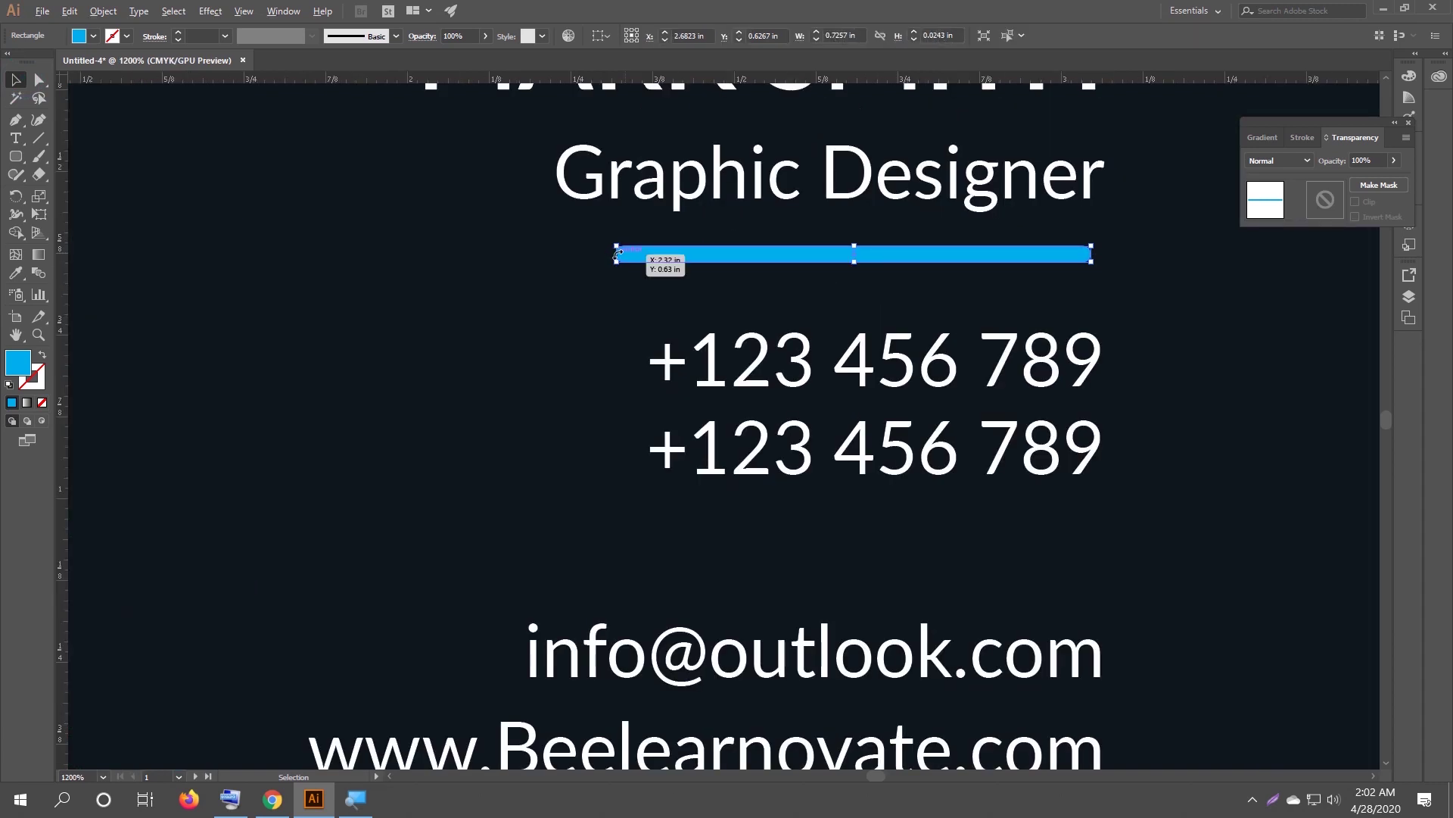
{"action": "scroll", "coordinate": [616, 254], "scroll_direction": "up", "scroll_amount": 3}
{"action": "left_click_drag", "start_coordinate": [614, 246], "coordinate": [1225, 244]}
{"action": "scroll", "coordinate": [1223, 244], "scroll_direction": "down", "scroll_amount": 2}
{"action": "scroll", "coordinate": [1195, 308], "scroll_direction": "down", "scroll_amount": 4}
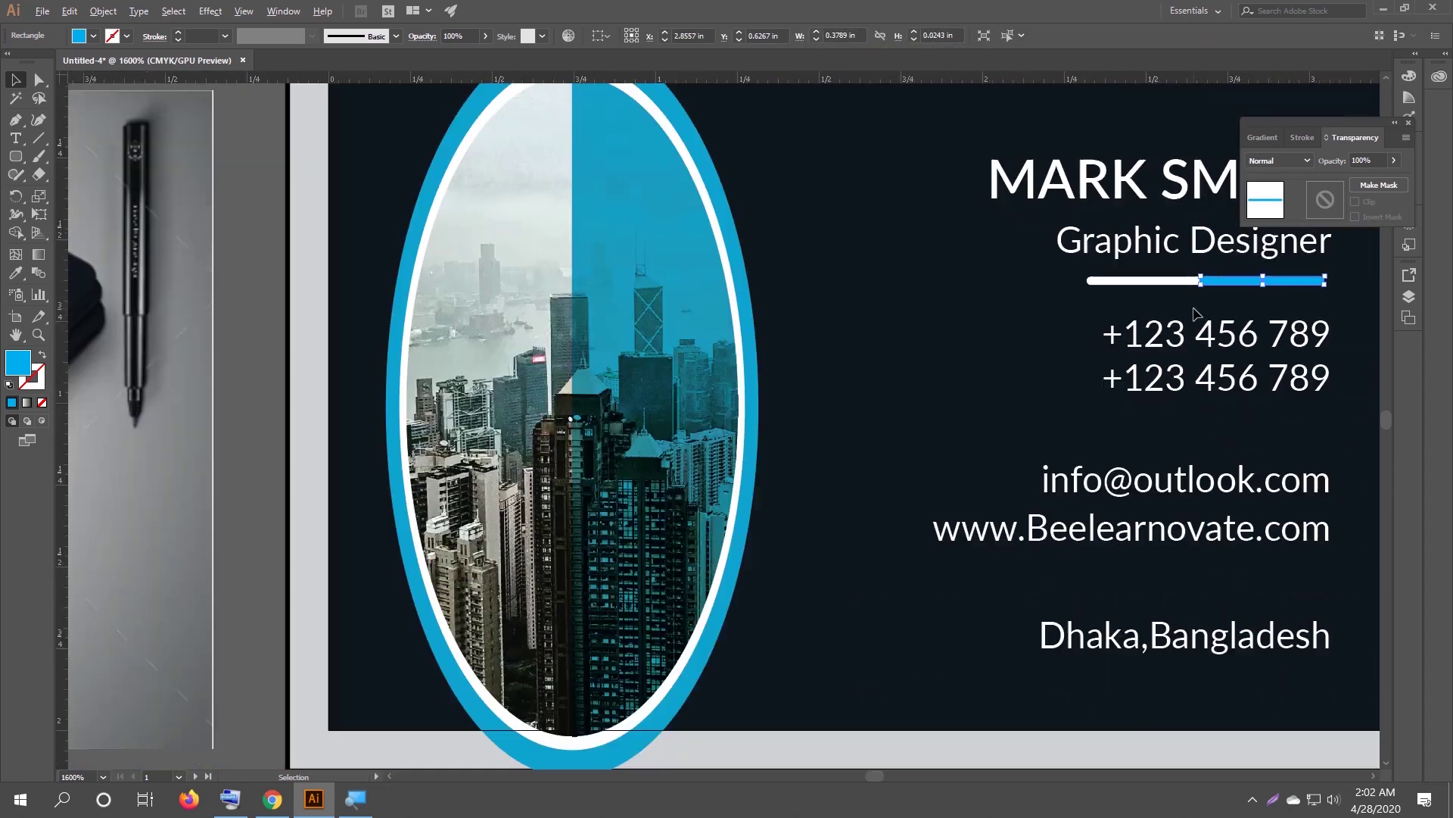
Check the mockup, then make the two-tone bar thinner.
{"action": "left_click_drag", "start_coordinate": [1220, 308], "coordinate": [923, 338]}
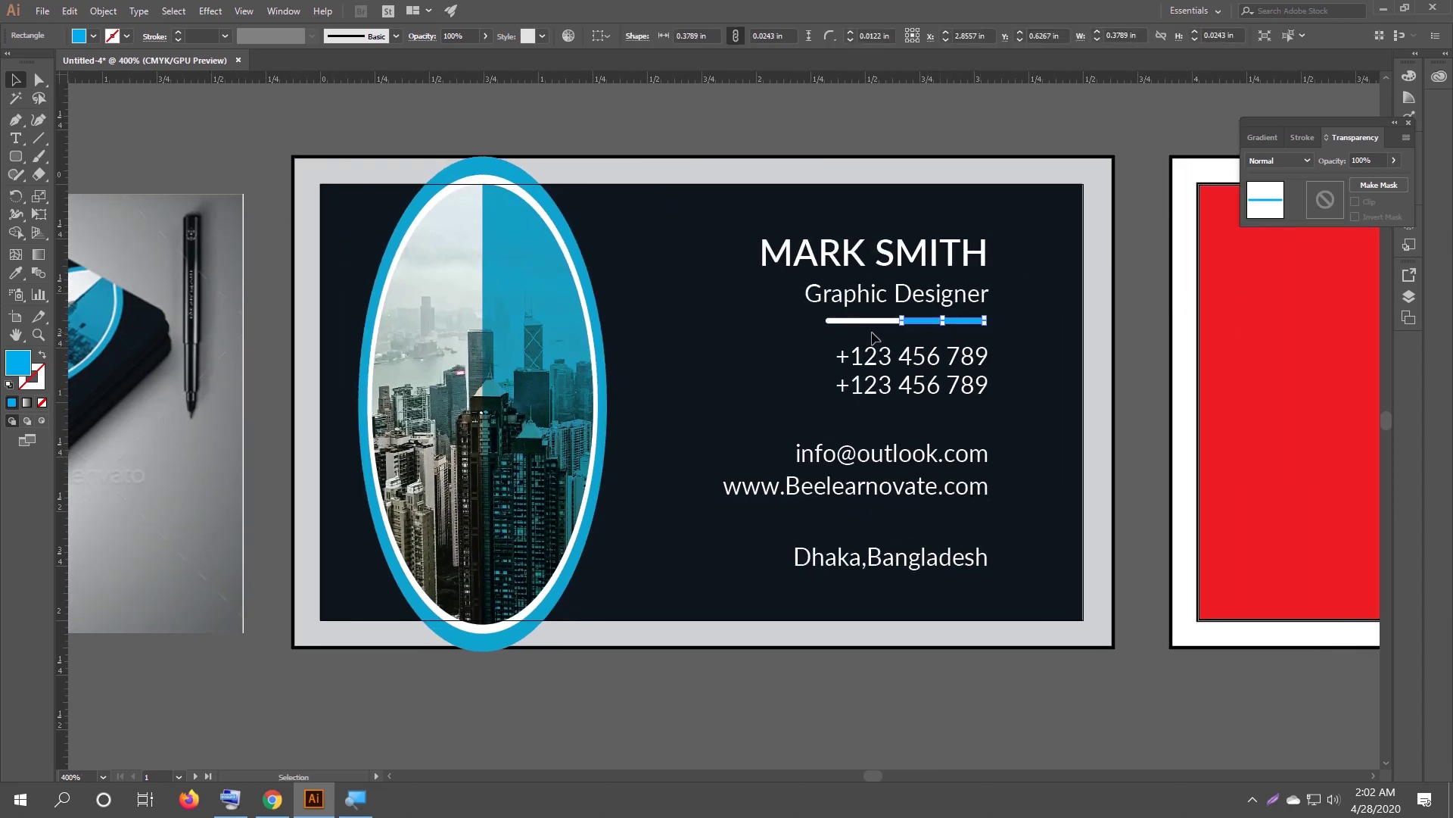
{"action": "left_click_drag", "start_coordinate": [154, 347], "coordinate": [371, 339]}
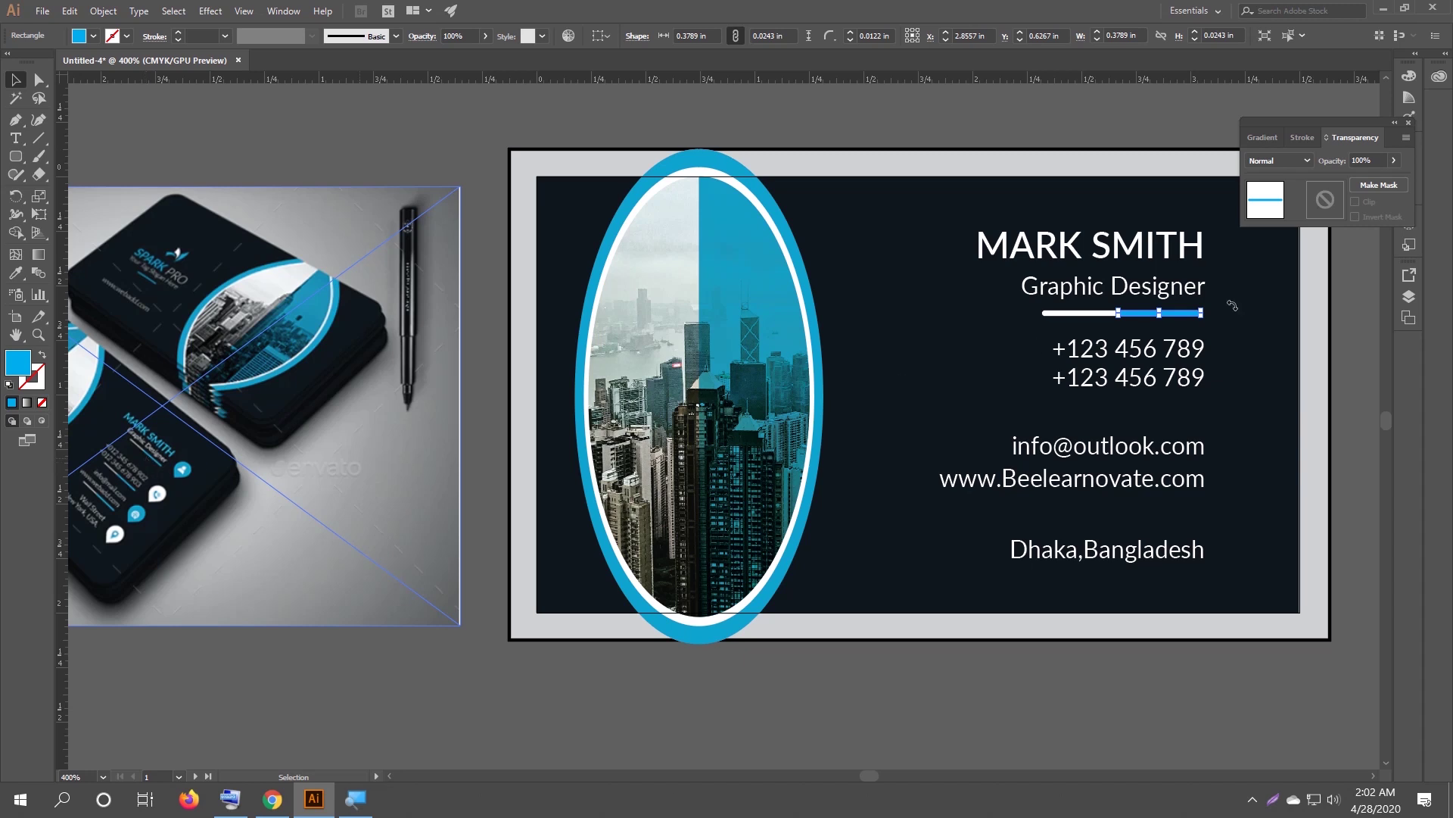
{"action": "left_click_drag", "start_coordinate": [1233, 305], "coordinate": [919, 374]}
{"action": "scroll", "coordinate": [923, 337], "scroll_direction": "up", "scroll_amount": 5}
{"action": "left_click_drag", "start_coordinate": [563, 341], "coordinate": [564, 331]}
{"action": "scroll", "coordinate": [564, 335], "scroll_direction": "down", "scroll_amount": 2}
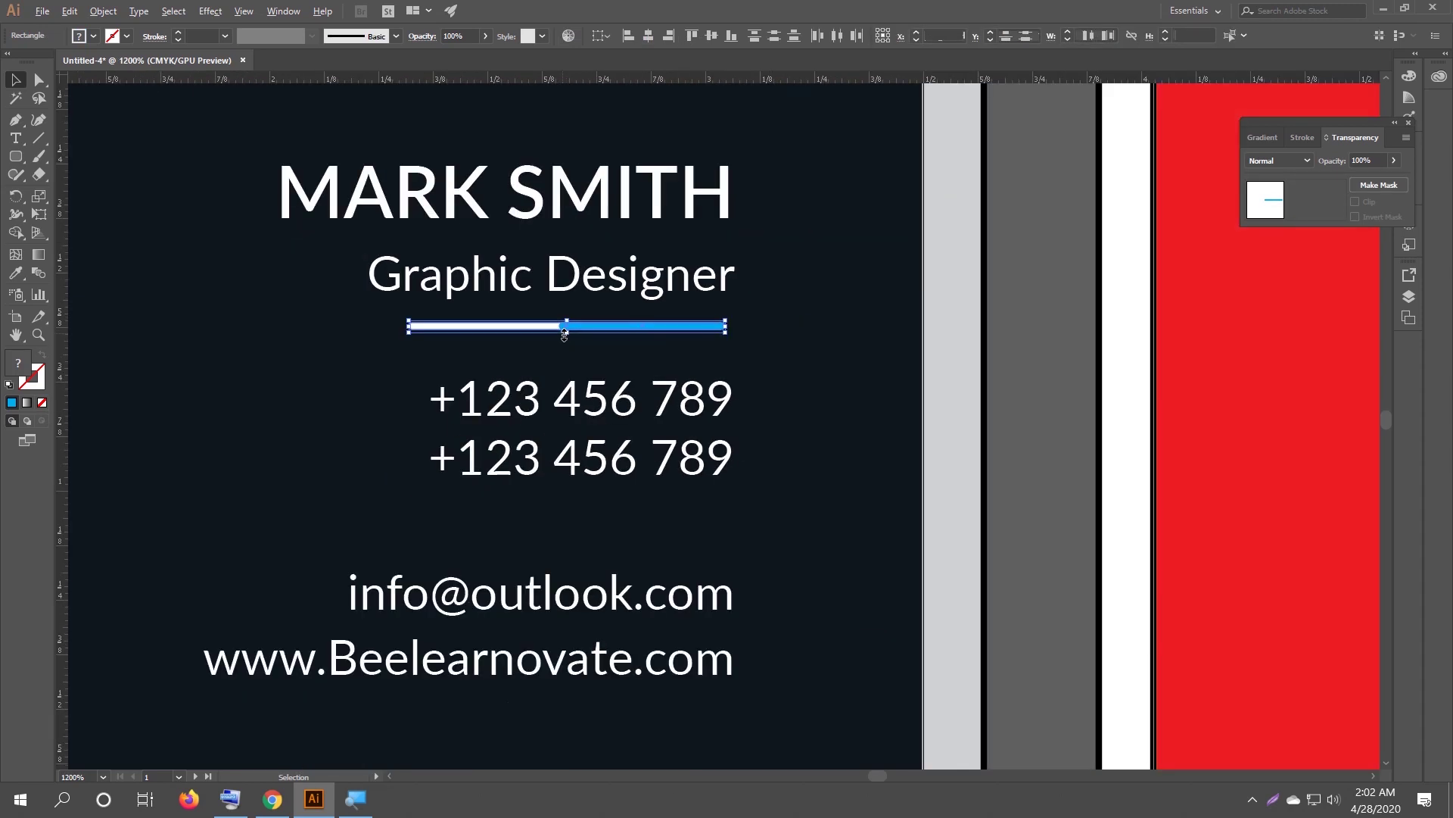
{"action": "scroll", "coordinate": [564, 335], "scroll_direction": "down", "scroll_amount": 3}
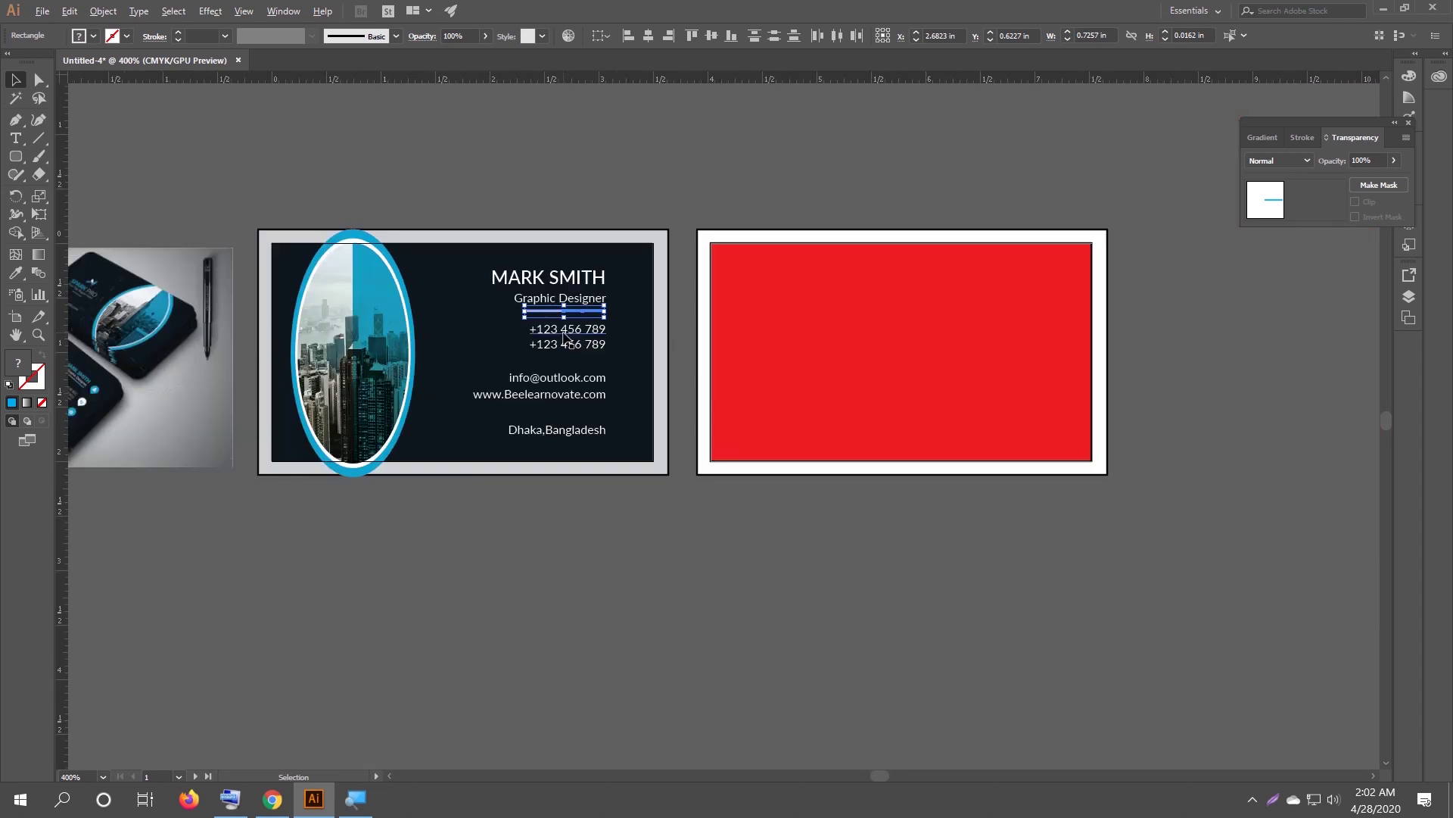
{"action": "left_click", "coordinate": [583, 509]}
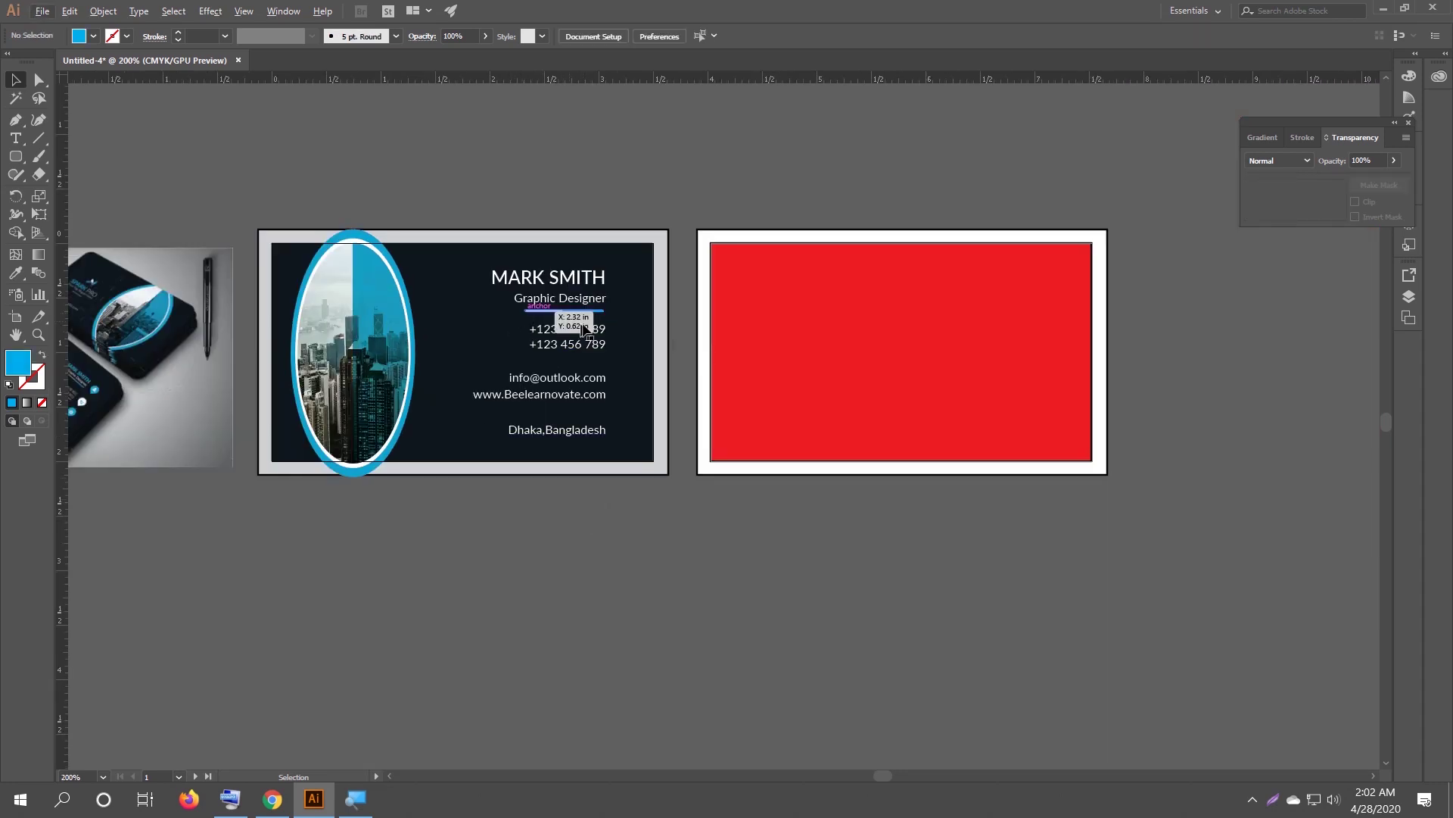
Copy the two-tone divider below the phone numbers and below the website line.
{"action": "scroll", "coordinate": [586, 326], "scroll_direction": "up", "scroll_amount": 1}
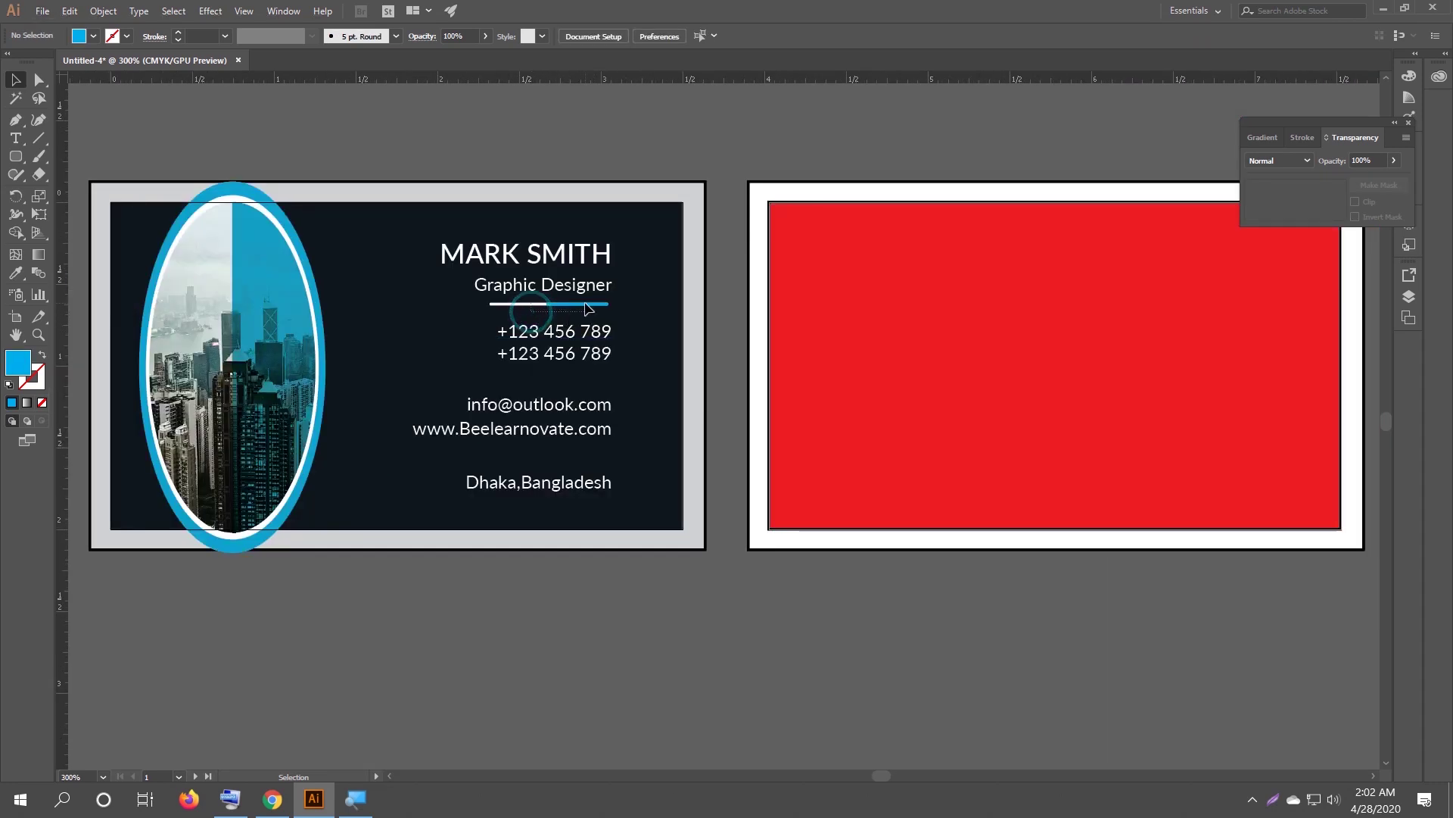
{"action": "left_click", "coordinate": [587, 307]}
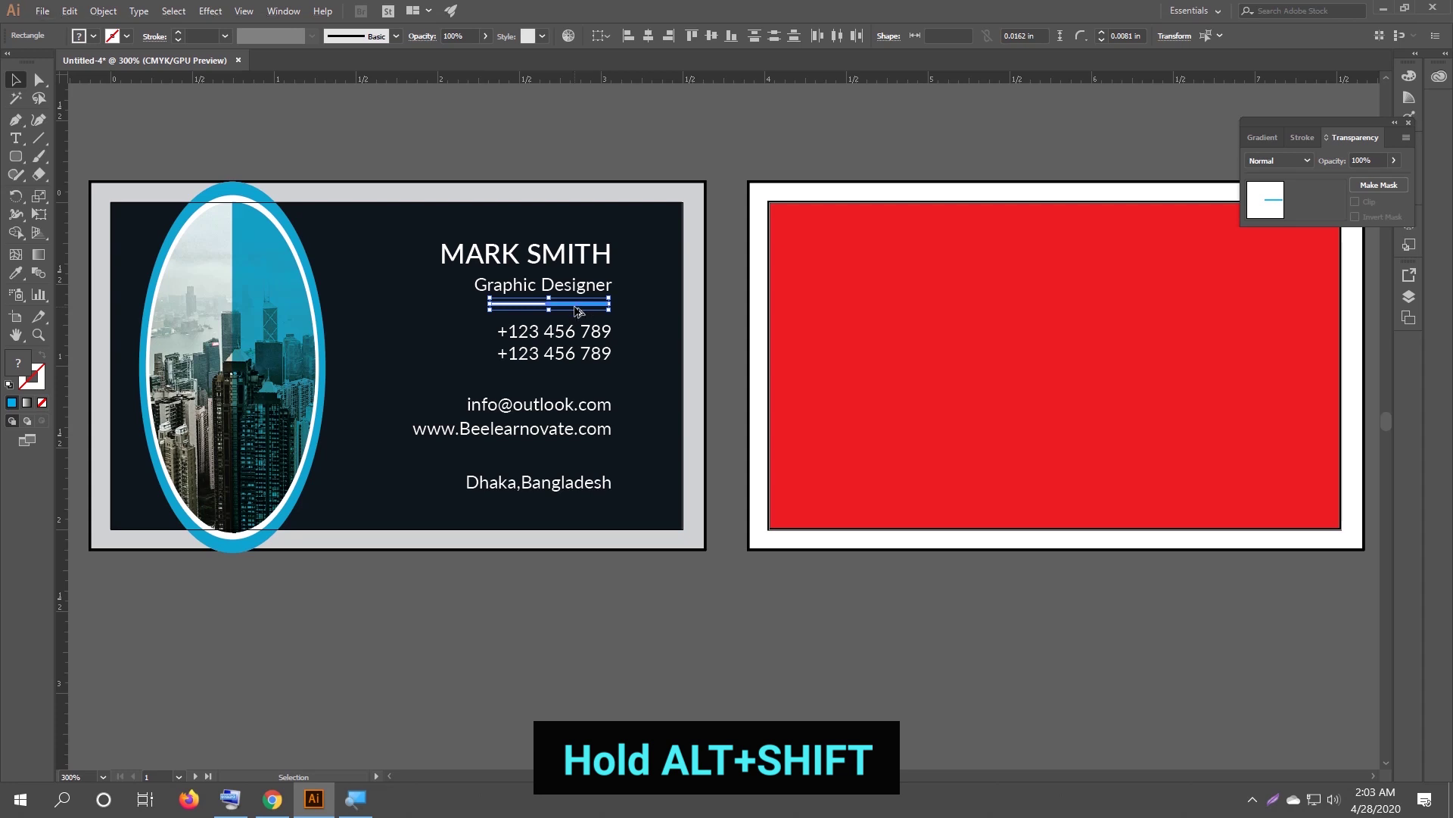
{"action": "left_click_drag", "start_coordinate": [577, 310], "coordinate": [578, 380]}
{"action": "scroll", "coordinate": [601, 379], "scroll_direction": "down", "scroll_amount": 1}
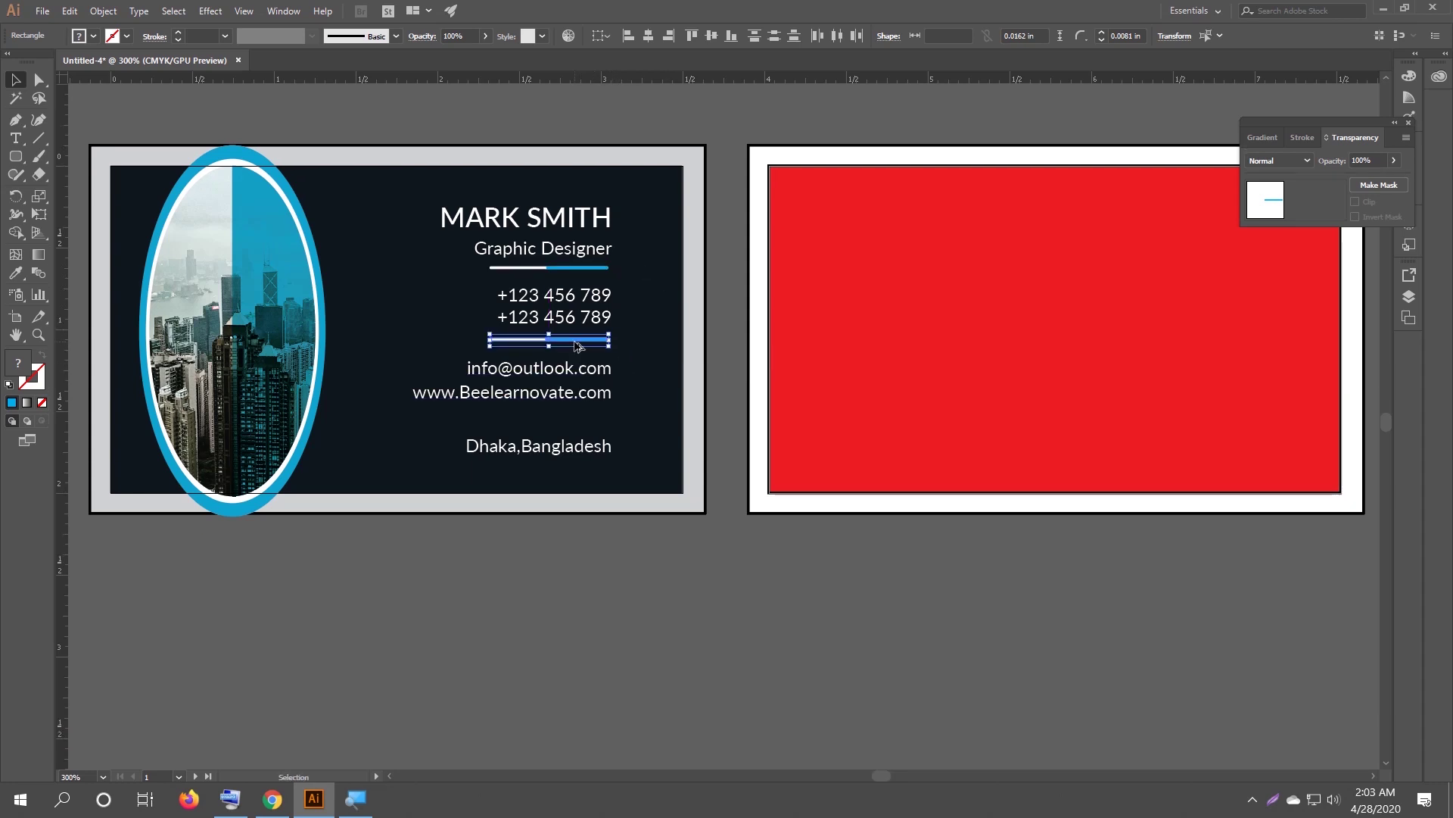
{"action": "left_click_drag", "start_coordinate": [578, 345], "coordinate": [575, 418]}
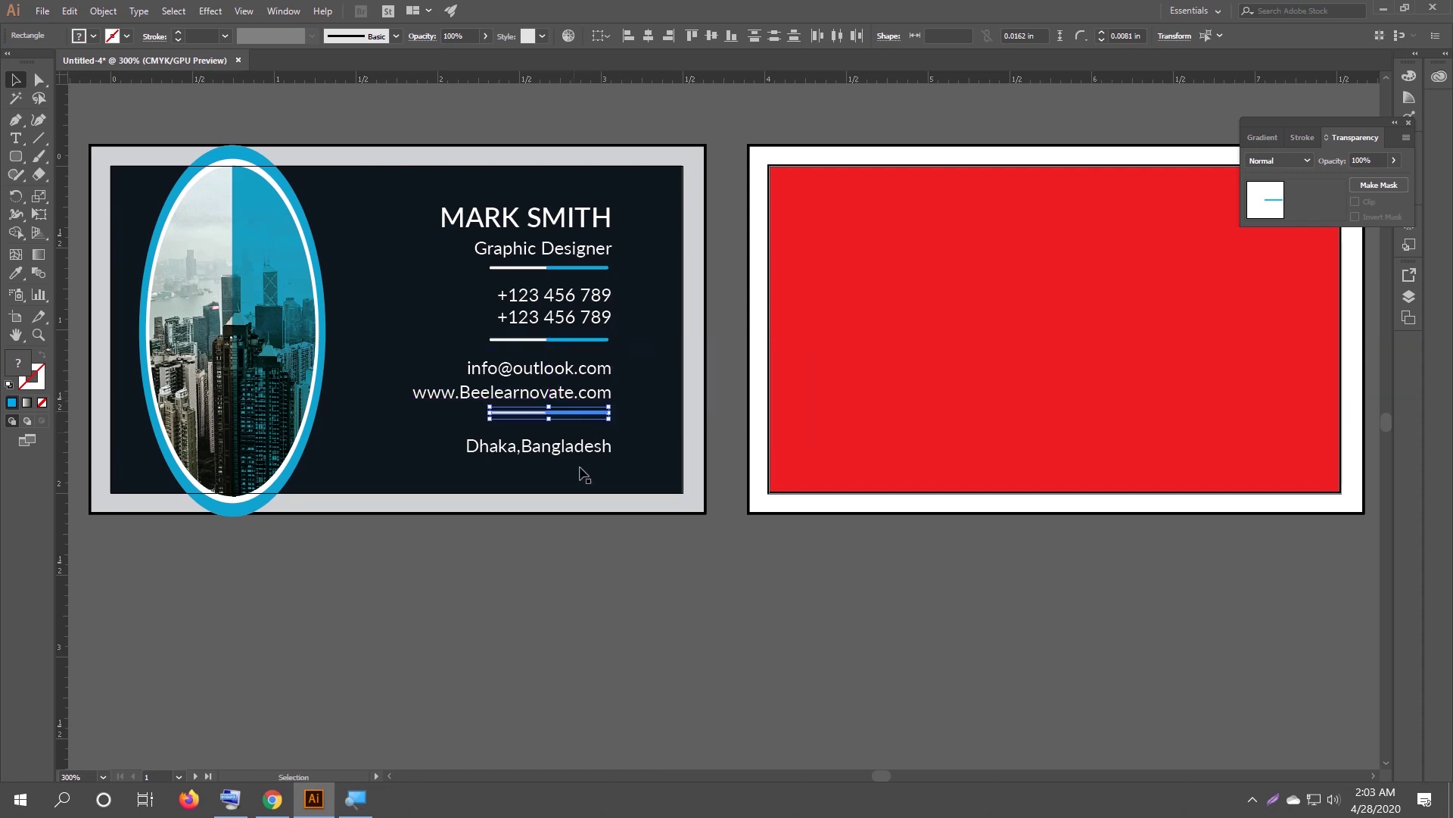
{"action": "left_click", "coordinate": [556, 569]}
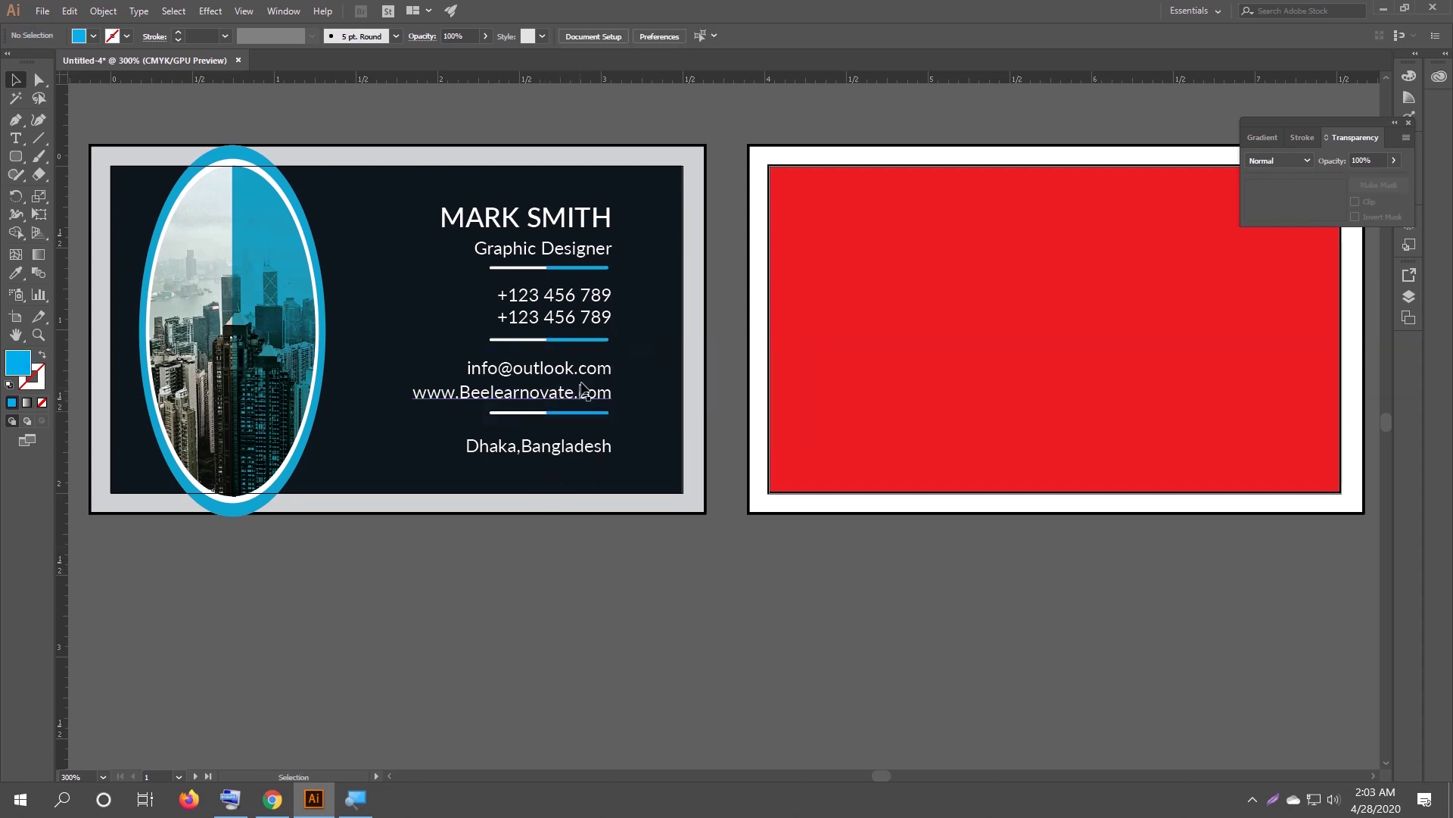
Move the Graphic Designer subtitle up closer to the MARK SMITH name.
{"action": "scroll", "coordinate": [606, 288], "scroll_direction": "up", "scroll_amount": 1}
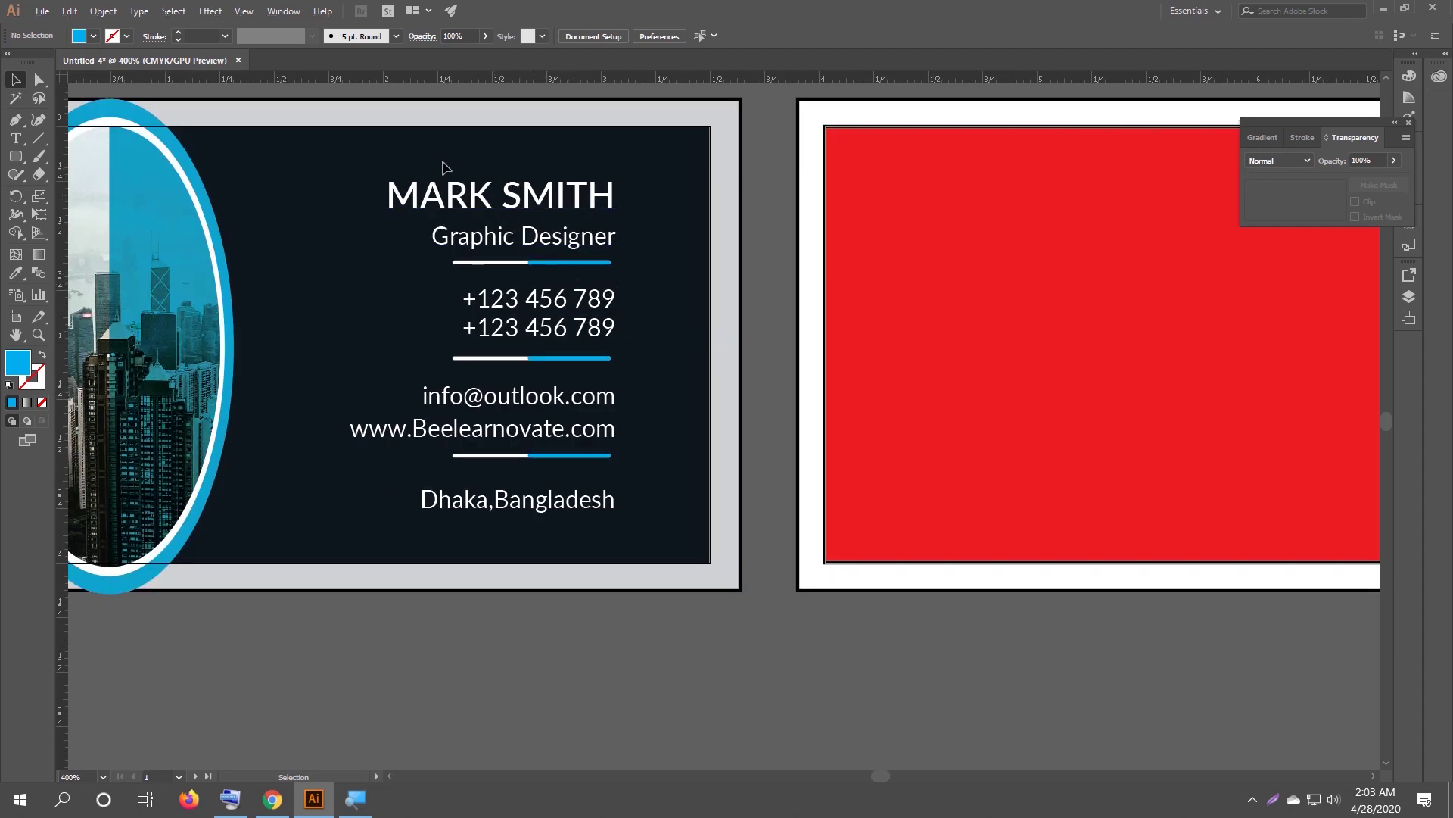
{"action": "left_click", "coordinate": [478, 208]}
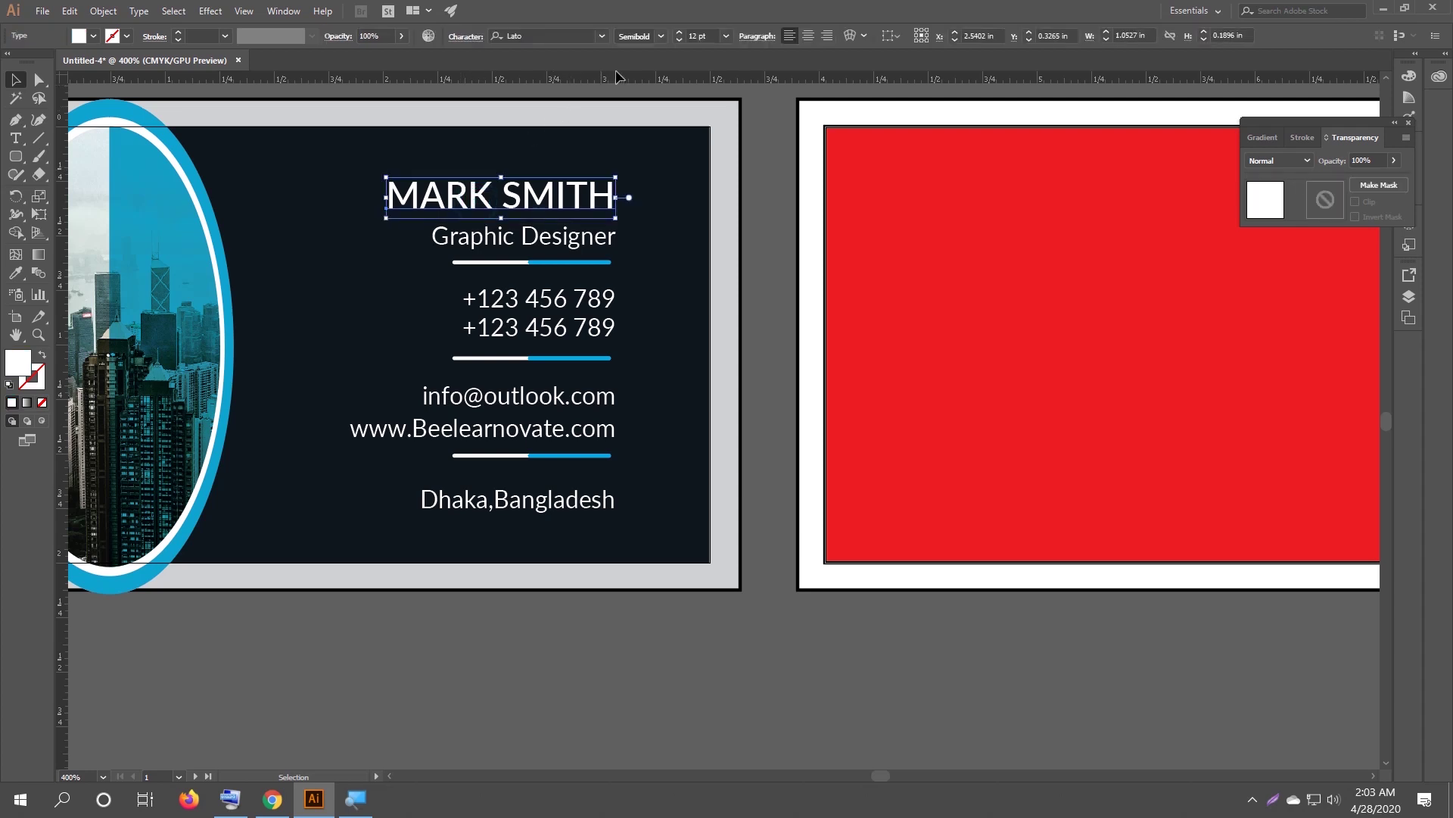
{"action": "left_click", "coordinate": [539, 239]}
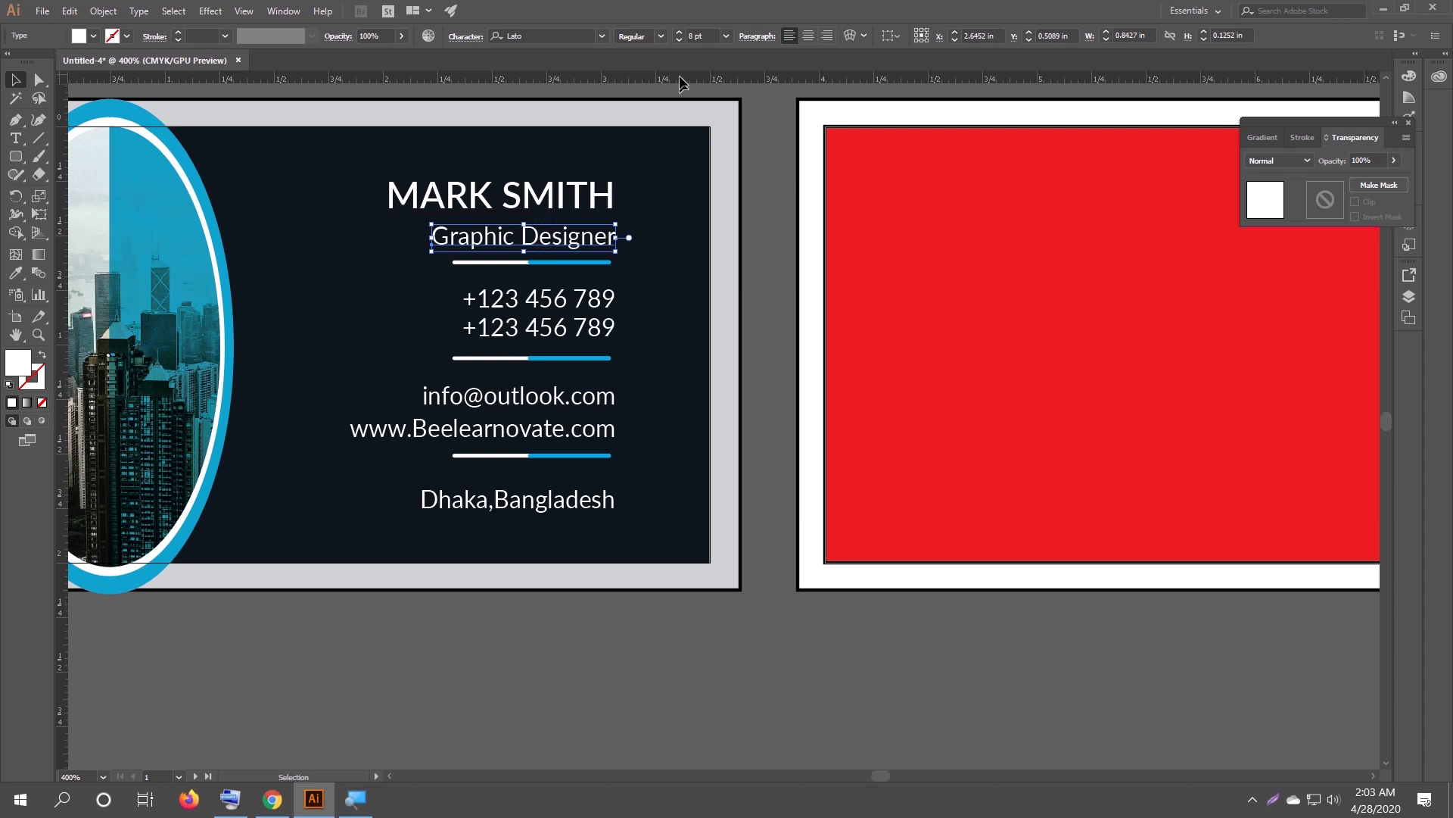
{"action": "left_click", "coordinate": [532, 152]}
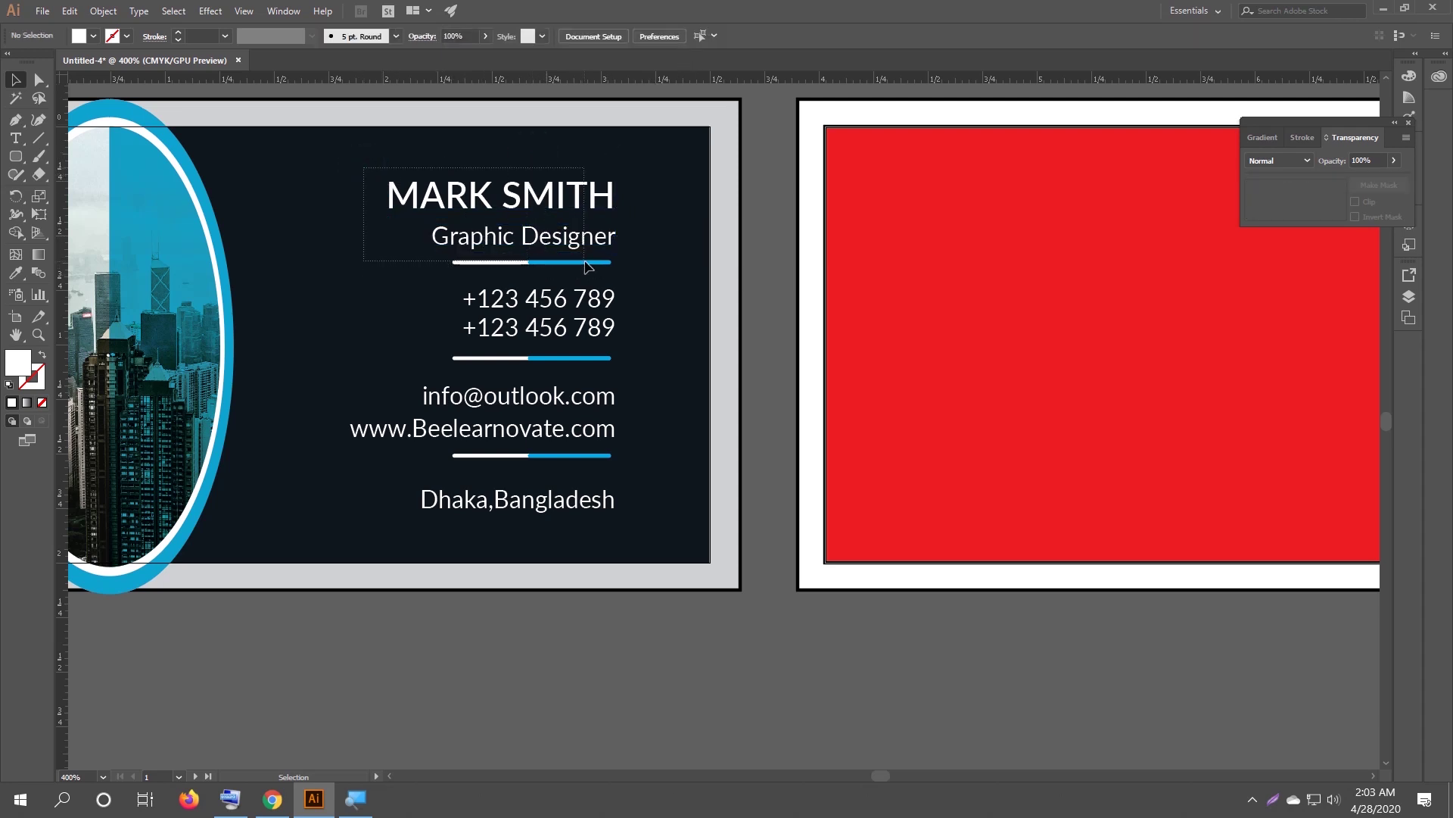
{"action": "left_click_drag", "start_coordinate": [364, 169], "coordinate": [388, 191]}
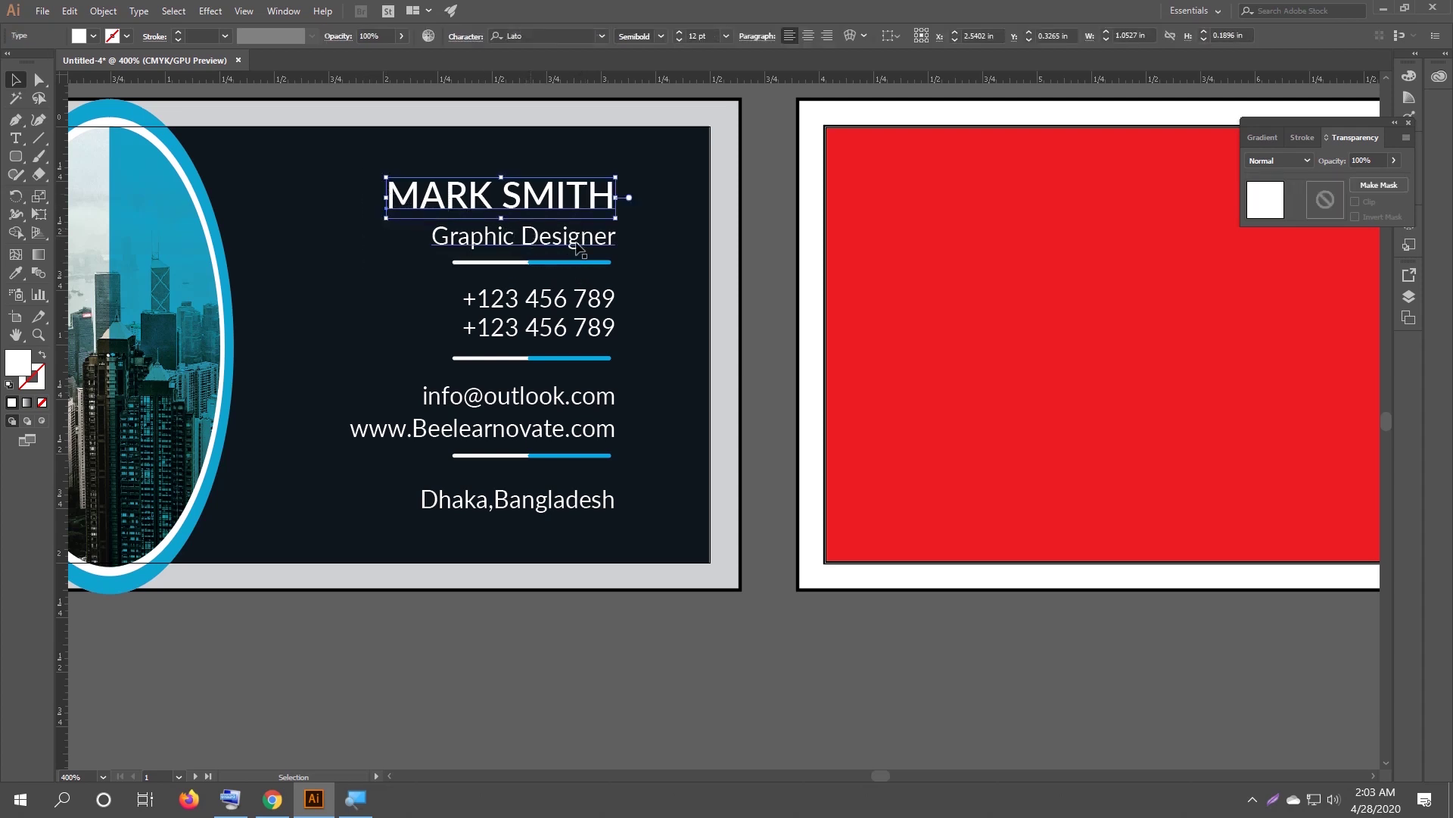
{"action": "left_click", "coordinate": [649, 220]}
{"action": "left_click", "coordinate": [594, 235]}
{"action": "left_click_drag", "start_coordinate": [595, 234], "coordinate": [594, 227]}
{"action": "left_click", "coordinate": [645, 247]}
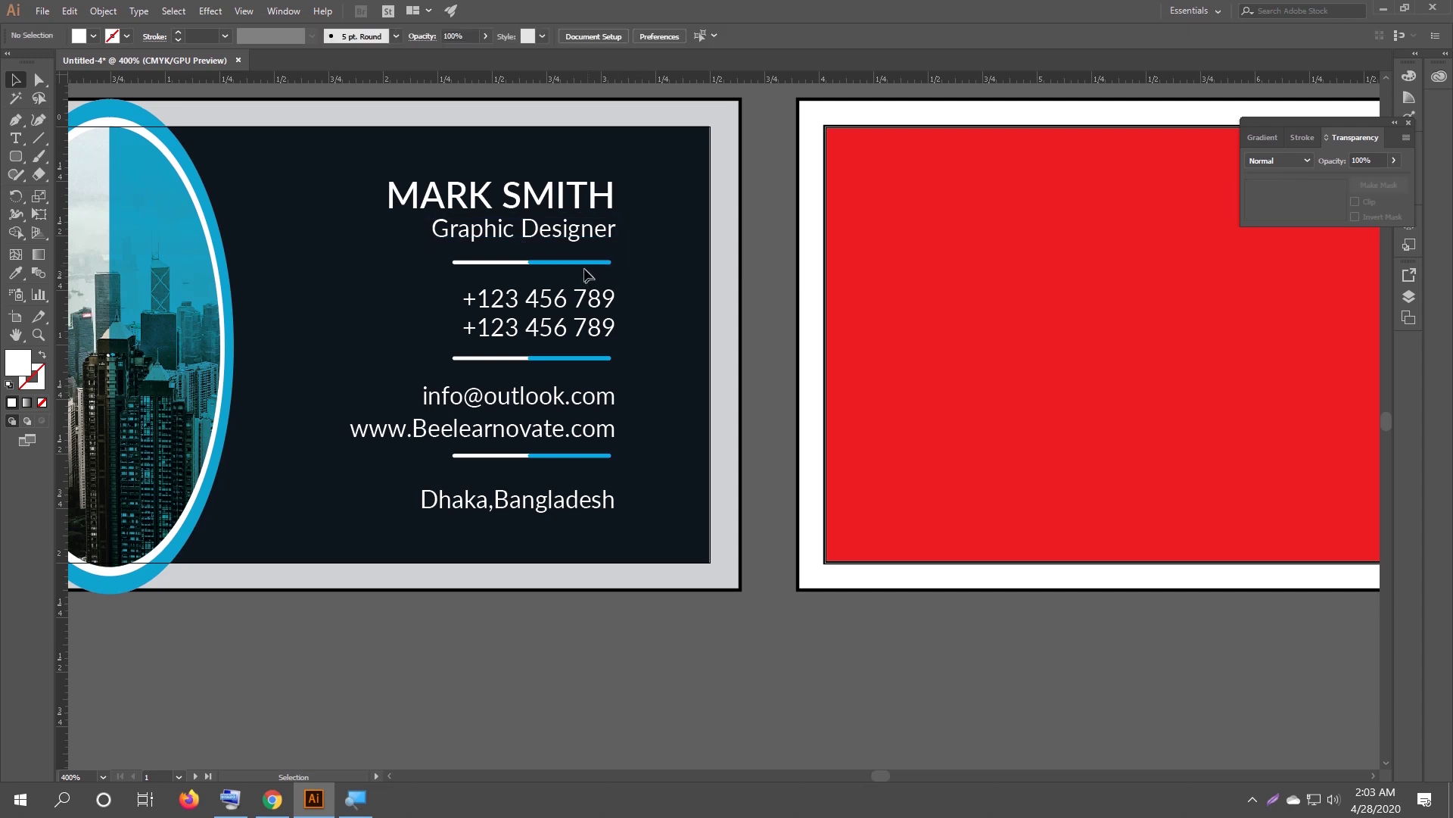
Undo the accidental shift of the top divider's blue segment.
{"action": "left_click", "coordinate": [502, 277]}
{"action": "left_click", "coordinate": [555, 263]}
{"action": "left_click", "coordinate": [231, 810]}
{"action": "left_click_drag", "start_coordinate": [246, 654], "coordinate": [256, 594]}
{"action": "left_click", "coordinate": [116, 798]}
{"action": "left_click", "coordinate": [151, 762]}
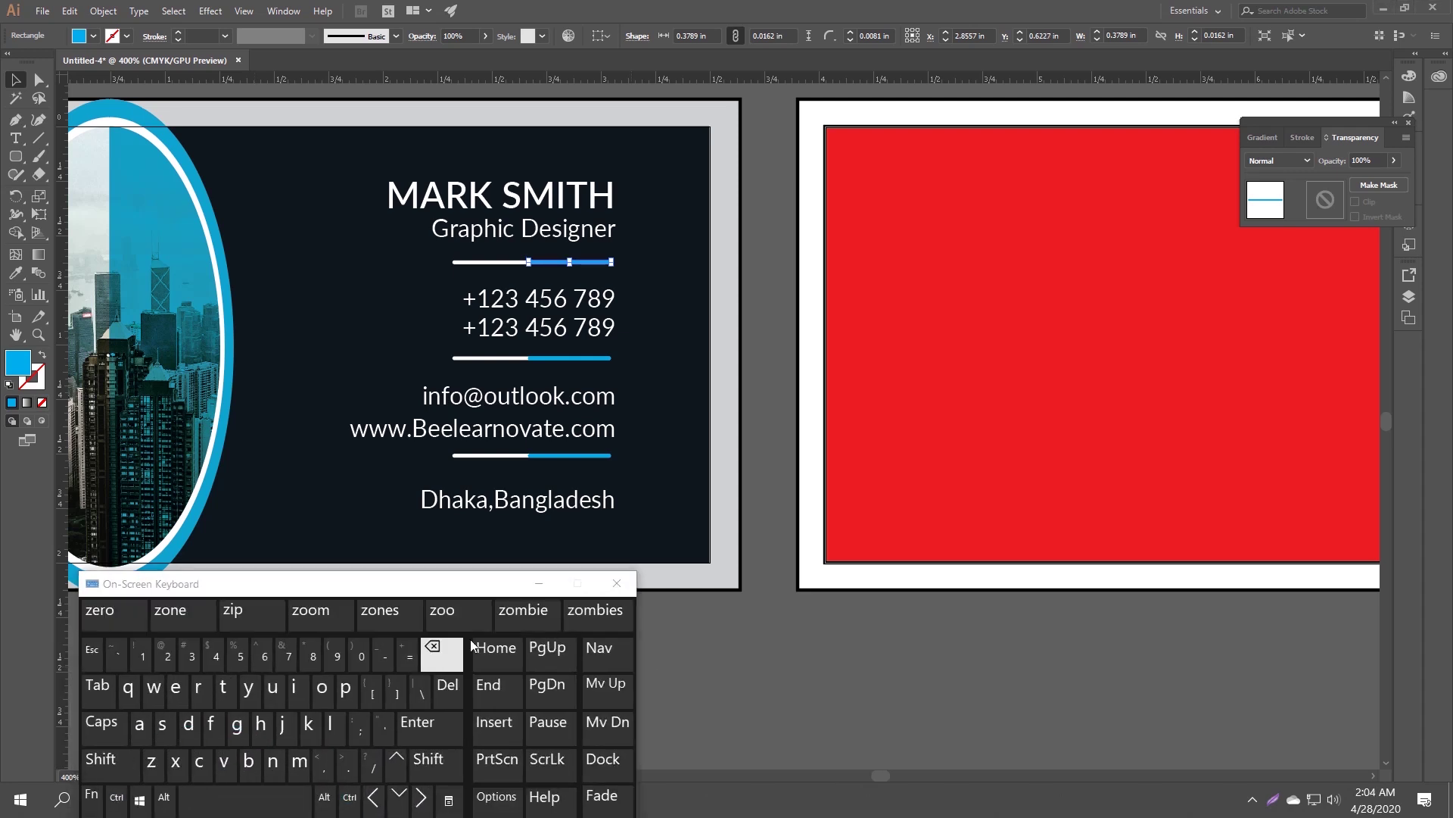
{"action": "left_click", "coordinate": [539, 583]}
Raise the dividers under the phone numbers and website line closer to their text.
{"action": "left_click_drag", "start_coordinate": [456, 275], "coordinate": [568, 253]}
{"action": "left_click", "coordinate": [568, 260]}
{"action": "left_click", "coordinate": [651, 312]}
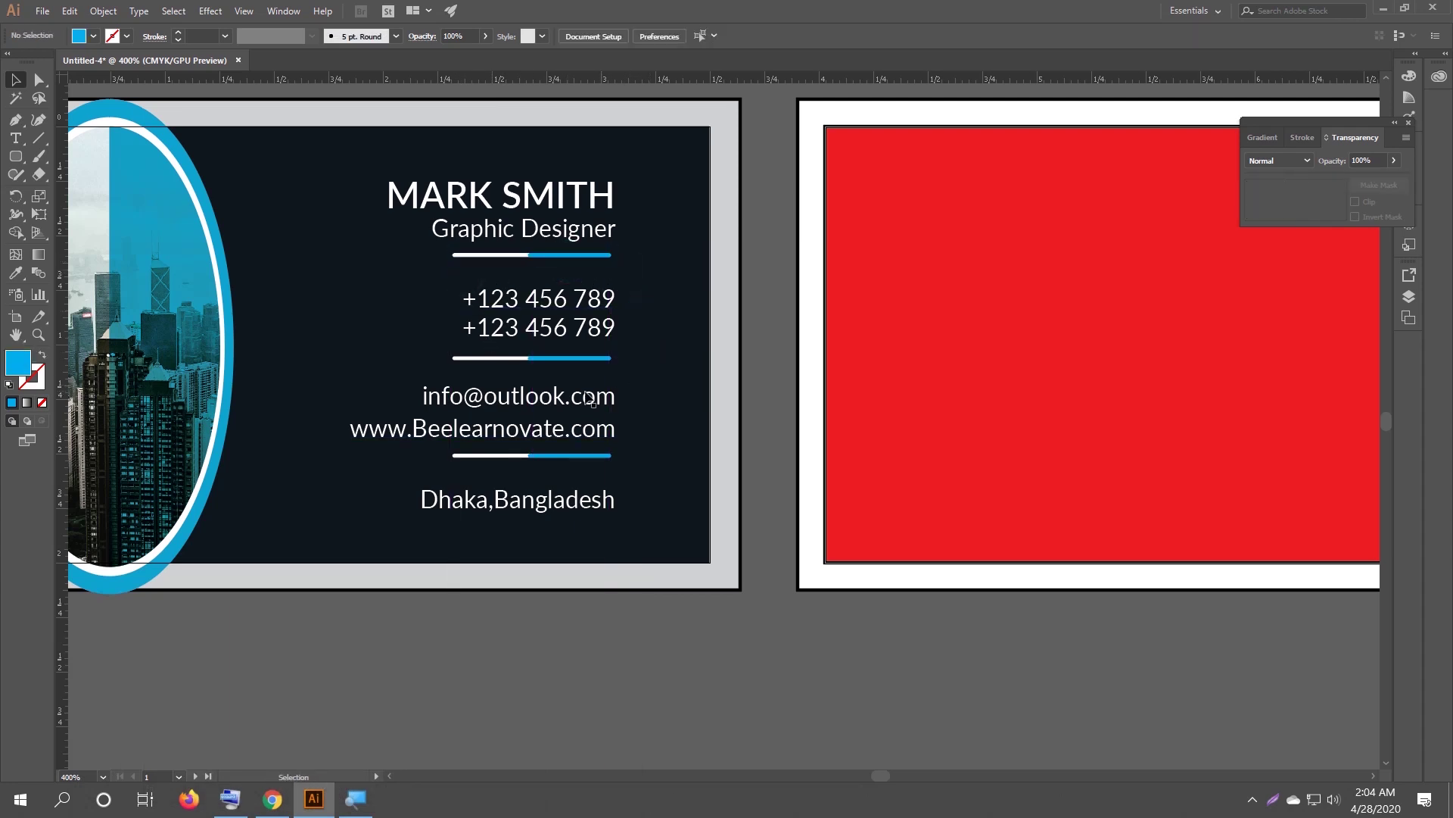
{"action": "left_click_drag", "start_coordinate": [509, 374], "coordinate": [559, 345]}
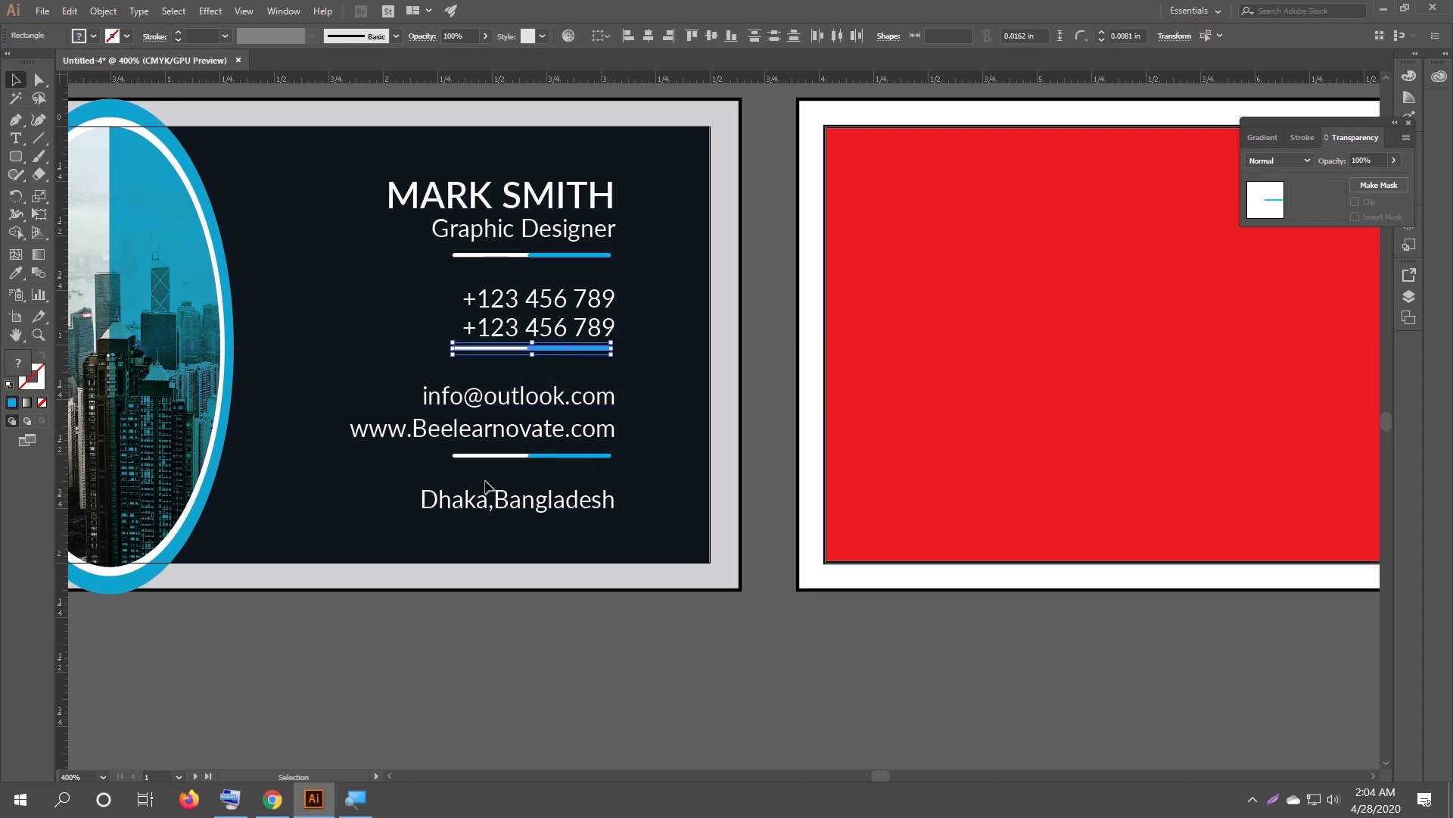
{"action": "left_click_drag", "start_coordinate": [498, 466], "coordinate": [561, 454]}
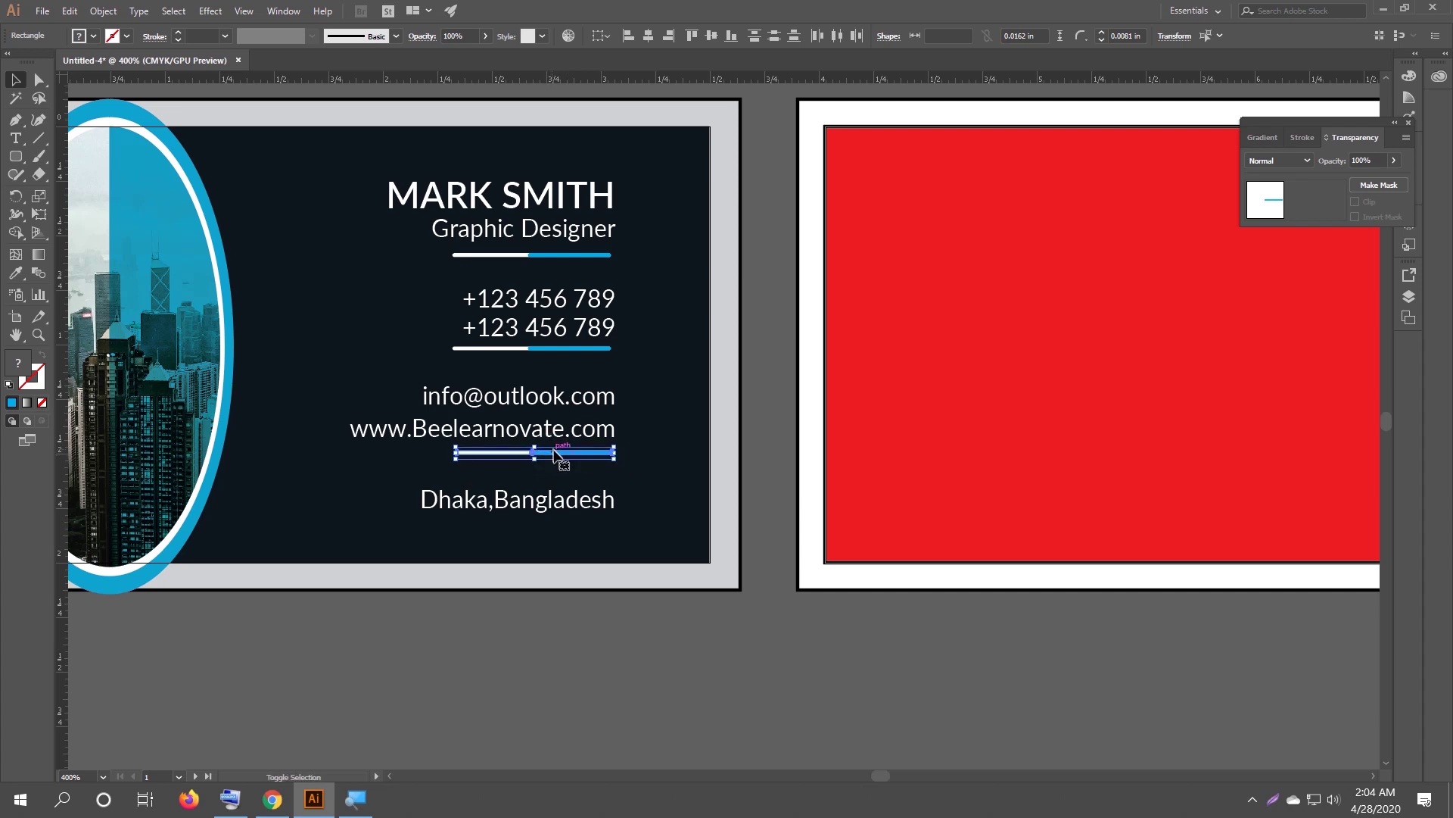
{"action": "left_click", "coordinate": [640, 469]}
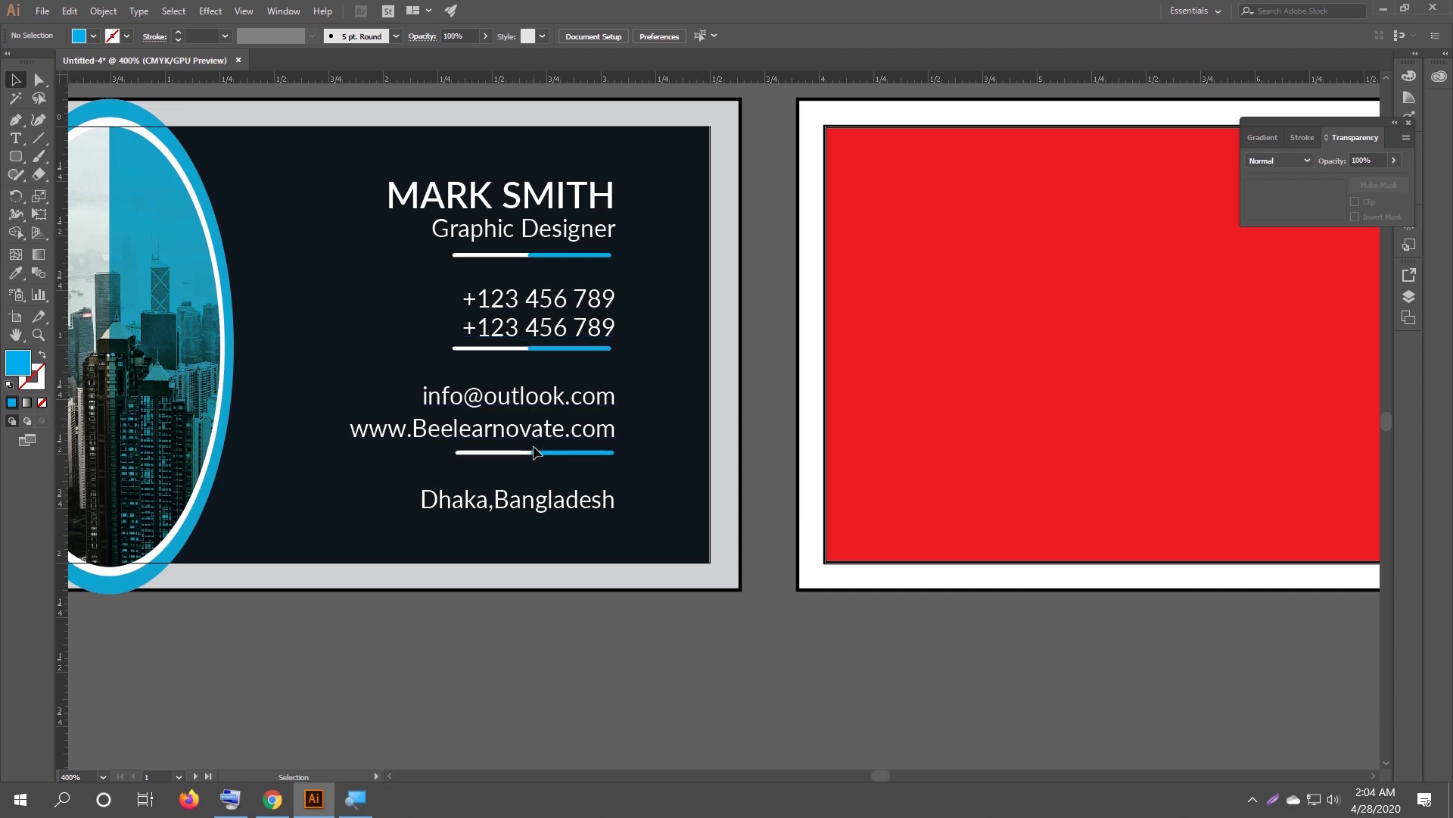
Group then ungroup the name, subtitle and divider, and reposition MARK SMITH.
{"action": "left_click_drag", "start_coordinate": [374, 179], "coordinate": [582, 277]}
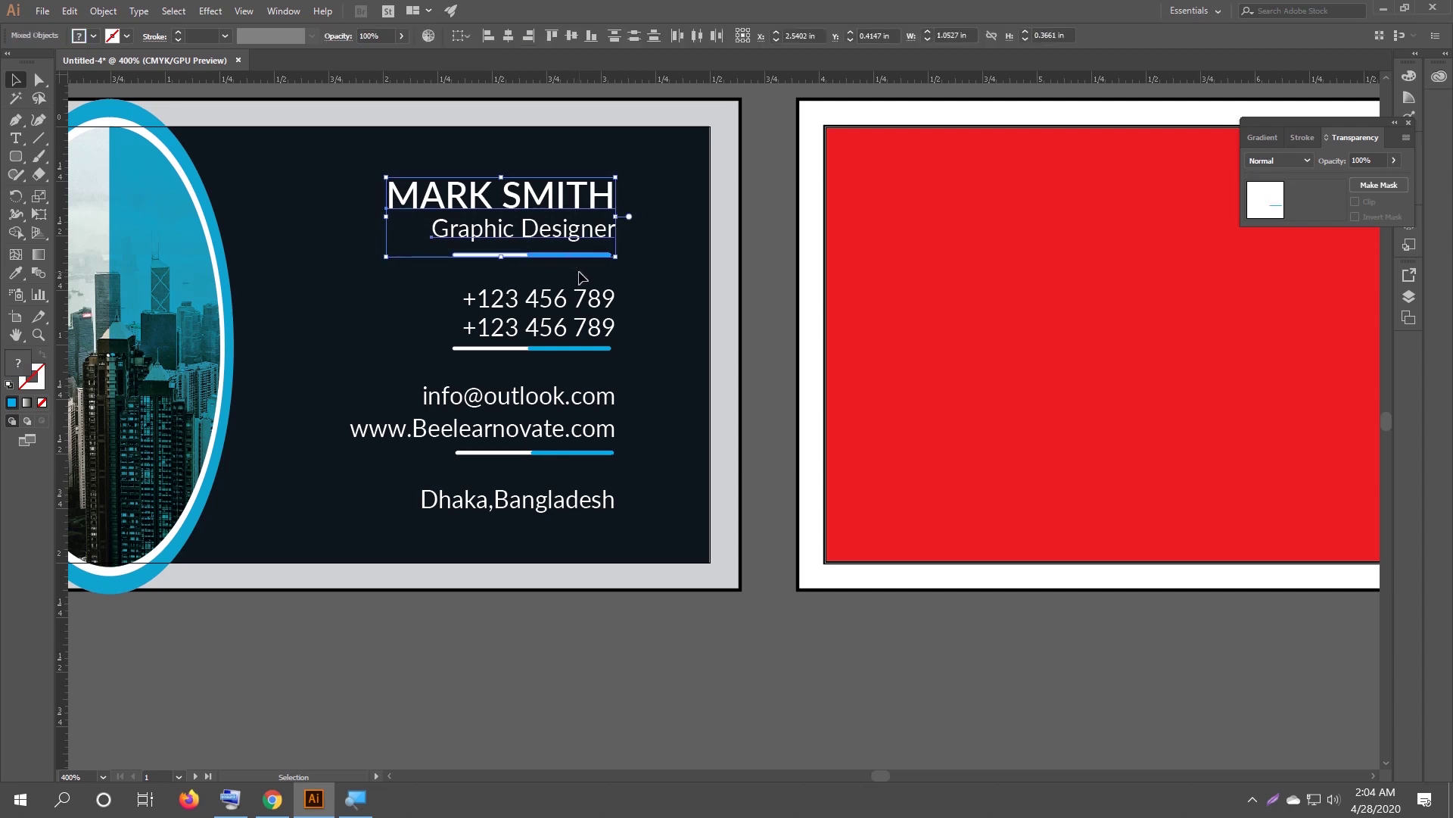
{"action": "key", "text": "ctrl+g"}
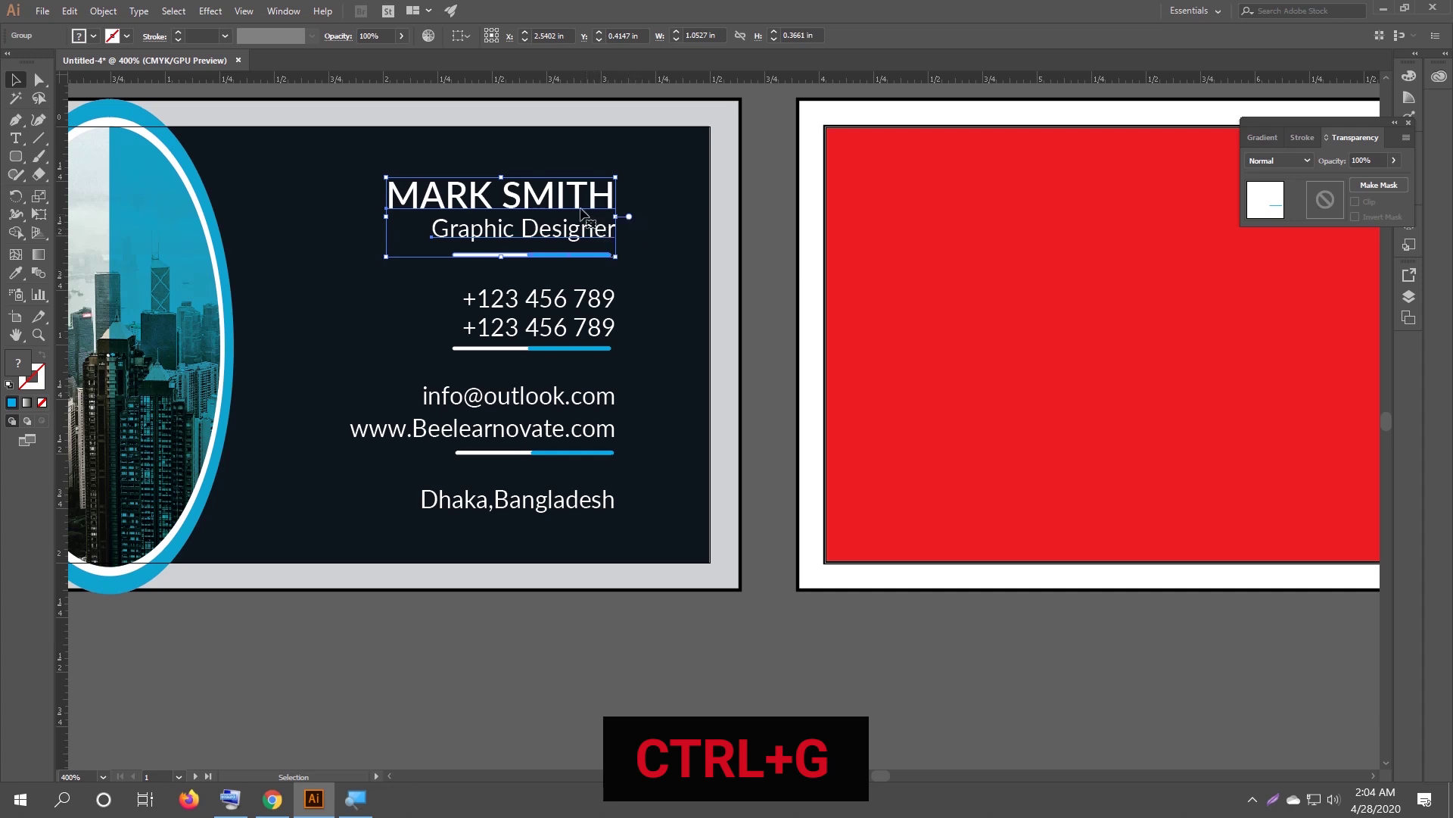
{"action": "left_click", "coordinate": [653, 225]}
{"action": "left_click", "coordinate": [538, 196]}
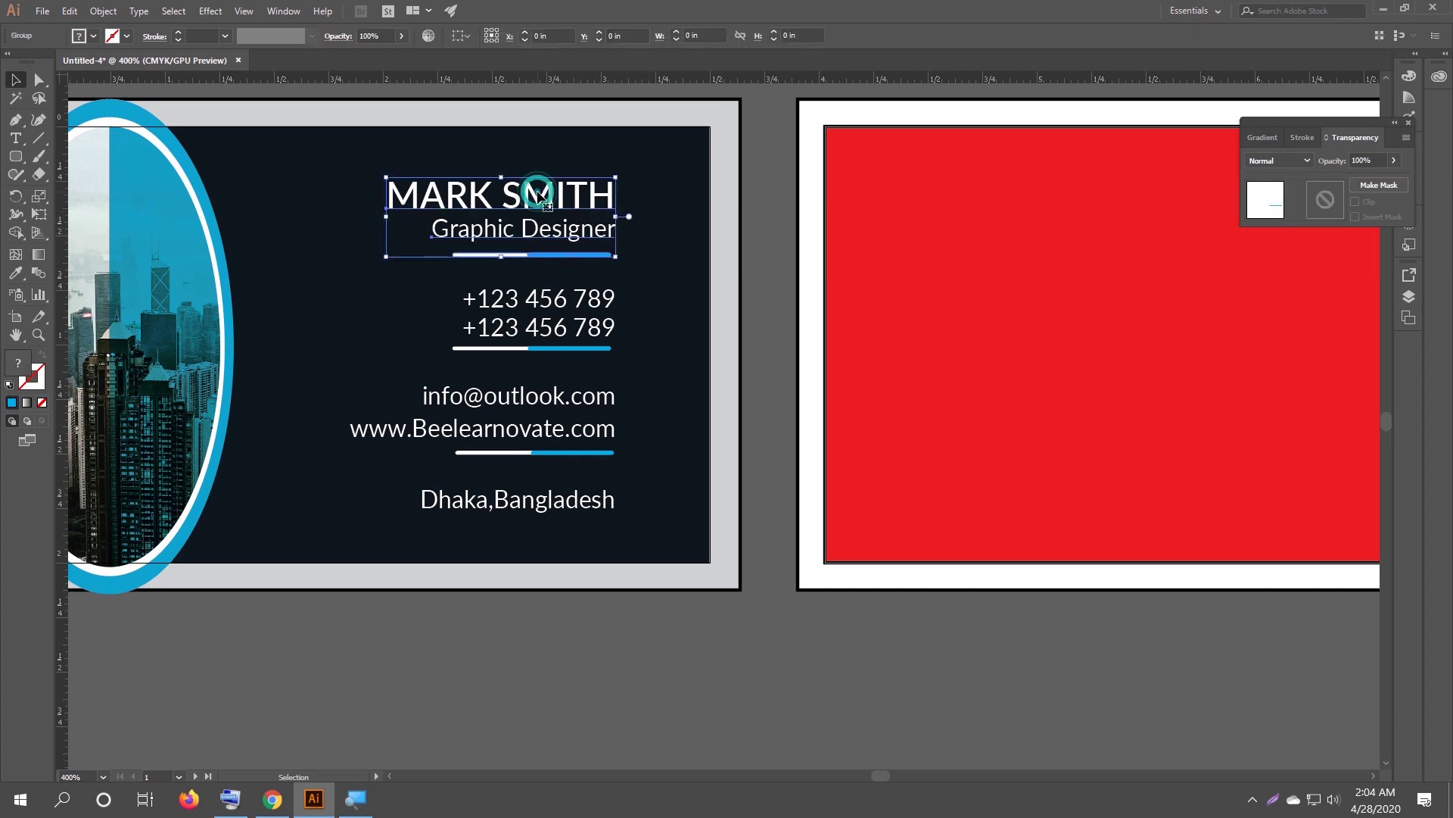
{"action": "right_click", "coordinate": [539, 196]}
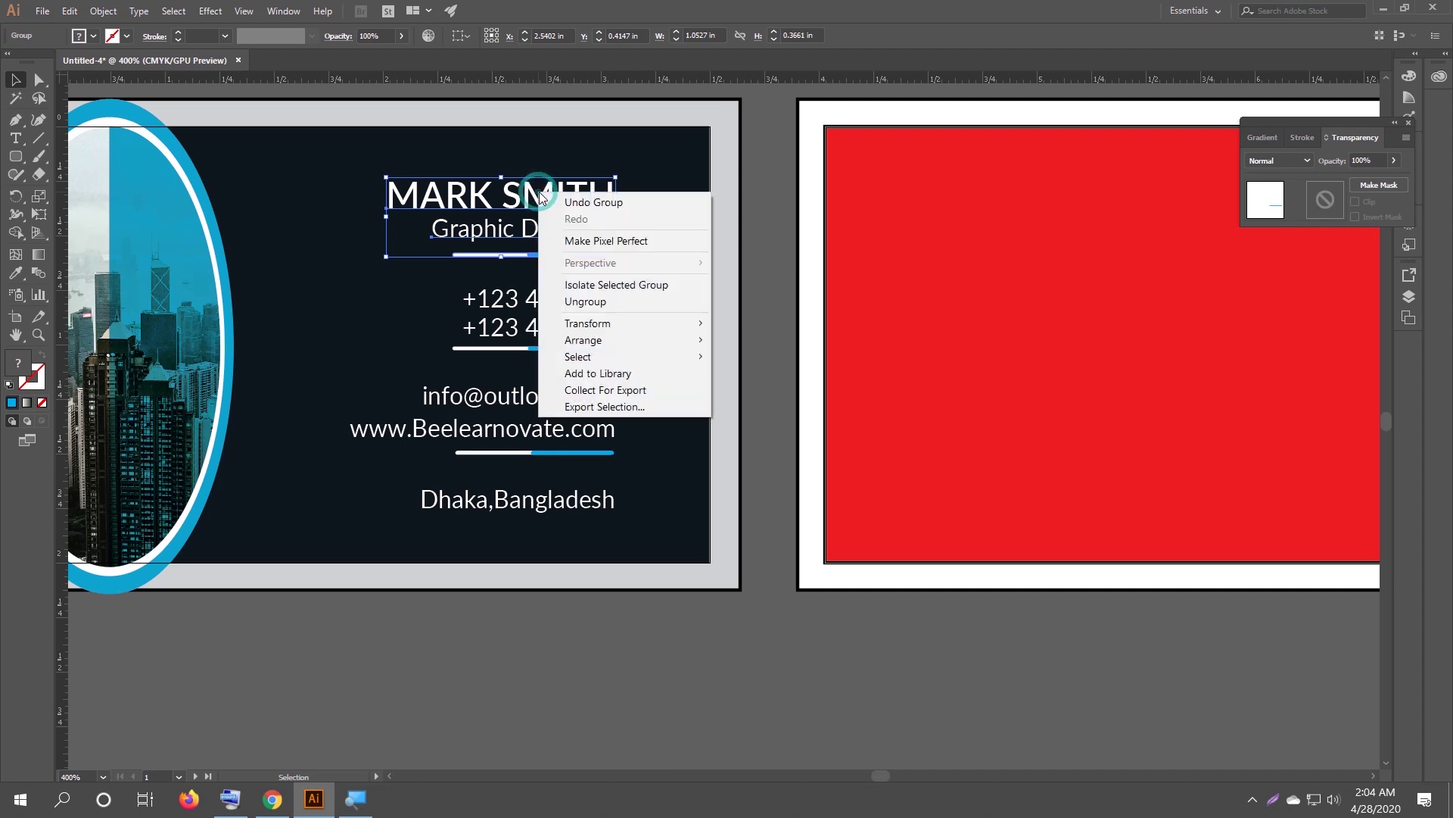
{"action": "left_click", "coordinate": [610, 301]}
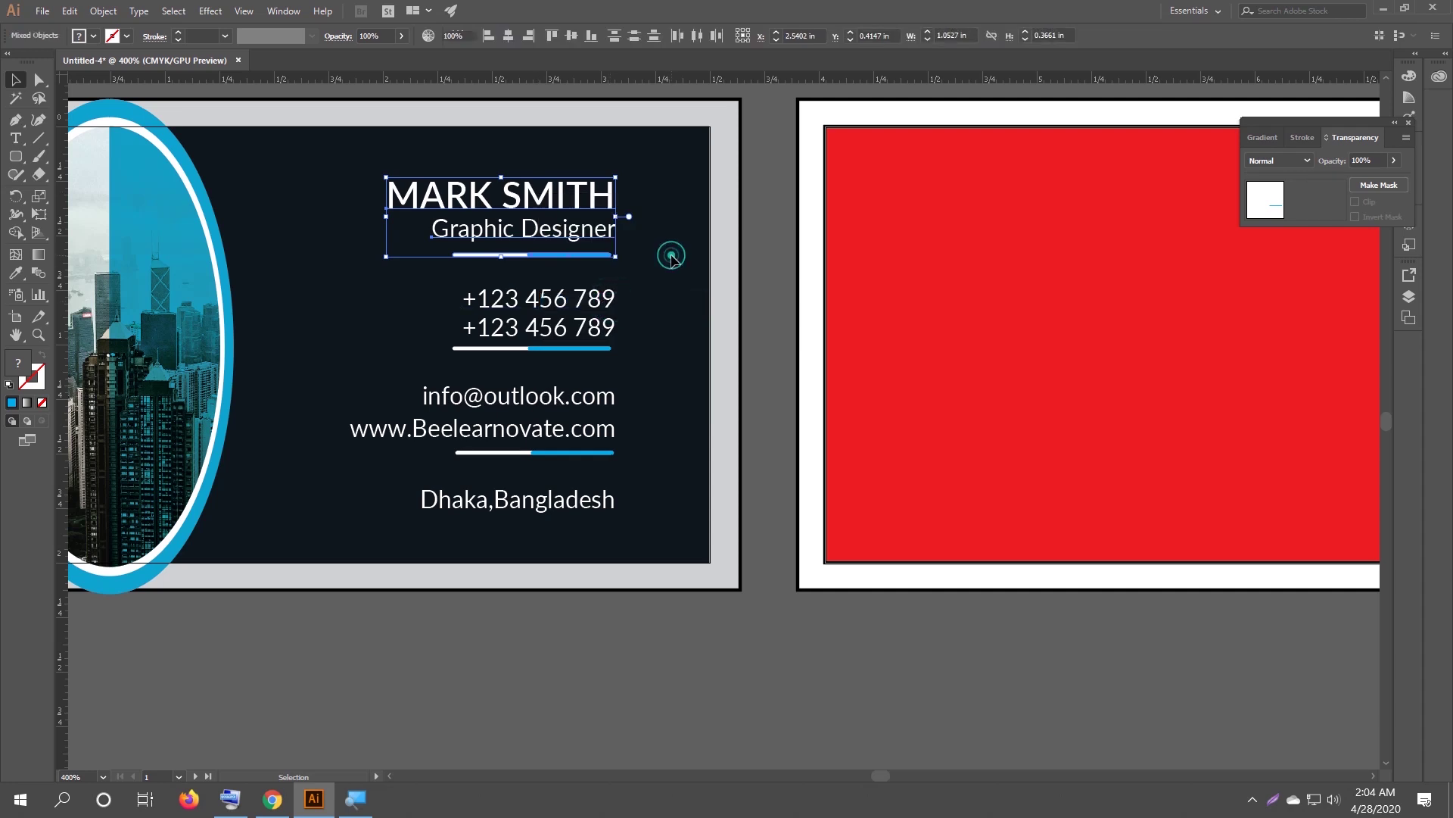
{"action": "left_click", "coordinate": [653, 236]}
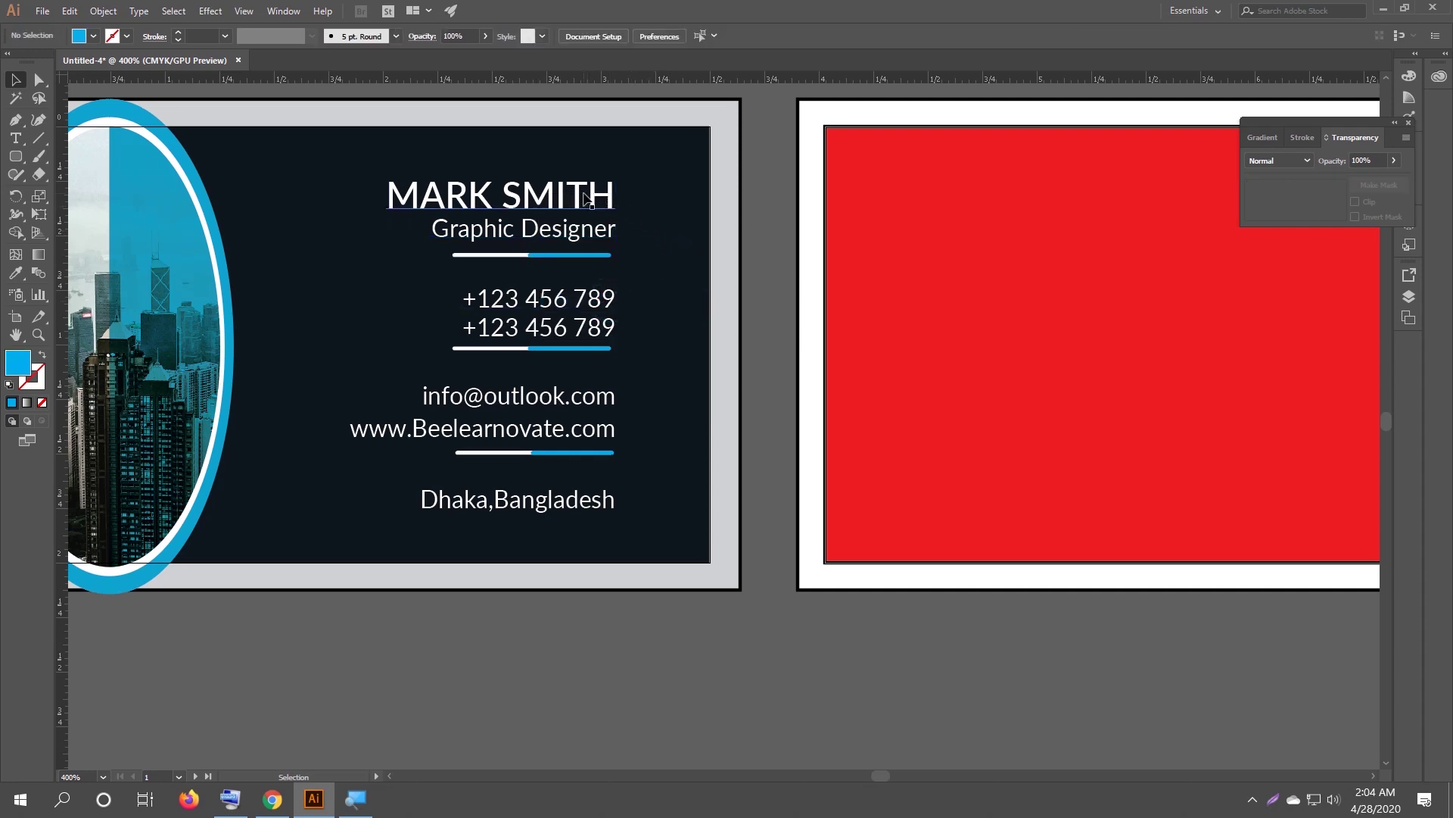
{"action": "mouse_move", "coordinate": [585, 197]}
{"action": "left_mouse_down"}
{"action": "mouse_move", "coordinate": [463, 181]}
{"action": "mouse_move", "coordinate": [670, 182]}
{"action": "mouse_move", "coordinate": [690, 199]}
{"action": "mouse_move", "coordinate": [588, 190]}
{"action": "left_mouse_up"}
{"action": "left_click", "coordinate": [632, 189]}
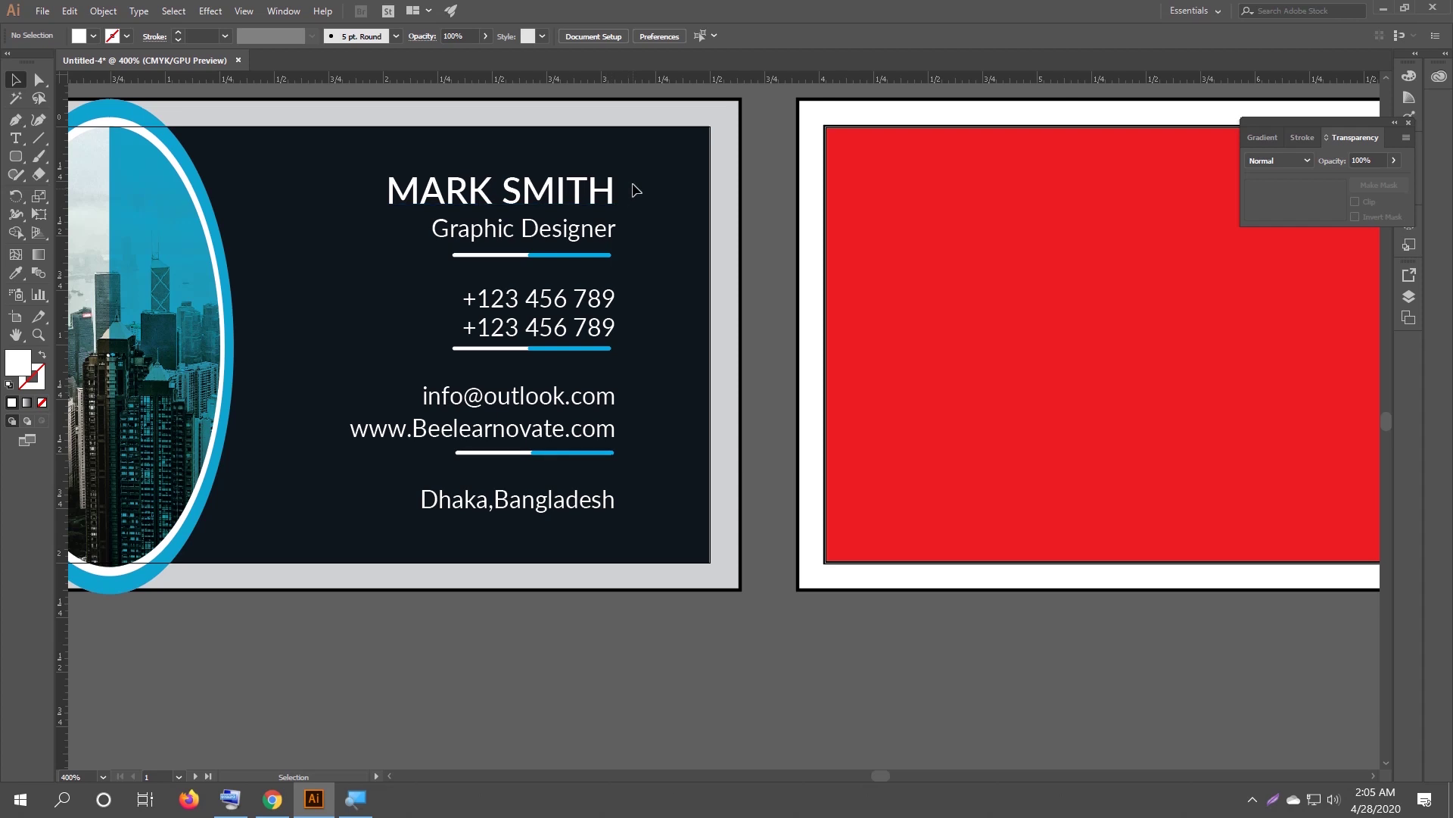
Right-align name, subtitle and divider to MARK SMITH, group them, and move the block up.
{"action": "left_click_drag", "start_coordinate": [628, 184], "coordinate": [589, 266]}
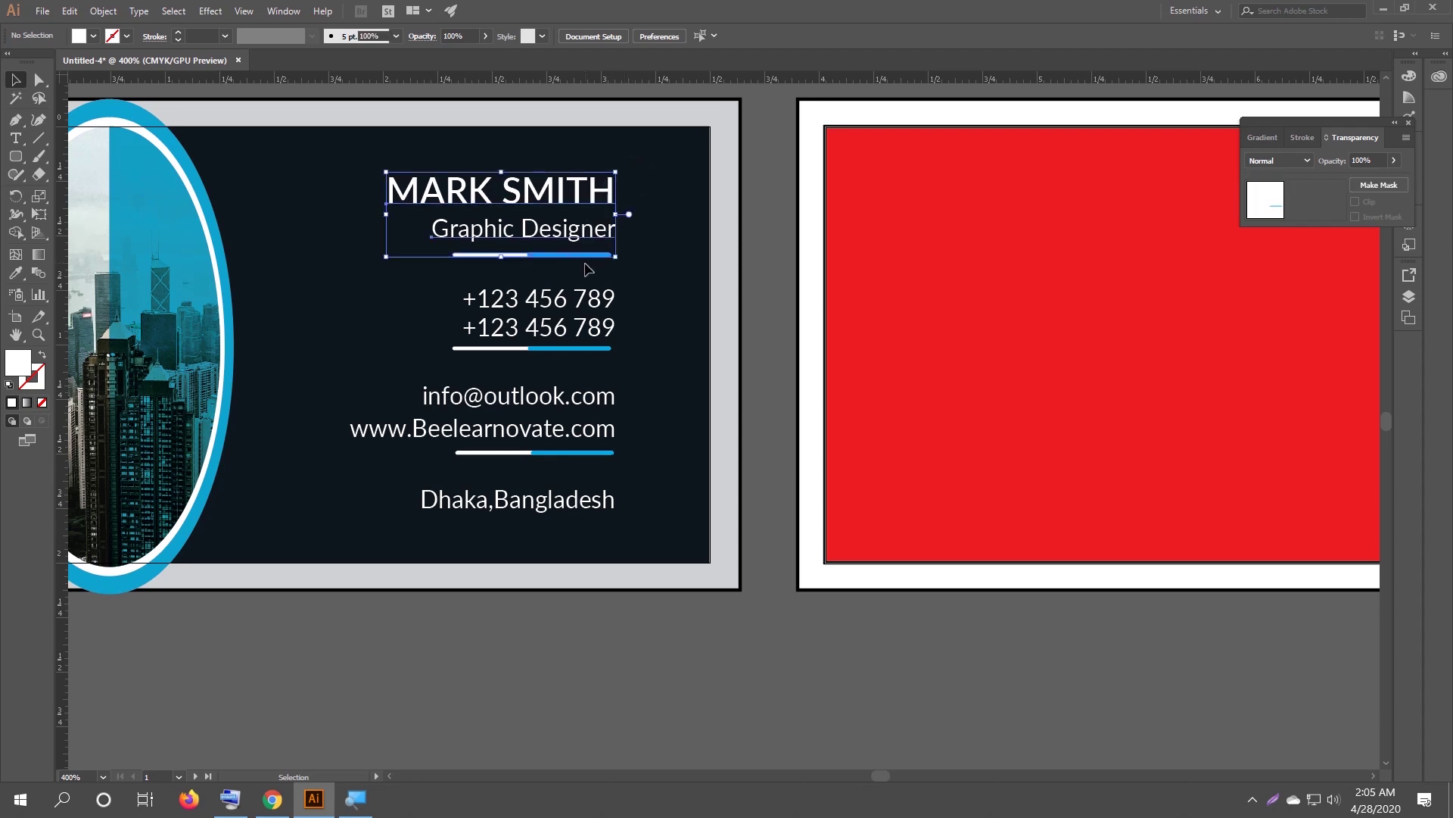
{"action": "left_click", "coordinate": [579, 195]}
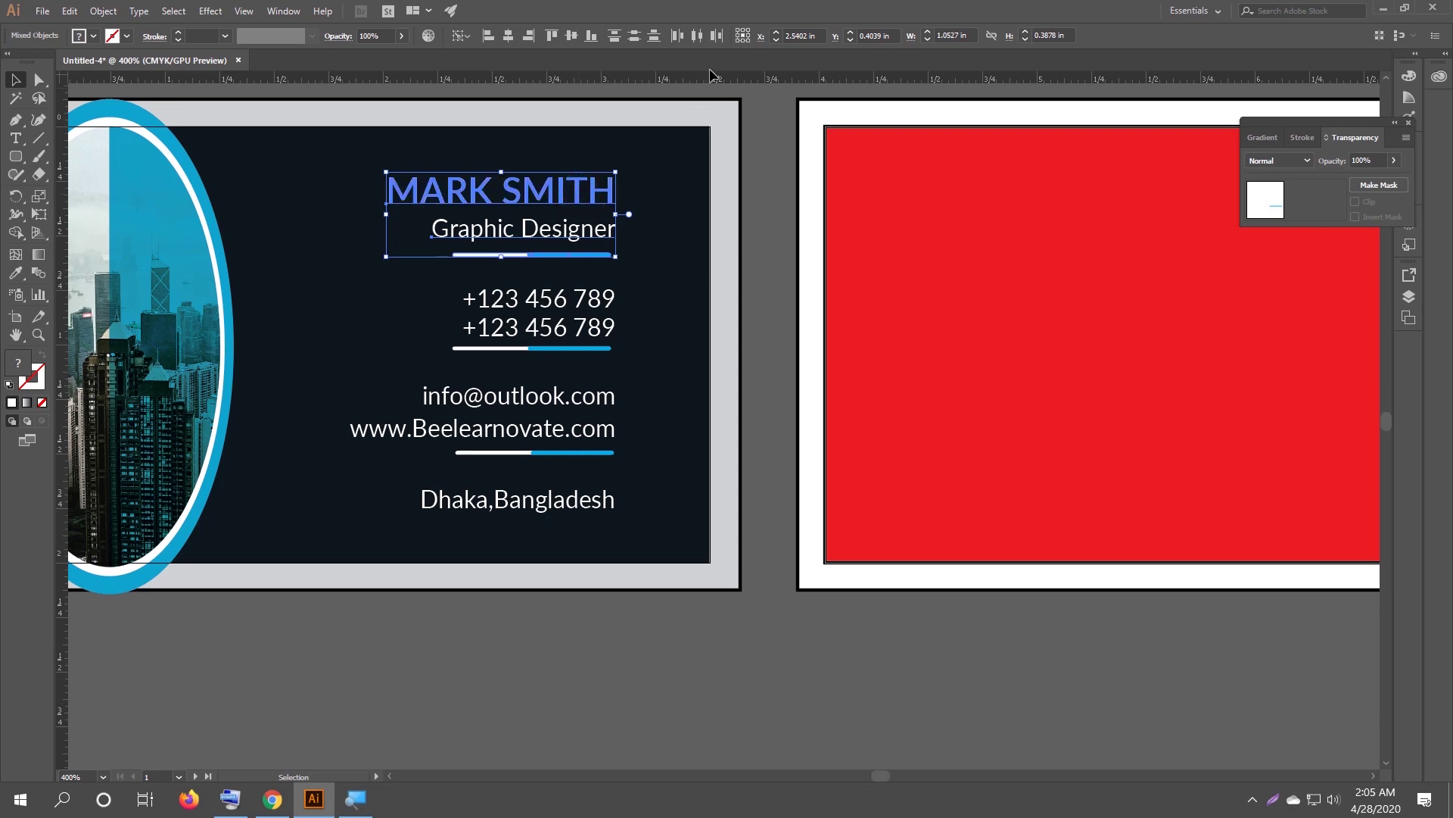
{"action": "left_click", "coordinate": [535, 36]}
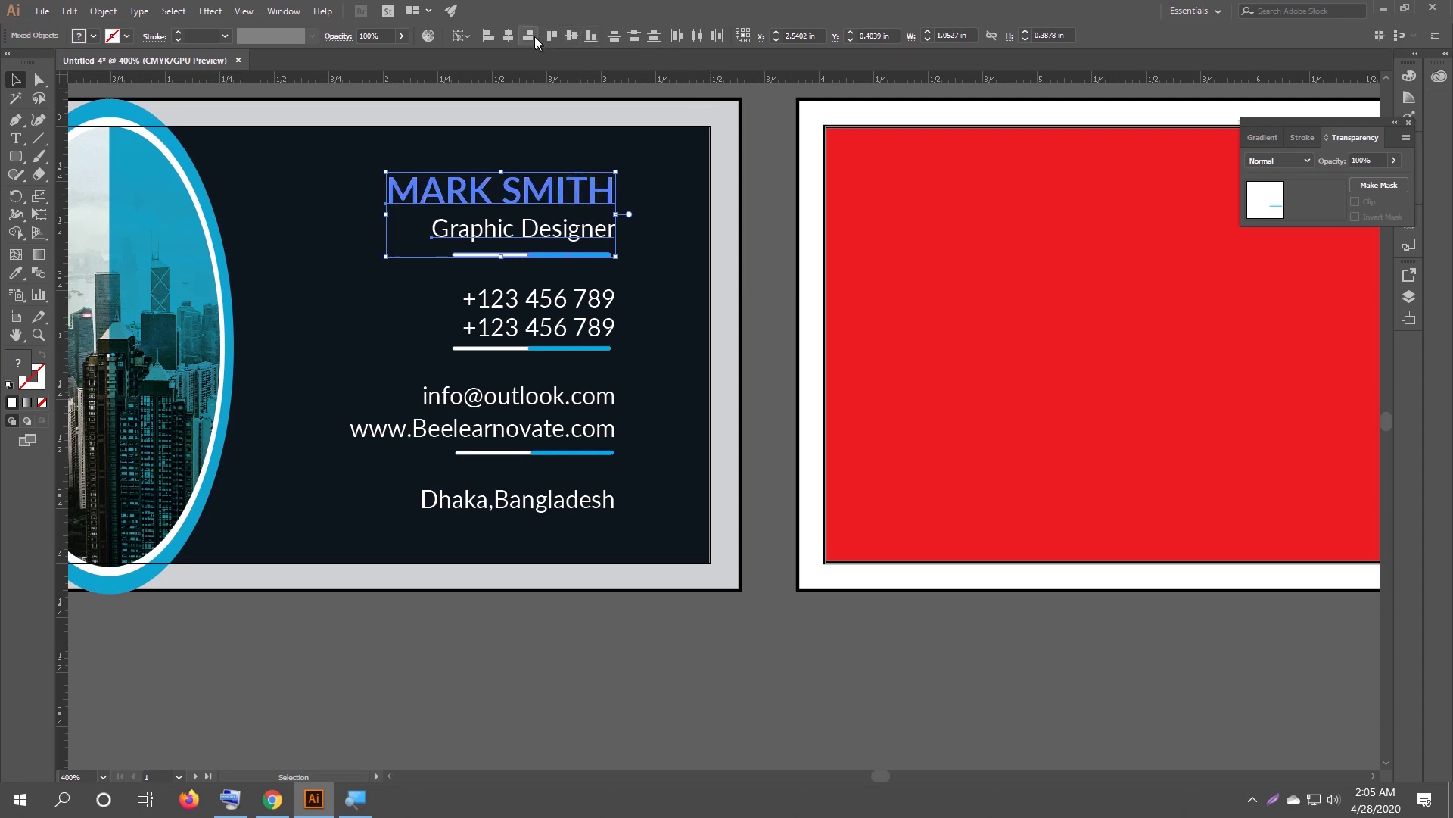
{"action": "left_click", "coordinate": [663, 242]}
{"action": "left_click_drag", "start_coordinate": [626, 153], "coordinate": [575, 257]}
{"action": "key", "text": "a"}
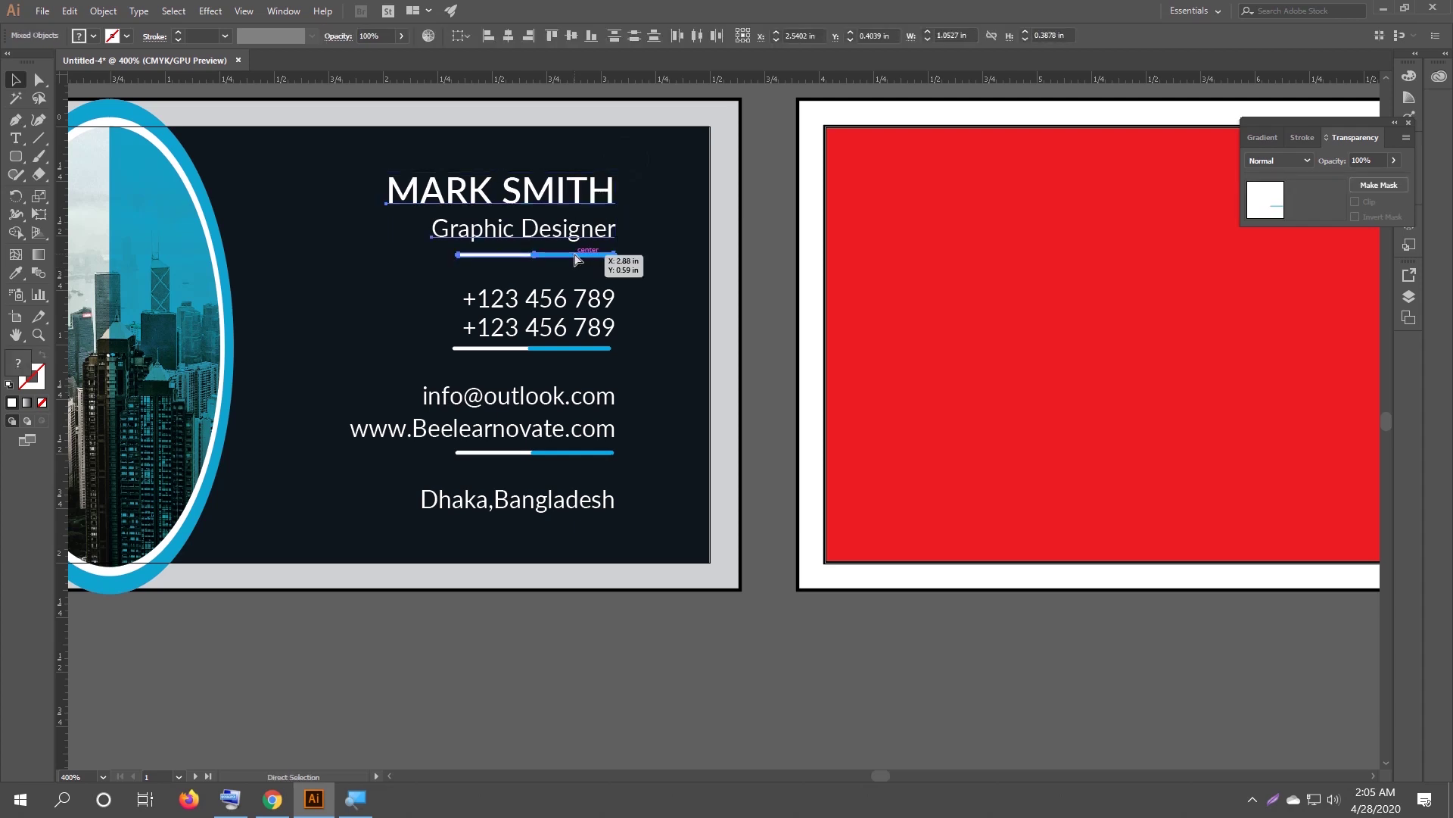
{"action": "key", "text": "ctrl+g"}
{"action": "key", "text": "v"}
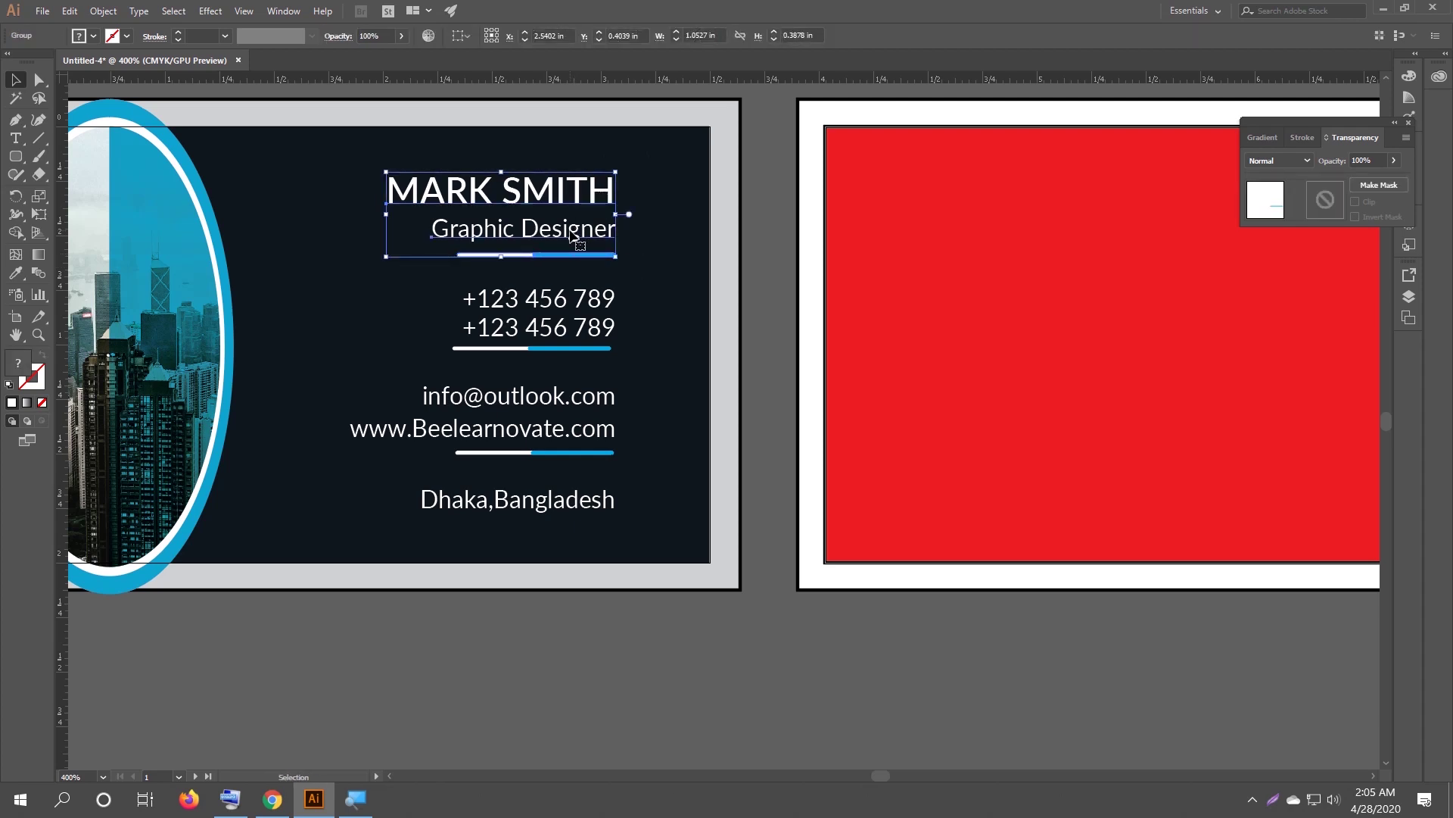
{"action": "left_click_drag", "start_coordinate": [611, 198], "coordinate": [538, 179]}
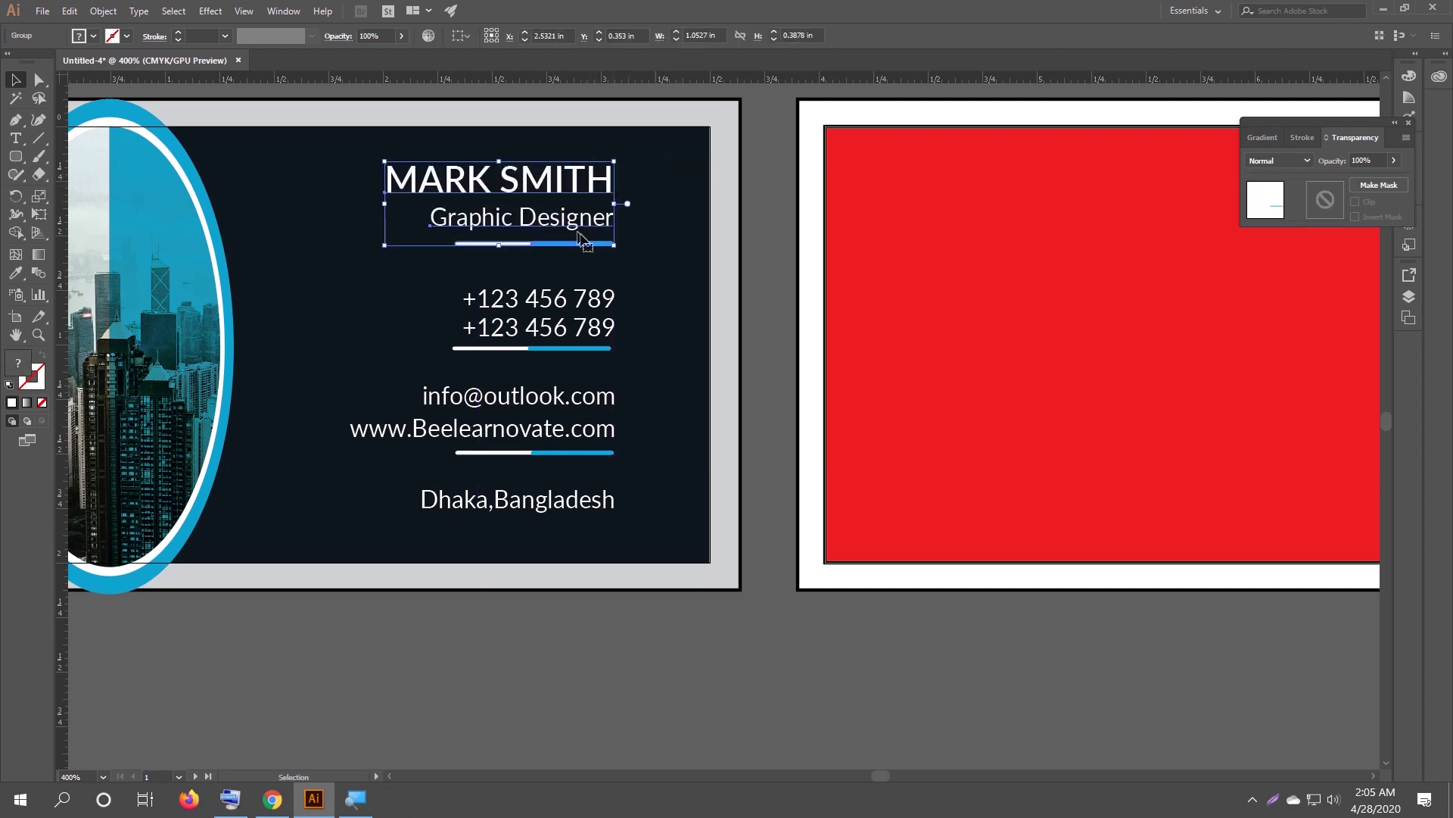
{"action": "left_click", "coordinate": [678, 301]}
Group the email, website and underline together.
{"action": "left_click_drag", "start_coordinate": [626, 275], "coordinate": [570, 463]}
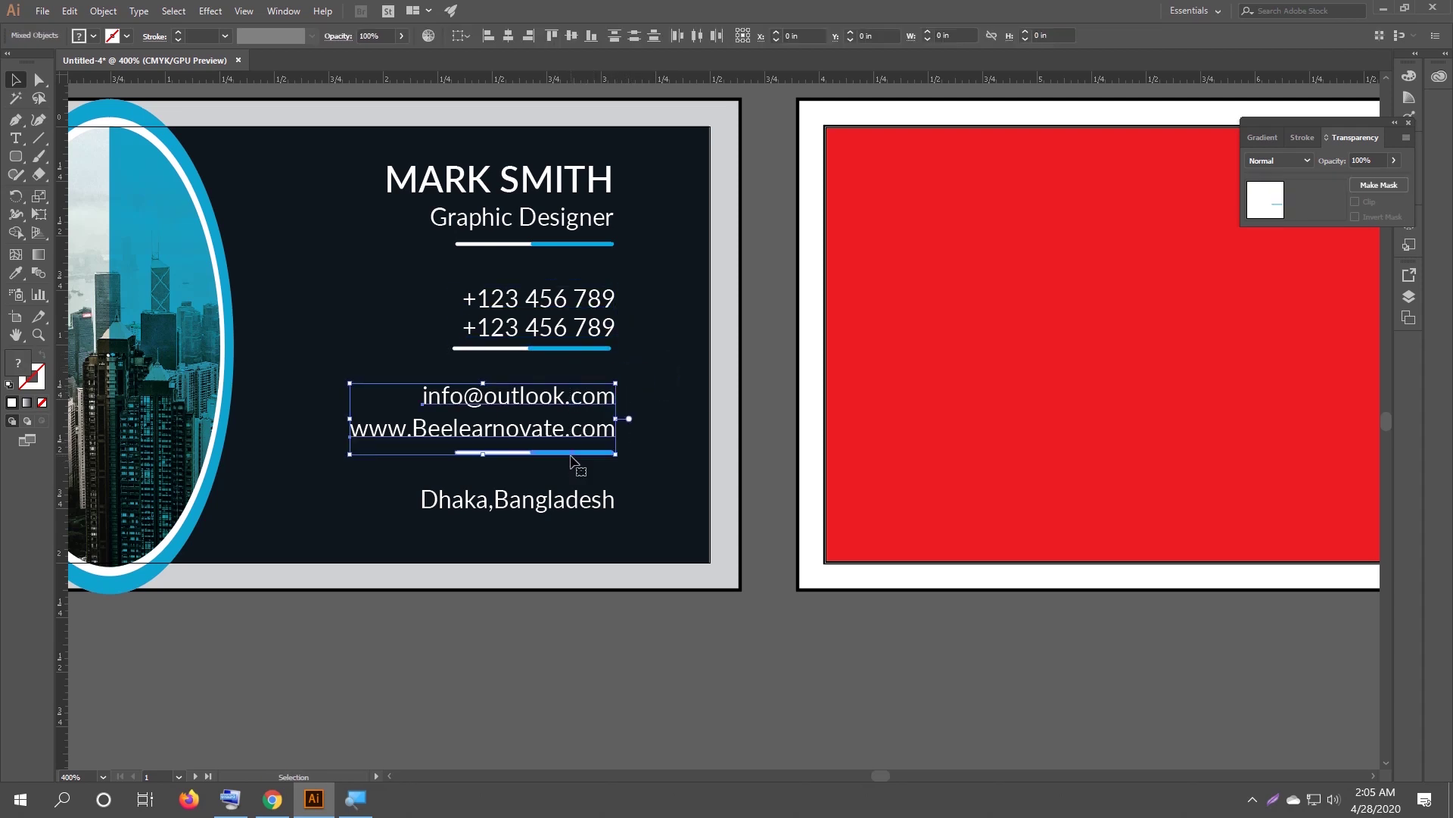
{"action": "key", "text": "ctrl+g"}
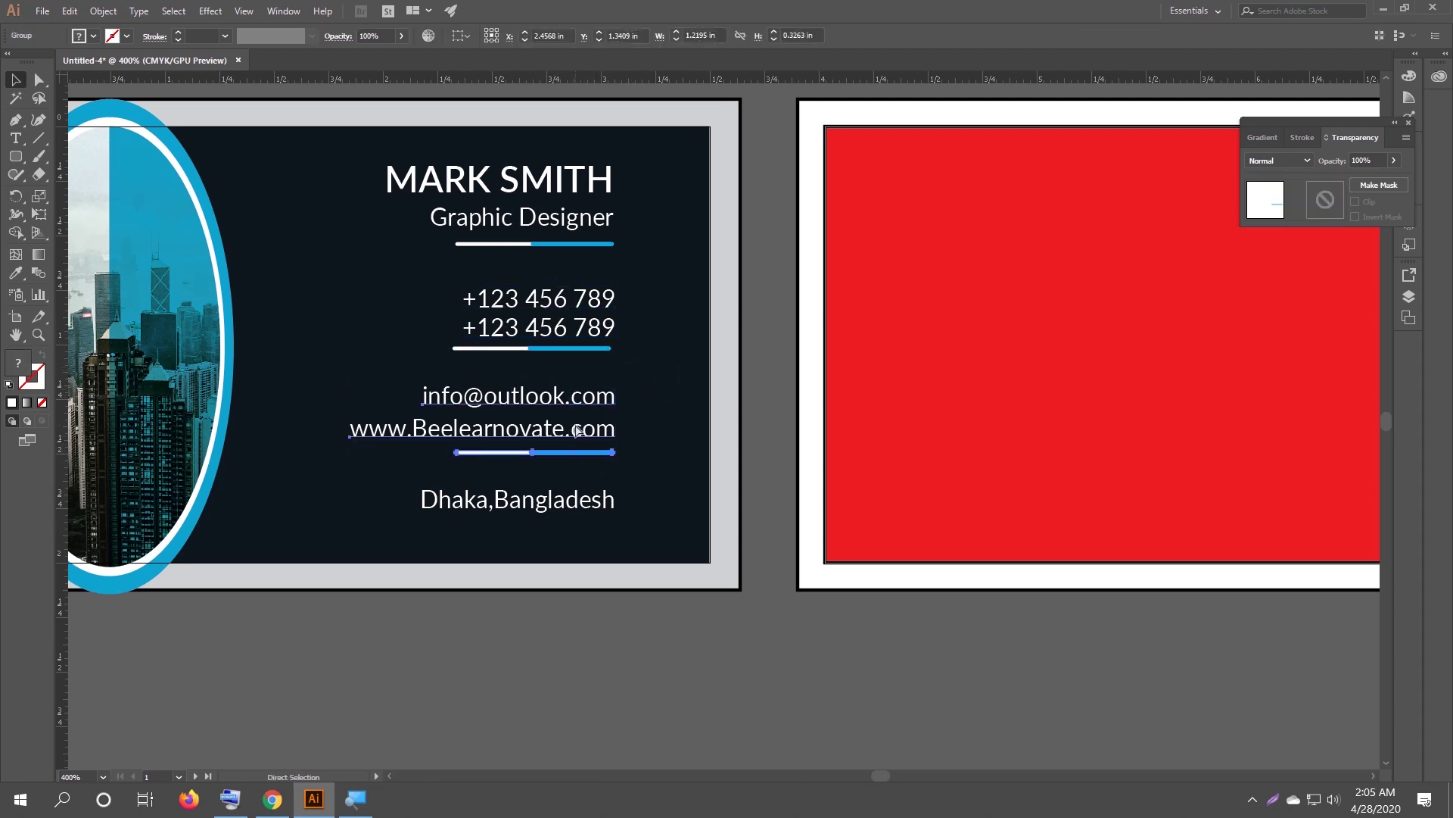
{"action": "left_click", "coordinate": [677, 475]}
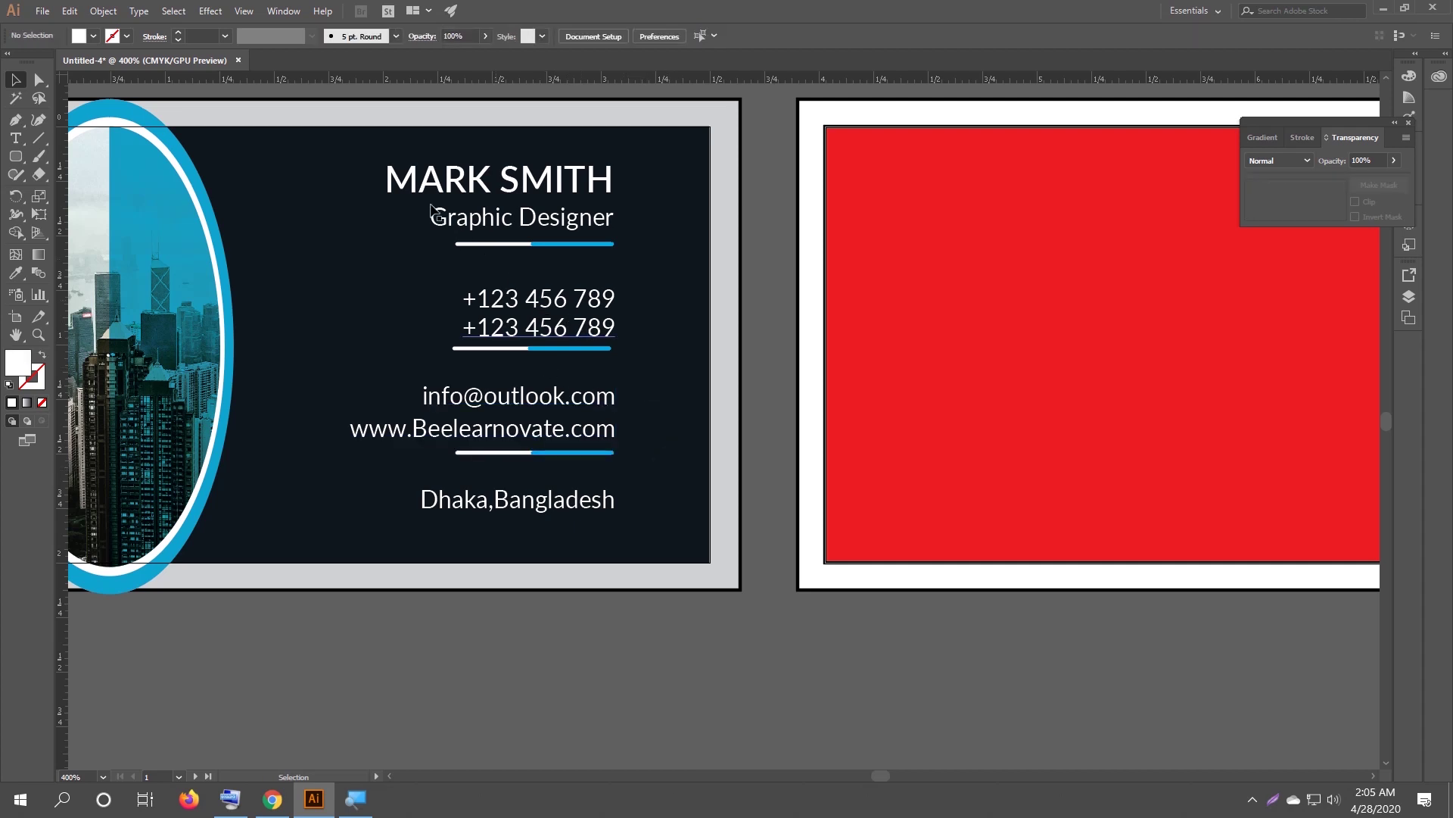
Distribute all text lines and dividers evenly with Vertical Distribute Center.
{"action": "scroll", "coordinate": [645, 303], "scroll_direction": "down", "scroll_amount": 1}
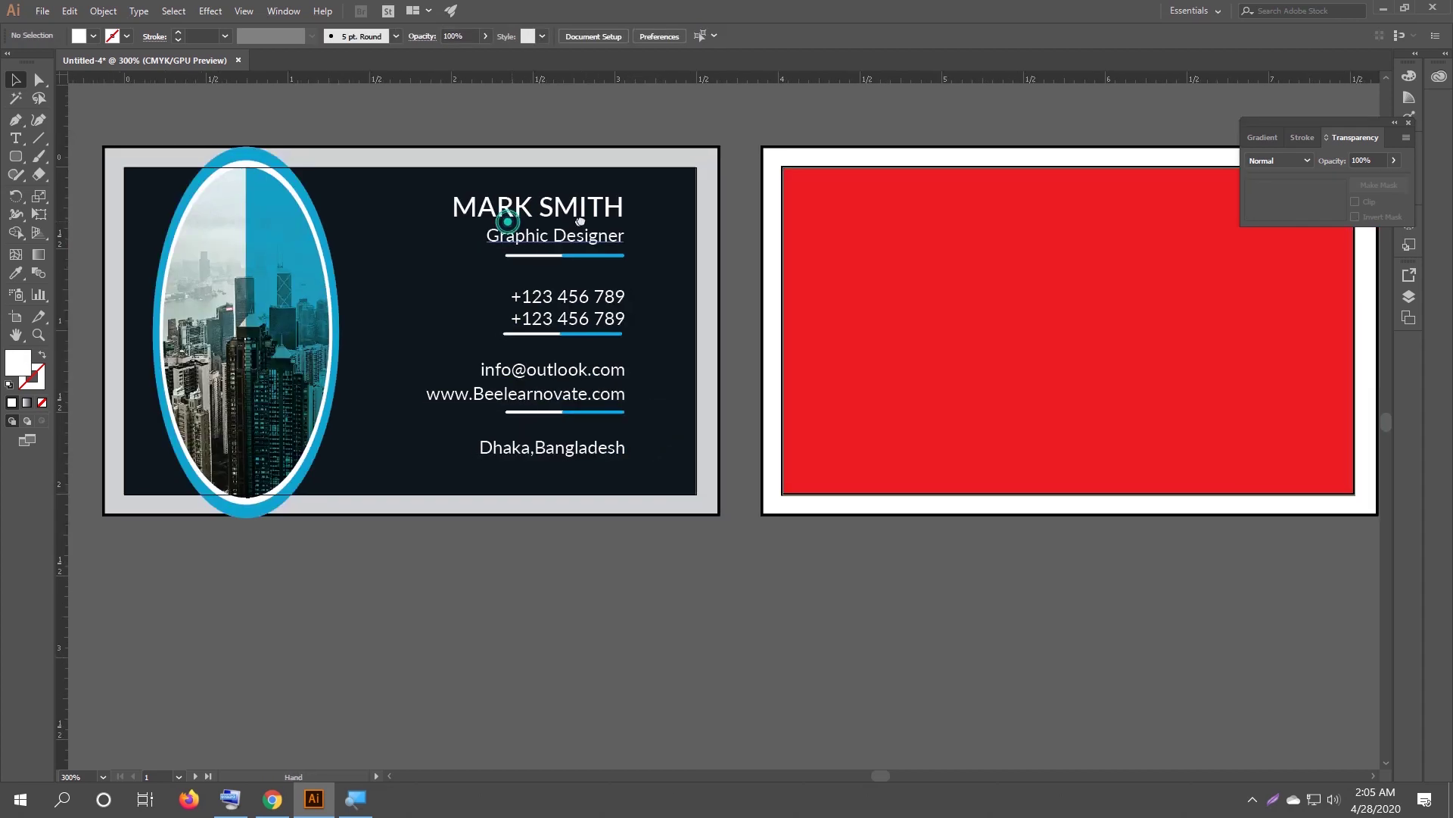
{"action": "scroll", "coordinate": [506, 220], "scroll_direction": "left", "scroll_amount": 2}
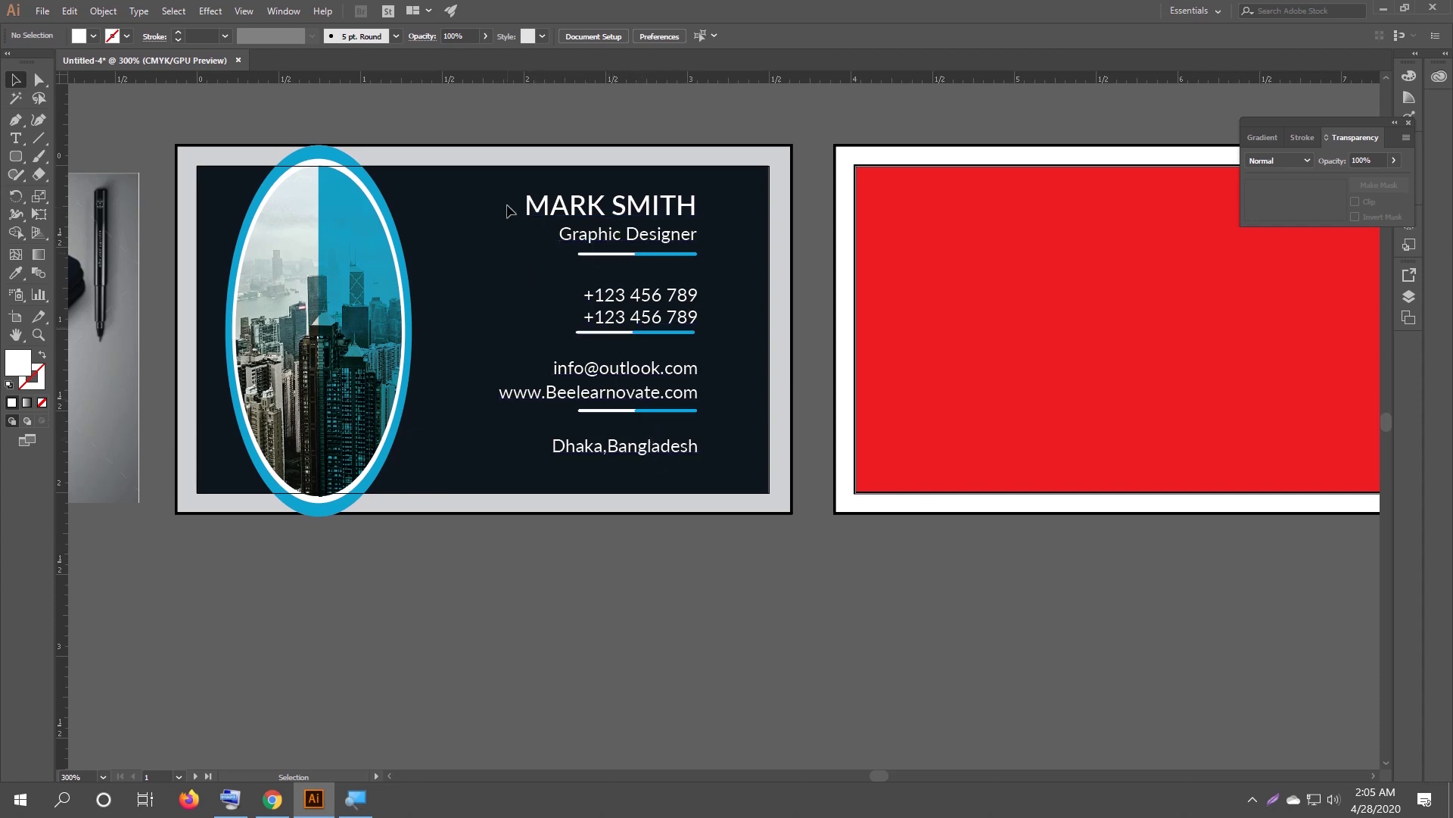
{"action": "left_click_drag", "start_coordinate": [506, 196], "coordinate": [498, 275]}
{"action": "left_click_drag", "start_coordinate": [483, 190], "coordinate": [721, 506]}
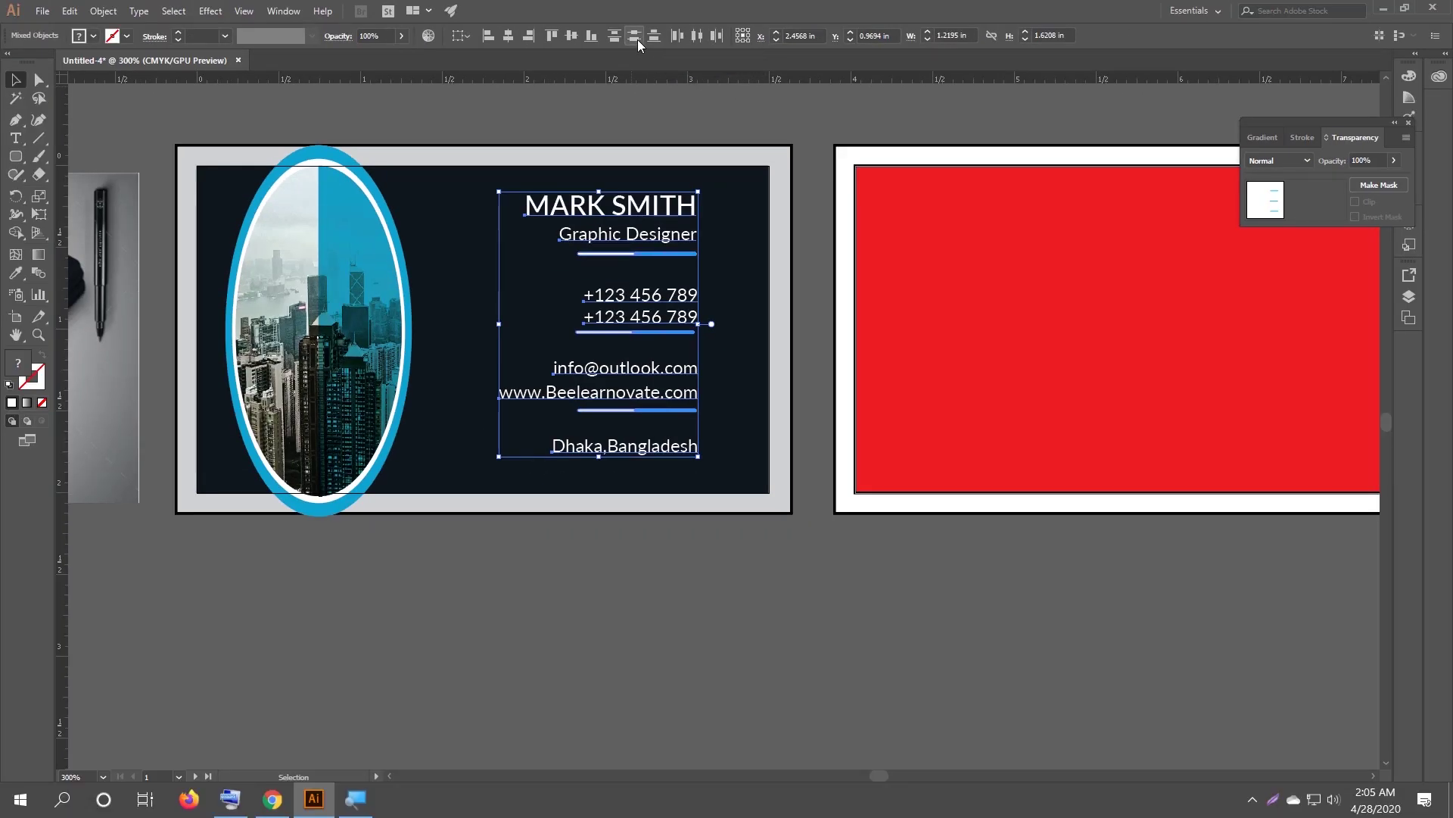
{"action": "left_click", "coordinate": [637, 39]}
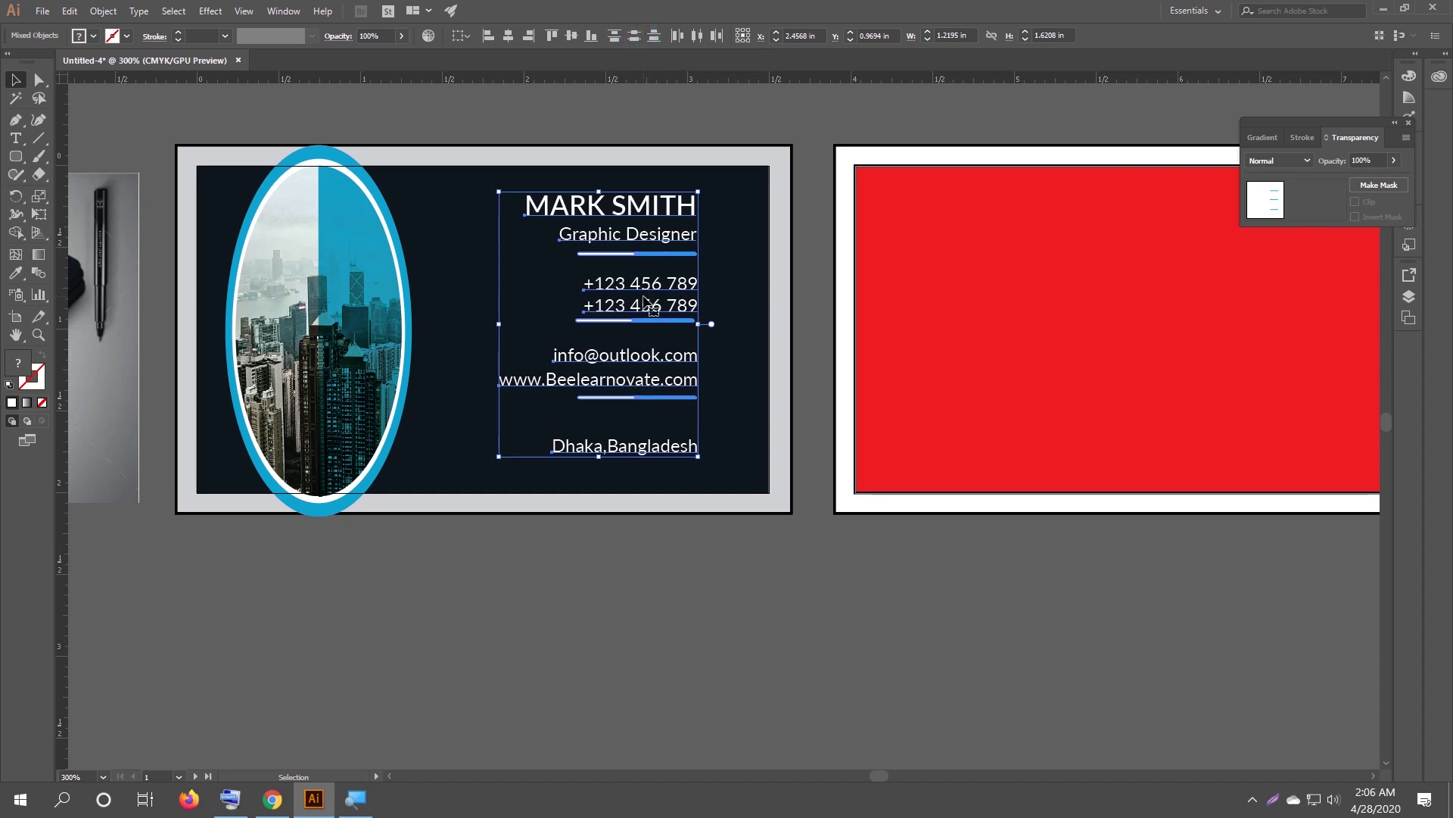
{"action": "left_click", "coordinate": [671, 557]}
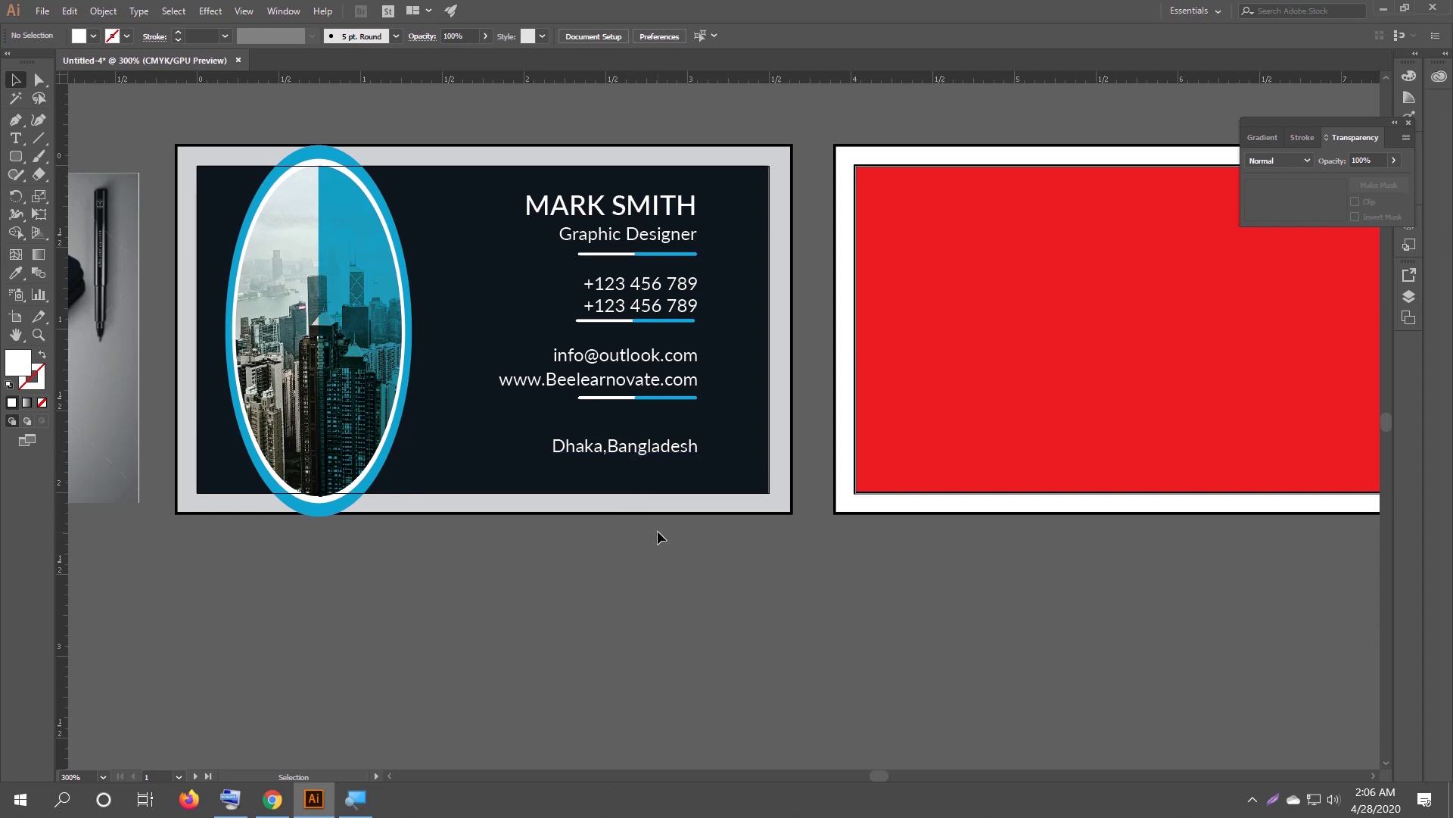
Nudge the Dhaka,Bangladesh line up slightly after comparing both card sides.
{"action": "scroll", "coordinate": [688, 493], "scroll_direction": "down", "scroll_amount": 1}
{"action": "left_click_drag", "start_coordinate": [157, 221], "coordinate": [227, 176]}
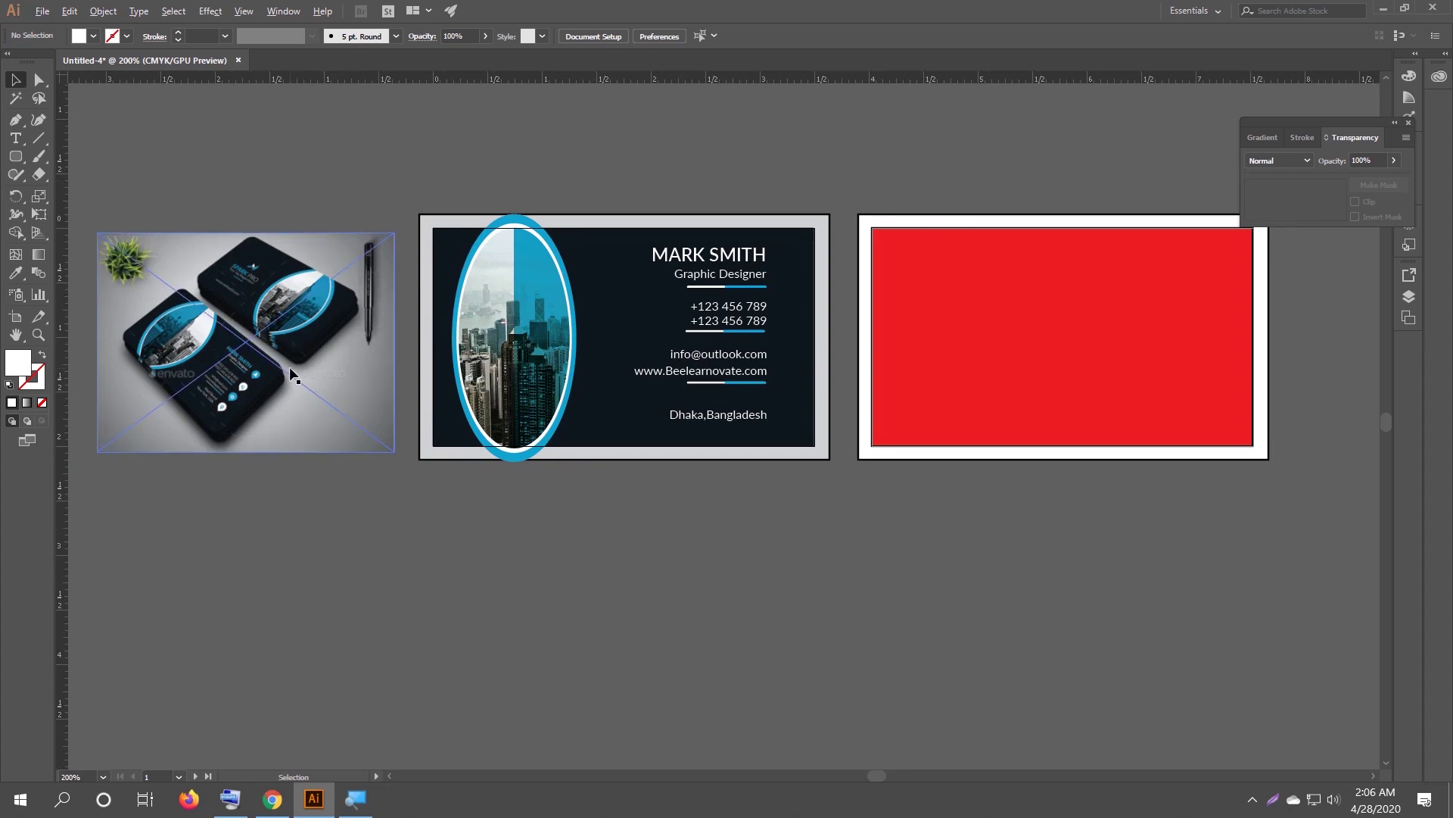
{"action": "scroll", "coordinate": [240, 419], "scroll_direction": "up", "scroll_amount": 1}
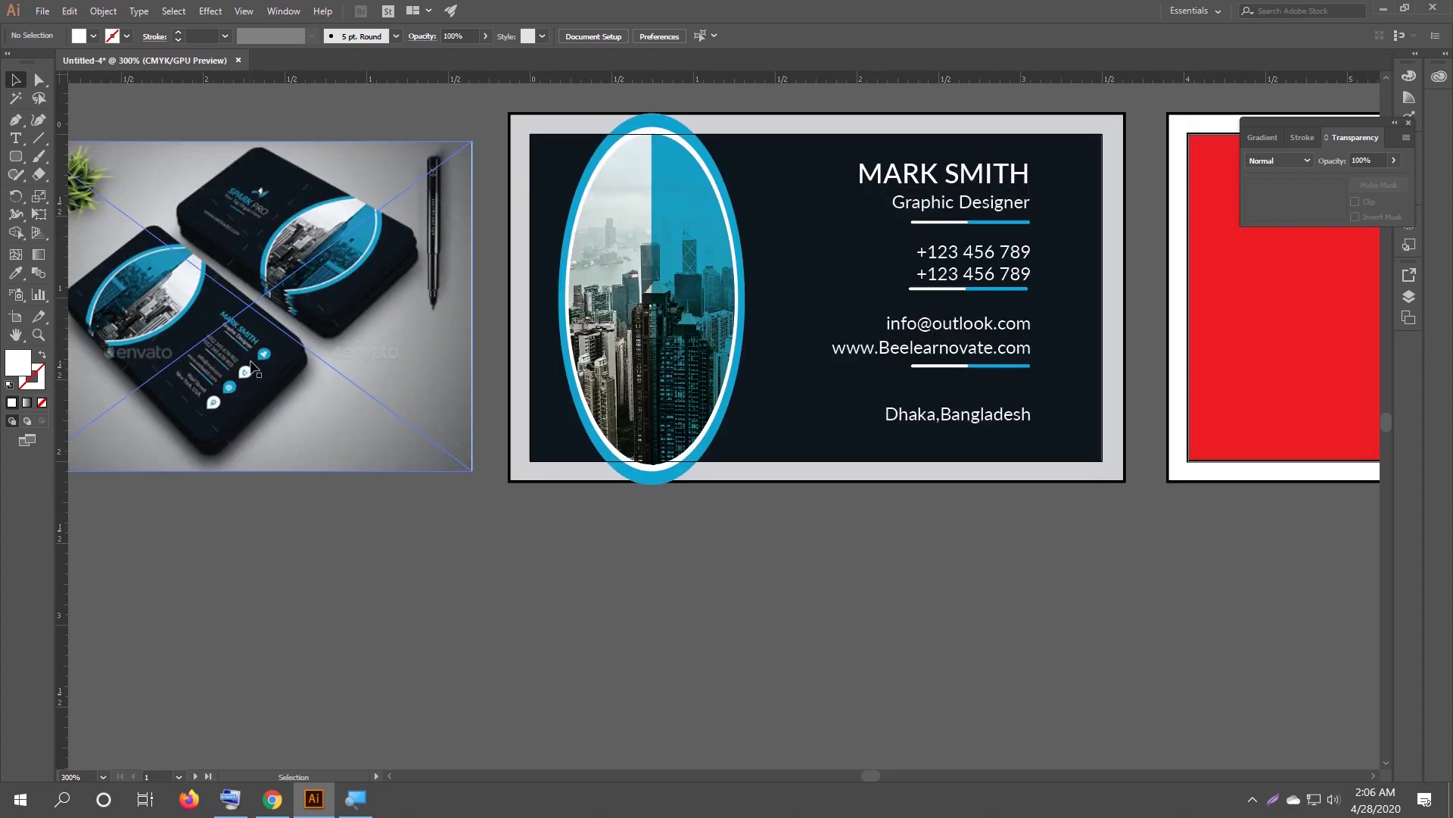
{"action": "scroll", "coordinate": [265, 362], "scroll_direction": "up", "scroll_amount": 2}
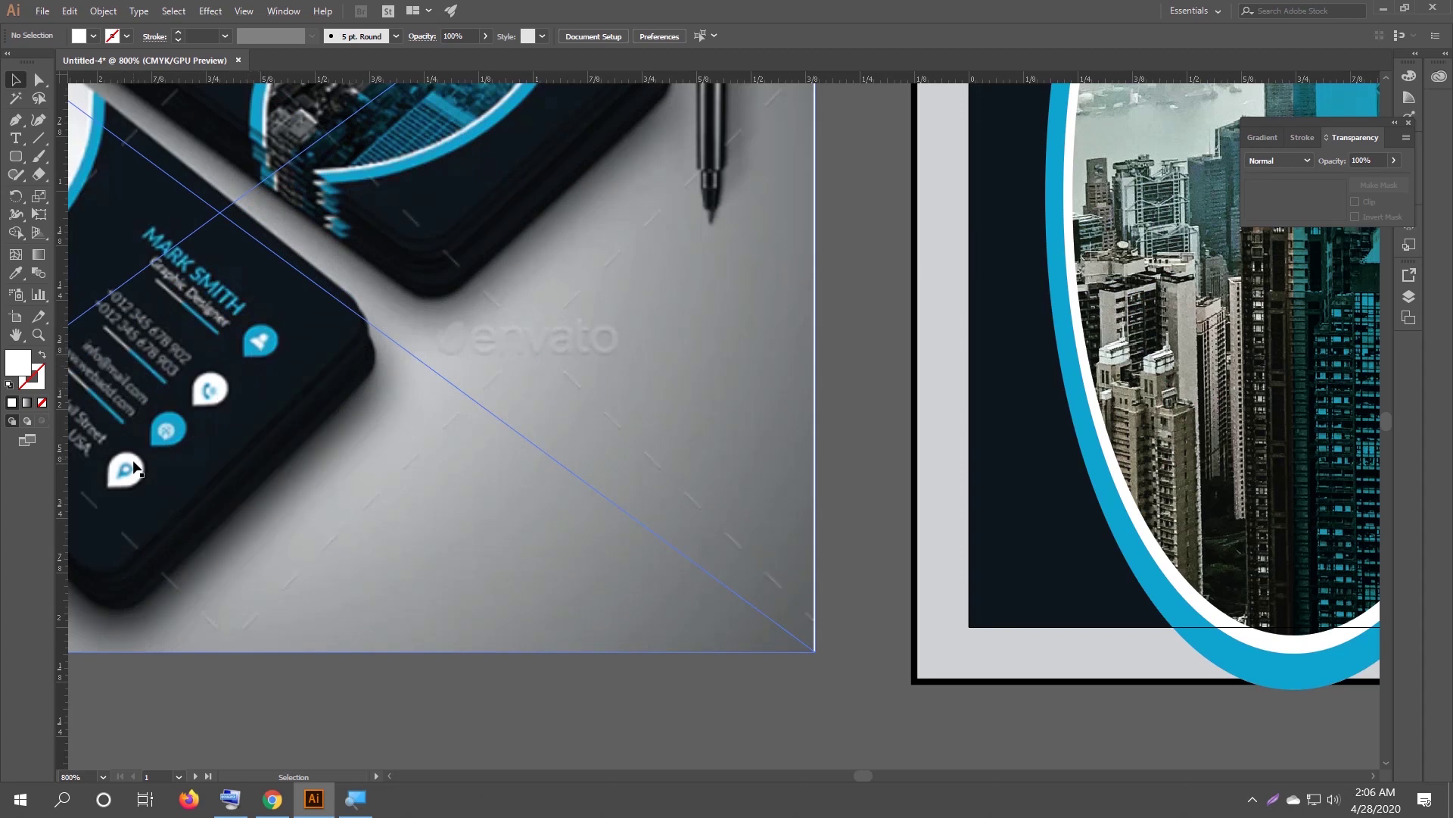
{"action": "scroll", "coordinate": [136, 470], "scroll_direction": "down", "scroll_amount": 2}
{"action": "scroll", "coordinate": [249, 453], "scroll_direction": "down", "scroll_amount": 1}
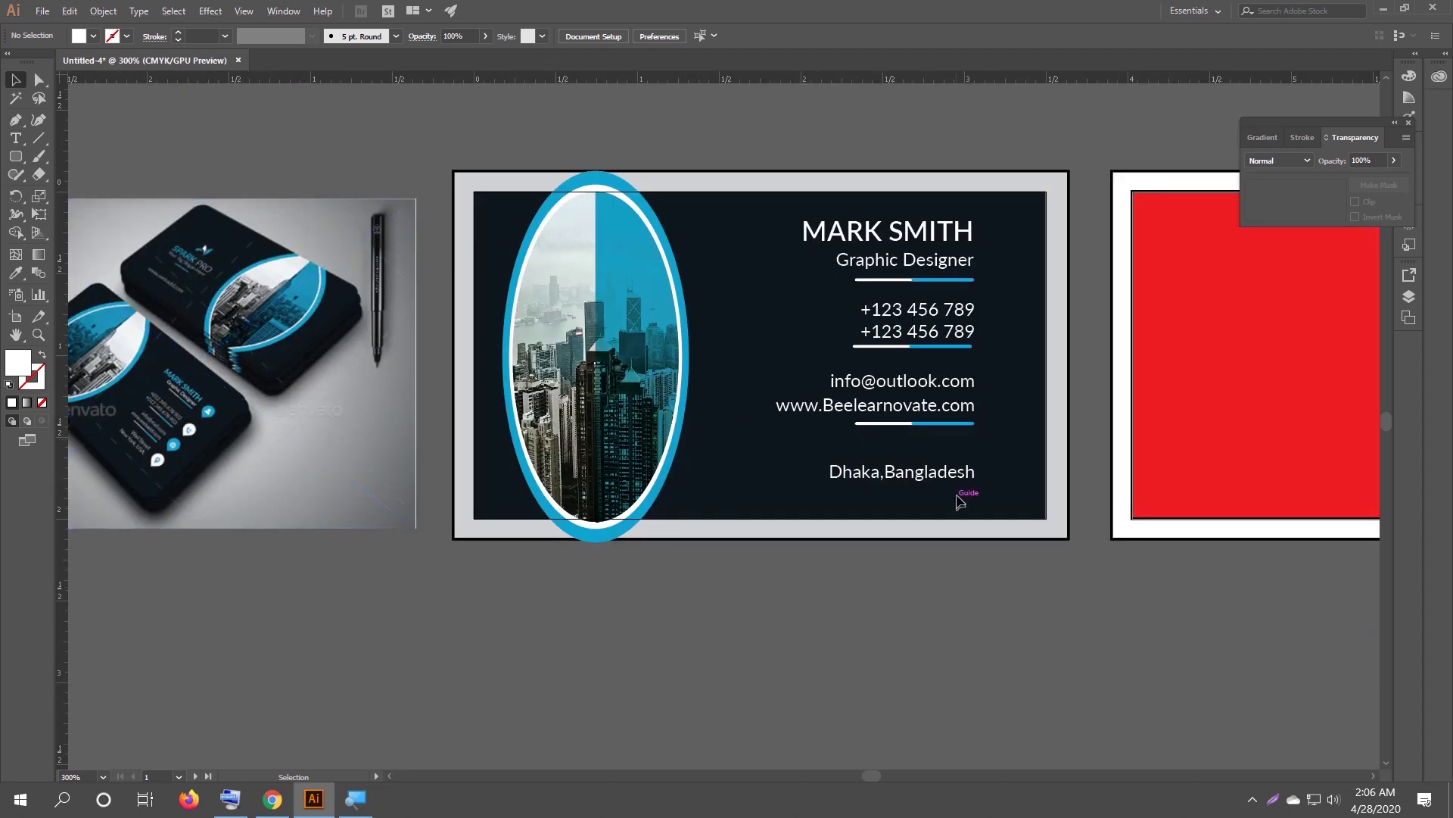
{"action": "scroll", "coordinate": [960, 506], "scroll_direction": "up", "scroll_amount": 1}
{"action": "left_click_drag", "start_coordinate": [931, 482], "coordinate": [925, 473]}
{"action": "left_click", "coordinate": [948, 642]}
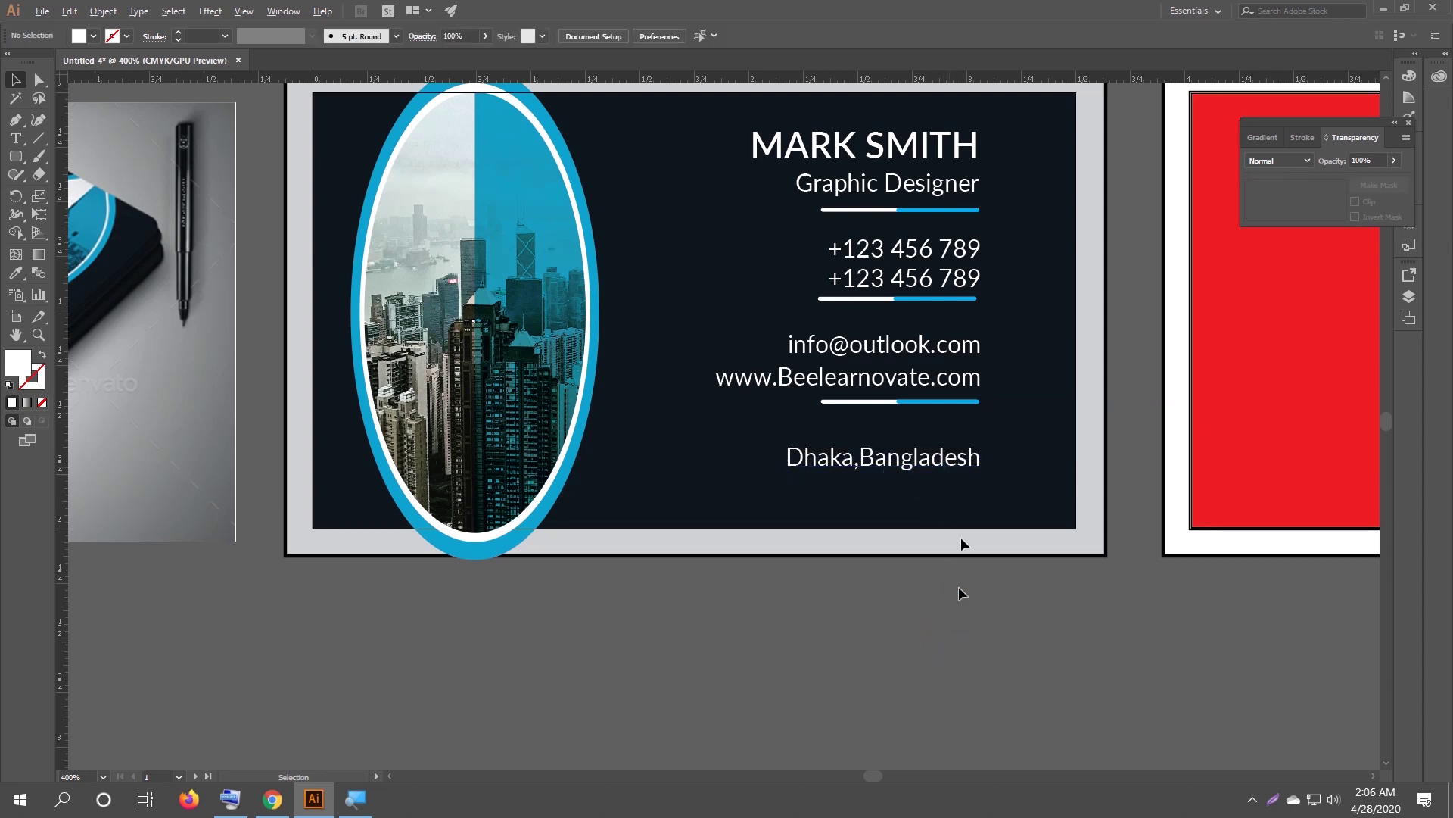
{"action": "scroll", "coordinate": [997, 348], "scroll_direction": "down", "scroll_amount": 1}
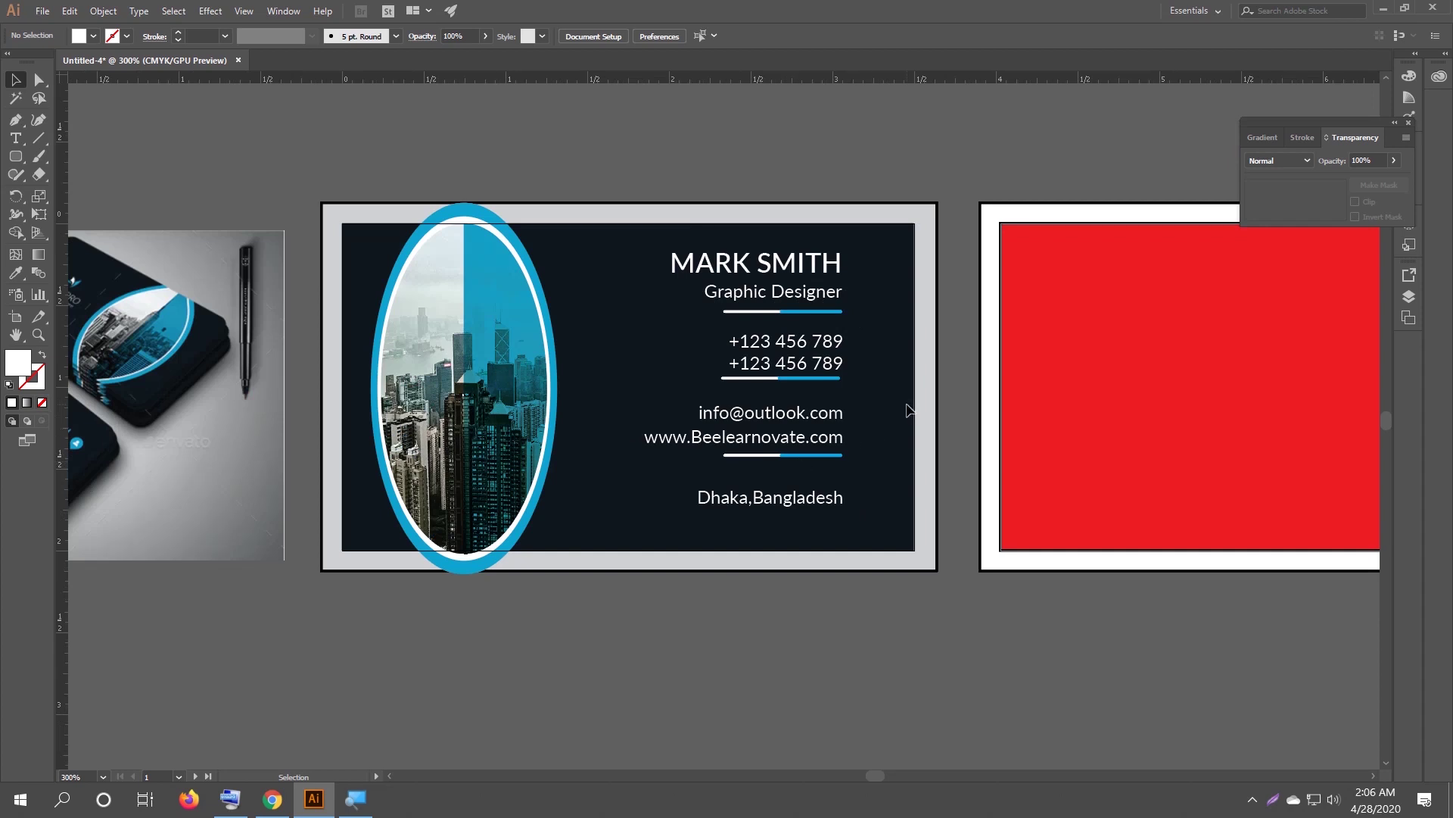
{"action": "left_click", "coordinate": [273, 799]}
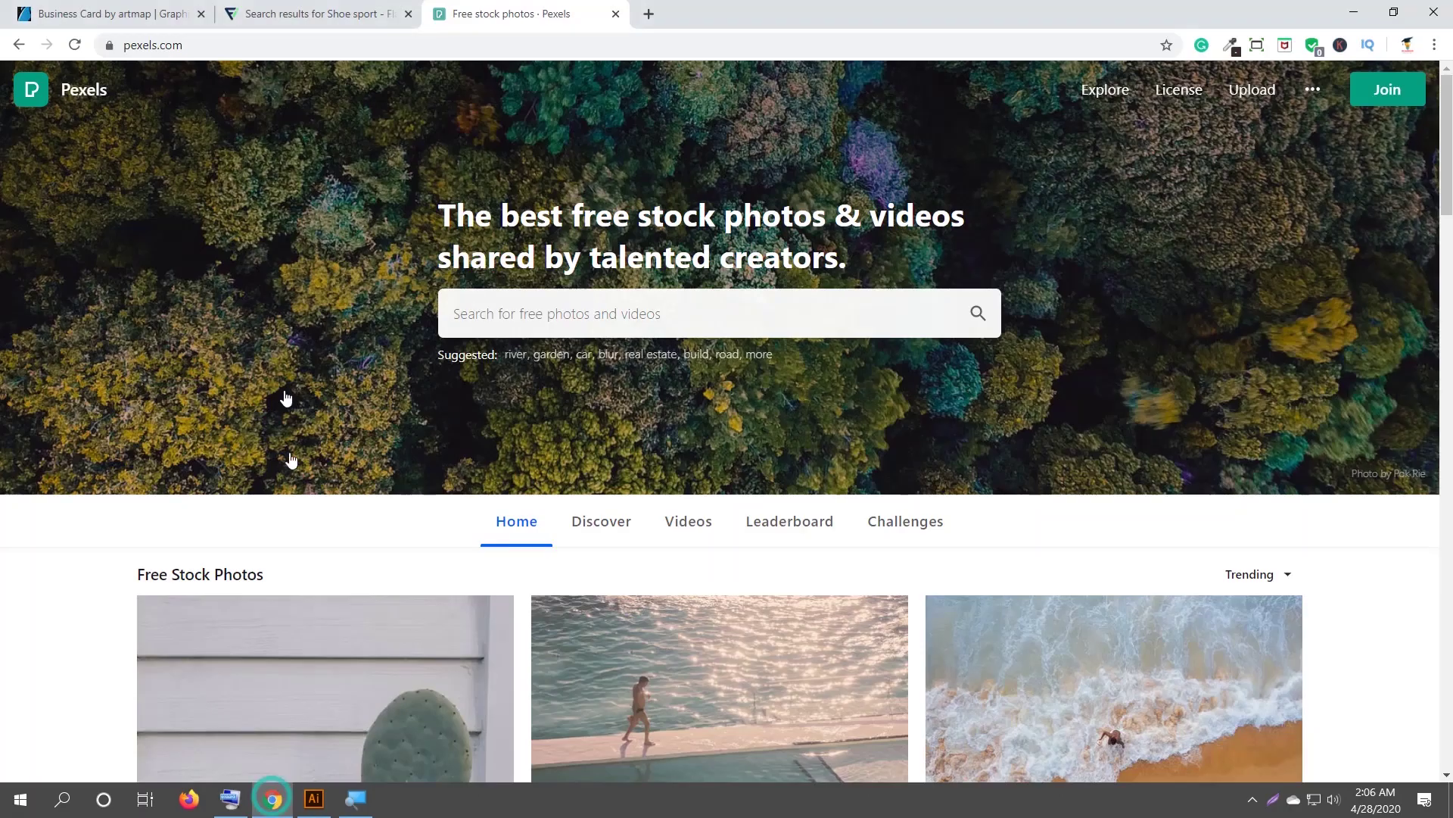
Recheck the card, then enter 'telephone' in the Flaticon search box.
{"action": "left_click", "coordinate": [295, 15]}
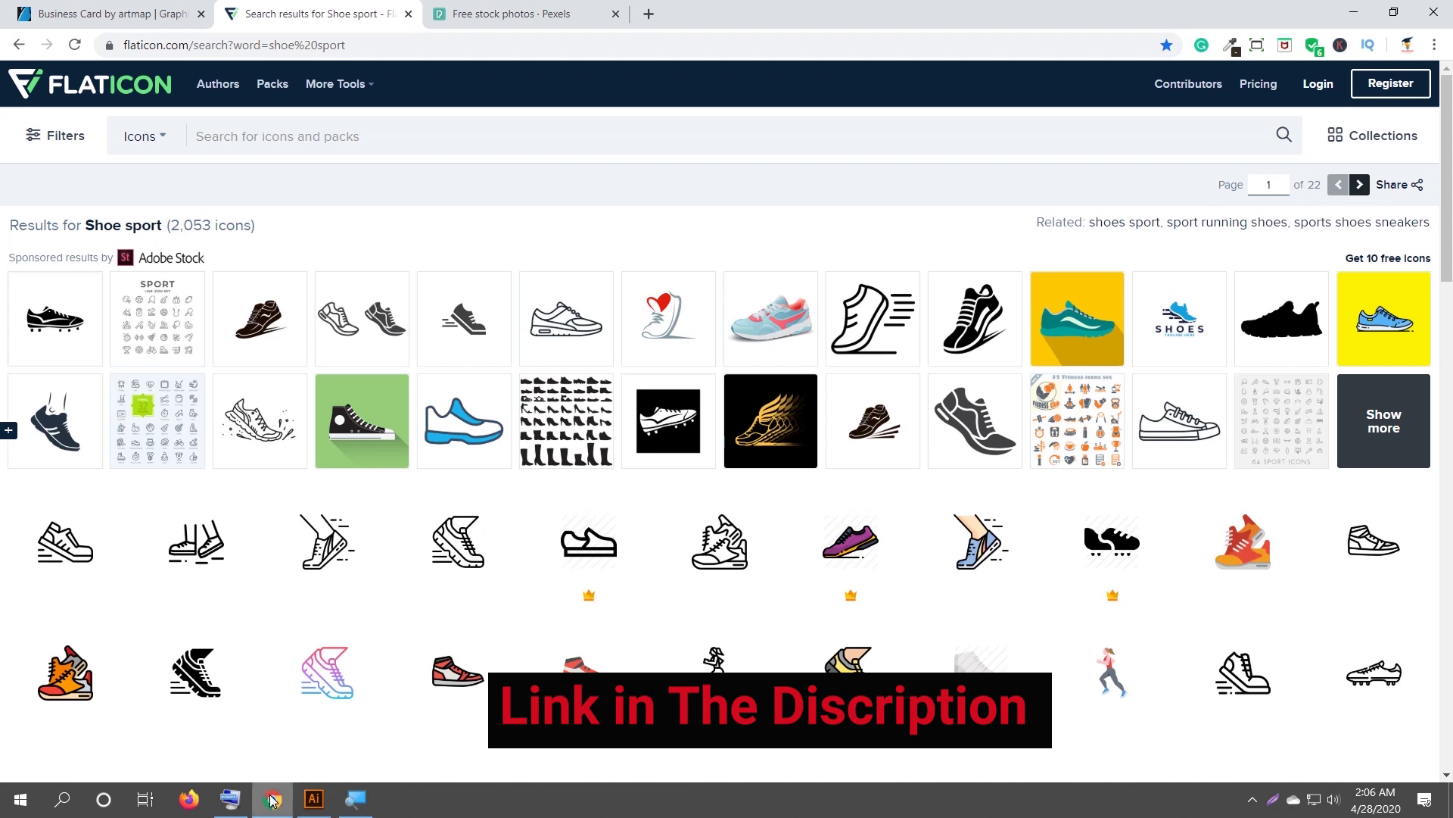
{"action": "left_click", "coordinate": [314, 798]}
{"action": "left_click_drag", "start_coordinate": [182, 453], "coordinate": [336, 433]}
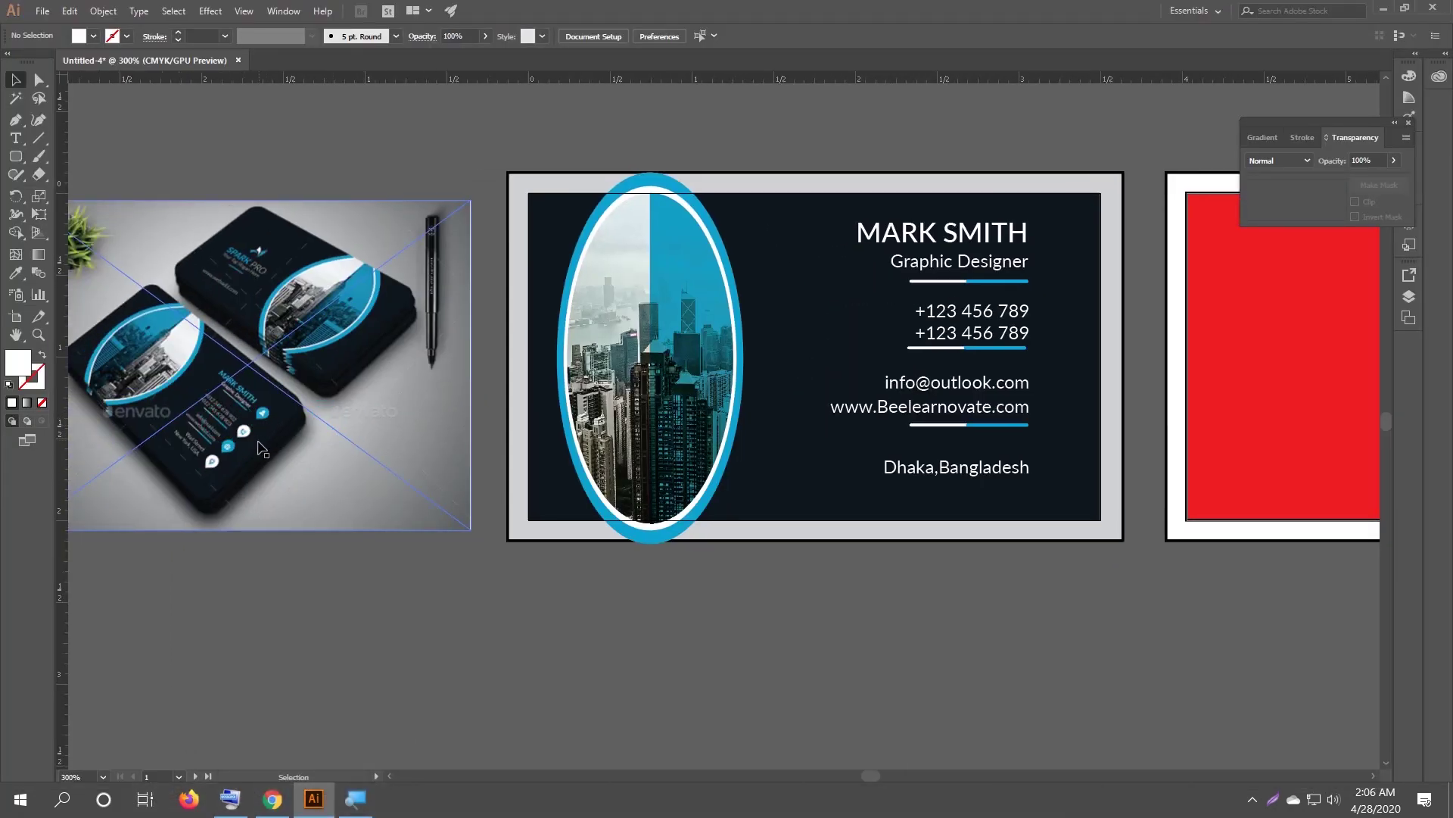
{"action": "left_click", "coordinate": [272, 798]}
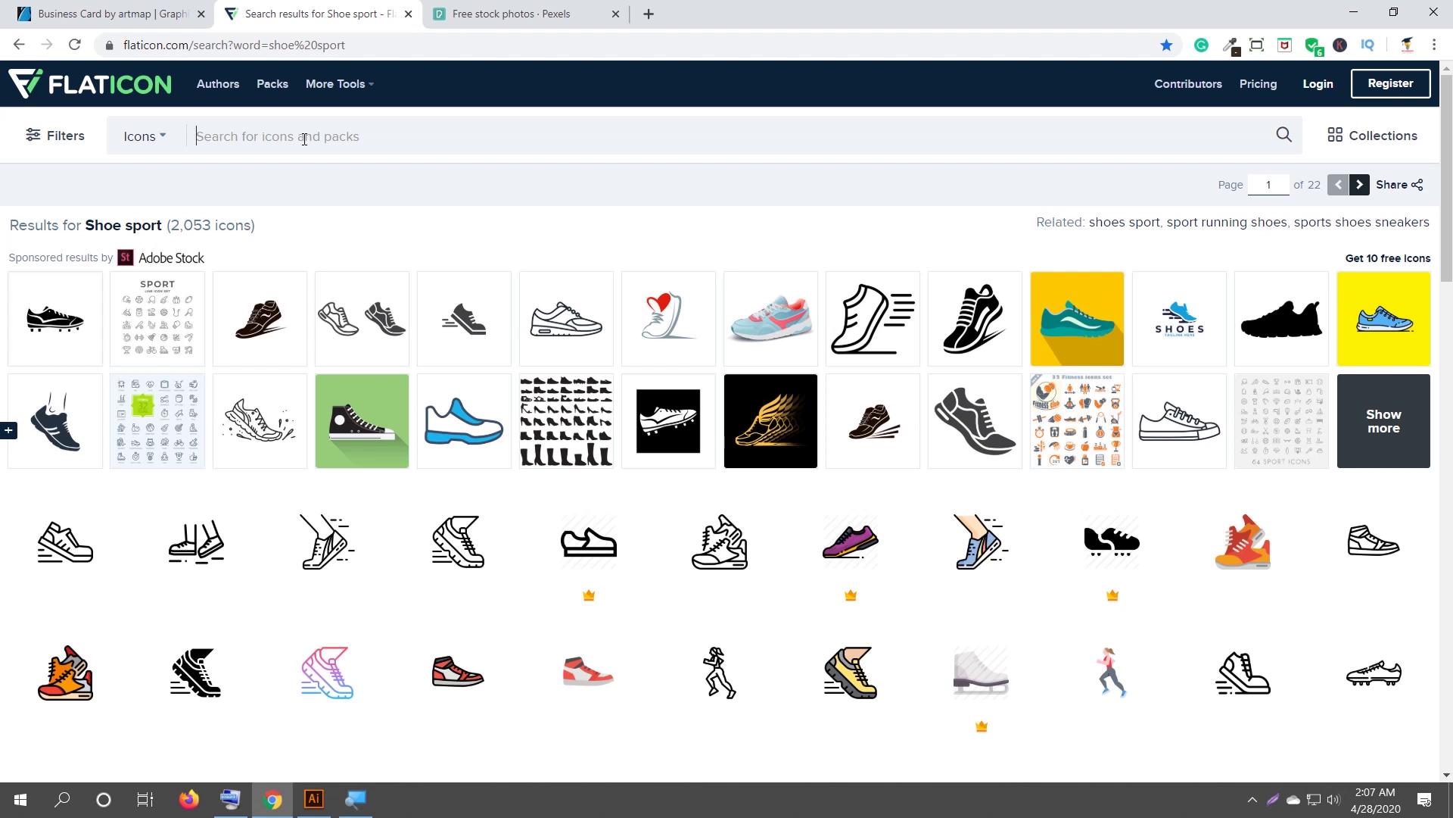
{"action": "type", "text": "telephone"}
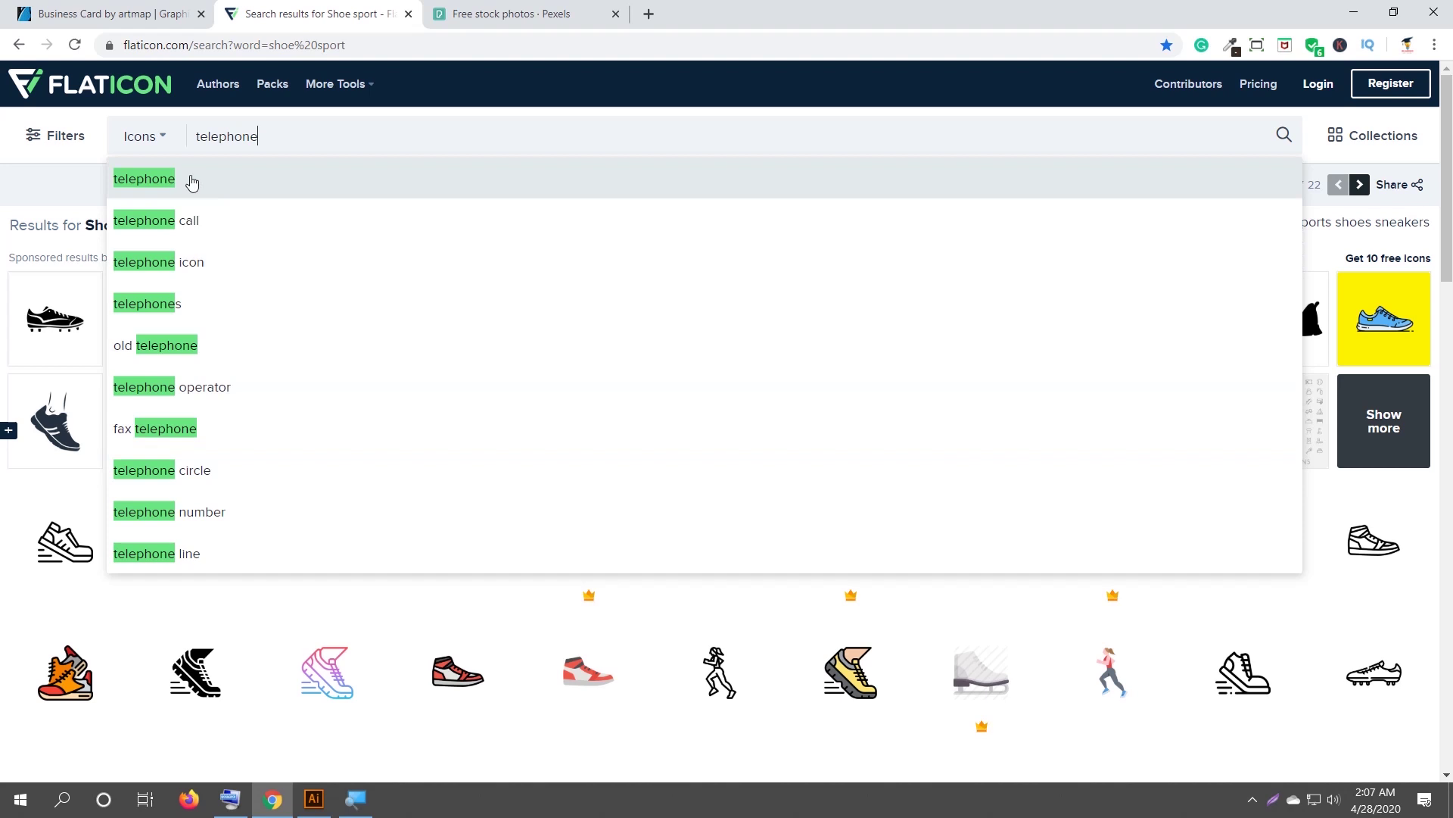
Pick Flaticon's telephone suggestion and open the outlined Call icon from the results.
{"action": "left_click", "coordinate": [191, 179]}
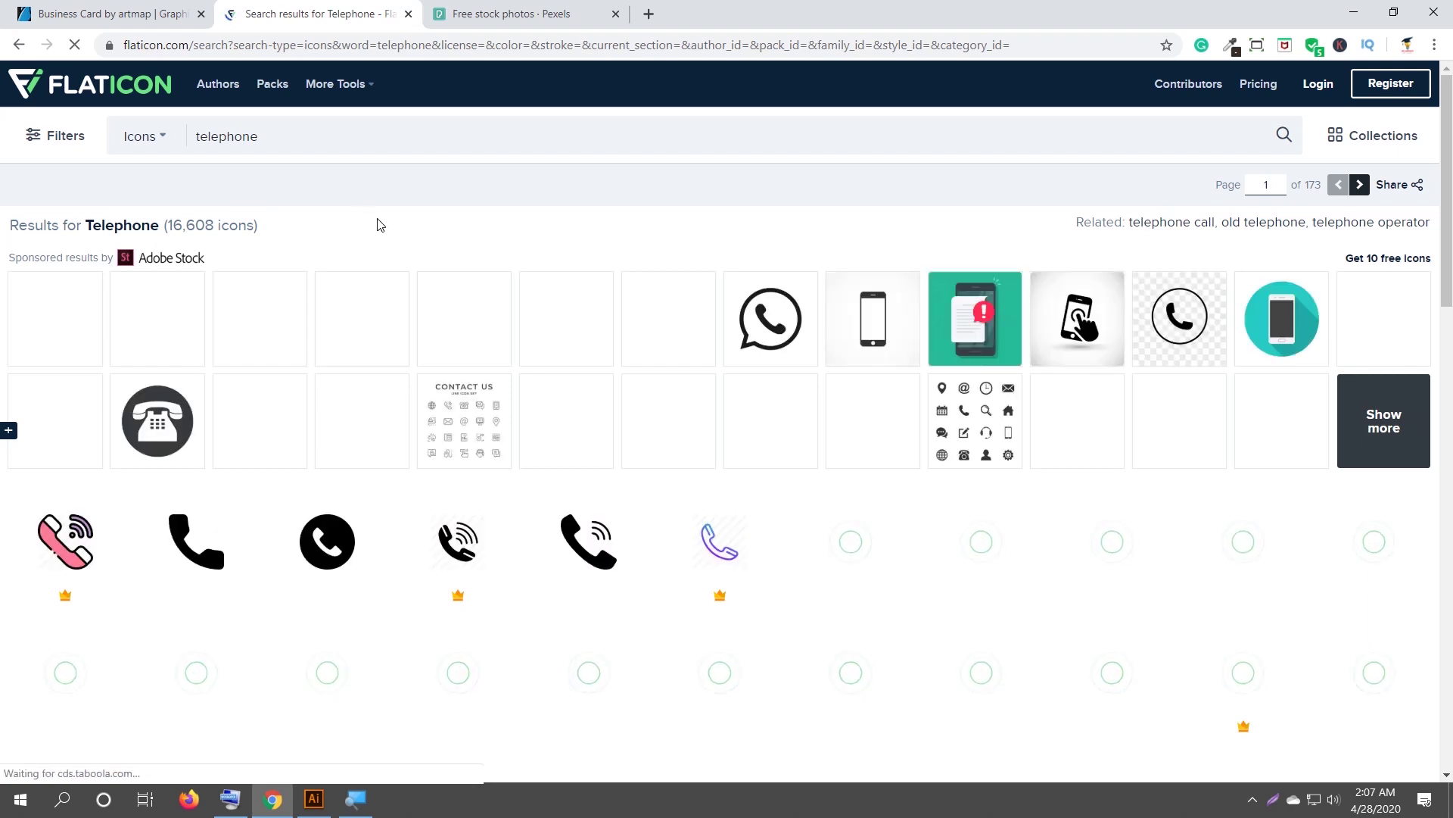
{"action": "scroll", "coordinate": [422, 306], "scroll_direction": "down", "scroll_amount": 2}
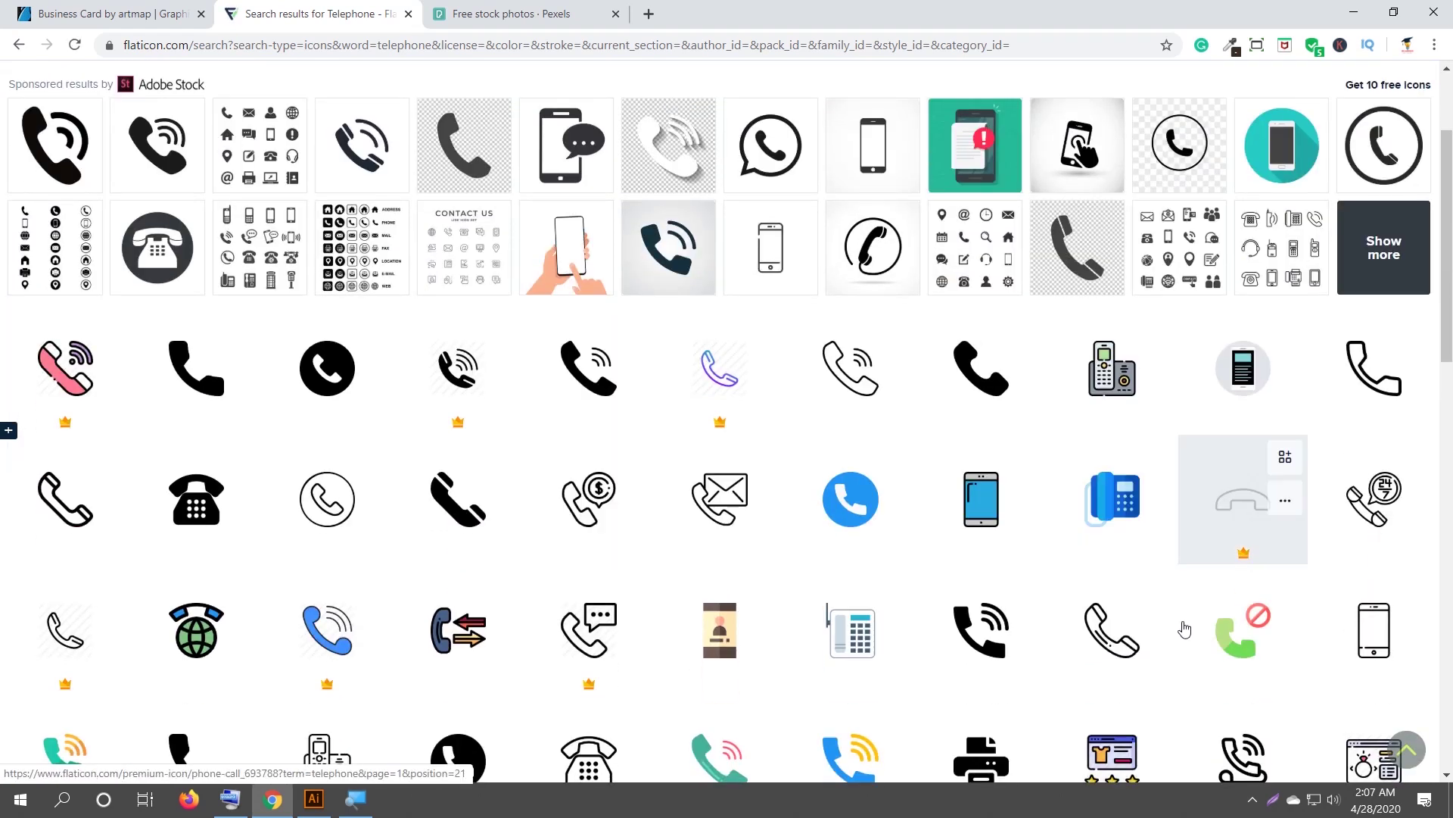
{"action": "scroll", "coordinate": [367, 477], "scroll_direction": "down", "scroll_amount": 1}
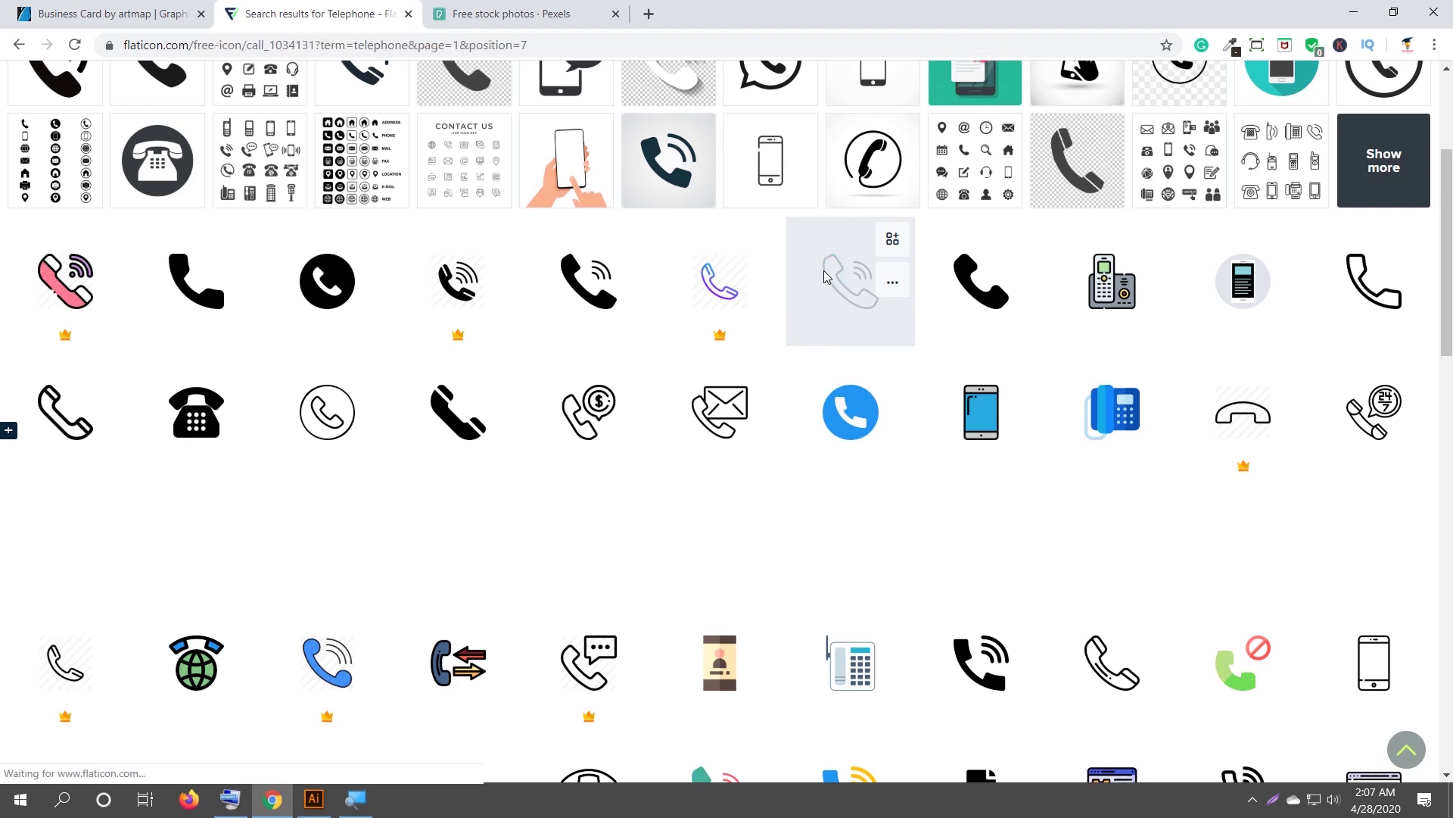
{"action": "left_click", "coordinate": [824, 274]}
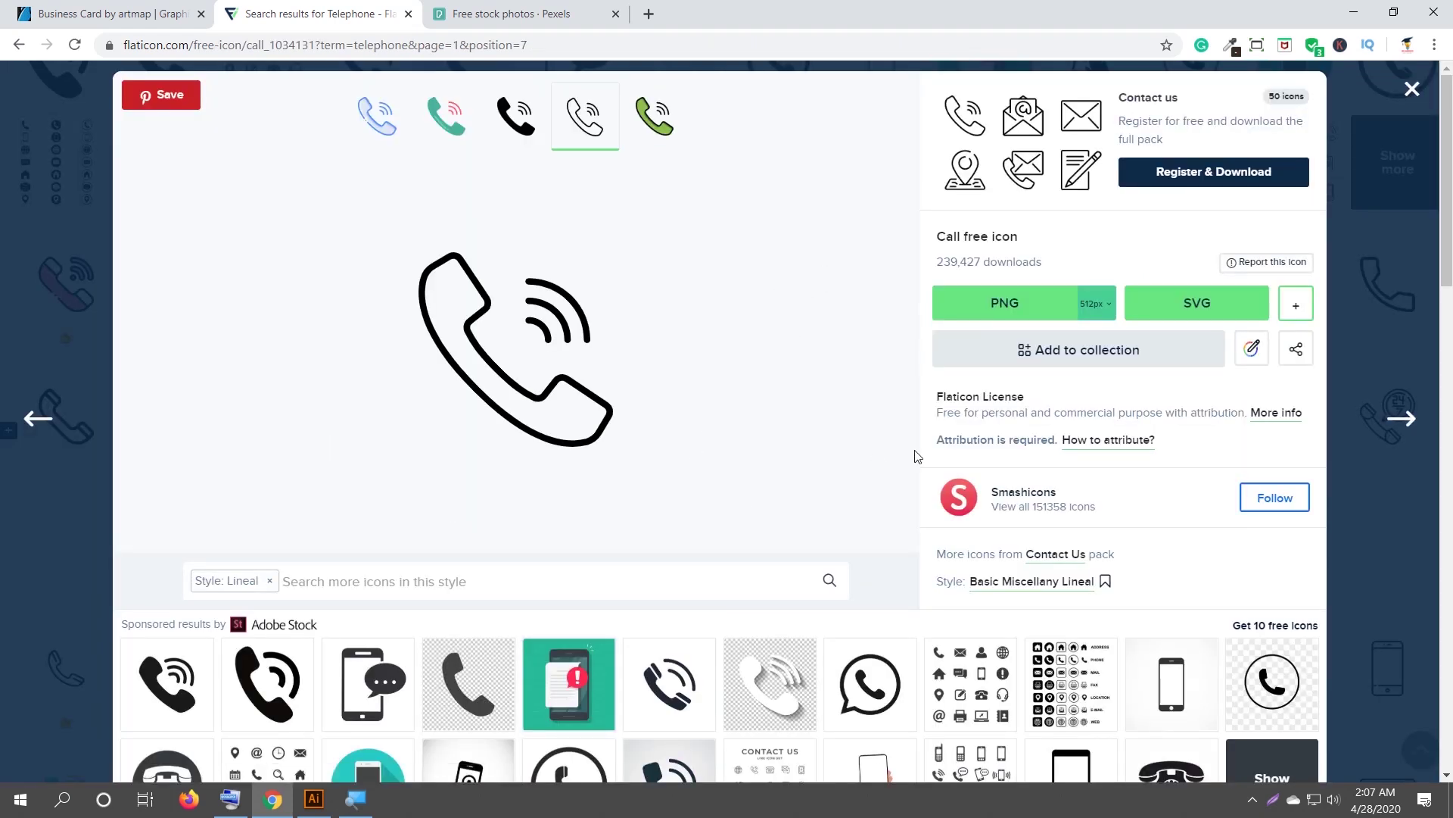
Download the Call icon as a free EPS file, phone.eps, and dismiss the attribution reminder.
{"action": "left_click", "coordinate": [1297, 313]}
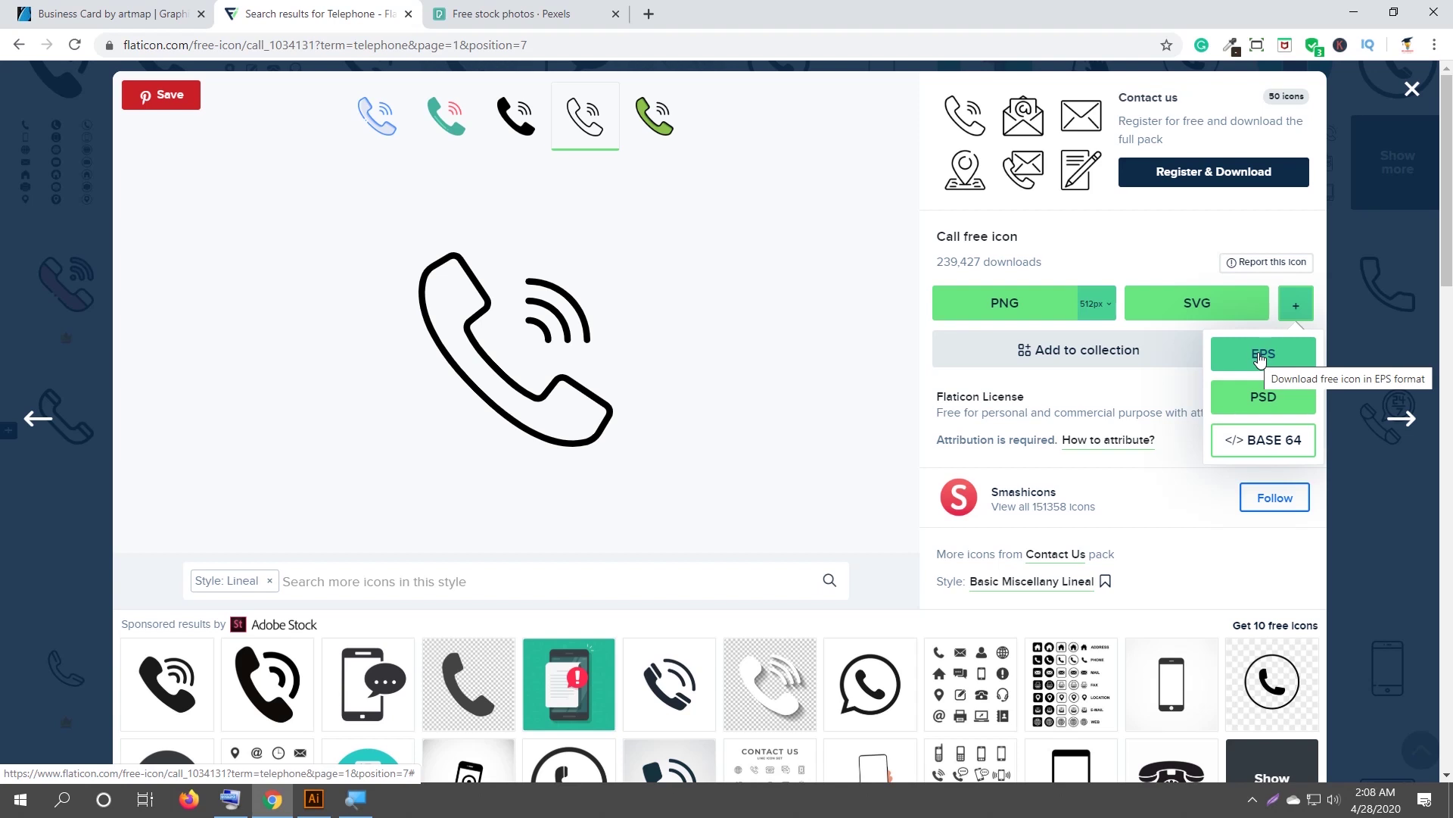
{"action": "left_click", "coordinate": [1260, 358]}
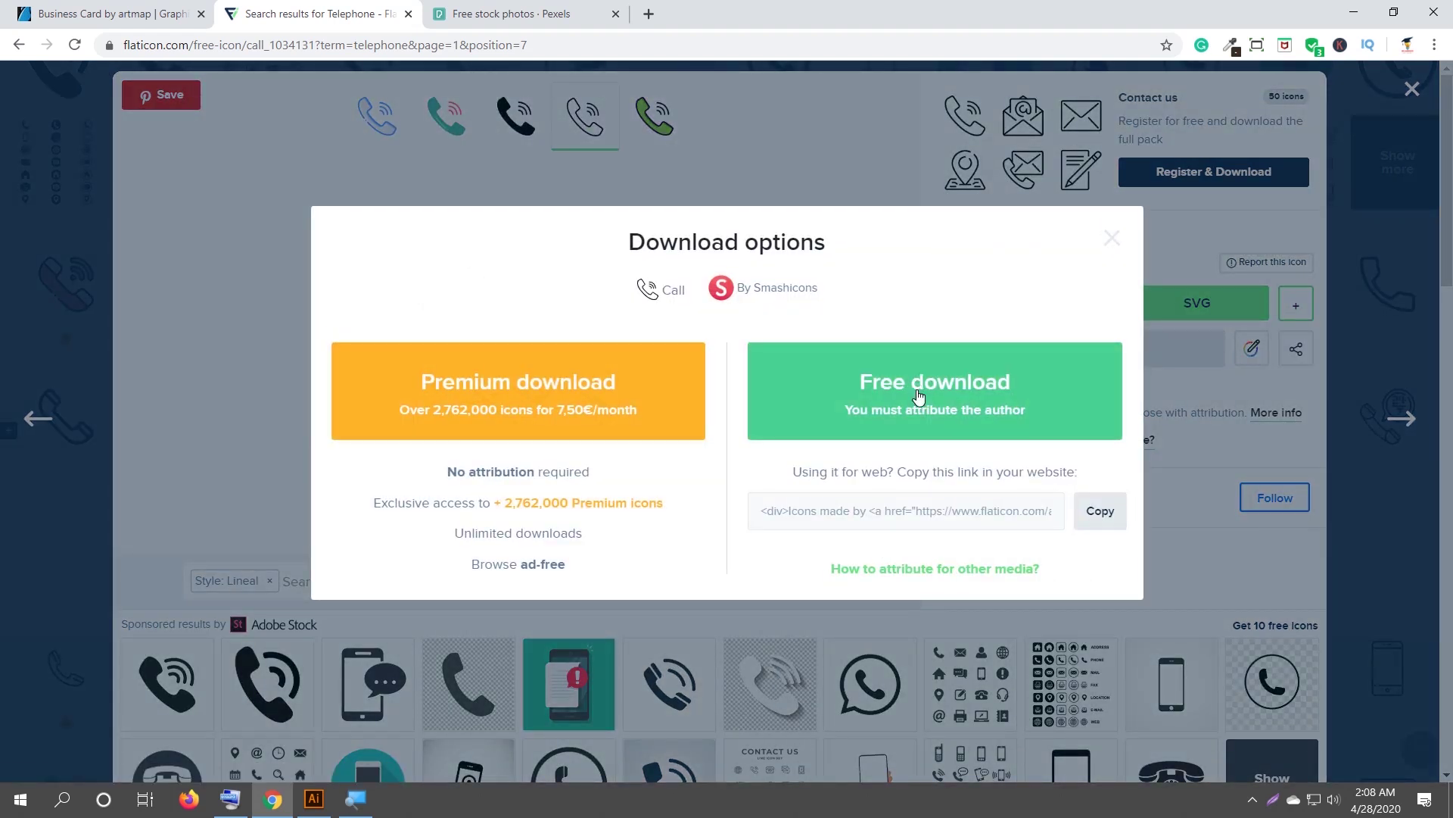
{"action": "left_click", "coordinate": [918, 376]}
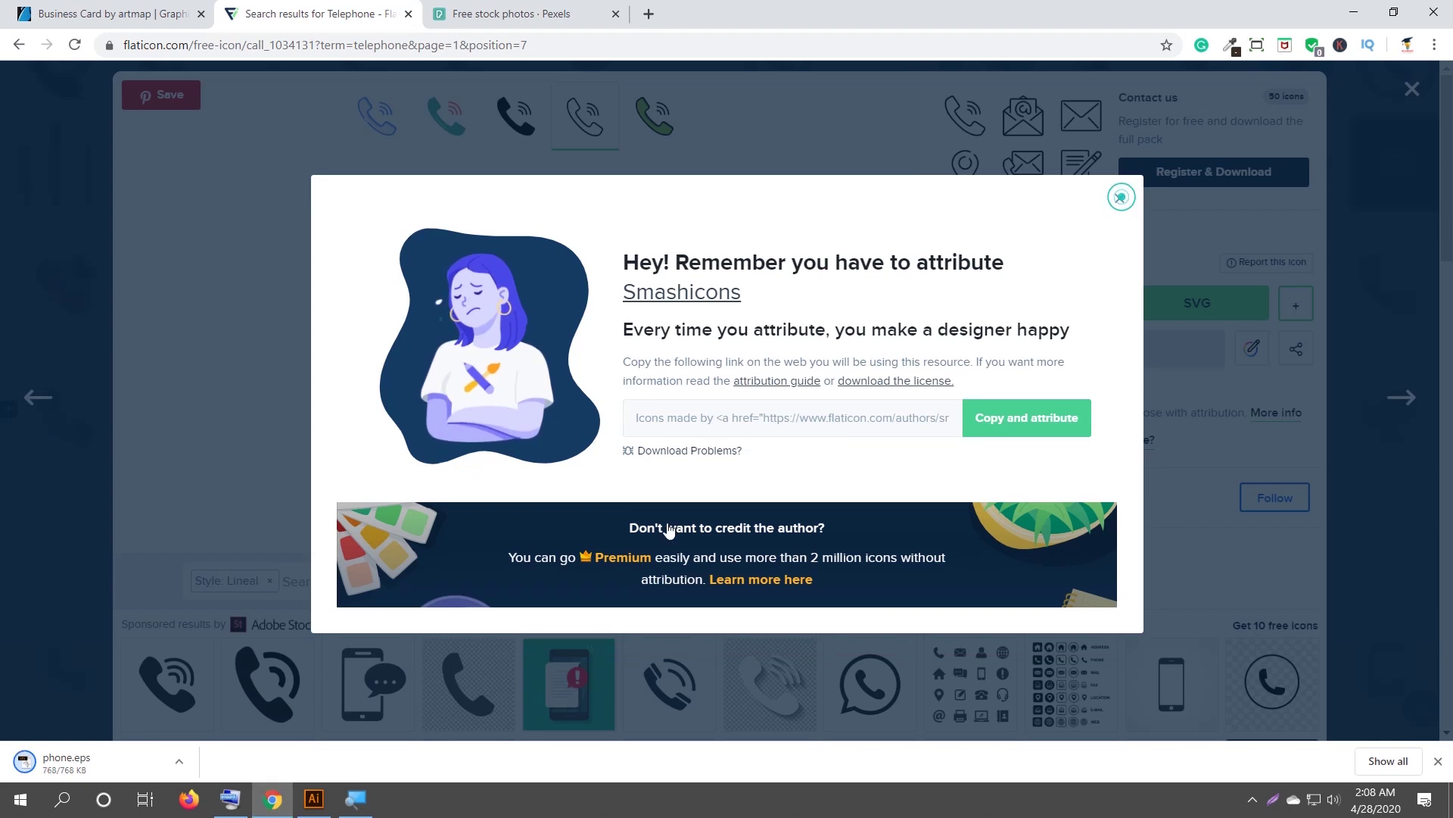
{"action": "left_click", "coordinate": [1121, 200]}
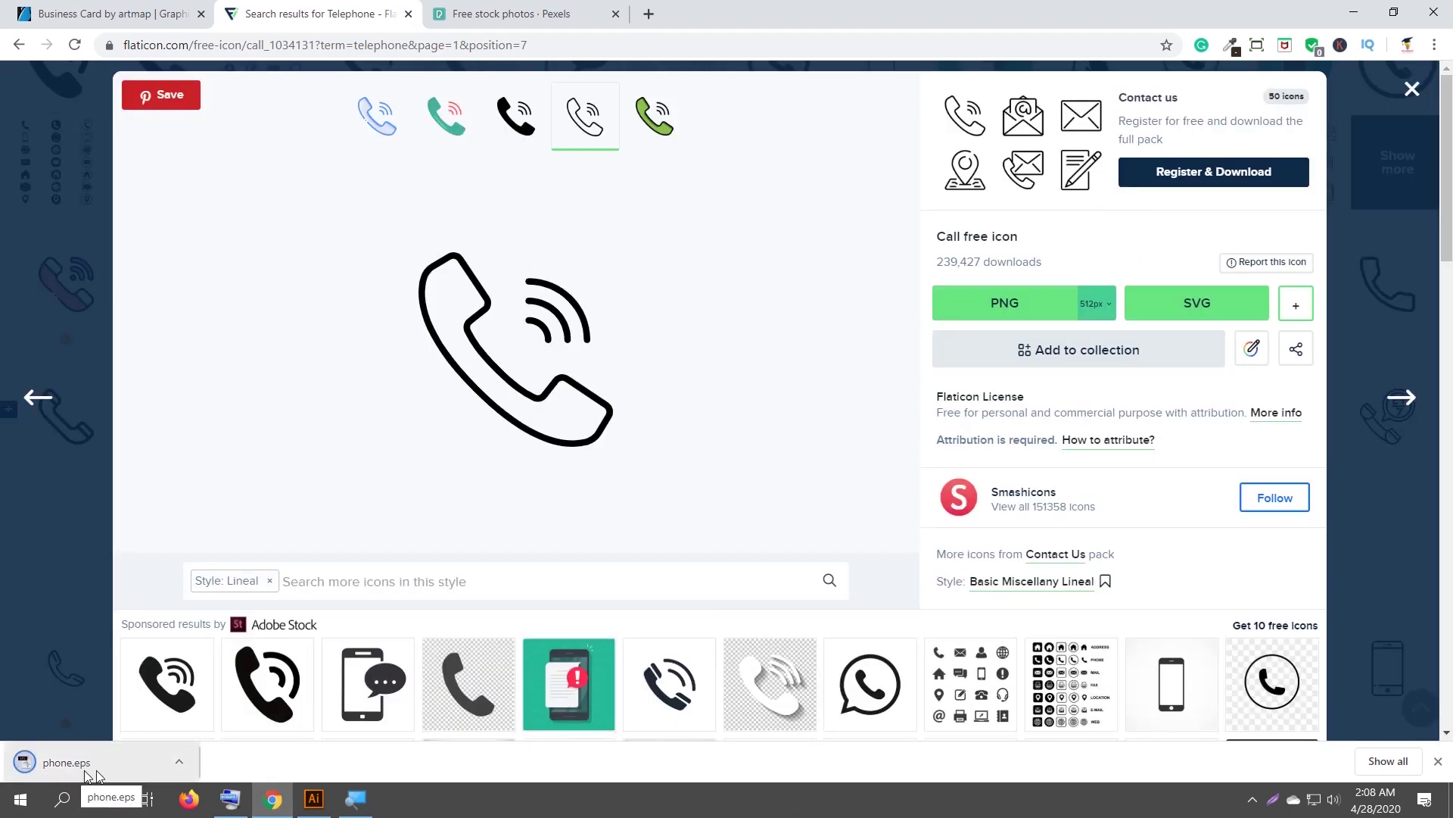
{"action": "left_click", "coordinate": [313, 805]}
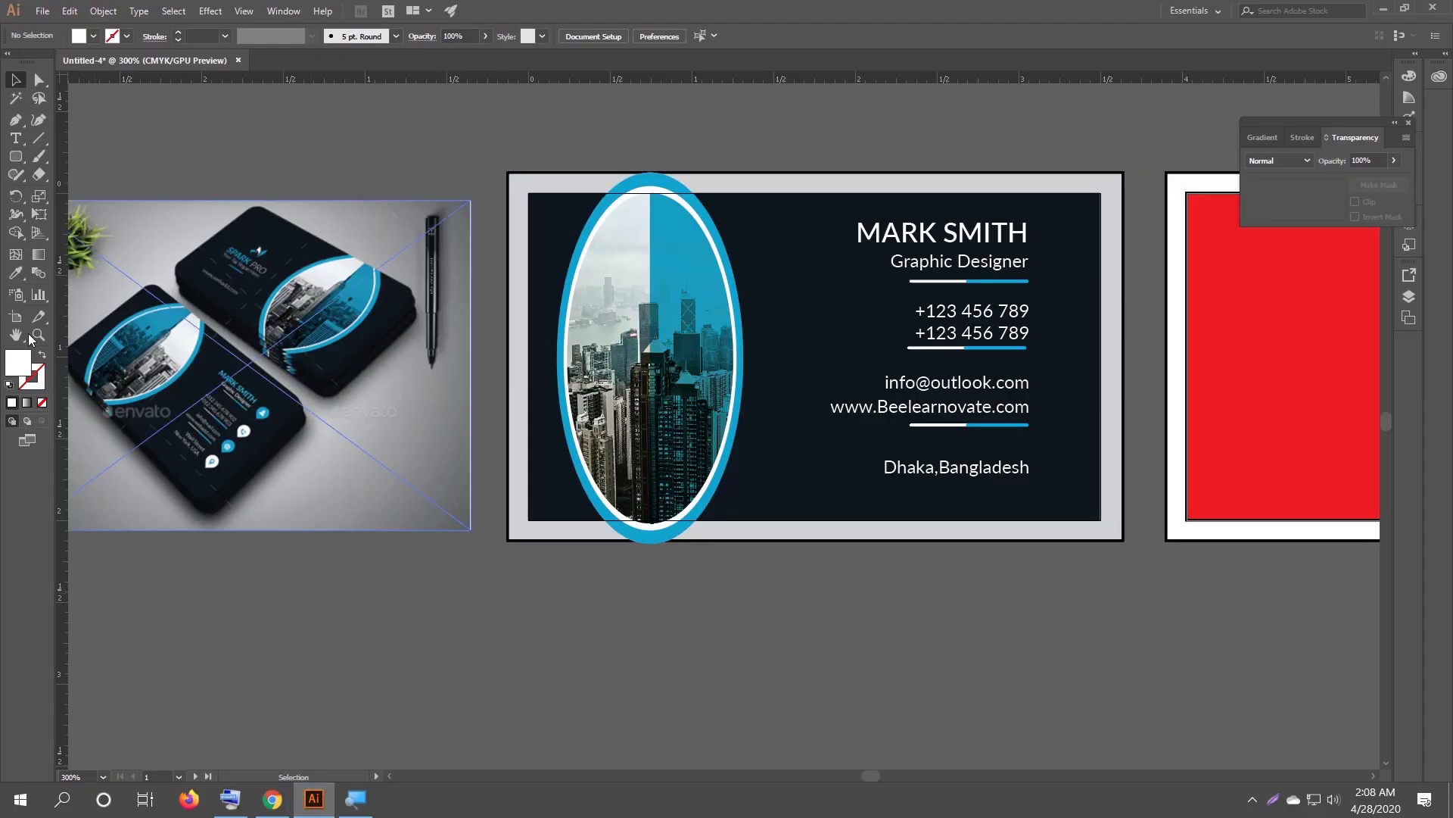
Place phone.eps from Downloads as a small linked icon just below the card front.
{"action": "left_click", "coordinate": [43, 11]}
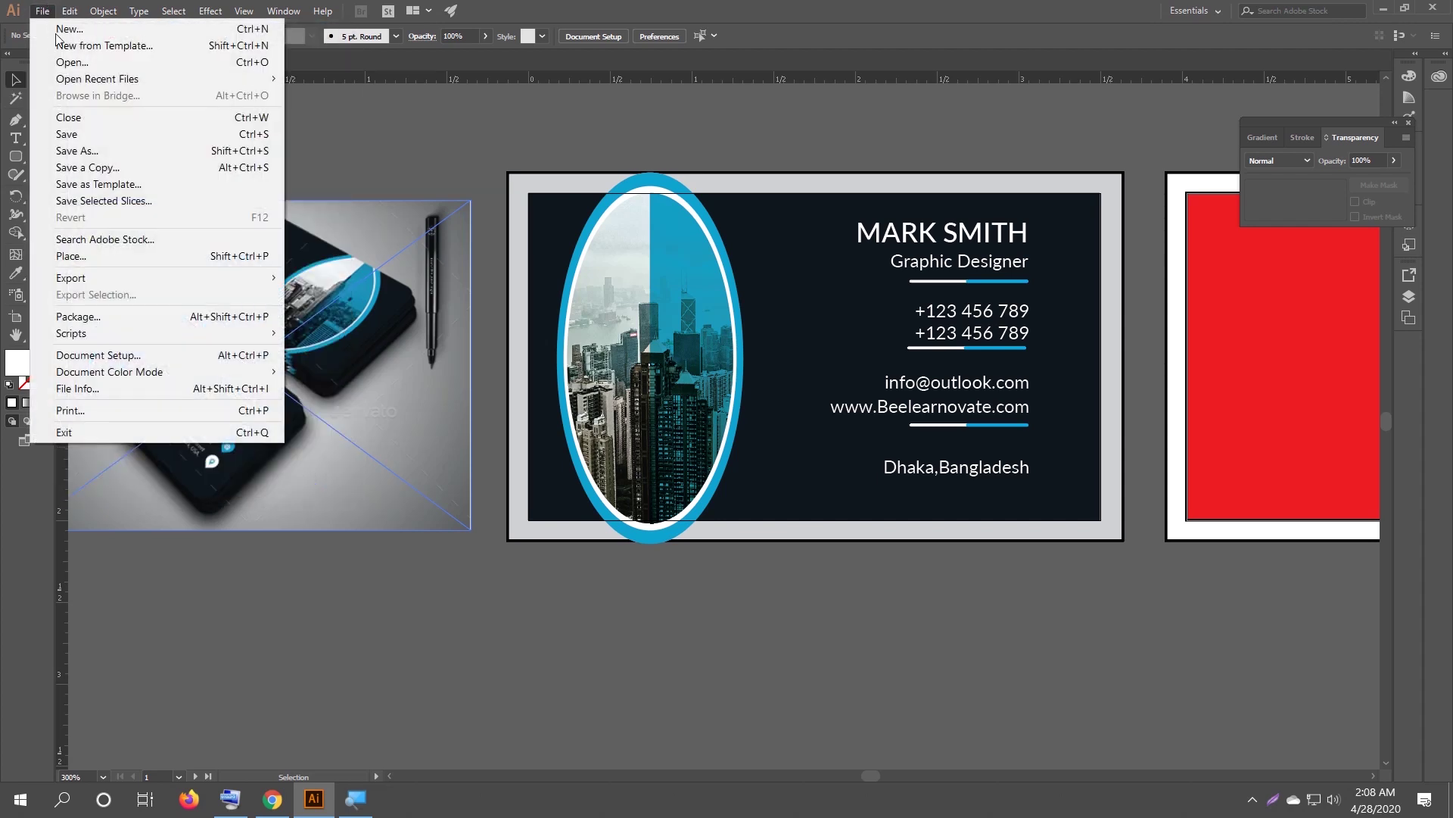
{"action": "left_click", "coordinate": [97, 255]}
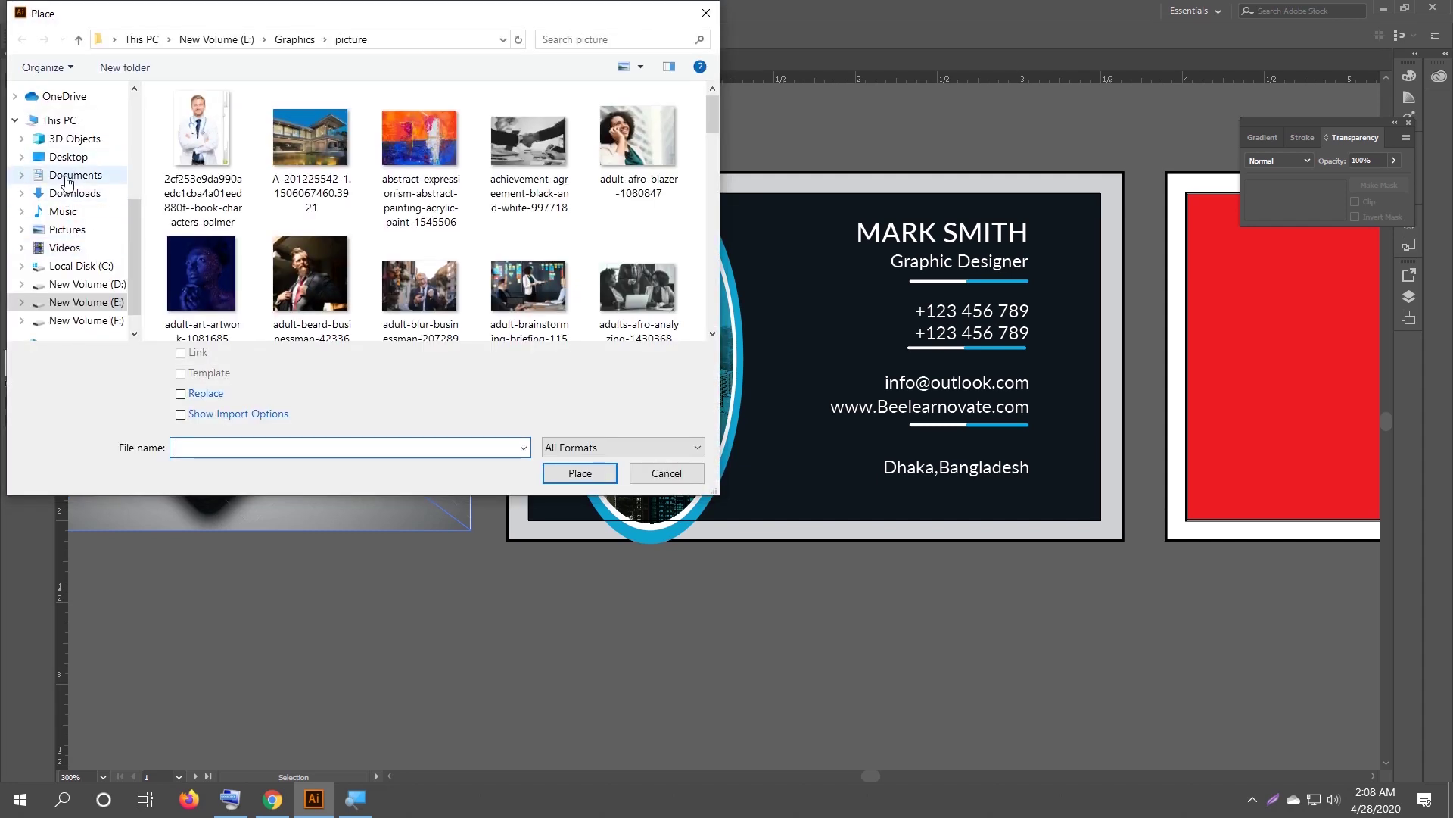
{"action": "left_click", "coordinate": [72, 194]}
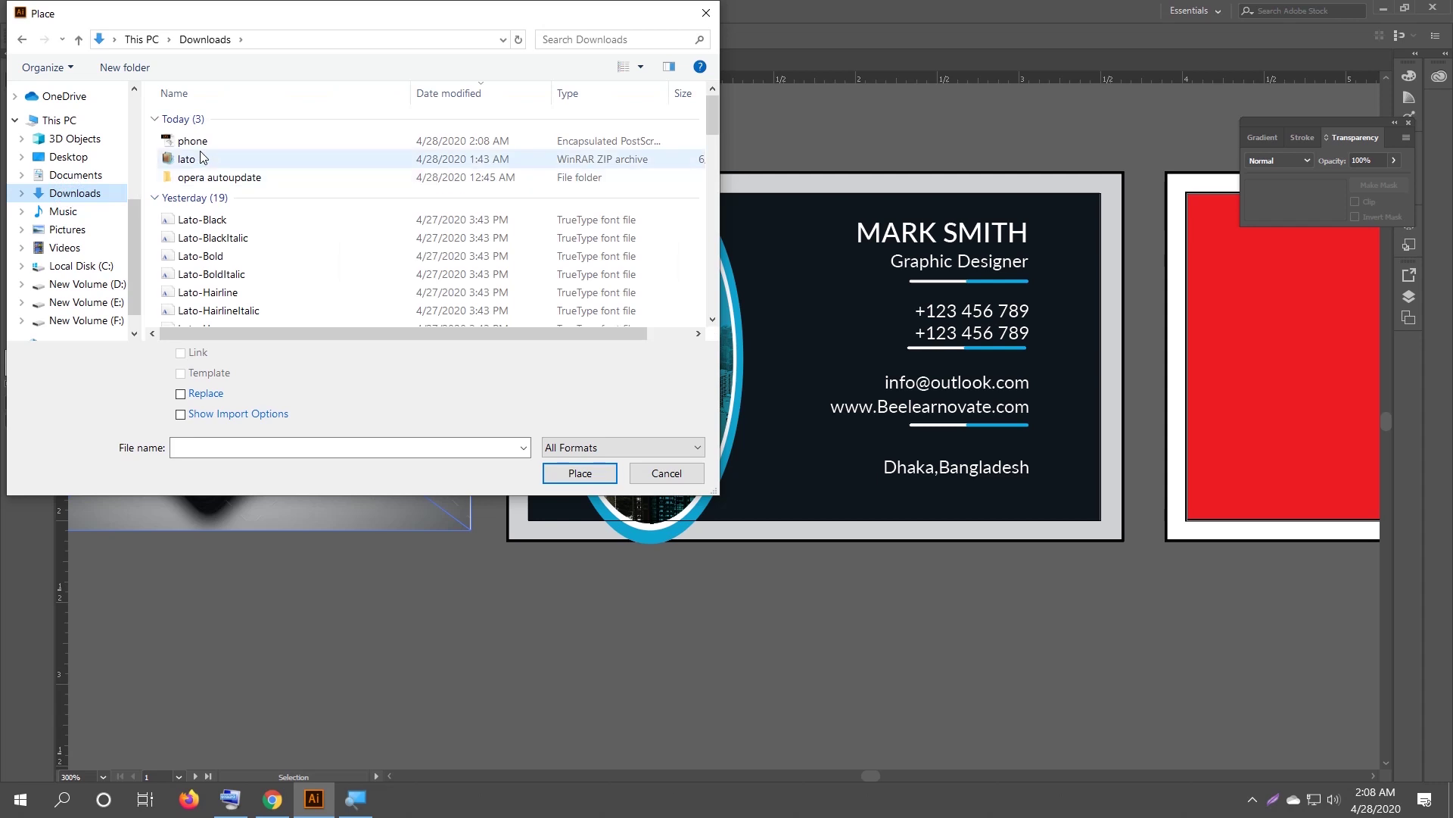
{"action": "left_click", "coordinate": [234, 143]}
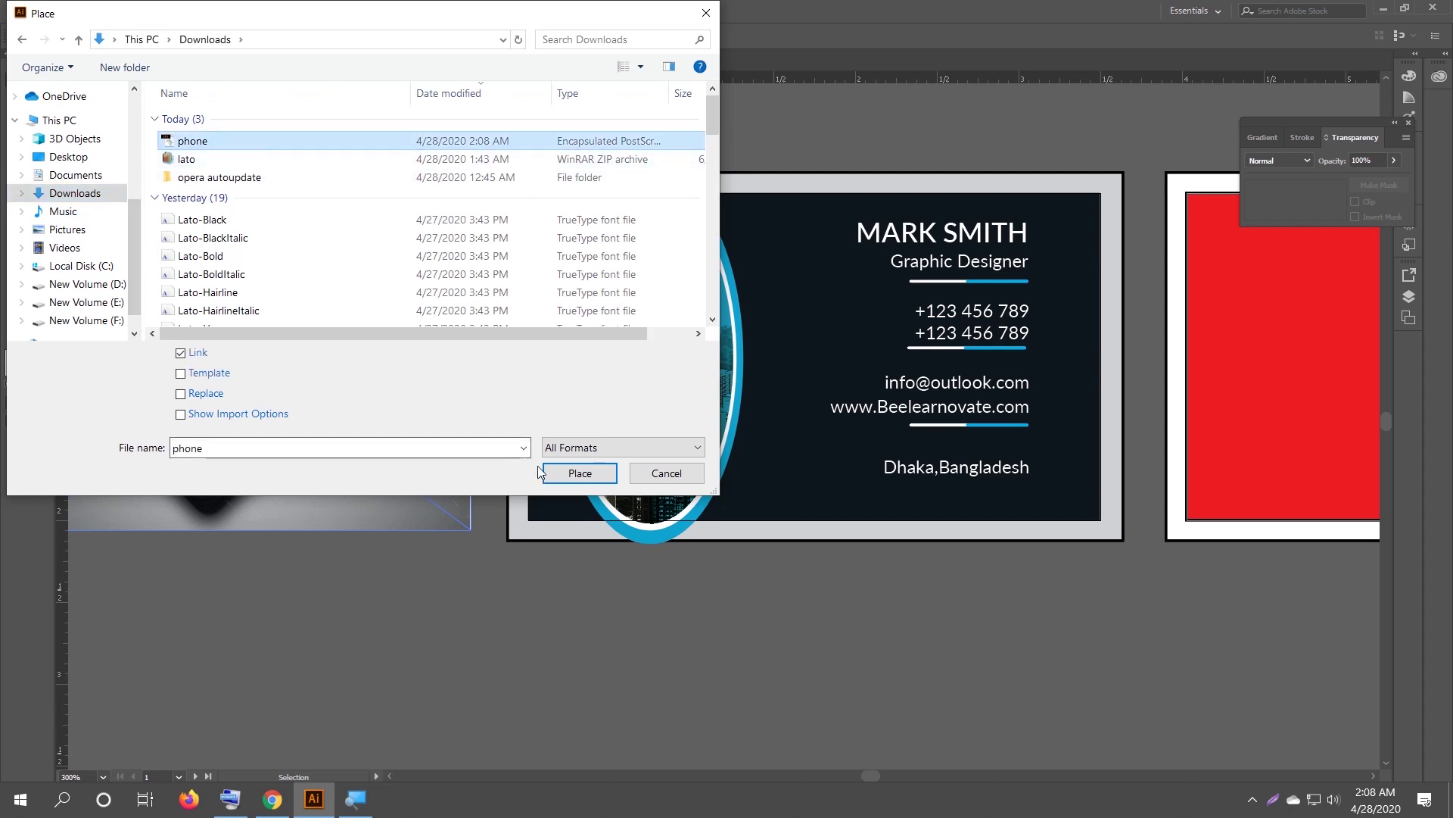
{"action": "left_click", "coordinate": [580, 473]}
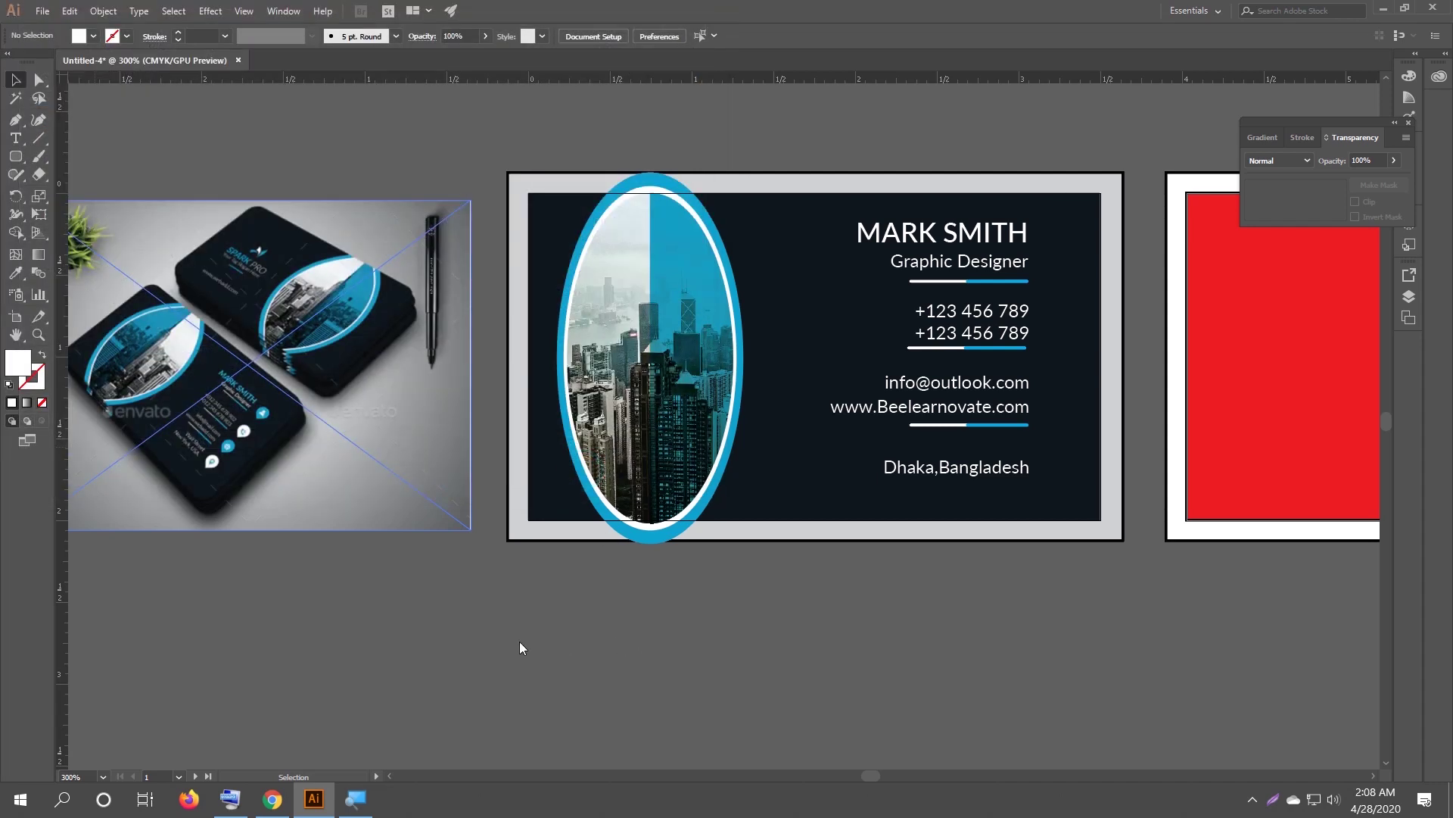
{"action": "left_click", "coordinate": [546, 589]}
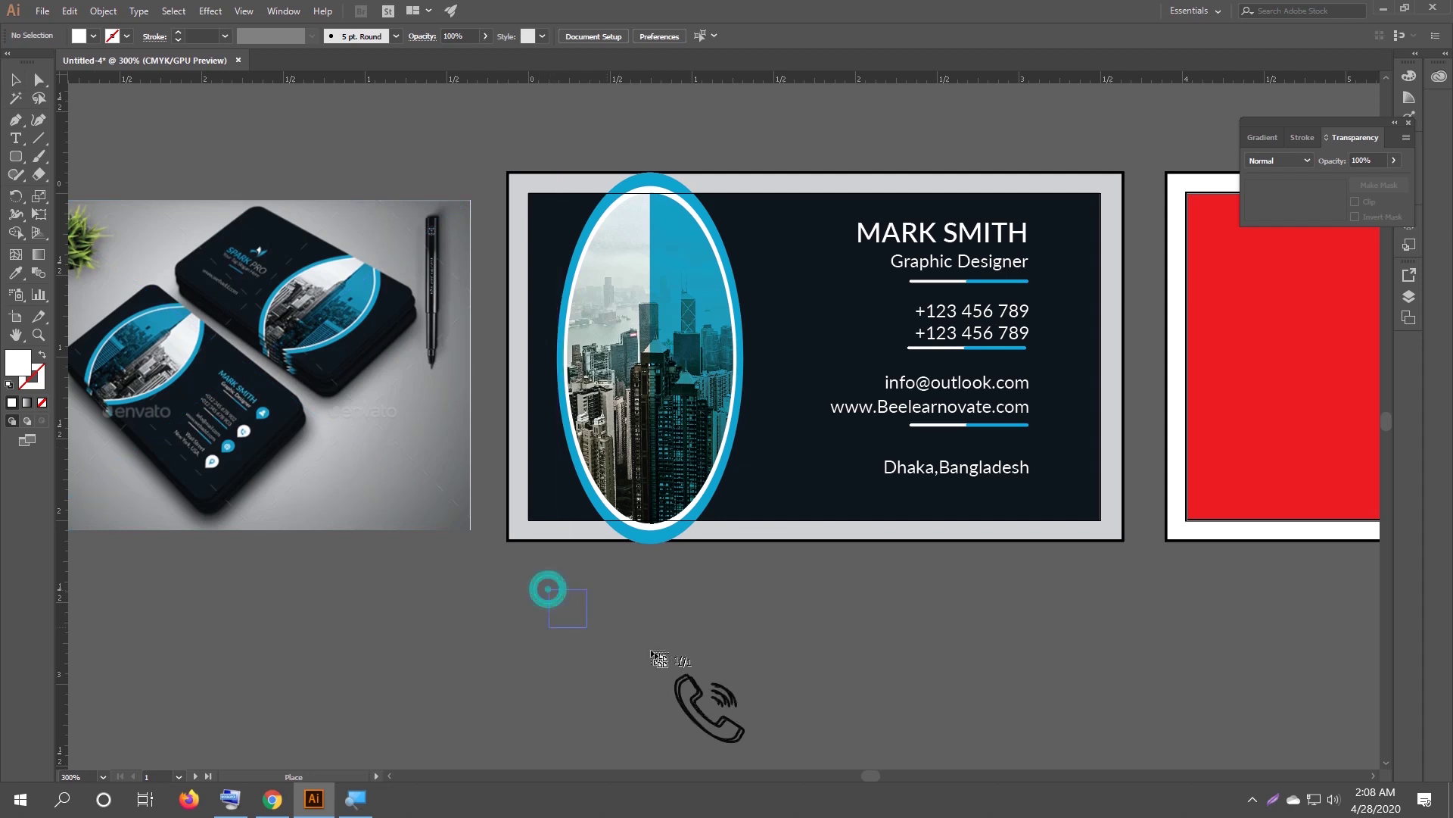
{"action": "left_click", "coordinate": [724, 630]}
{"action": "left_click", "coordinate": [579, 638]}
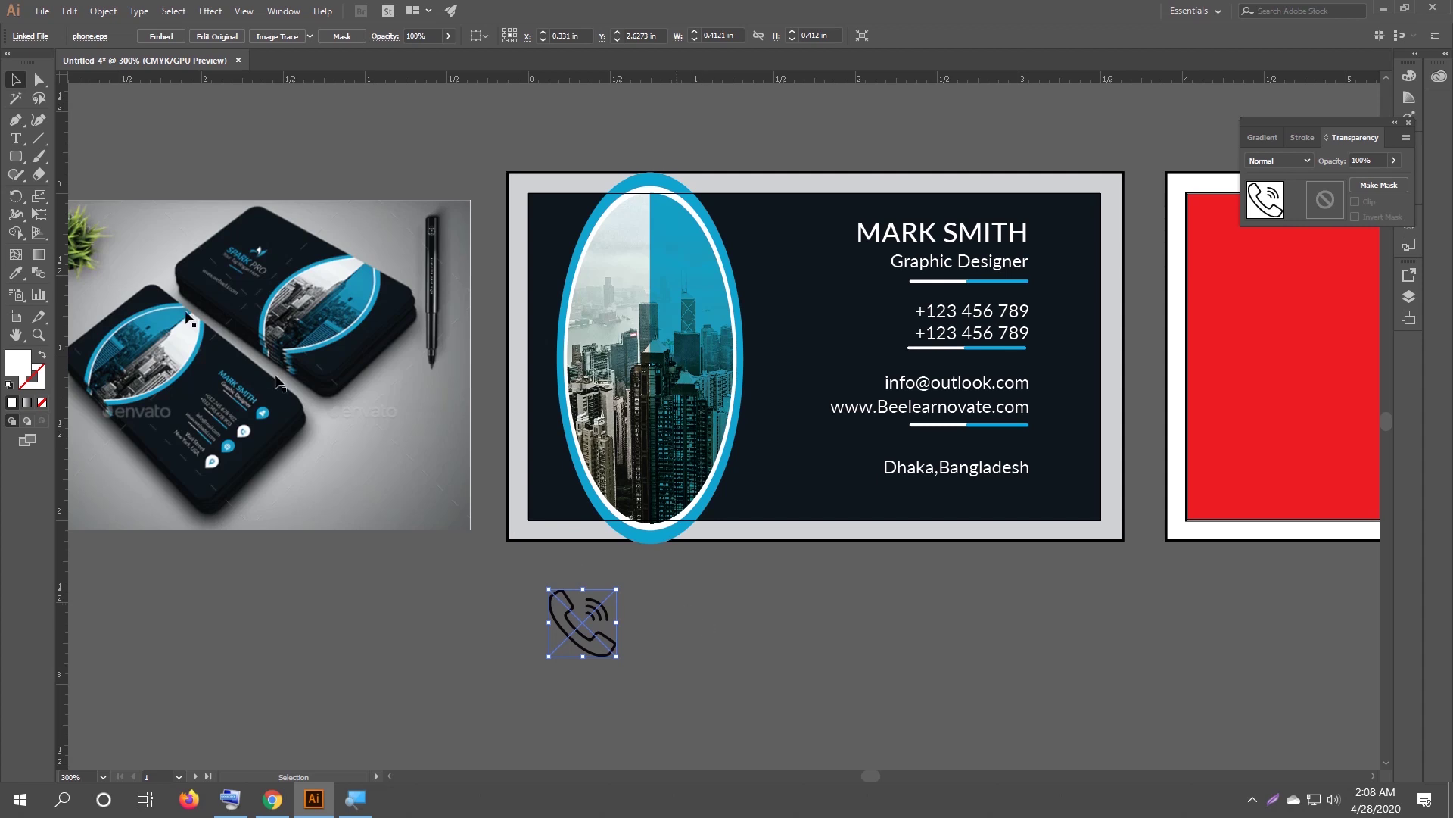
{"action": "left_click", "coordinate": [40, 12]}
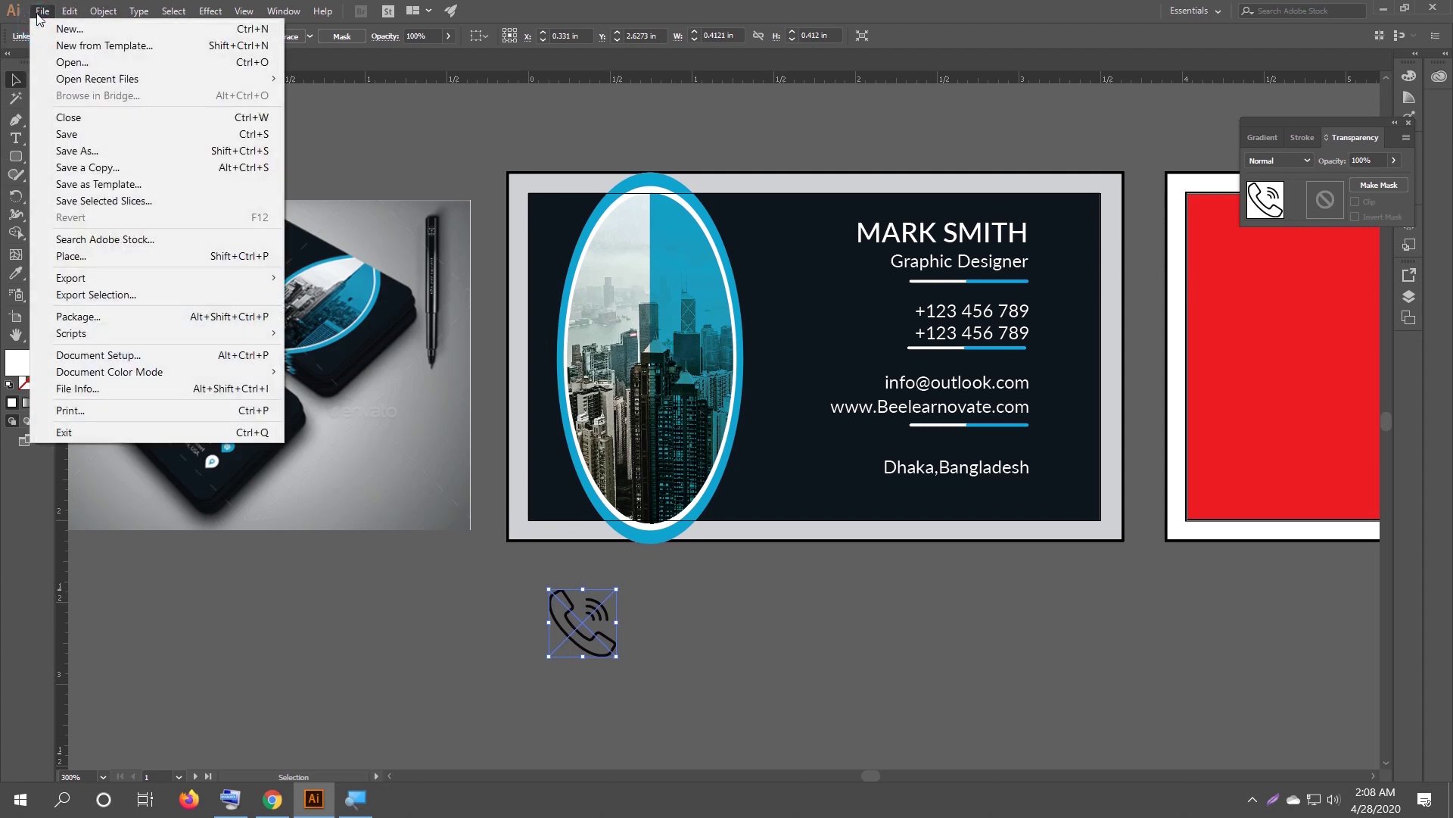
Open phone.eps from the Downloads folder as a separate document.
{"action": "left_click", "coordinate": [110, 65]}
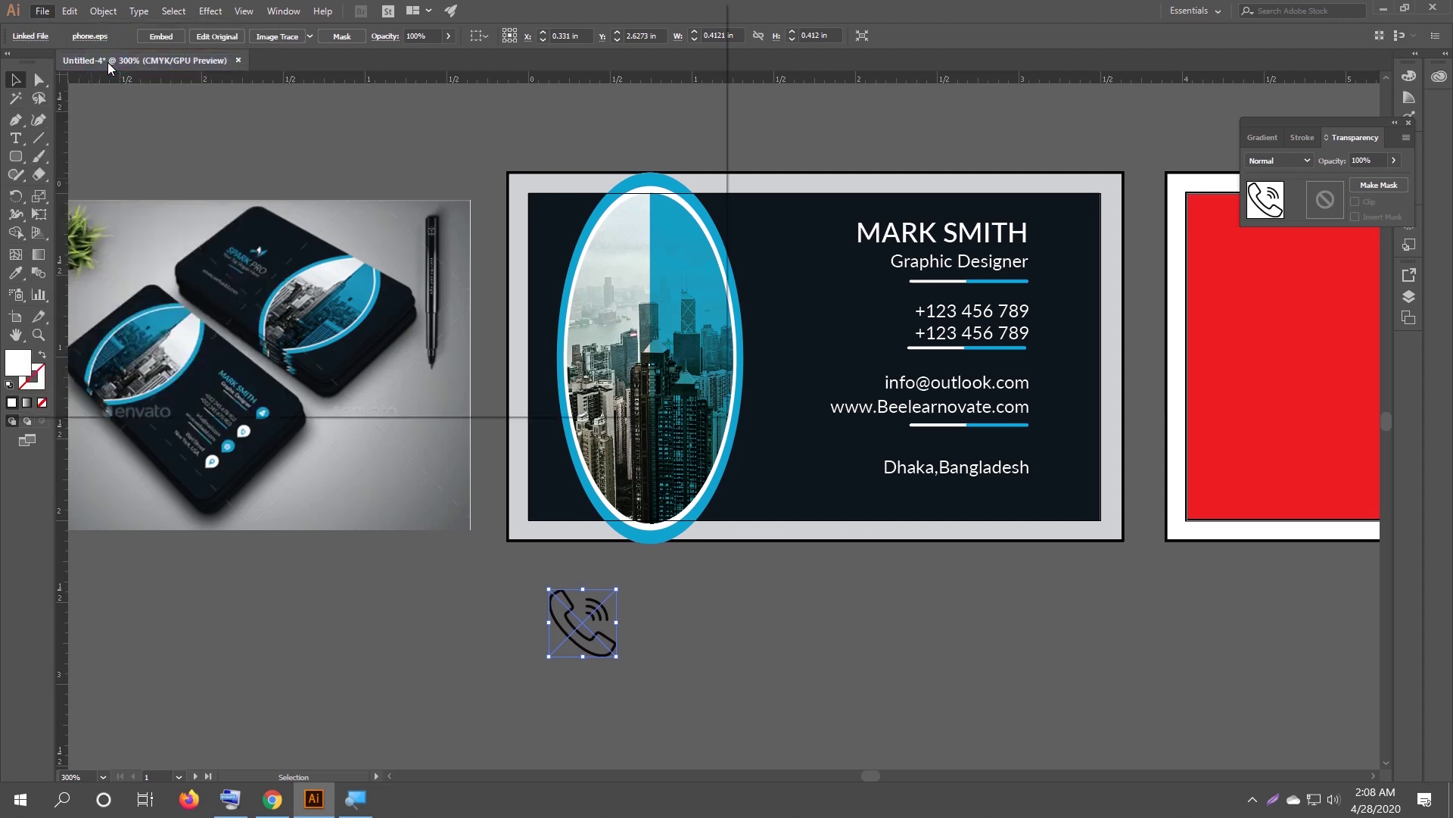
{"action": "left_click", "coordinate": [182, 141]}
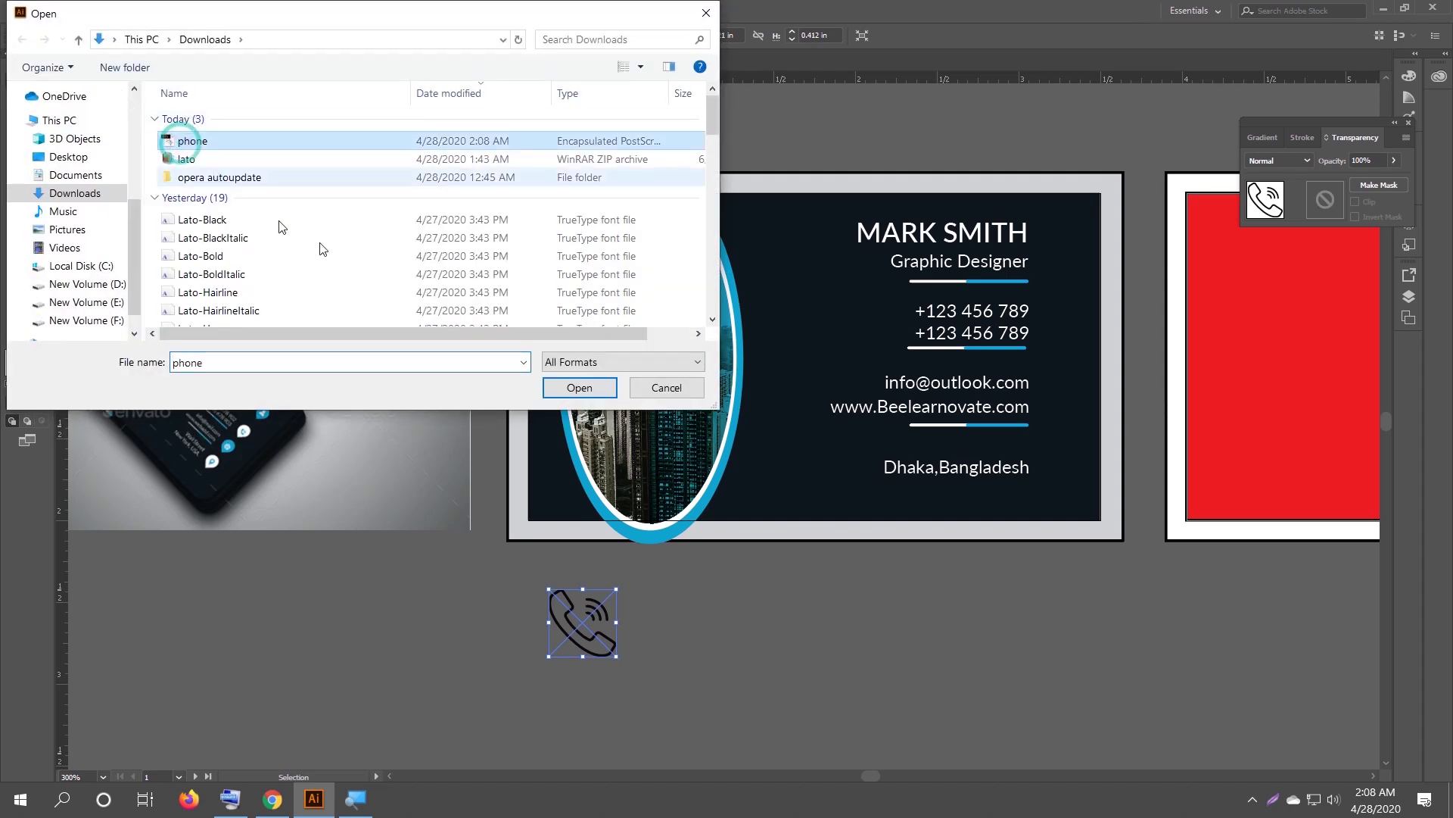
{"action": "left_click", "coordinate": [588, 389]}
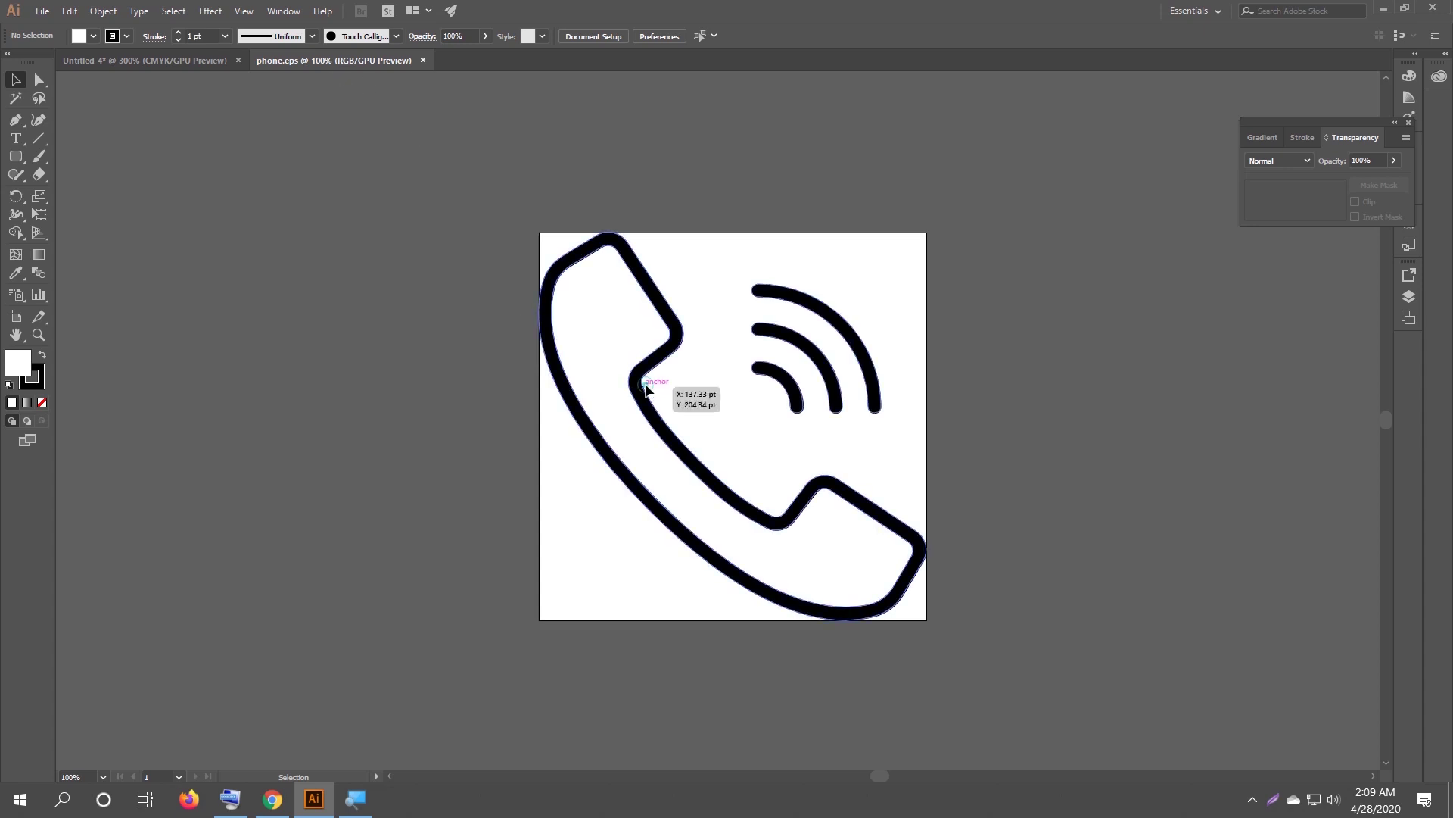
Select the whole phone icon group in phone.eps, check the card's linked icon, then return.
{"action": "left_click", "coordinate": [646, 388]}
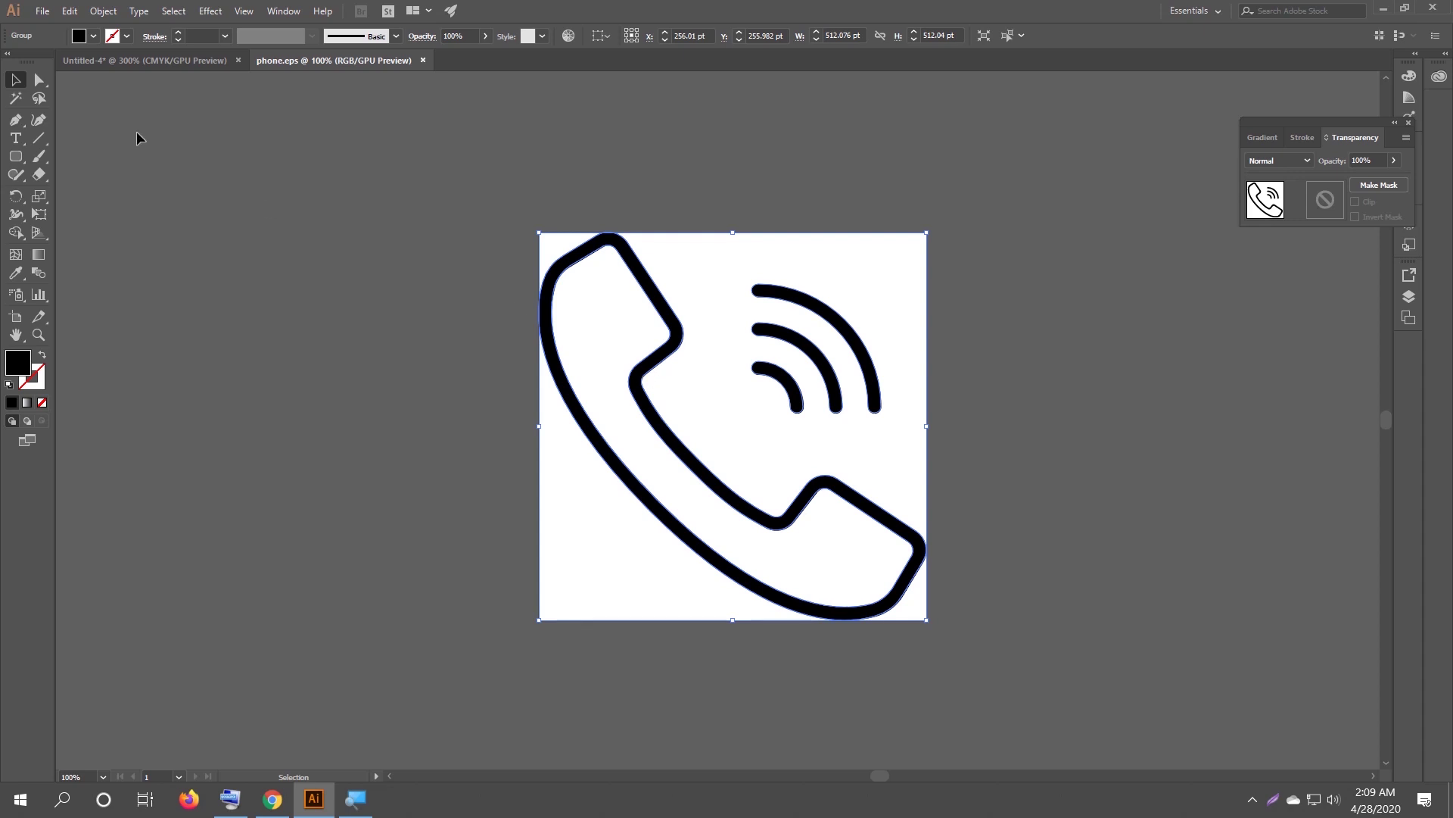
{"action": "left_click", "coordinate": [125, 60]}
{"action": "left_click", "coordinate": [742, 658]}
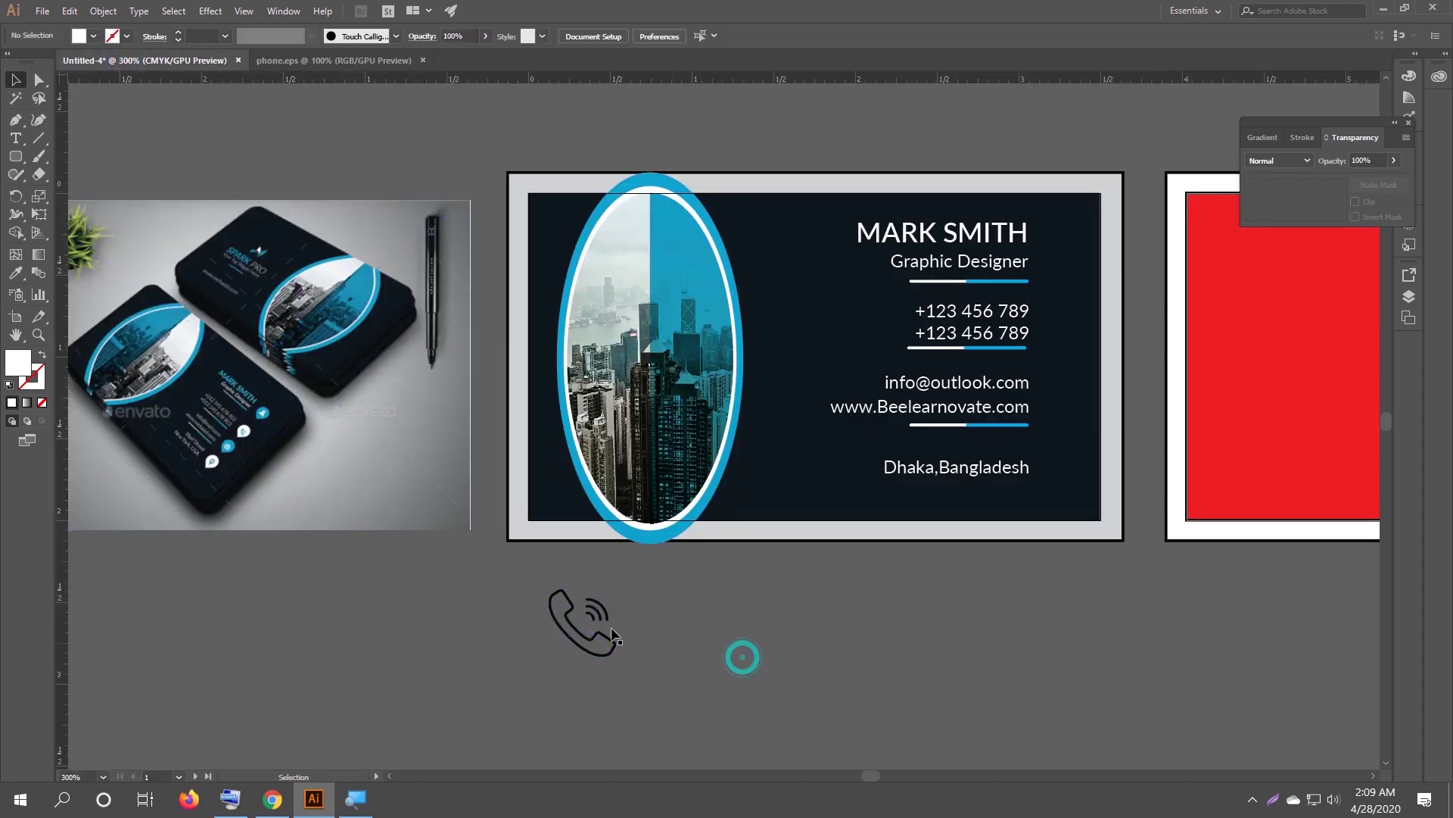
{"action": "left_click", "coordinate": [613, 634]}
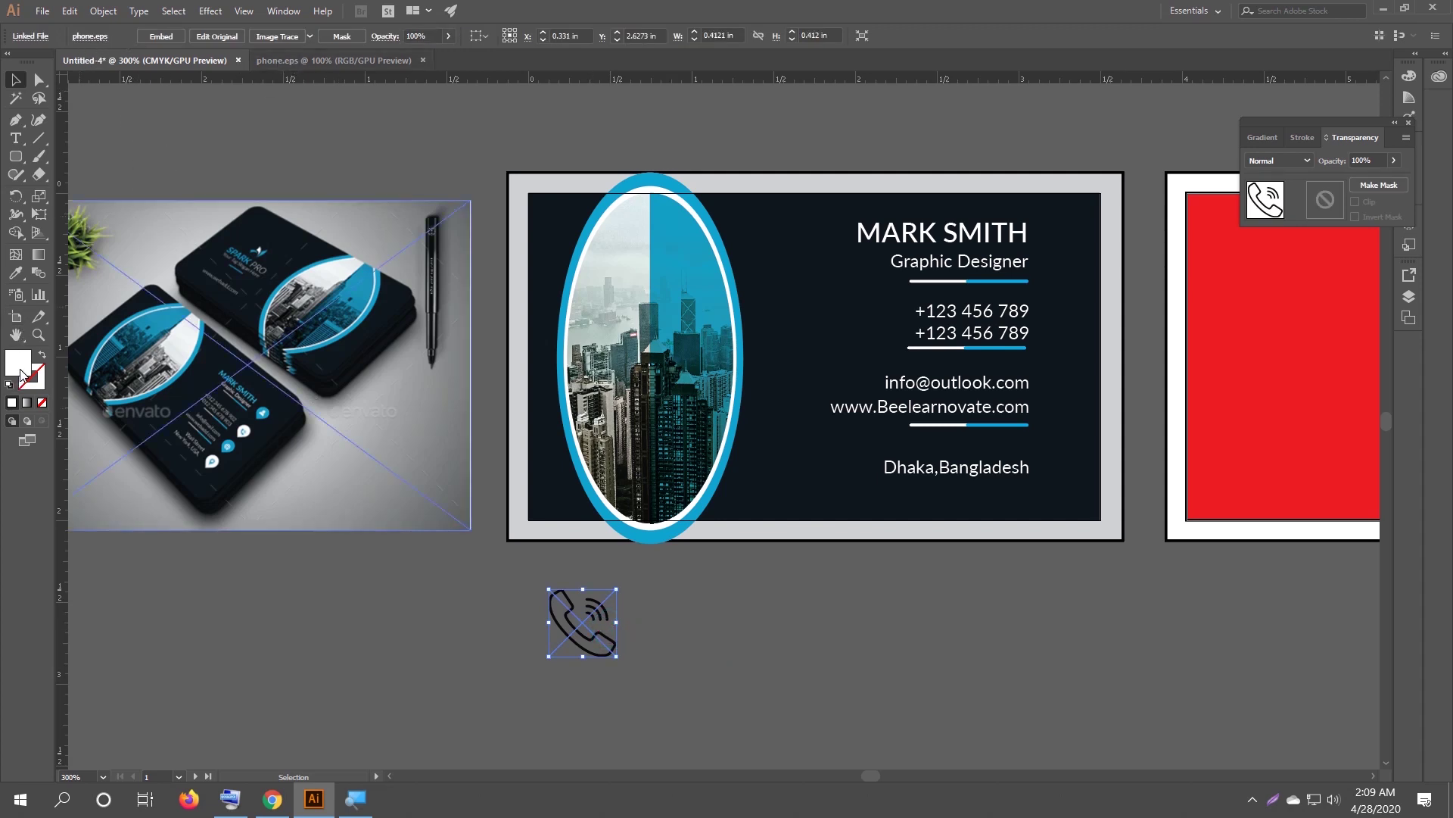
{"action": "left_click", "coordinate": [349, 60]}
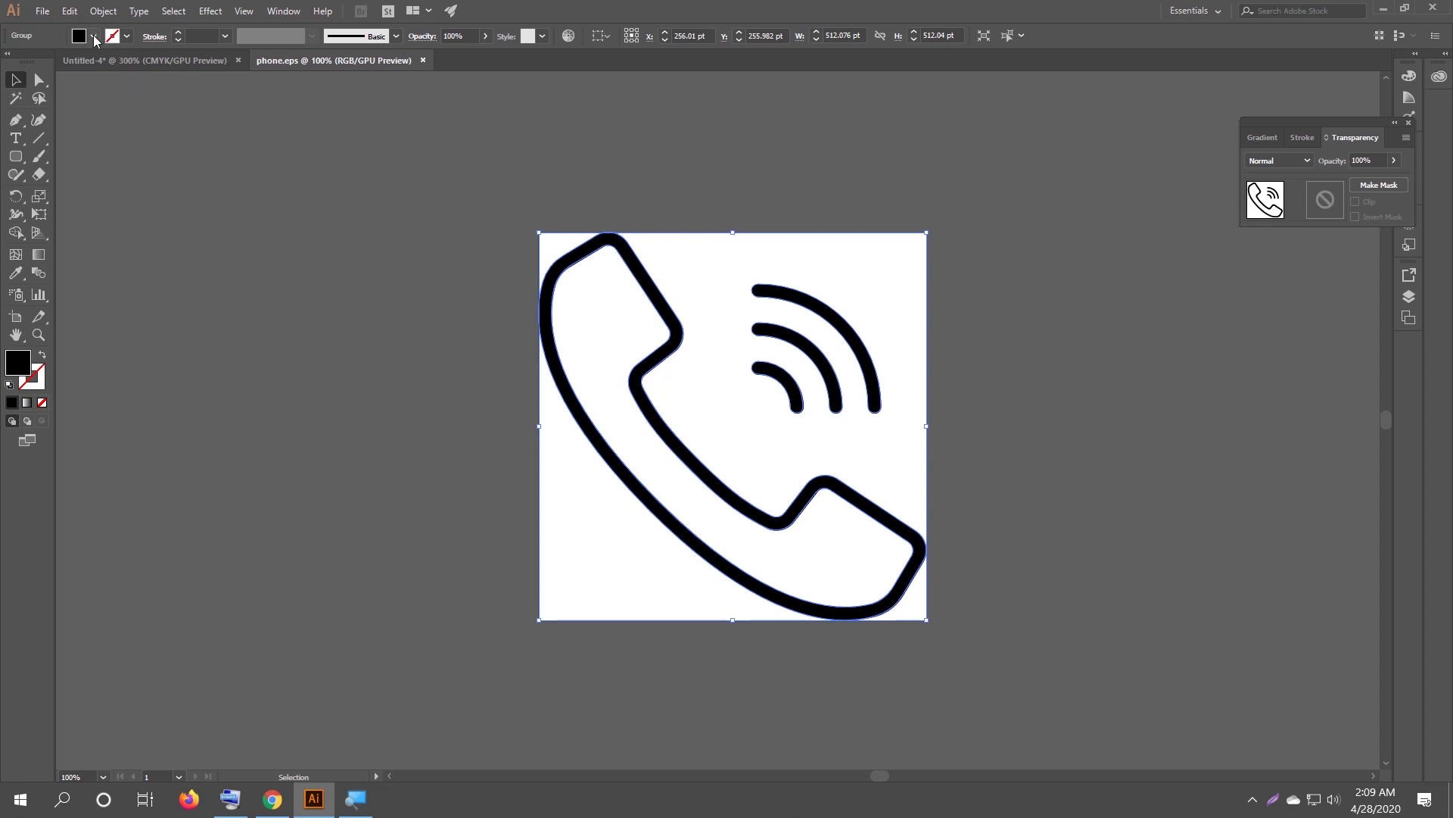
Drag the phone group into the card document and scale it down to about 1.5 inches.
{"action": "left_click_drag", "start_coordinate": [663, 363], "coordinate": [340, 337]}
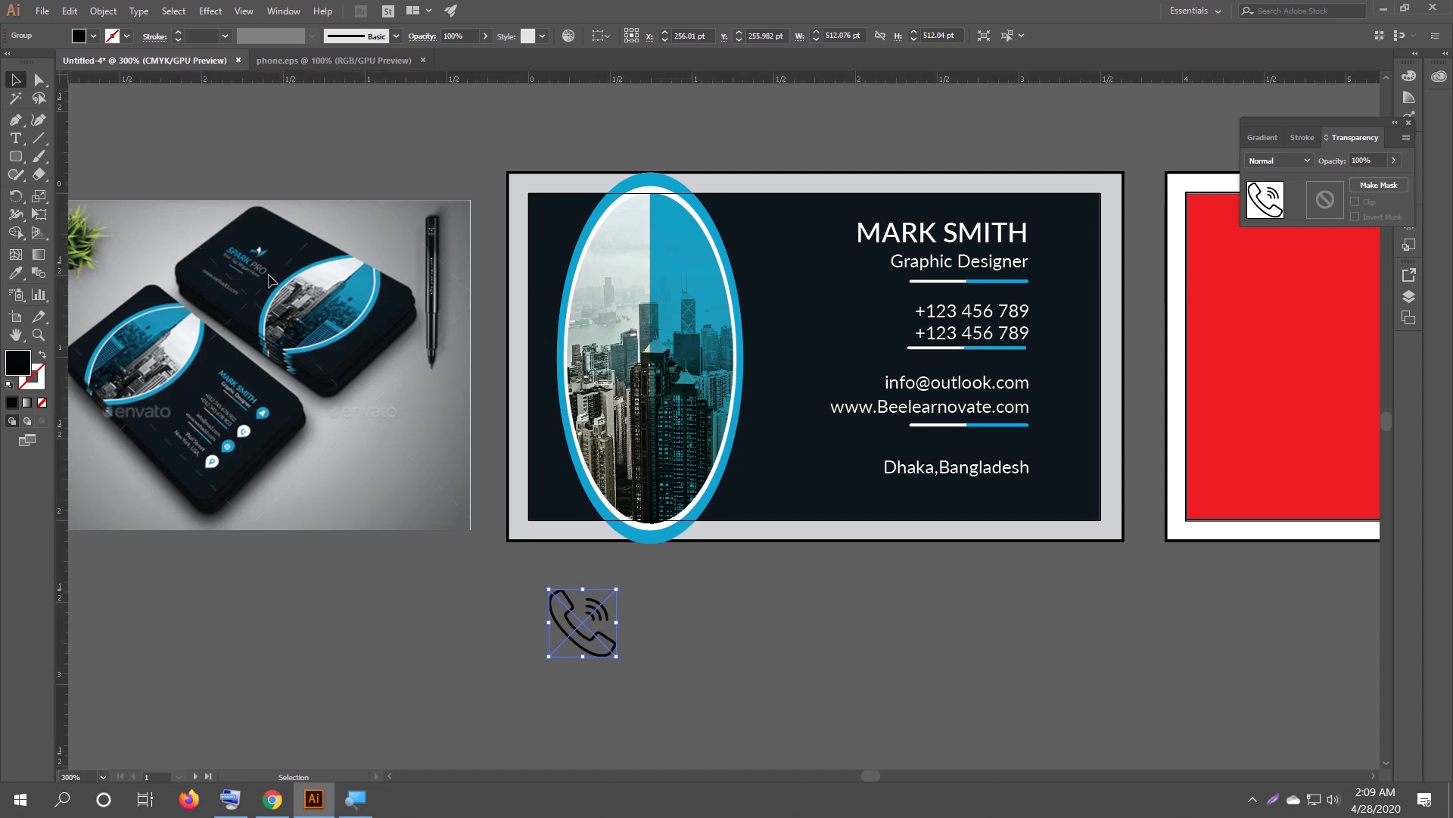
{"action": "left_click_drag", "start_coordinate": [268, 280], "coordinate": [271, 282]}
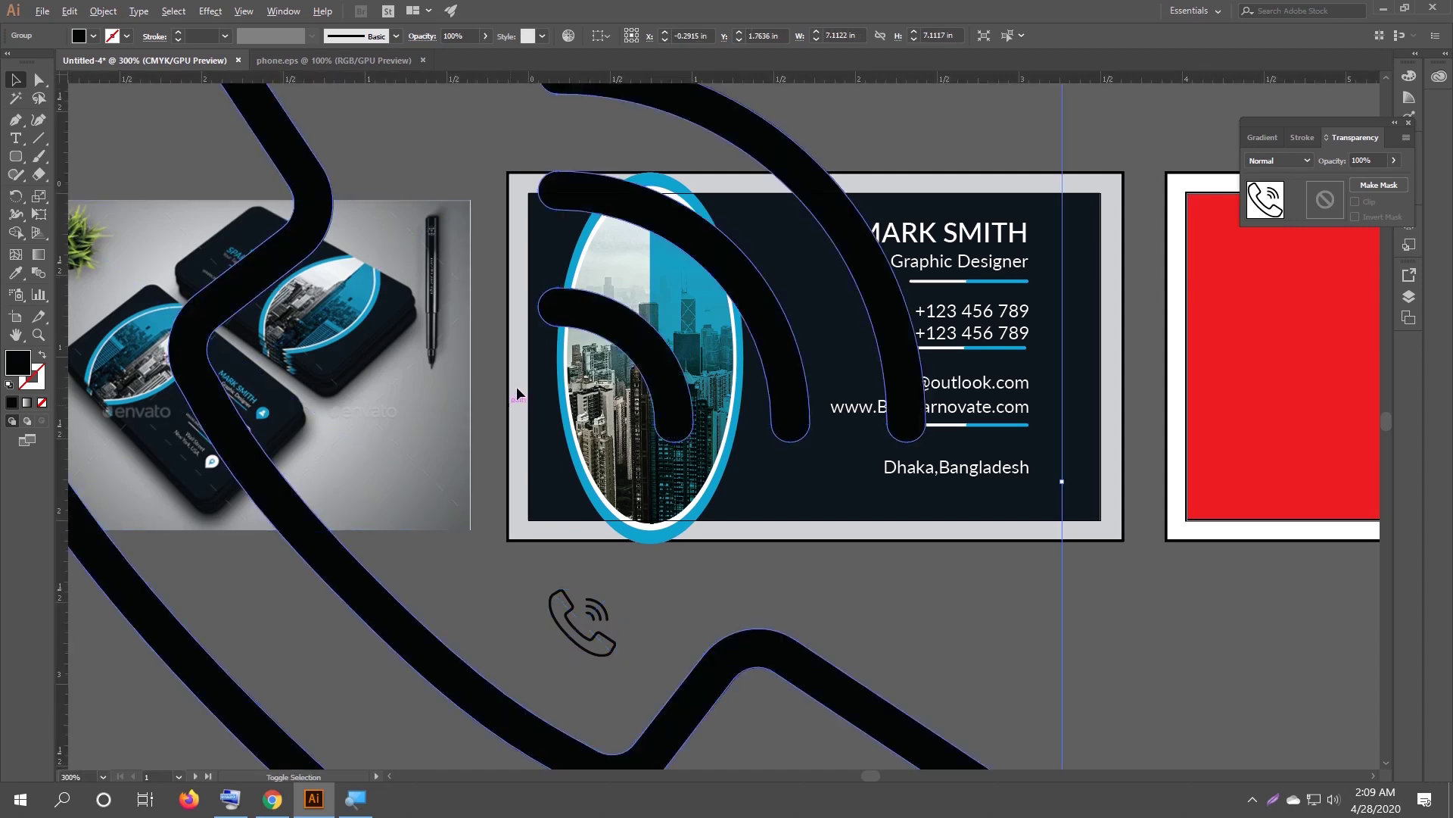
{"action": "scroll", "coordinate": [516, 386], "scroll_direction": "down", "scroll_amount": 5}
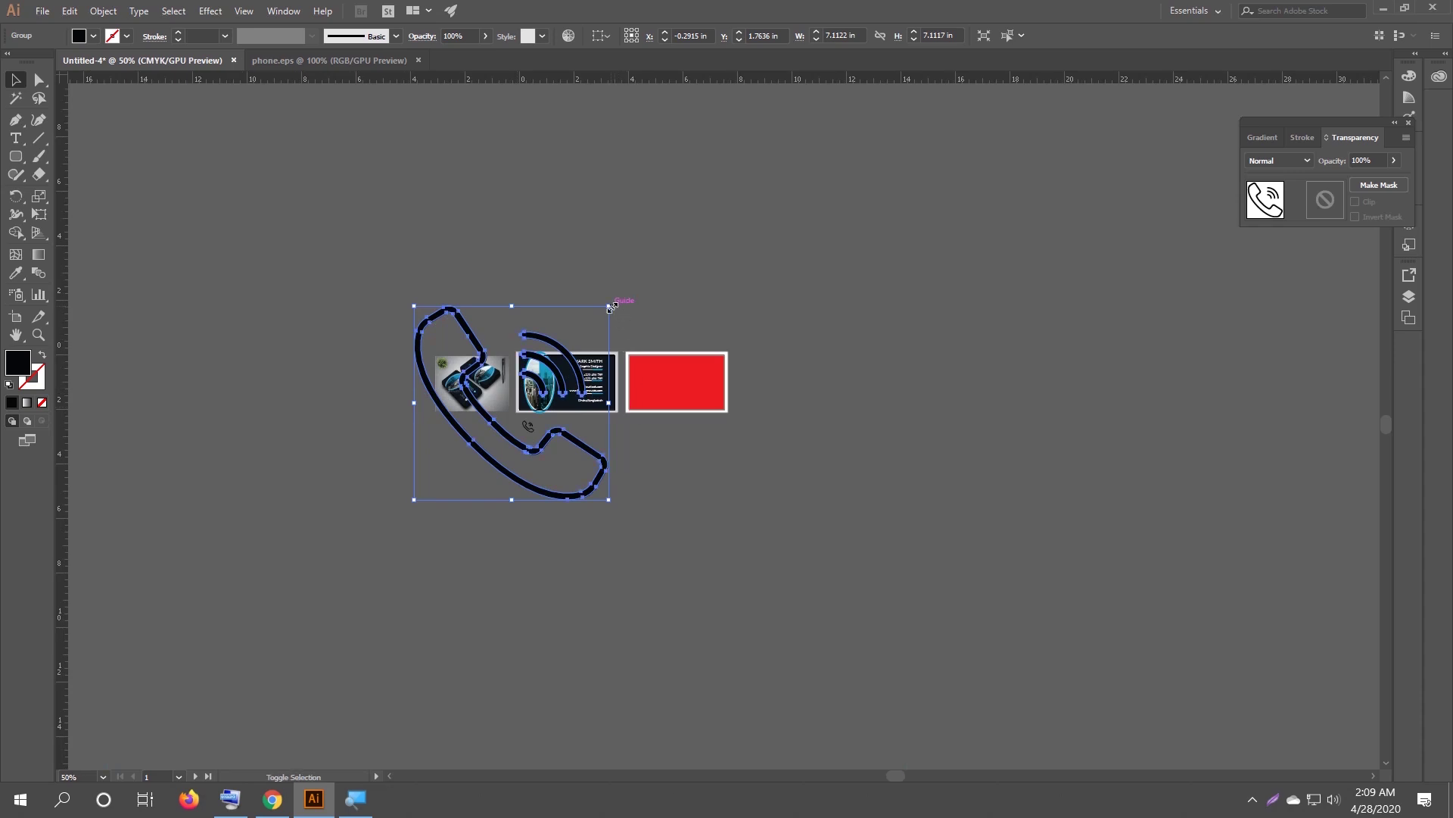
{"action": "left_click_drag", "start_coordinate": [610, 306], "coordinate": [551, 384]}
{"action": "scroll", "coordinate": [550, 384], "scroll_direction": "up", "scroll_amount": 5}
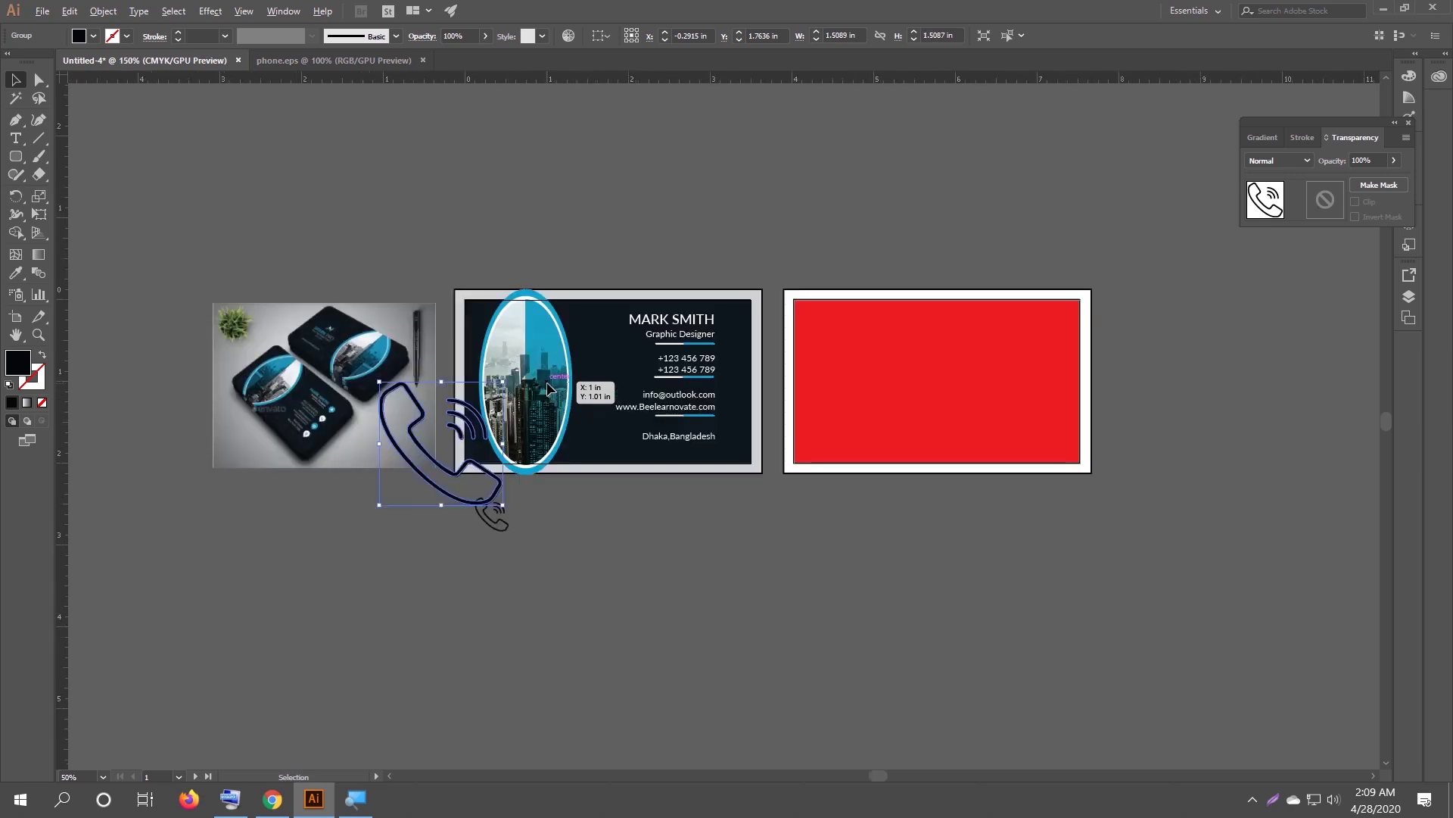
Fill the copied phone icon green from the Fill swatches.
{"action": "left_click", "coordinate": [93, 35]}
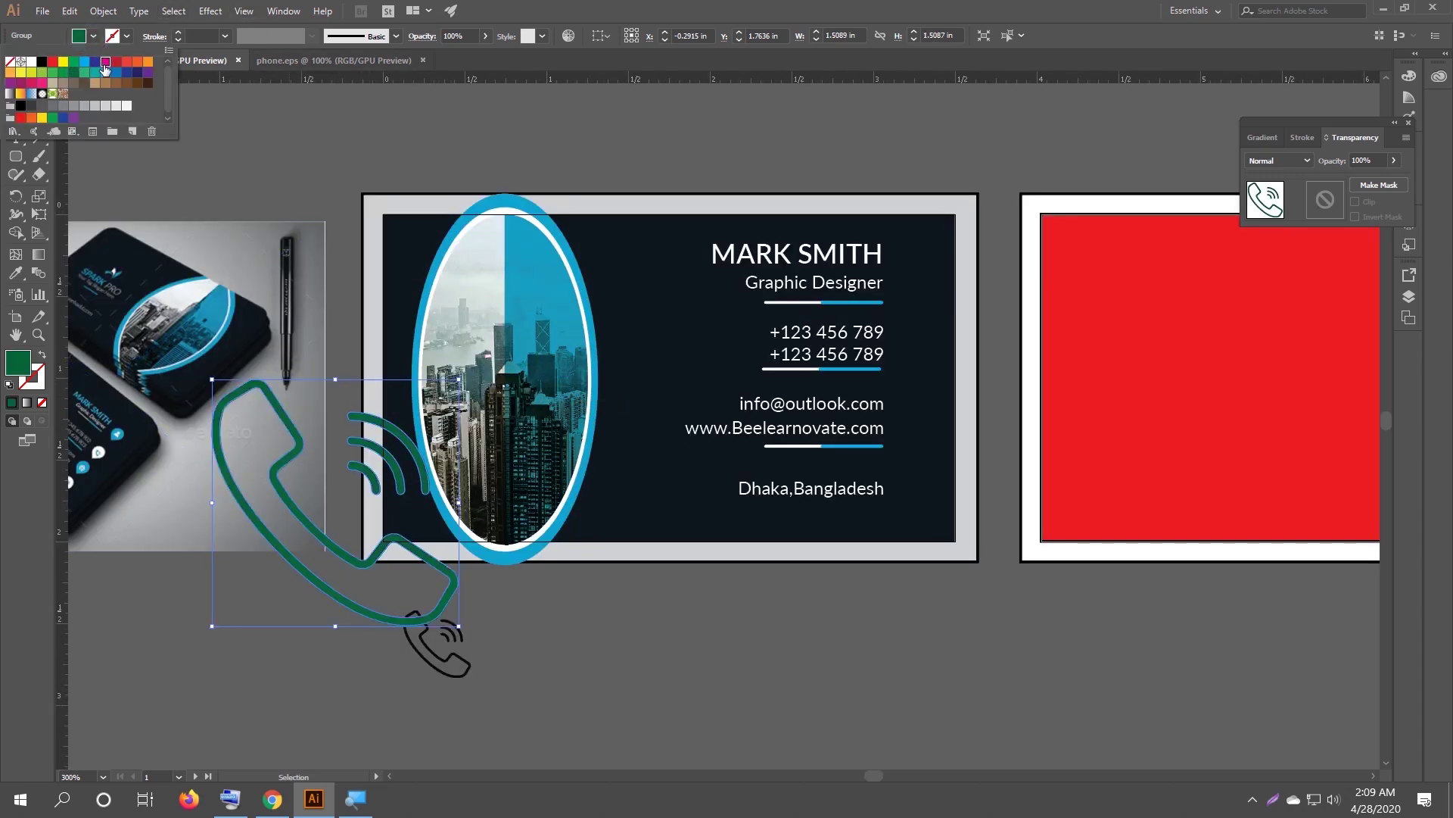
{"action": "left_click", "coordinate": [63, 73]}
{"action": "left_click", "coordinate": [561, 691]}
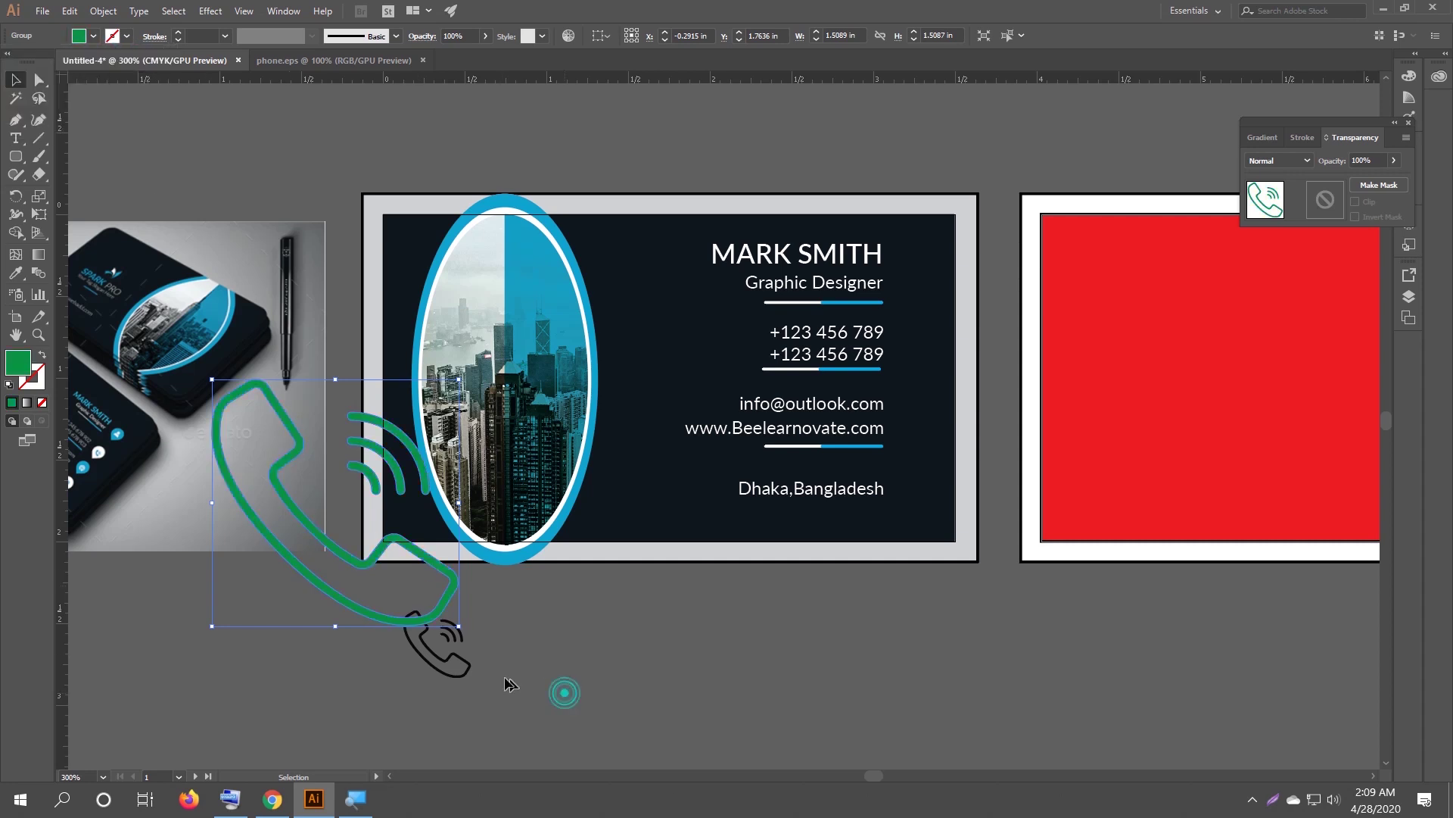
{"action": "left_click", "coordinate": [439, 653]}
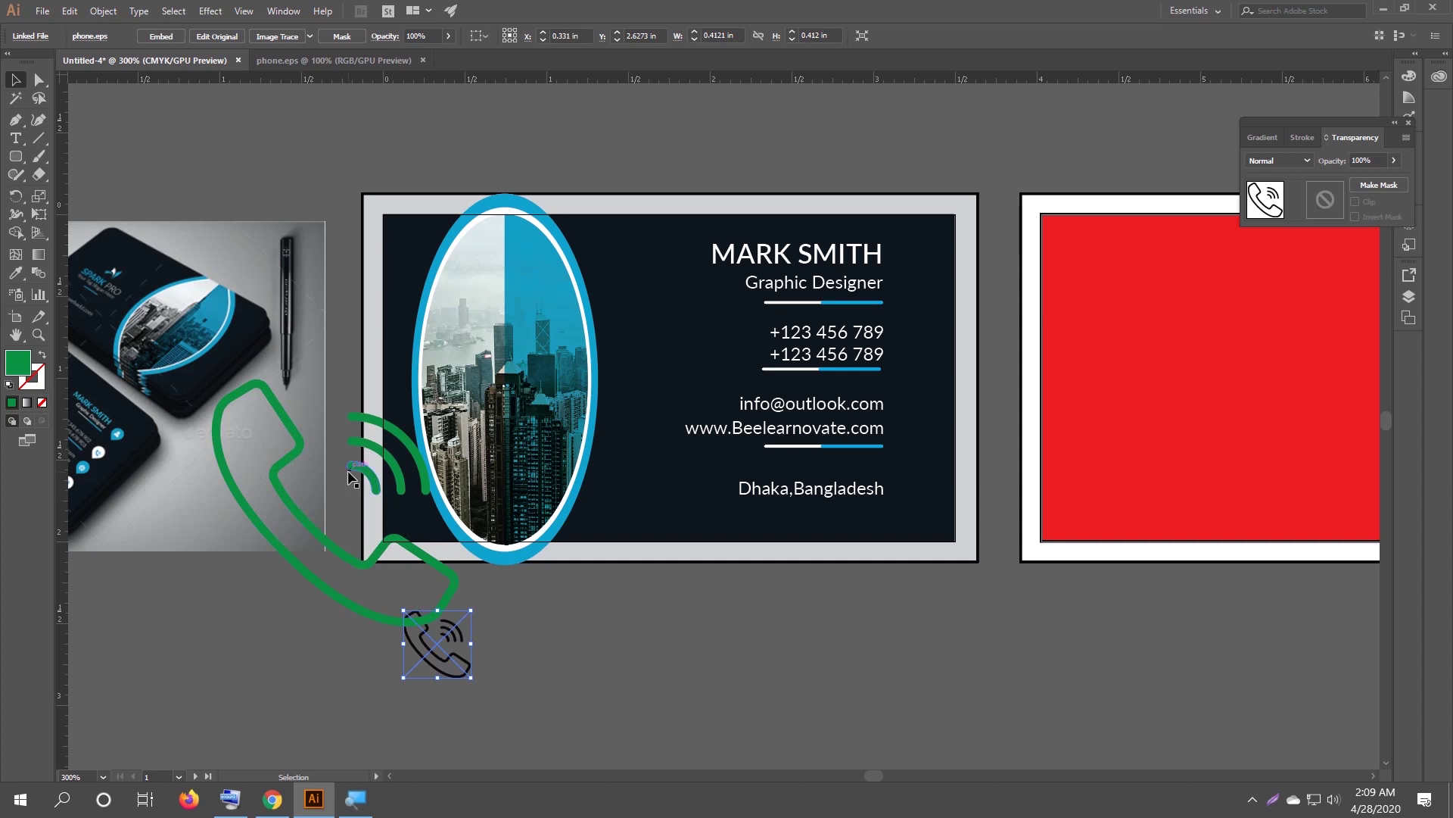
{"action": "left_click", "coordinate": [38, 13]}
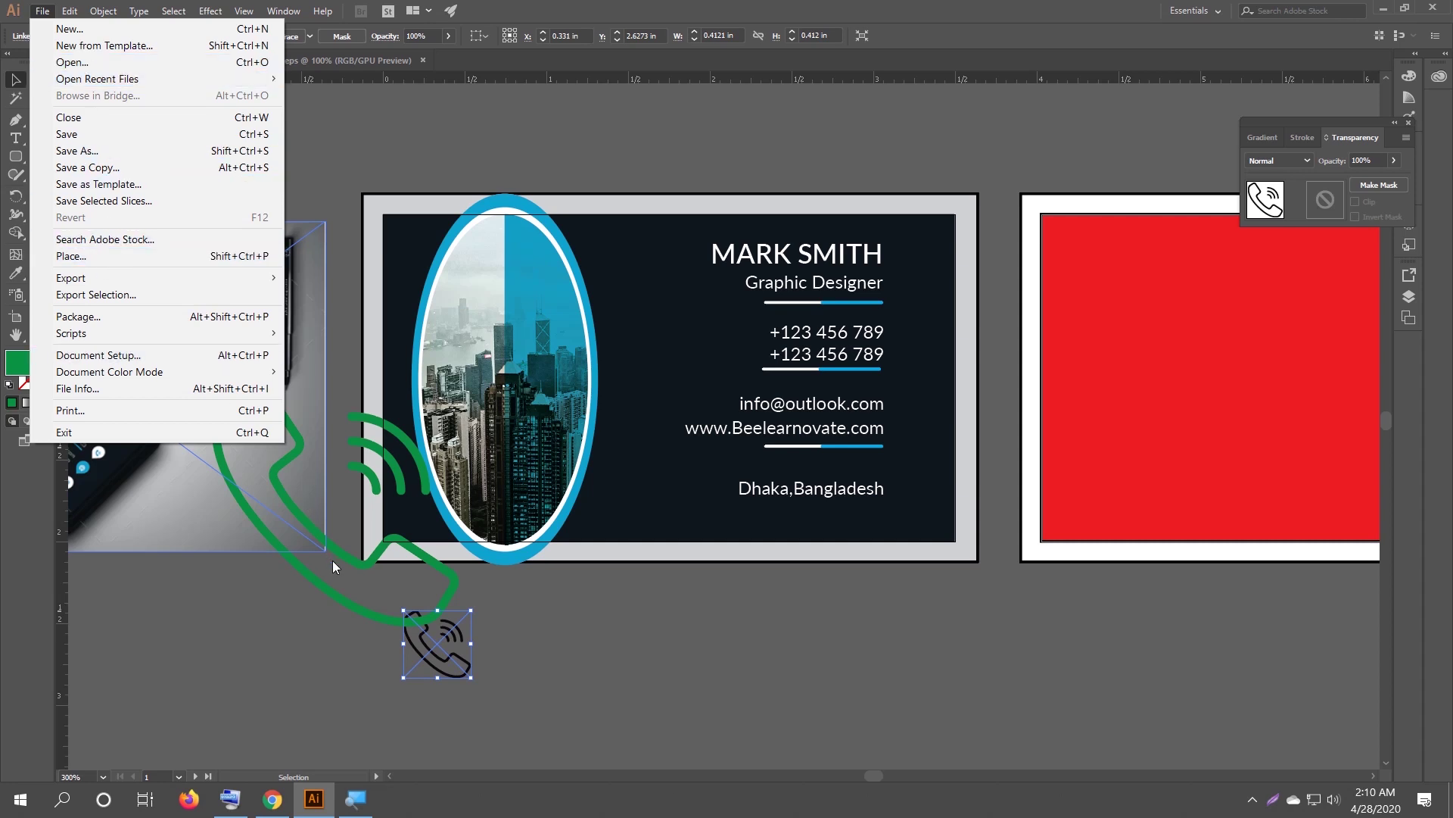
Dismiss the File menu unused and deselect everything on the canvas.
{"action": "left_click", "coordinate": [494, 654]}
{"action": "left_click", "coordinate": [498, 613]}
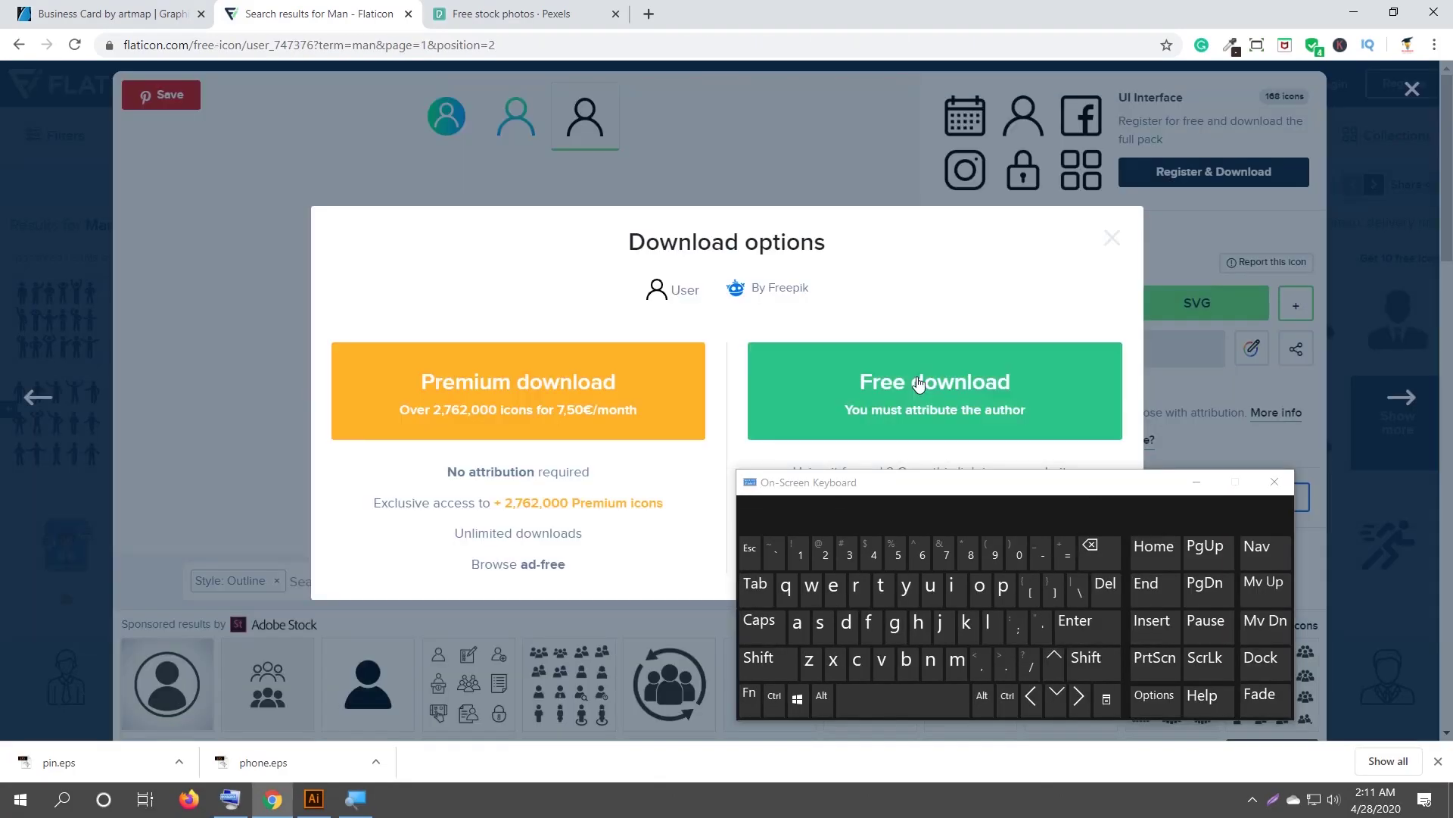
Download a person icon from Flaticon's 'man' results as user.eps.
{"action": "left_click", "coordinate": [921, 379]}
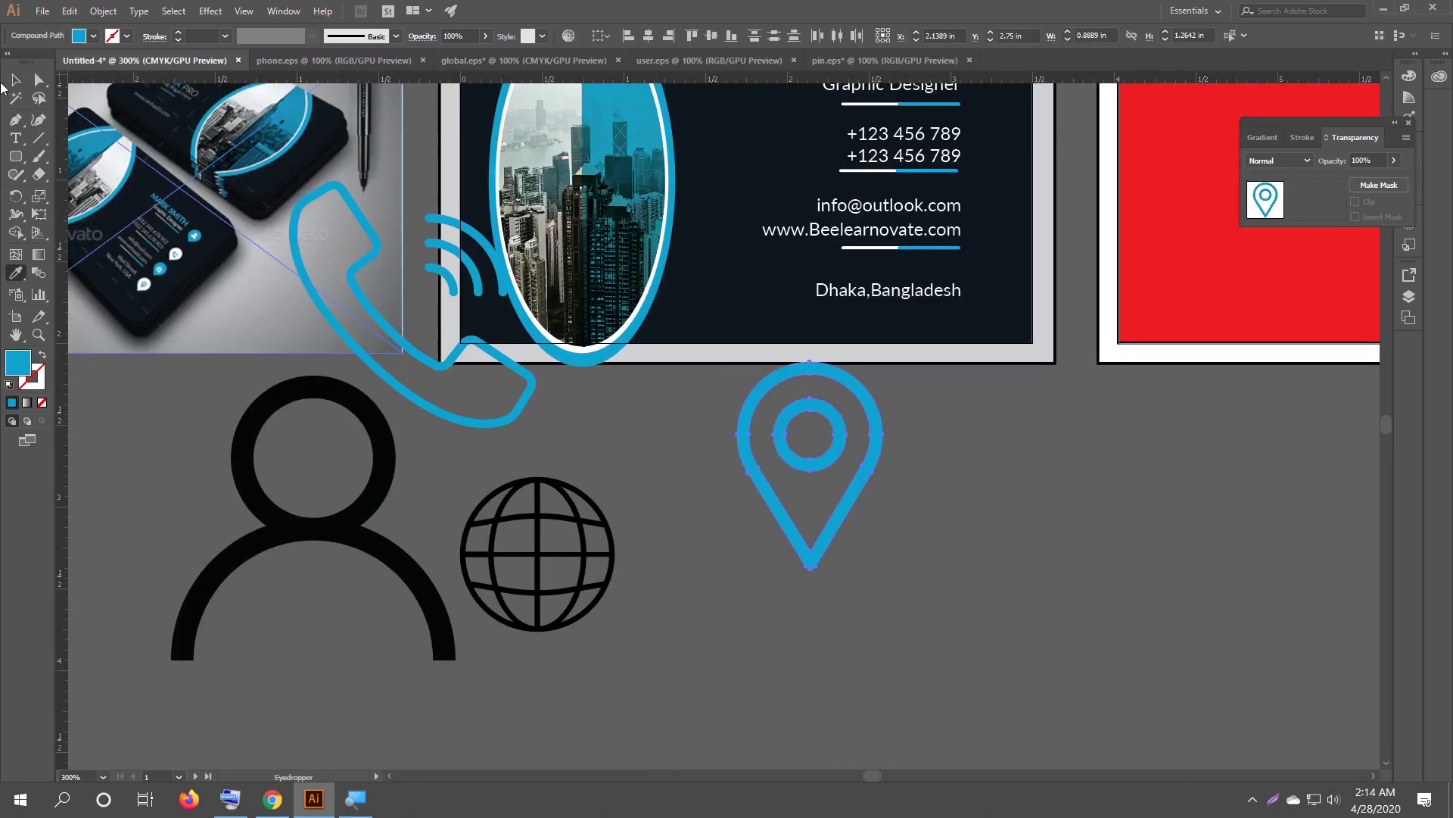
Scale the phone icon down to icon size with a corner handle.
{"action": "left_click", "coordinate": [687, 441]}
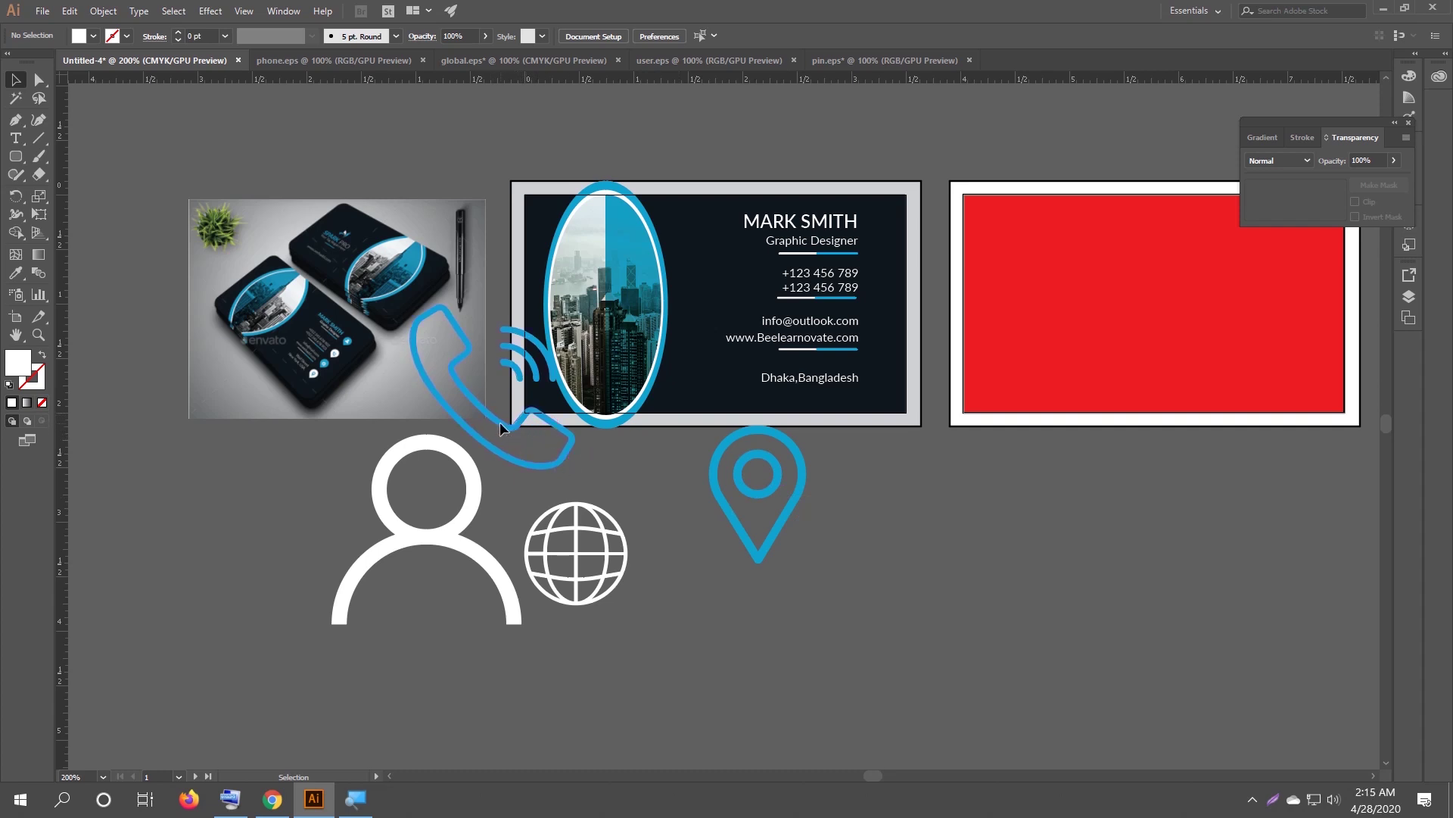
{"action": "left_click", "coordinate": [500, 421]}
{"action": "left_click_drag", "start_coordinate": [574, 468], "coordinate": [516, 411]}
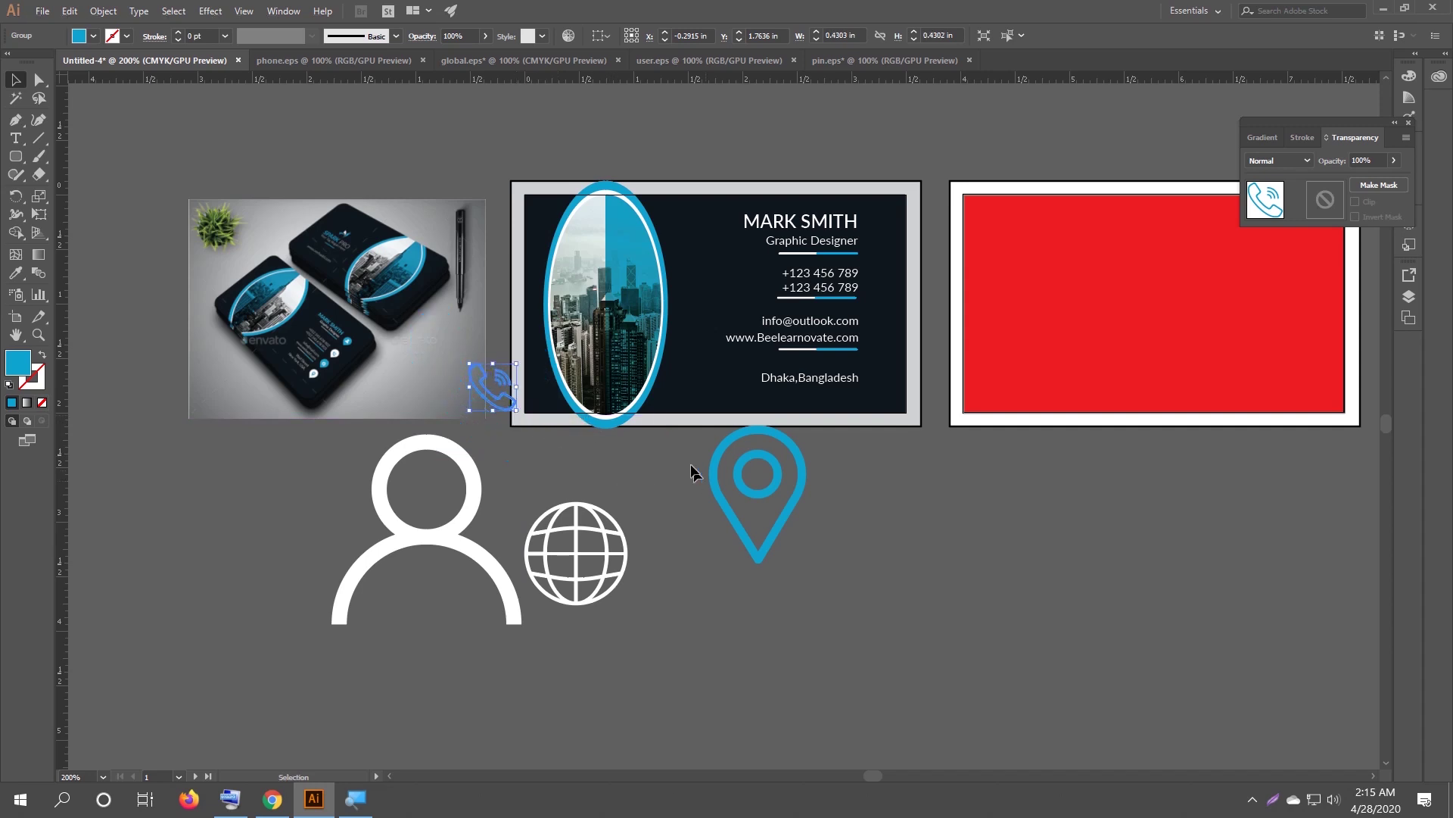
{"action": "left_click", "coordinate": [806, 564]}
Shrink the pin, globe and person icons down from their pasted sizes.
{"action": "left_click_drag", "start_coordinate": [808, 561], "coordinate": [779, 525]}
{"action": "left_click_drag", "start_coordinate": [546, 503], "coordinate": [597, 574]}
{"action": "left_click_drag", "start_coordinate": [449, 613], "coordinate": [464, 576]}
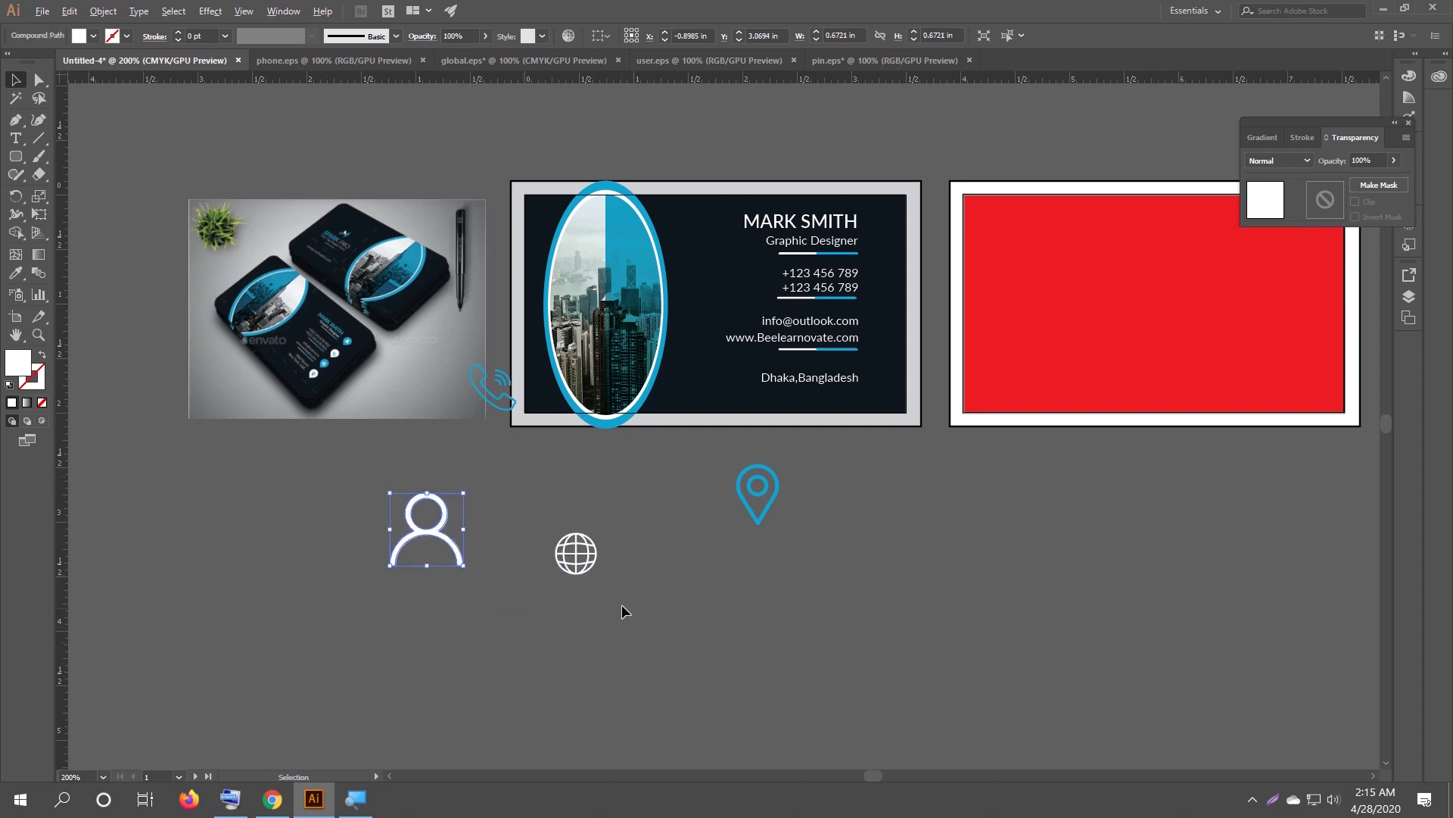
{"action": "scroll", "coordinate": [621, 604], "scroll_direction": "up", "scroll_amount": 1}
{"action": "scroll", "coordinate": [640, 586], "scroll_direction": "up", "scroll_amount": 2}
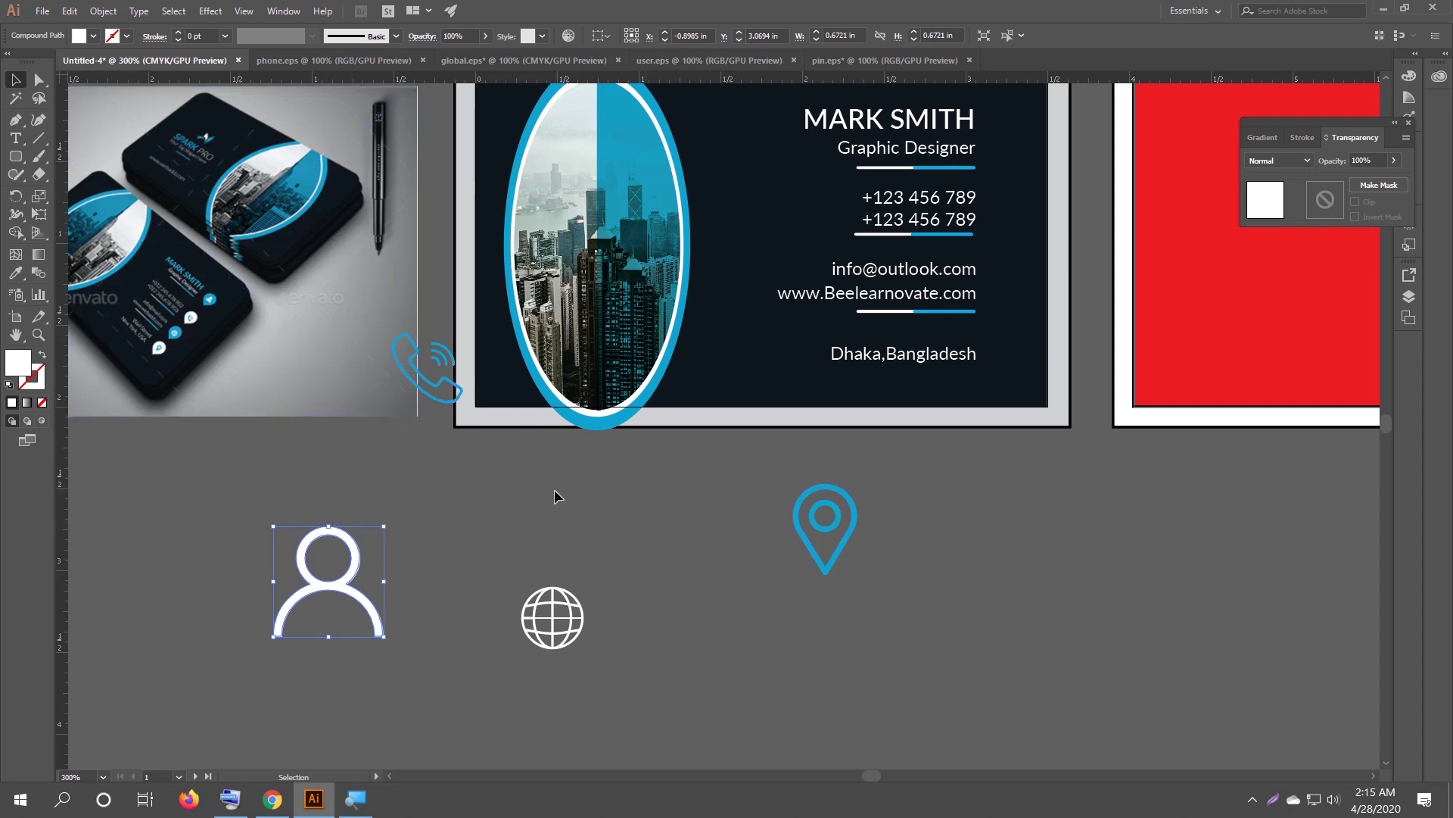
{"action": "left_click", "coordinate": [611, 510]}
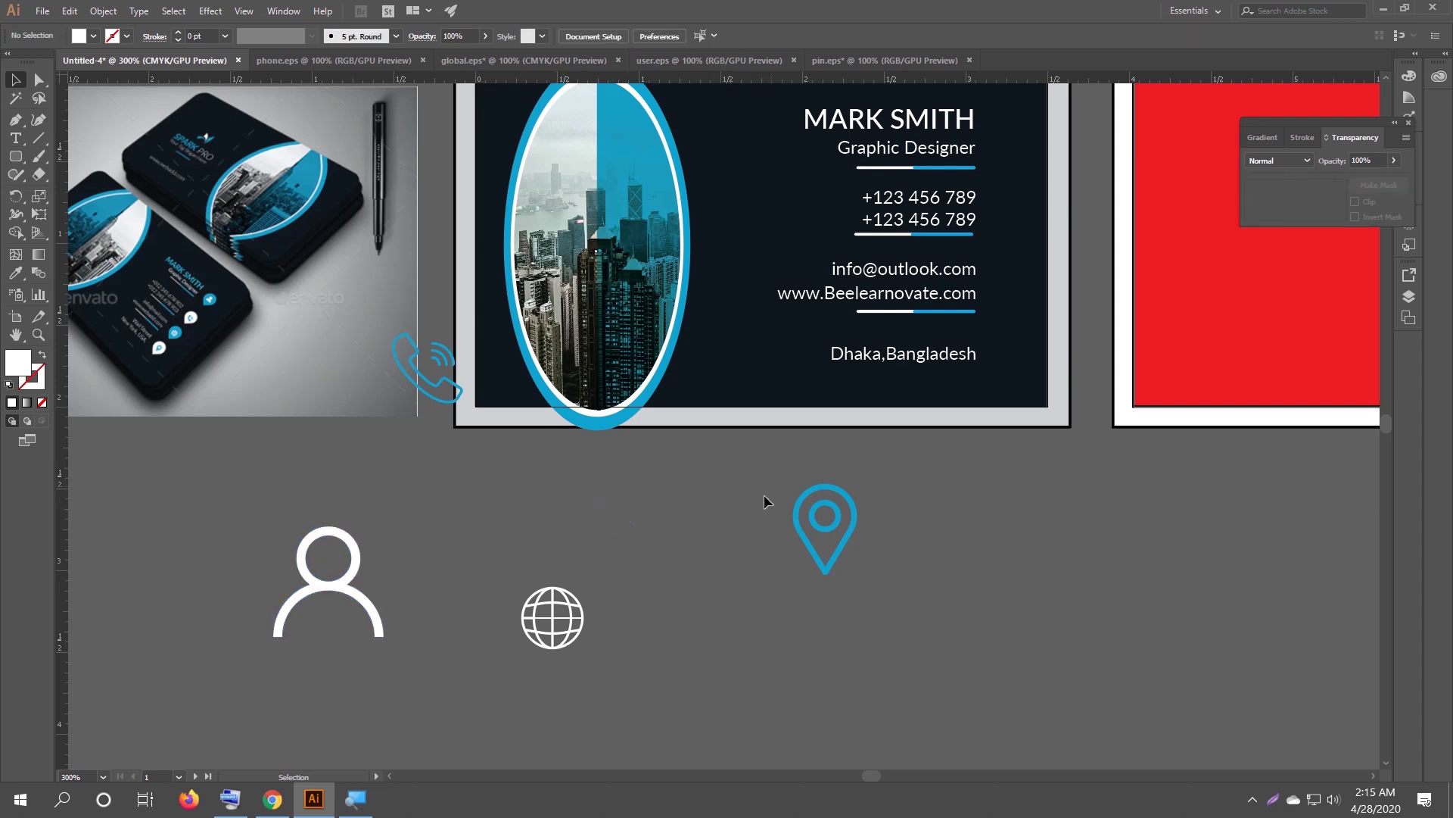
Shrink the pin further, move the phone beside it, and reduce the person icon to about 0.43 in.
{"action": "left_click", "coordinate": [854, 574]}
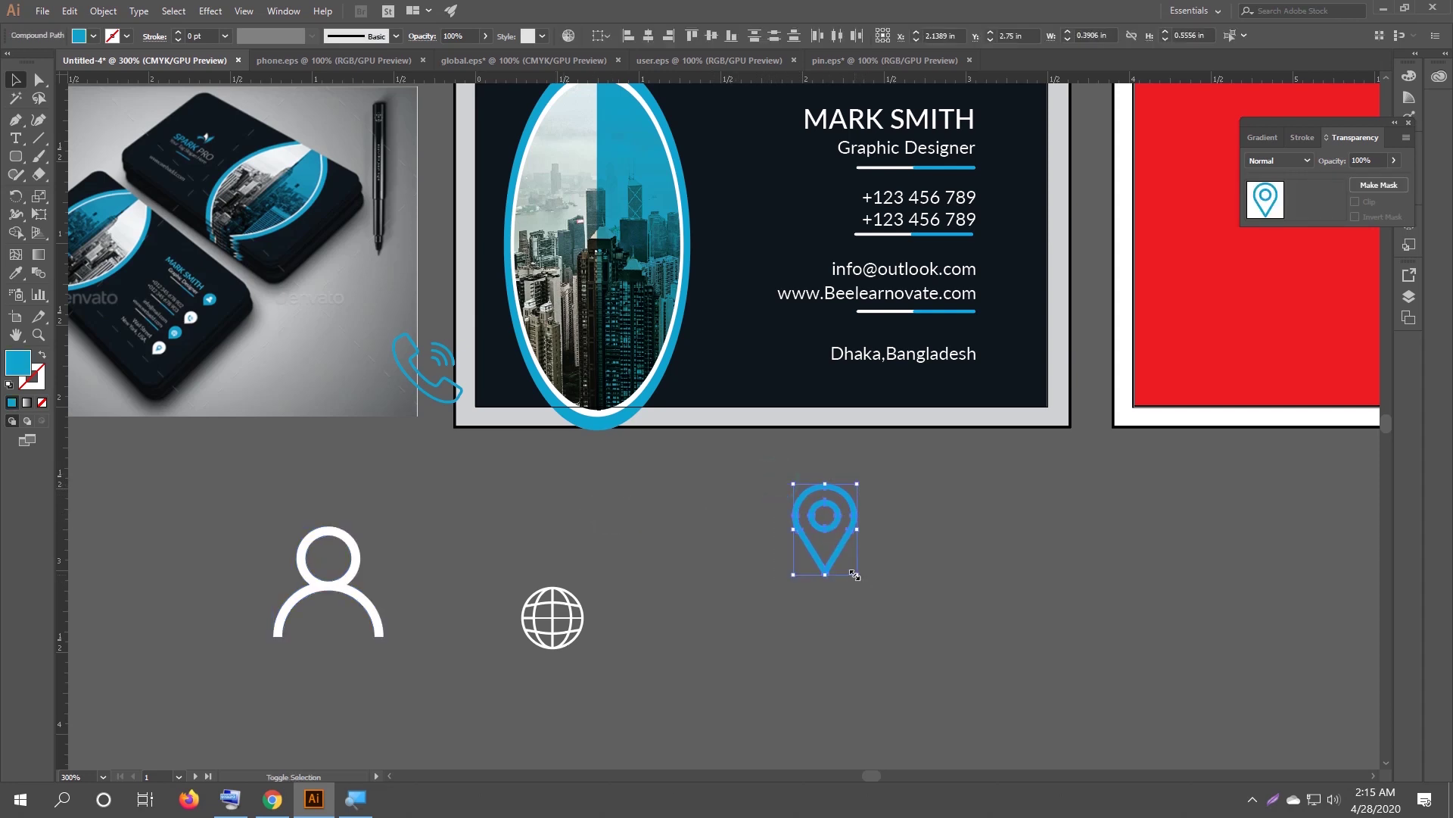
{"action": "left_click_drag", "start_coordinate": [848, 569], "coordinate": [840, 548]}
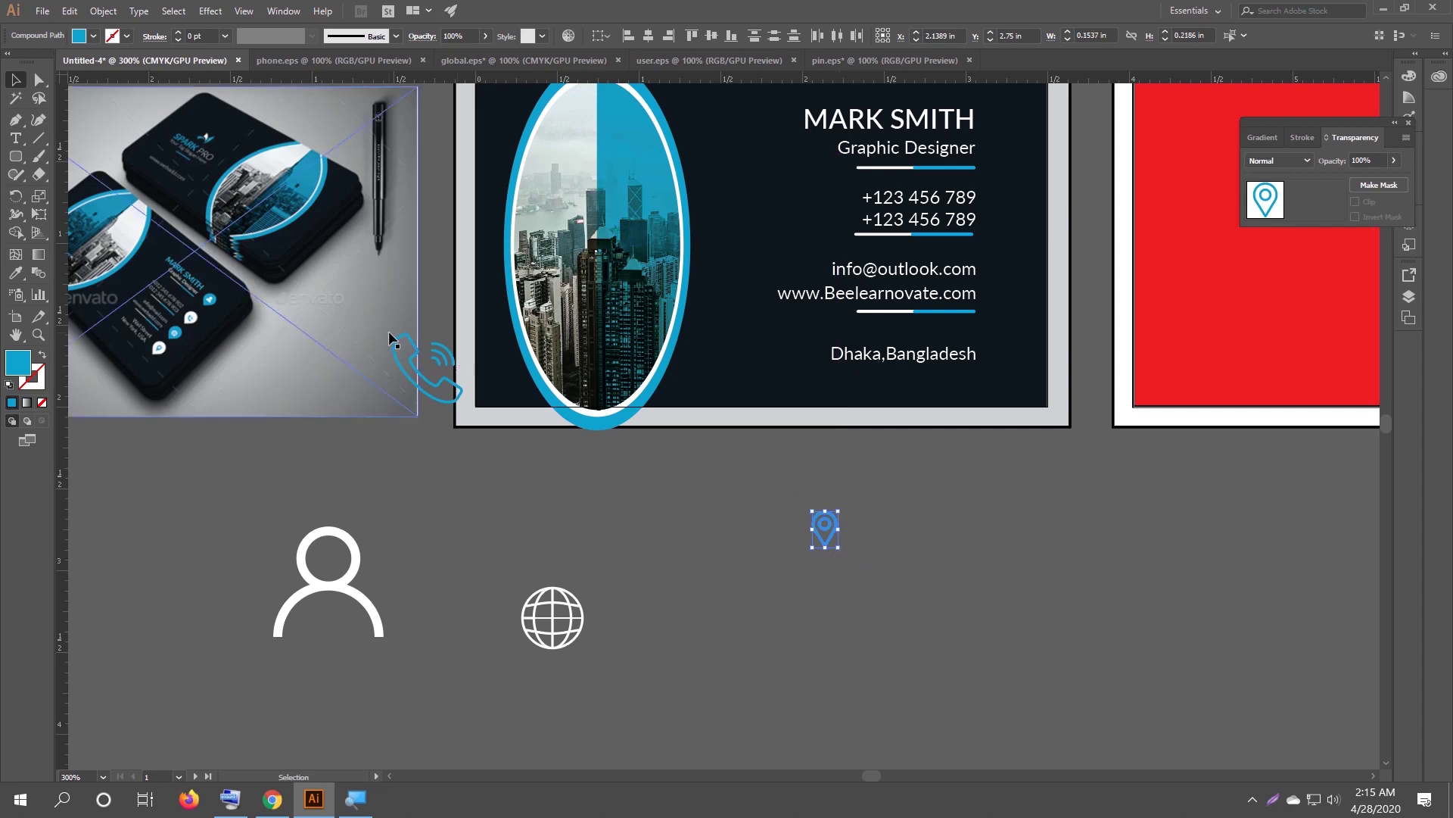
{"action": "left_click_drag", "start_coordinate": [443, 388], "coordinate": [694, 521]}
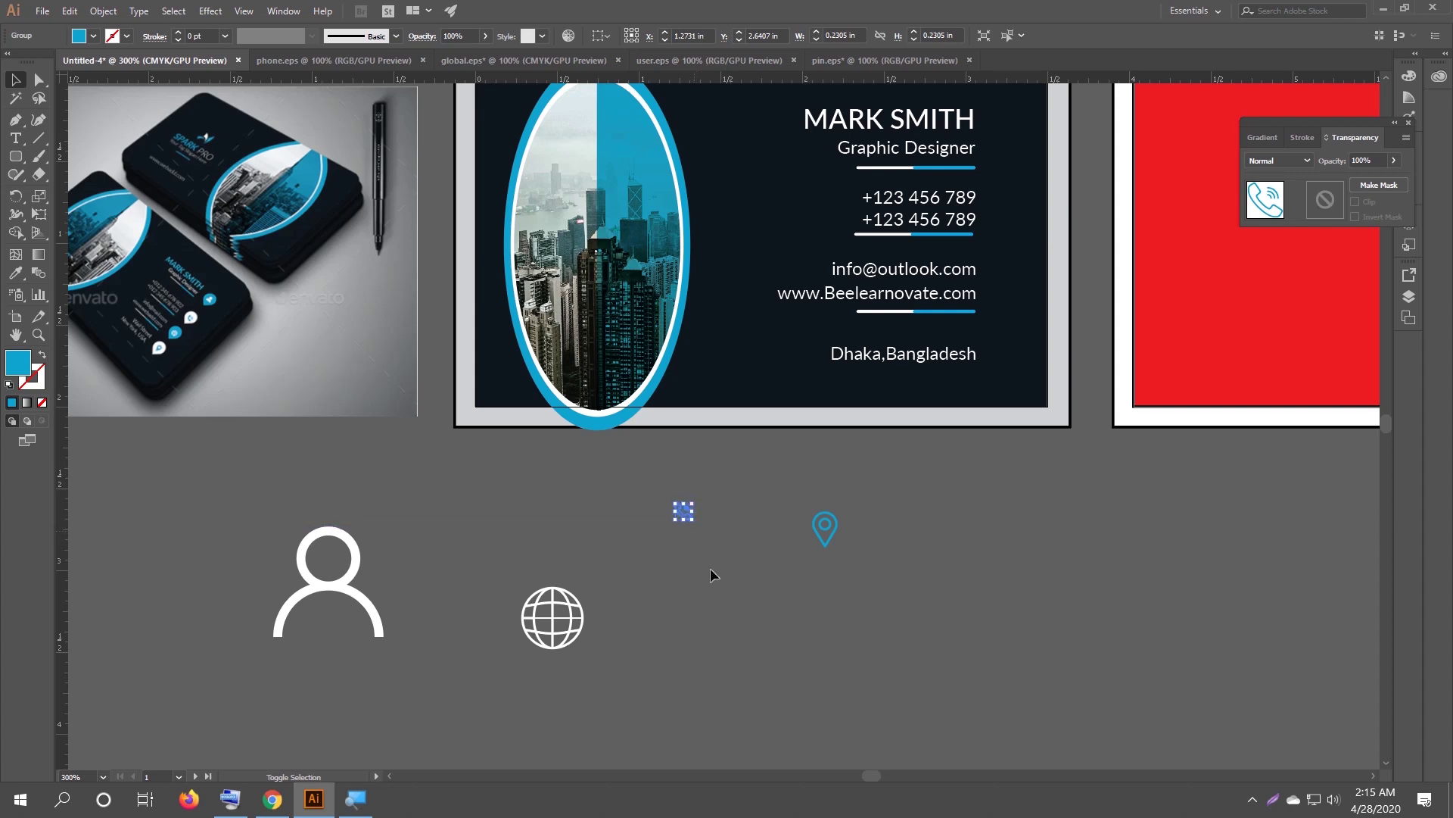
{"action": "scroll", "coordinate": [763, 558], "scroll_direction": "up", "scroll_amount": 1}
{"action": "left_click_drag", "start_coordinate": [801, 487], "coordinate": [856, 533]}
{"action": "left_click_drag", "start_coordinate": [409, 584], "coordinate": [469, 623]}
{"action": "left_click", "coordinate": [243, 645]}
{"action": "left_click_drag", "start_coordinate": [258, 662], "coordinate": [144, 548]}
{"action": "left_click", "coordinate": [274, 550]}
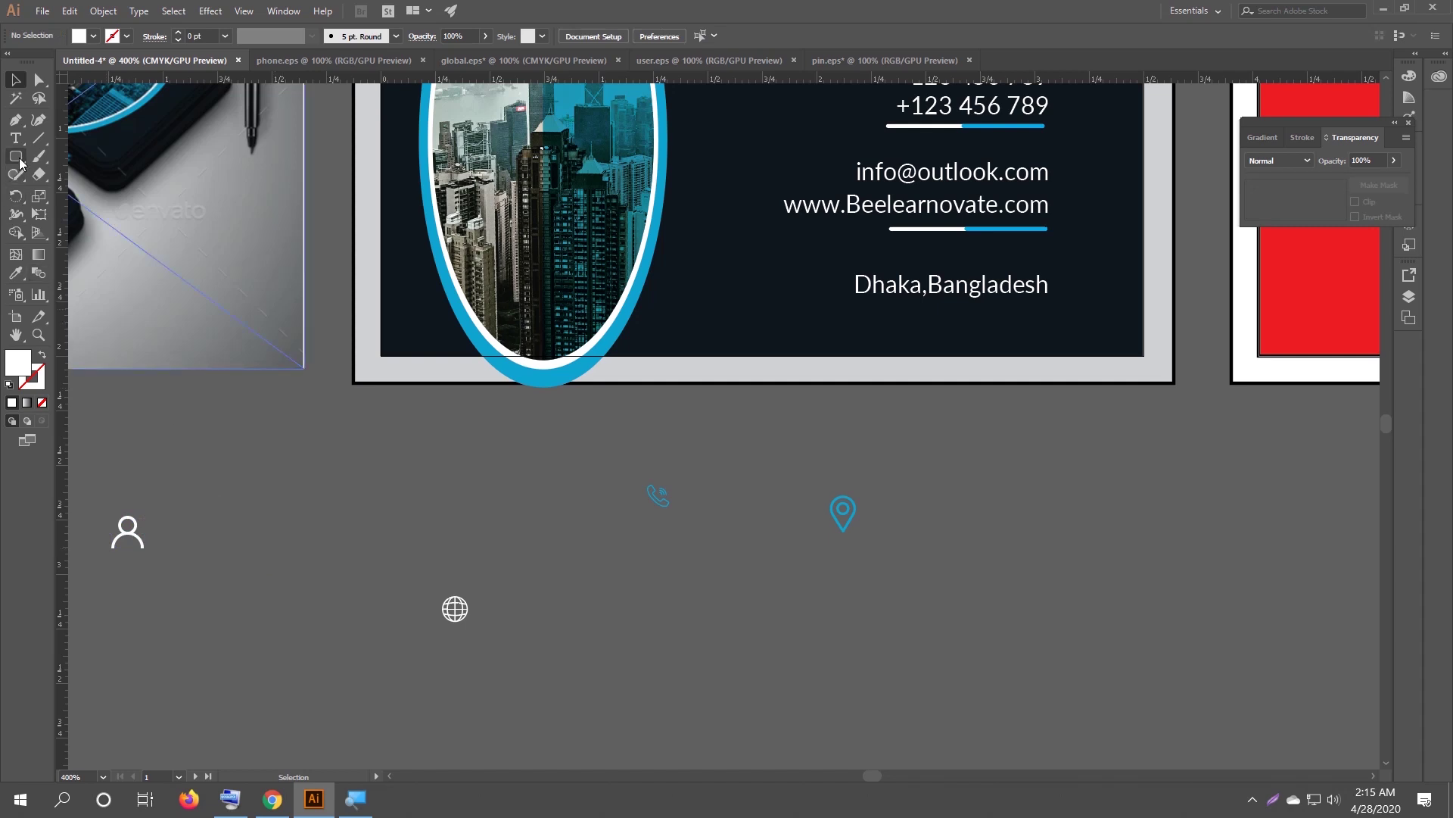
Draw a small white circle beside the phone icon with the Ellipse tool.
{"action": "left_click_drag", "start_coordinate": [21, 158], "coordinate": [91, 191]}
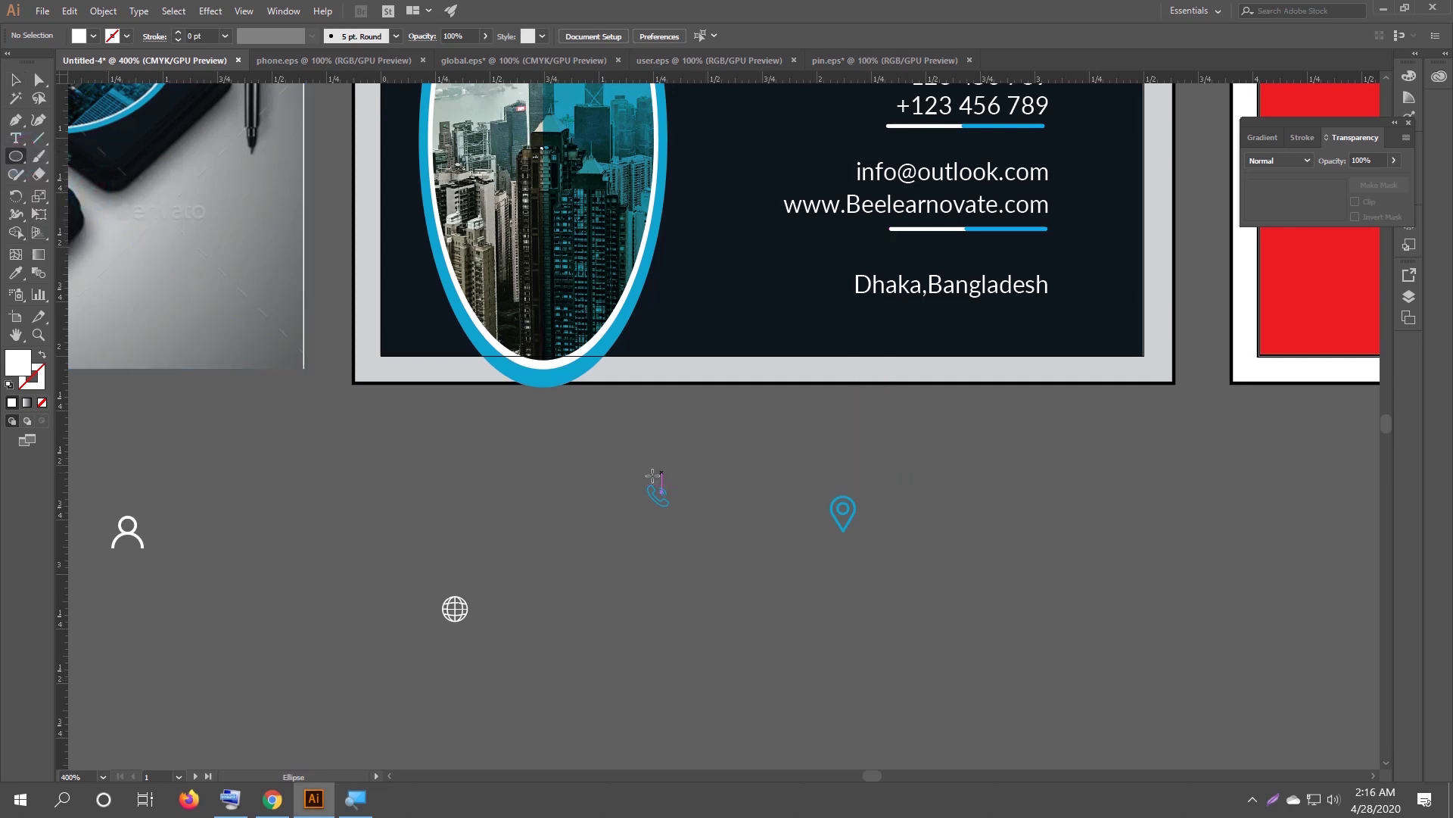
{"action": "left_click_drag", "start_coordinate": [718, 471], "coordinate": [746, 507]}
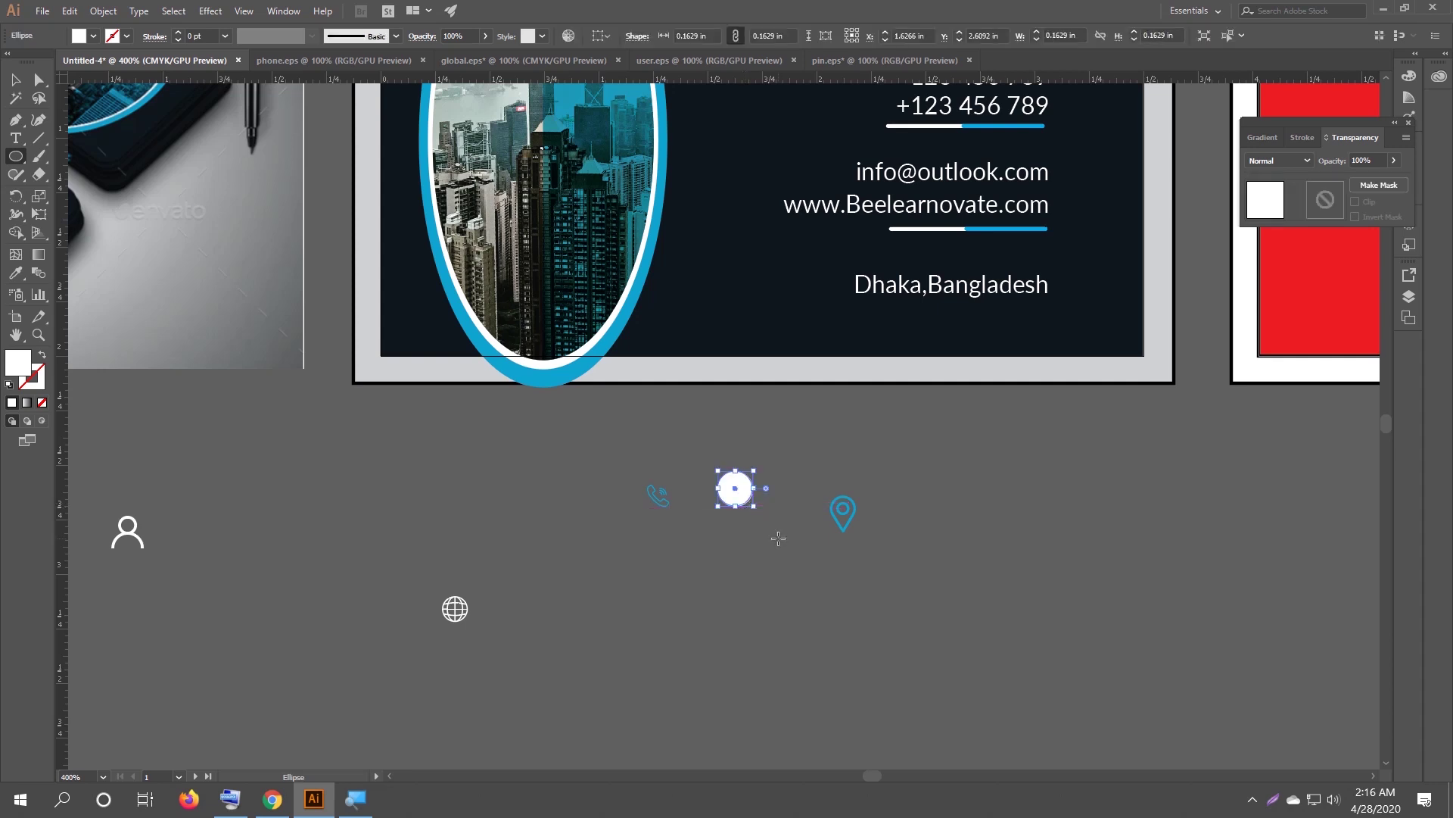
{"action": "left_click", "coordinate": [14, 83]}
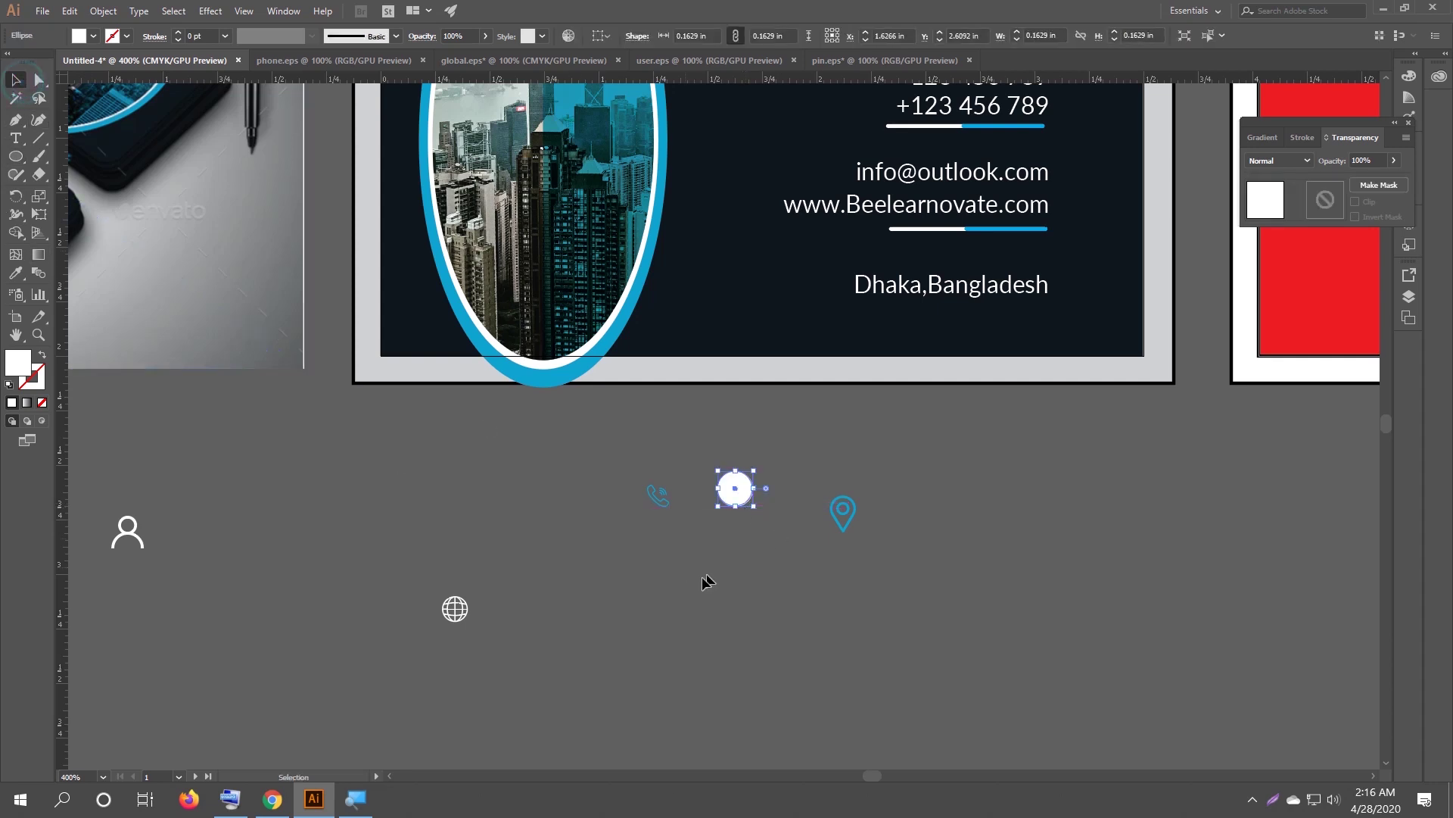
{"action": "left_click", "coordinate": [670, 547]}
Move the phone icon onto the white circle and bring it to the front.
{"action": "scroll", "coordinate": [683, 548], "scroll_direction": "up", "scroll_amount": 1}
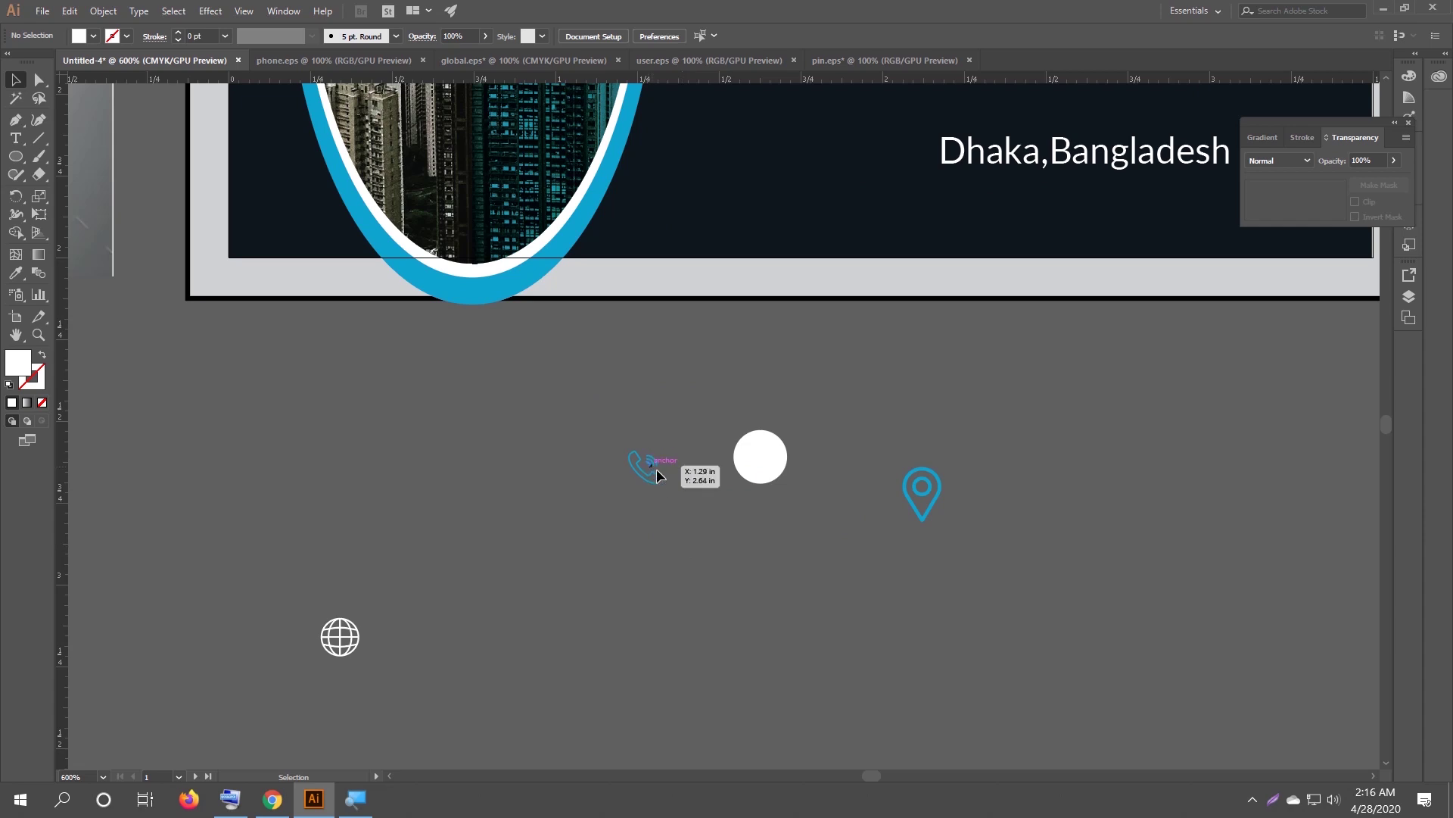
{"action": "left_click_drag", "start_coordinate": [657, 475], "coordinate": [770, 463]}
{"action": "right_click", "coordinate": [769, 464]}
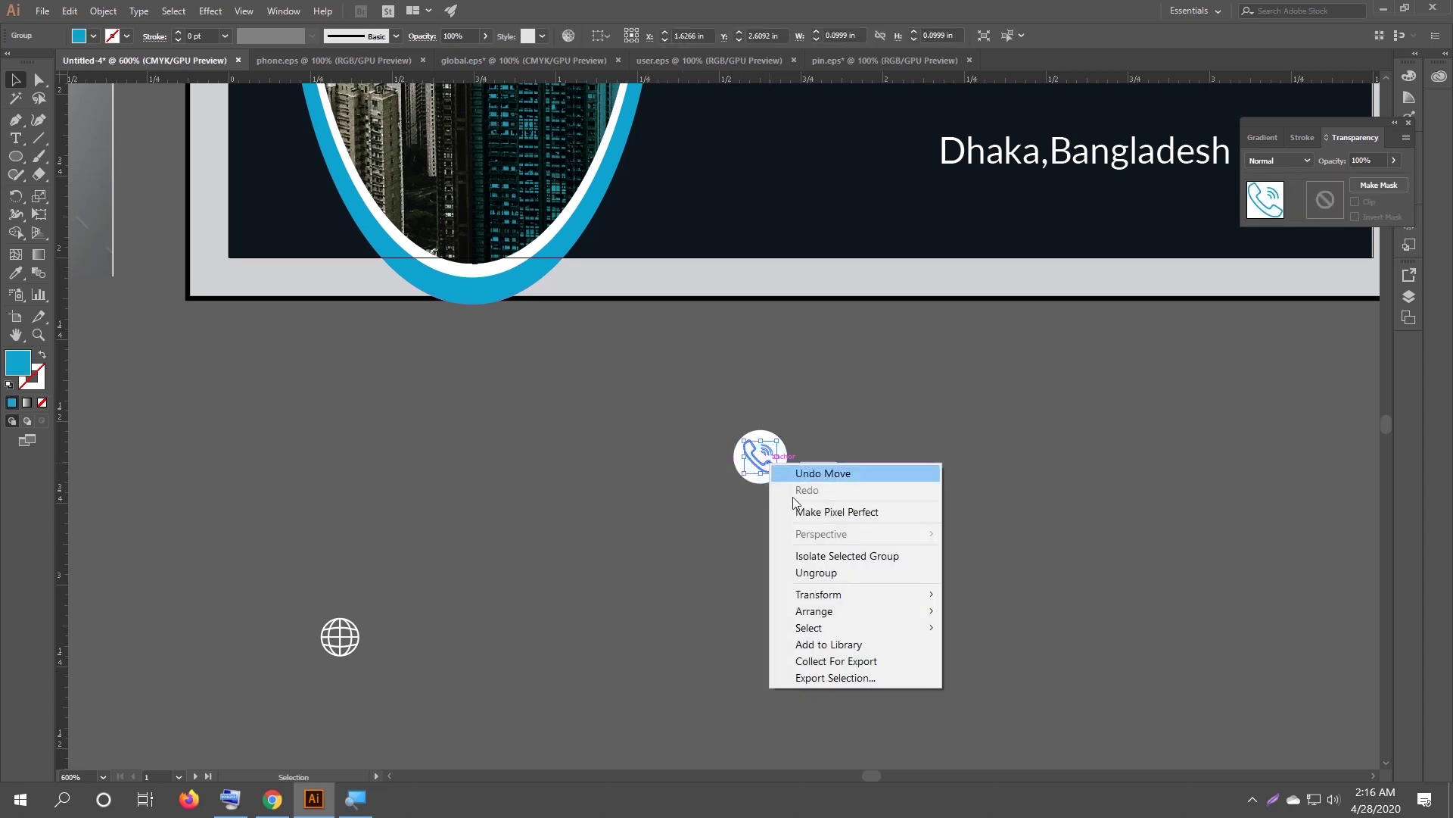
{"action": "mouse_move", "coordinate": [844, 612]}
{"action": "left_click", "coordinate": [982, 611]}
{"action": "left_click", "coordinate": [869, 624]}
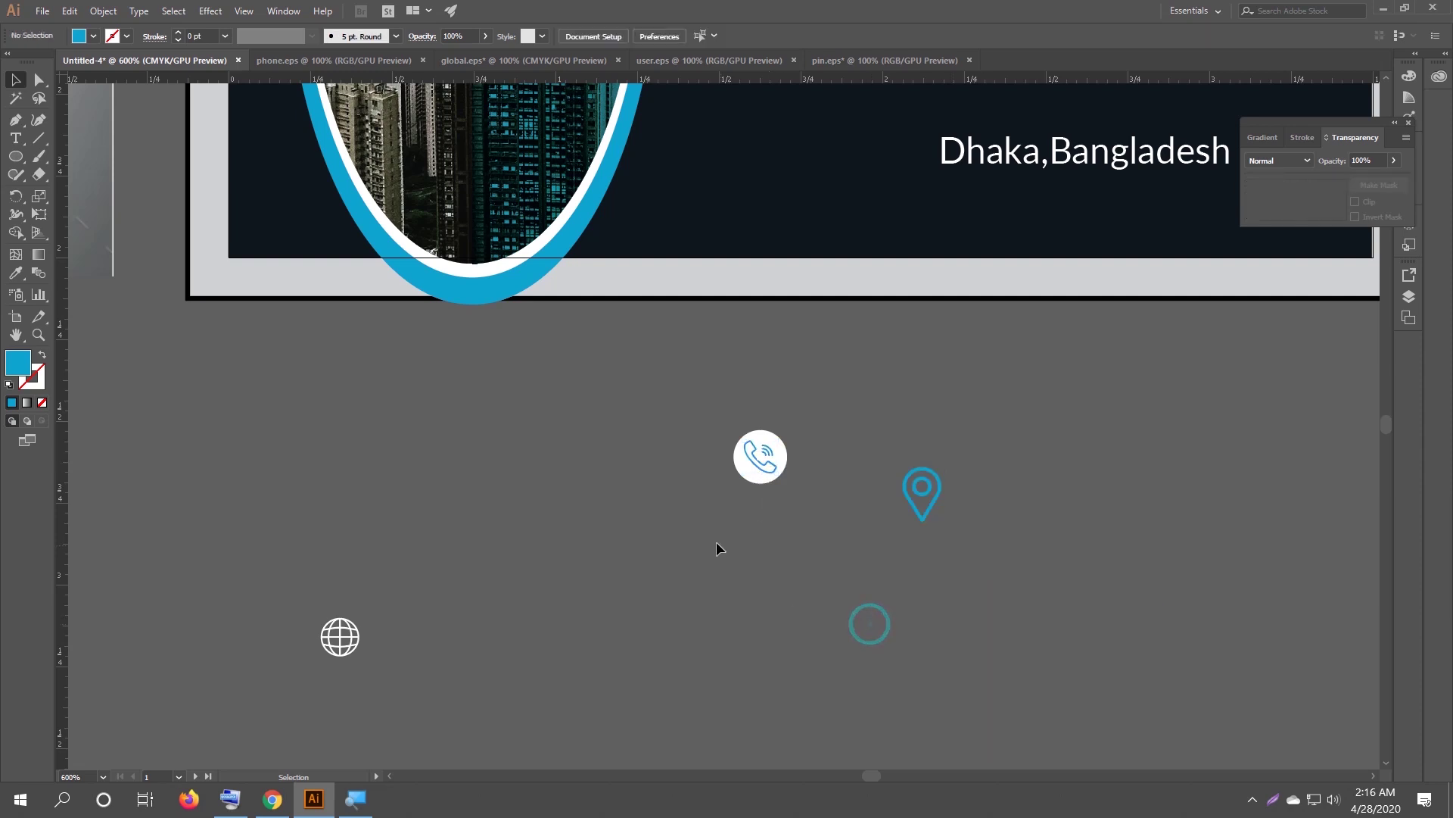
{"action": "scroll", "coordinate": [701, 492], "scroll_direction": "down", "scroll_amount": 1}
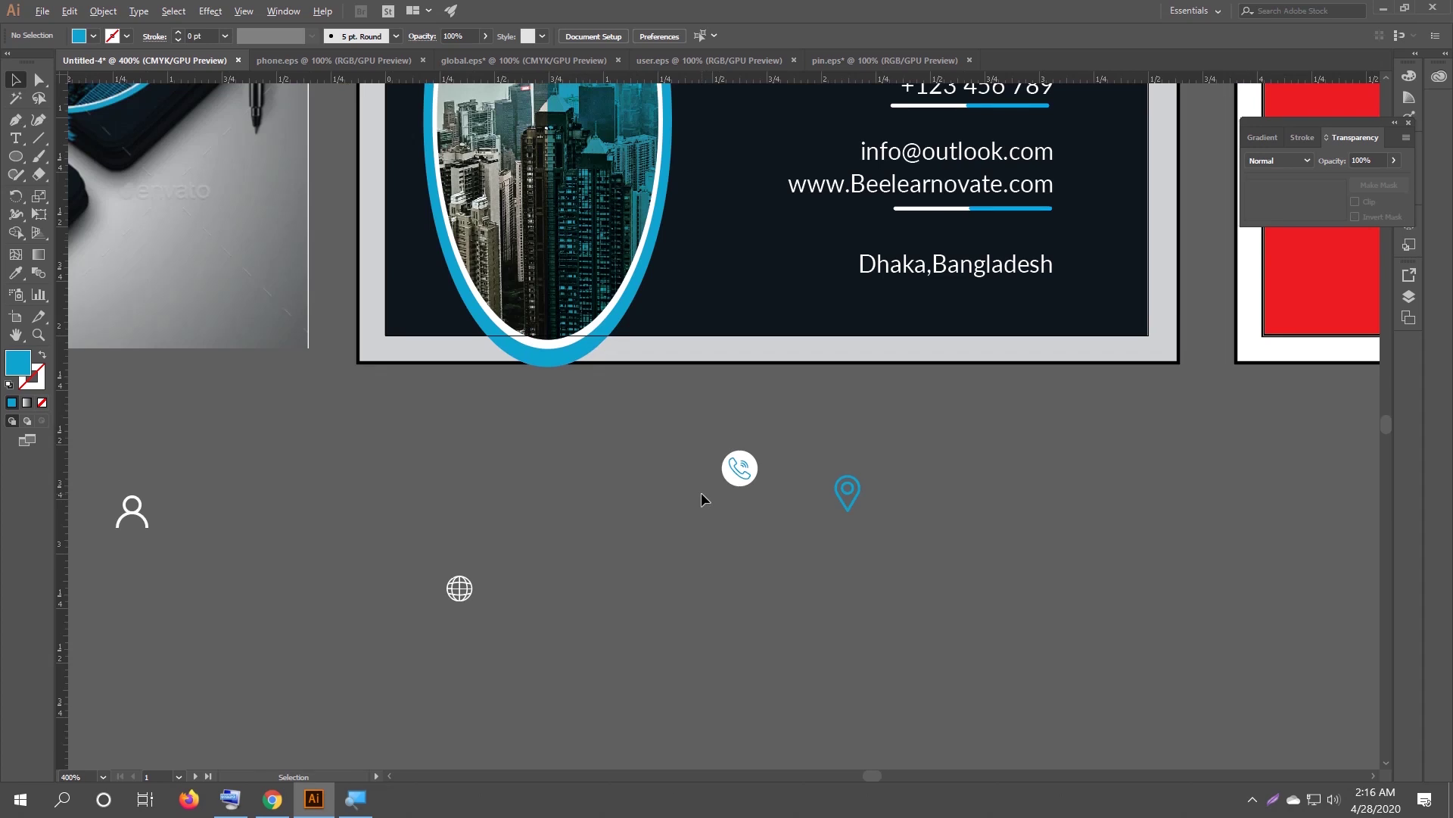
{"action": "scroll", "coordinate": [562, 457], "scroll_direction": "down", "scroll_amount": 2}
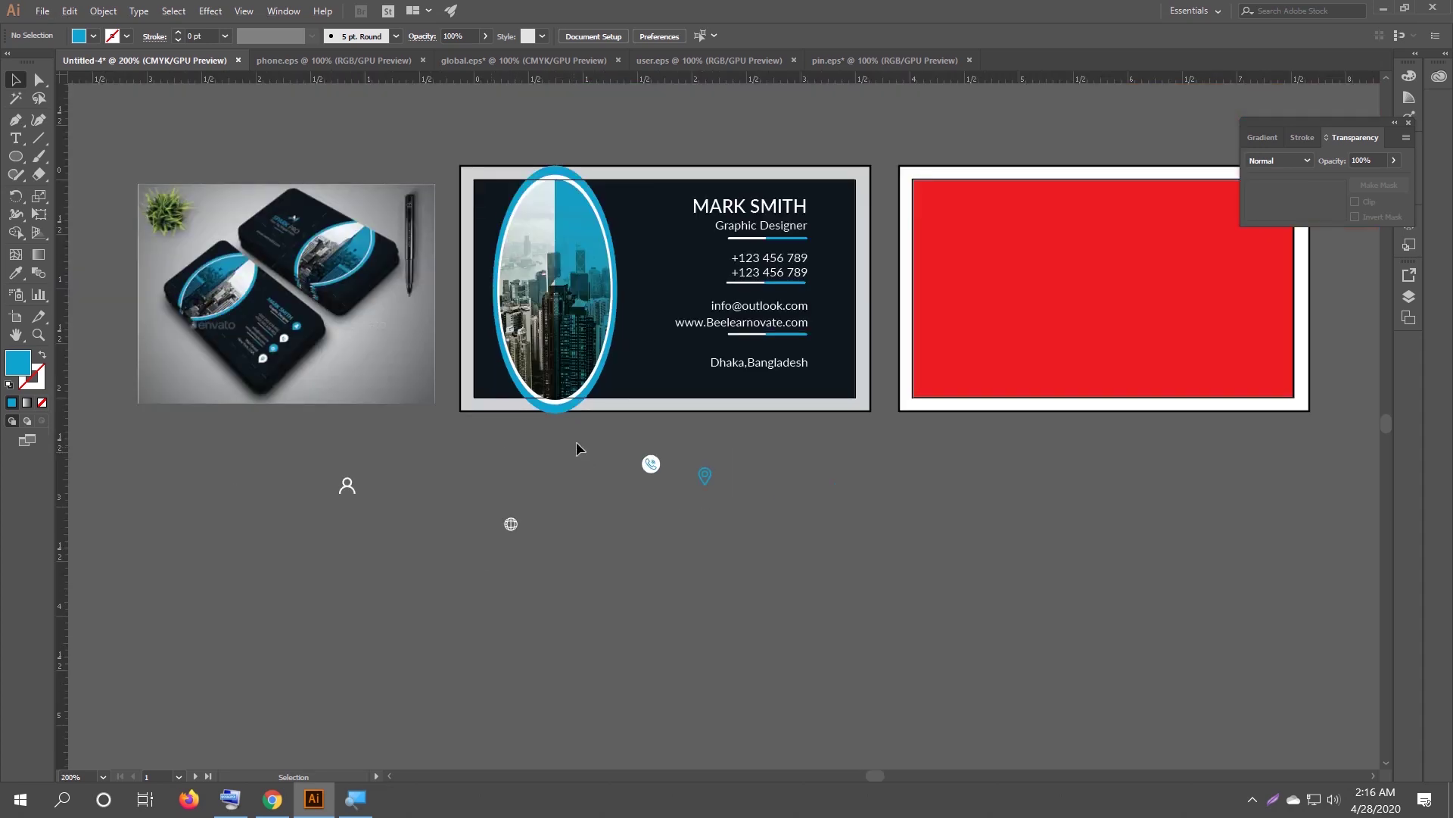
{"action": "scroll", "coordinate": [577, 449], "scroll_direction": "up", "scroll_amount": 1}
Copy the white circle to the pin, shrink the pin to fit, and bring it to front.
{"action": "left_click_drag", "start_coordinate": [683, 488], "coordinate": [888, 487]}
{"action": "scroll", "coordinate": [768, 506], "scroll_direction": "up", "scroll_amount": 4}
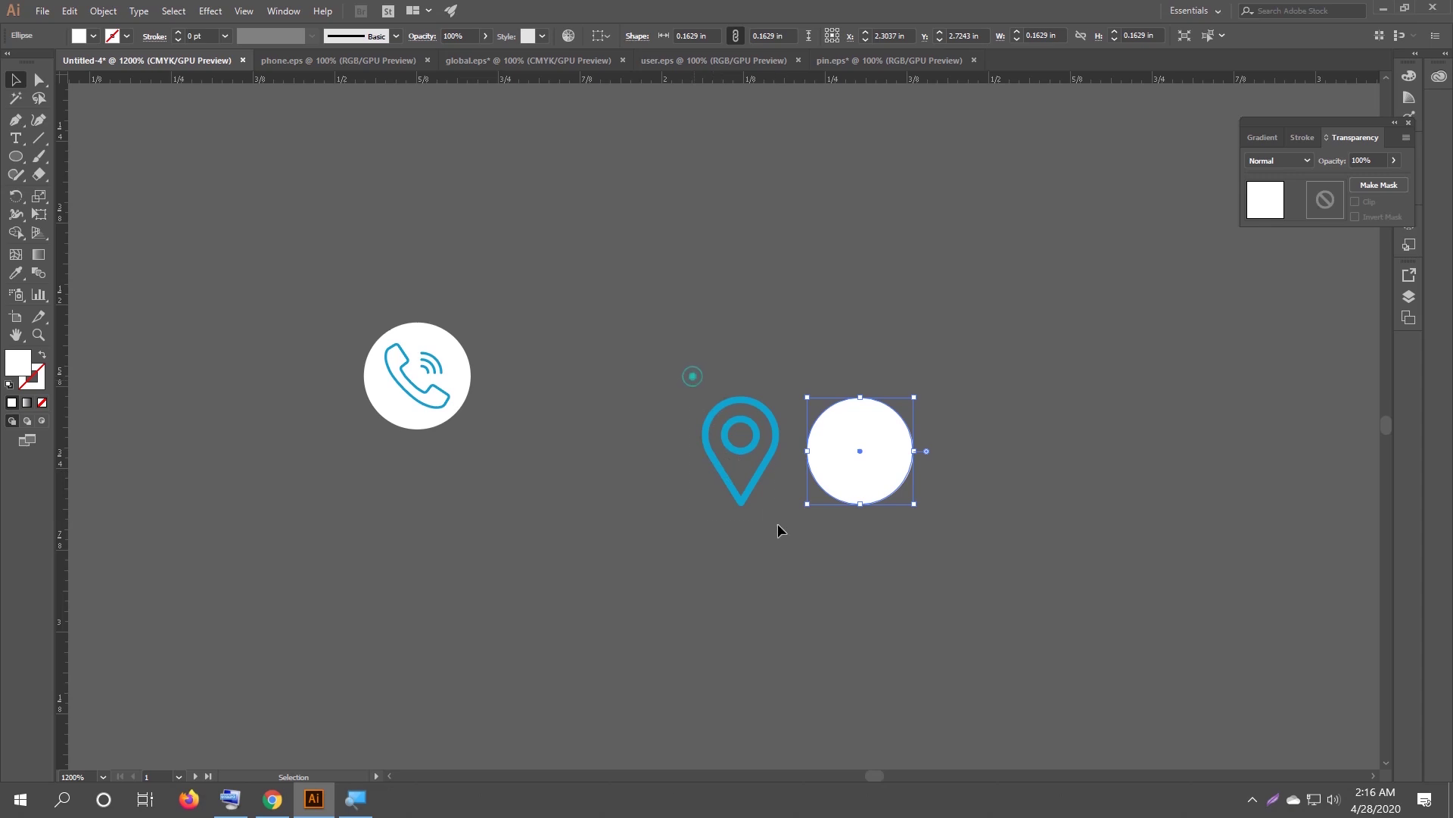
{"action": "left_click", "coordinate": [772, 462]}
{"action": "left_click_drag", "start_coordinate": [780, 506], "coordinate": [849, 453]}
{"action": "right_click", "coordinate": [850, 453]}
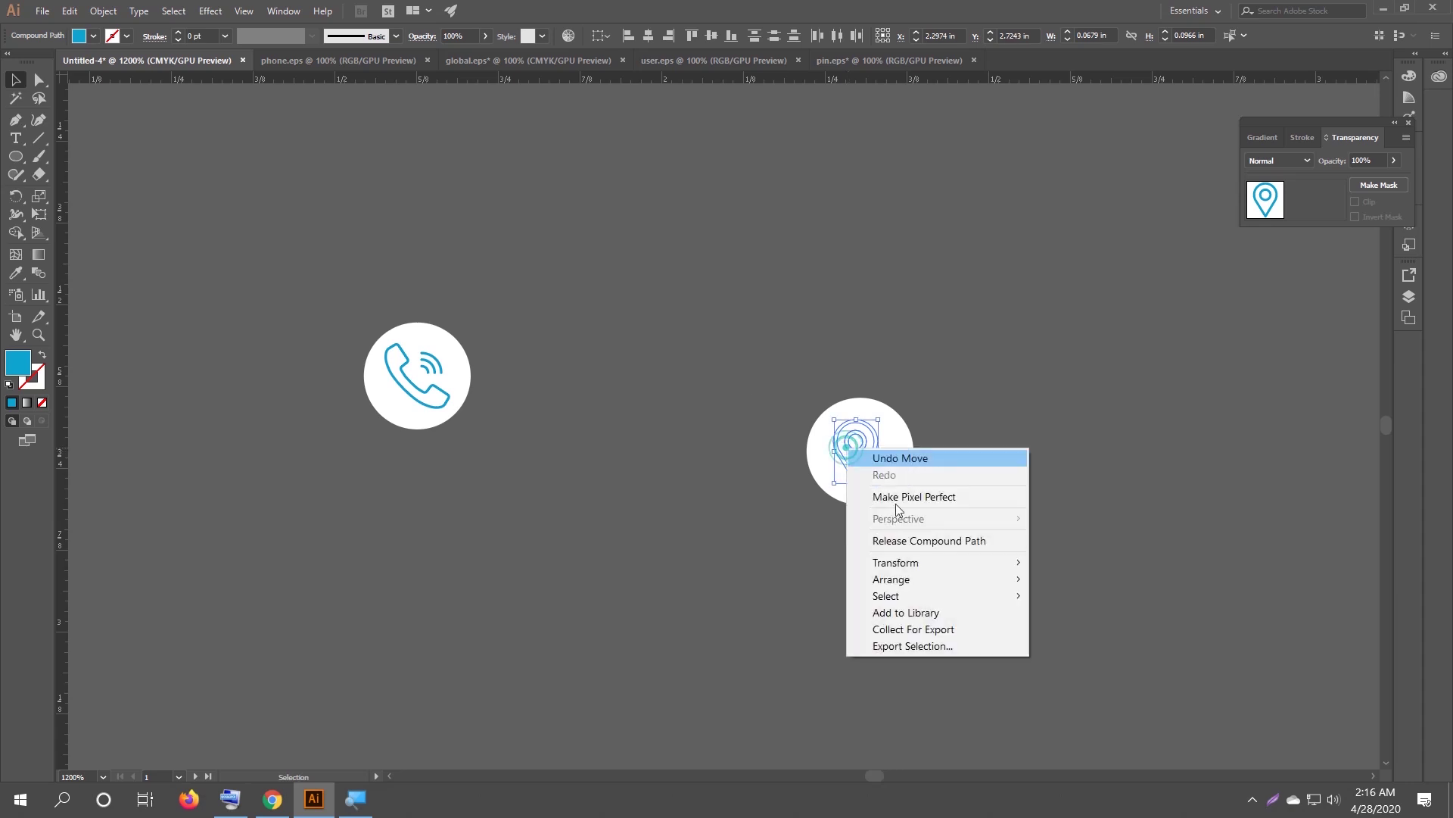
{"action": "mouse_move", "coordinate": [914, 585]}
{"action": "left_click", "coordinate": [1105, 580]}
{"action": "left_click", "coordinate": [834, 605]}
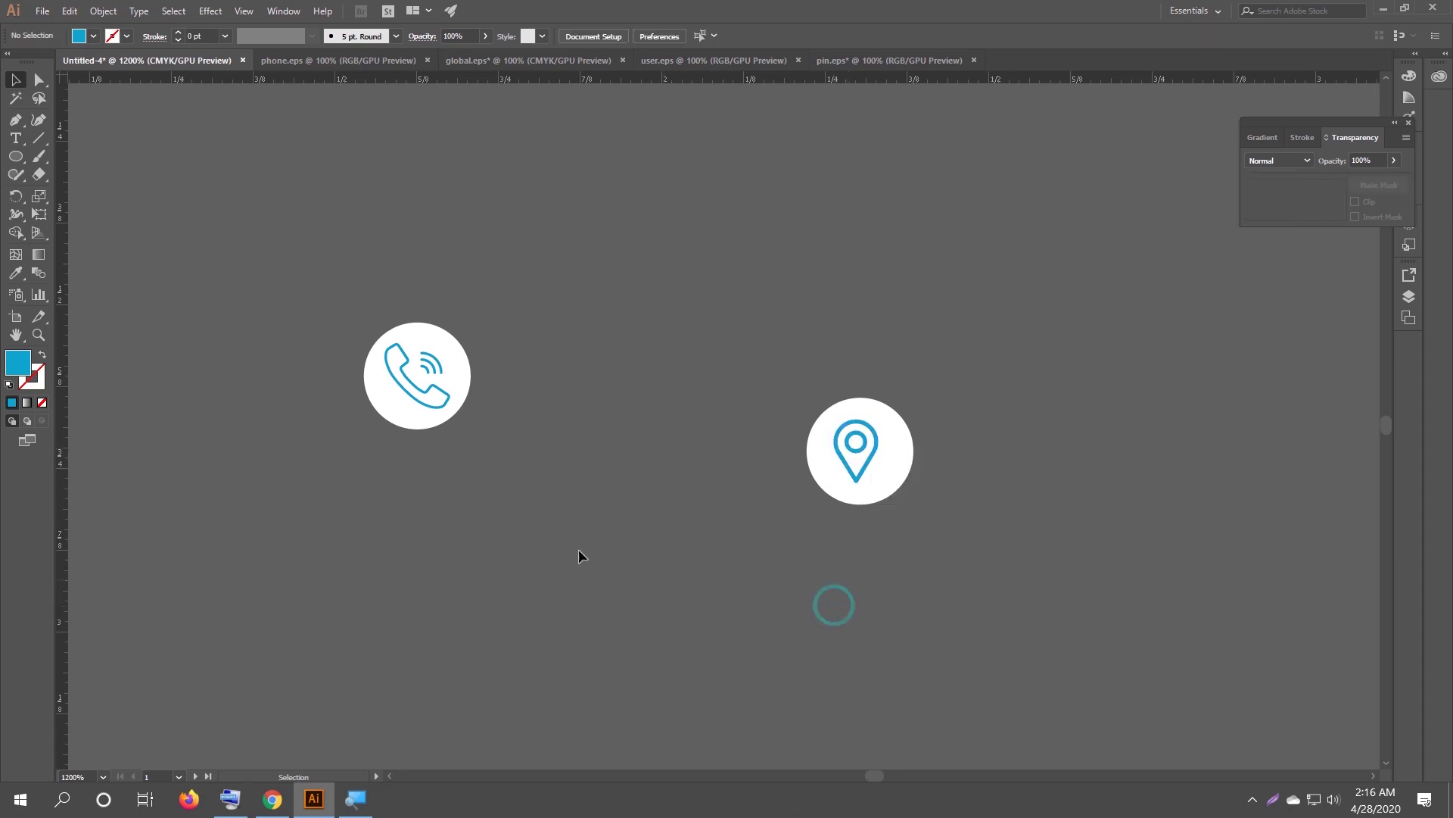
Move the globe icon next to the phone and pin icons.
{"action": "scroll", "coordinate": [529, 532], "scroll_direction": "down", "scroll_amount": 1}
{"action": "left_click_drag", "start_coordinate": [330, 433], "coordinate": [785, 395]}
{"action": "scroll", "coordinate": [666, 488], "scroll_direction": "down", "scroll_amount": 1}
{"action": "left_click_drag", "start_coordinate": [428, 609], "coordinate": [697, 465]}
Duplicate a white circle beside the globe and fill it with the arc's blue using the Eyedropper.
{"action": "left_click_drag", "start_coordinate": [832, 437], "coordinate": [776, 504]}
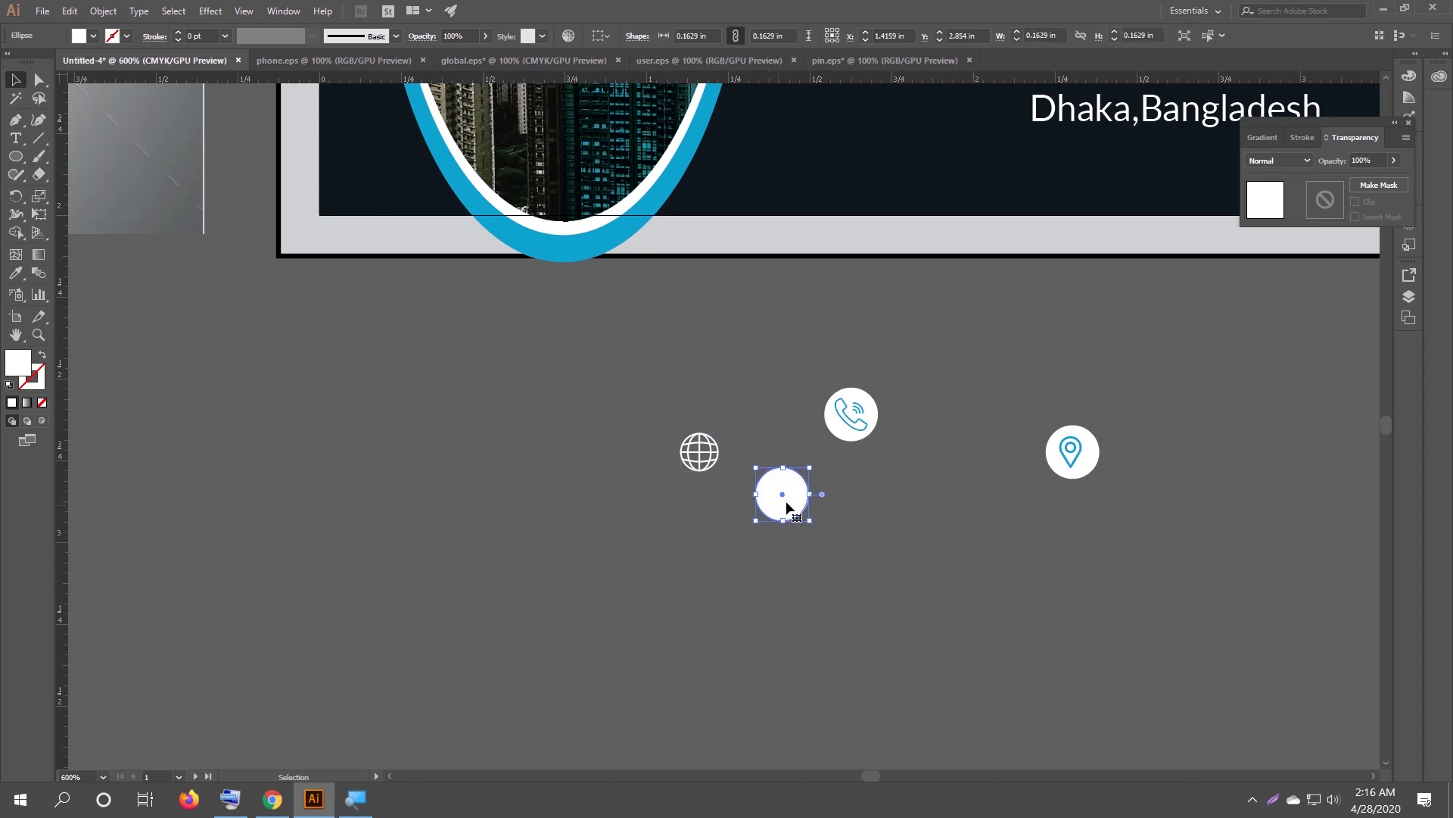
{"action": "key", "text": "i"}
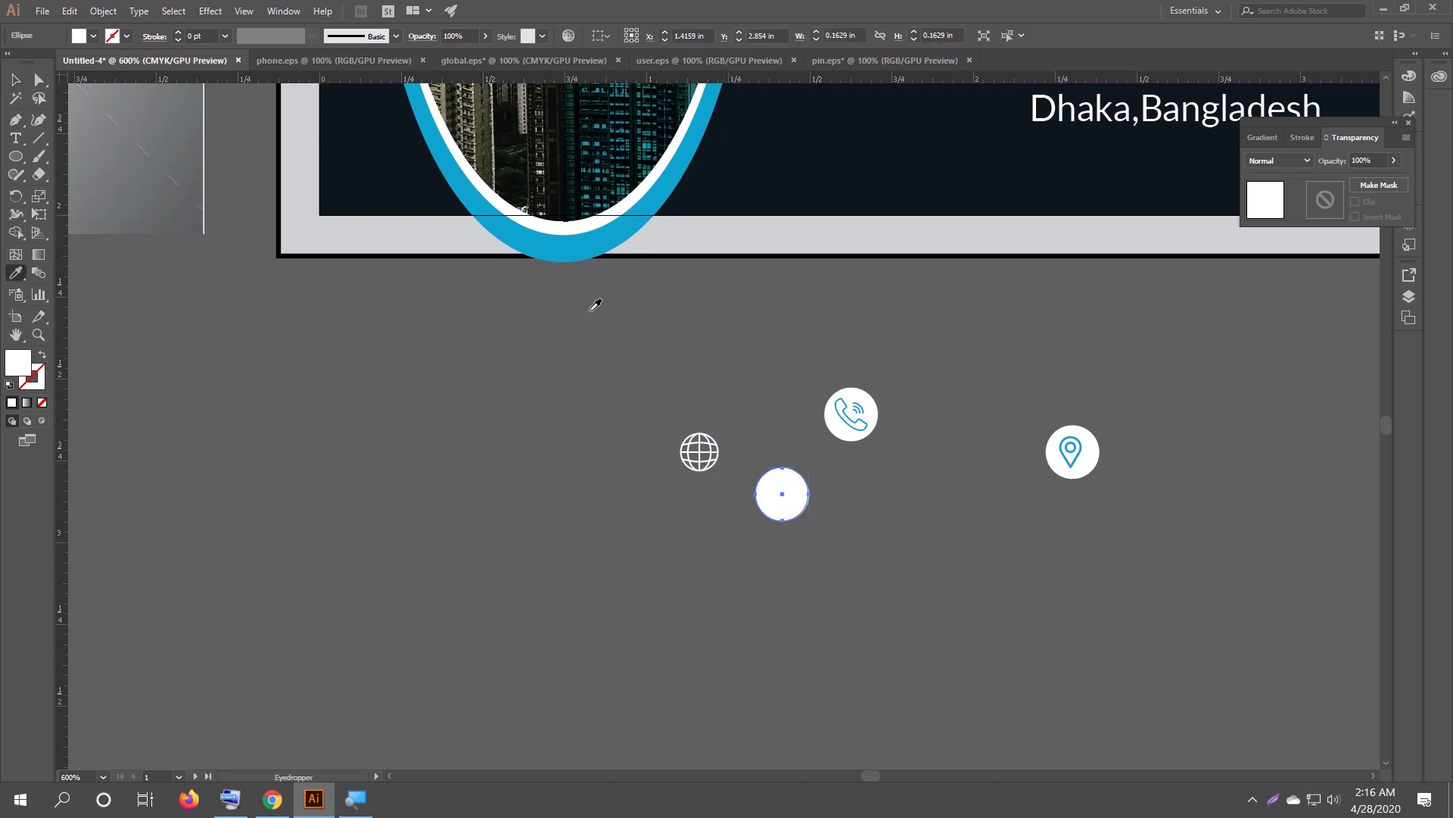
{"action": "left_click", "coordinate": [573, 244]}
{"action": "left_click", "coordinate": [15, 80]}
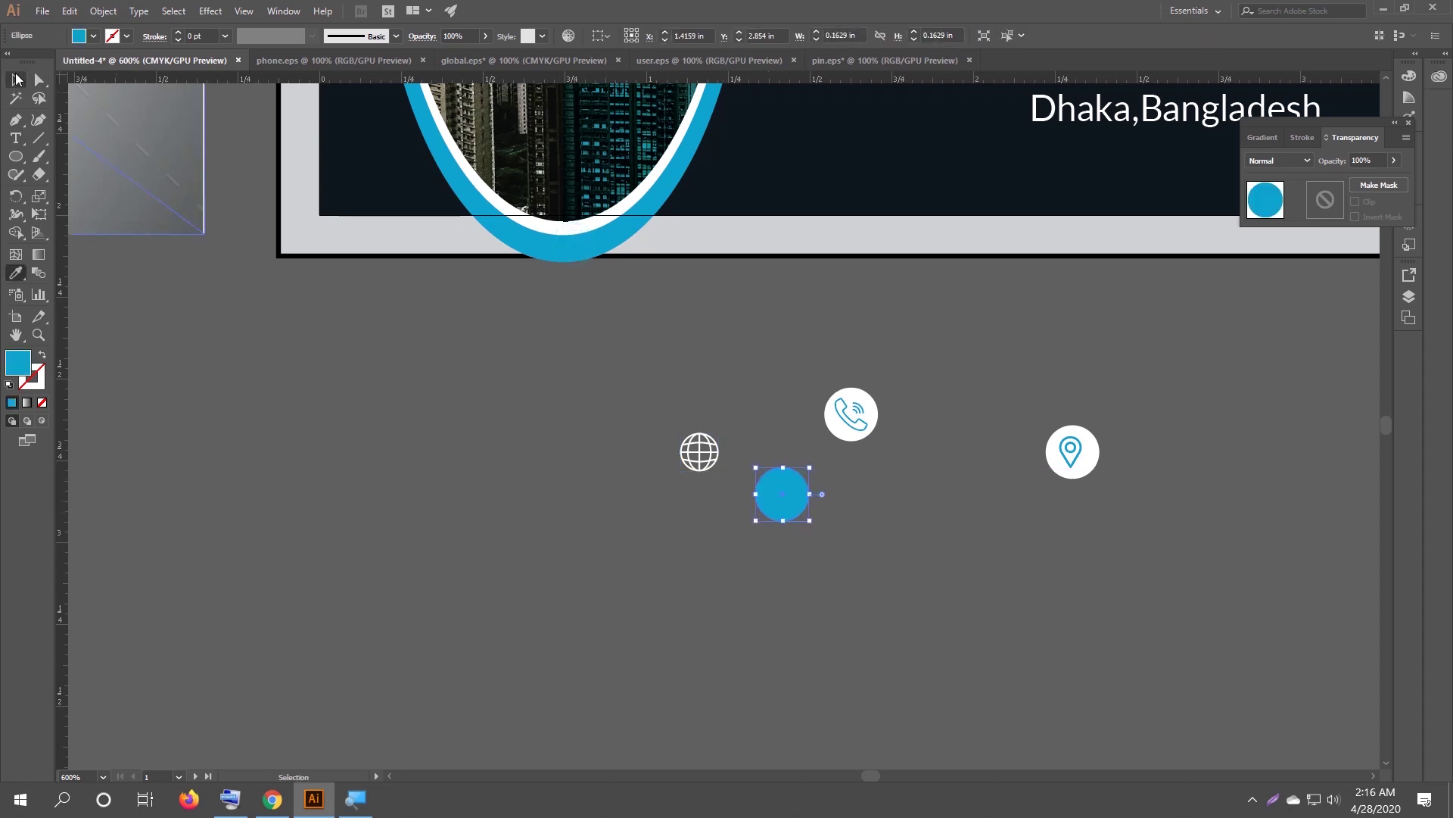
{"action": "left_click", "coordinate": [543, 547]}
Resize the globe icon to fit its blue circle and bring it in front.
{"action": "left_click_drag", "start_coordinate": [670, 433], "coordinate": [788, 503]}
{"action": "left_click", "coordinate": [699, 492]}
{"action": "left_click", "coordinate": [692, 554]}
{"action": "right_click", "coordinate": [788, 502]}
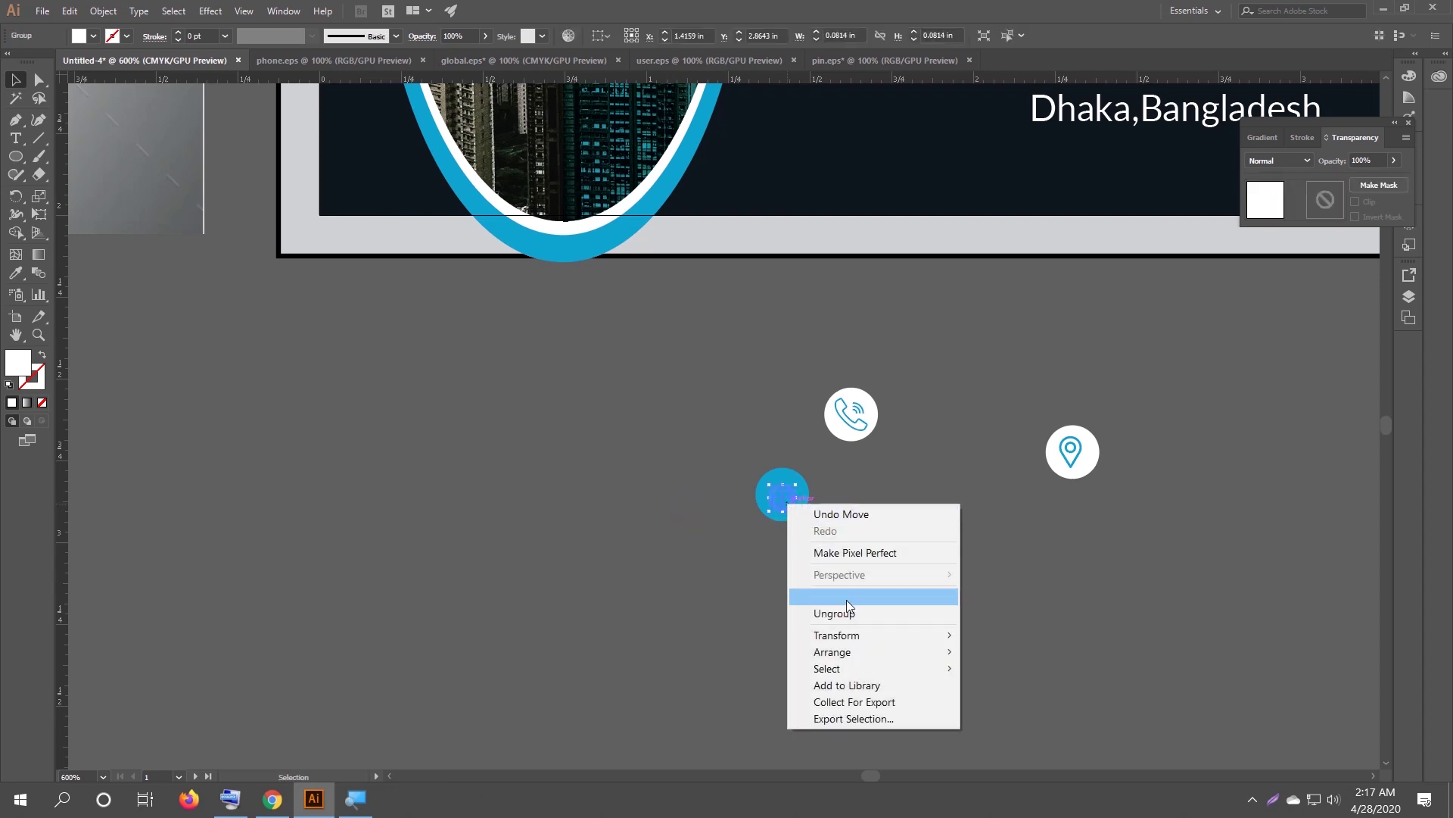
{"action": "mouse_move", "coordinate": [853, 652]}
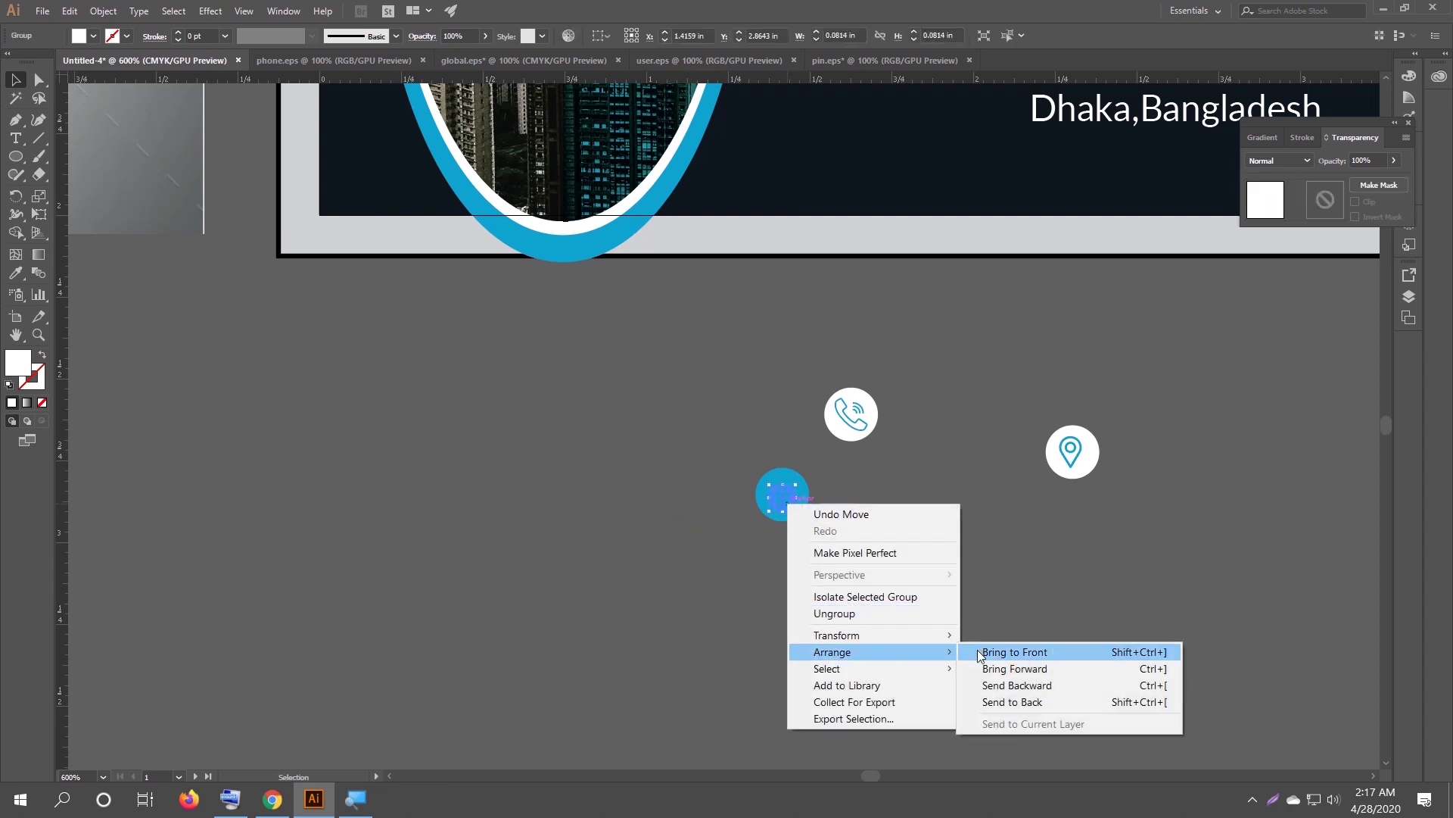
{"action": "left_click", "coordinate": [975, 649]}
{"action": "left_click", "coordinate": [913, 634]}
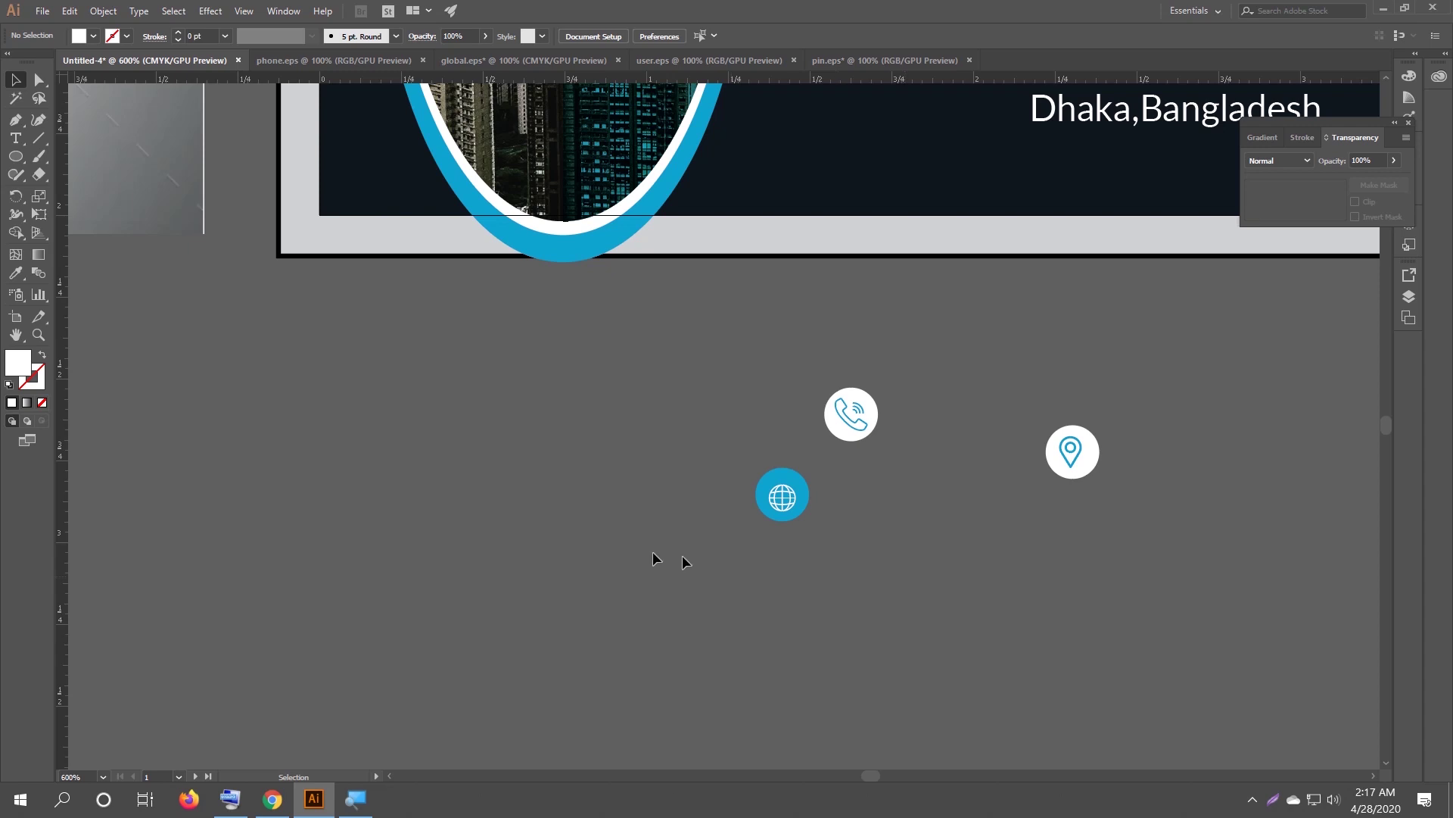
Move the user icon beside the others, copy a blue circle under it, and bring the icon to front.
{"action": "scroll", "coordinate": [488, 549], "scroll_direction": "down", "scroll_amount": 1}
{"action": "left_click", "coordinate": [121, 499]}
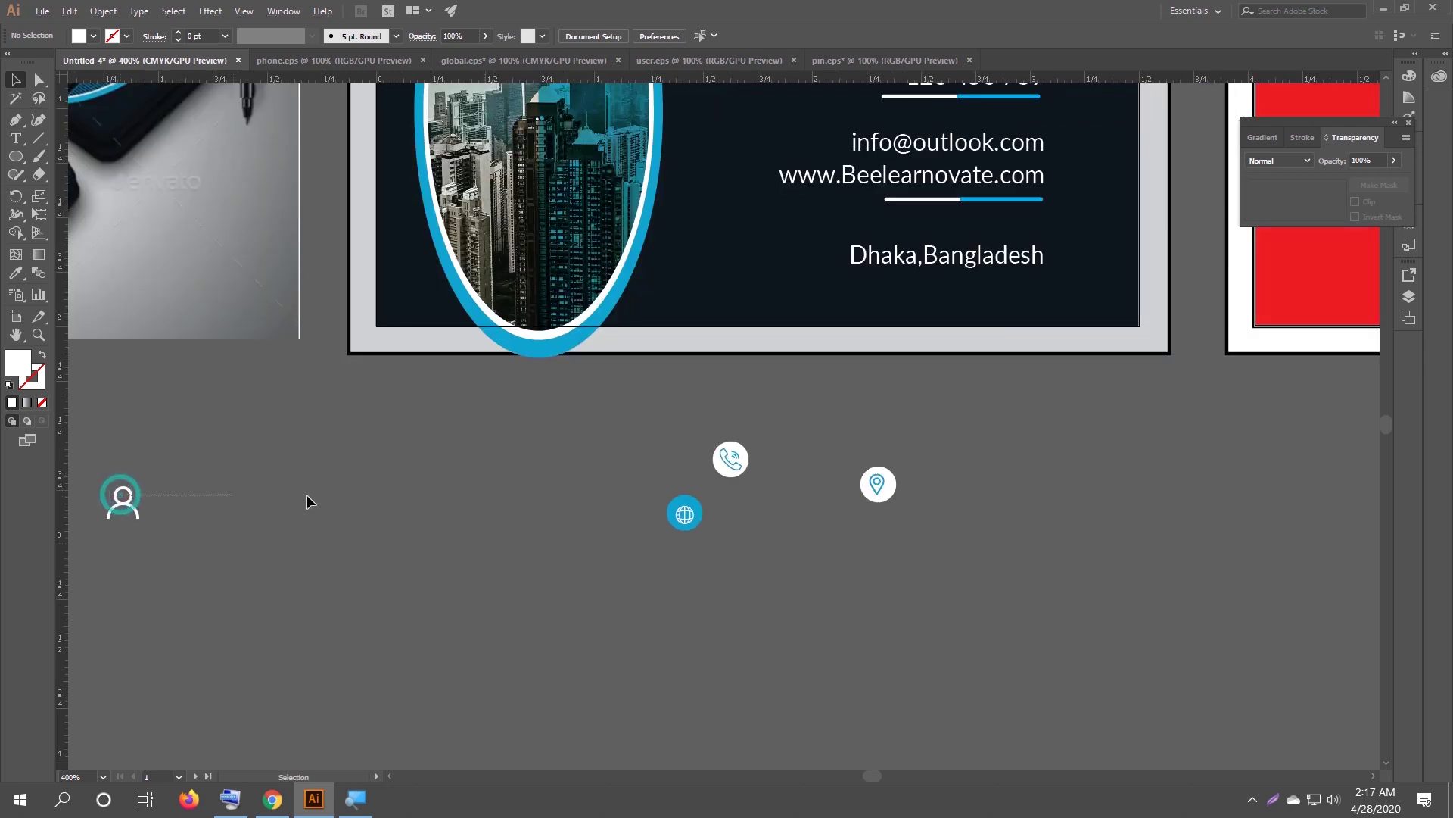
{"action": "left_click_drag", "start_coordinate": [134, 499], "coordinate": [578, 496]}
{"action": "left_click", "coordinate": [636, 521]}
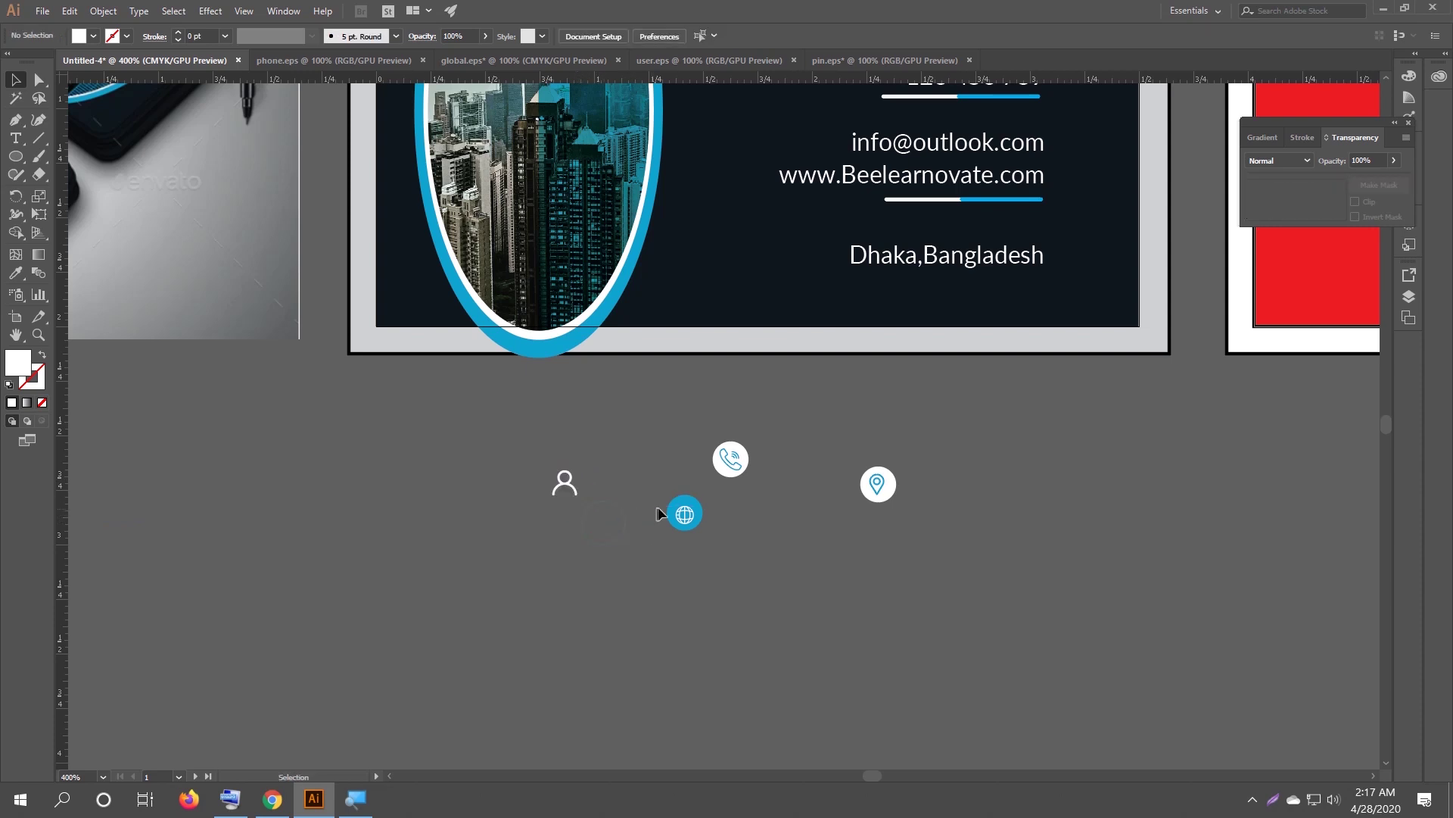
{"action": "left_click_drag", "start_coordinate": [649, 496], "coordinate": [465, 486]}
{"action": "scroll", "coordinate": [568, 480], "scroll_direction": "up", "scroll_amount": 2}
{"action": "right_click", "coordinate": [465, 486]}
{"action": "mouse_move", "coordinate": [530, 636]}
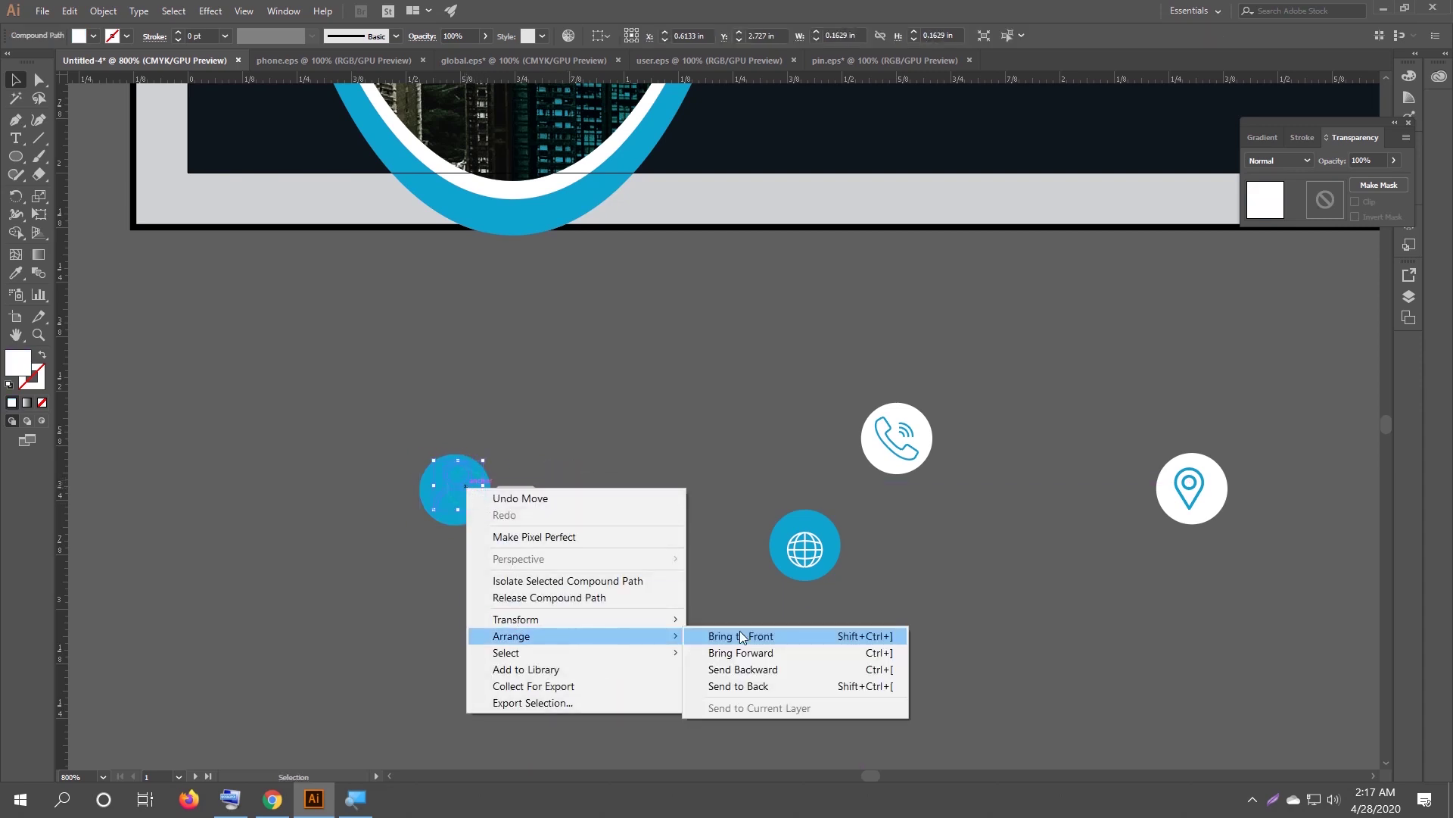
{"action": "left_click", "coordinate": [741, 636]}
{"action": "left_click", "coordinate": [652, 646]}
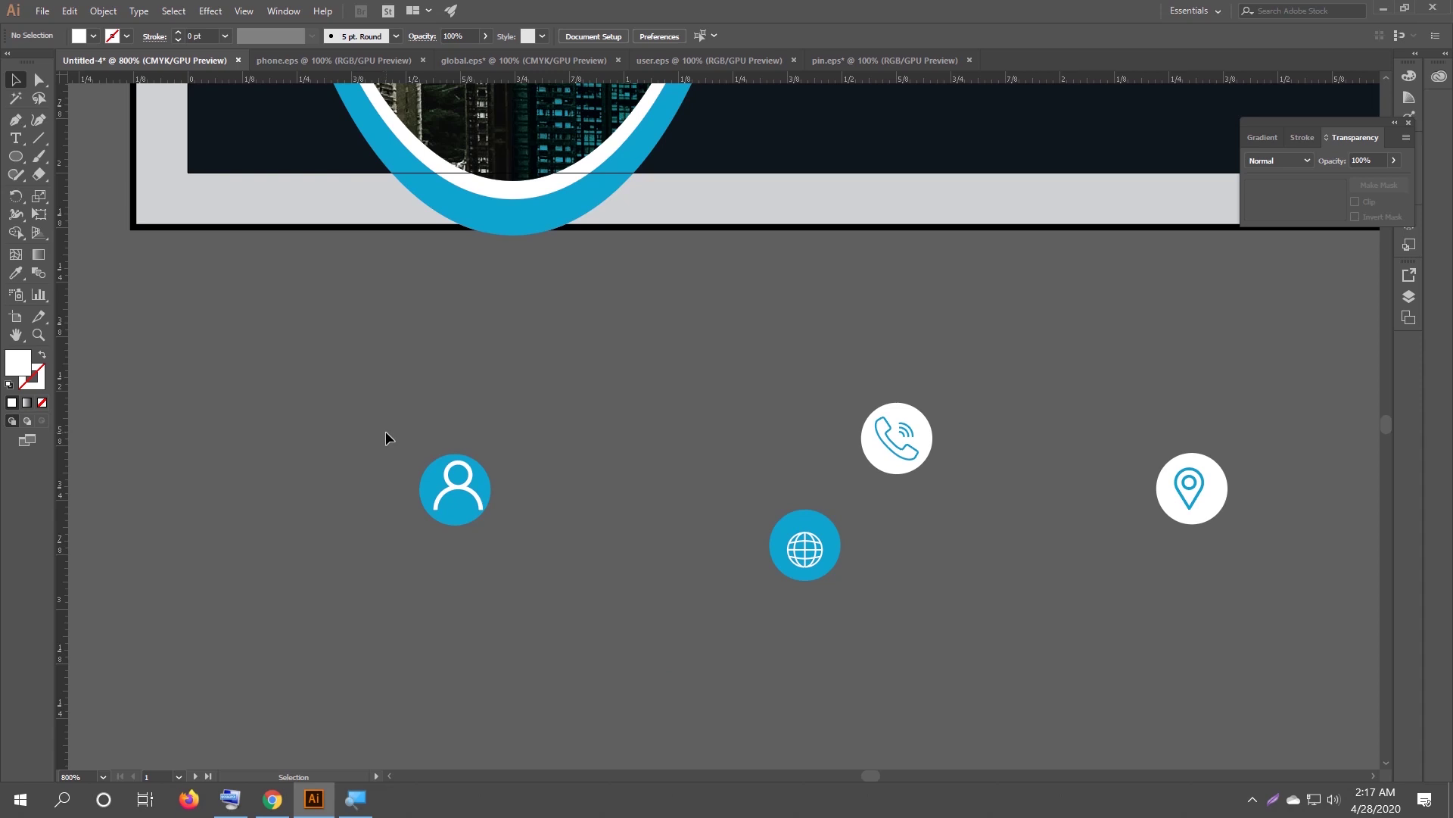
Shrink the user glyph and resize the phone glyph to fit inside their circles.
{"action": "left_click", "coordinate": [472, 504]}
{"action": "left_click_drag", "start_coordinate": [482, 509], "coordinate": [473, 500]}
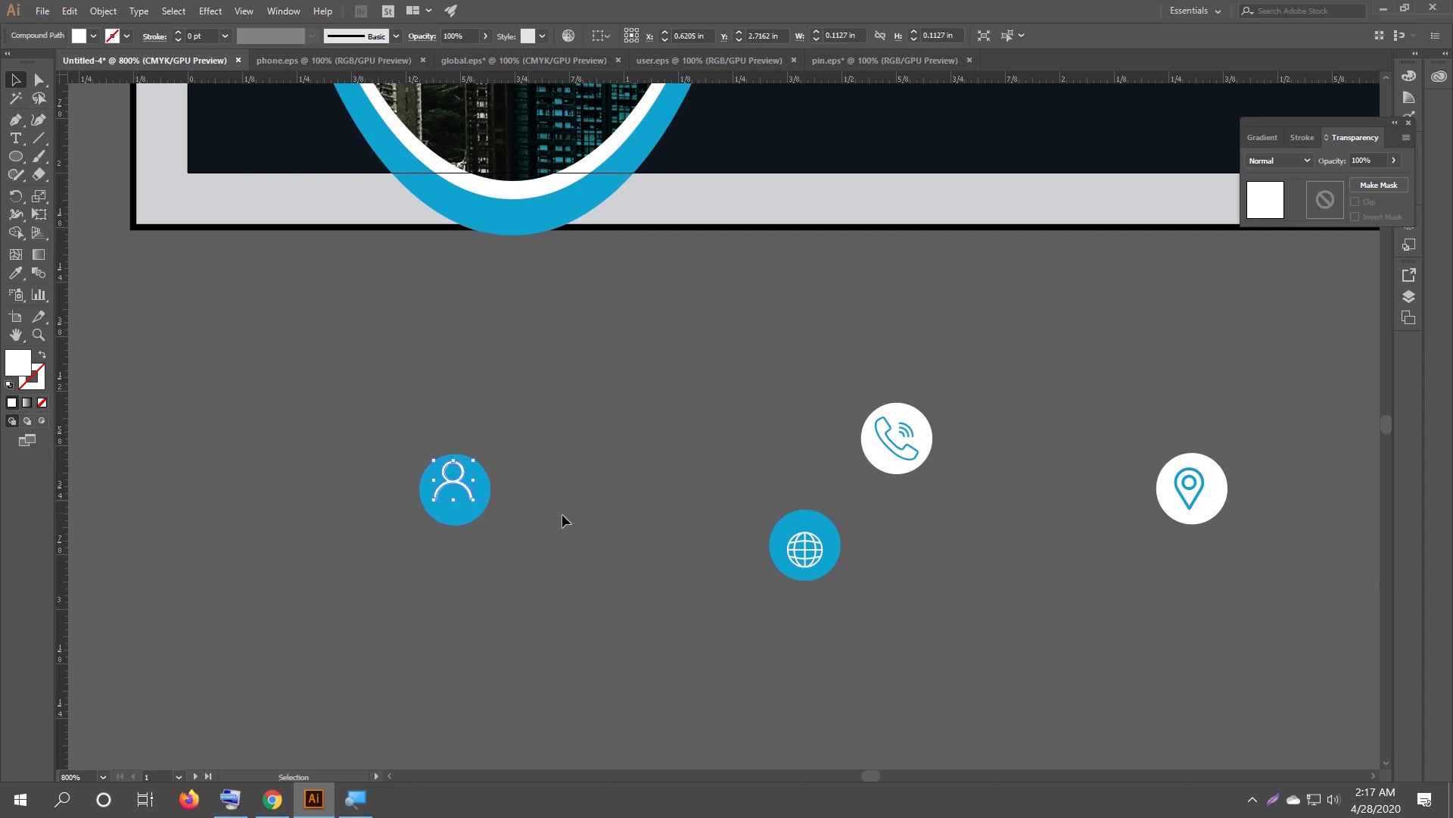
{"action": "left_click", "coordinate": [561, 515]}
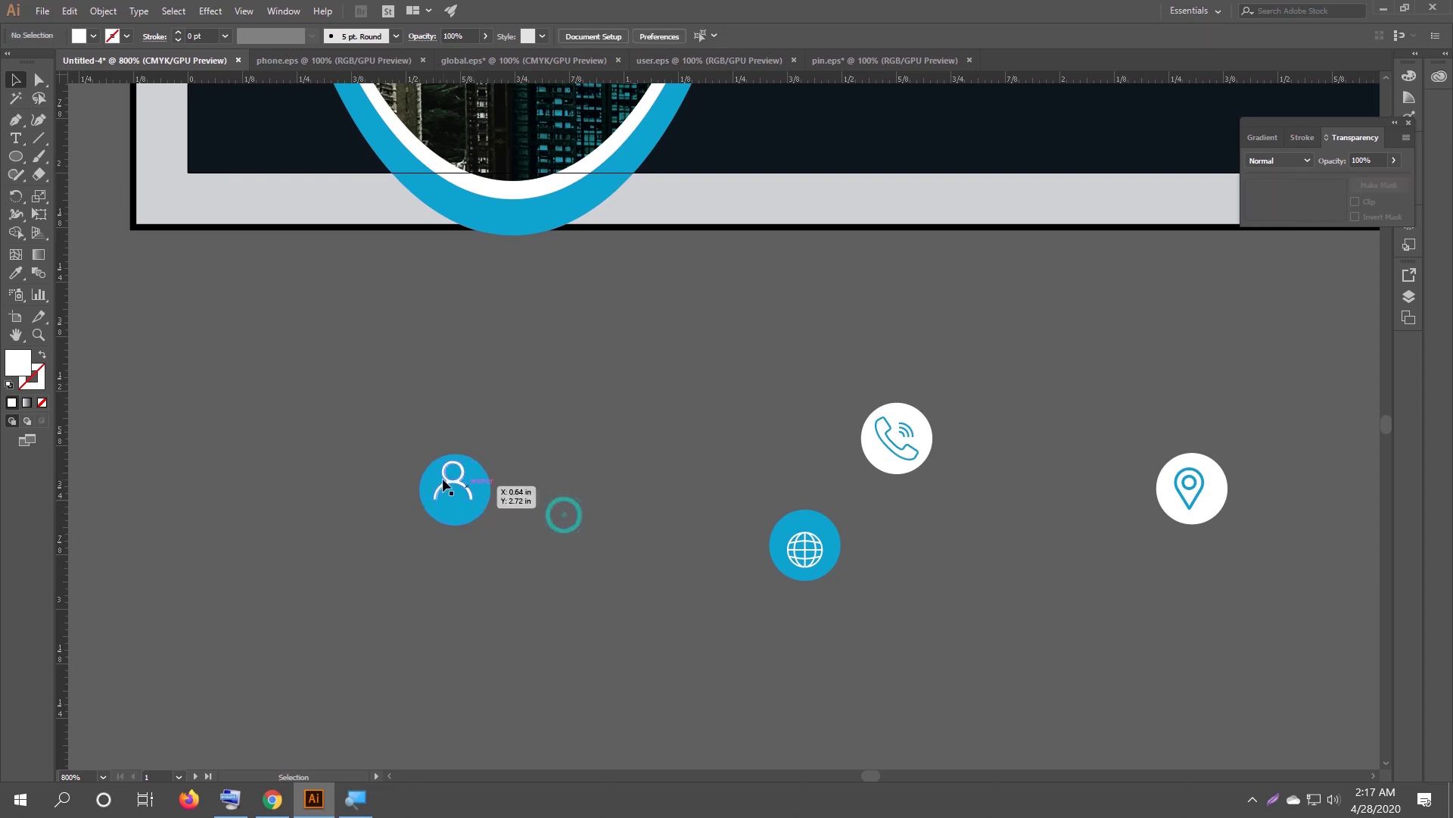
{"action": "left_click", "coordinate": [906, 452]}
{"action": "left_click_drag", "start_coordinate": [923, 463], "coordinate": [925, 459]}
{"action": "left_click", "coordinate": [970, 516]}
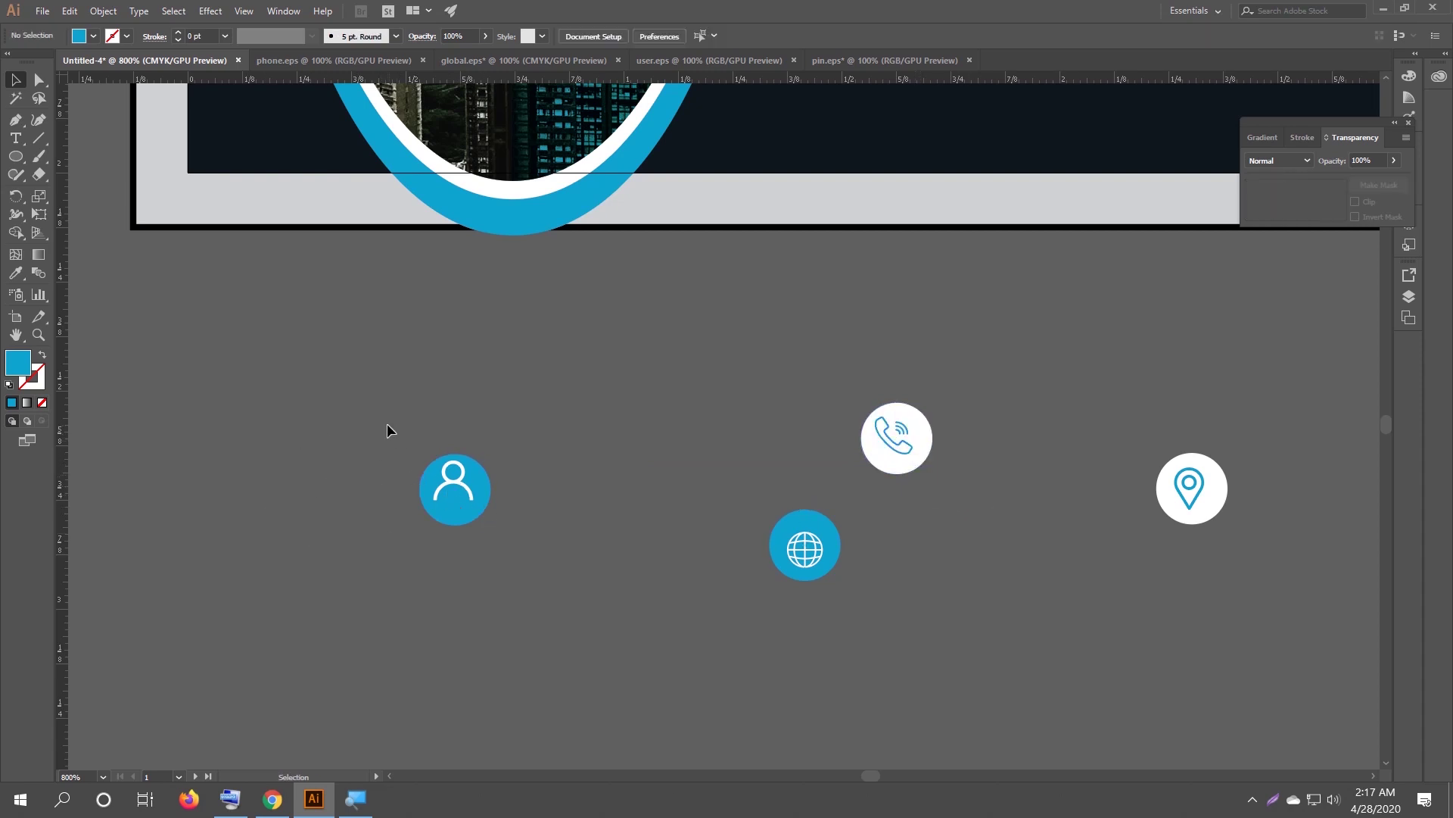
Centre the user, globe, phone and pin icons within their circles horizontally and vertically.
{"action": "left_click_drag", "start_coordinate": [387, 424], "coordinate": [506, 552]}
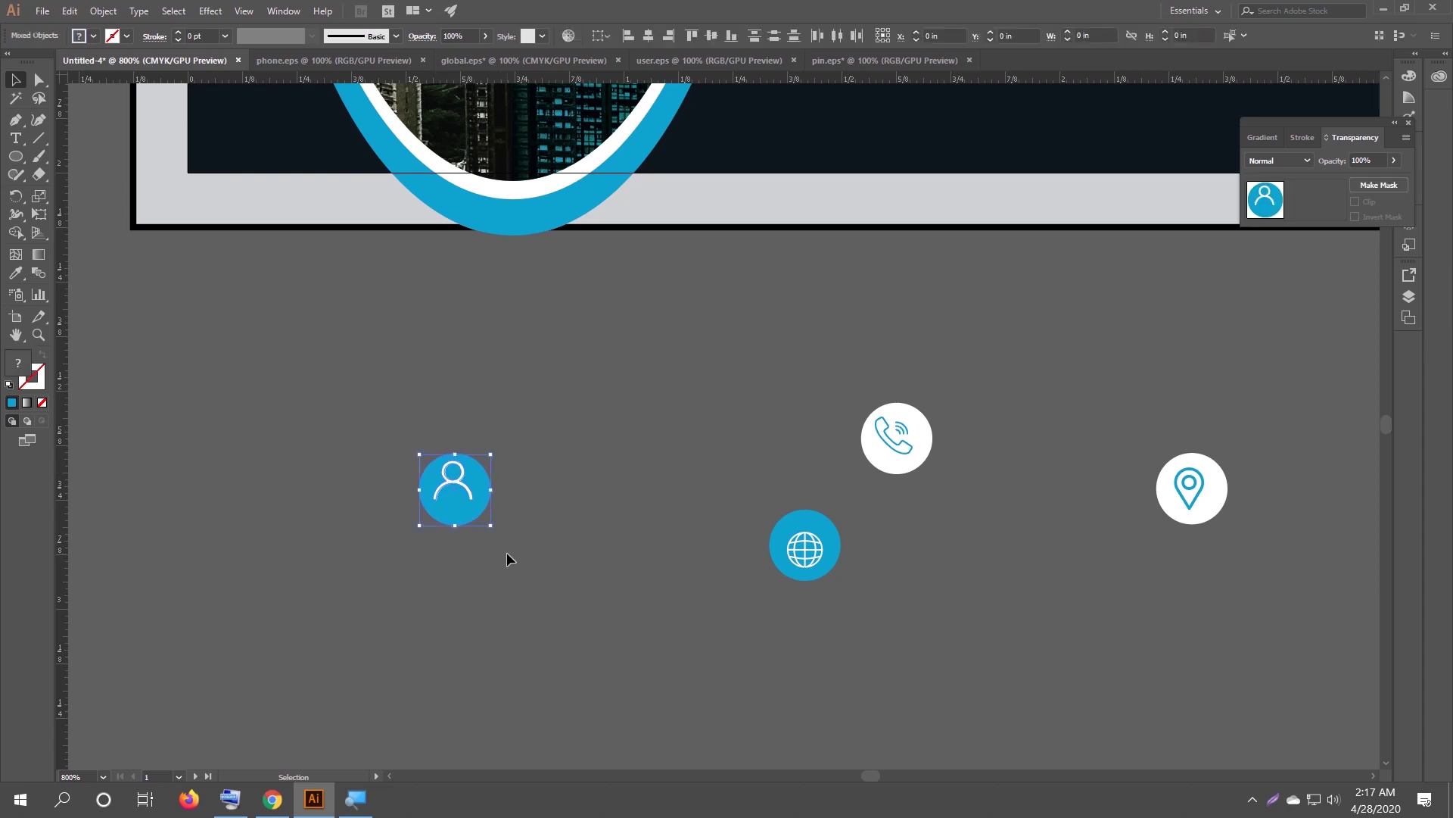
{"action": "left_click", "coordinate": [648, 38]}
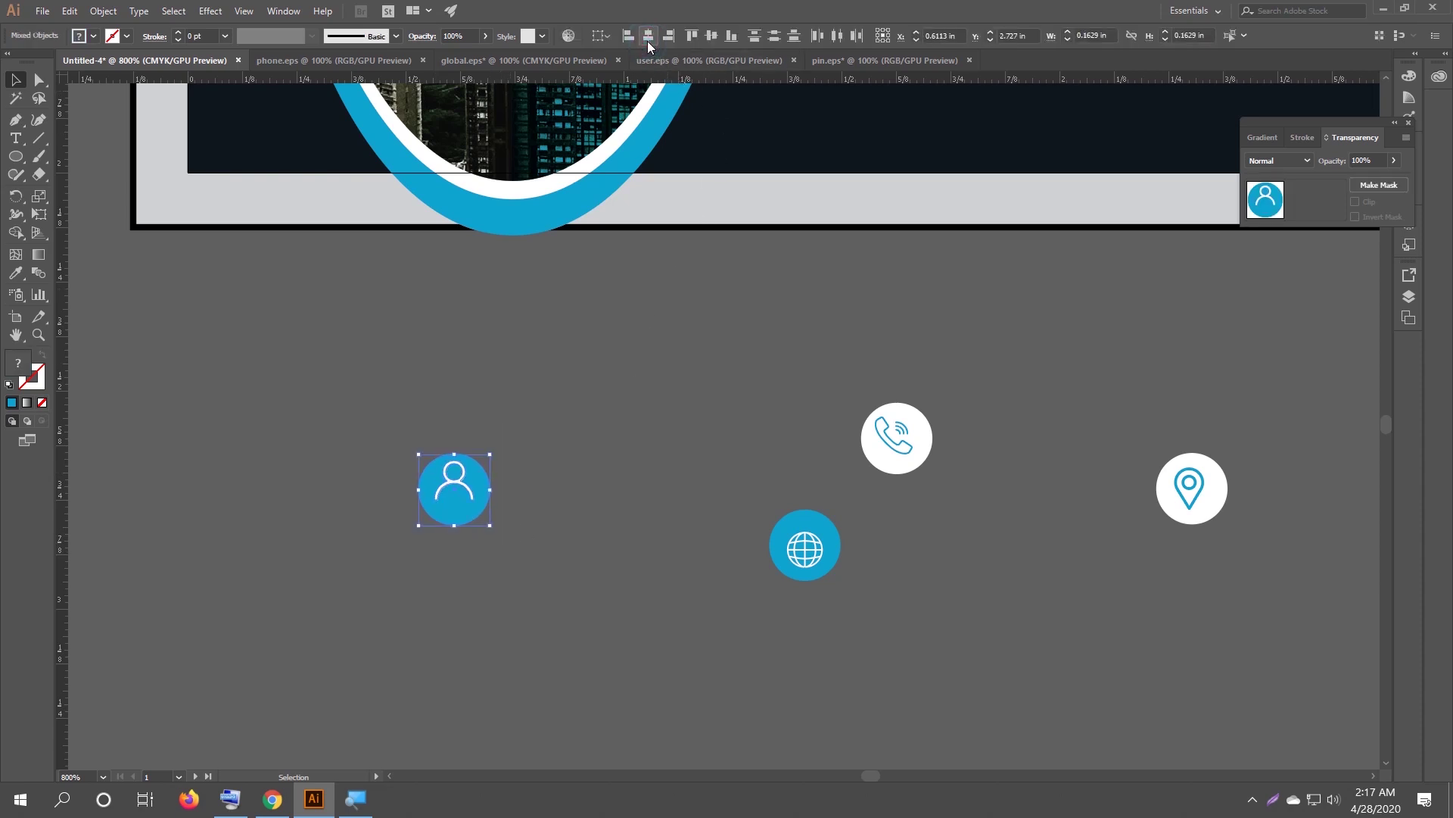
{"action": "left_click", "coordinate": [710, 37]}
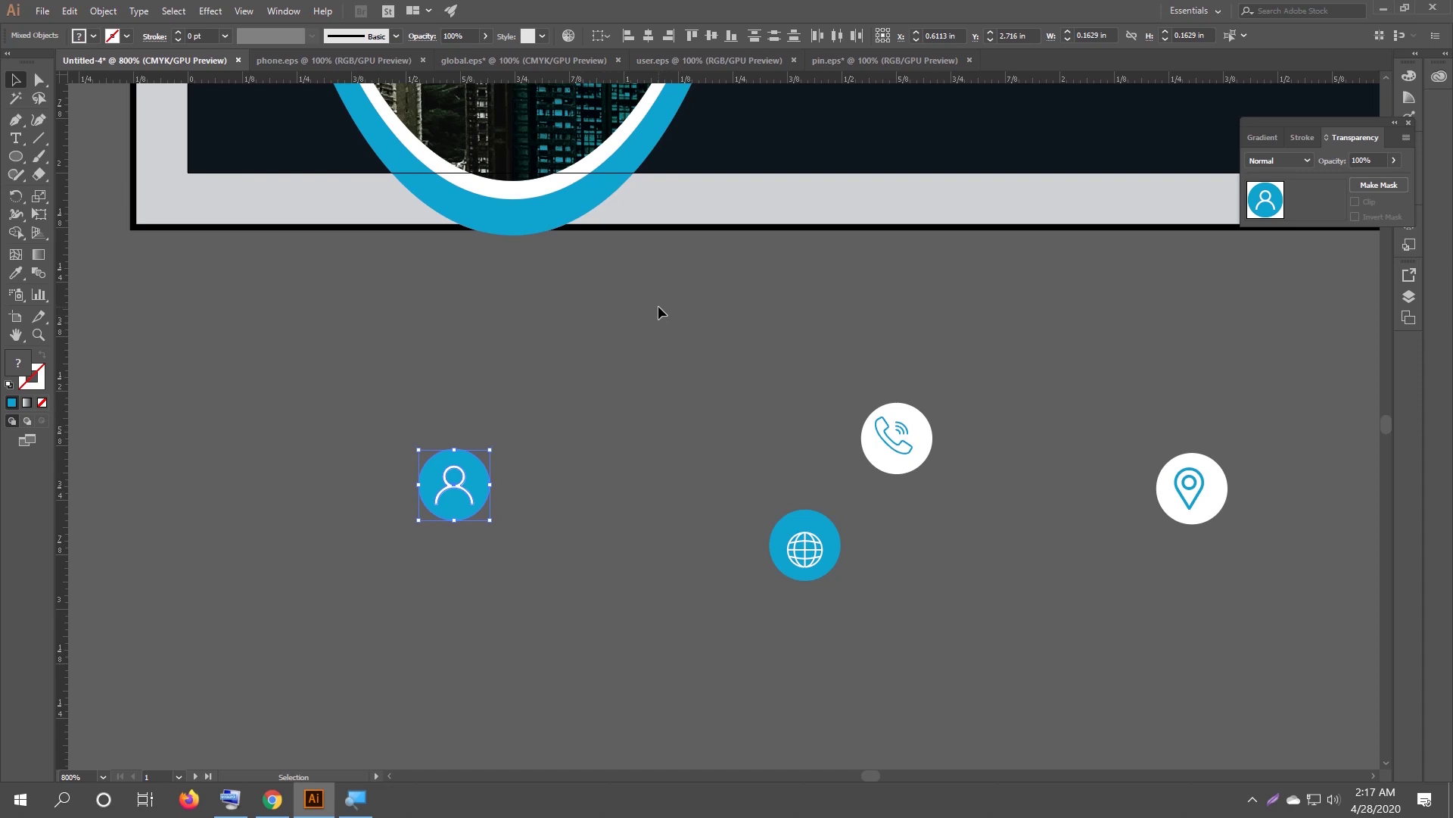
{"action": "left_click_drag", "start_coordinate": [738, 485], "coordinate": [822, 597]}
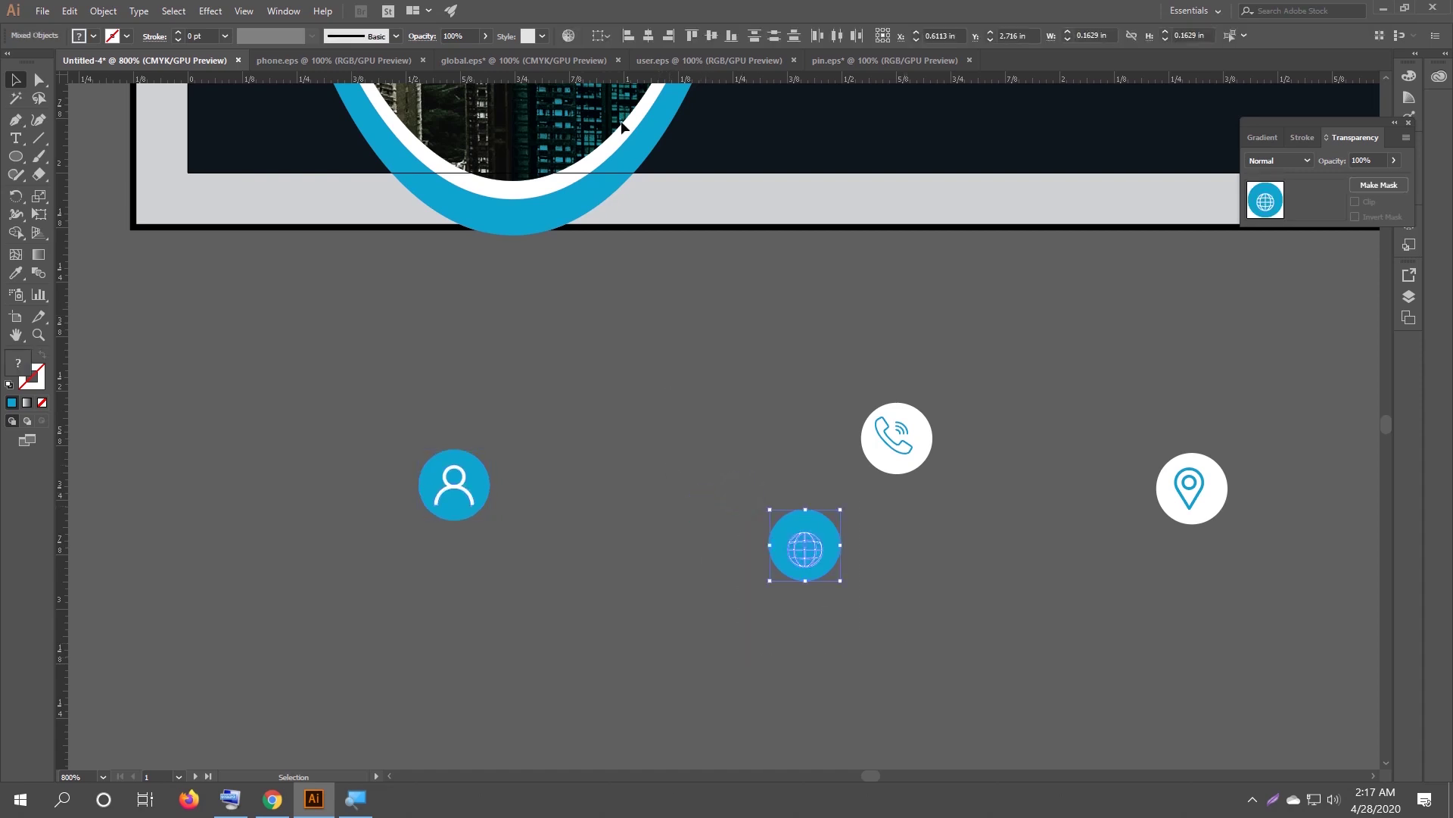
{"action": "left_click", "coordinate": [712, 36]}
{"action": "left_click_drag", "start_coordinate": [953, 502], "coordinate": [870, 382]}
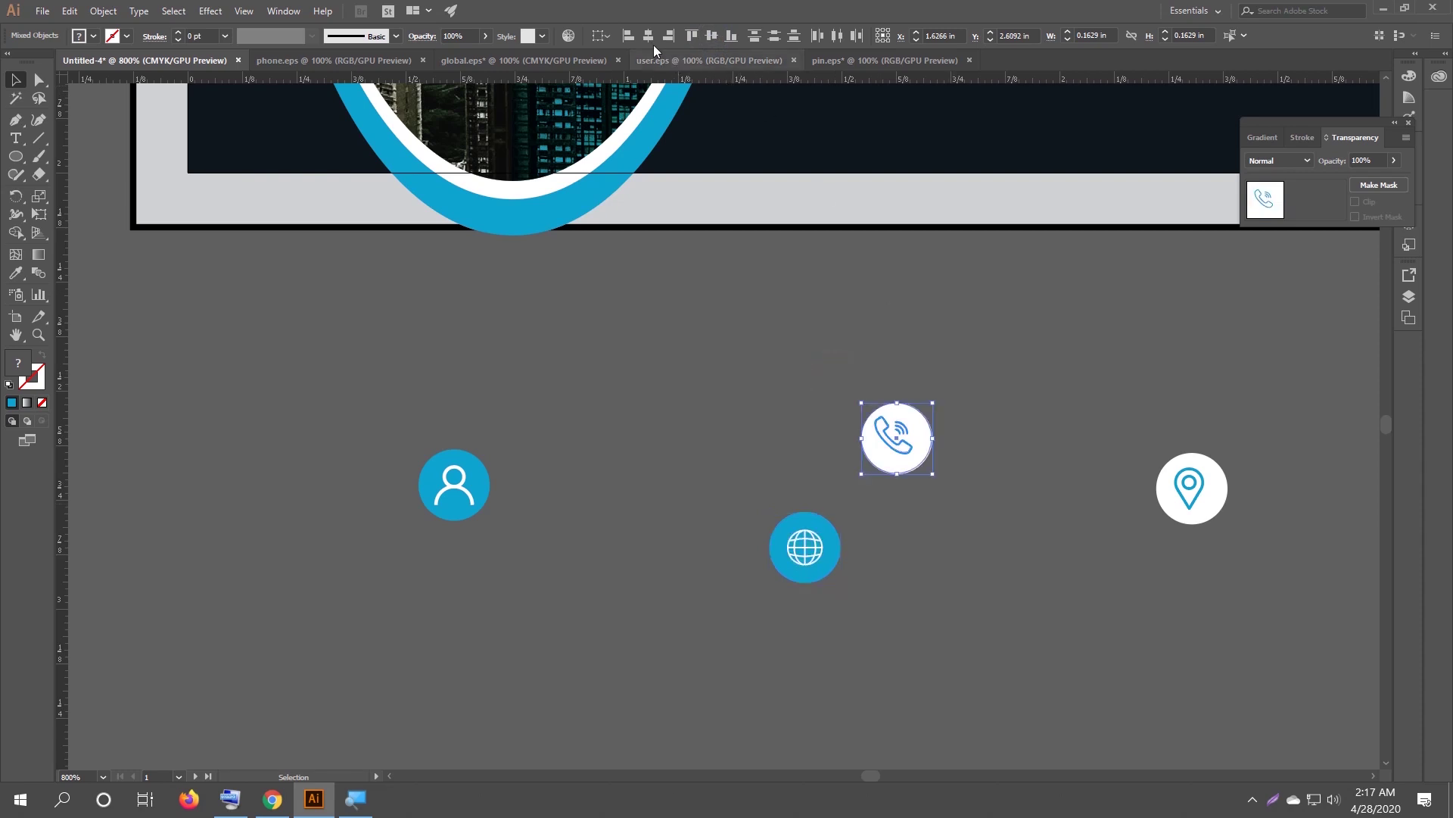
{"action": "left_click", "coordinate": [712, 36]}
{"action": "left_click_drag", "start_coordinate": [1138, 422], "coordinate": [1227, 564]}
{"action": "left_click", "coordinate": [712, 37]}
Delete the small ring inside the location pin icon.
{"action": "left_click", "coordinate": [1093, 394]}
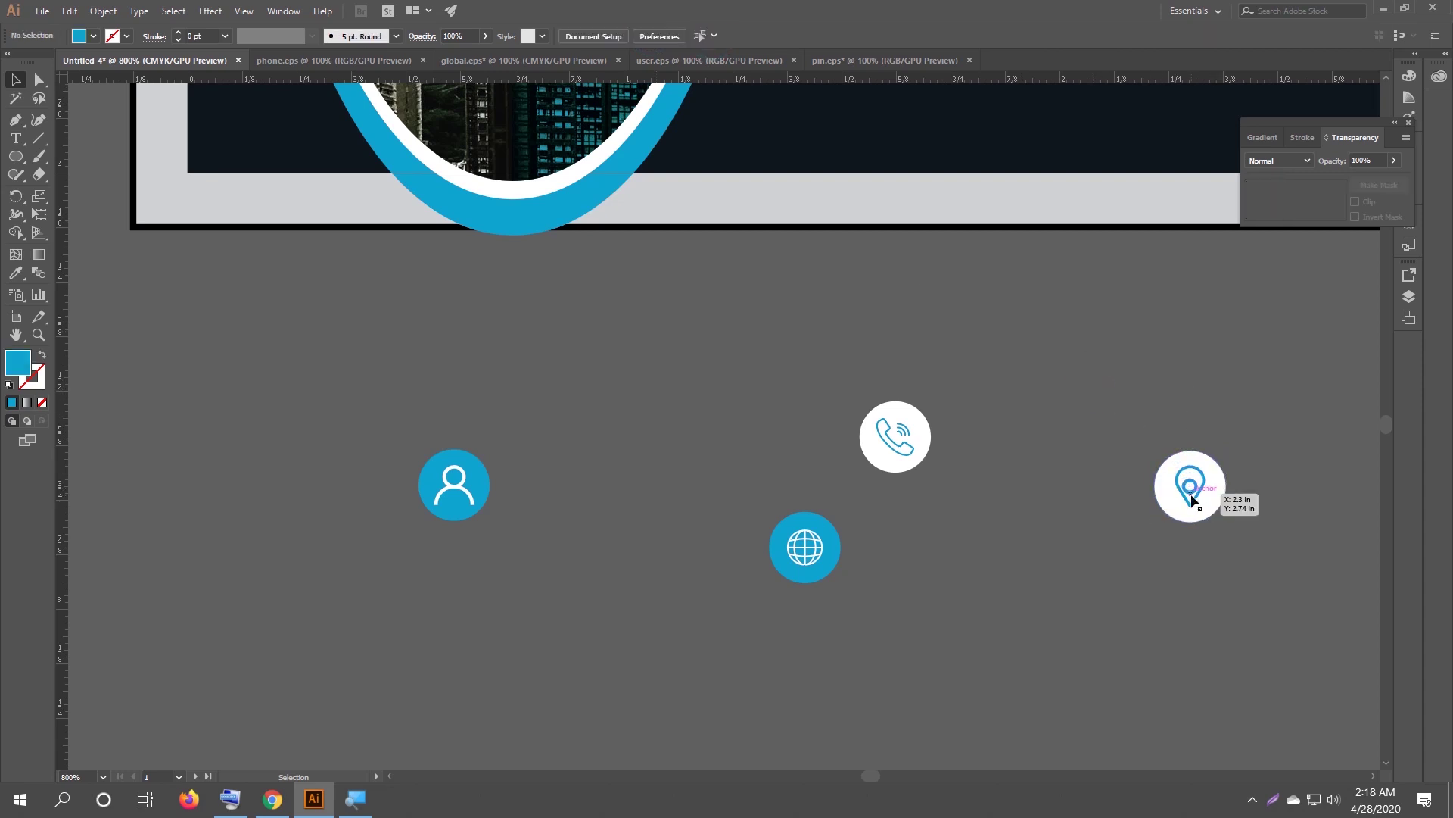
{"action": "left_click", "coordinate": [1193, 497]}
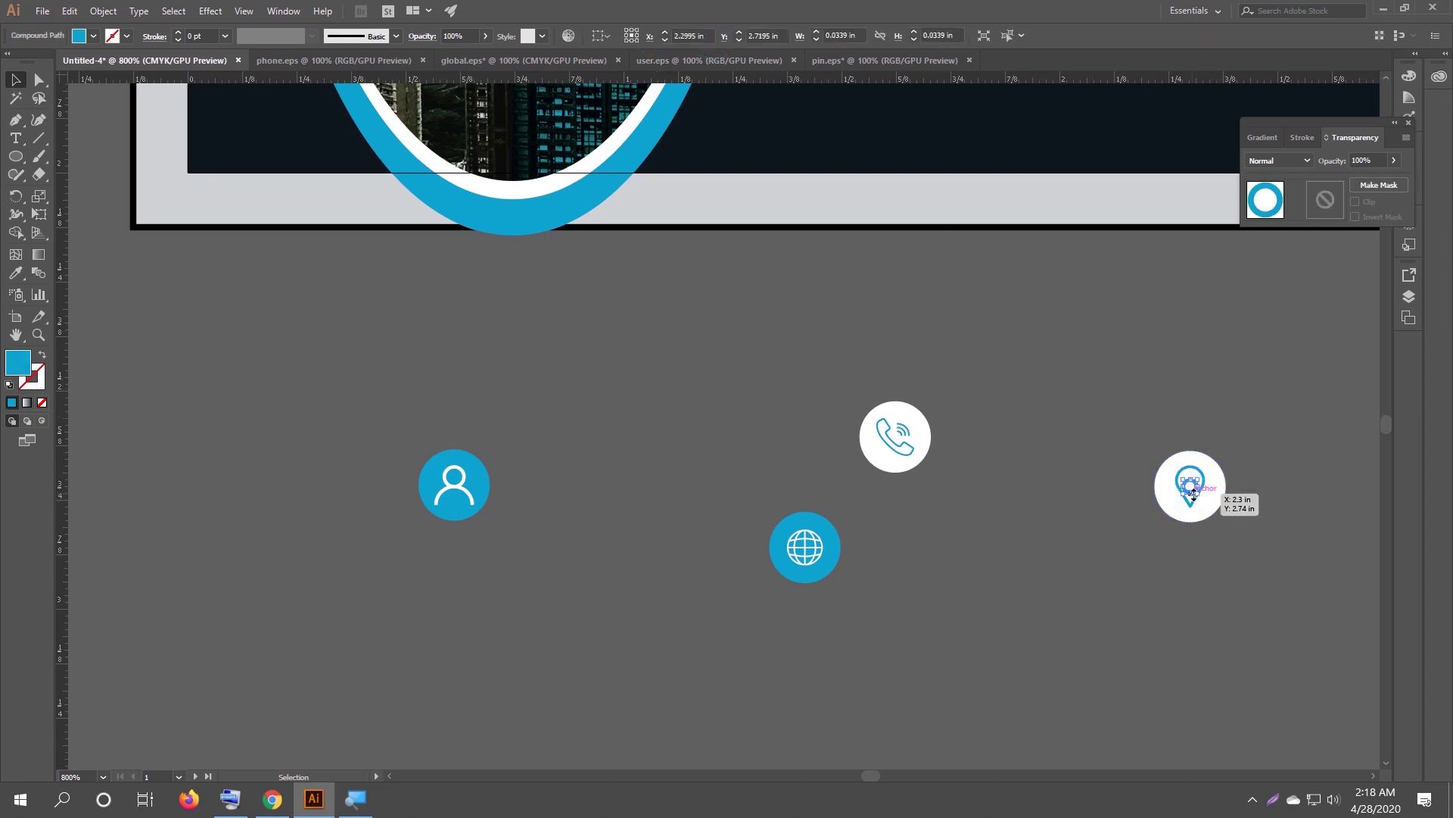
{"action": "key", "text": "Delete"}
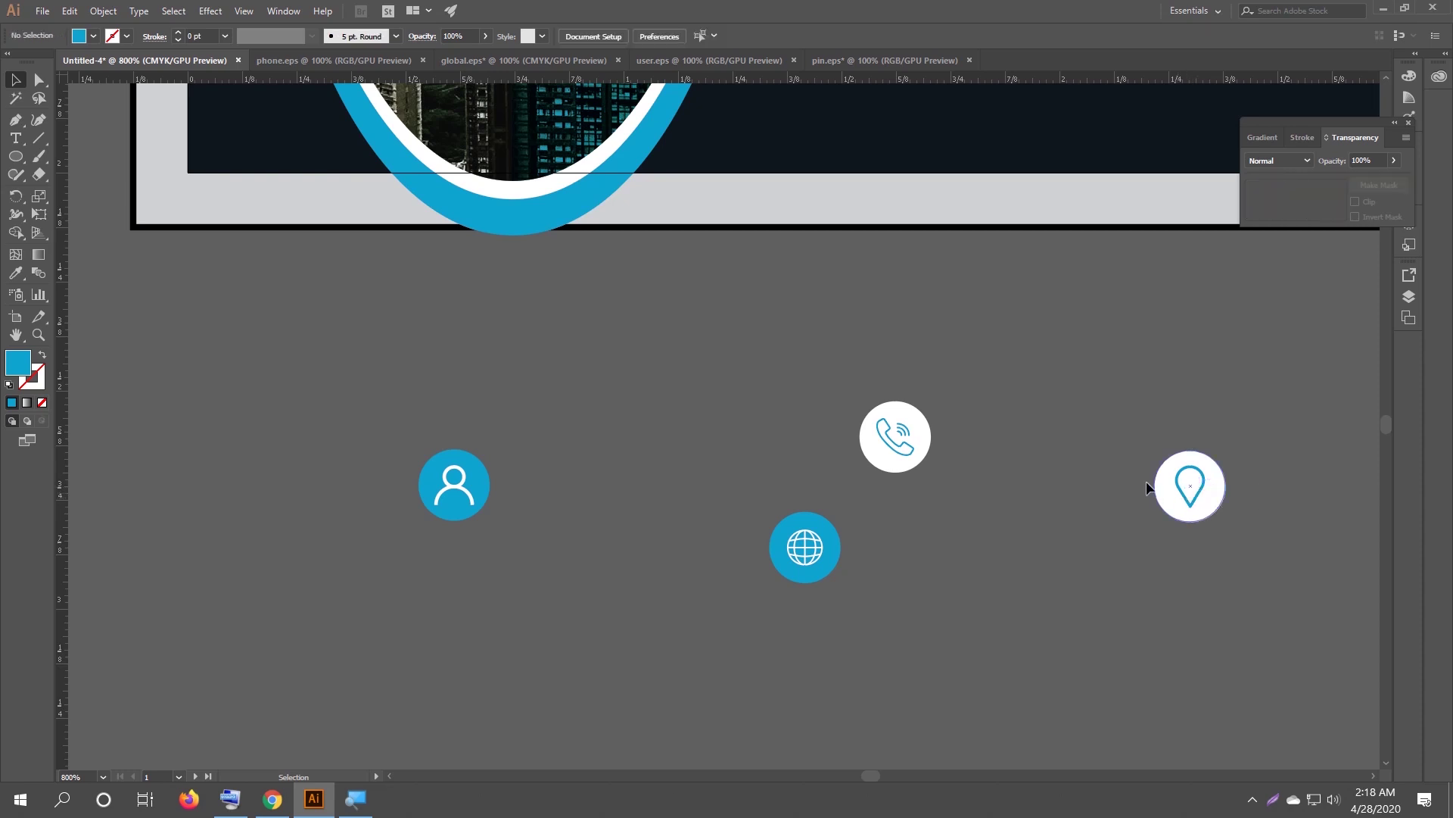
Group each circled icon's parts together with Ctrl+G.
{"action": "scroll", "coordinate": [1084, 461], "scroll_direction": "down", "scroll_amount": 3}
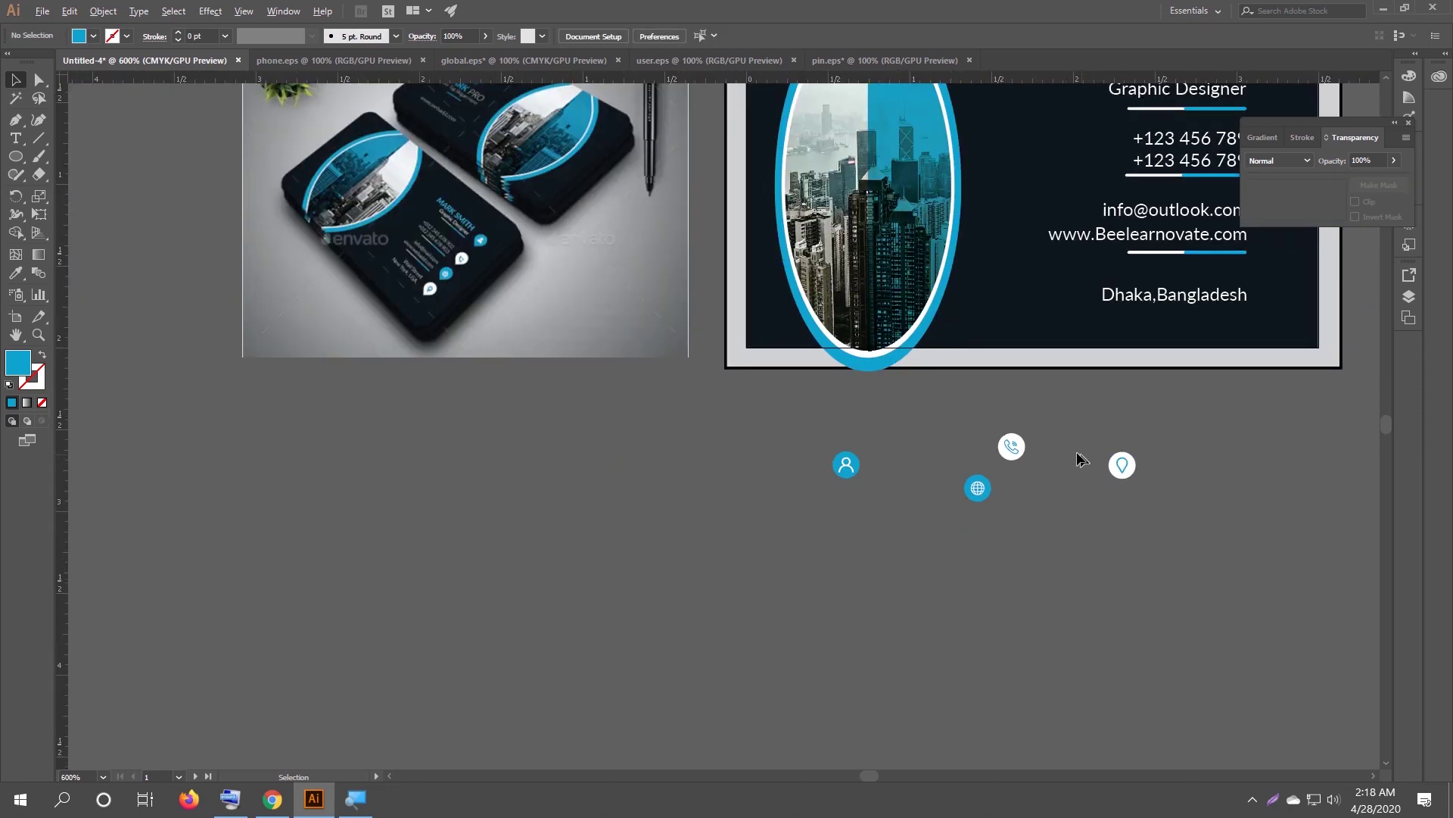
{"action": "left_click_drag", "start_coordinate": [1017, 400], "coordinate": [620, 559]}
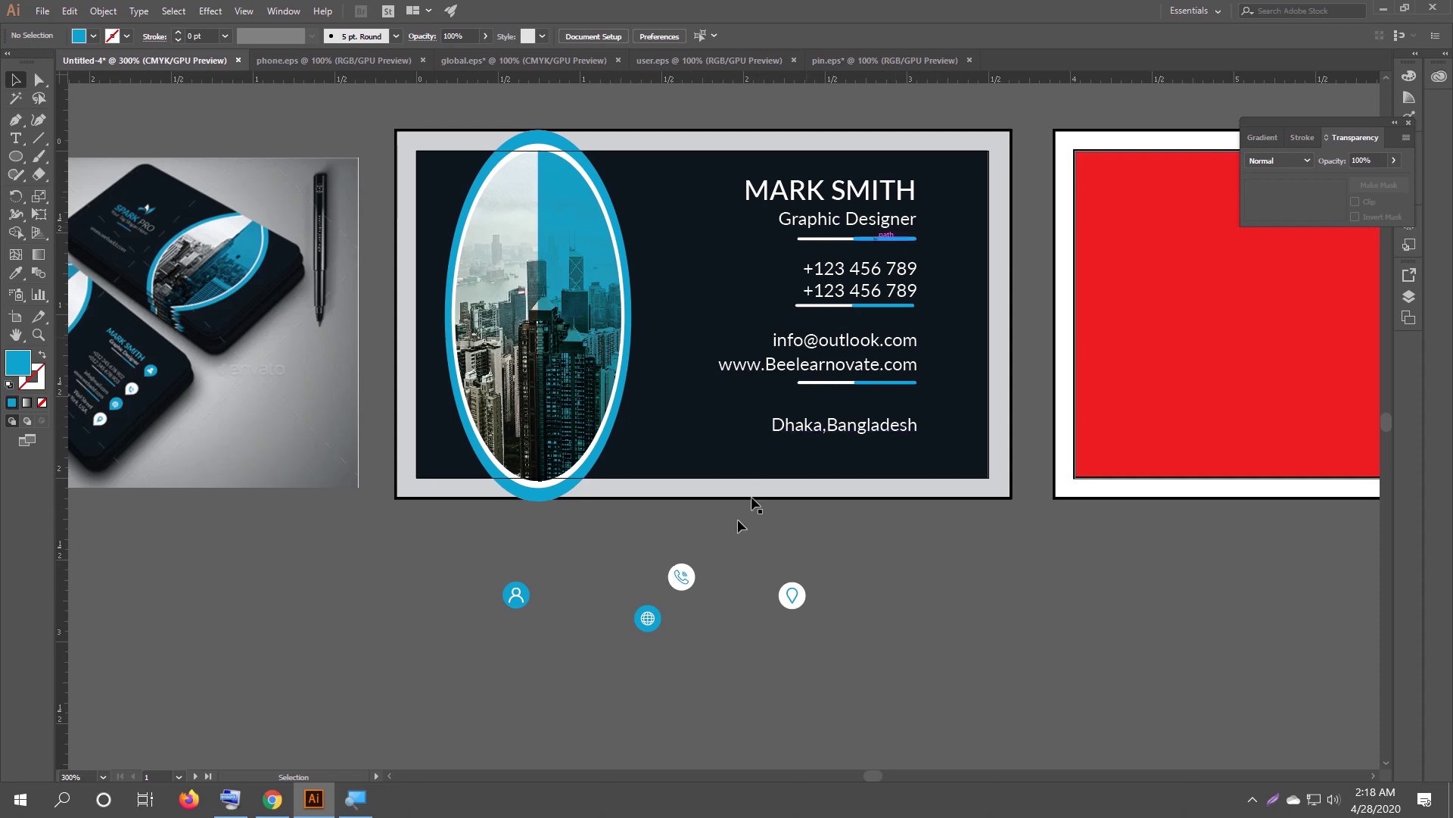
{"action": "left_click", "coordinate": [518, 596]}
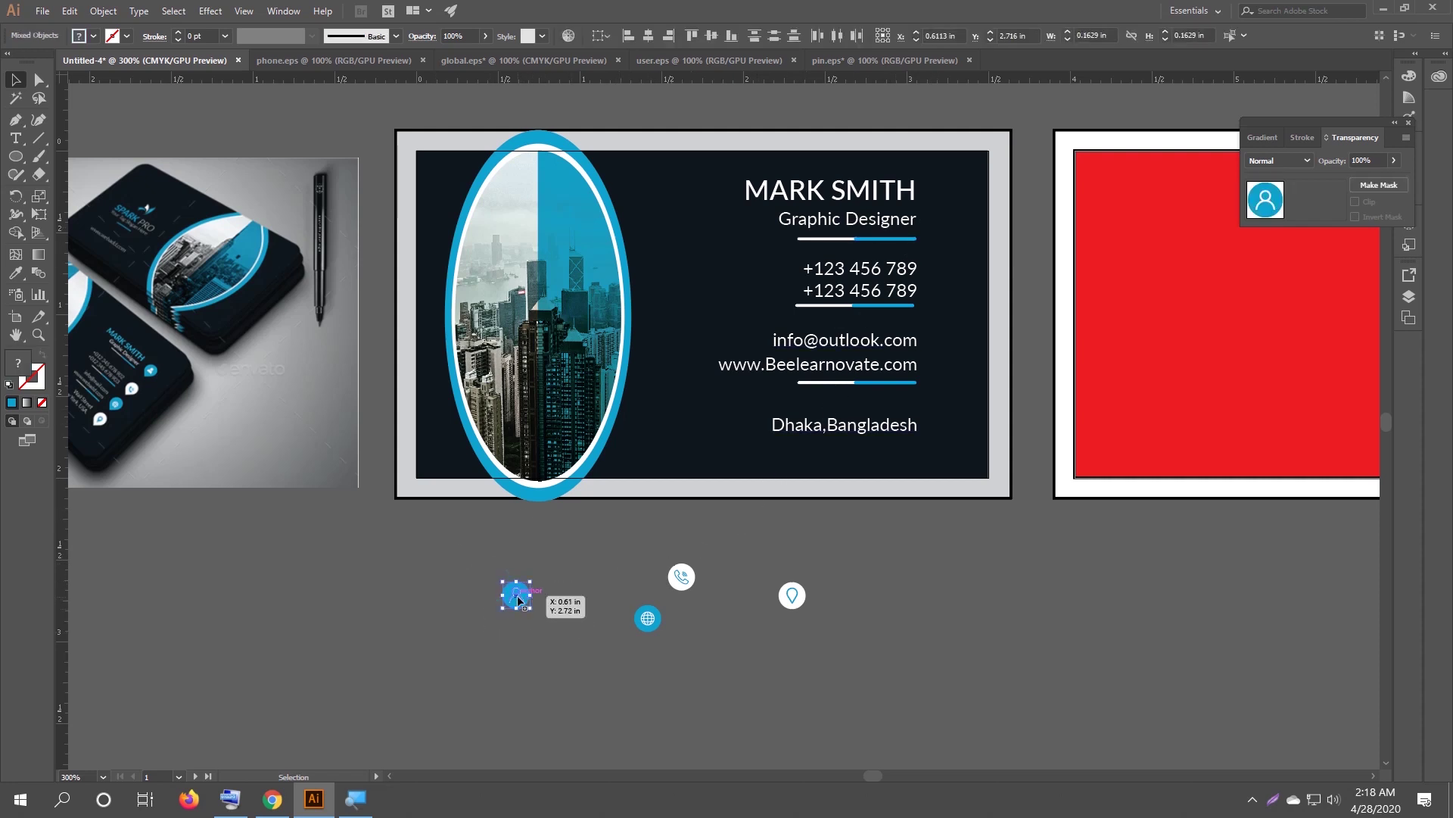
{"action": "key", "text": "a"}
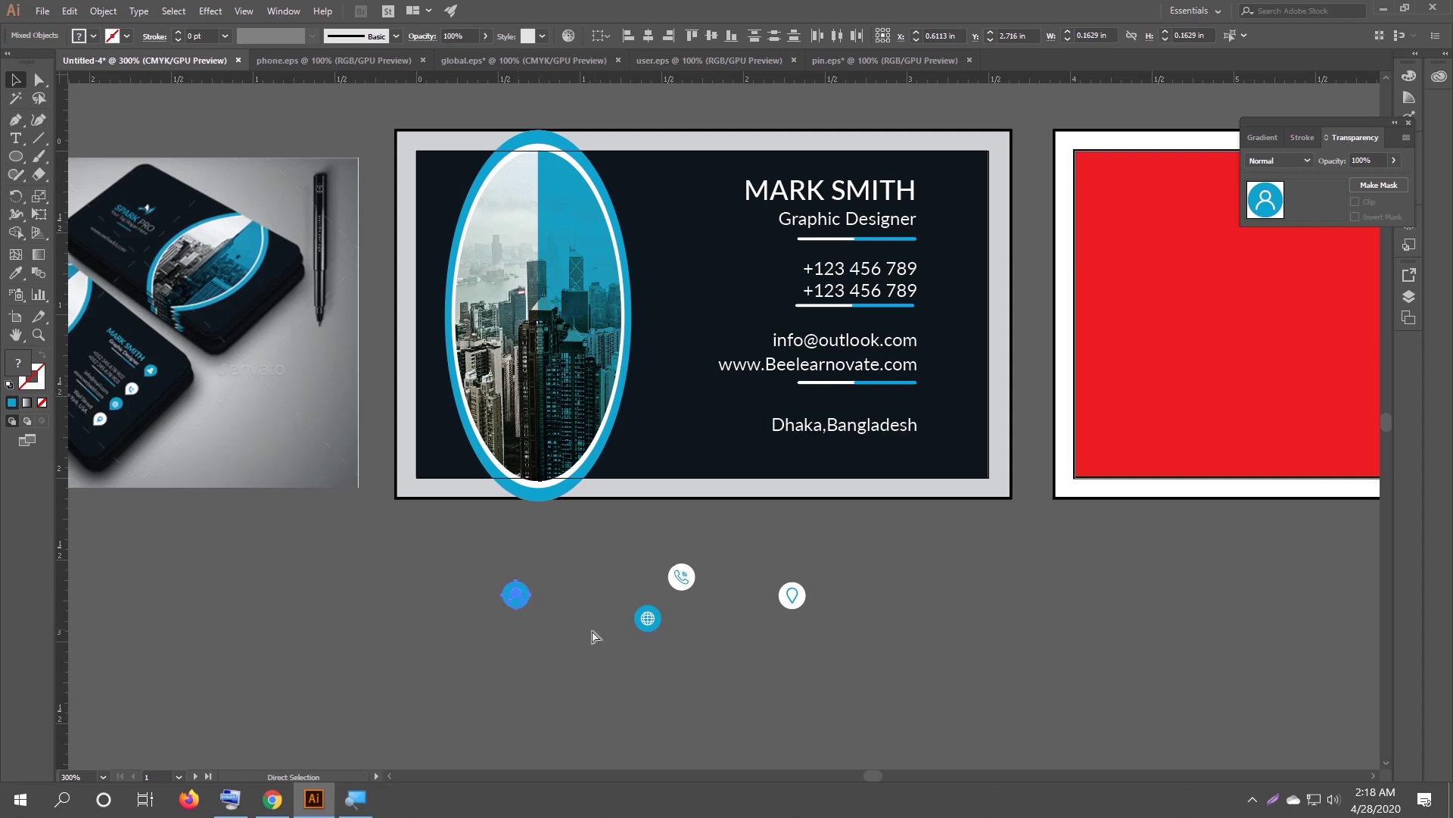
{"action": "key", "text": "ctrl+g"}
{"action": "left_click_drag", "start_coordinate": [596, 590], "coordinate": [676, 654]}
{"action": "left_click_drag", "start_coordinate": [661, 557], "coordinate": [839, 625]}
{"action": "key", "text": "ctrl+g"}
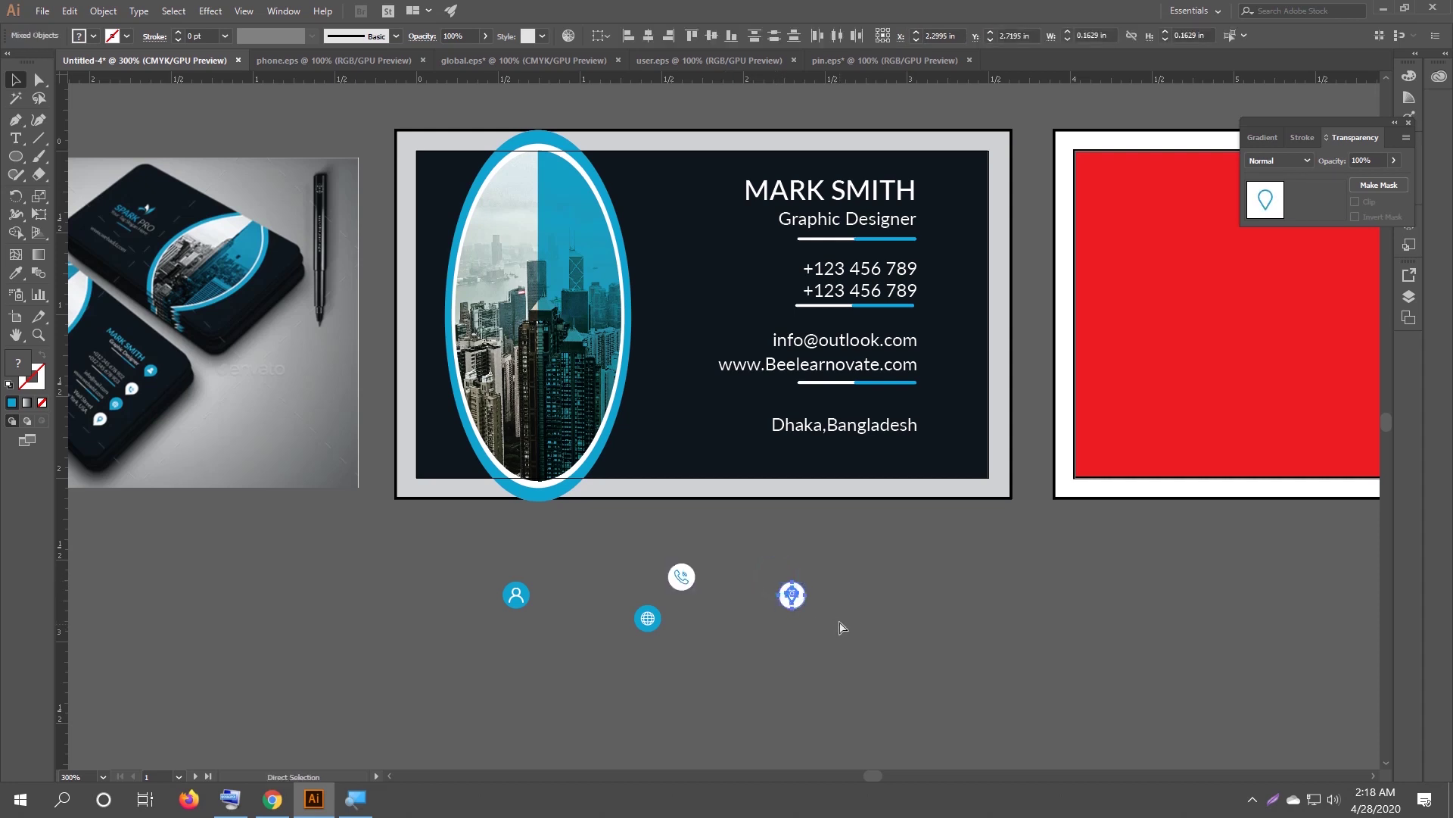
{"action": "key", "text": "ctrl+g"}
Move the user, globe, phone and pin icons beside MARK SMITH, web address, phone numbers and Dhaka, Bangladesh.
{"action": "left_click_drag", "start_coordinate": [517, 595], "coordinate": [969, 227]}
{"action": "left_click", "coordinate": [962, 678]}
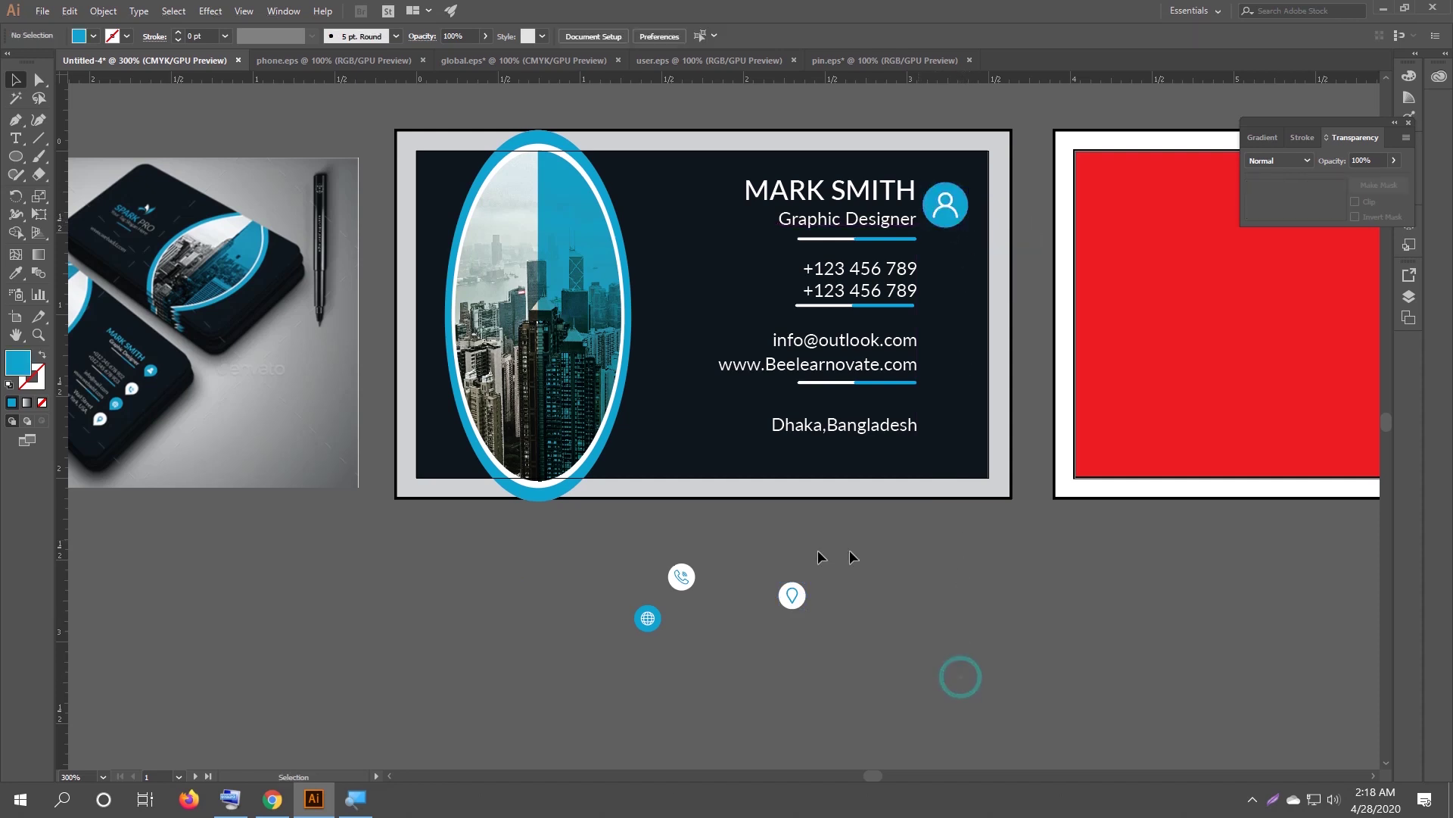
{"action": "left_click_drag", "start_coordinate": [642, 622], "coordinate": [970, 381]}
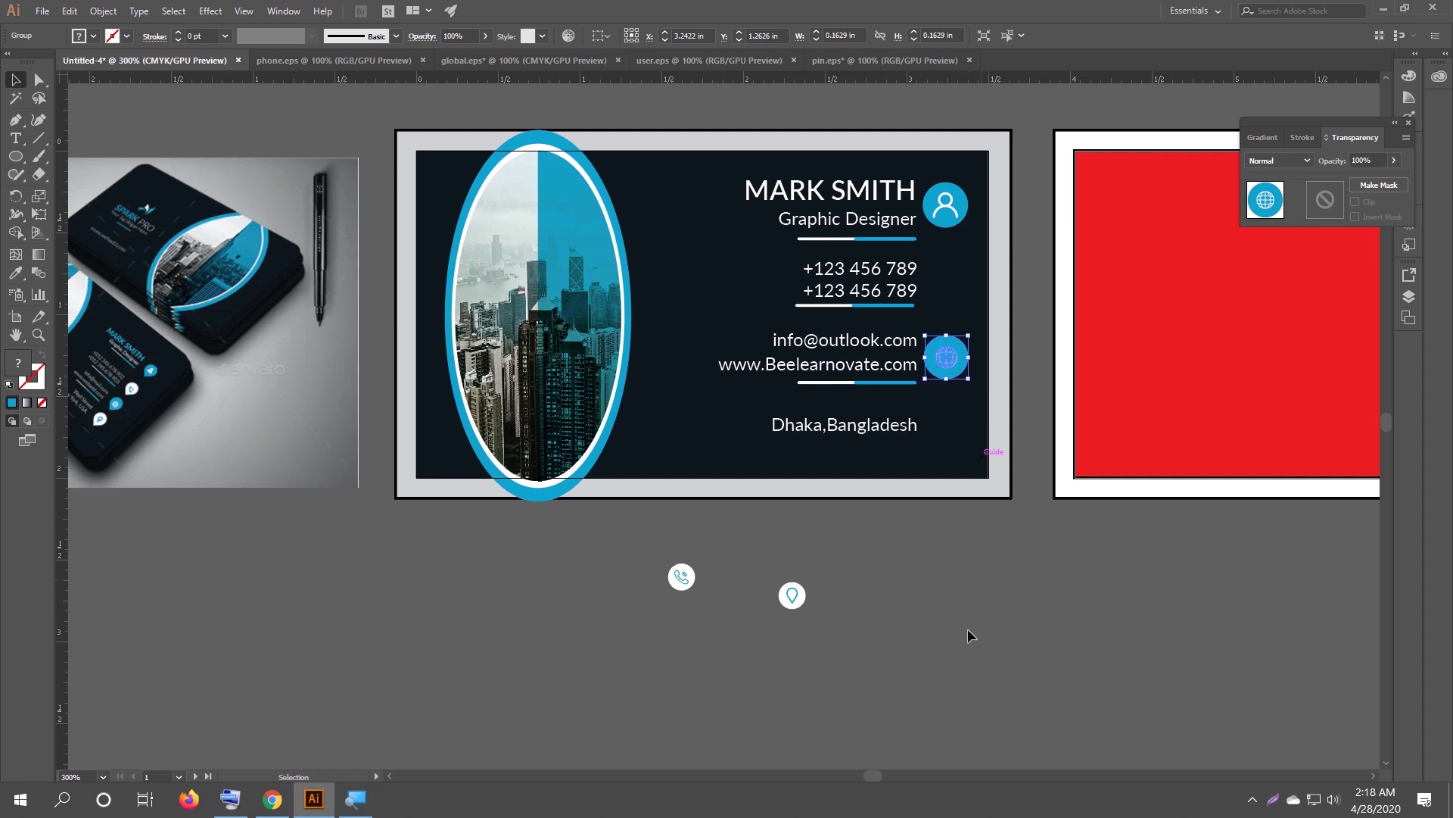
{"action": "left_click", "coordinate": [961, 632]}
{"action": "left_click_drag", "start_coordinate": [695, 580], "coordinate": [952, 285]}
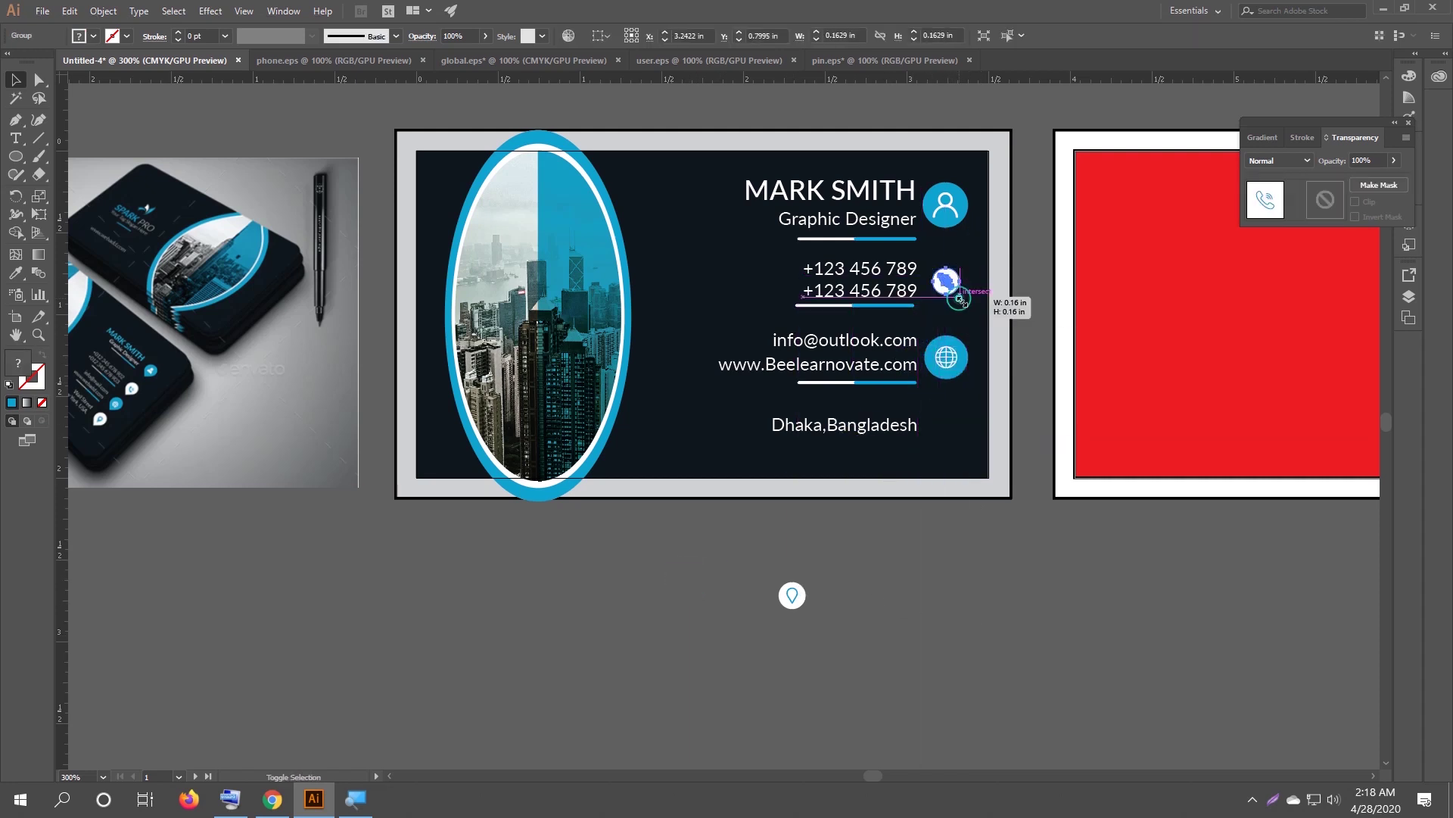
{"action": "left_click_drag", "start_coordinate": [792, 594], "coordinate": [967, 450]}
{"action": "left_click", "coordinate": [947, 590]}
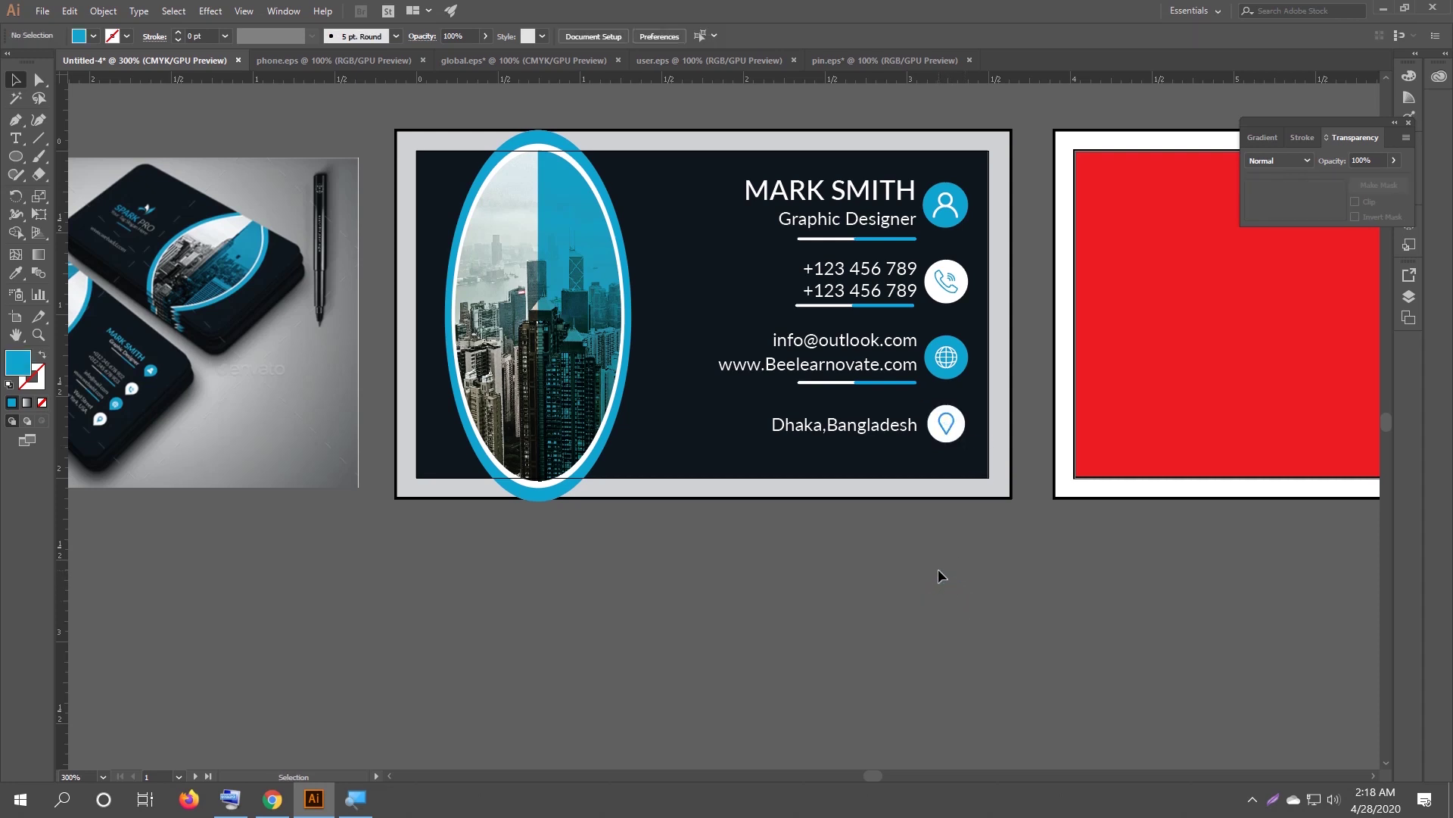
{"action": "left_click", "coordinate": [958, 227]}
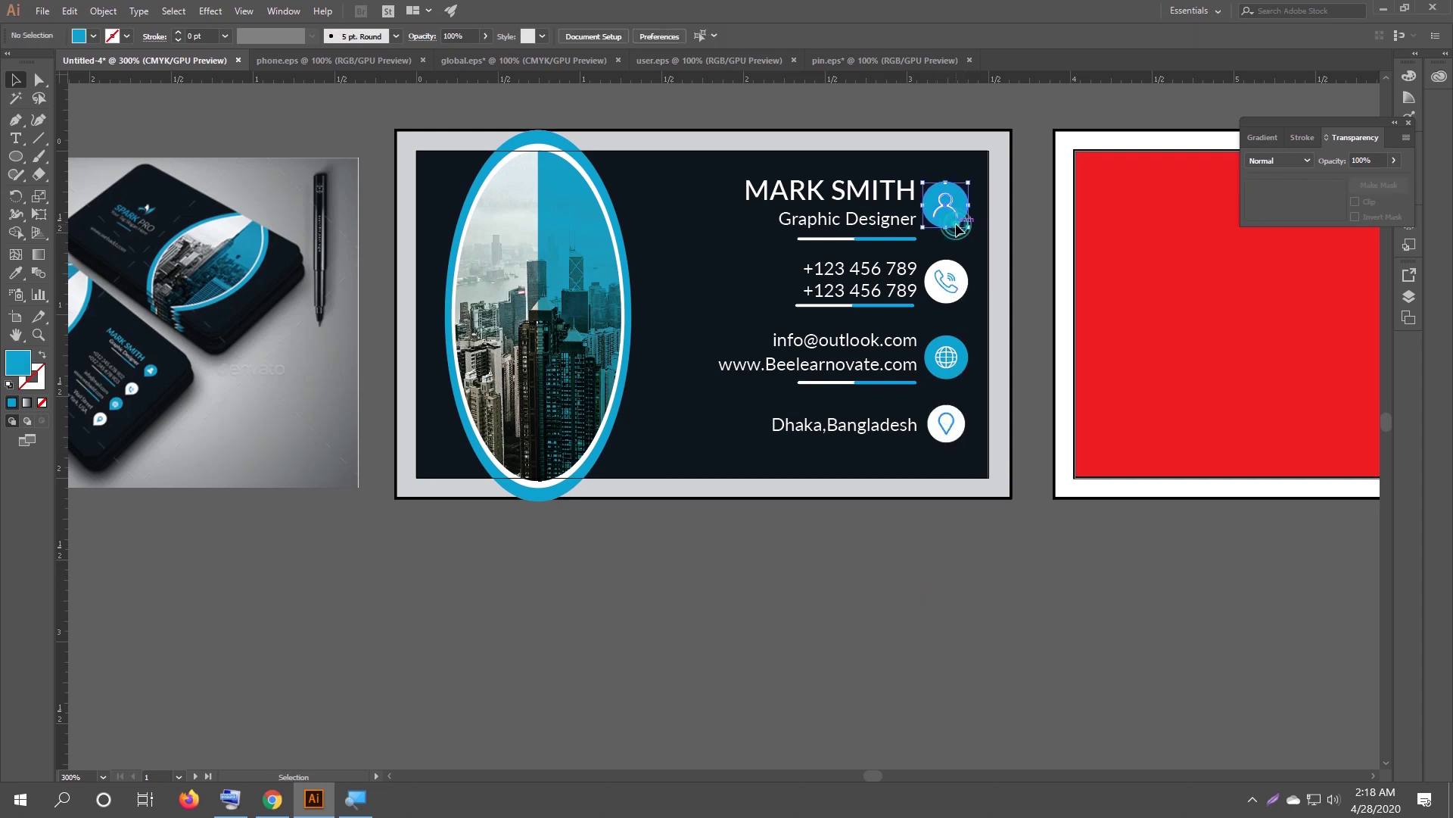
{"action": "left_click_drag", "start_coordinate": [966, 224], "coordinate": [966, 222]}
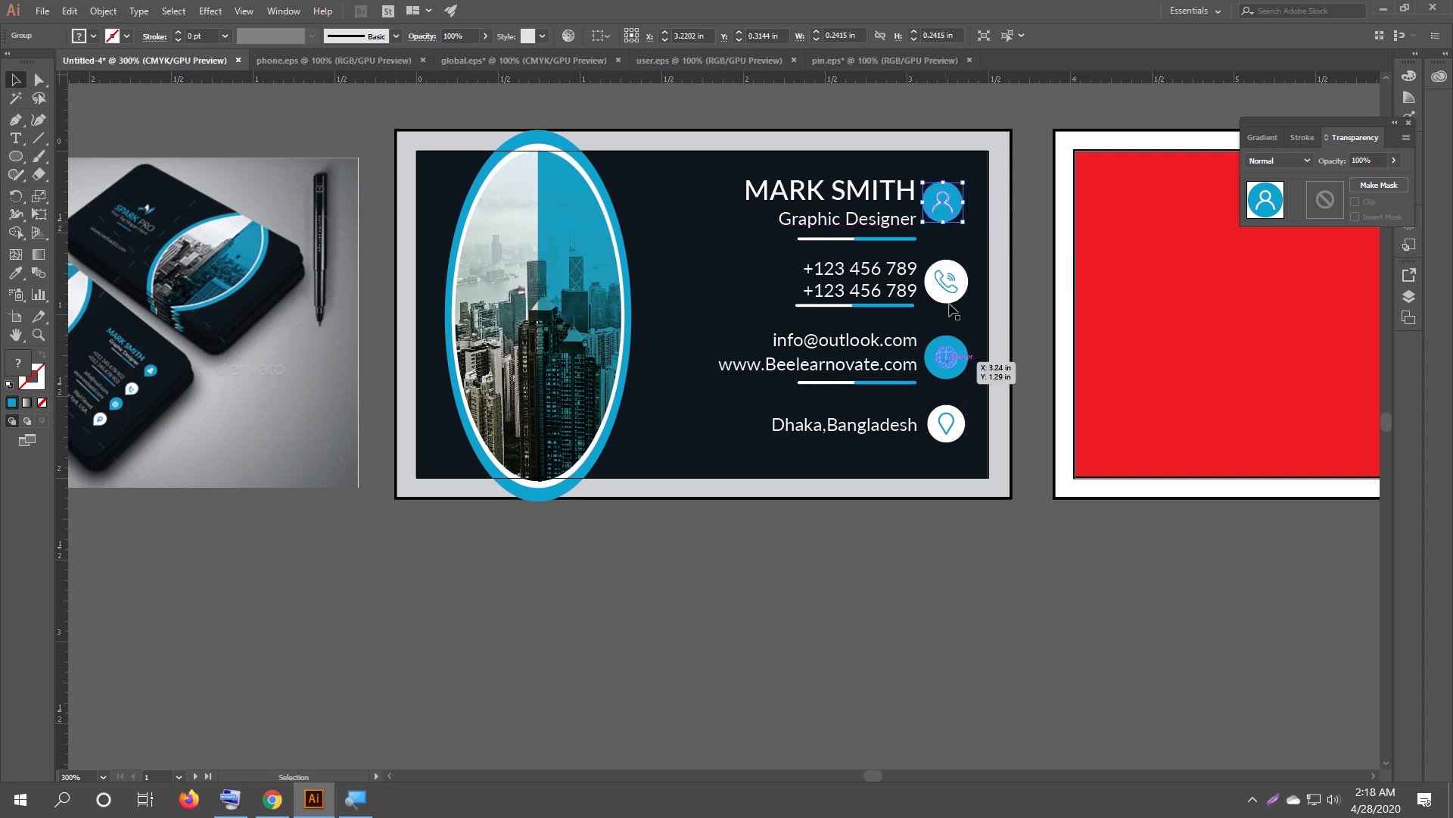
Resize the user, phone and globe icons to about 0.23 in each.
{"action": "scroll", "coordinate": [931, 344], "scroll_direction": "up", "scroll_amount": 2}
{"action": "scroll", "coordinate": [926, 338], "scroll_direction": "down", "scroll_amount": 1}
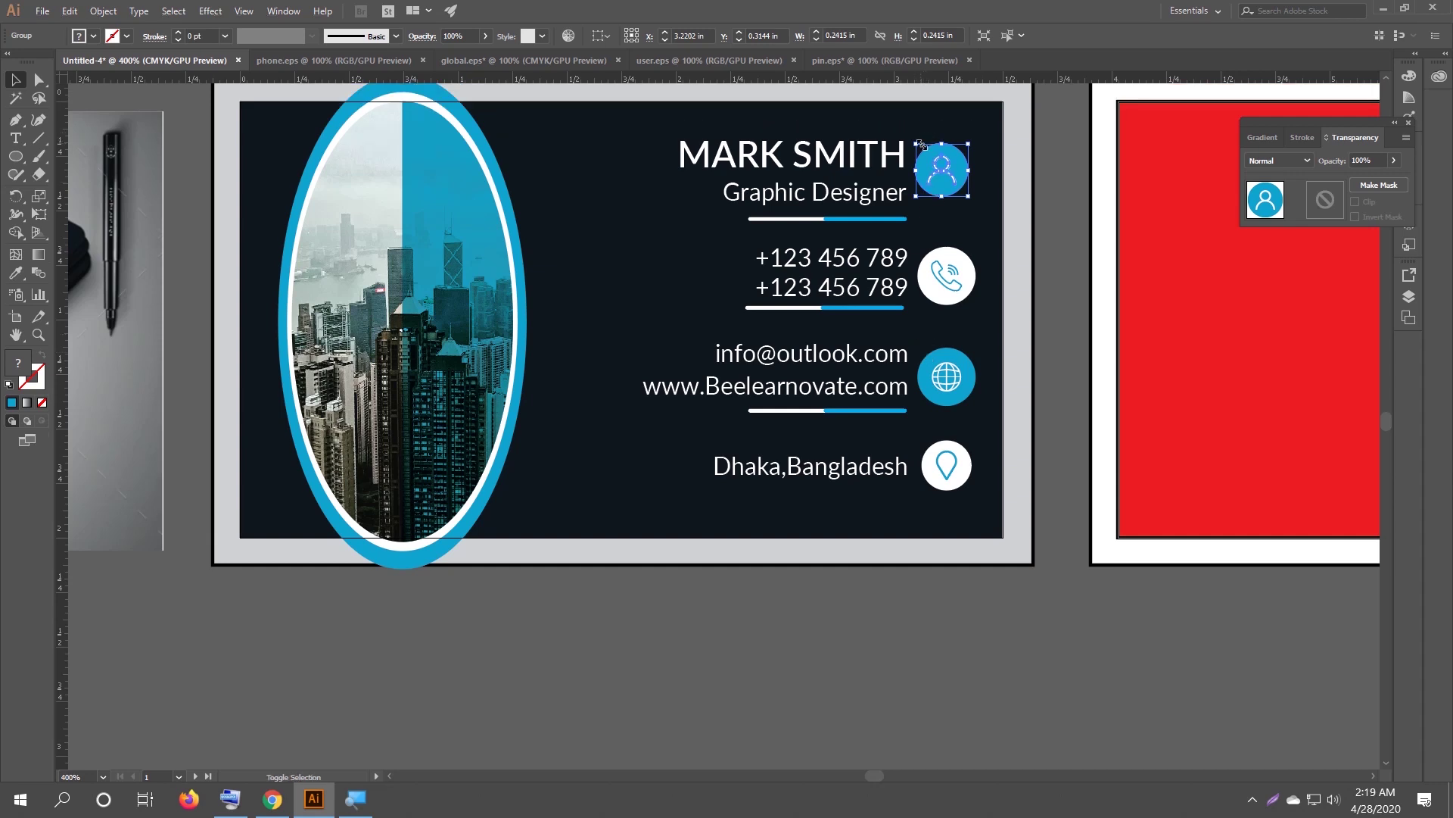
{"action": "left_click_drag", "start_coordinate": [919, 142], "coordinate": [921, 149]}
{"action": "left_click", "coordinate": [929, 262]}
{"action": "left_click_drag", "start_coordinate": [917, 248], "coordinate": [923, 249]}
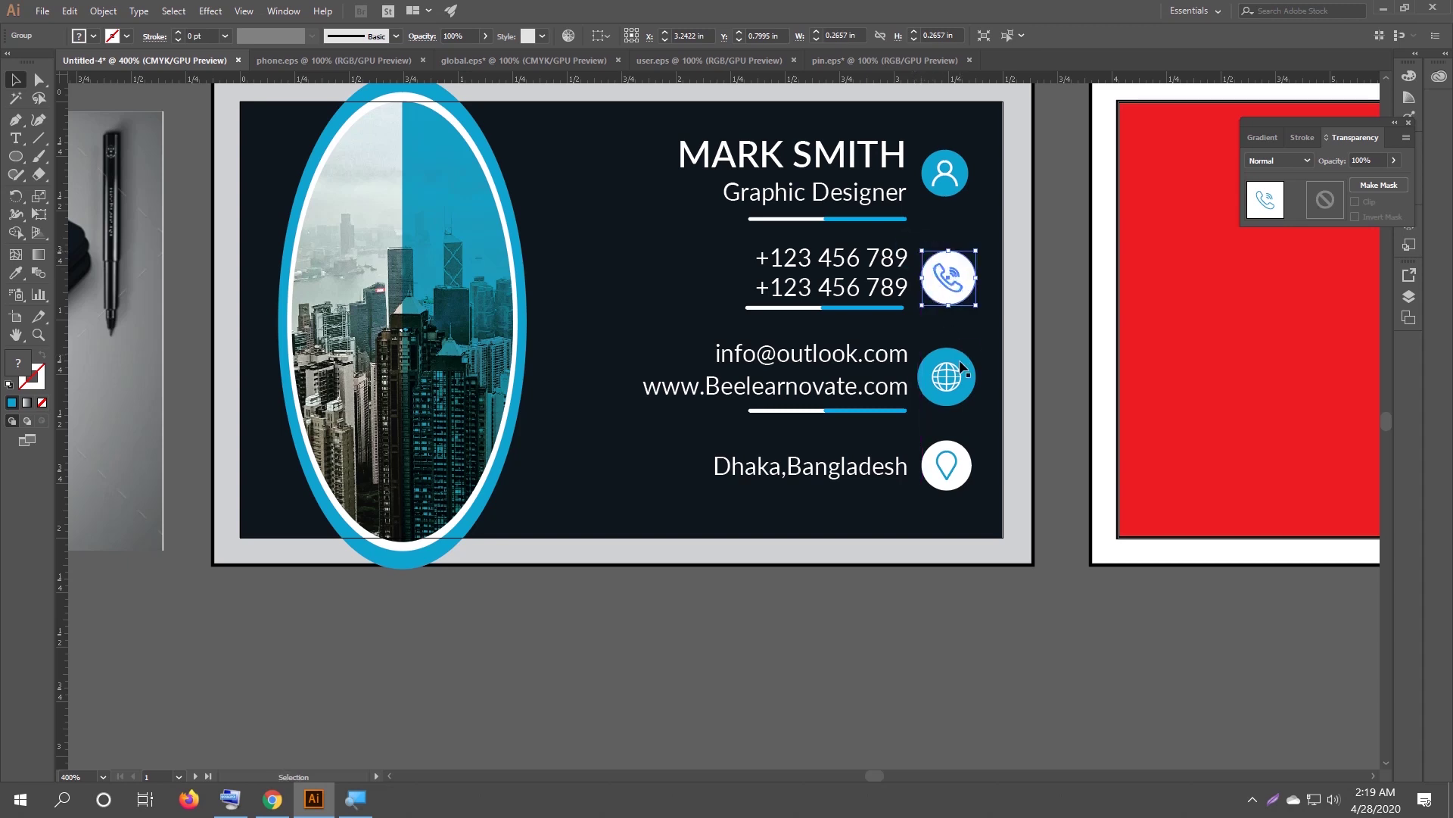
{"action": "left_click", "coordinate": [957, 369]}
{"action": "mouse_move", "coordinate": [975, 348]}
{"action": "left_mouse_down"}
{"action": "mouse_move", "coordinate": [988, 348]}
{"action": "mouse_move", "coordinate": [957, 370]}
{"action": "left_mouse_up"}
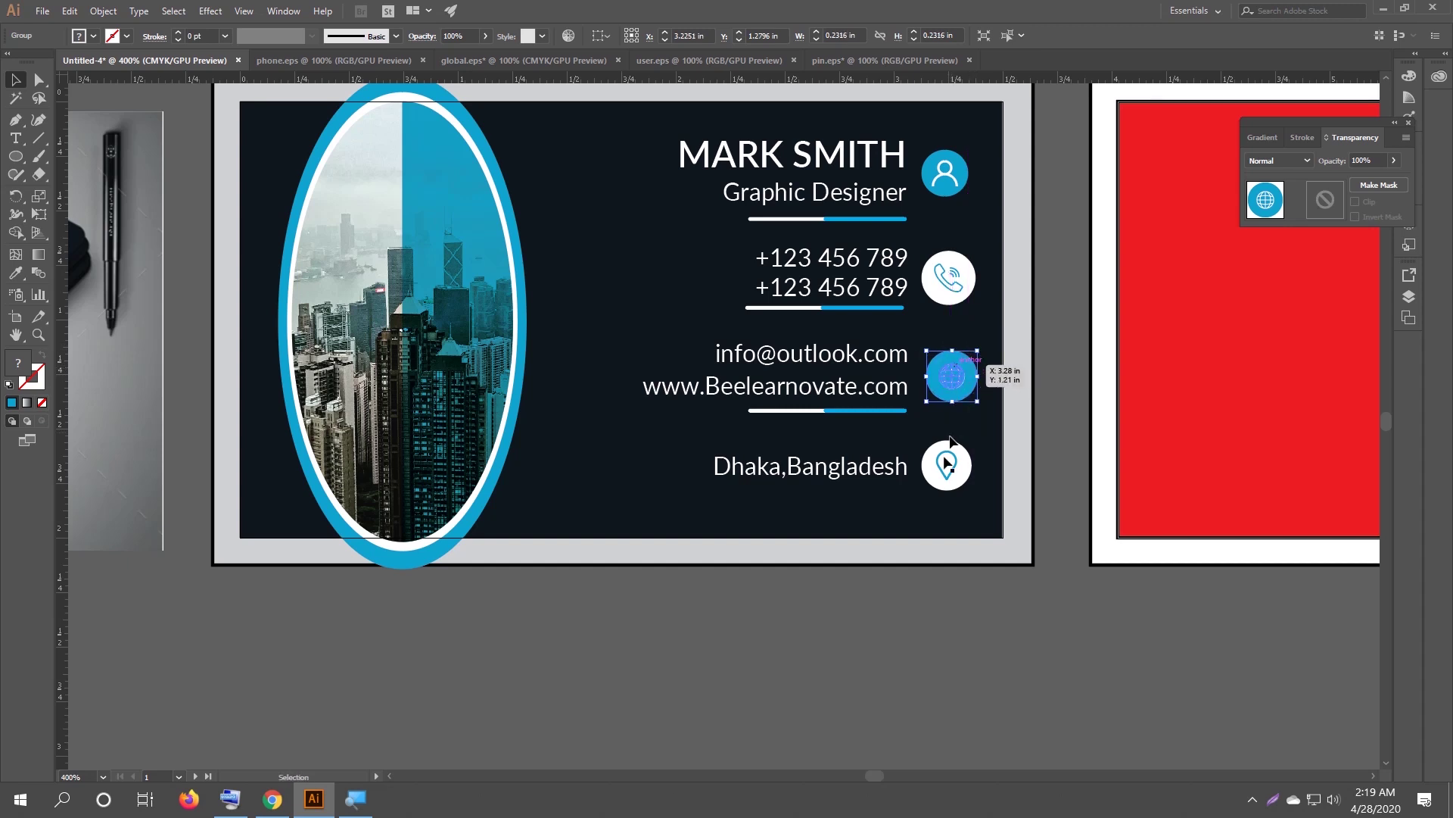
{"action": "left_click", "coordinate": [941, 459]}
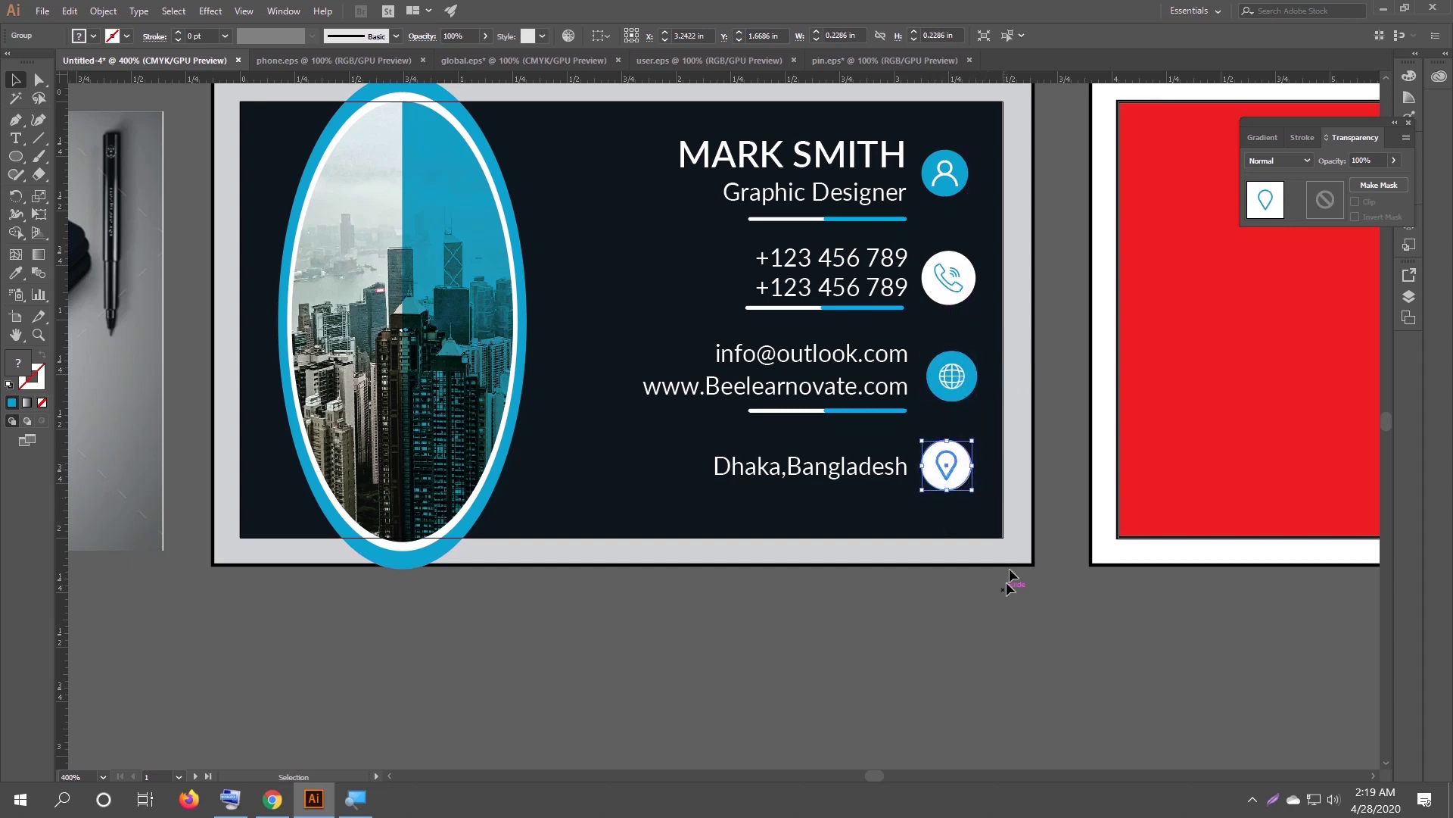
{"action": "left_click", "coordinate": [973, 301]}
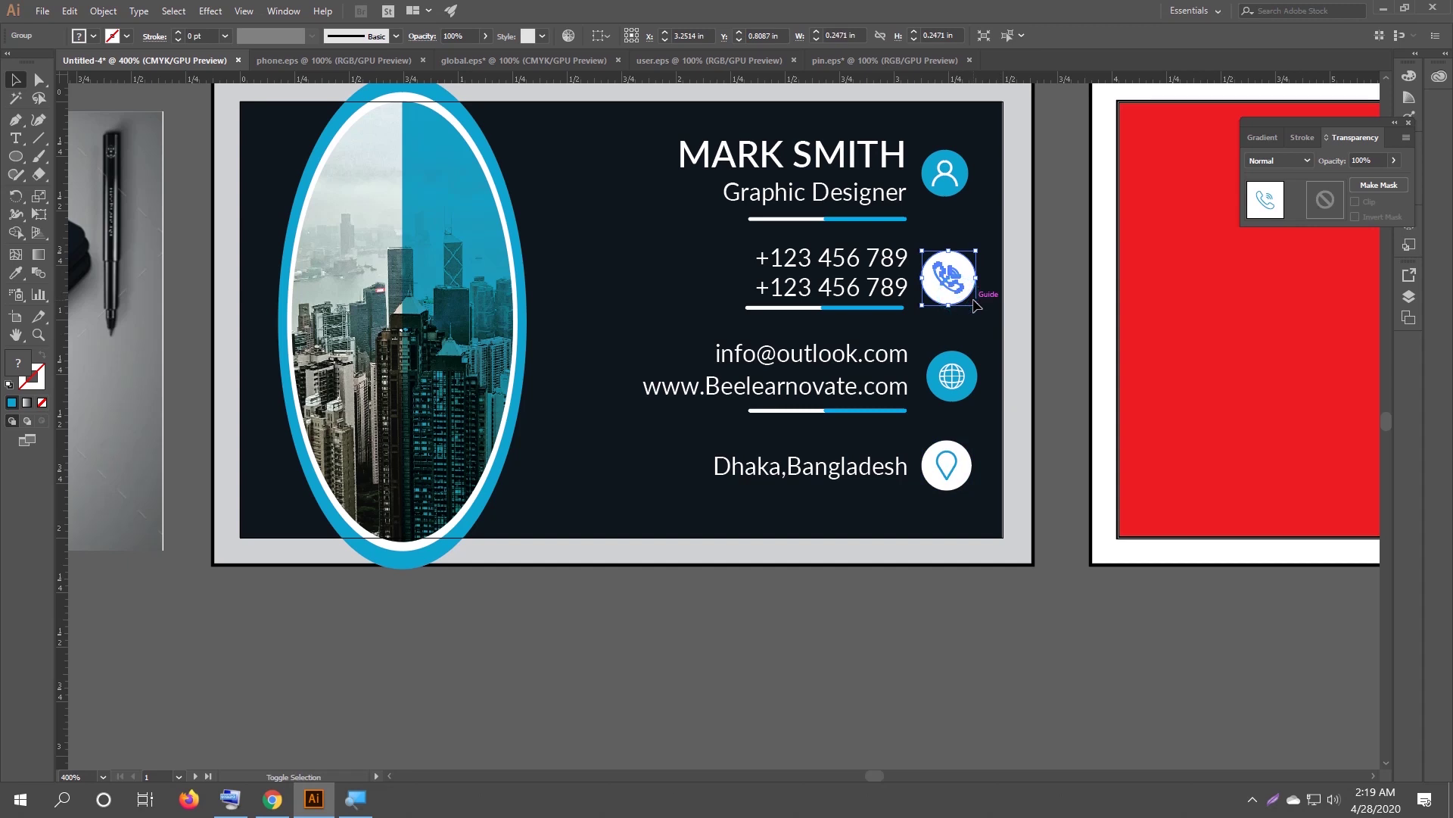
{"action": "left_click_drag", "start_coordinate": [976, 305], "coordinate": [973, 301]}
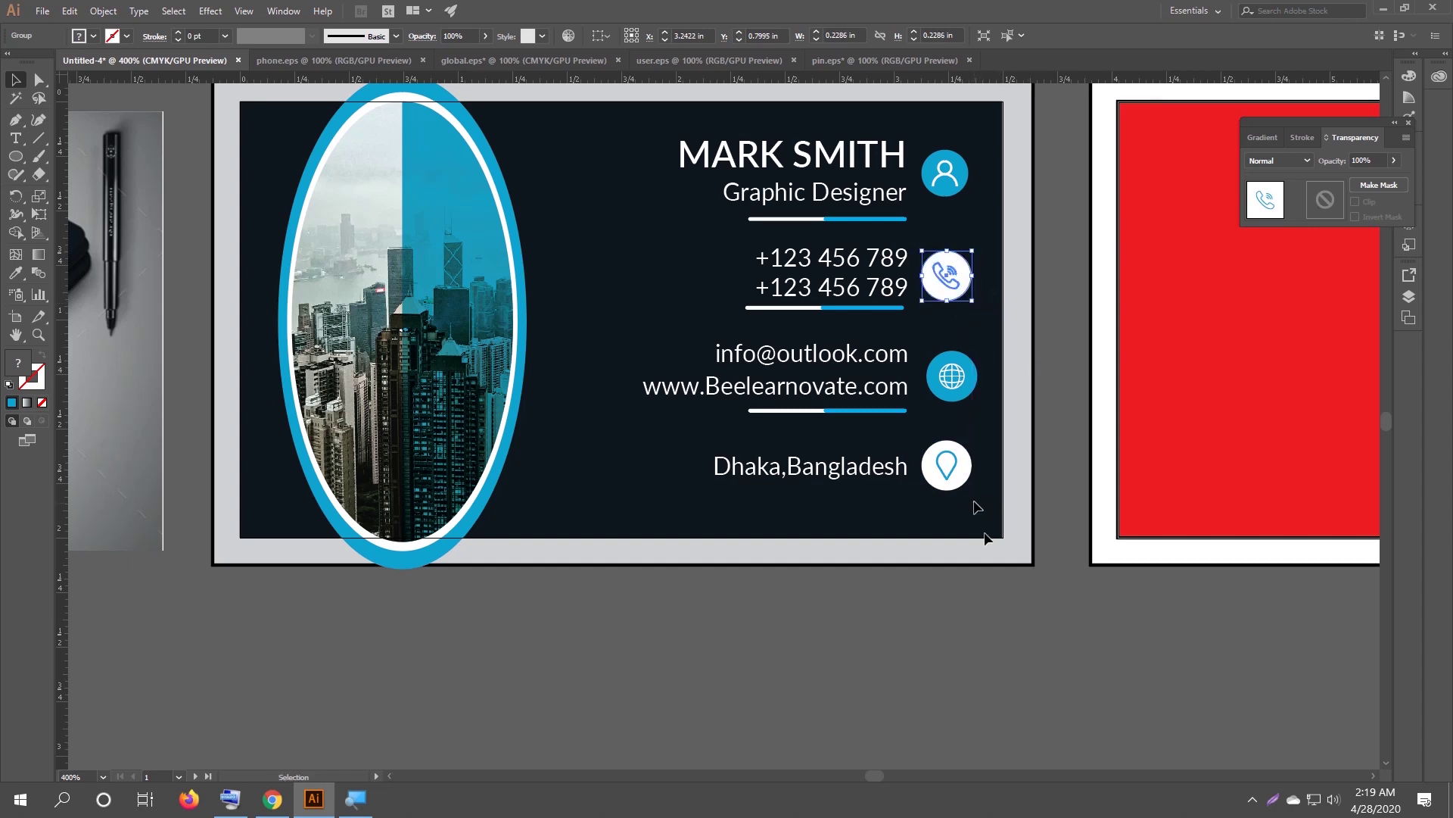
{"action": "left_click", "coordinate": [957, 645]}
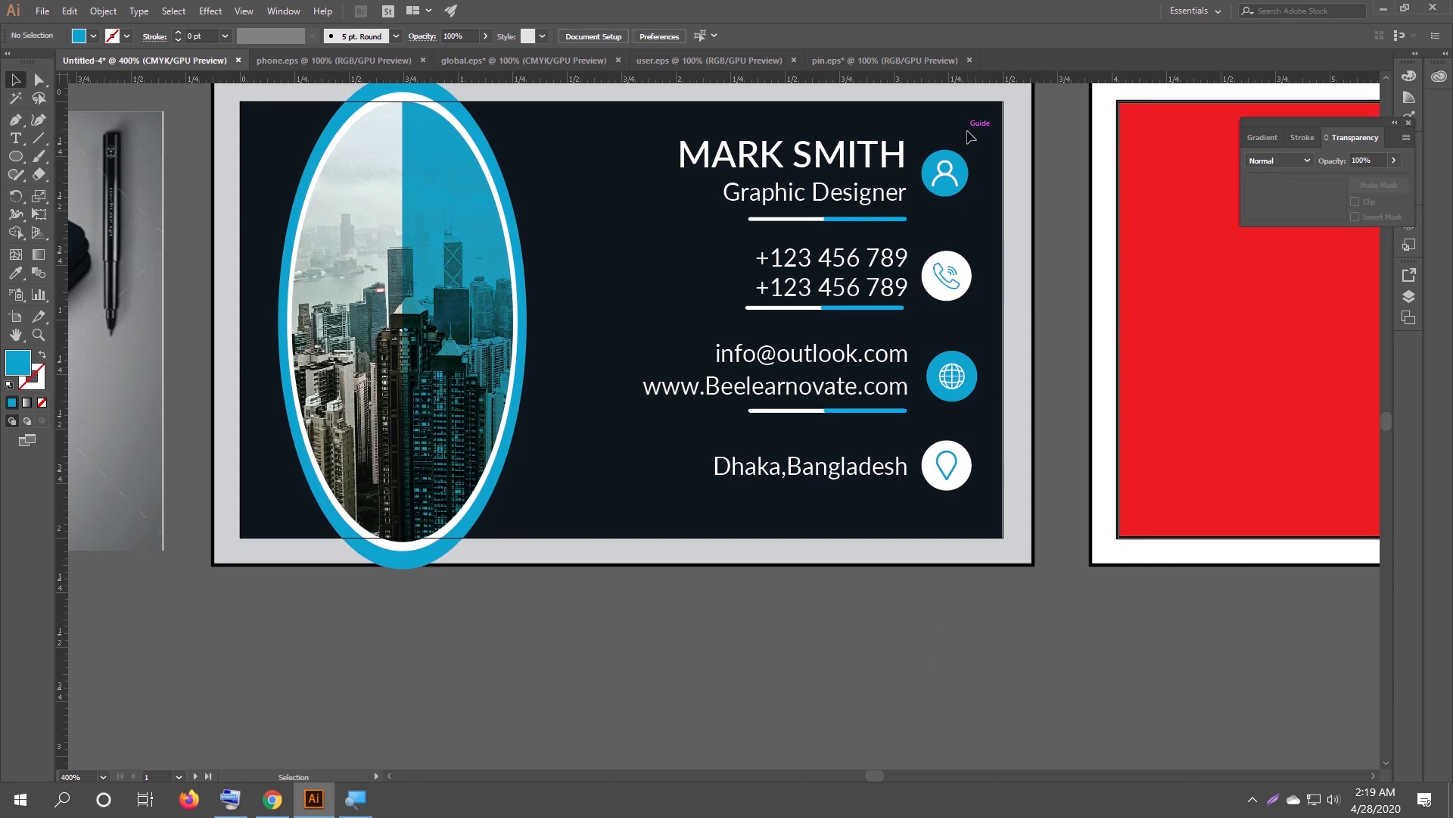
Align the four contact icons on a common horizontal centre.
{"action": "left_click_drag", "start_coordinate": [925, 132], "coordinate": [984, 522]}
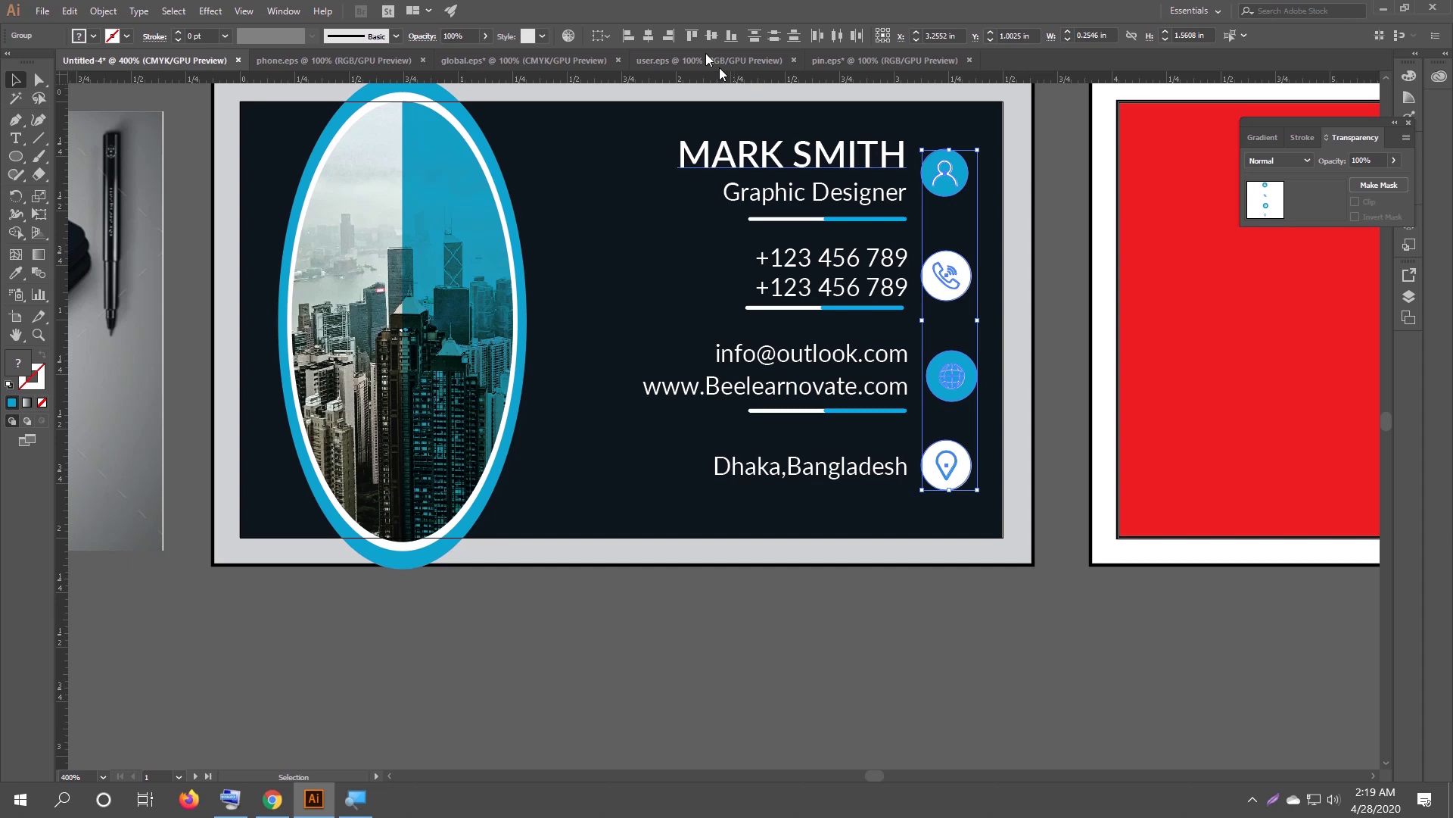
{"action": "left_click", "coordinate": [652, 39]}
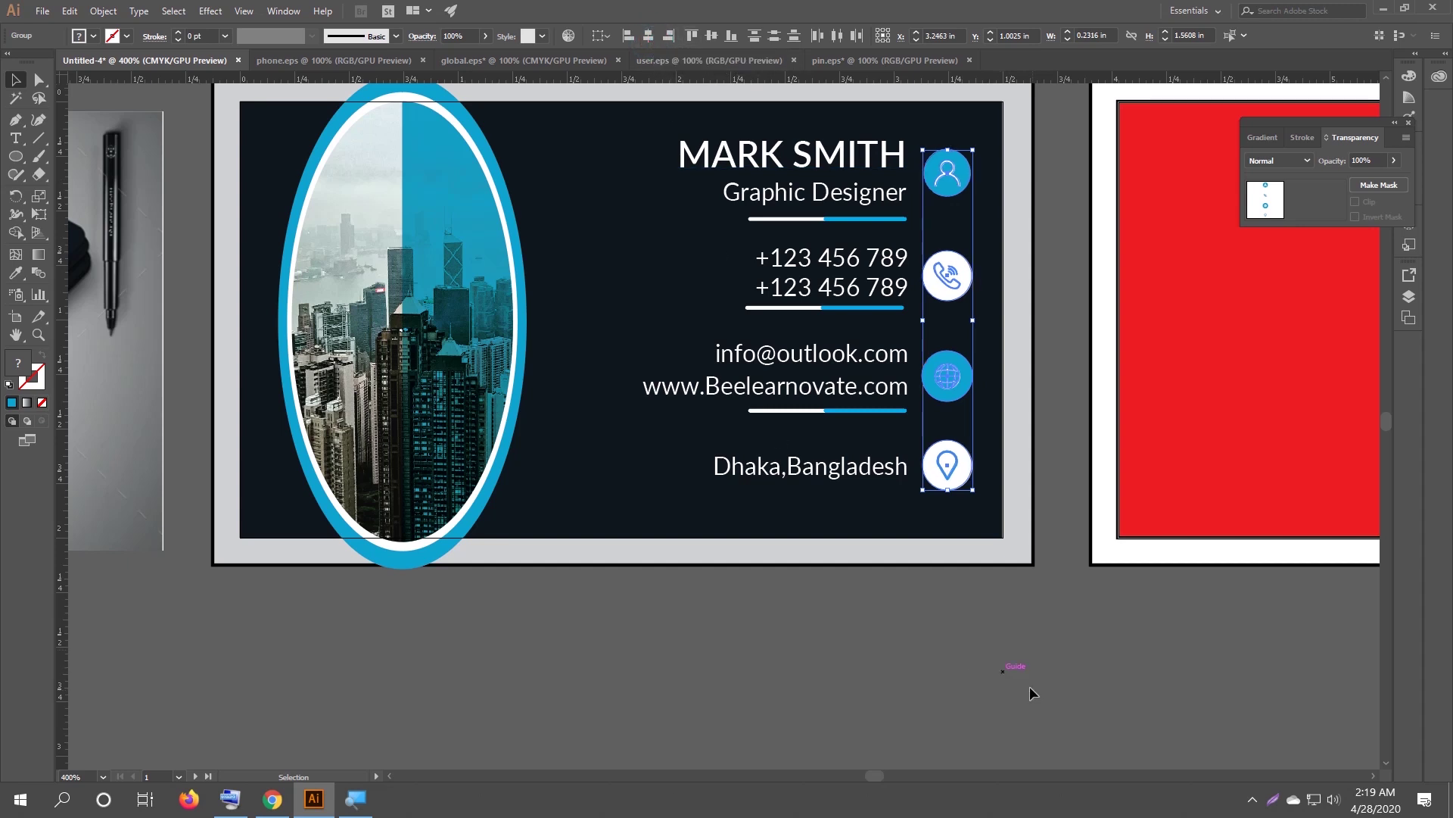
{"action": "left_click", "coordinate": [1003, 660]}
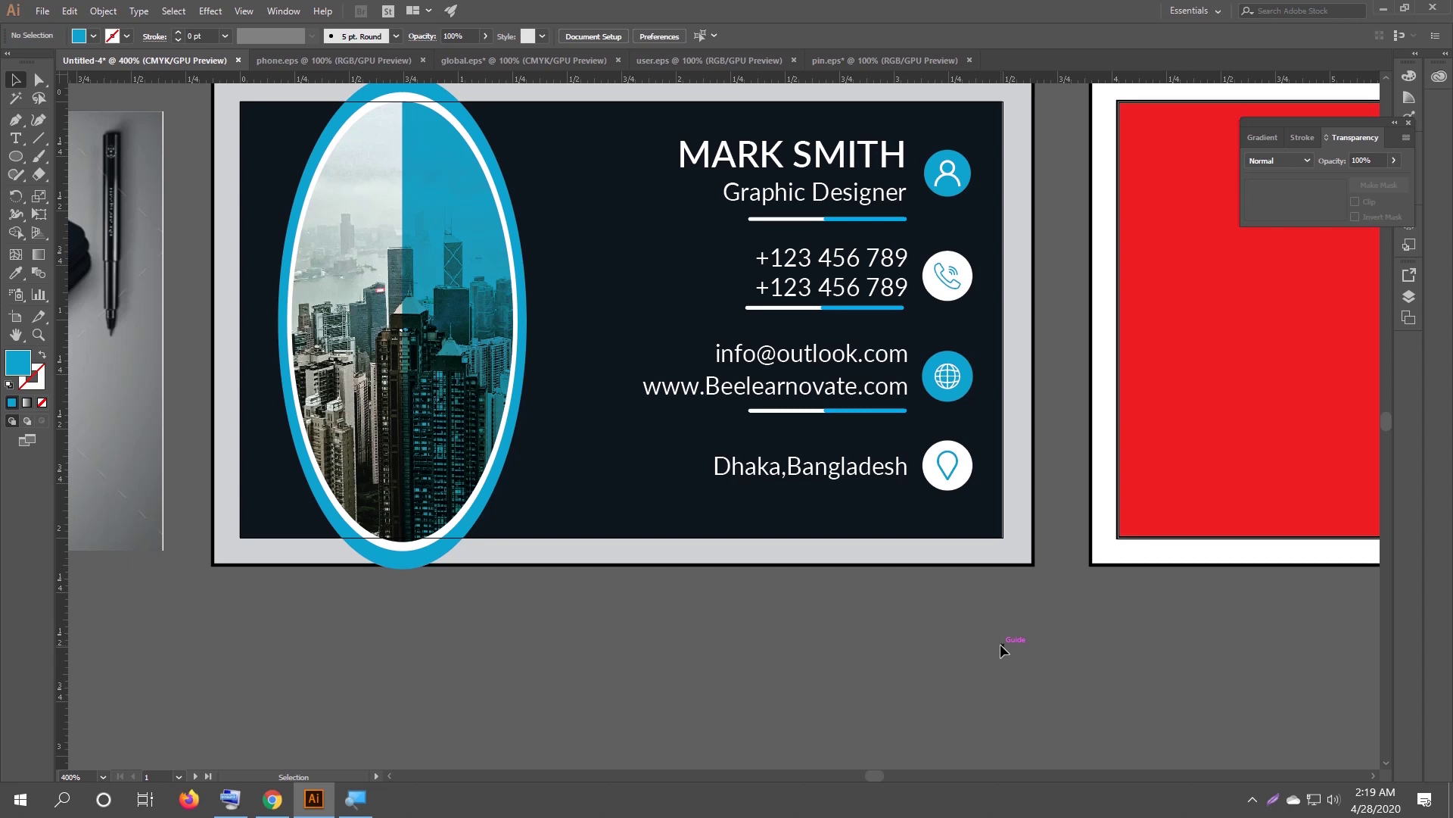
Hide the rulers and guides, then frame the view to show the card front and red back.
{"action": "key", "text": "ctrl+semicolon"}
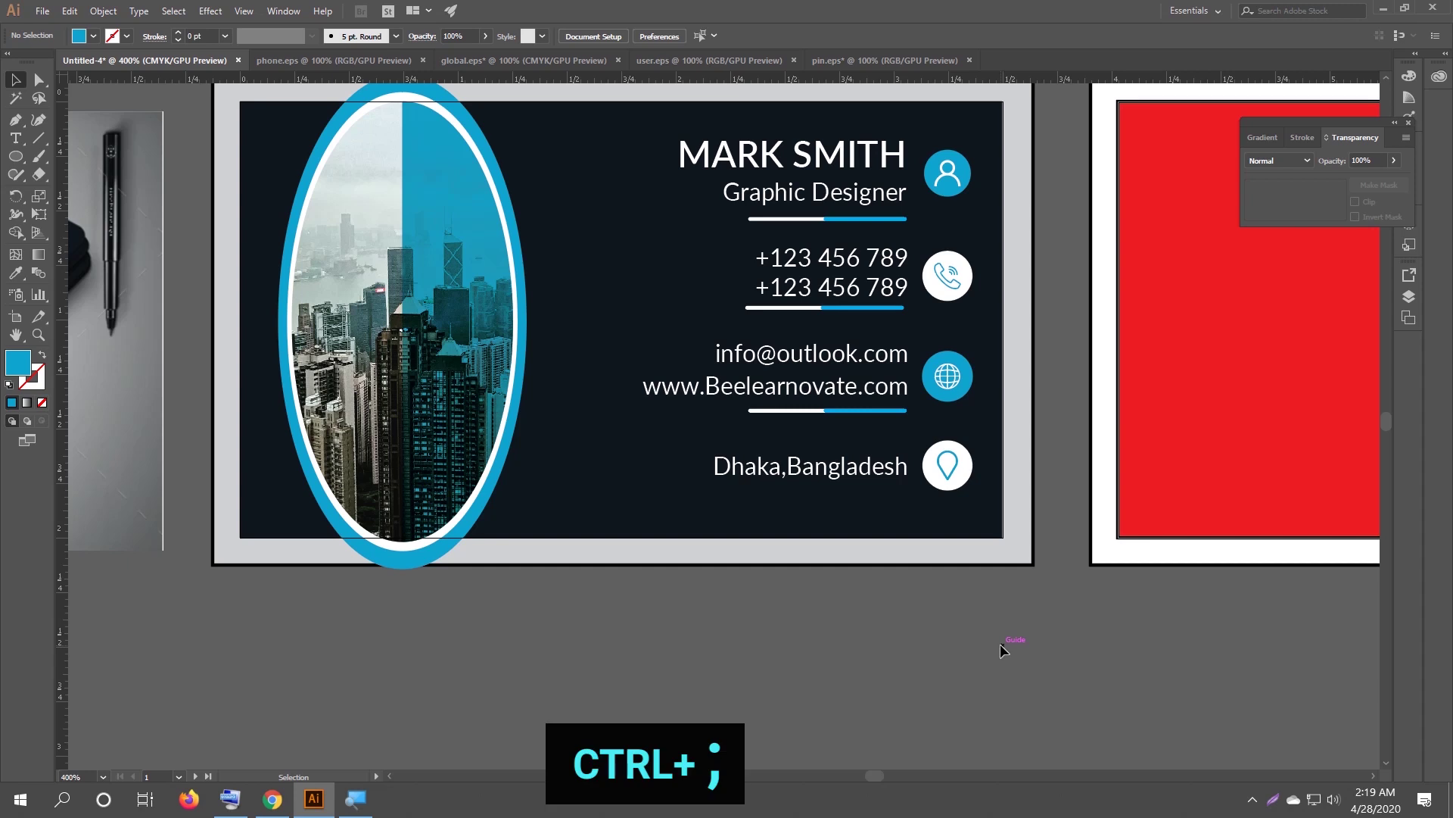
{"action": "key", "text": "ctrl"}
{"action": "key", "text": "ctrl+semicolon"}
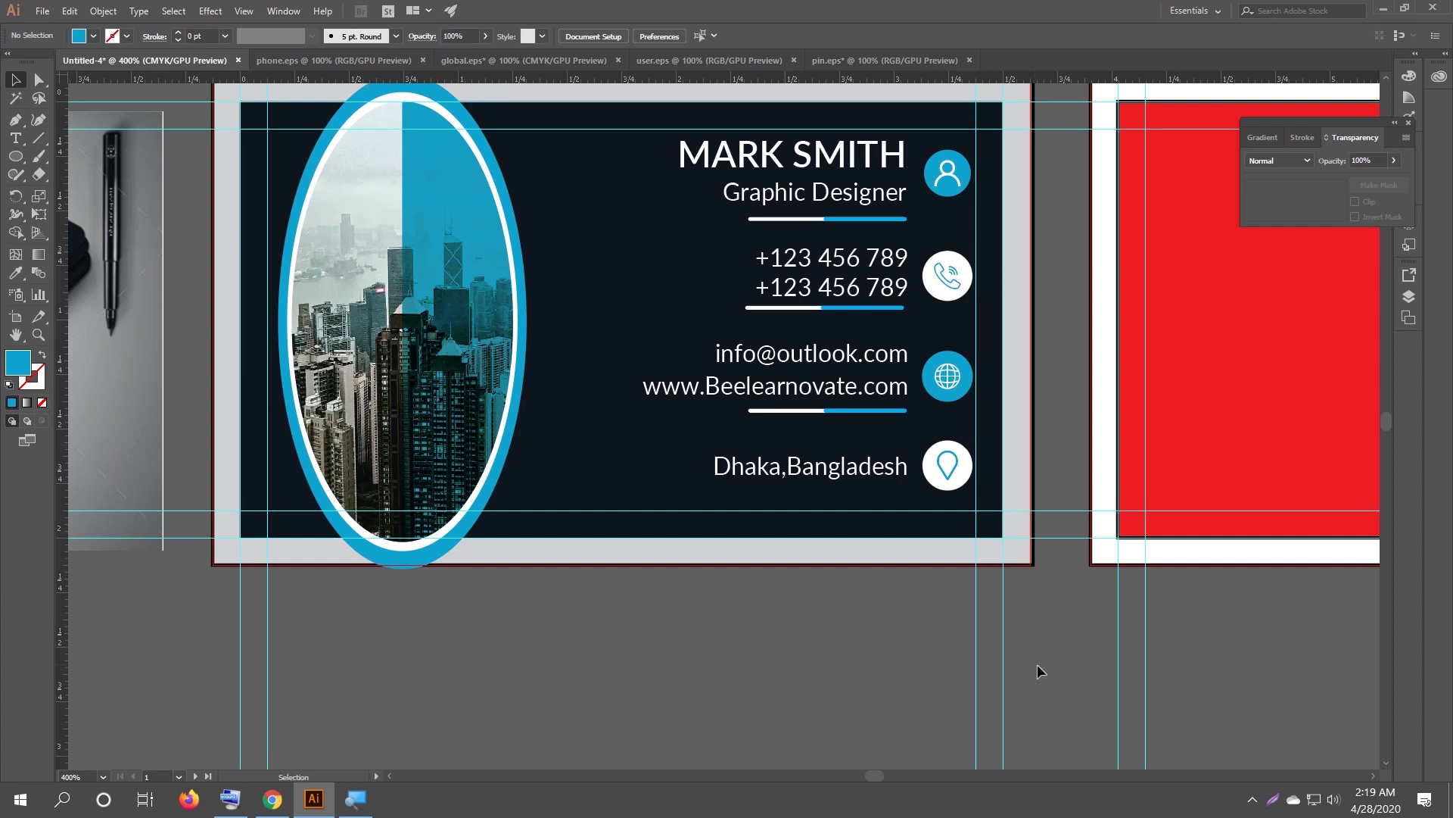
{"action": "right_click", "coordinate": [1002, 616]}
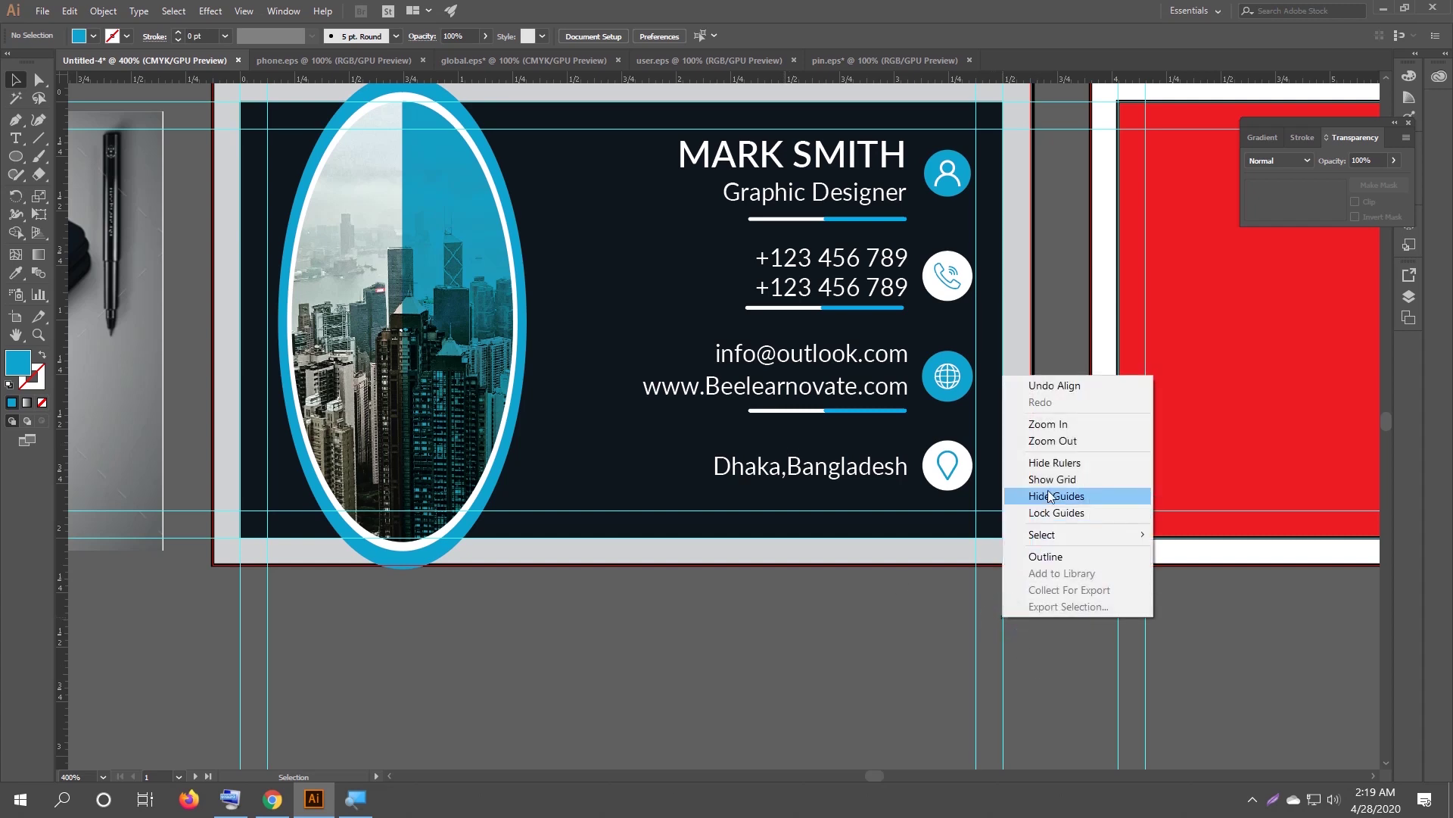
{"action": "left_click", "coordinate": [1055, 462]}
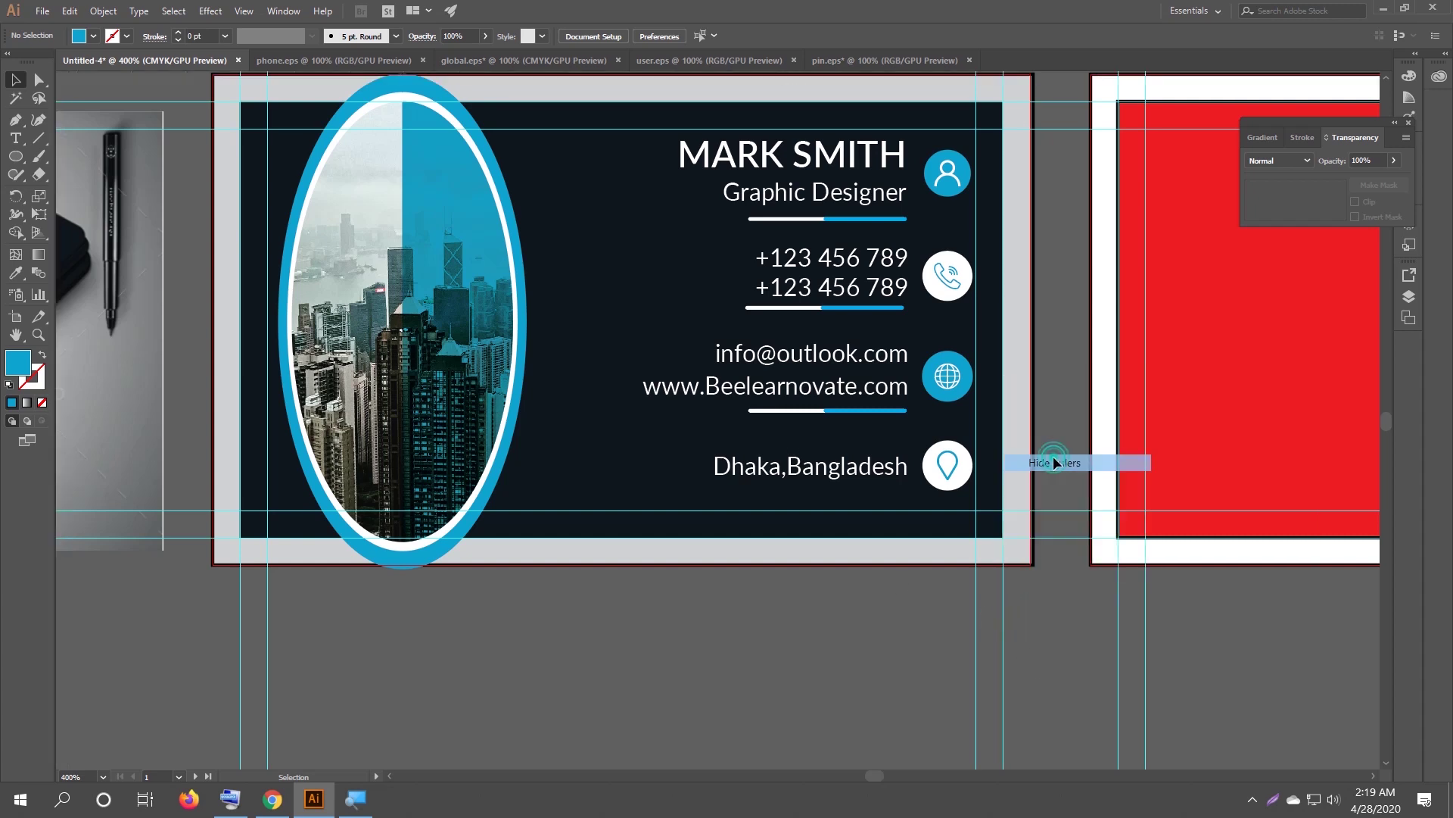
{"action": "right_click", "coordinate": [1001, 570]}
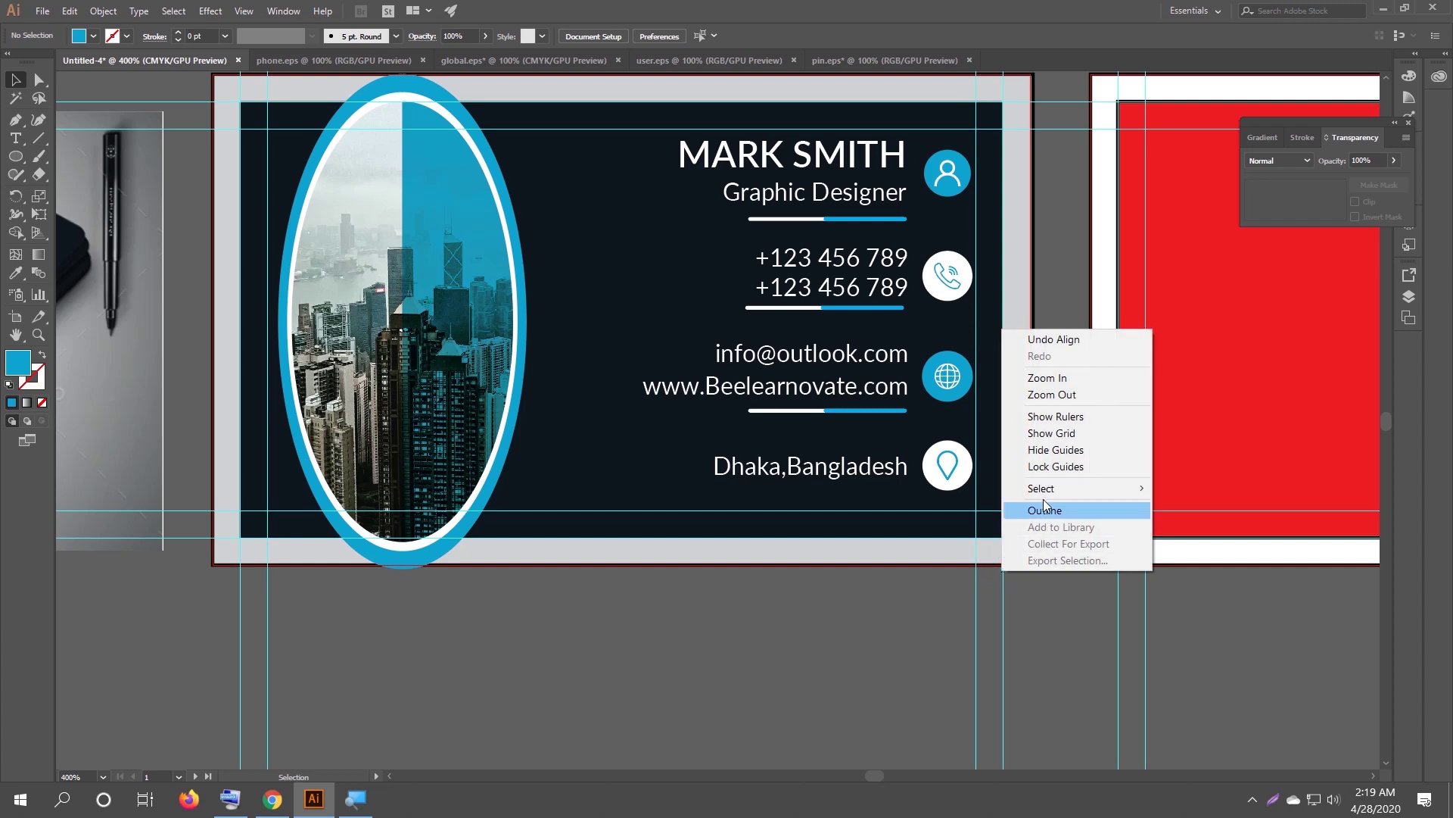
{"action": "left_click", "coordinate": [1048, 450]}
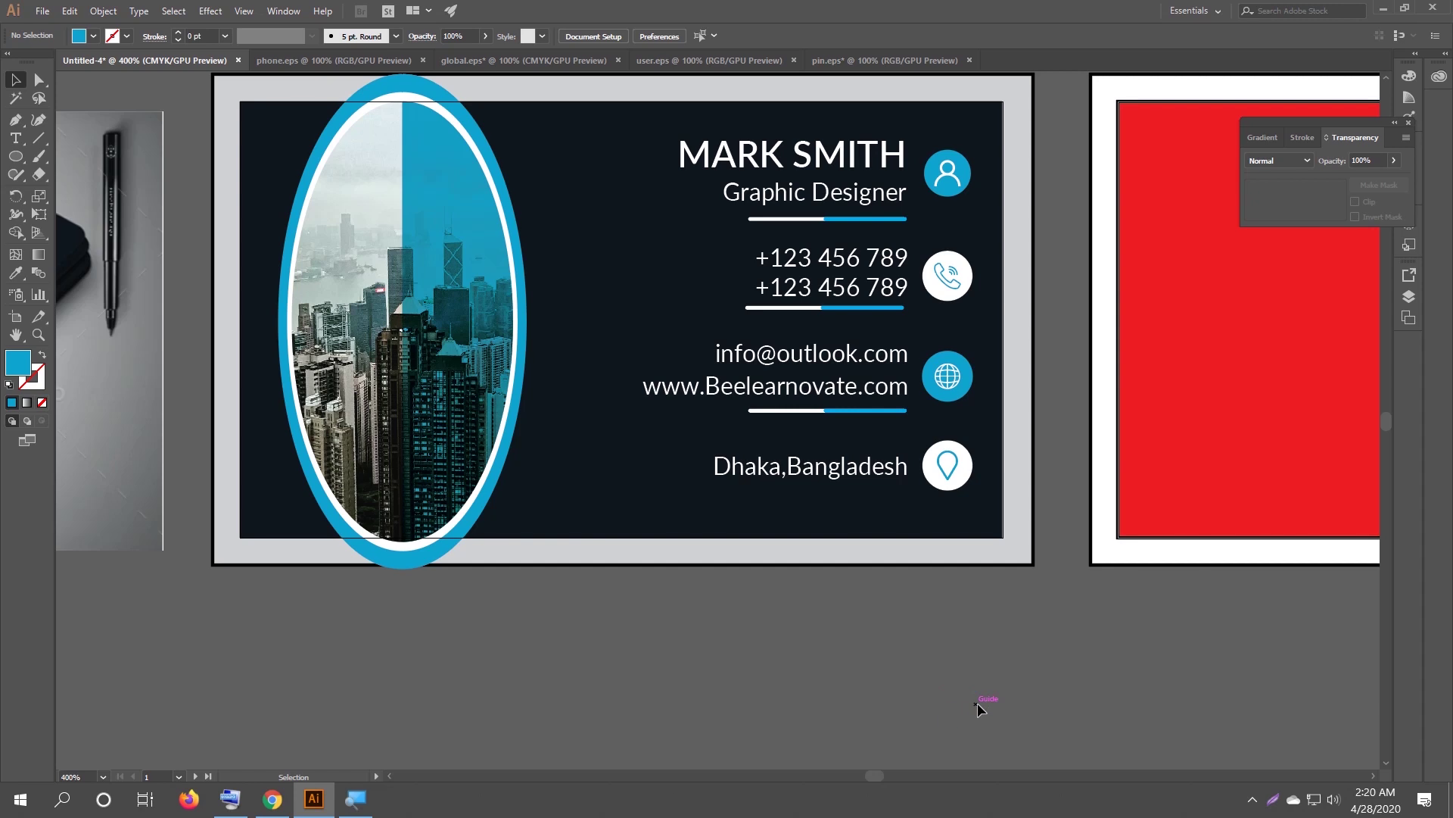
{"action": "scroll", "coordinate": [978, 700], "scroll_direction": "down", "scroll_amount": 1}
{"action": "left_click_drag", "start_coordinate": [982, 424], "coordinate": [875, 408]}
{"action": "scroll", "coordinate": [851, 413], "scroll_direction": "down", "scroll_amount": 1}
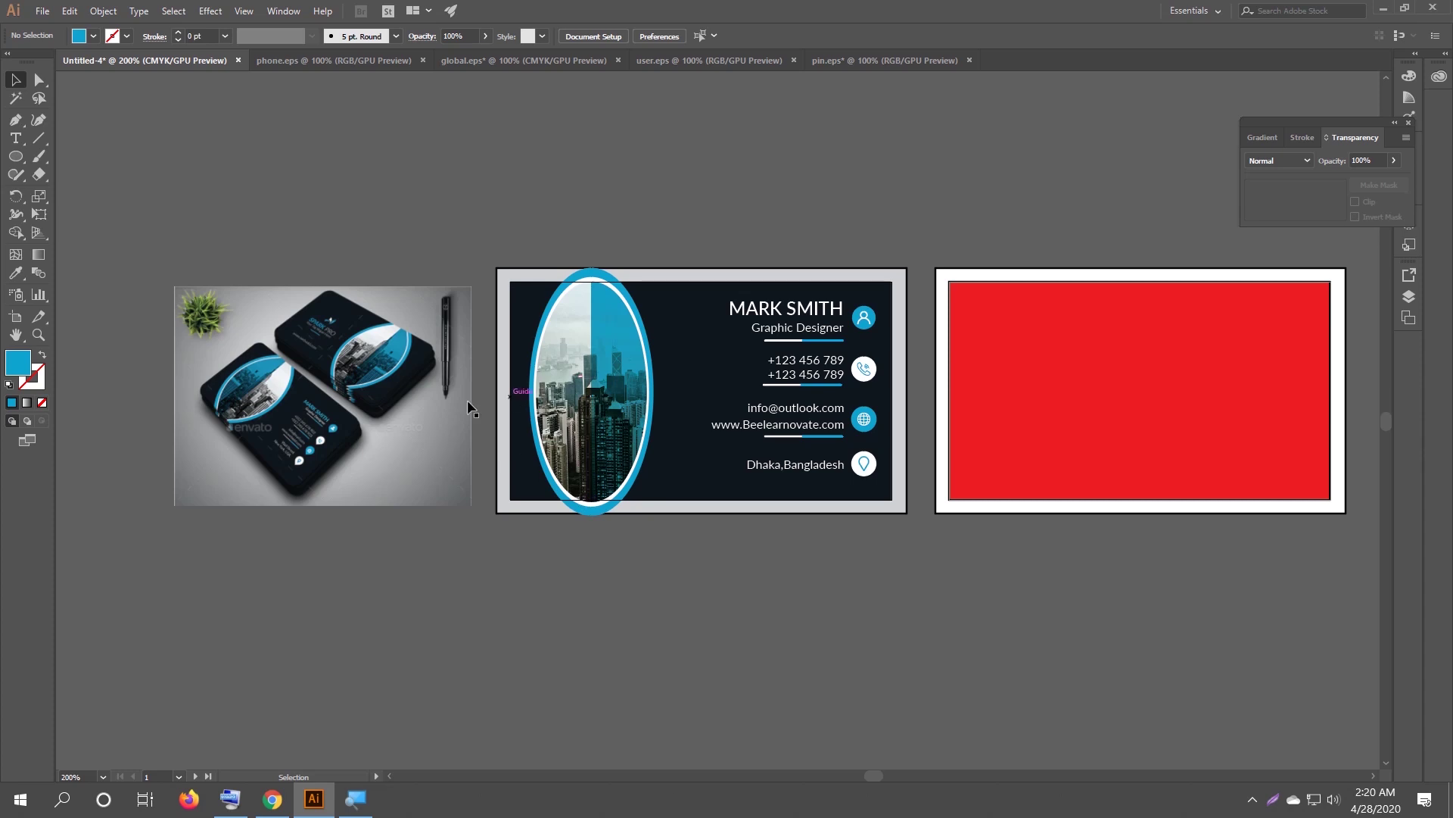
Fill the back card's red rectangle with the front card's dark navy using the Eyedropper.
{"action": "left_click", "coordinate": [1116, 378]}
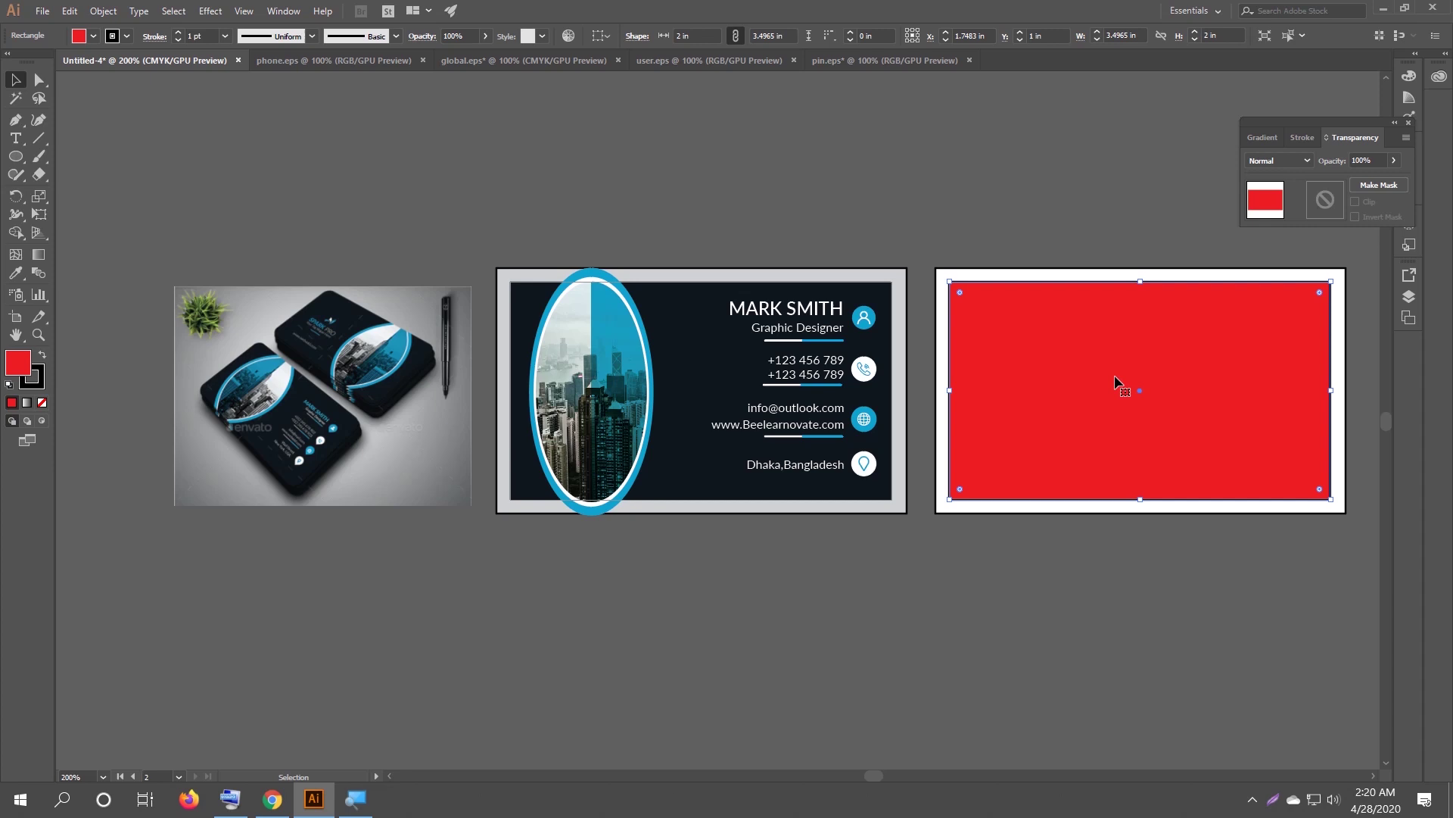
{"action": "key", "text": "i"}
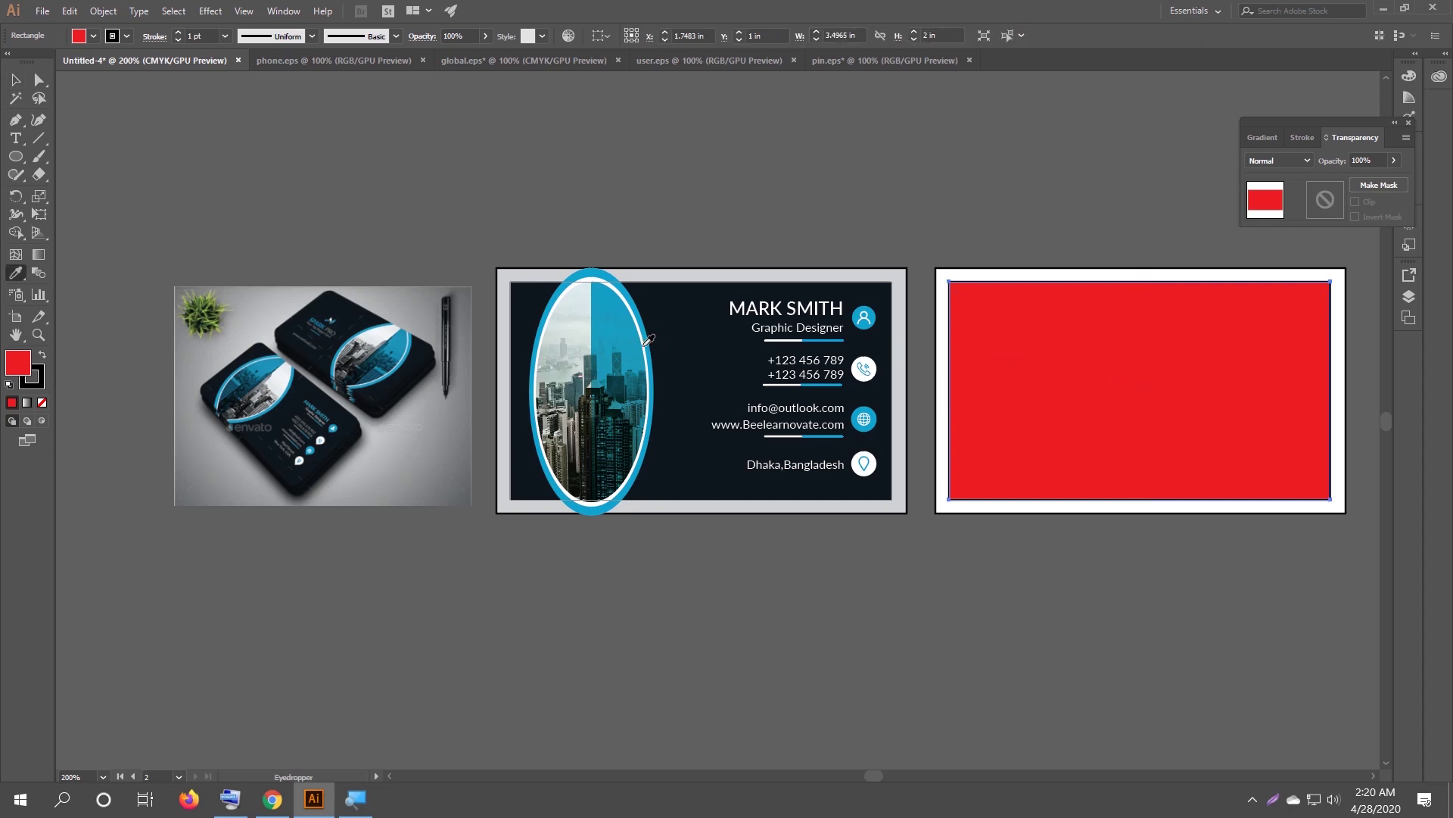
{"action": "left_click", "coordinate": [692, 314]}
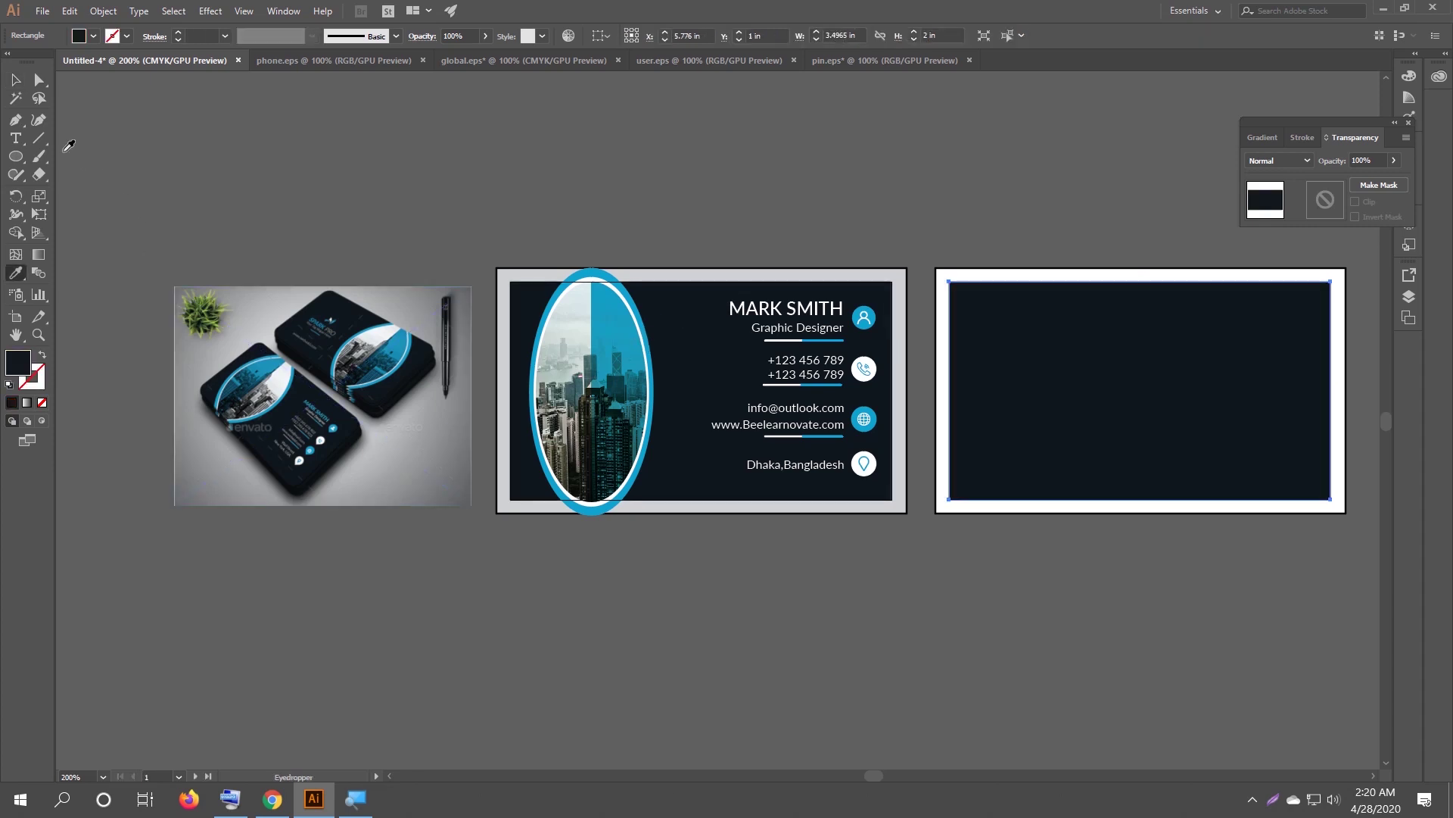
{"action": "left_click", "coordinate": [15, 80]}
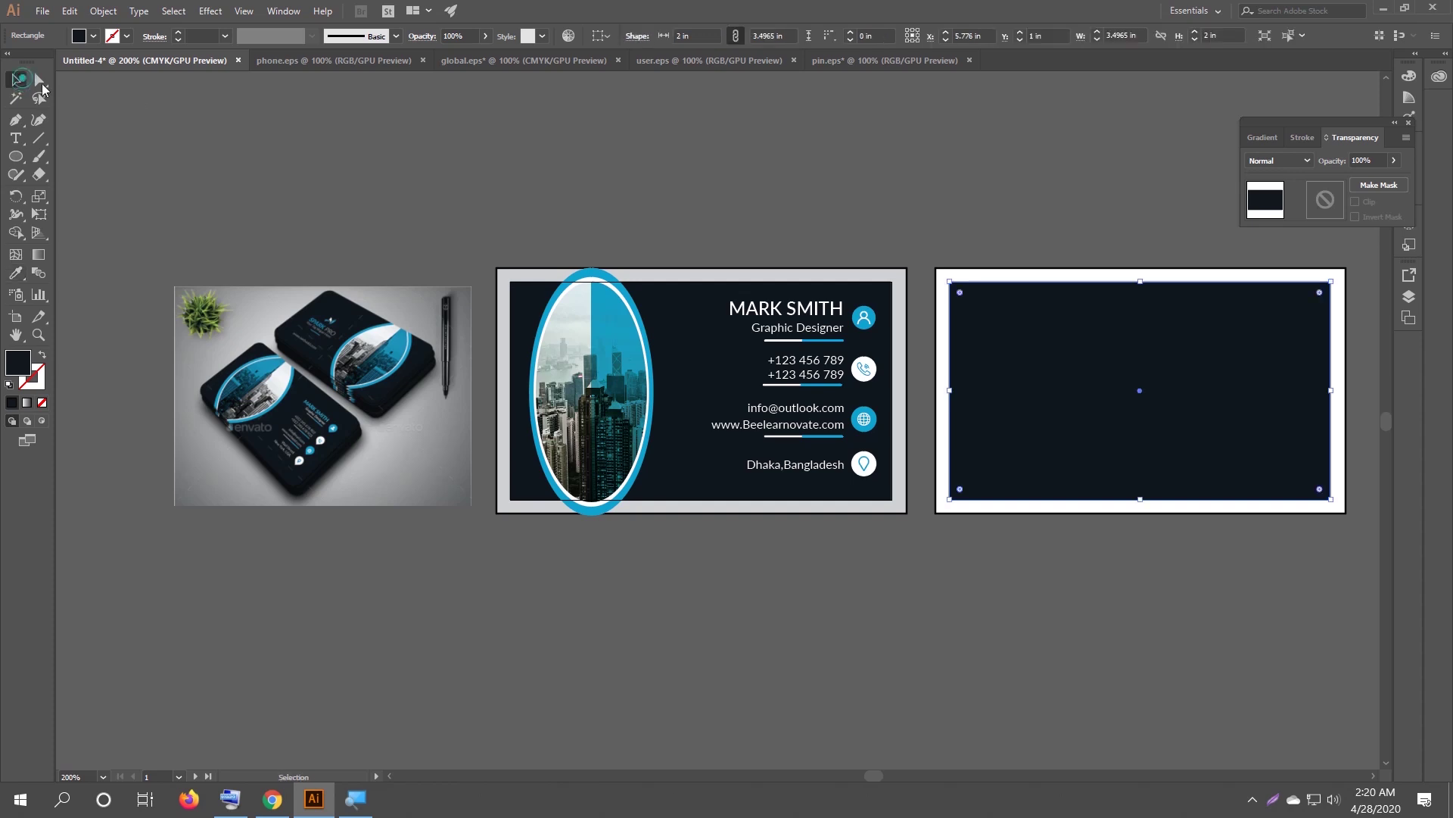
{"action": "left_click", "coordinate": [513, 123]}
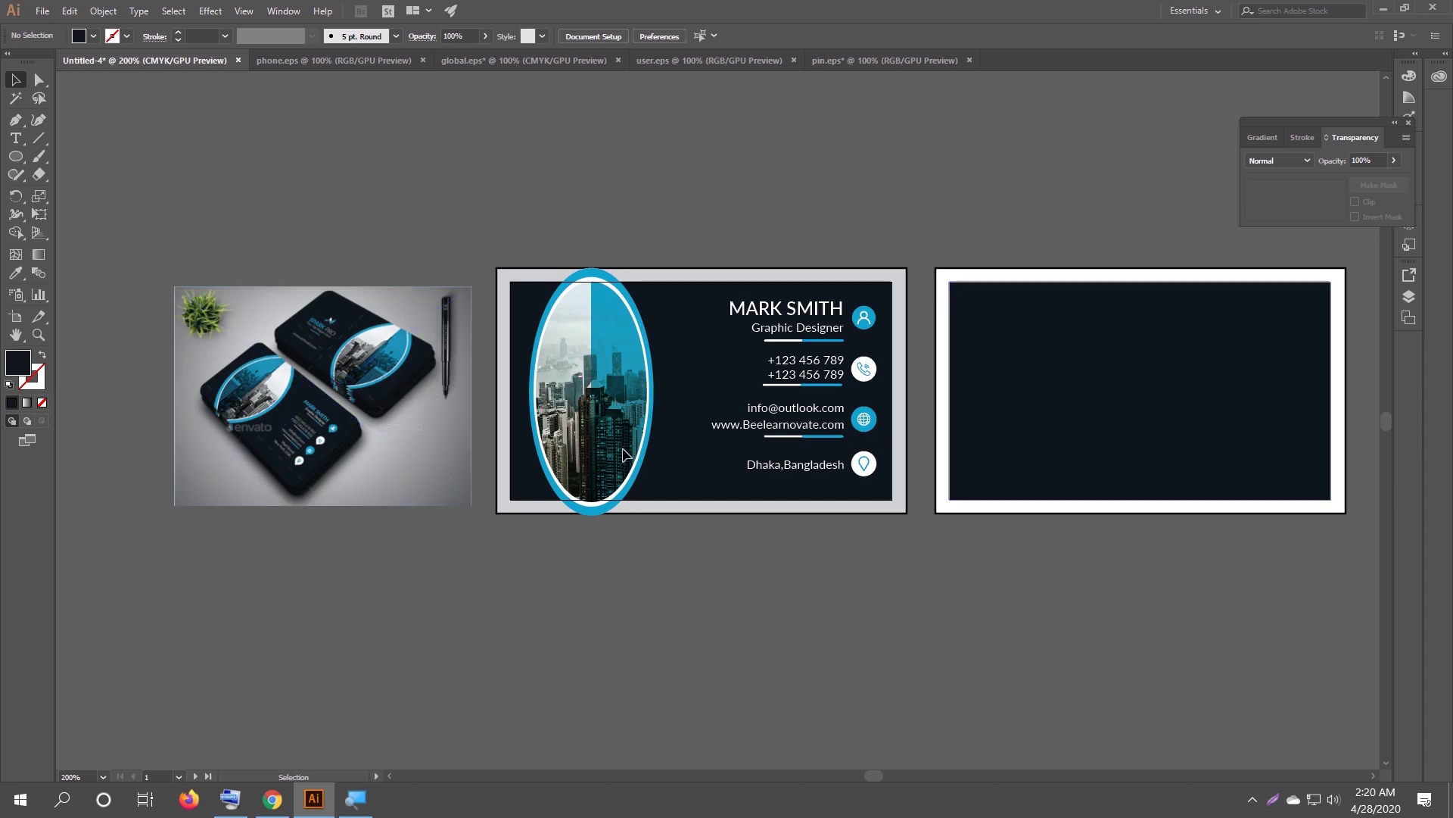
Select the framed city-photo ellipse group with Direct Selection.
{"action": "key", "text": "a"}
{"action": "key", "text": "v"}
{"action": "left_click", "coordinate": [623, 454]}
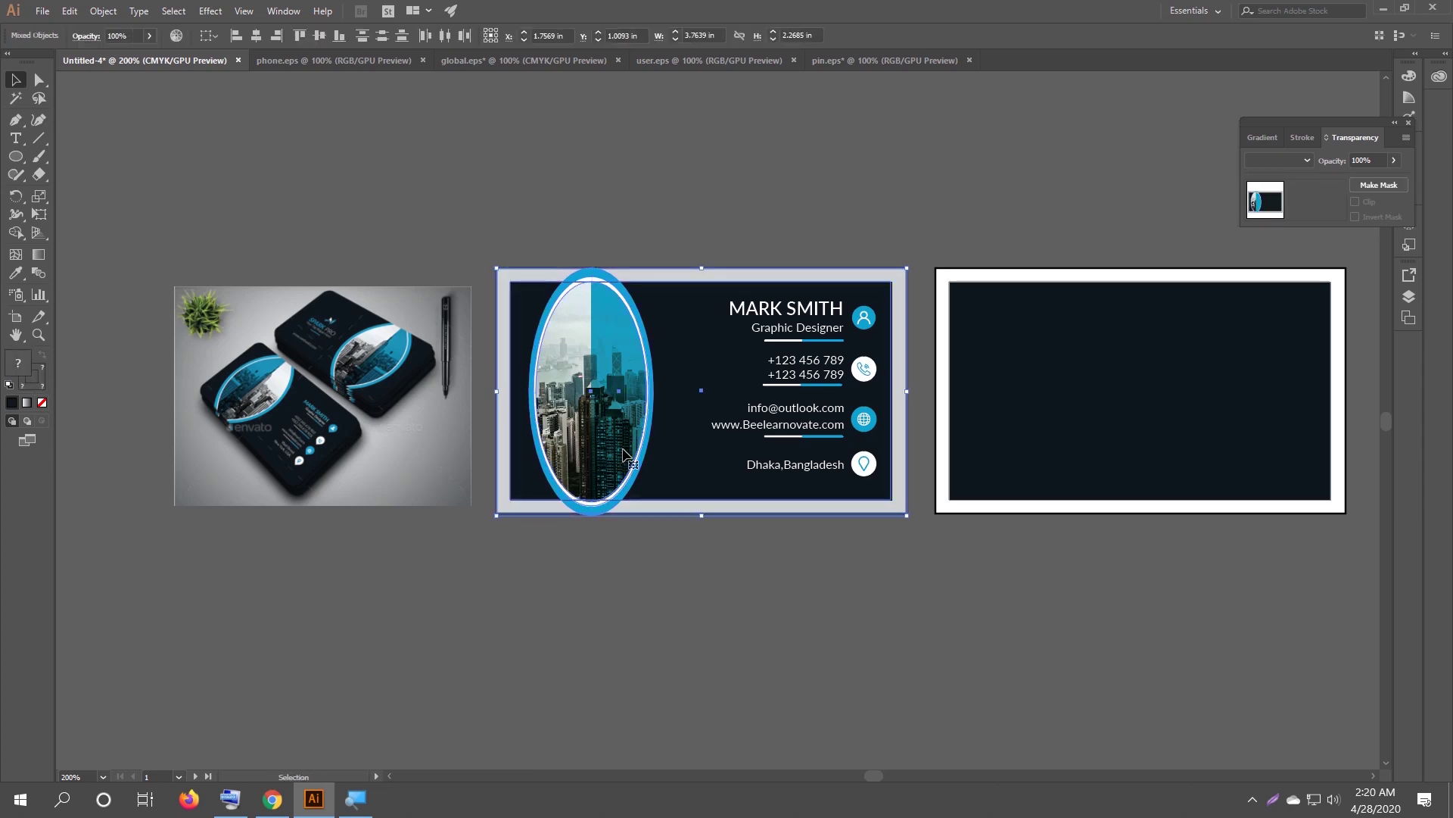
{"action": "left_click", "coordinate": [667, 584]}
{"action": "key", "text": "a"}
{"action": "left_click_drag", "start_coordinate": [713, 530], "coordinate": [858, 282]}
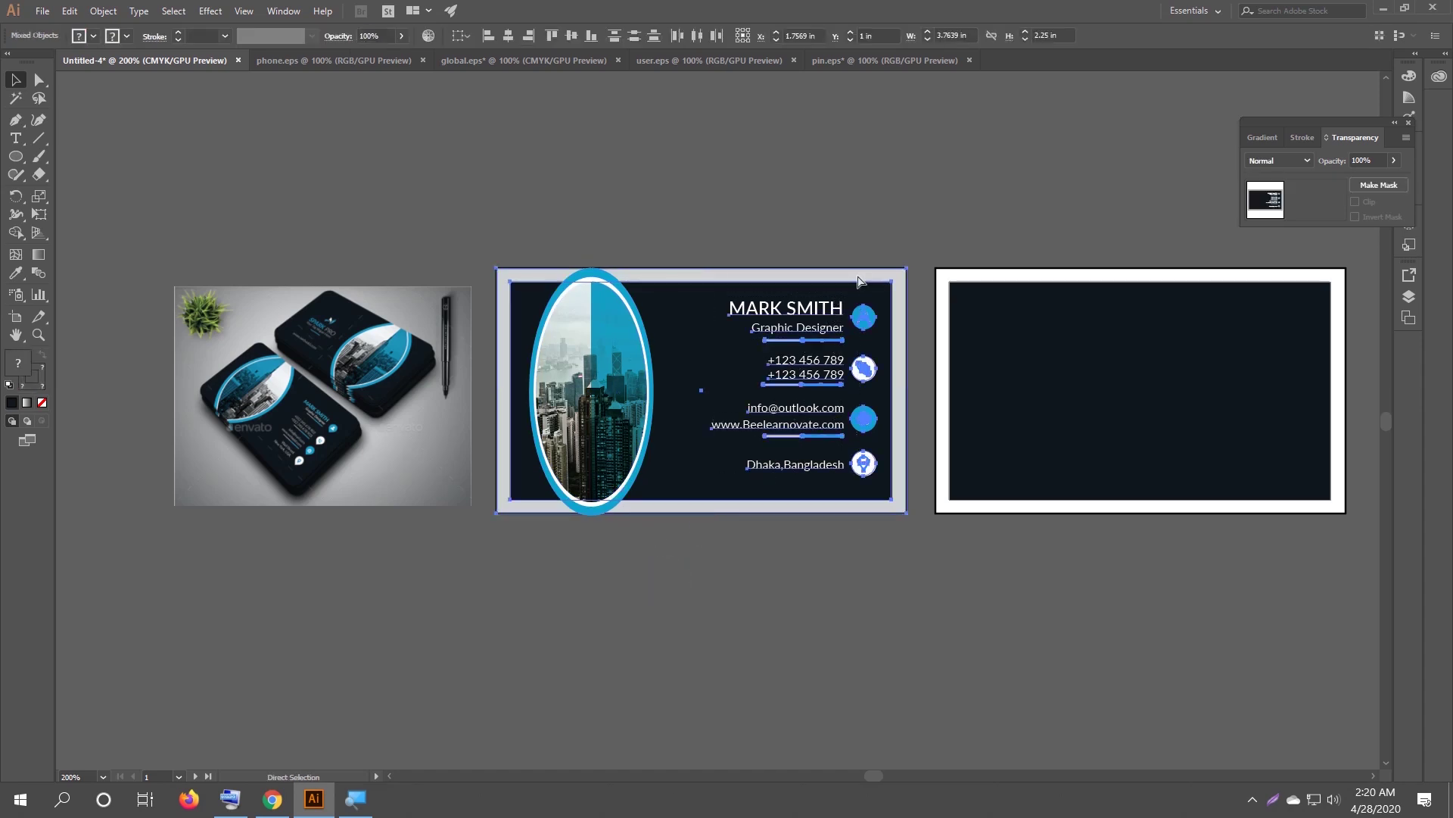
{"action": "key", "text": "ctrl+2"}
{"action": "left_click_drag", "start_coordinate": [696, 364], "coordinate": [578, 461]}
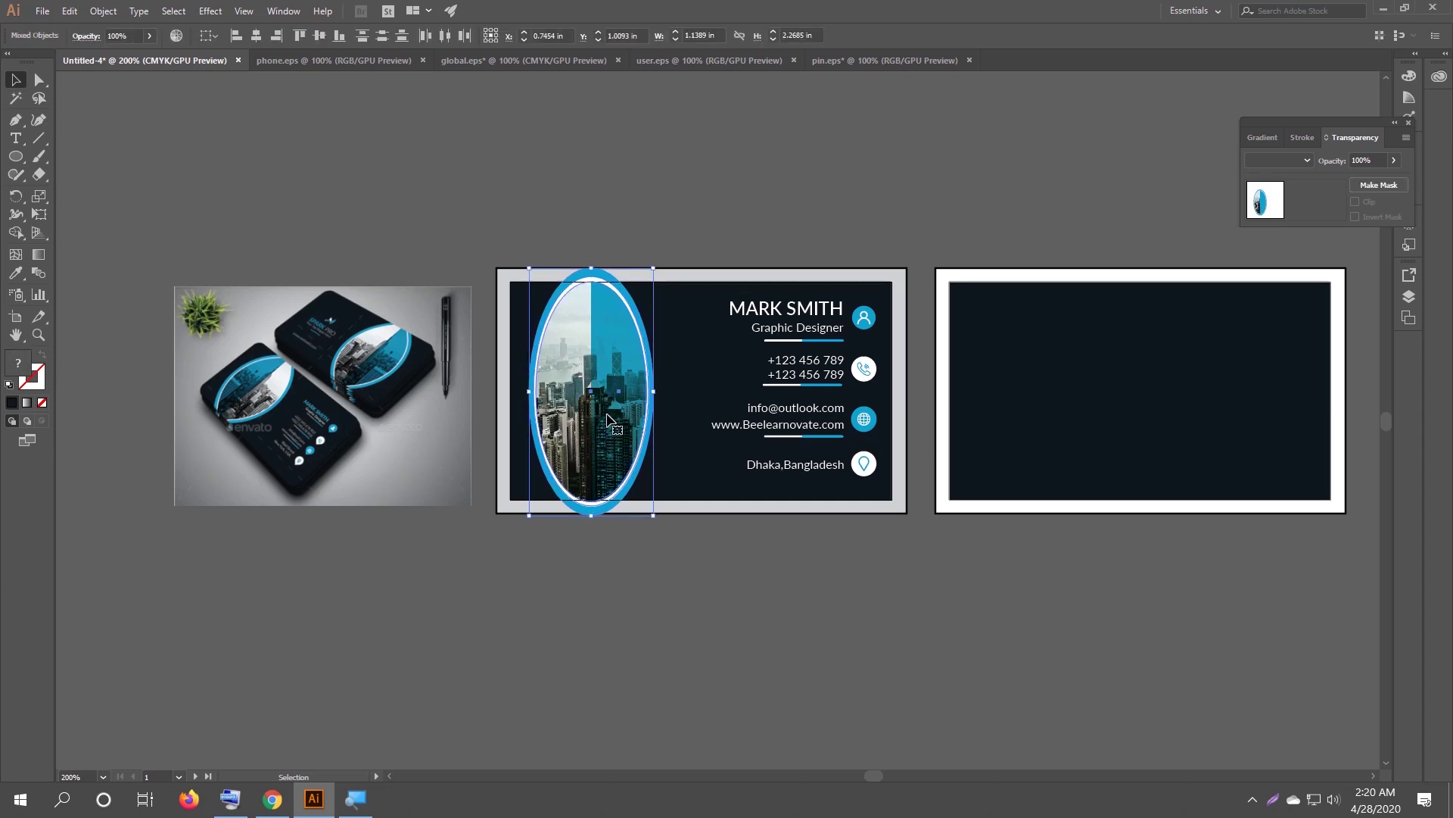
Copy the ellipse straight across onto the right end of the navy back card.
{"action": "left_click_drag", "start_coordinate": [609, 418], "coordinate": [1269, 366]}
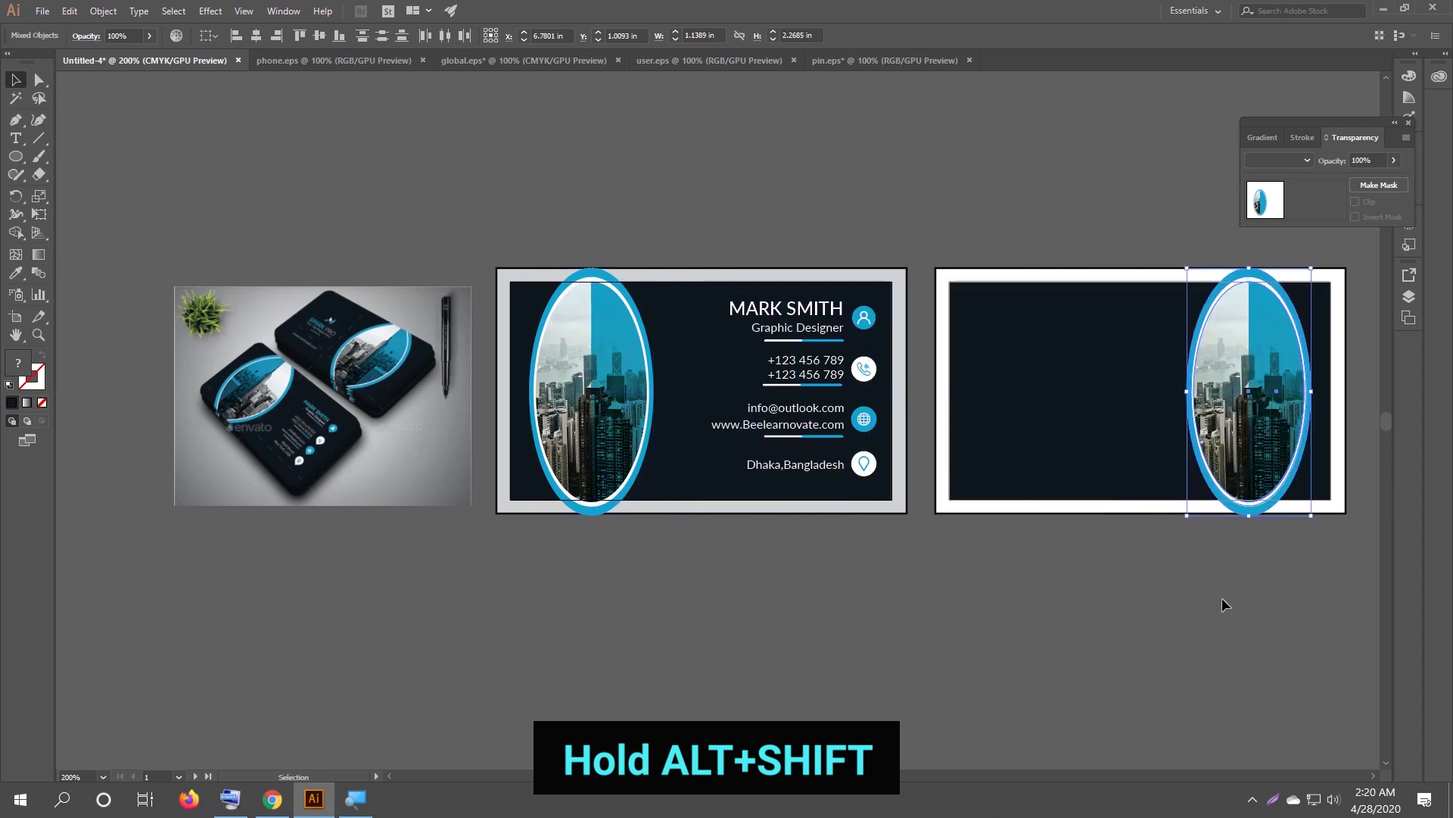
{"action": "left_click", "coordinate": [1139, 606]}
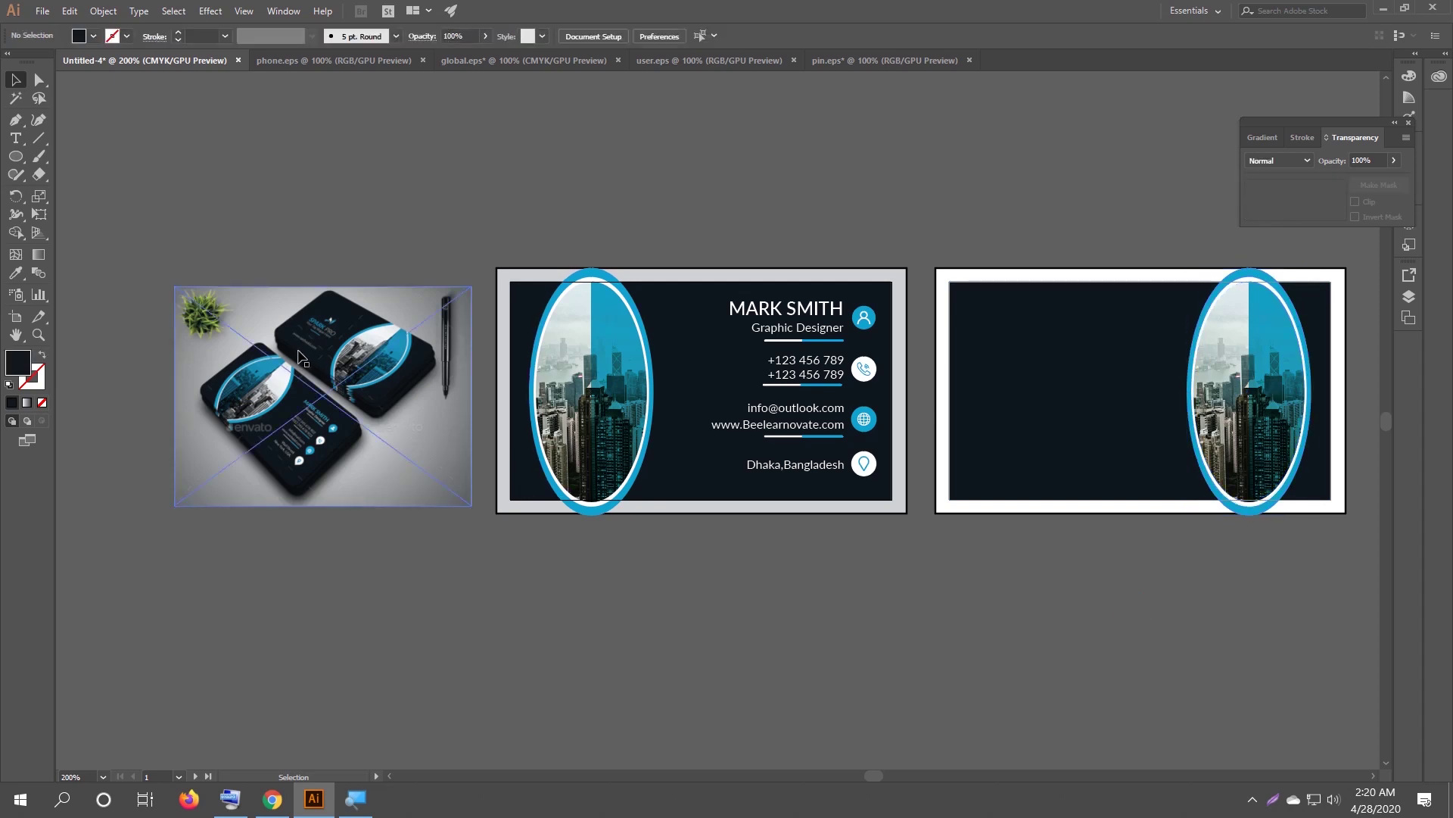
{"action": "scroll", "coordinate": [301, 351], "scroll_direction": "up", "scroll_amount": 1}
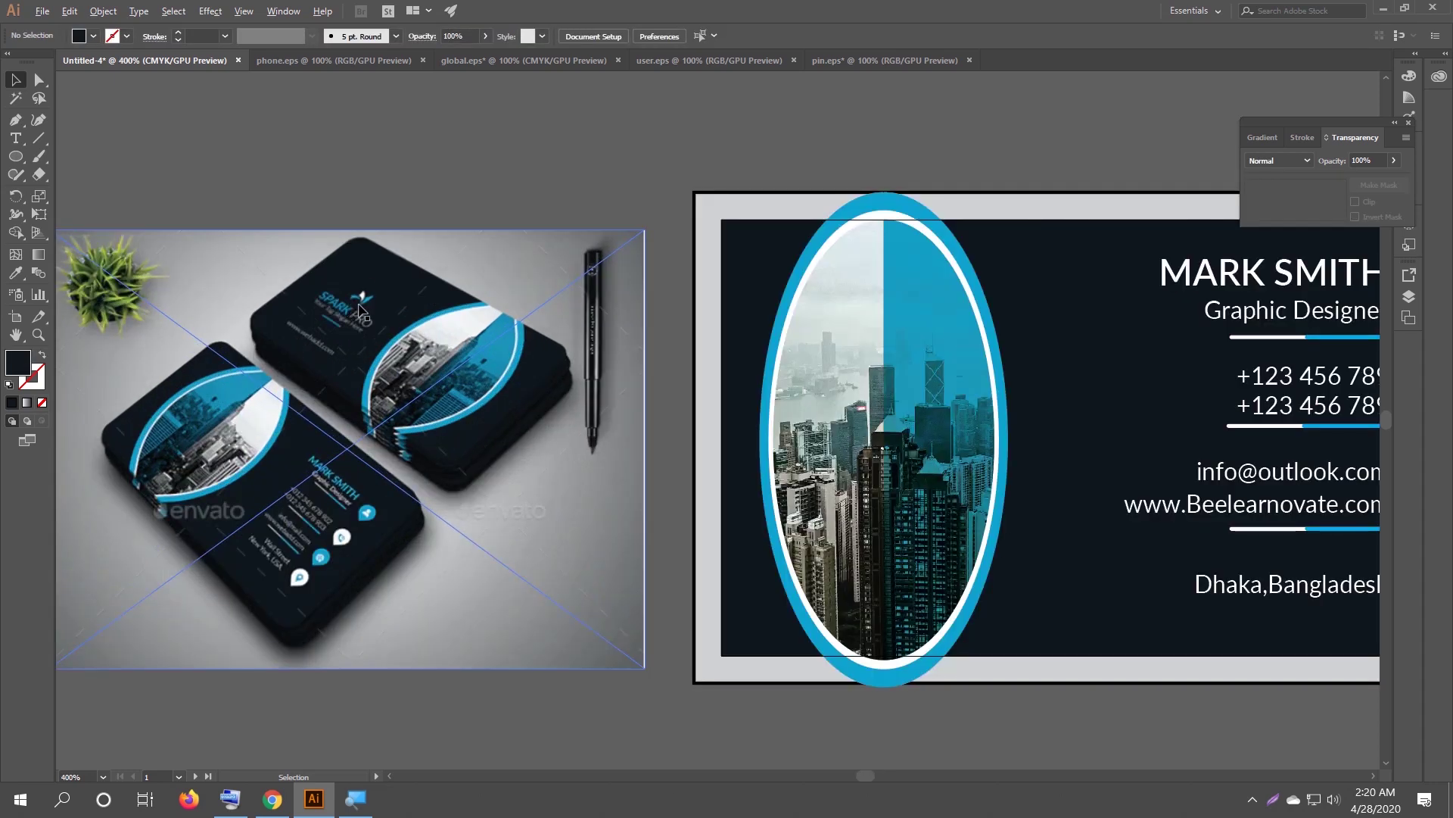
{"action": "scroll", "coordinate": [352, 327], "scroll_direction": "down", "scroll_amount": 1}
{"action": "left_click_drag", "start_coordinate": [894, 159], "coordinate": [611, 194]}
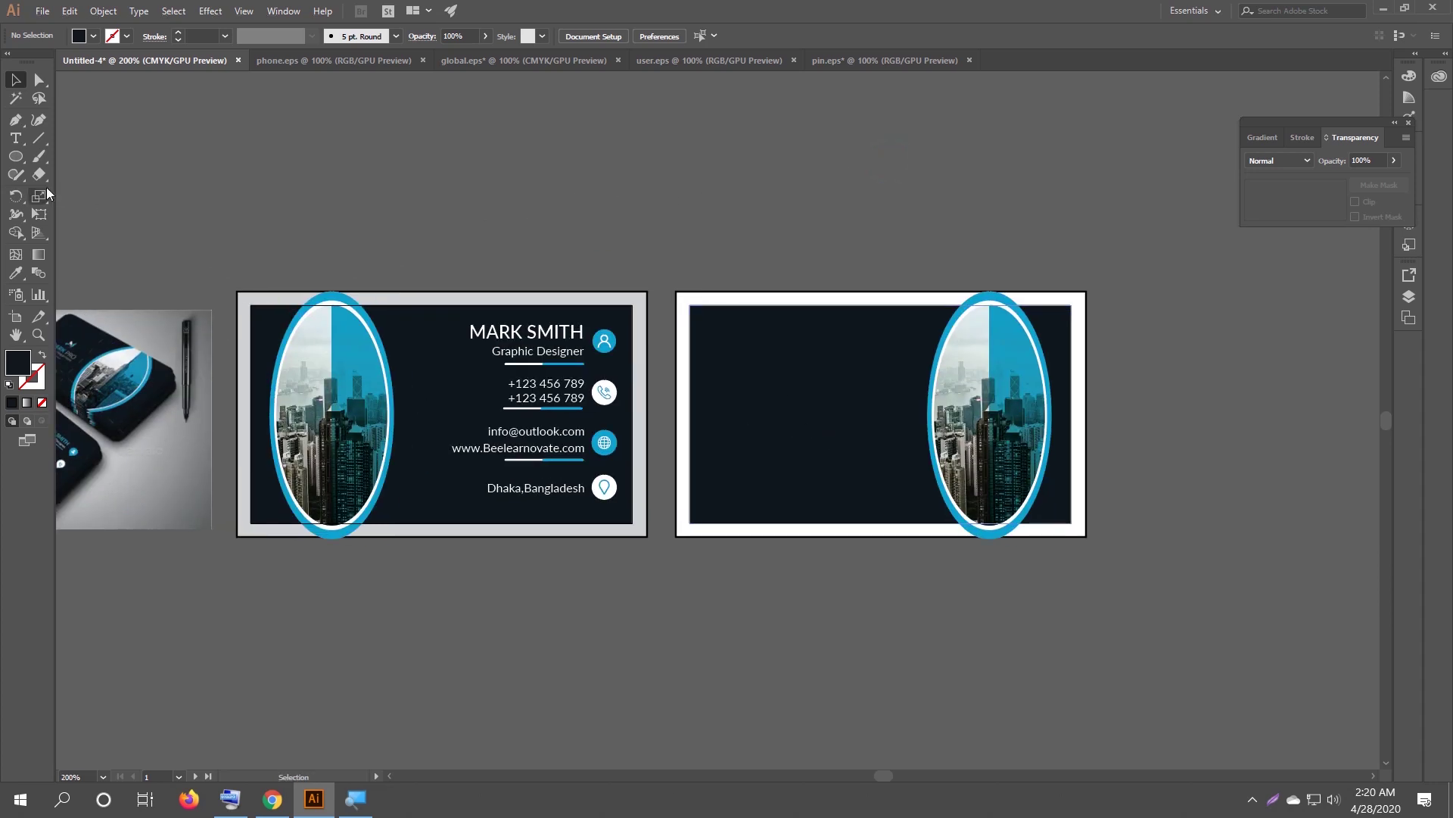
{"action": "left_click", "coordinate": [14, 139]}
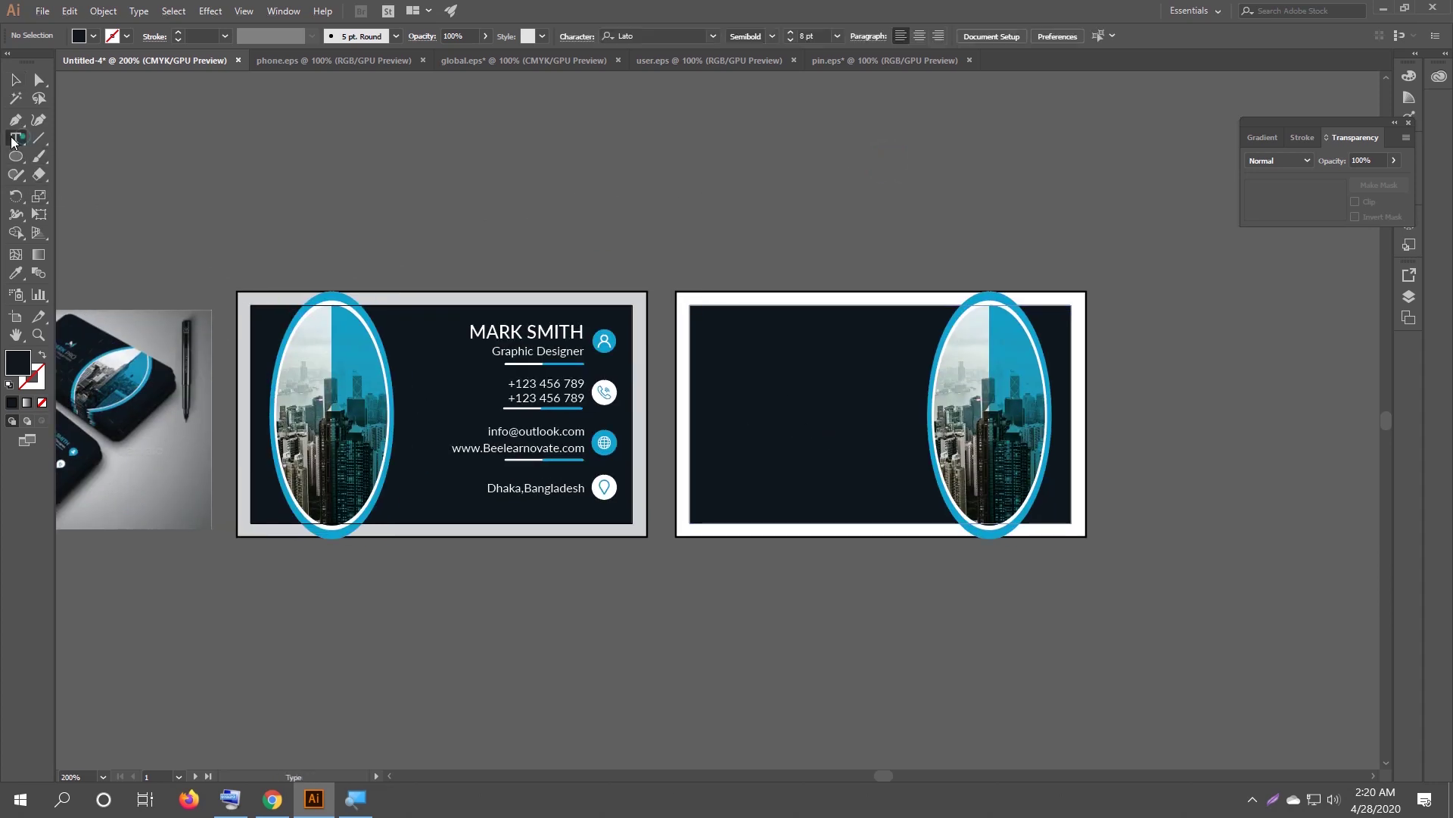
Type the heading BEE LEARNOVATE on the left of the back card.
{"action": "left_click", "coordinate": [700, 382]}
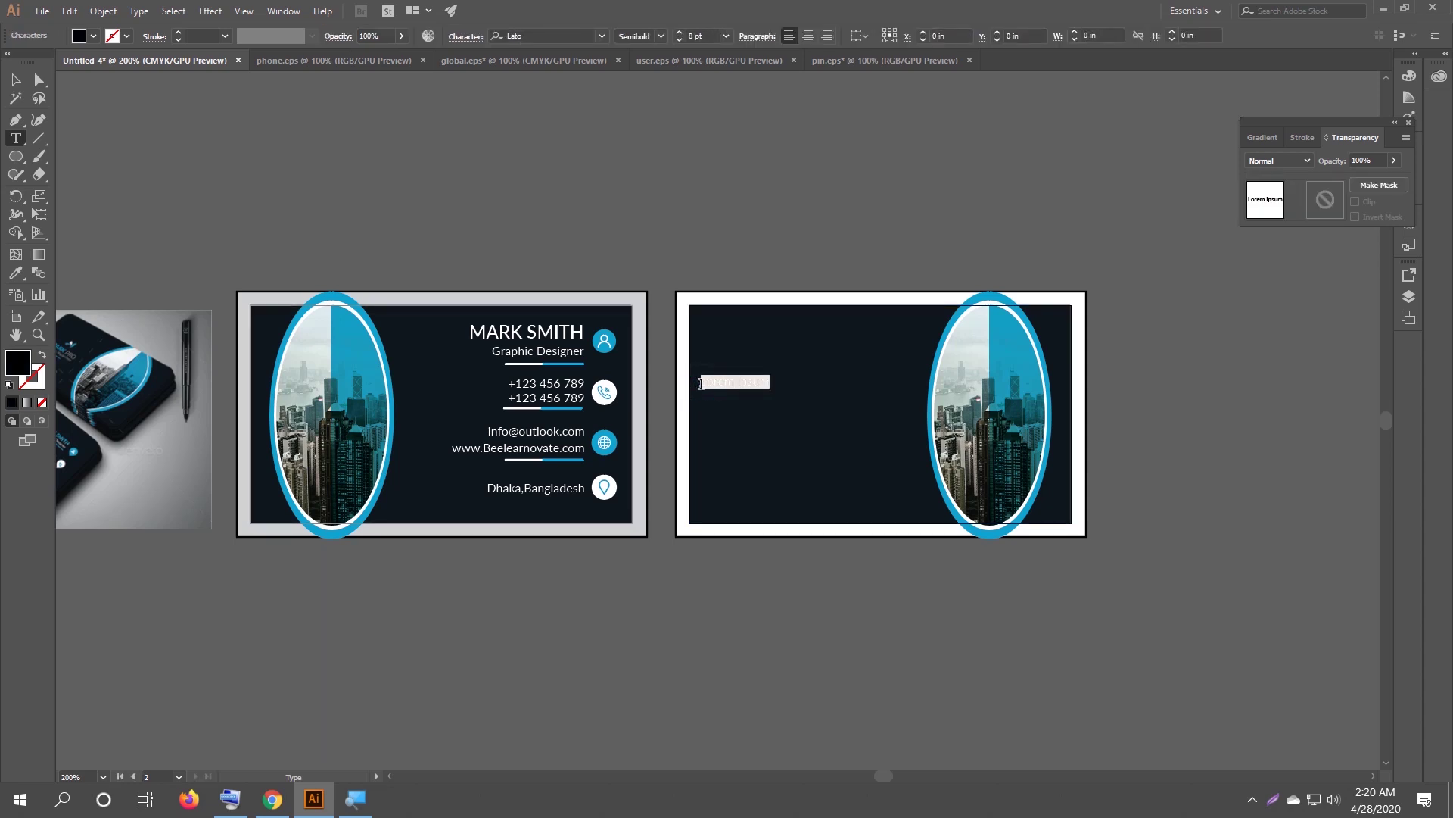
{"action": "type", "text": "BEE LE"}
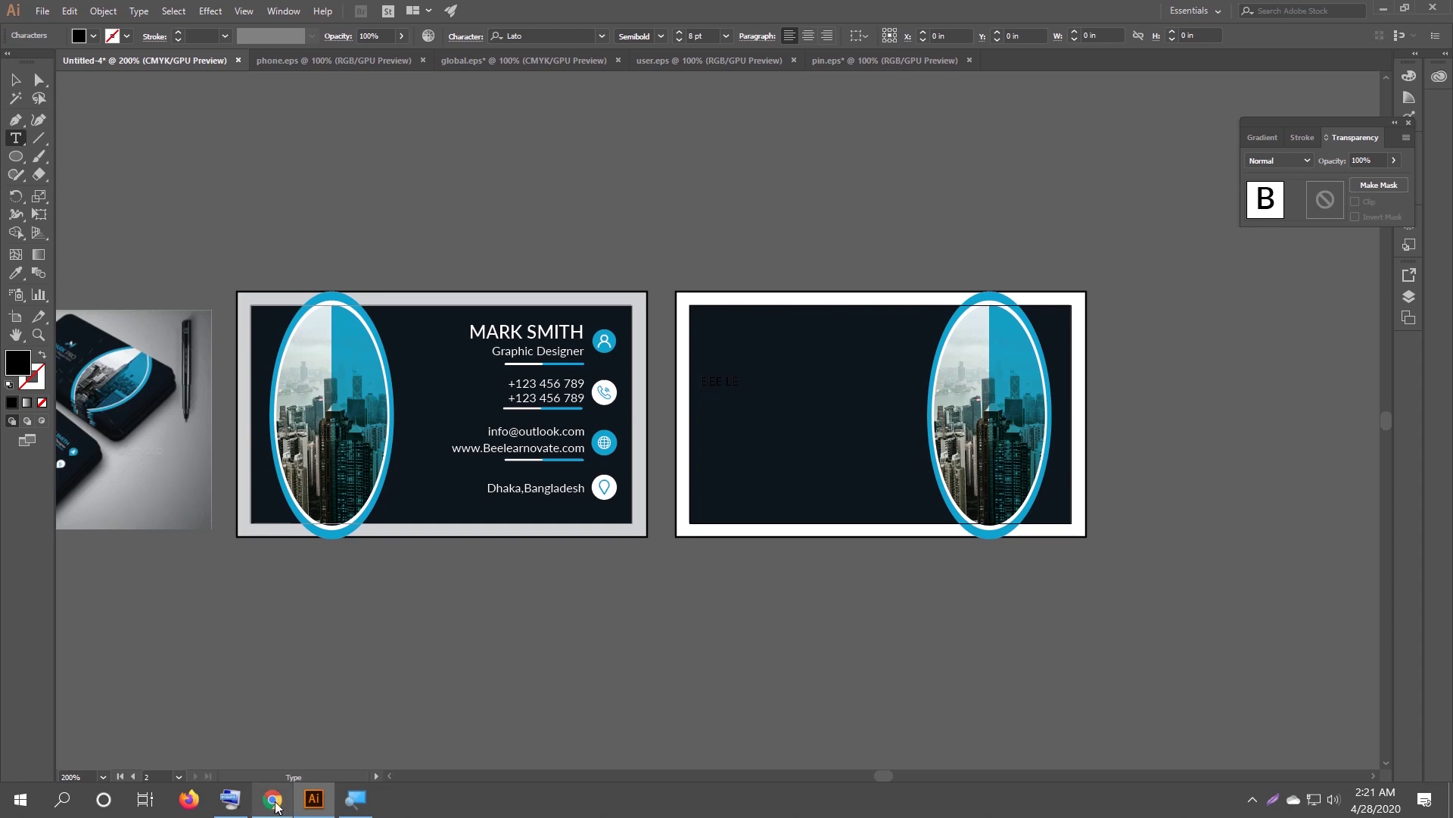
{"action": "left_click", "coordinate": [230, 799]}
{"action": "left_click", "coordinate": [769, 663]}
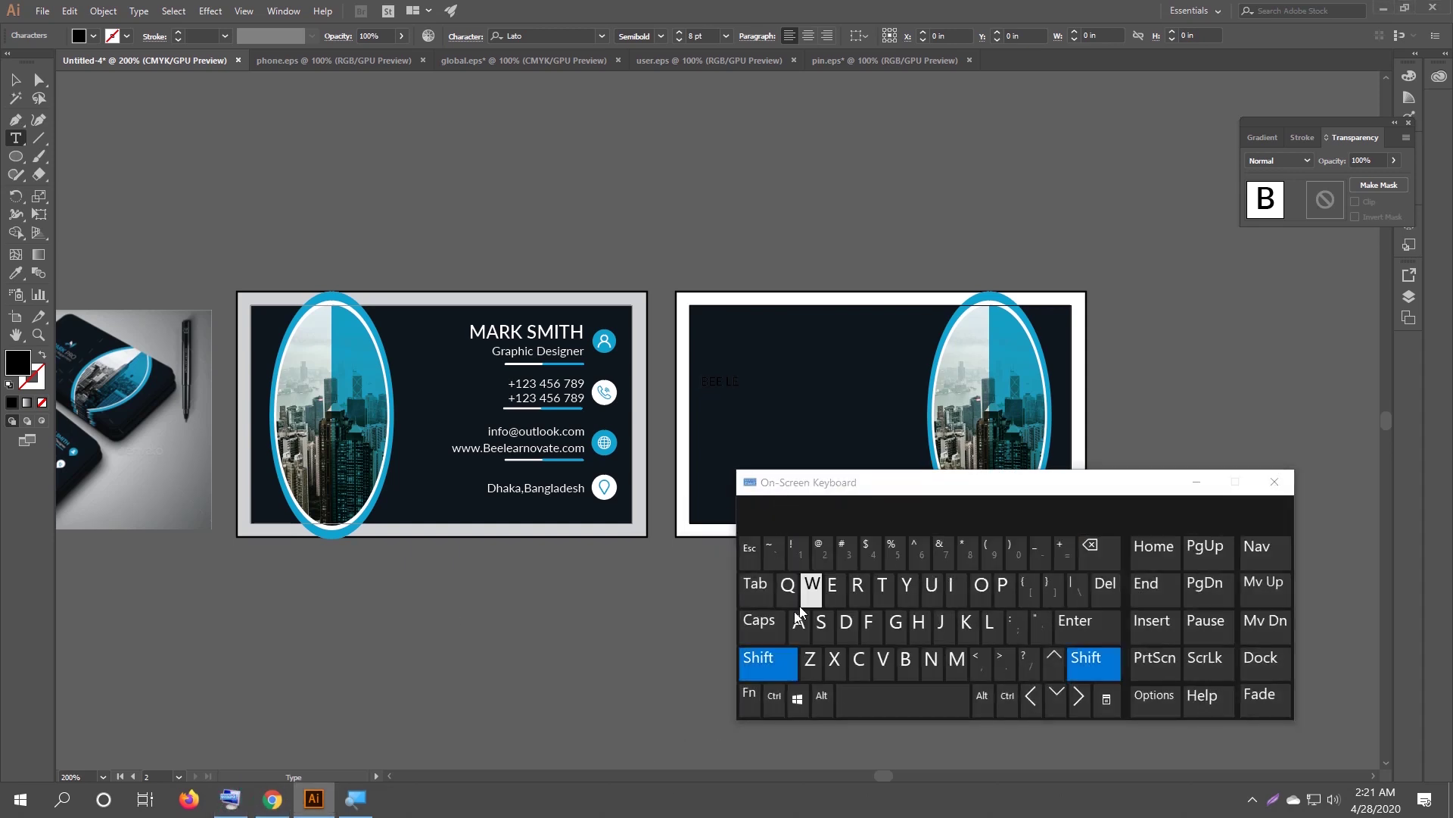
{"action": "left_click", "coordinate": [799, 620]}
{"action": "left_click", "coordinate": [855, 588]}
{"action": "type", "text": "NOV"}
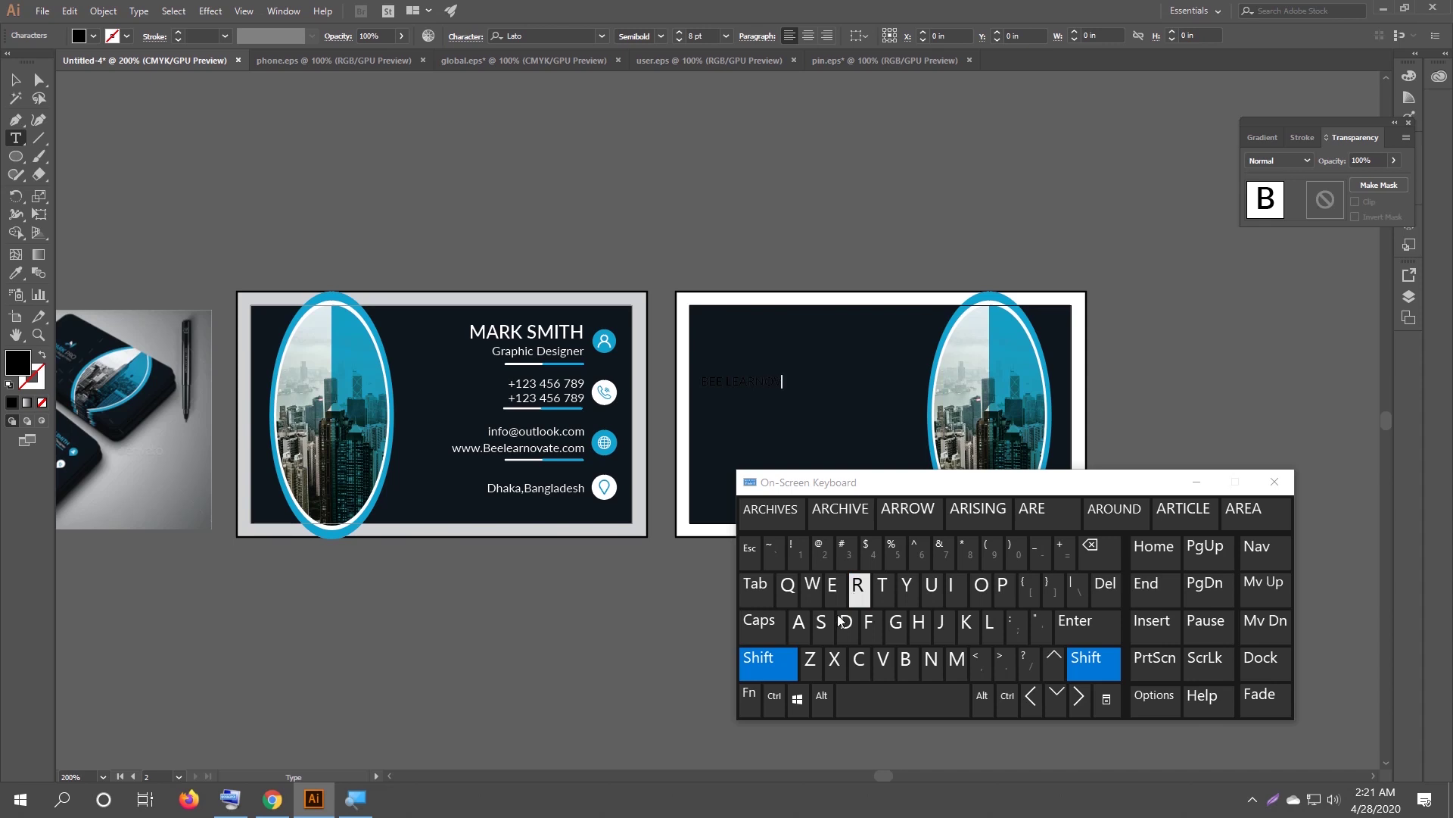
{"action": "left_click", "coordinate": [800, 627]}
{"action": "type", "text": "TE"}
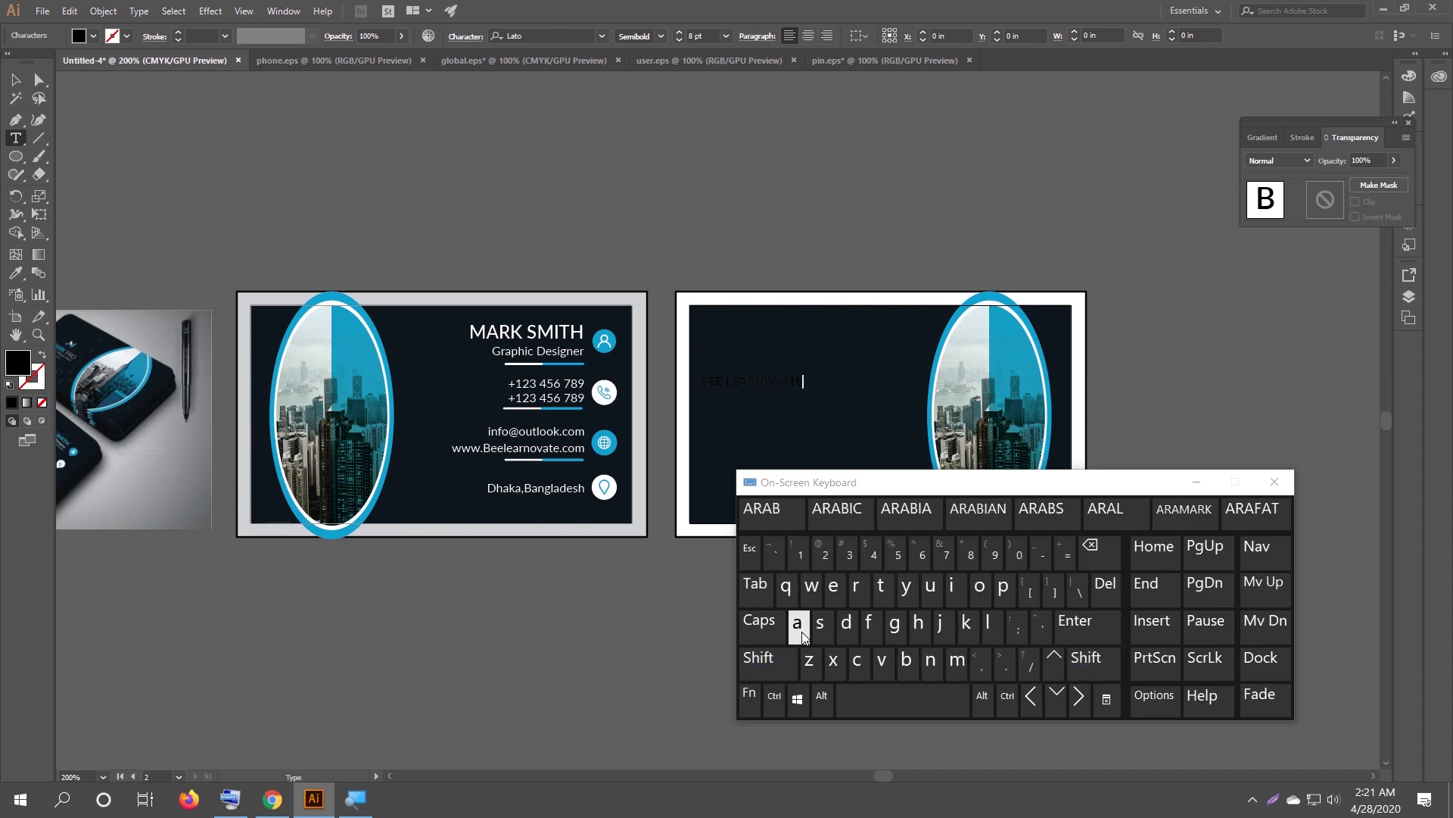
{"action": "left_click", "coordinate": [1190, 485]}
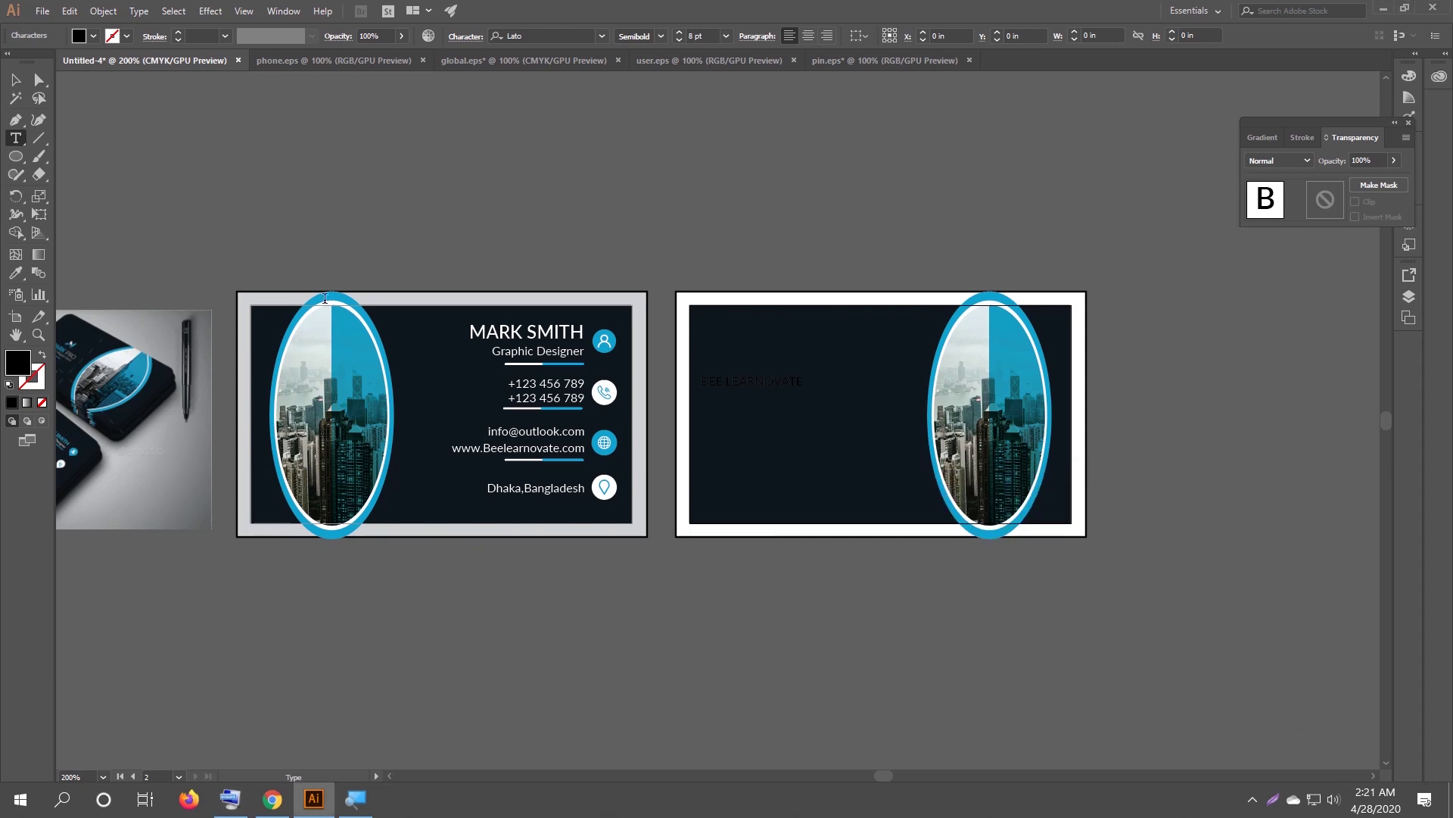
Give the BEE LEARNOVATE heading a blue fill swatch.
{"action": "left_click", "coordinate": [17, 79]}
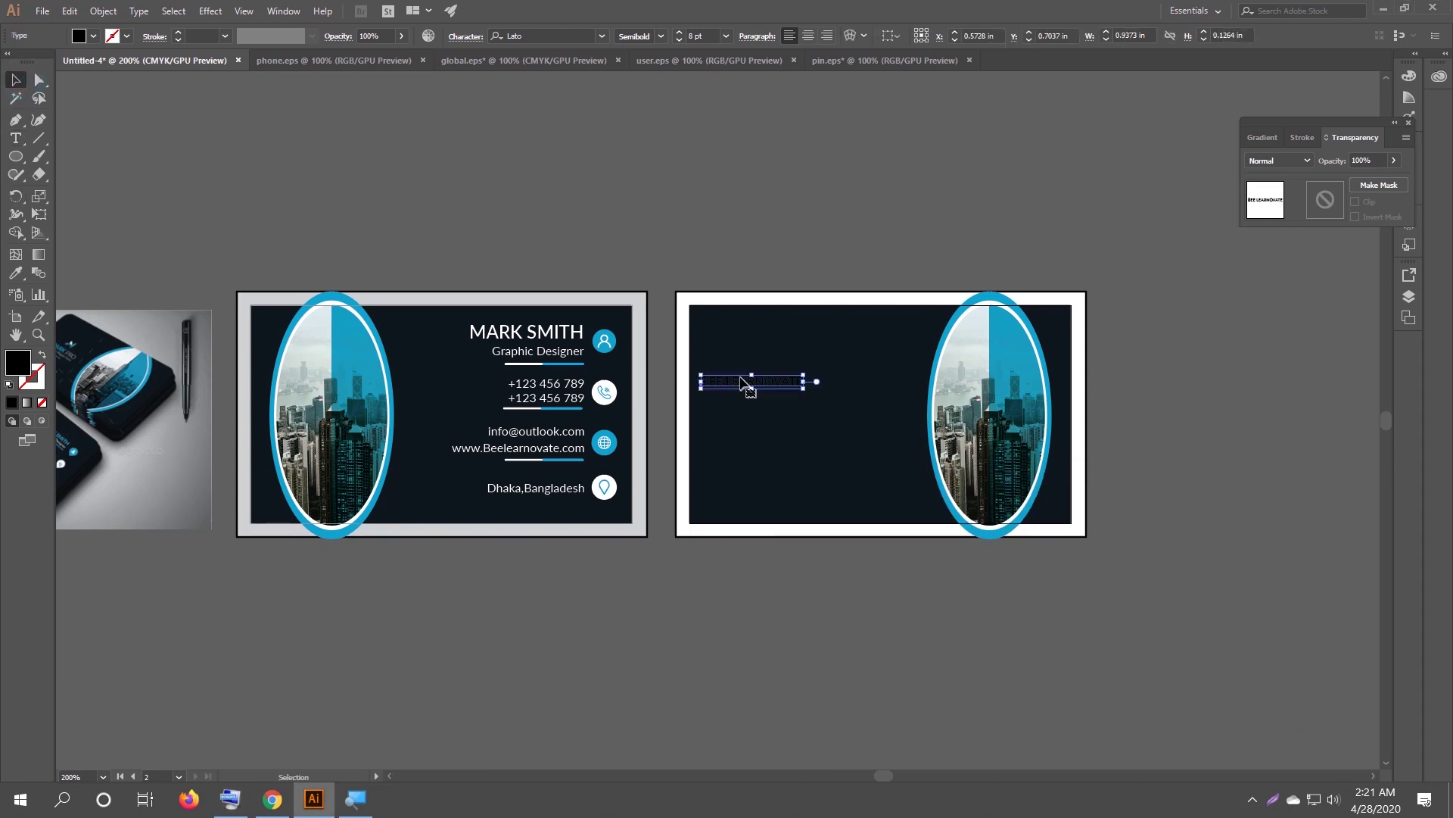
{"action": "left_click_drag", "start_coordinate": [169, 201], "coordinate": [250, 202]}
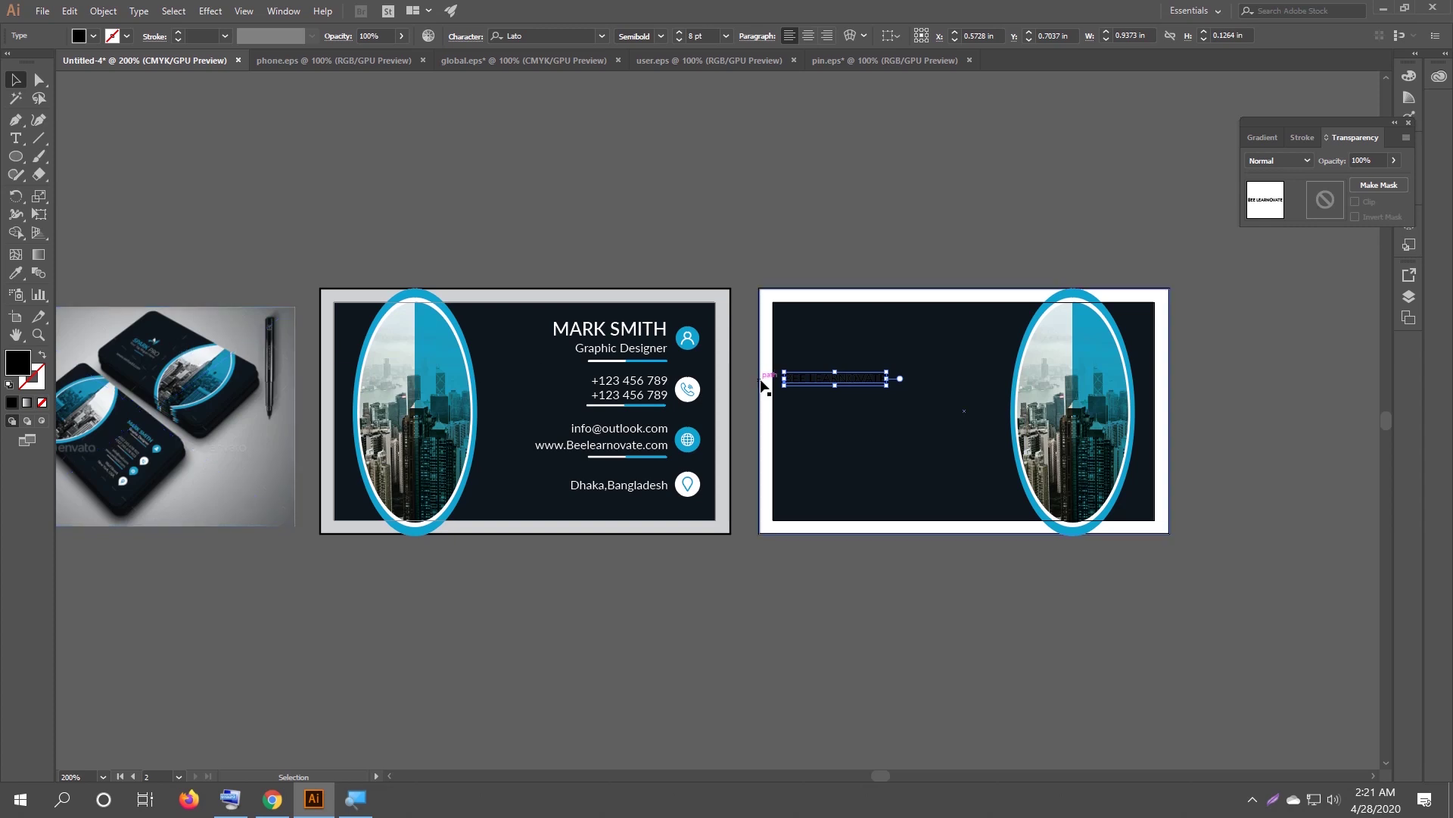
{"action": "left_click", "coordinate": [93, 36]}
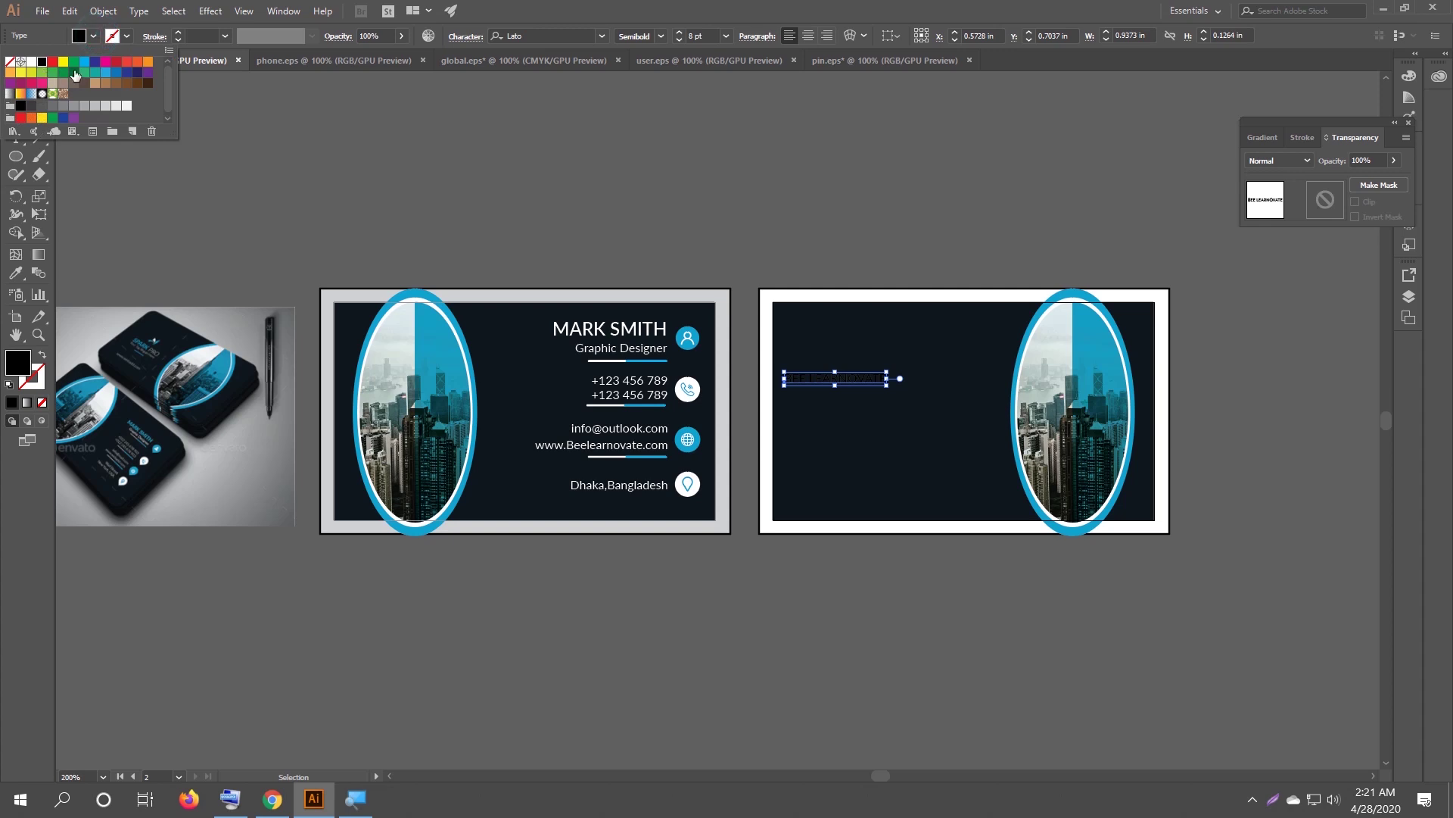
{"action": "left_click", "coordinate": [84, 68]}
{"action": "left_click", "coordinate": [568, 161]}
{"action": "left_click", "coordinate": [568, 161]}
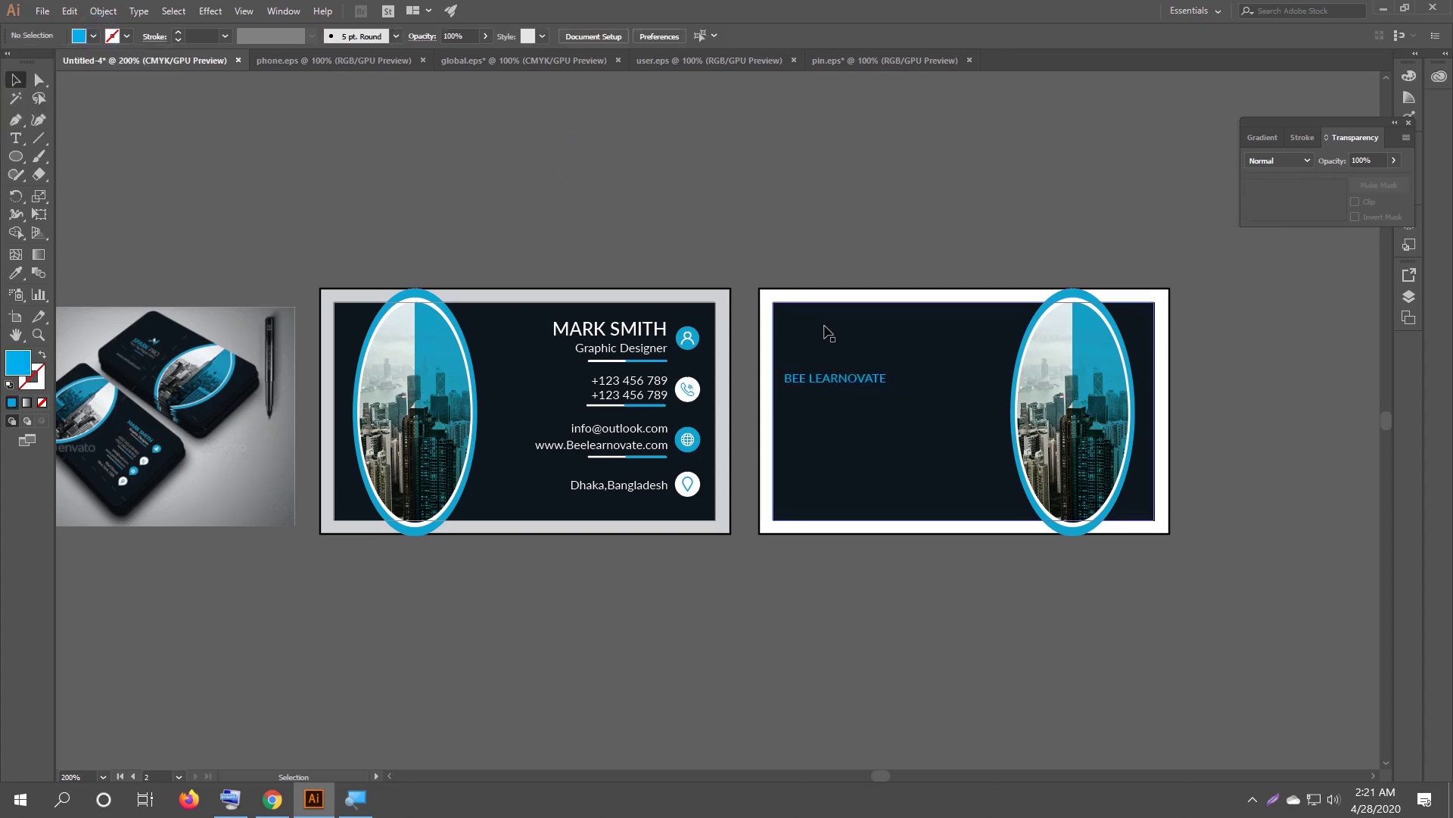
{"action": "left_click", "coordinate": [838, 378]}
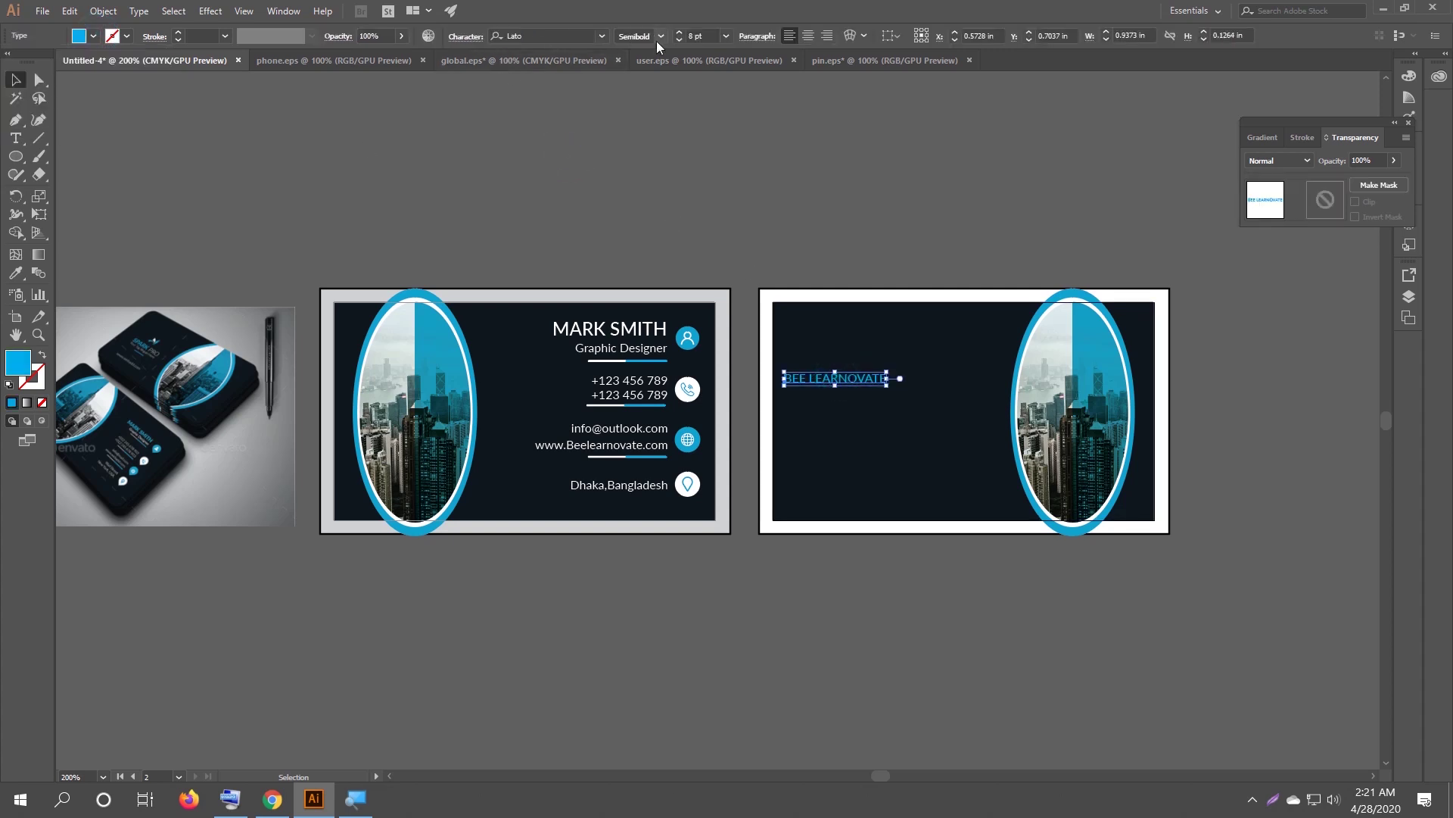
Set the heading to Lato Heavy, scale it up, and nudge it slightly lower.
{"action": "left_click", "coordinate": [660, 36]}
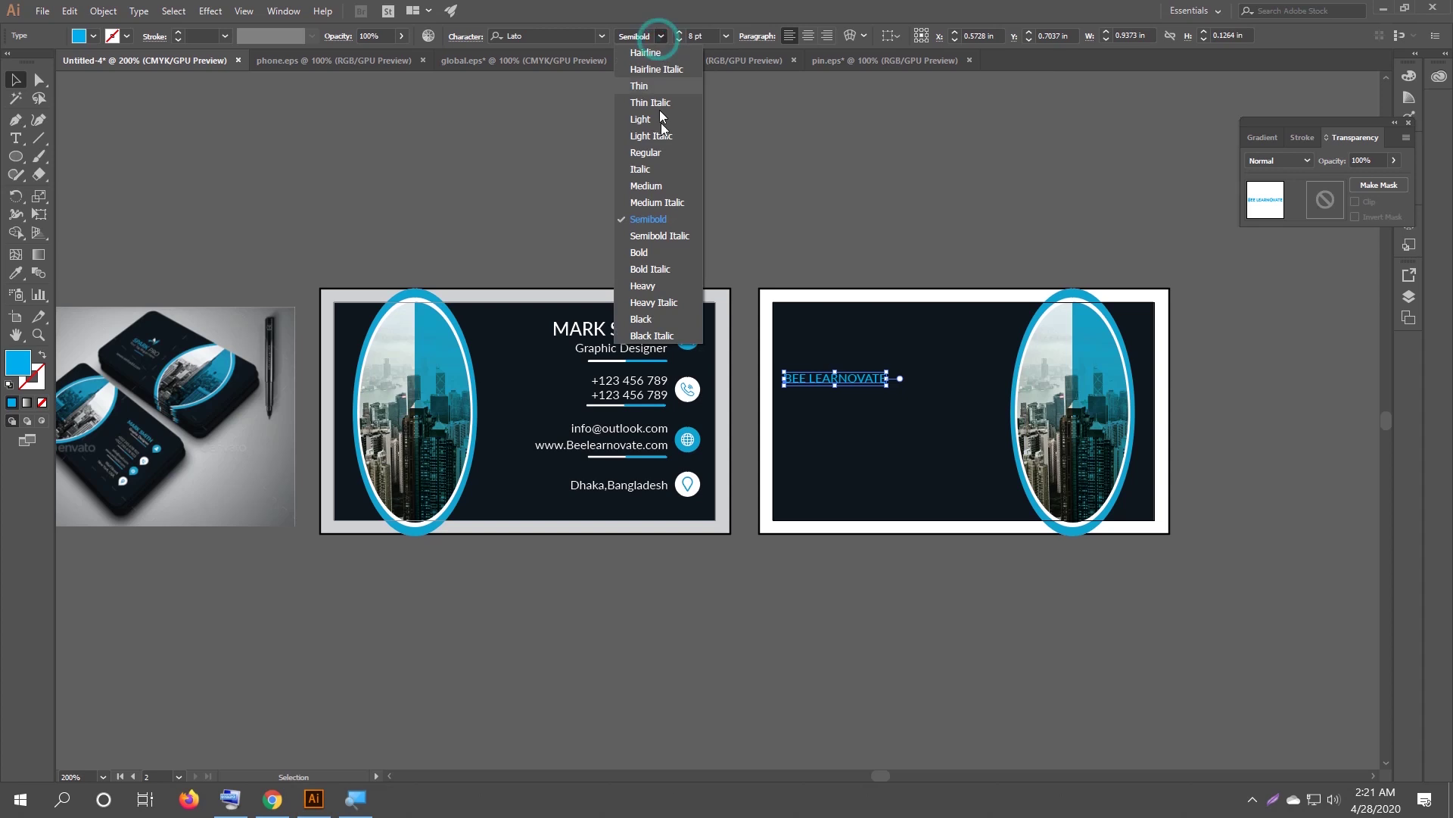
{"action": "left_click", "coordinate": [672, 286]}
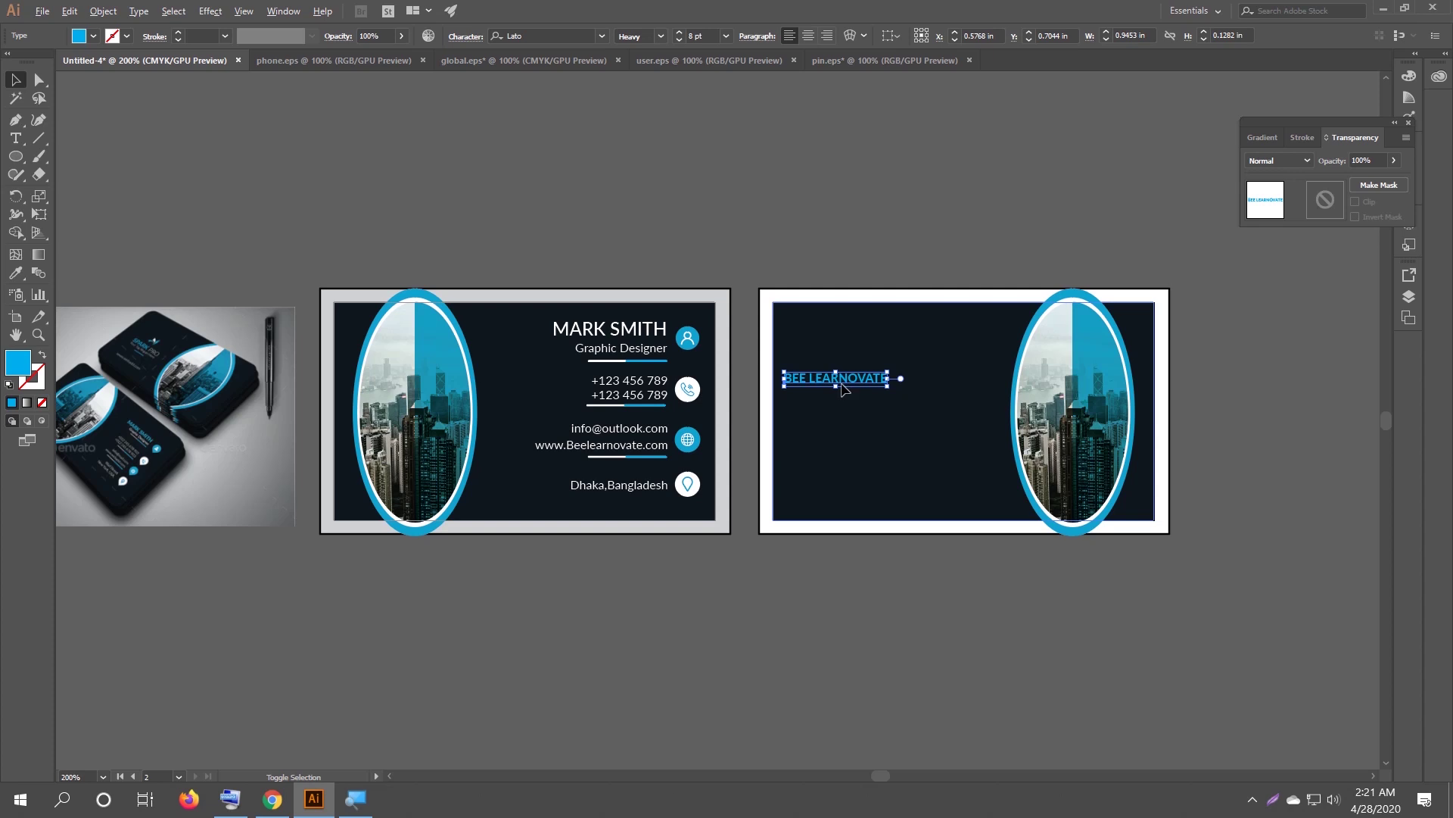
{"action": "mouse_move", "coordinate": [835, 385]}
{"action": "left_mouse_down"}
{"action": "mouse_move", "coordinate": [838, 399]}
{"action": "mouse_move", "coordinate": [861, 379]}
{"action": "left_mouse_up"}
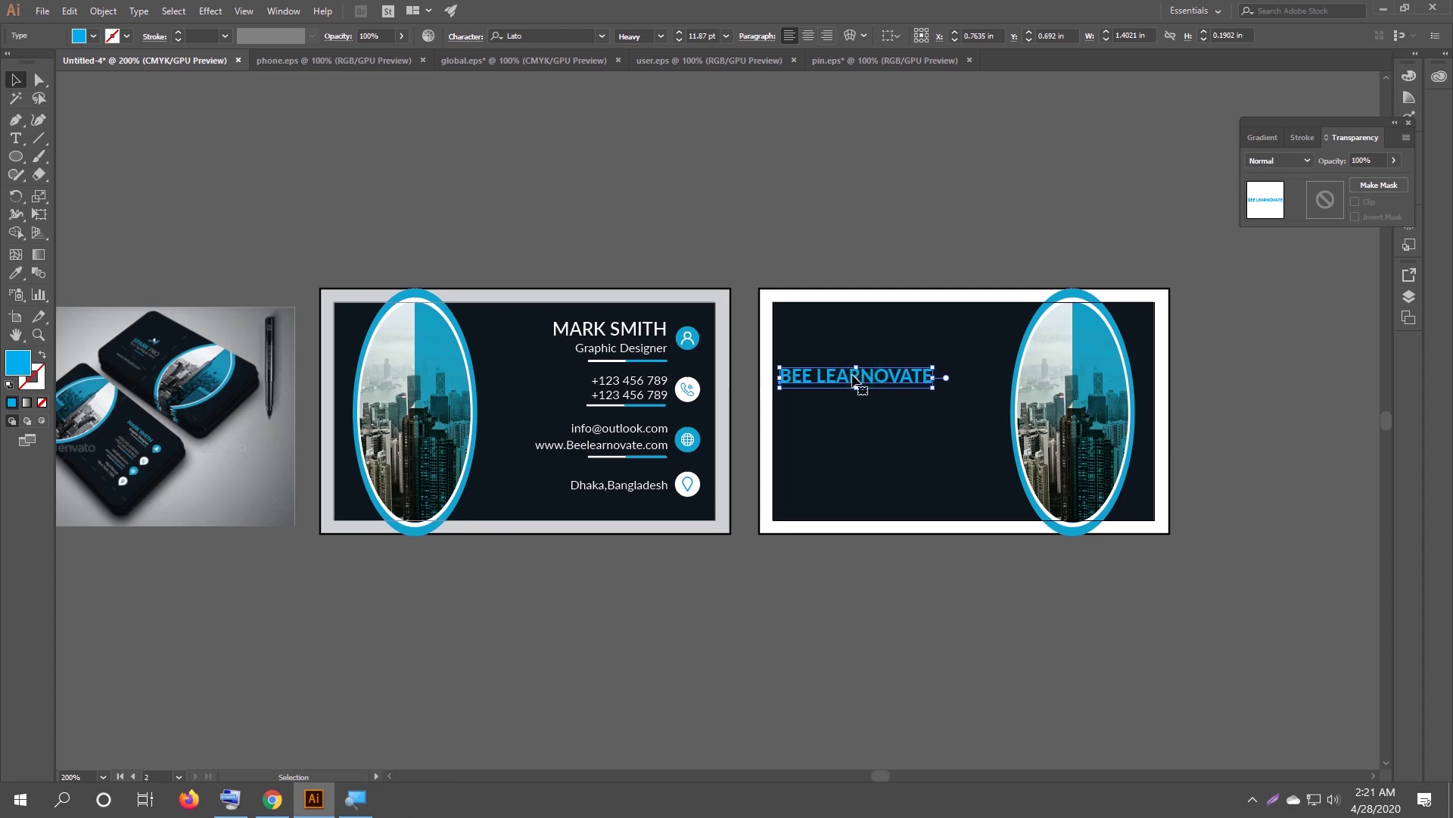
{"action": "left_click_drag", "start_coordinate": [860, 373], "coordinate": [870, 378]}
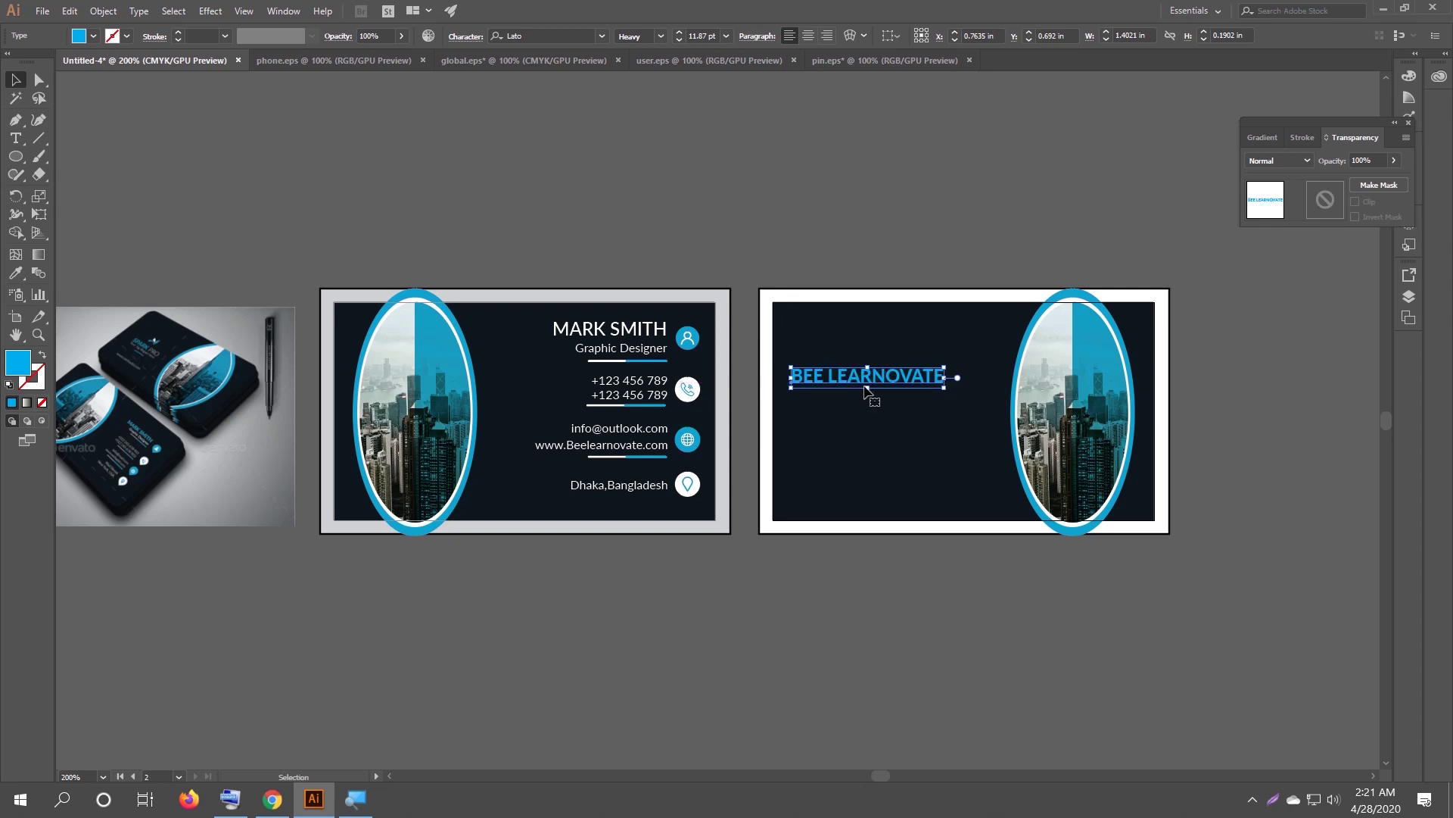
{"action": "left_click_drag", "start_coordinate": [884, 380], "coordinate": [885, 398]}
{"action": "left_click", "coordinate": [882, 616]}
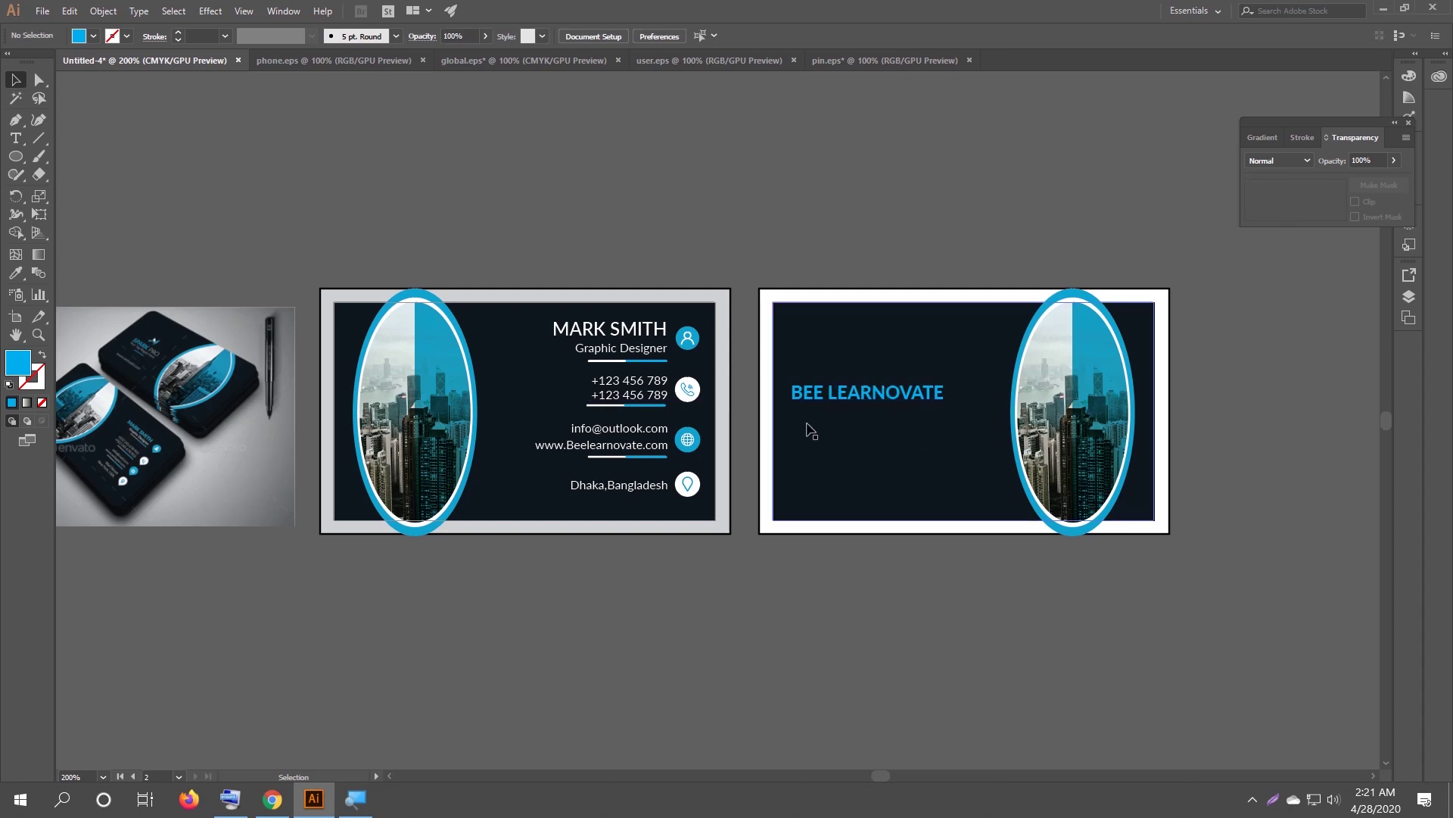
Type the tagline 'Learn from Home' as a new text object above the cards.
{"action": "left_click", "coordinate": [230, 799]}
{"action": "left_click", "coordinate": [881, 586]}
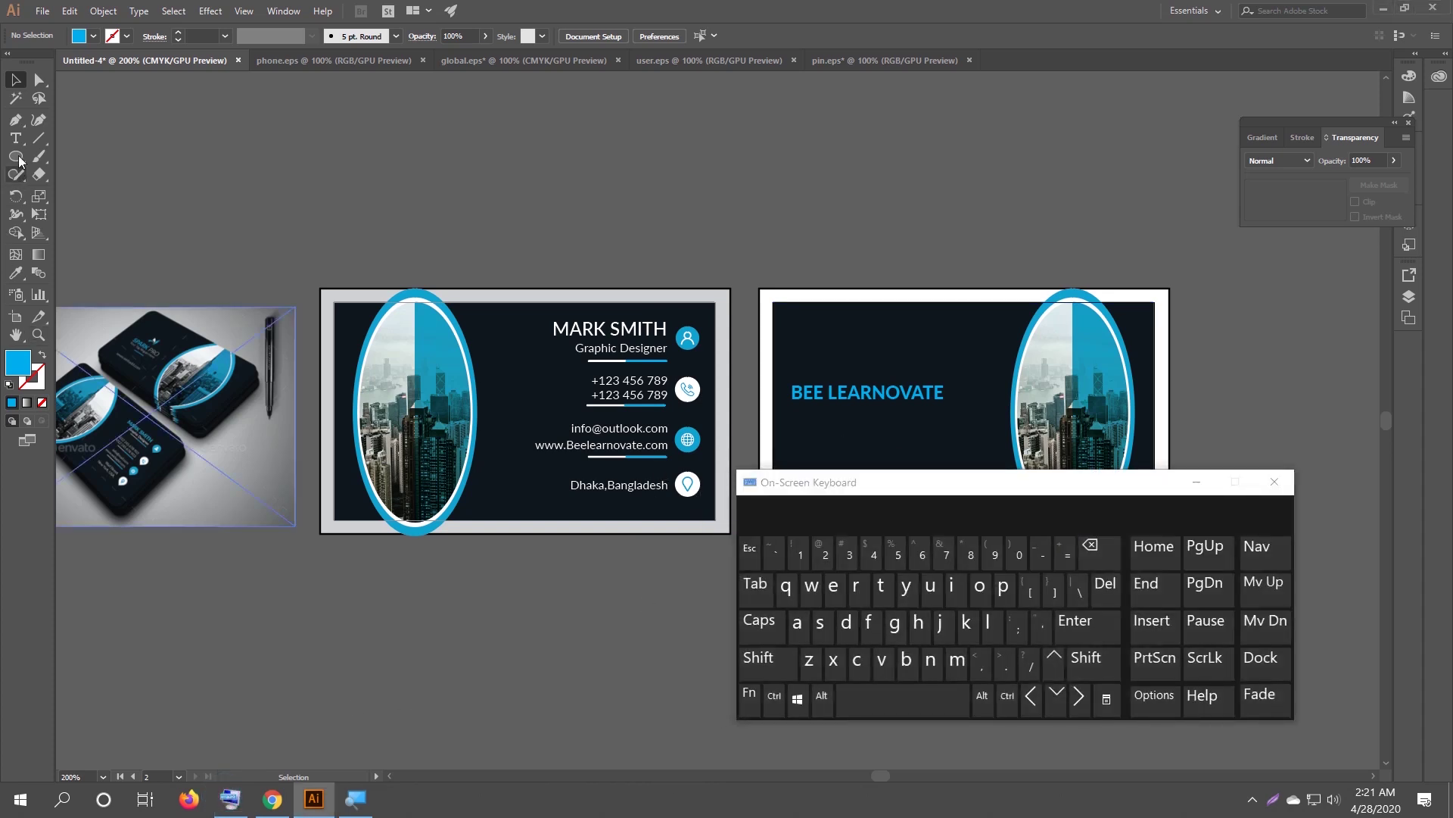
{"action": "left_click", "coordinate": [640, 219]}
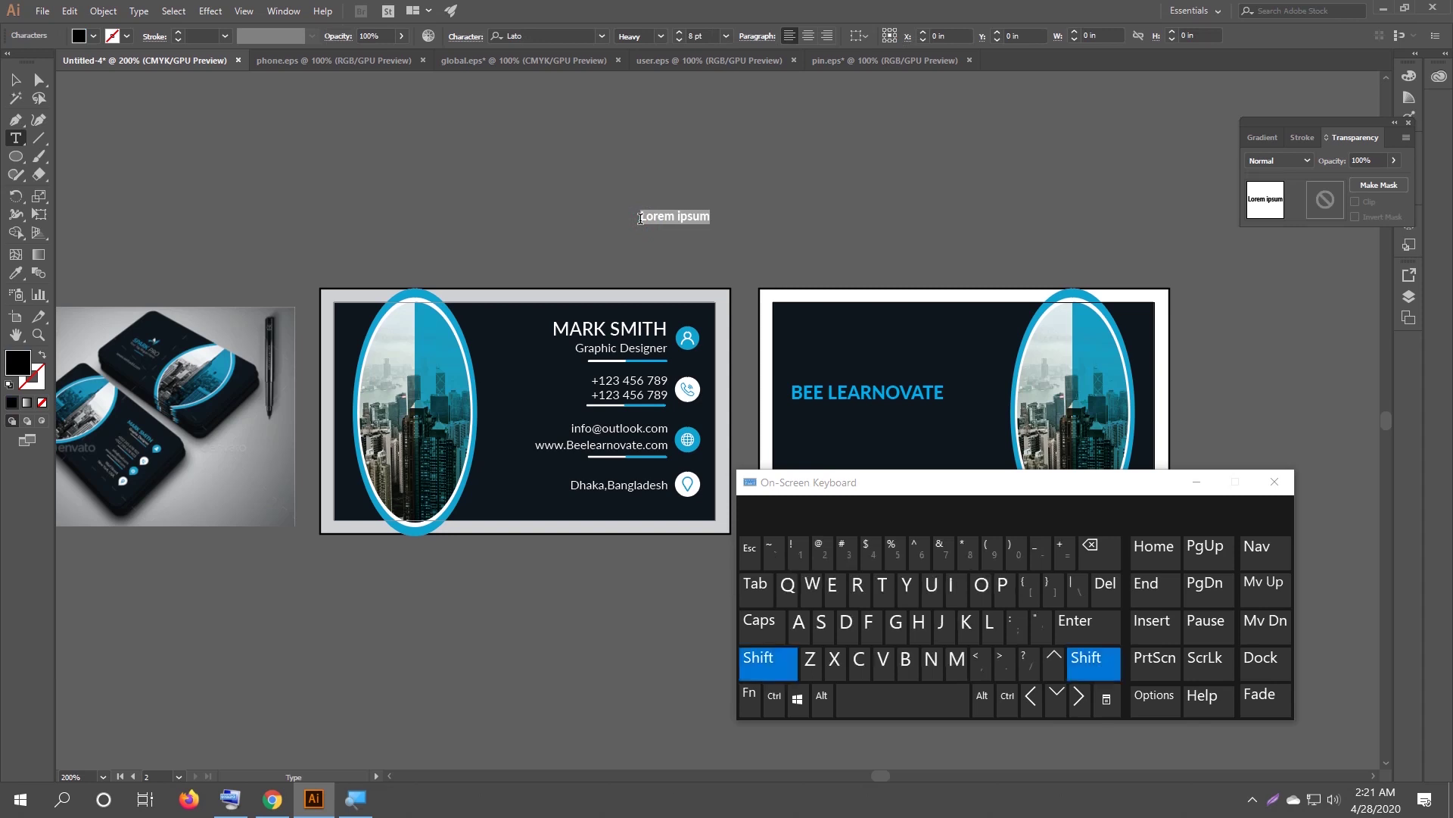
{"action": "type", "text": "L"}
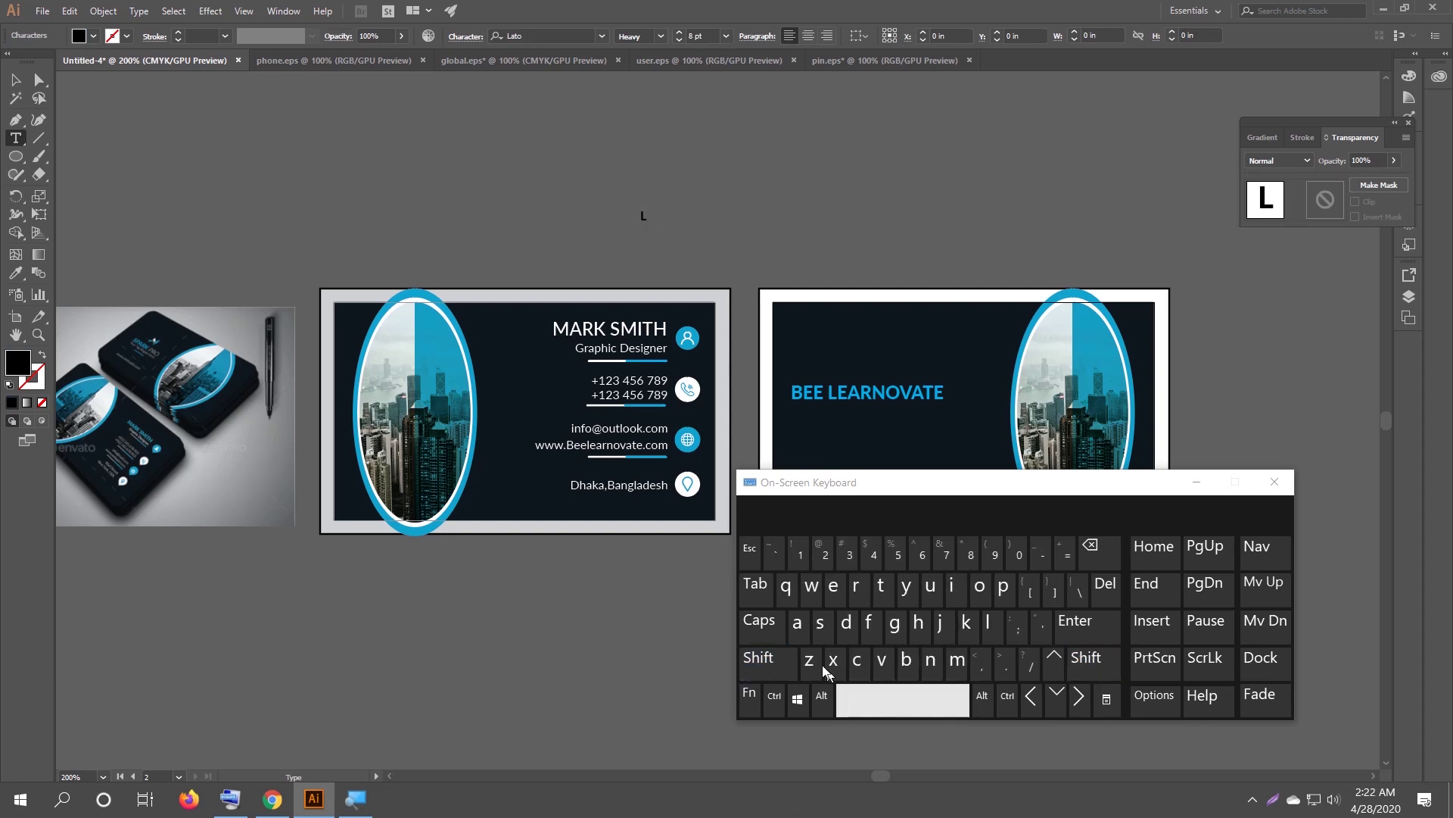
{"action": "left_click", "coordinate": [840, 589]}
{"action": "left_click", "coordinate": [803, 640]}
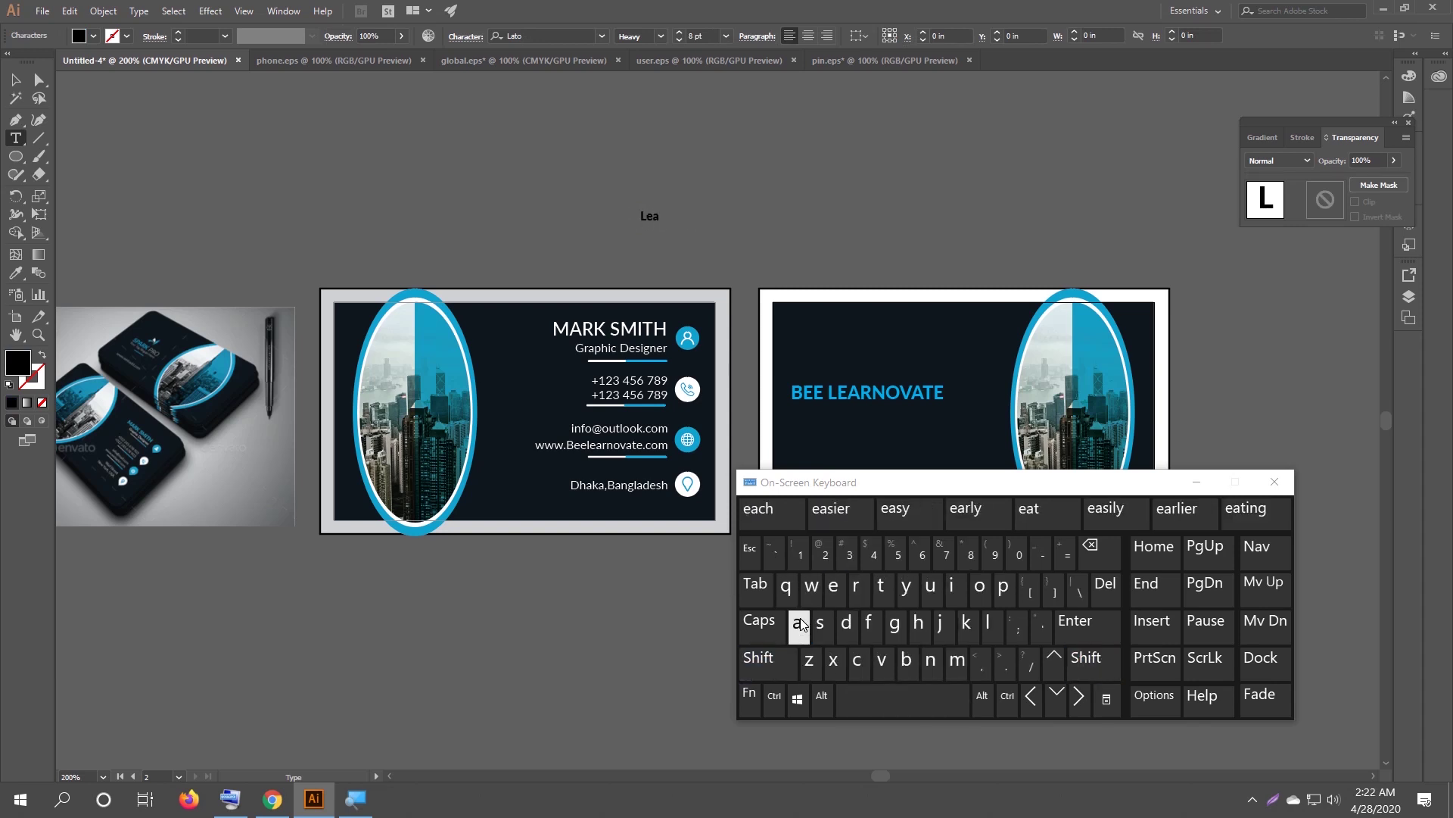
{"action": "type", "text": "rn from Home"}
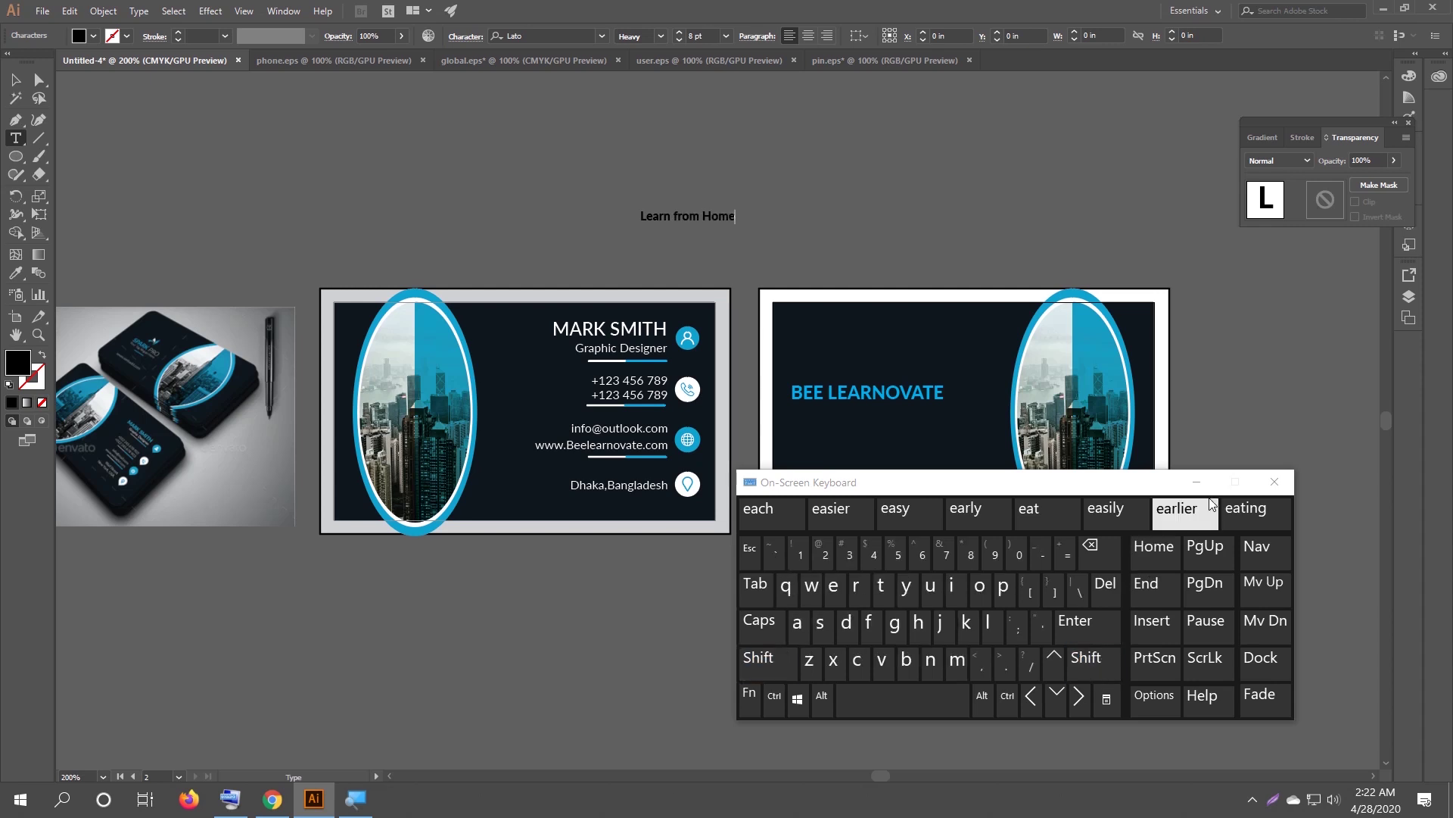
{"action": "left_click", "coordinate": [1275, 482]}
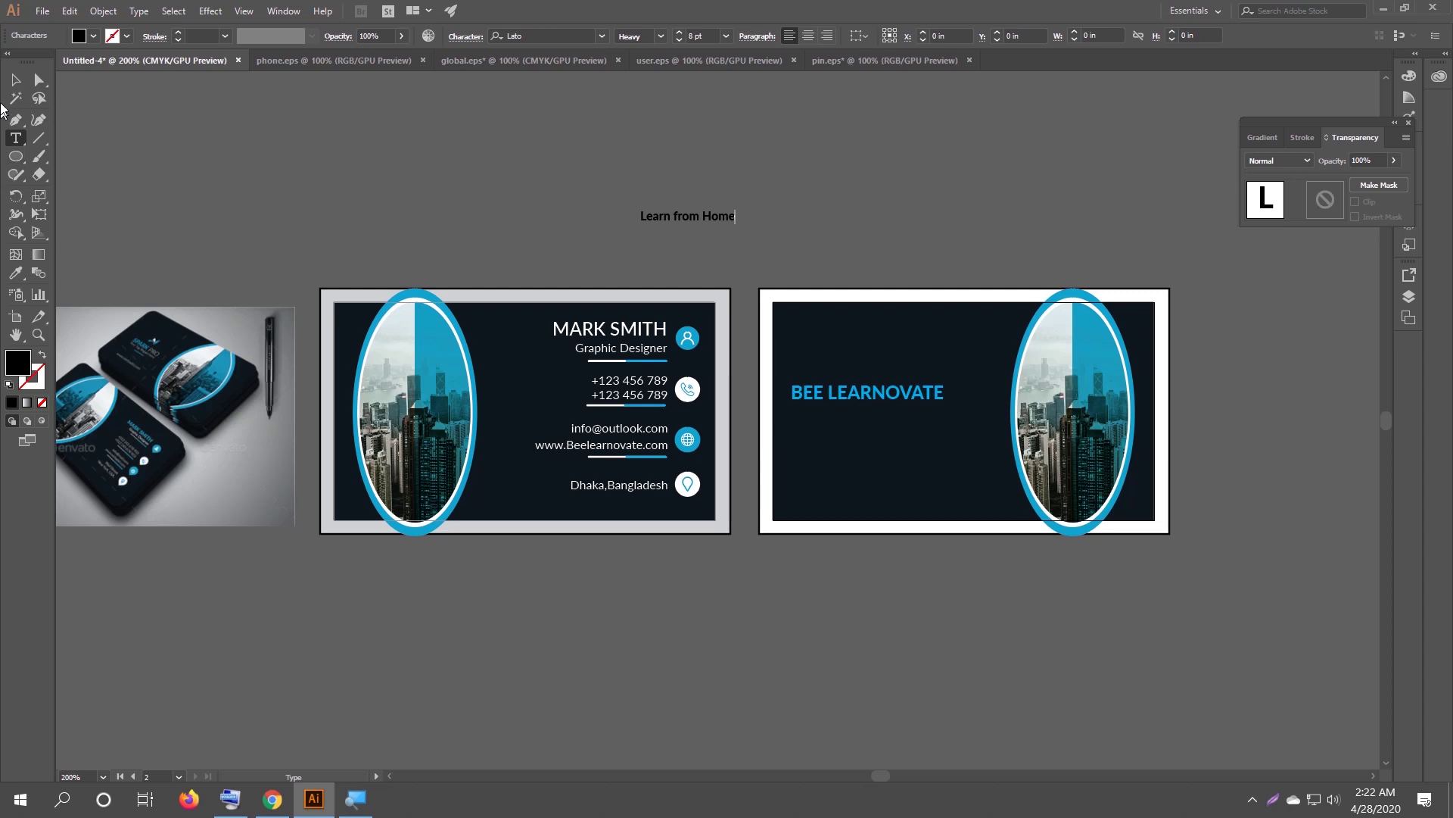
Move the Learn from Home tagline just under the BEE LEARNOVATE heading.
{"action": "left_click", "coordinate": [15, 79]}
{"action": "left_click", "coordinate": [690, 220]}
{"action": "left_click_drag", "start_coordinate": [671, 221], "coordinate": [851, 420]}
{"action": "left_click", "coordinate": [660, 37]}
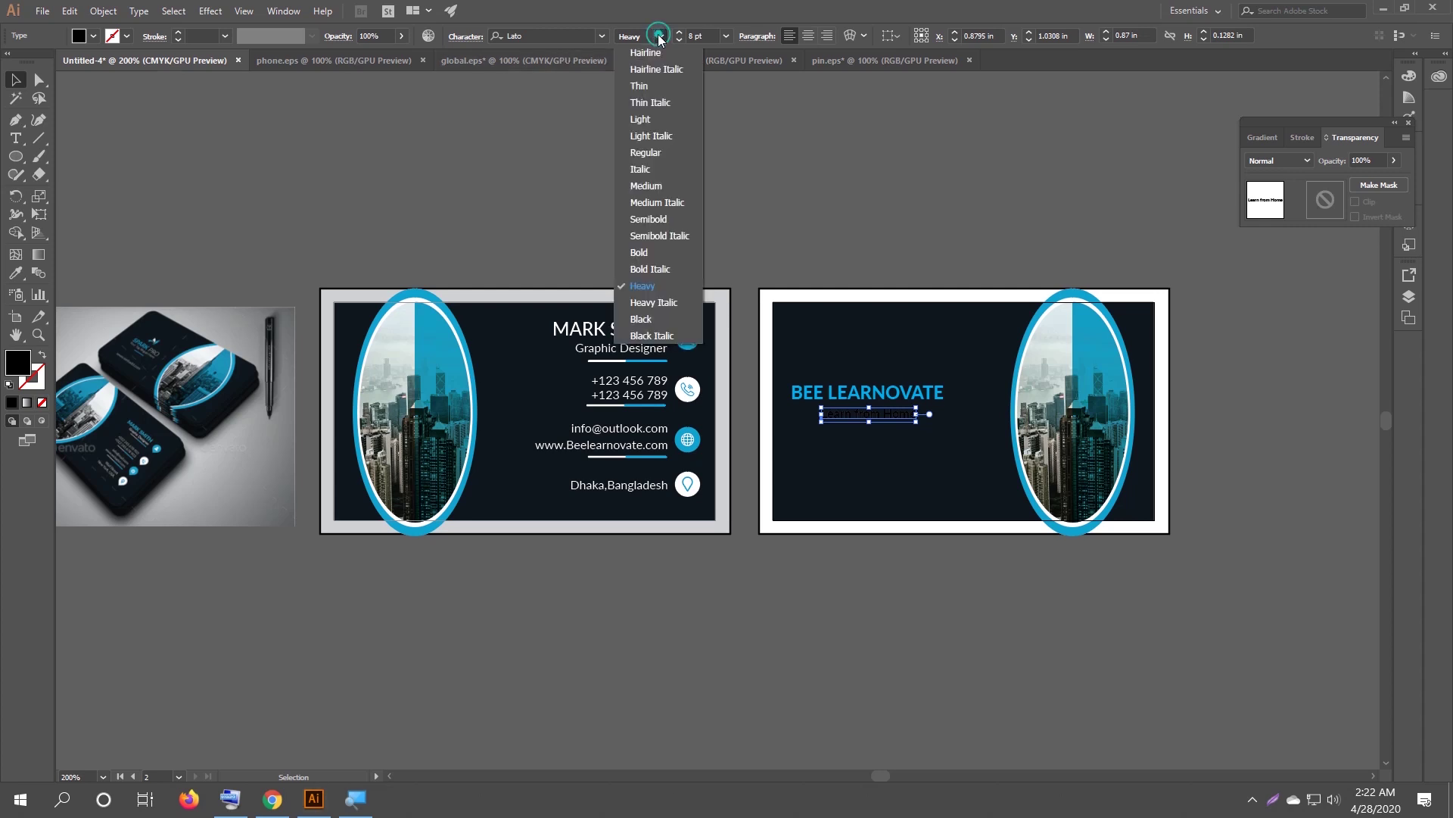
Make the Learn from Home tagline Lato Medium and fill it with white.
{"action": "left_click", "coordinate": [665, 180]}
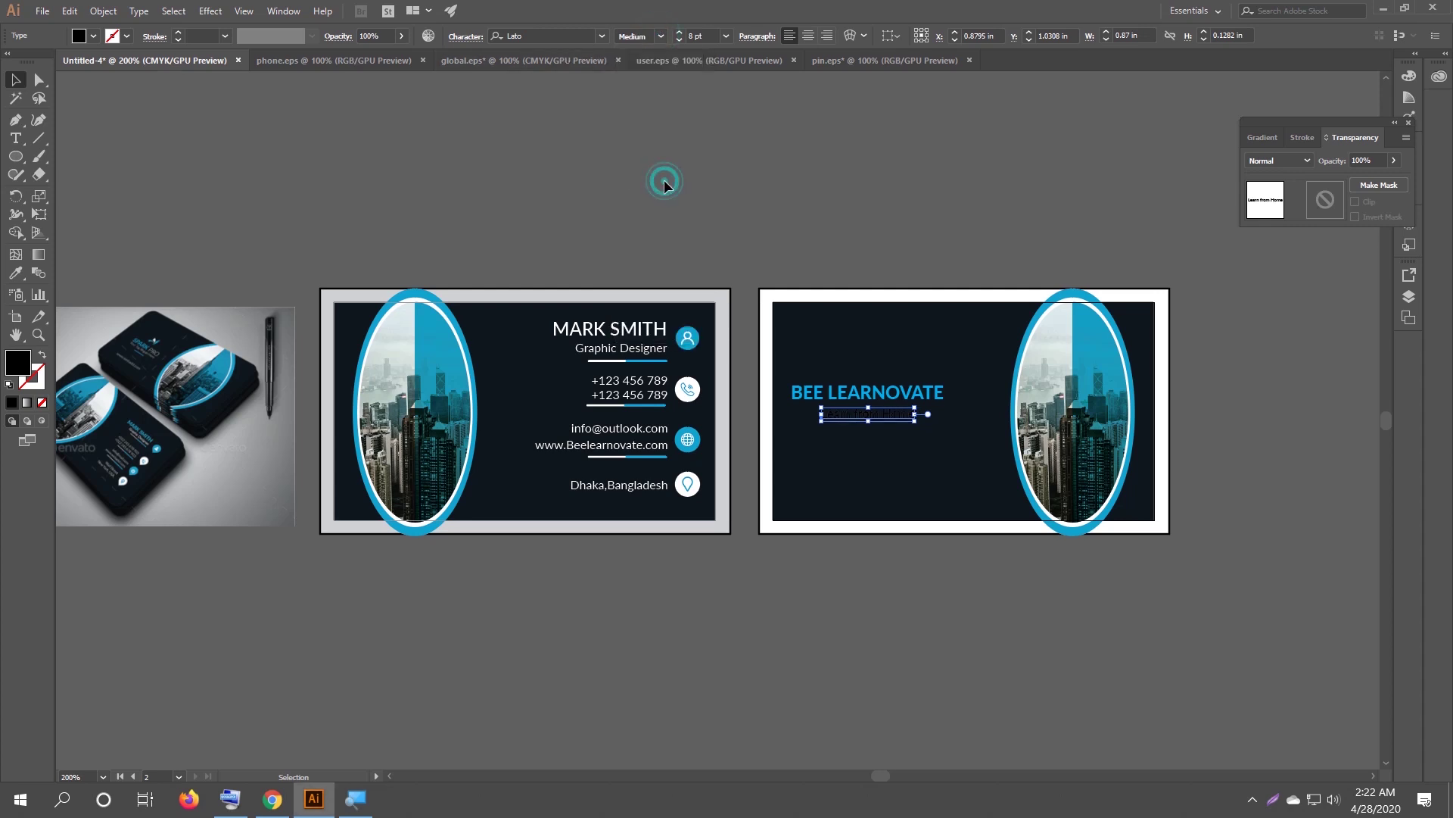
{"action": "left_click", "coordinate": [93, 36]}
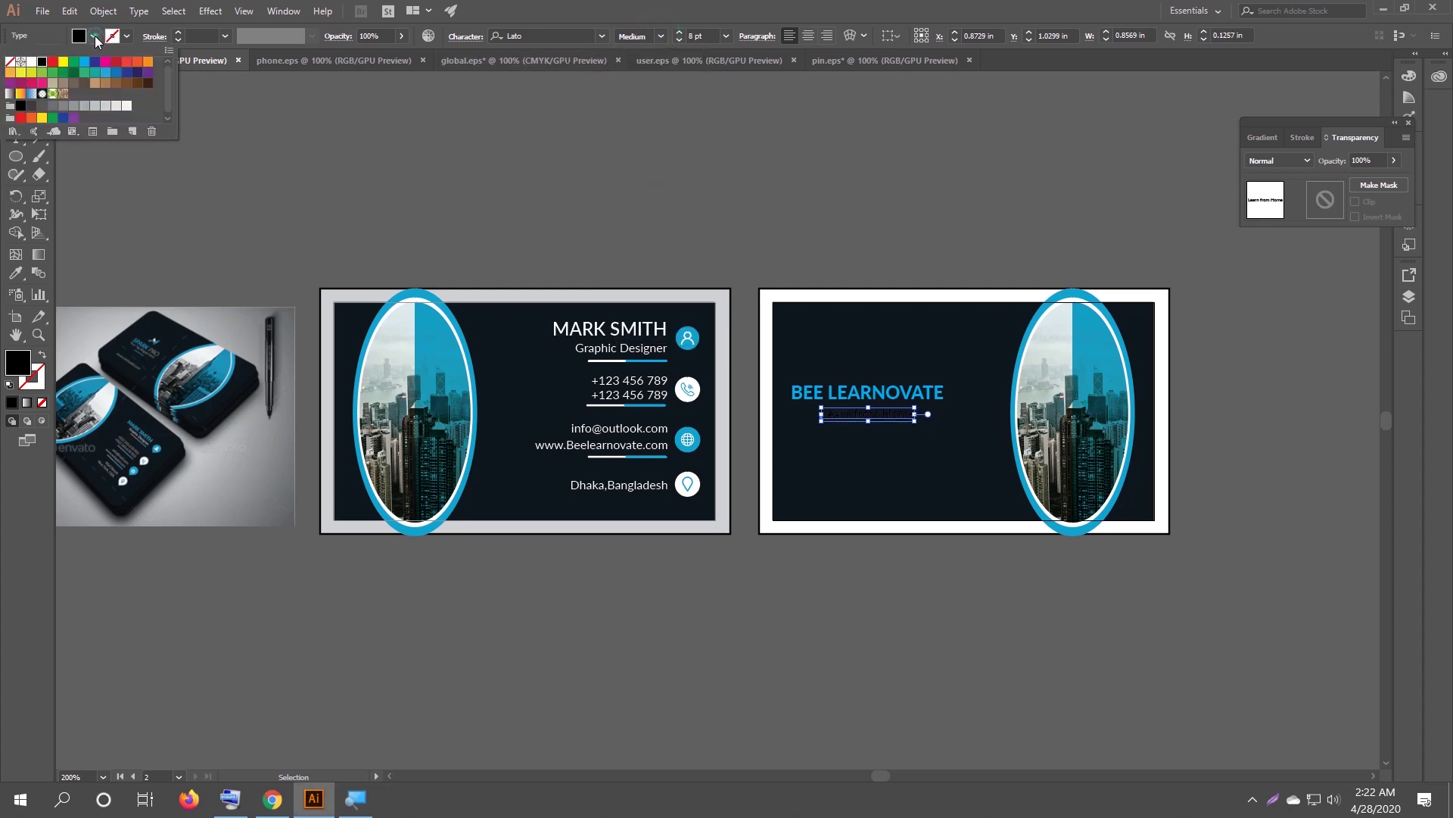
{"action": "left_click", "coordinate": [31, 62]}
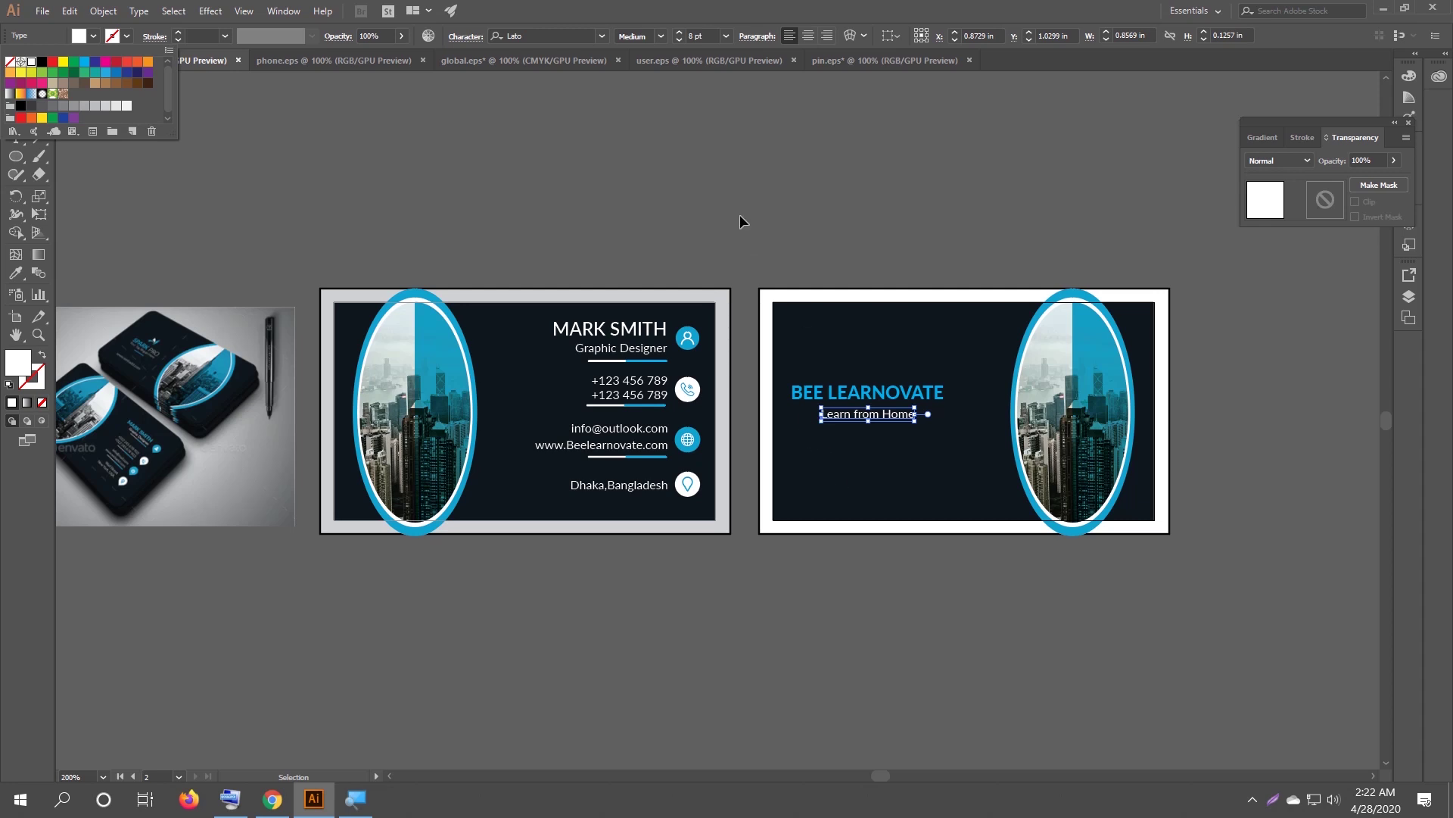
{"action": "key", "text": "Escape"}
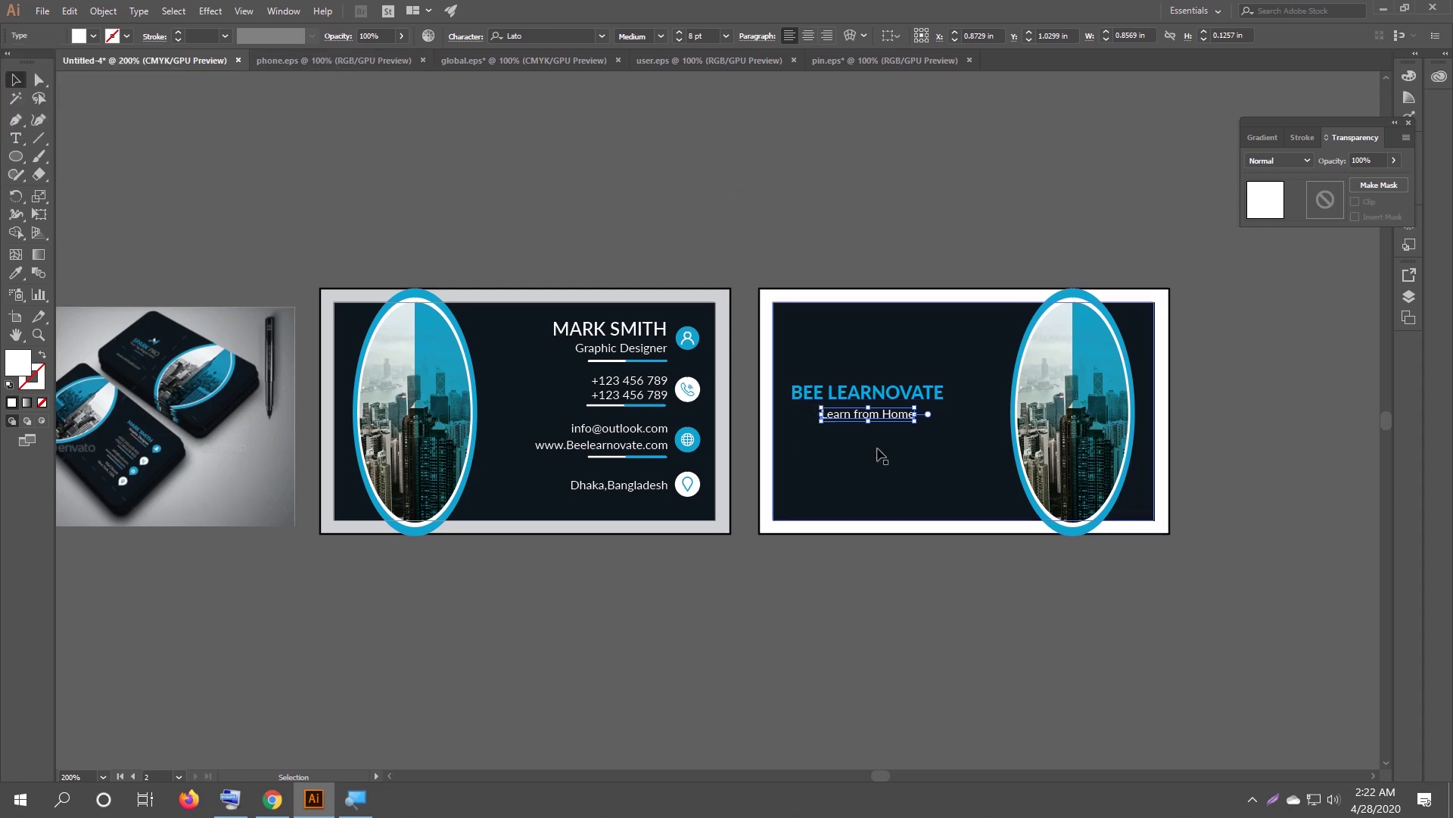
{"action": "left_click", "coordinate": [281, 11]}
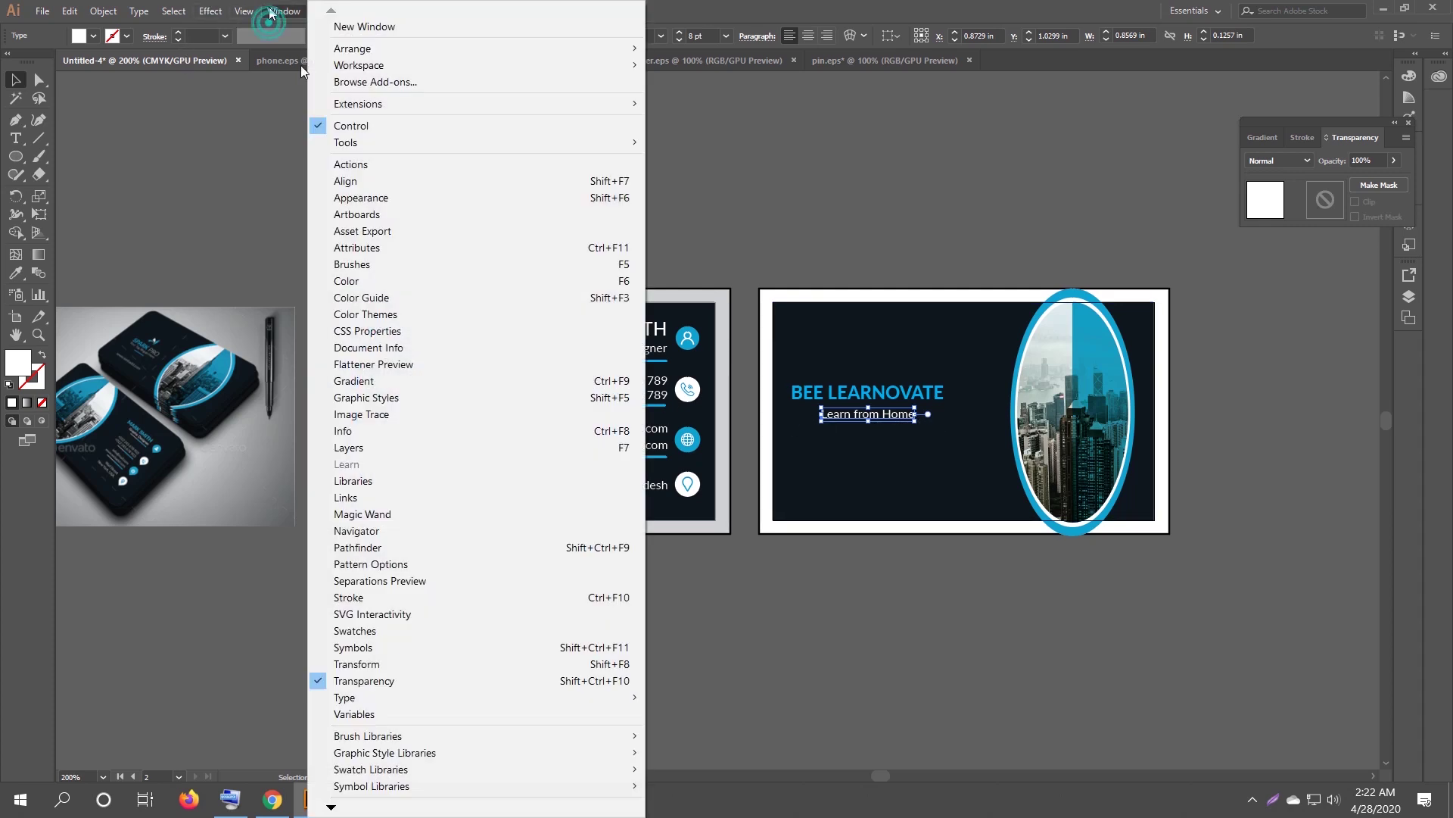
Set the tagline's letter tracking to 100 in the Character panel.
{"action": "mouse_move", "coordinate": [467, 696]}
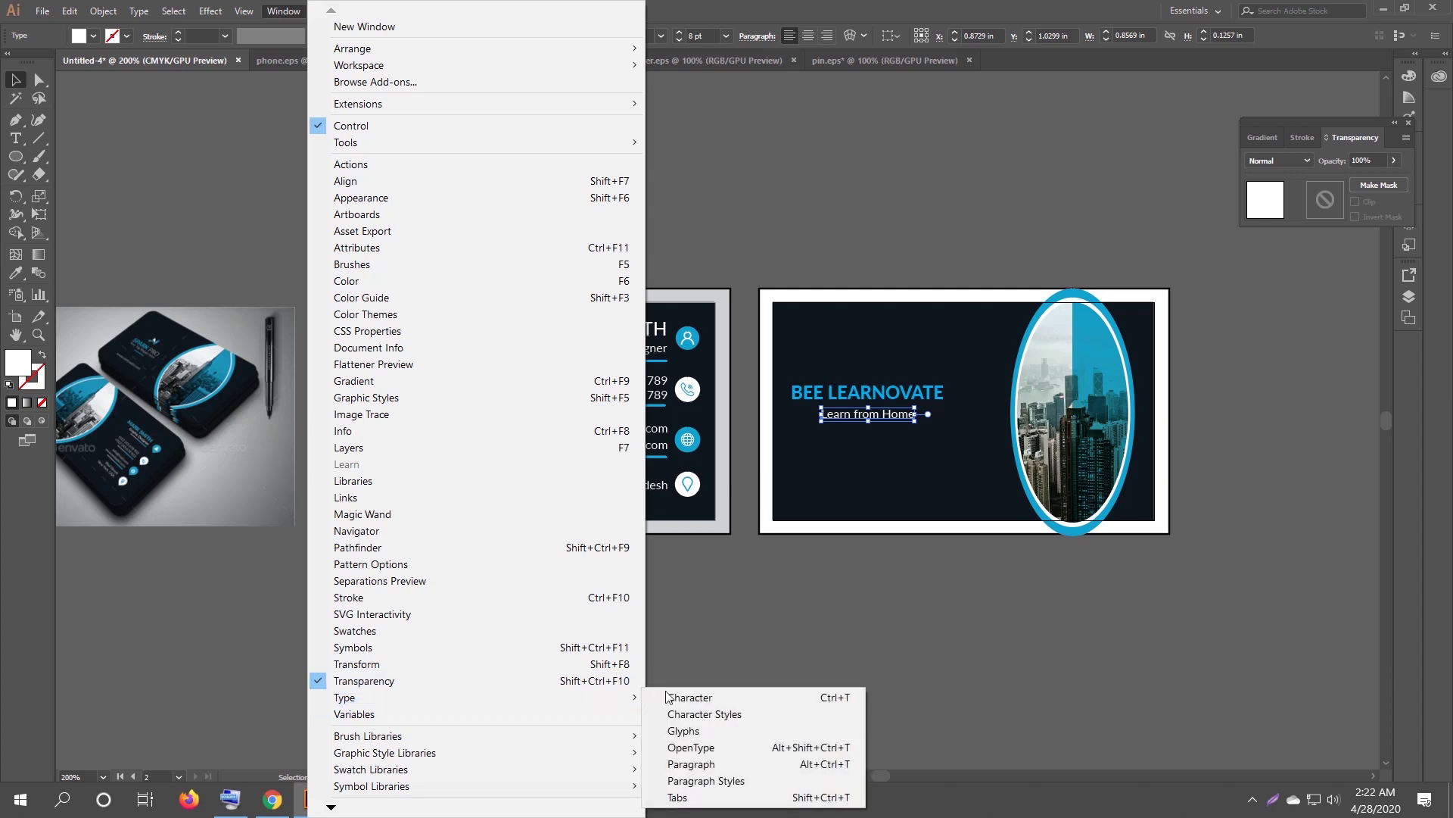
{"action": "left_click", "coordinate": [668, 697]}
{"action": "left_click", "coordinate": [682, 216]}
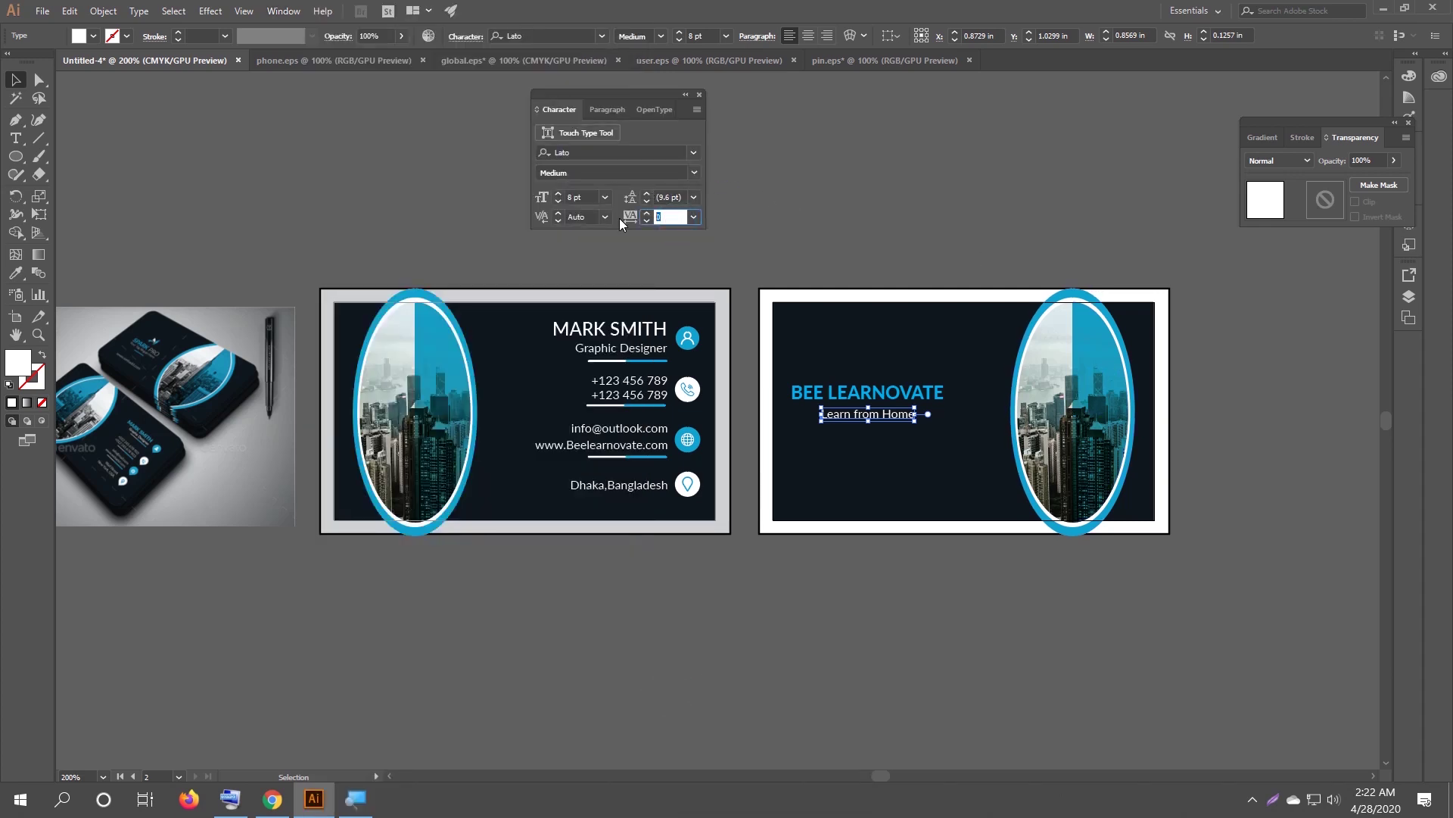
{"action": "type", "text": "100"}
{"action": "key", "text": "Return"}
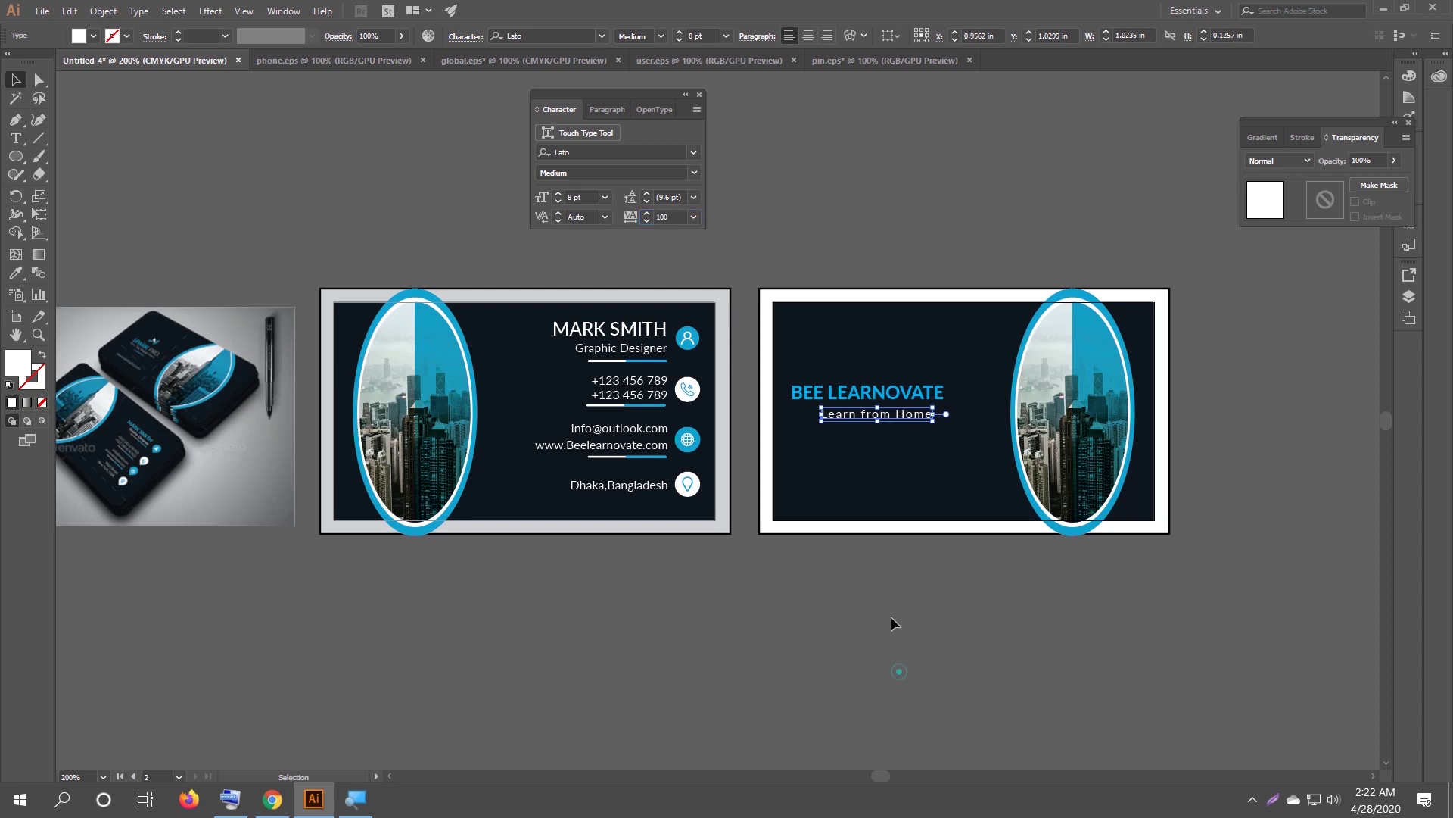
Nudge the tagline slightly up-left so it sits centred under BEE LEARNOVATE.
{"action": "left_click", "coordinate": [867, 424]}
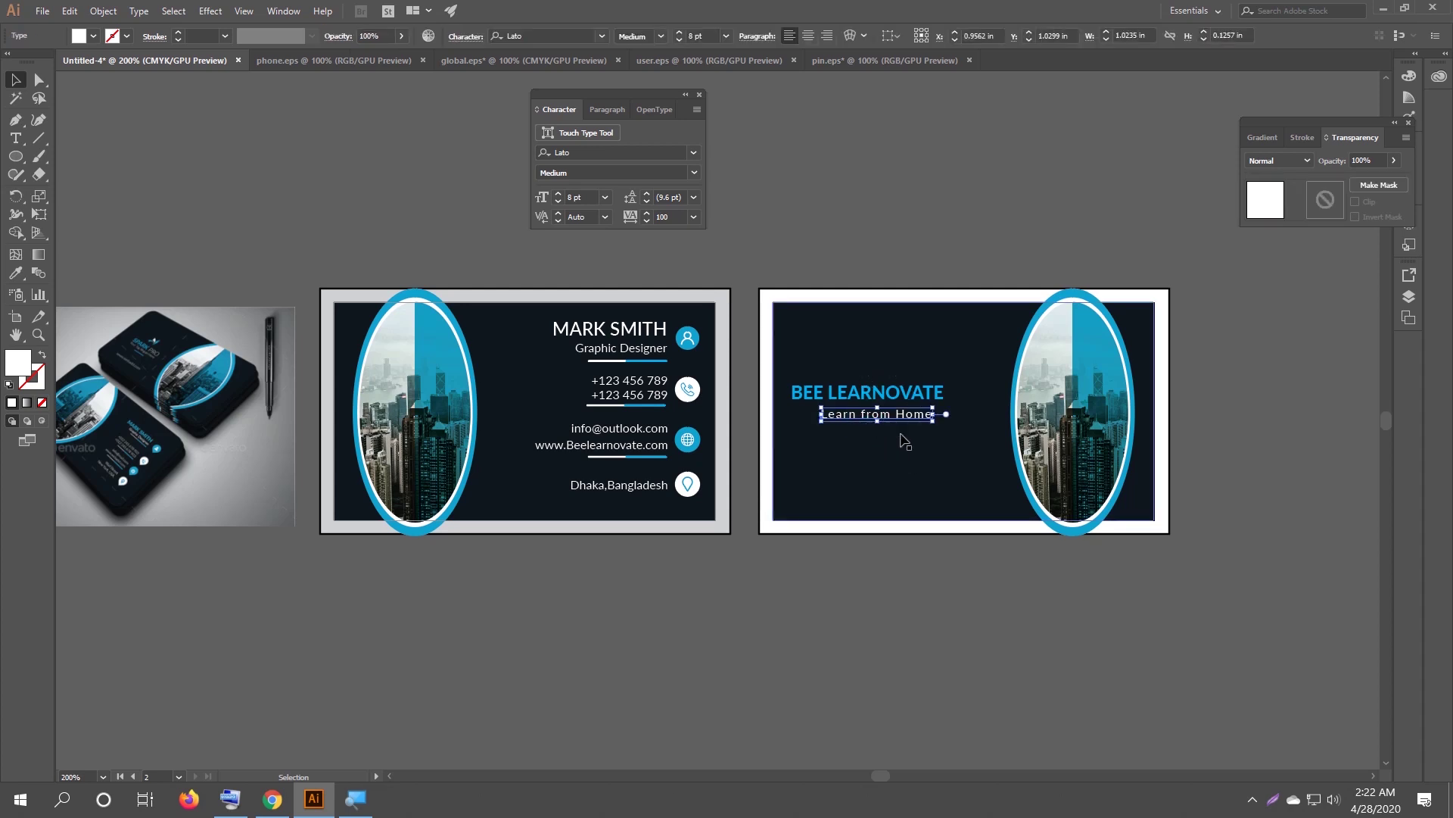
{"action": "left_click", "coordinate": [825, 621]}
{"action": "left_click", "coordinate": [856, 420]}
{"action": "left_click_drag", "start_coordinate": [856, 420], "coordinate": [852, 419]}
{"action": "left_click", "coordinate": [870, 665]}
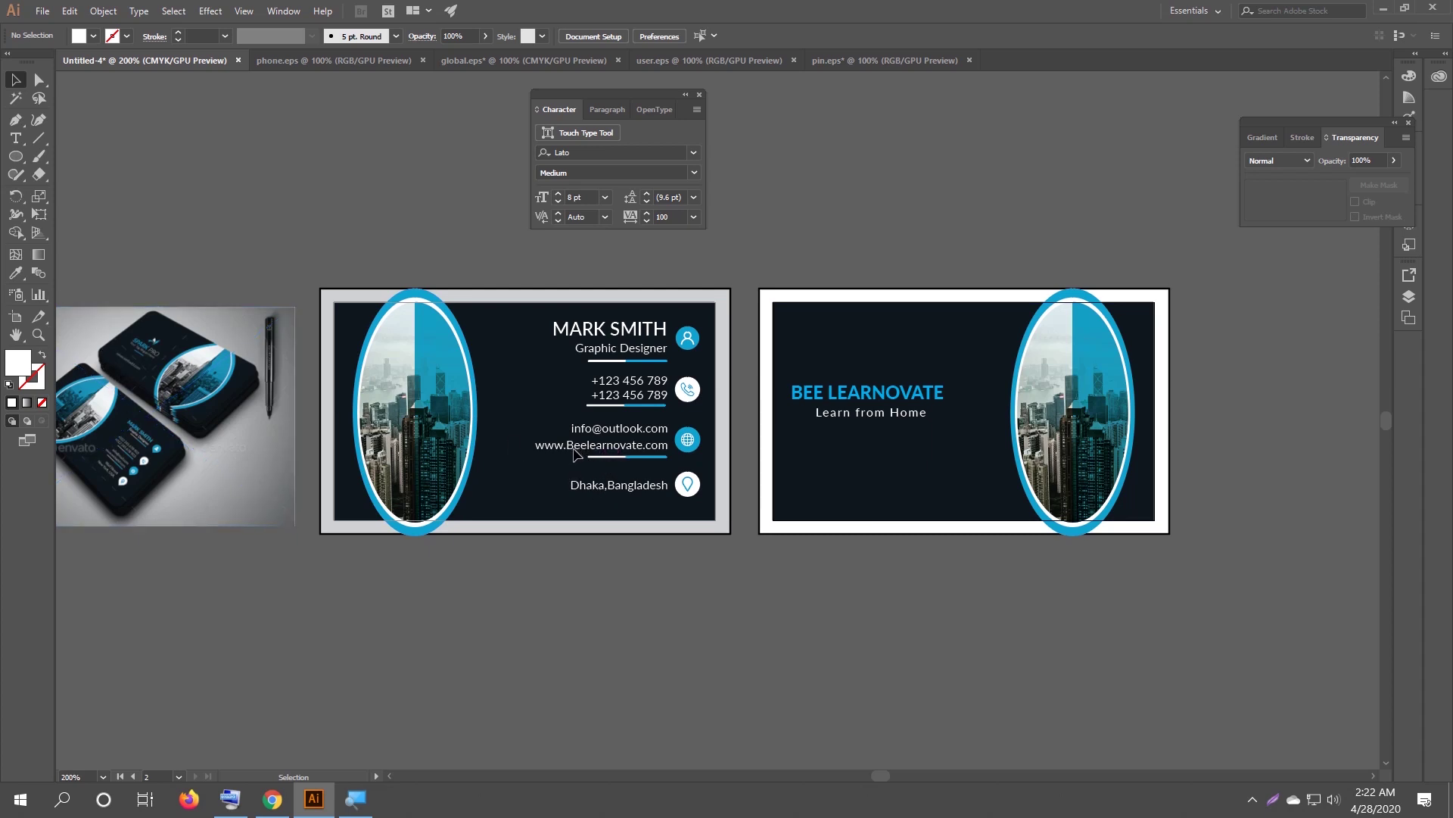
Ungroup the email and website text block on the front card.
{"action": "key", "text": "a"}
{"action": "left_click", "coordinate": [575, 455]}
{"action": "key", "text": "v"}
{"action": "left_click", "coordinate": [611, 564]}
{"action": "left_click", "coordinate": [620, 447]}
{"action": "right_click", "coordinate": [619, 447]}
{"action": "left_click", "coordinate": [681, 556]}
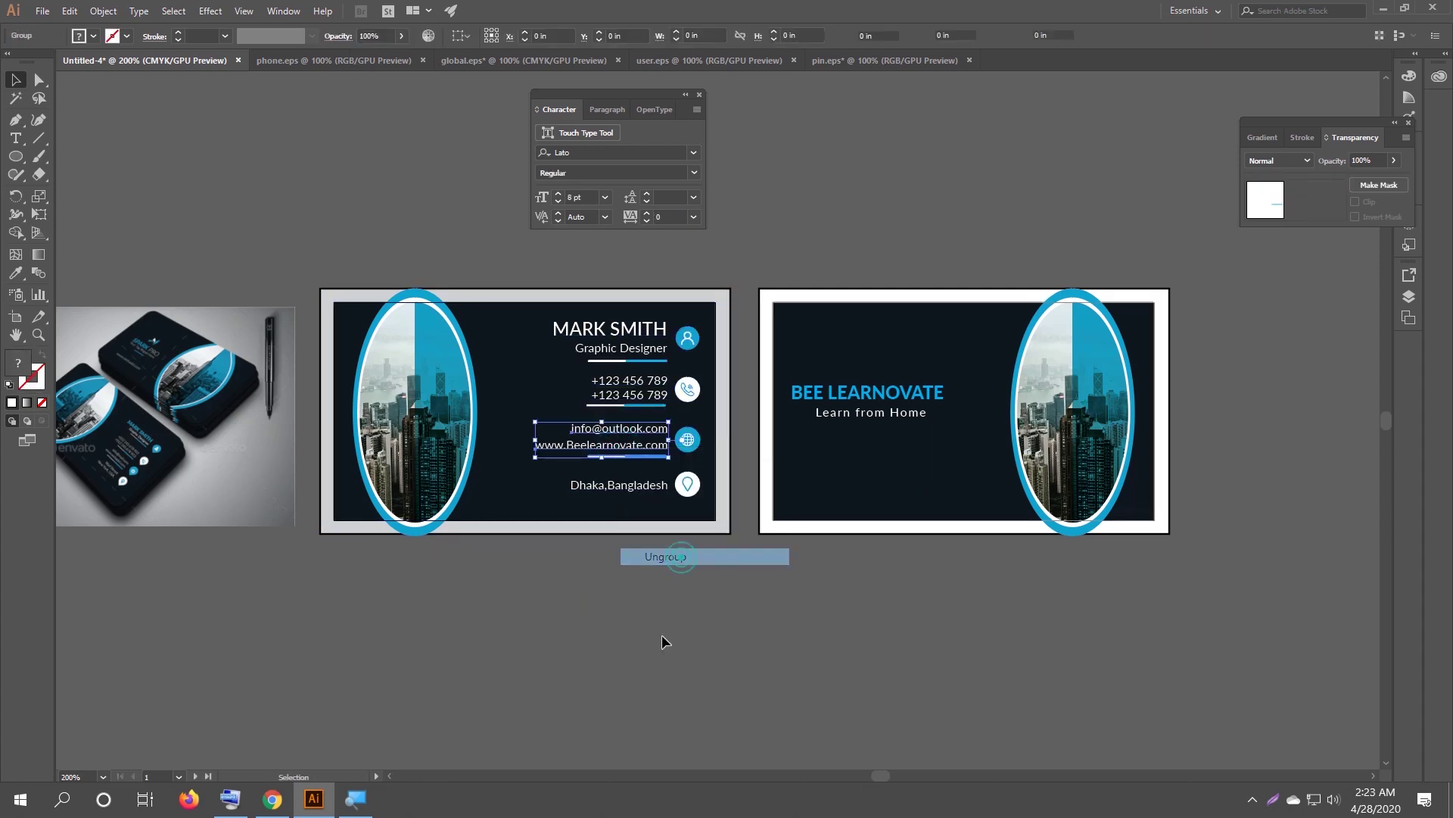
{"action": "left_click", "coordinate": [662, 642]}
{"action": "left_click", "coordinate": [598, 453]}
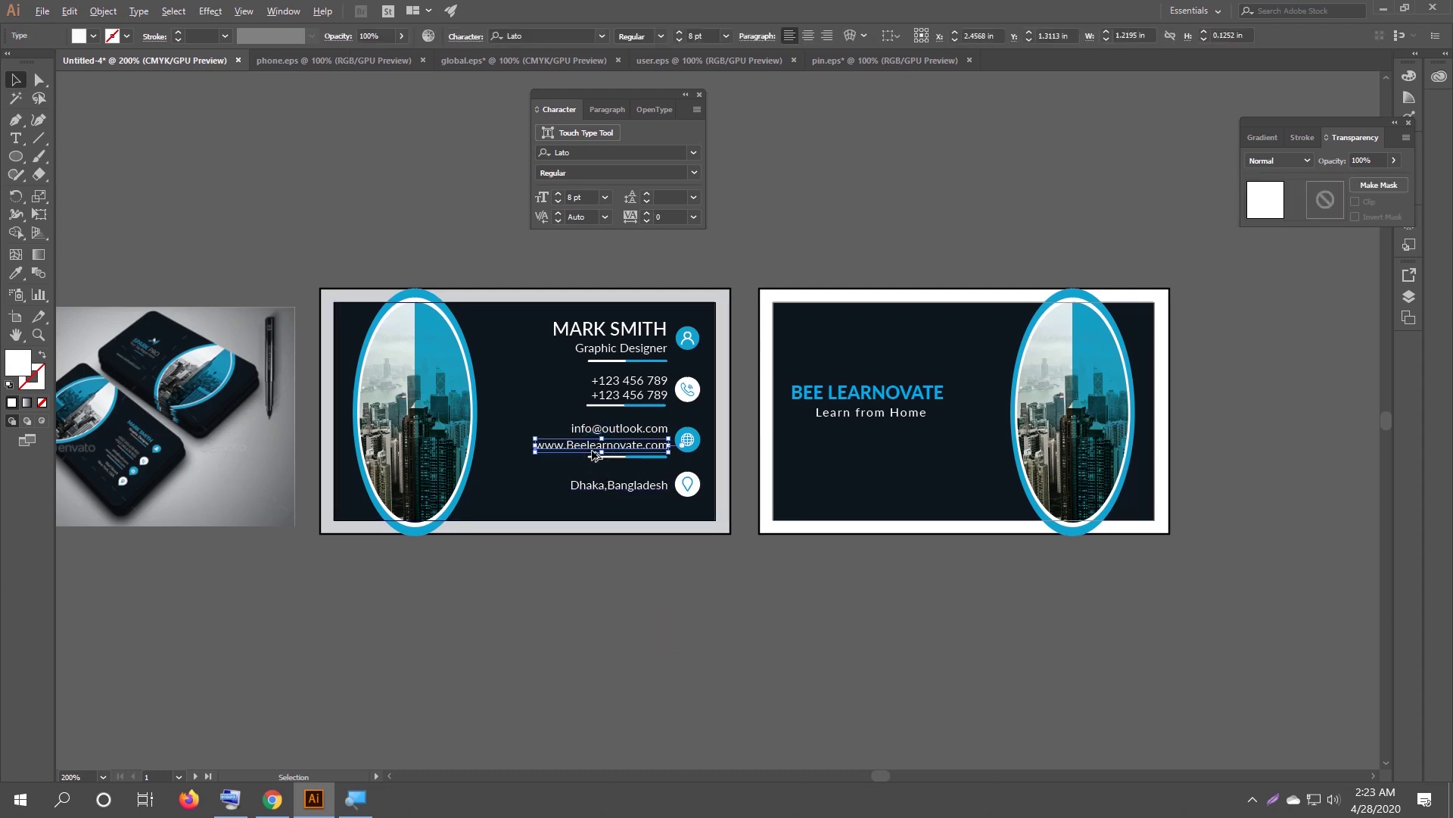
{"action": "left_click_drag", "start_coordinate": [591, 452], "coordinate": [863, 502]}
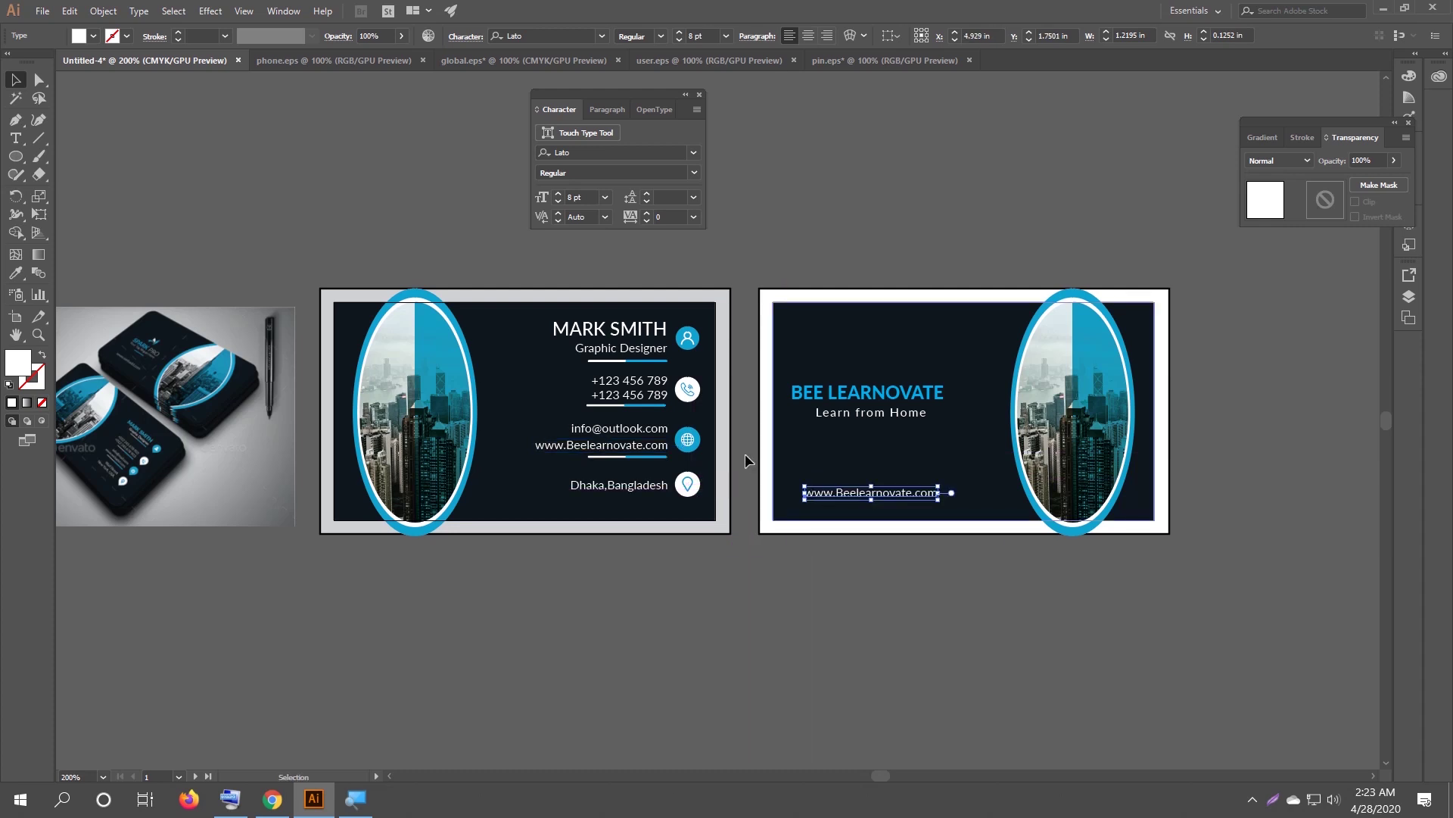
Set the copied web address to the Semibold font style.
{"action": "left_click", "coordinate": [660, 36]}
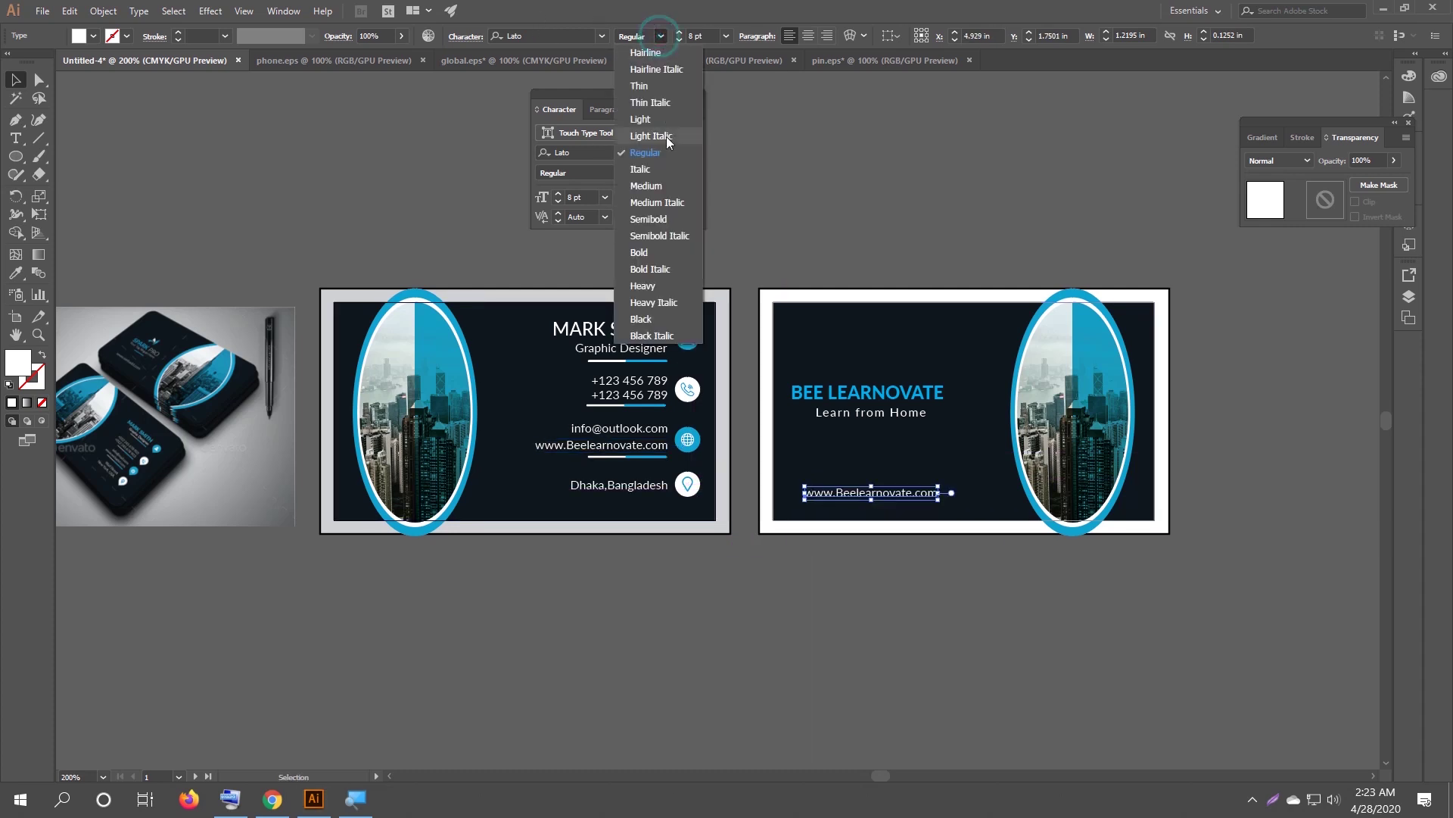
{"action": "left_click", "coordinate": [666, 219]}
{"action": "left_click", "coordinate": [928, 226]}
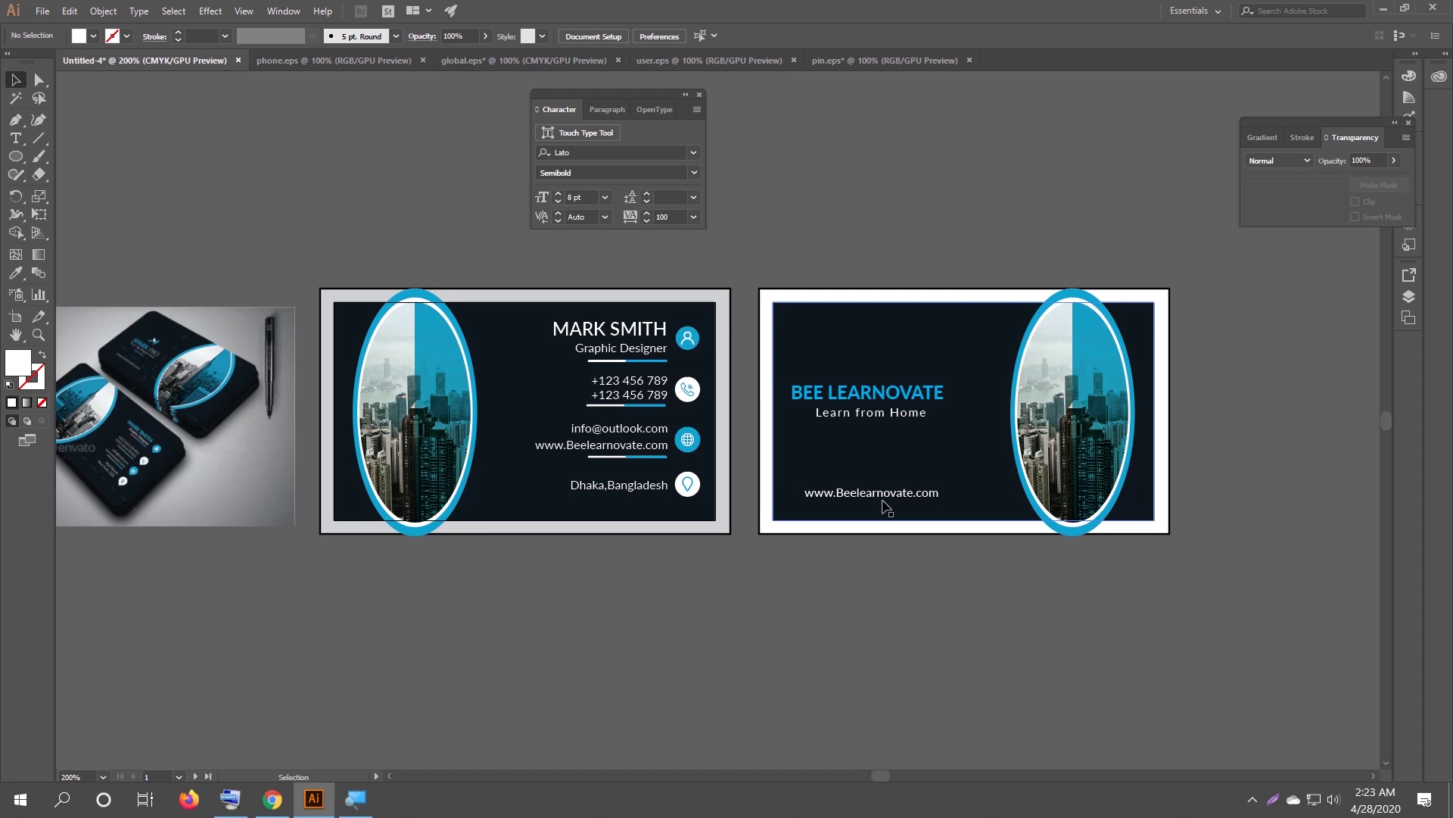
Centre both cards in view and show the guides with Ctrl+;.
{"action": "left_click_drag", "start_coordinate": [665, 565], "coordinate": [752, 572]}
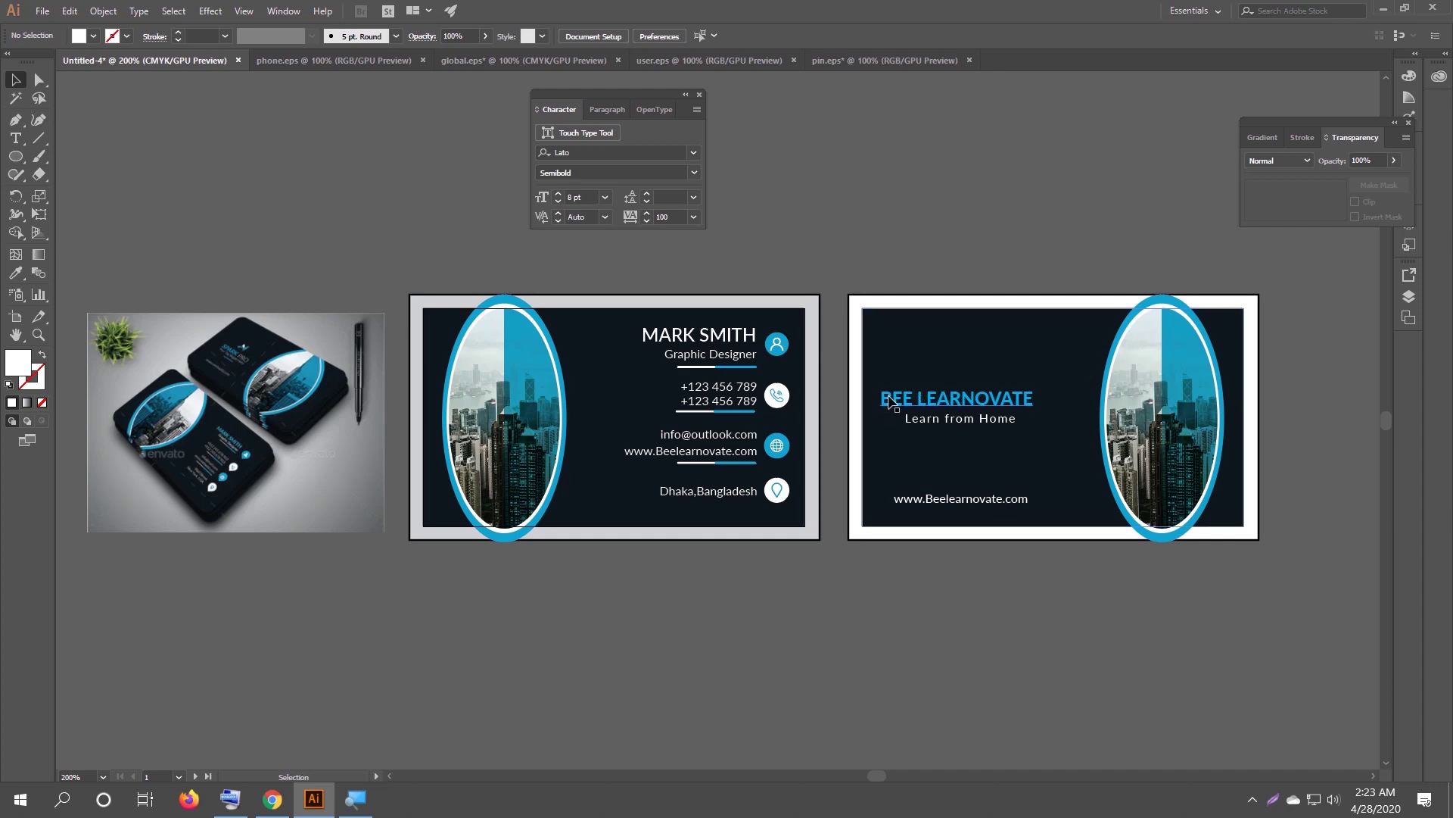
{"action": "key", "text": "ctrl"}
{"action": "key", "text": "ctrl+semicolon"}
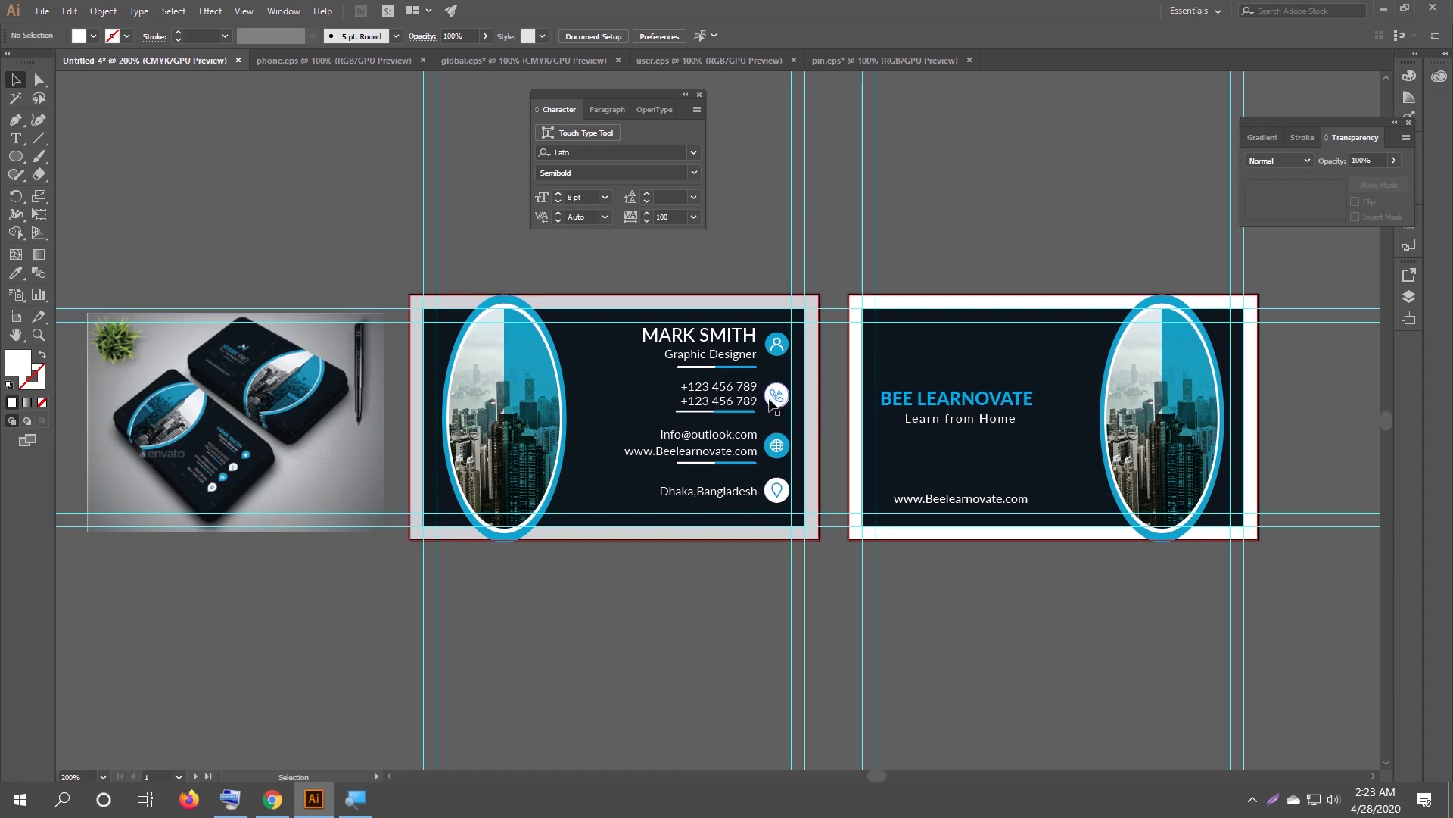
Hide the guides and shrink the phone icon slightly.
{"action": "right_click", "coordinate": [860, 191]}
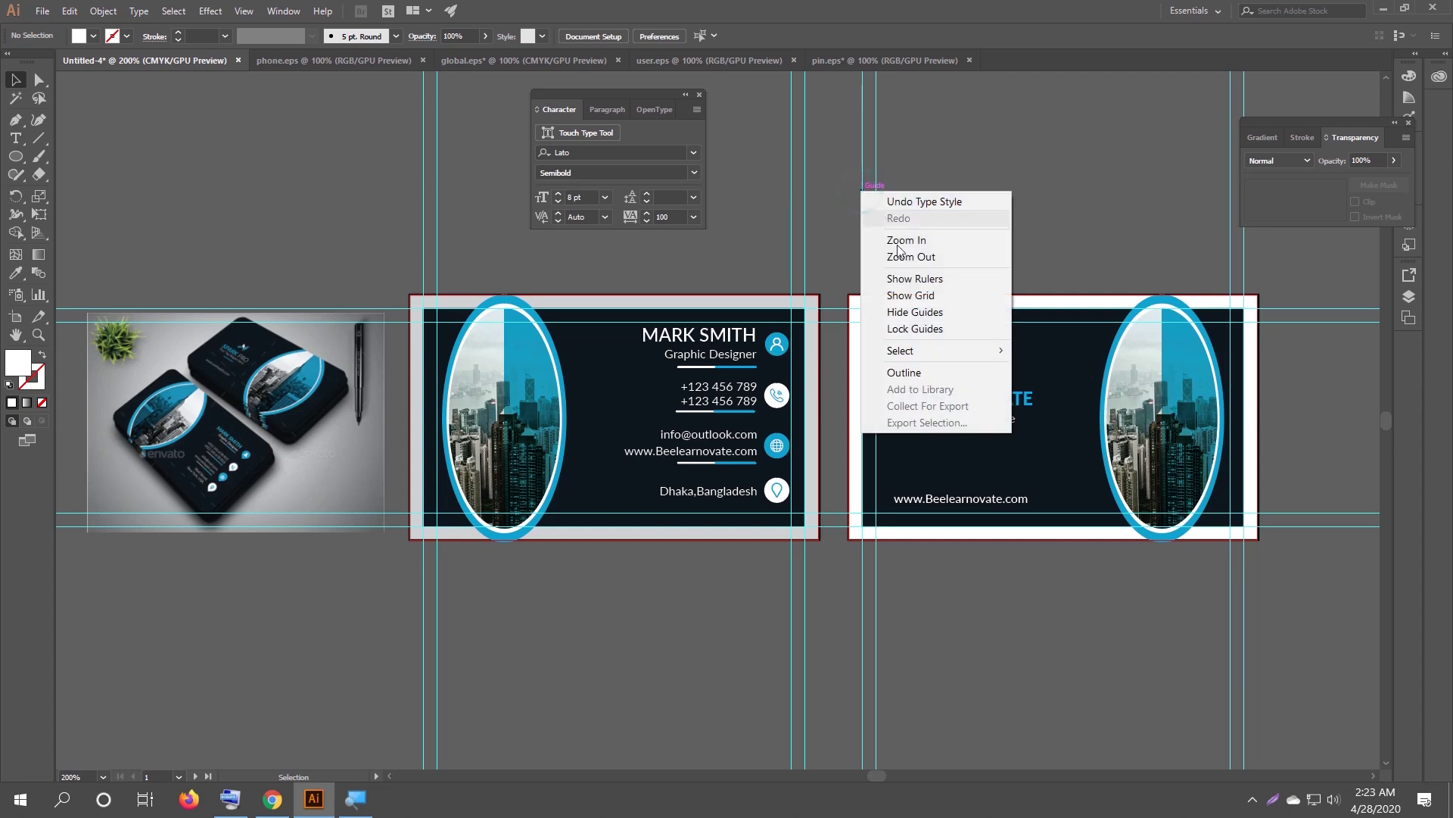
{"action": "left_click", "coordinate": [920, 312]}
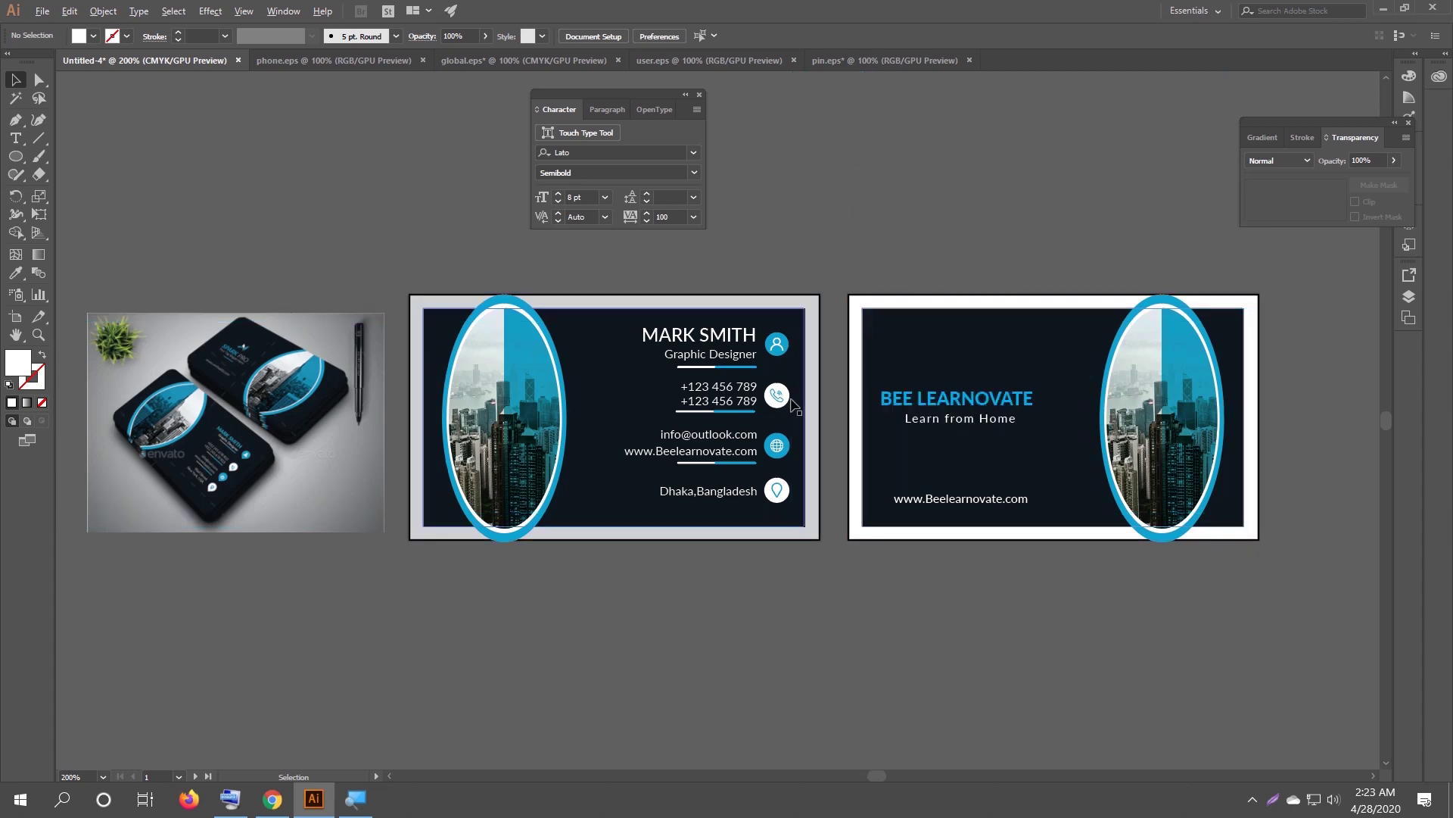
{"action": "scroll", "coordinate": [781, 394], "scroll_direction": "up", "scroll_amount": 2}
{"action": "left_click", "coordinate": [781, 390]}
{"action": "left_click_drag", "start_coordinate": [786, 406], "coordinate": [784, 404]}
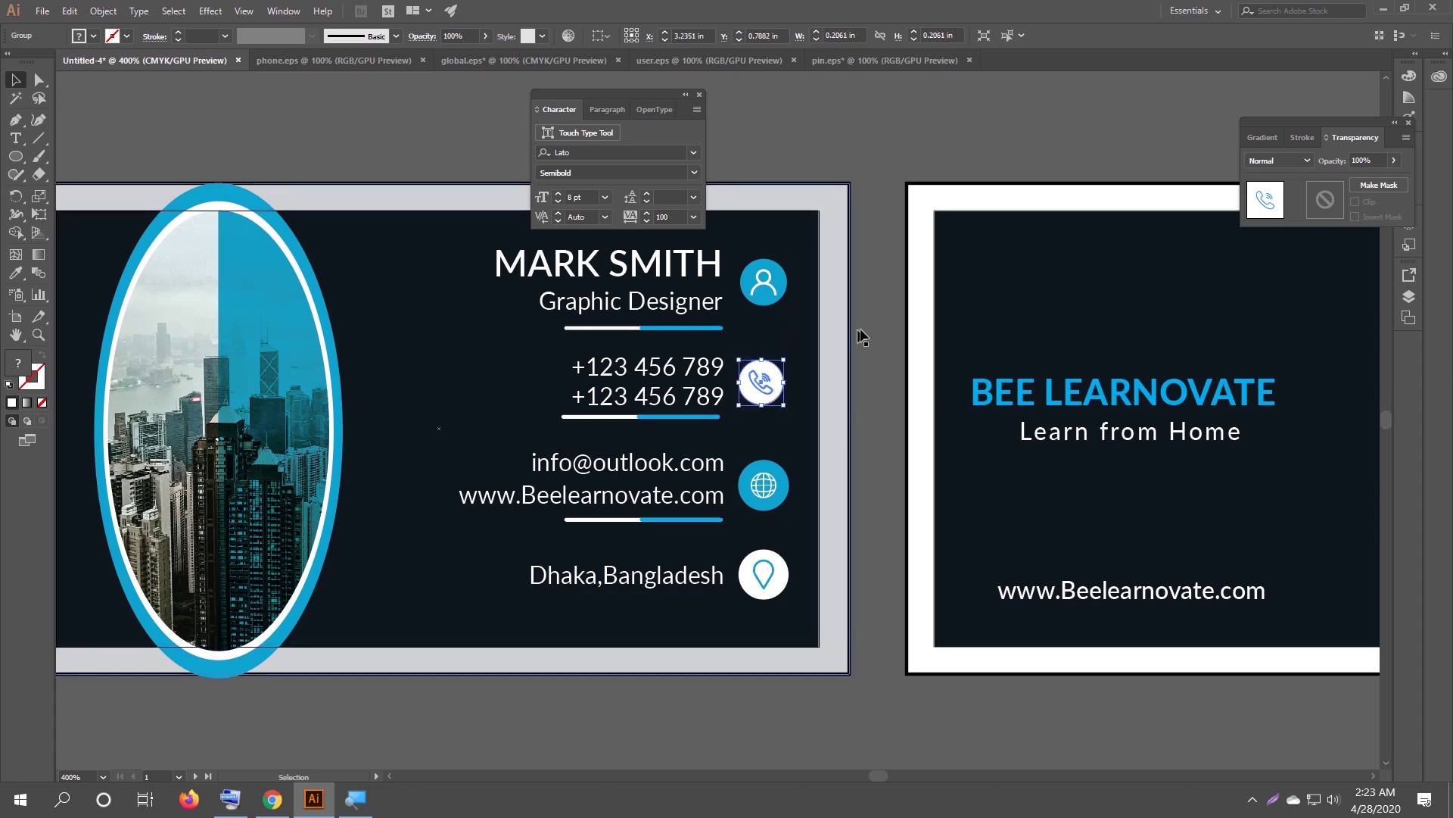
{"action": "left_click", "coordinate": [892, 317]}
Select the four contact icons and horizontally centre them on one vertical line.
{"action": "mouse_move", "coordinate": [772, 252]}
{"action": "left_mouse_down"}
{"action": "mouse_move", "coordinate": [786, 399]}
{"action": "mouse_move", "coordinate": [771, 254]}
{"action": "left_mouse_up"}
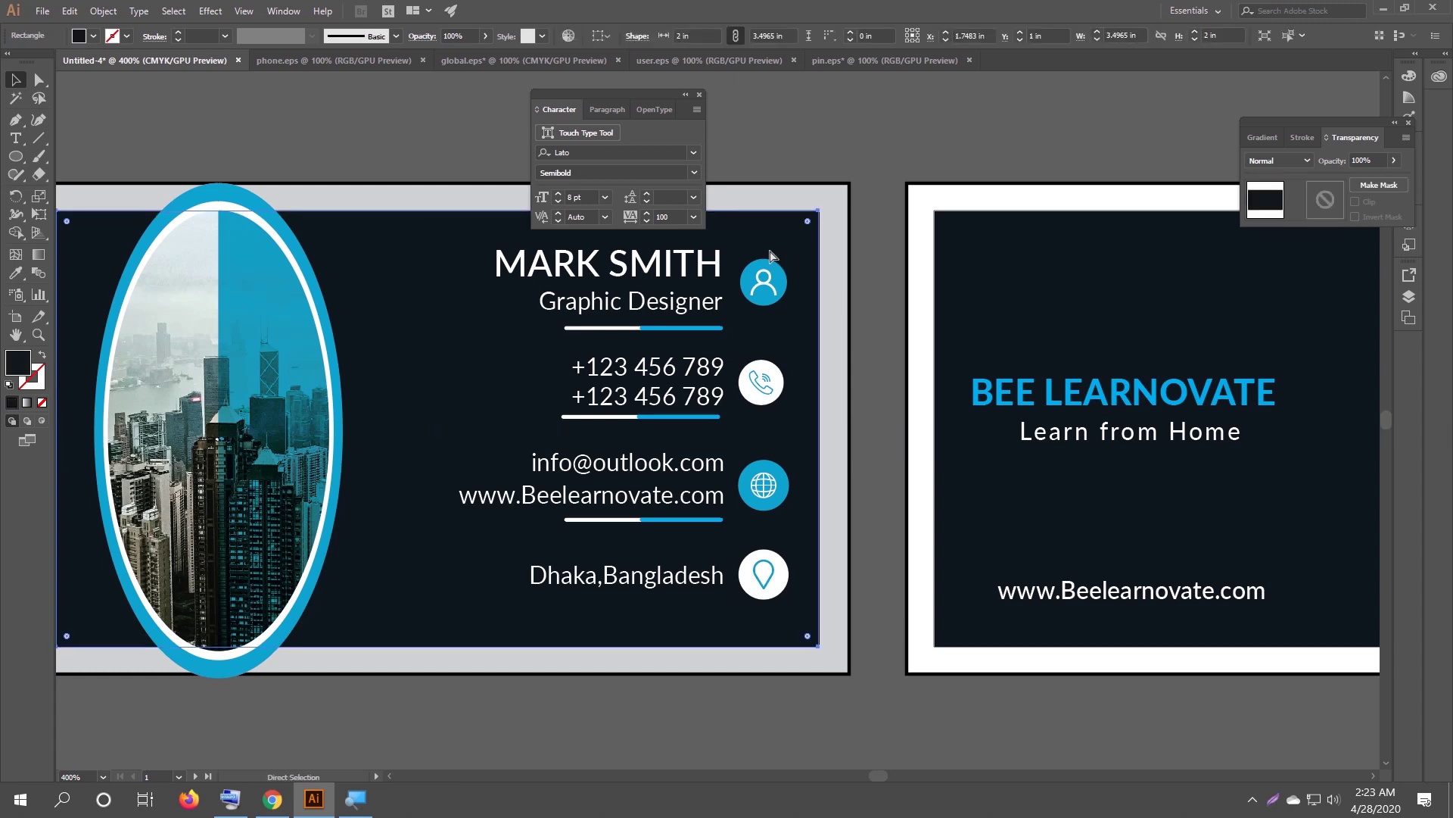
{"action": "key", "text": "ctrl+shift+a"}
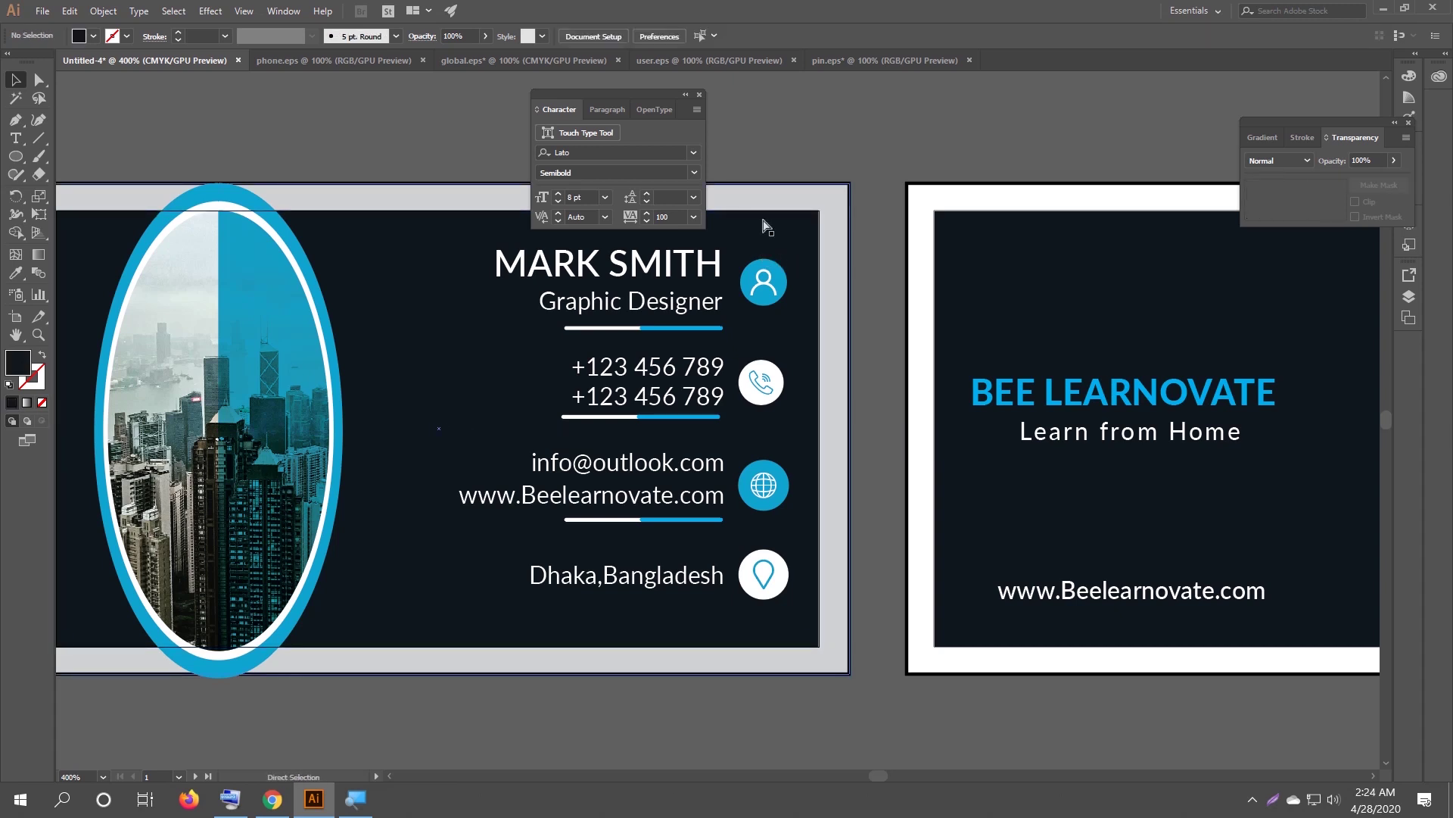
{"action": "mouse_move", "coordinate": [771, 252]}
{"action": "left_mouse_down"}
{"action": "mouse_move", "coordinate": [786, 353]}
{"action": "mouse_move", "coordinate": [761, 250]}
{"action": "left_mouse_up"}
{"action": "left_click", "coordinate": [841, 431]}
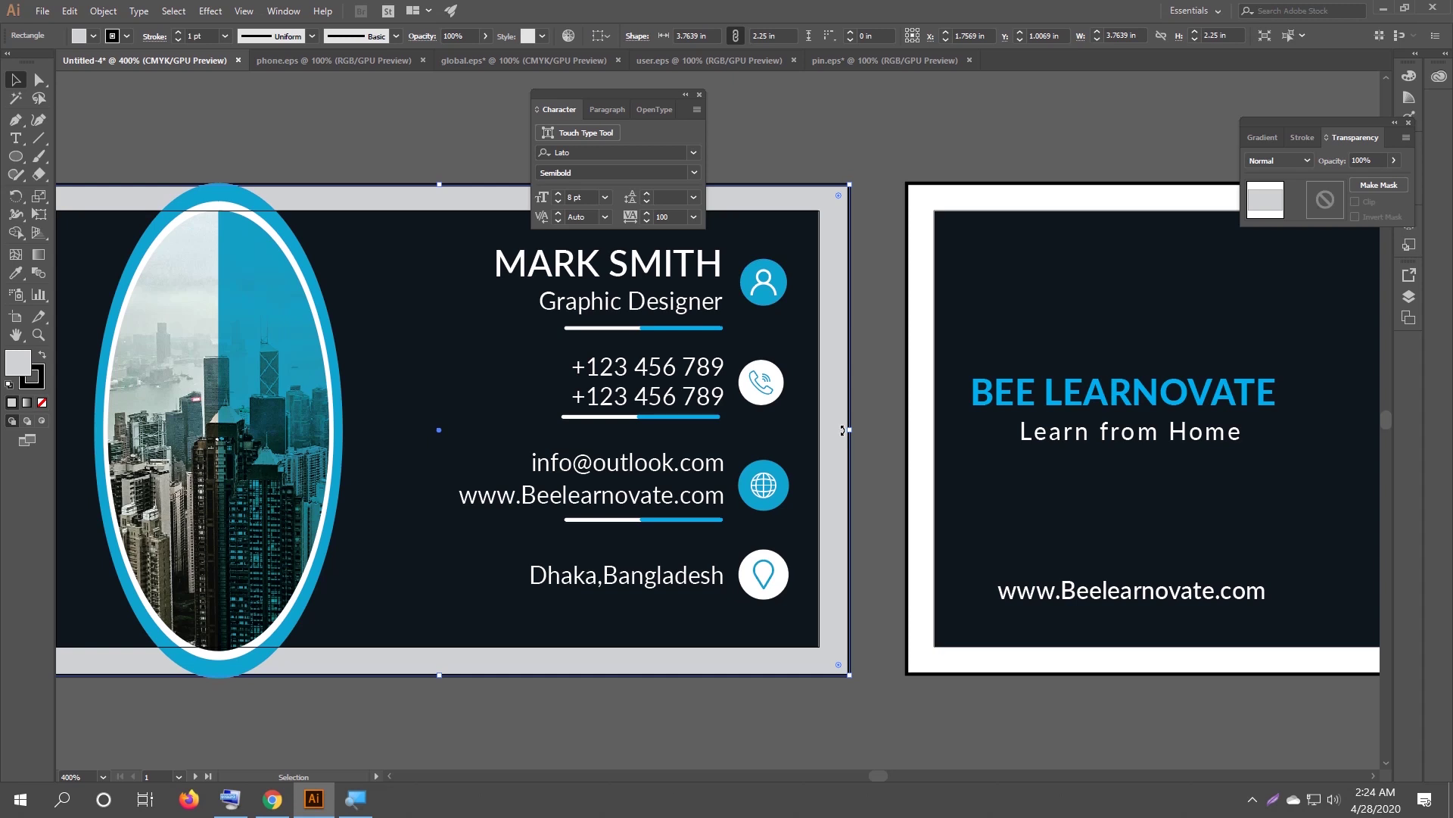
{"action": "key", "text": "ctrl+2"}
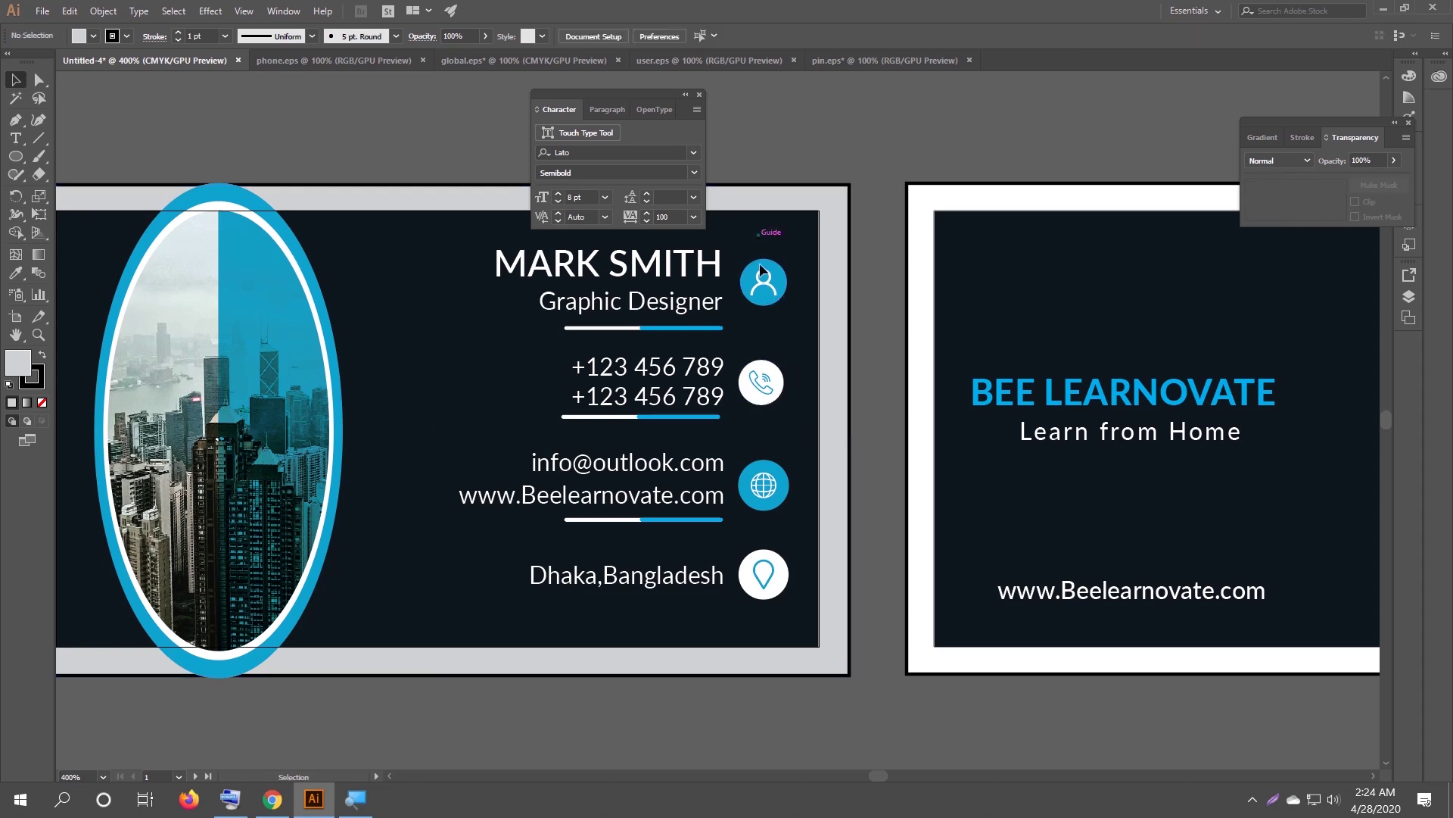
{"action": "left_click_drag", "start_coordinate": [790, 676], "coordinate": [752, 298]}
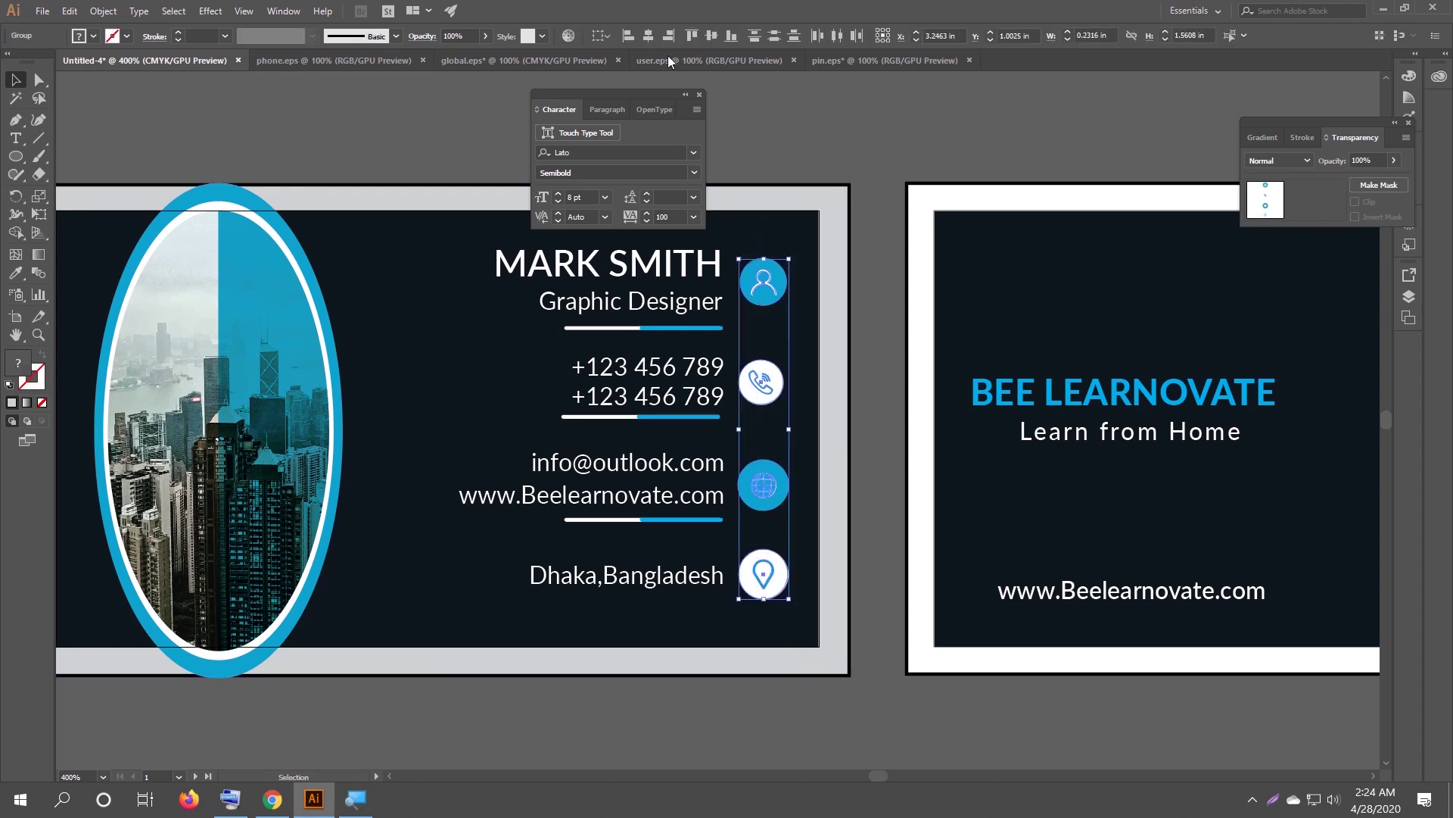
{"action": "left_click", "coordinate": [648, 42]}
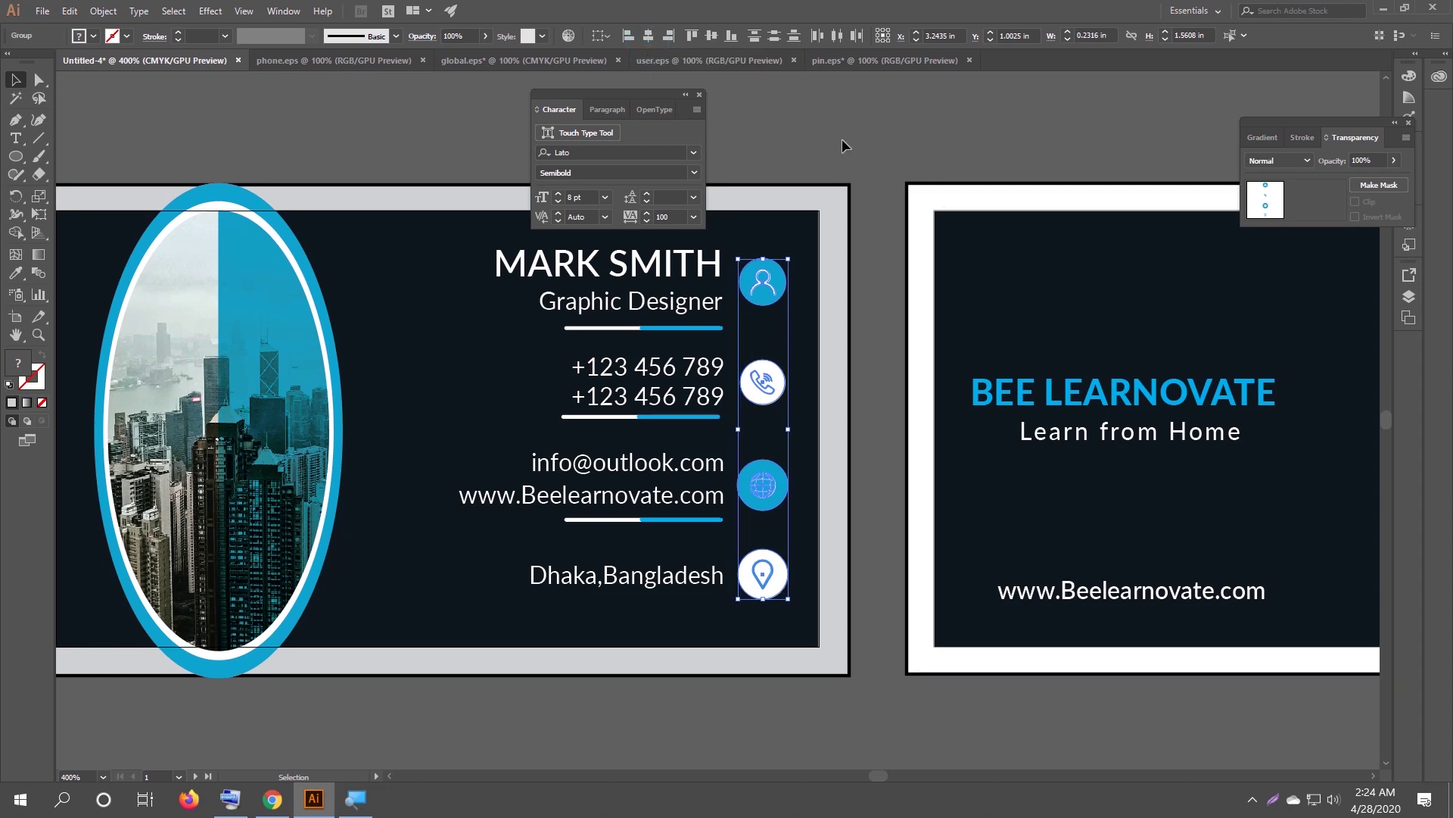
{"action": "left_click", "coordinate": [813, 151]}
{"action": "scroll", "coordinate": [813, 152], "scroll_direction": "down", "scroll_amount": 1, "text": "alt"}
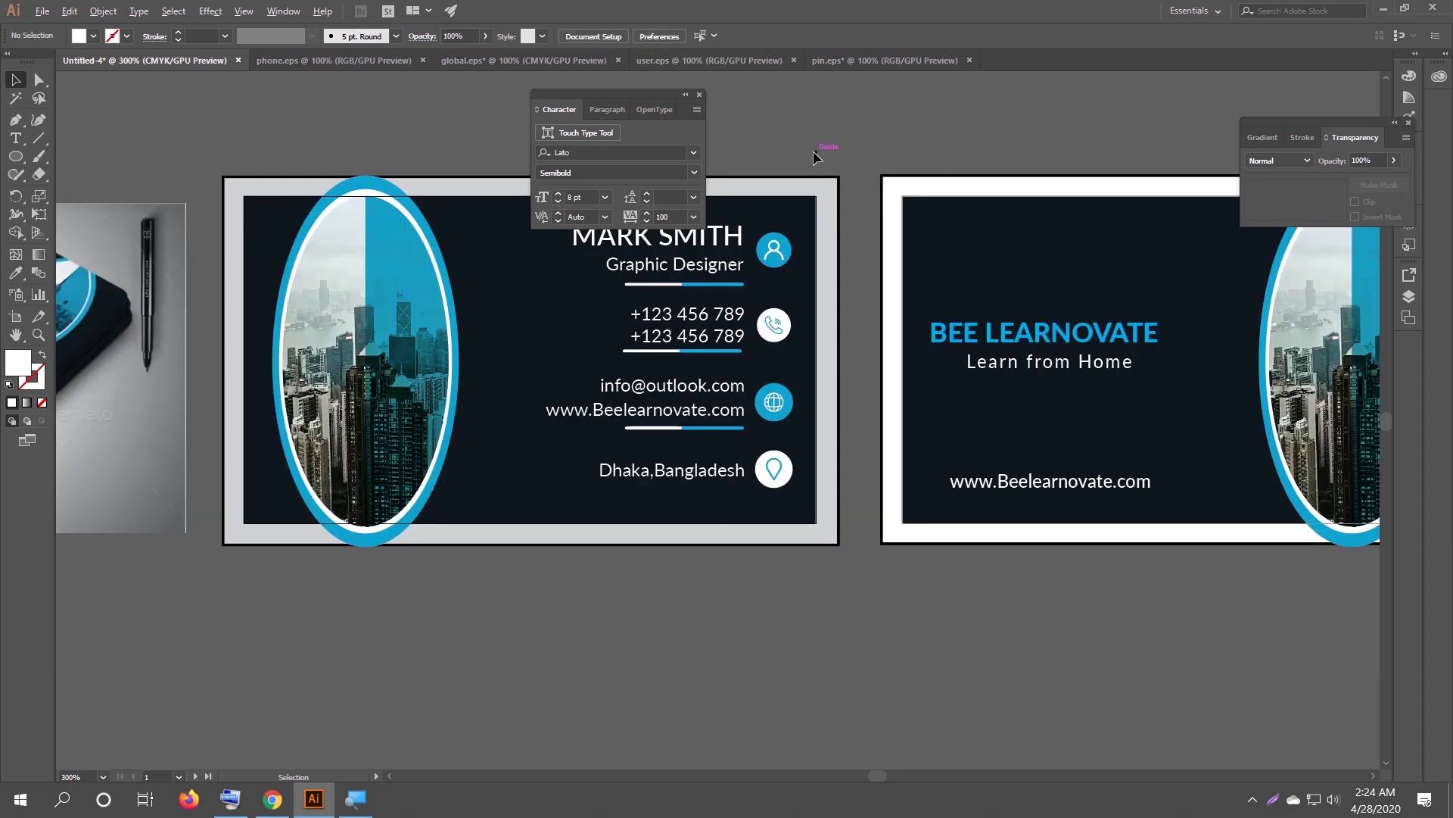
Ungroup the MARK SMITH name from its job title.
{"action": "left_click", "coordinate": [686, 95]}
{"action": "scroll", "coordinate": [669, 130], "scroll_direction": "down", "scroll_amount": 1, "text": "alt"}
{"action": "left_click_drag", "start_coordinate": [729, 112], "coordinate": [695, 186]}
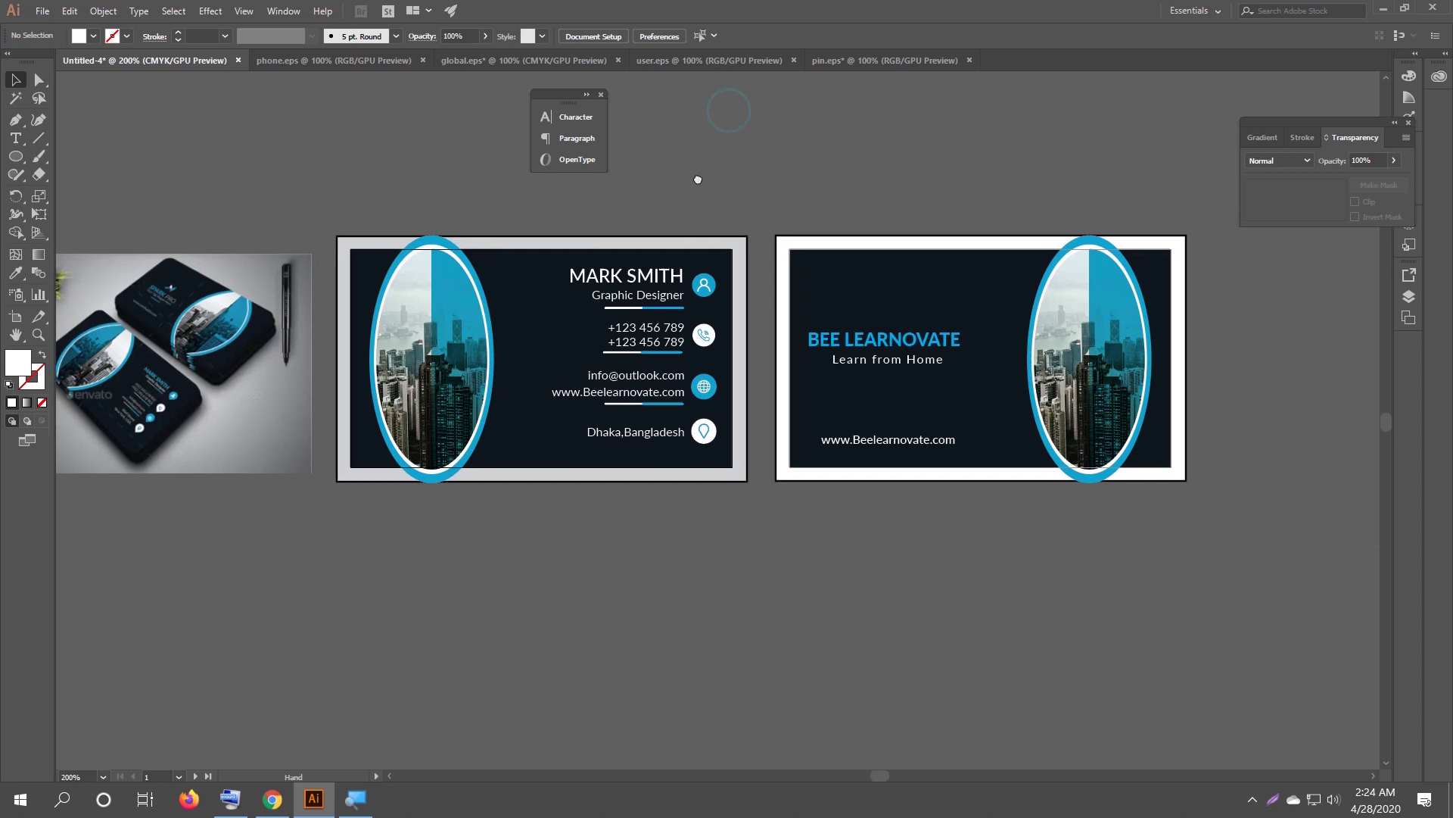
{"action": "left_click", "coordinate": [596, 281]}
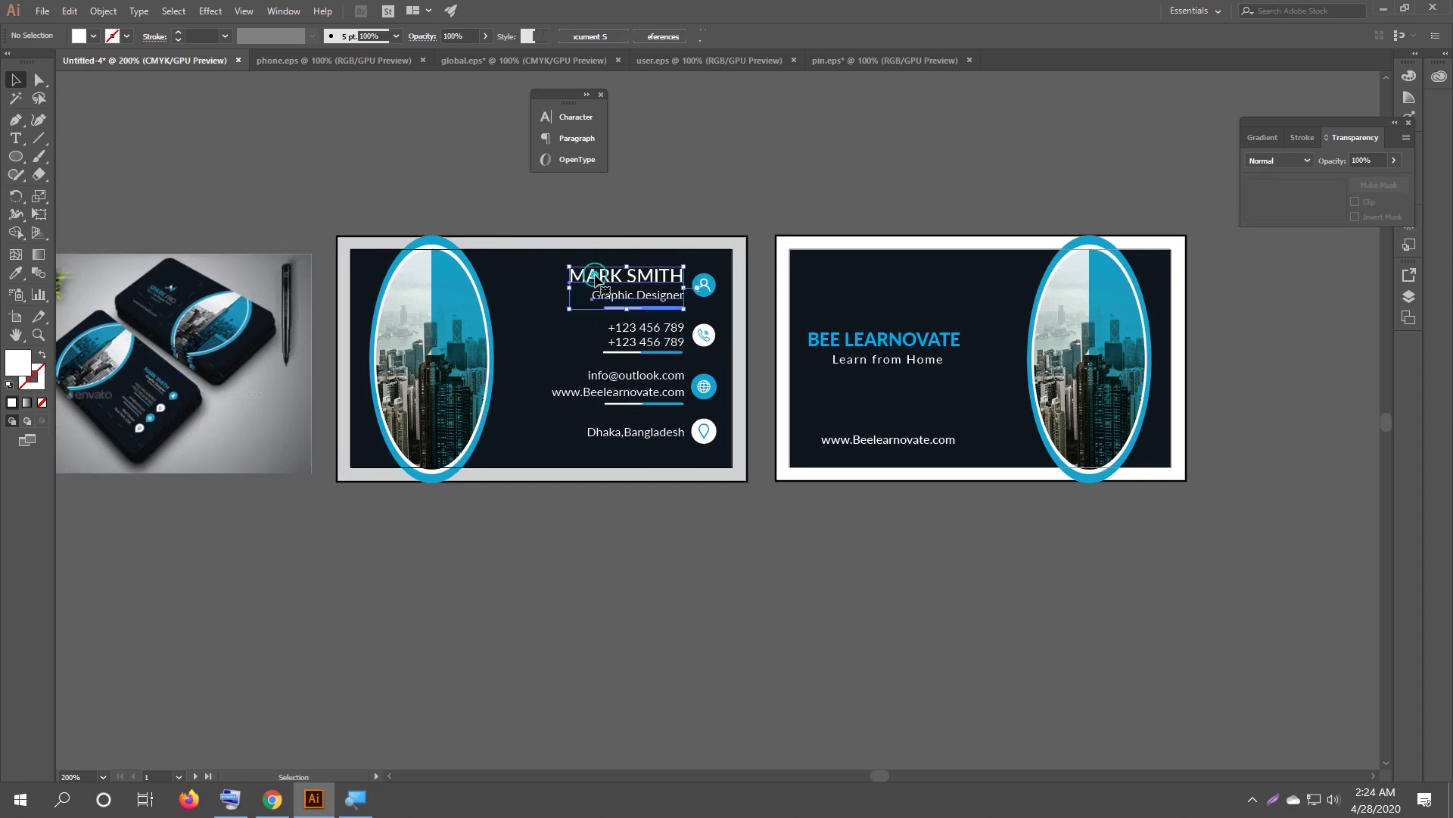
{"action": "right_click", "coordinate": [596, 277]}
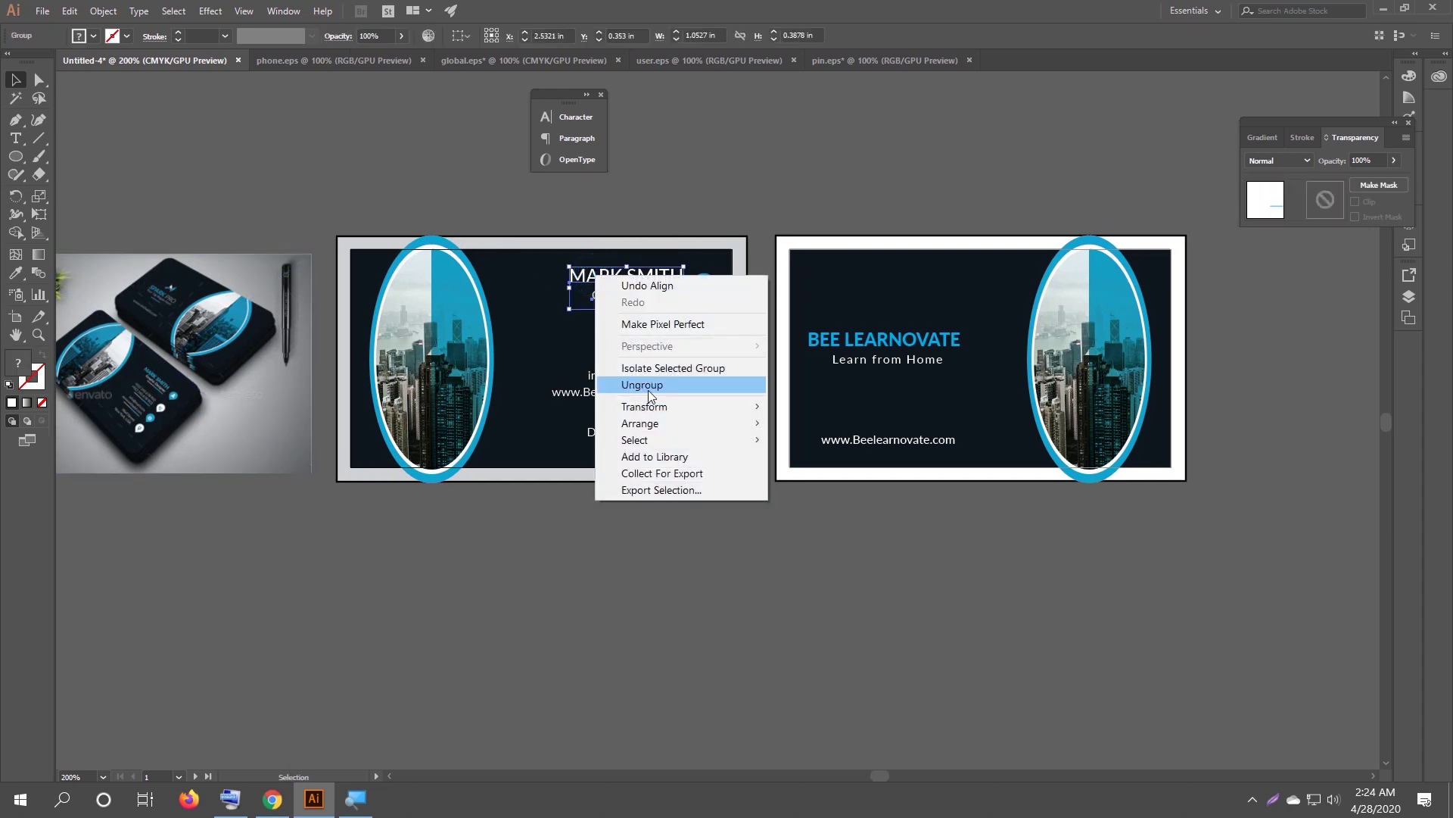
{"action": "left_click", "coordinate": [645, 386]}
{"action": "left_click", "coordinate": [617, 545]}
Colour MARK SMITH with the ring's blue using the Eyedropper.
{"action": "left_click", "coordinate": [612, 281]}
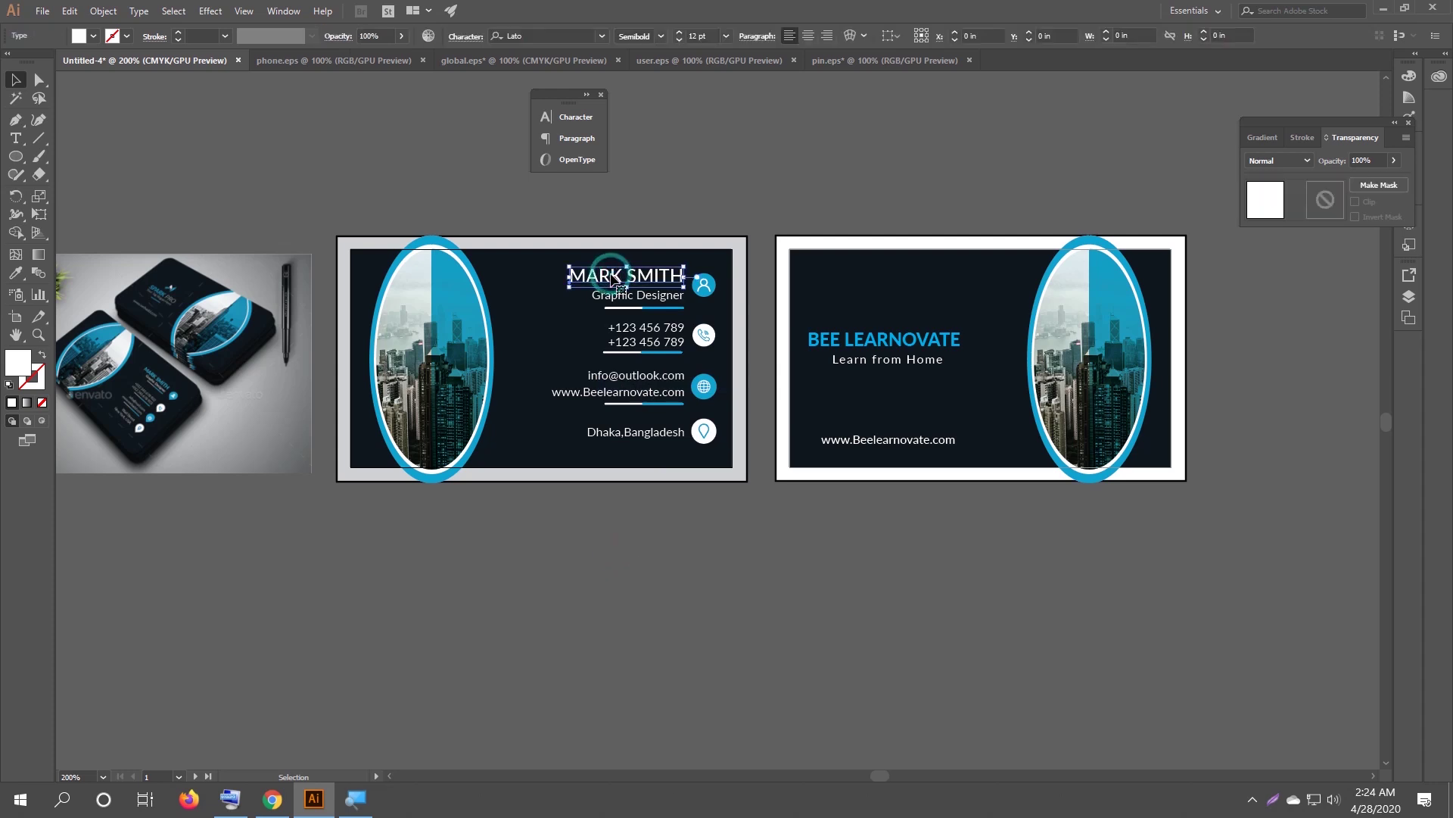
{"action": "key", "text": "i"}
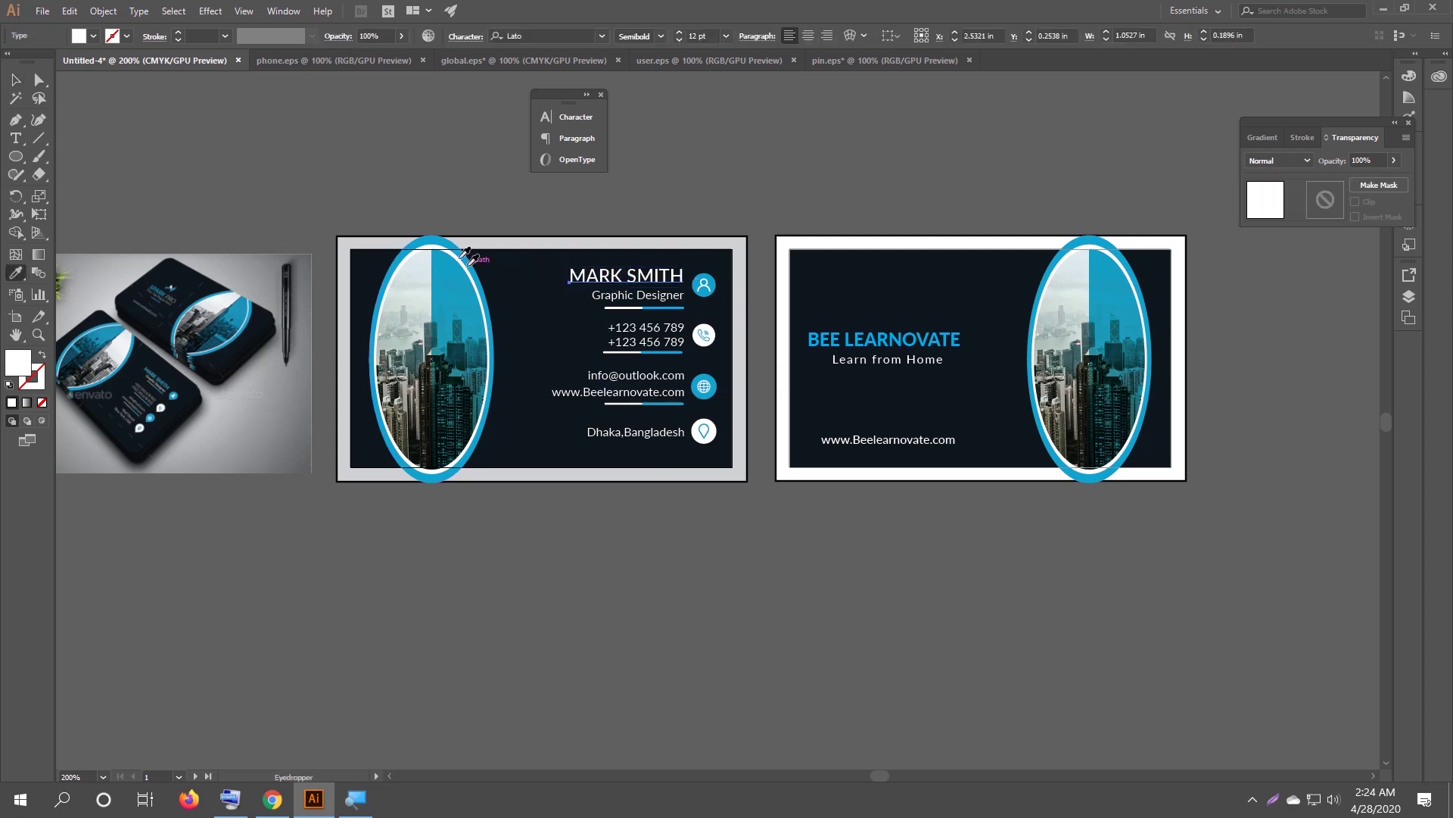
{"action": "left_click", "coordinate": [445, 239]}
{"action": "left_click", "coordinate": [15, 79]}
{"action": "left_click", "coordinate": [422, 132]}
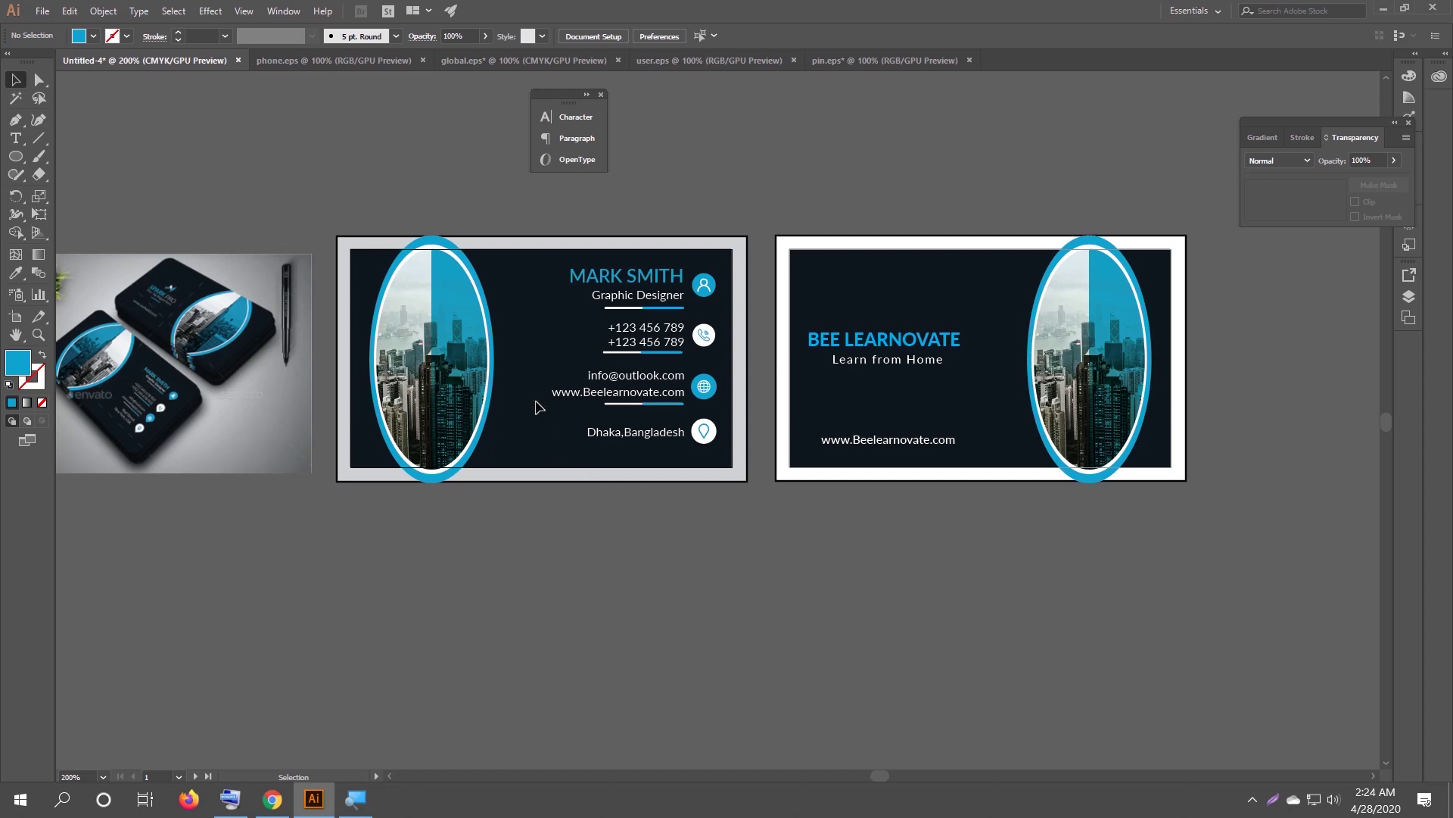
Select the front card's dark background.
{"action": "key", "text": "ctrl+shift"}
{"action": "left_click", "coordinate": [511, 423]}
{"action": "left_click", "coordinate": [616, 595]}
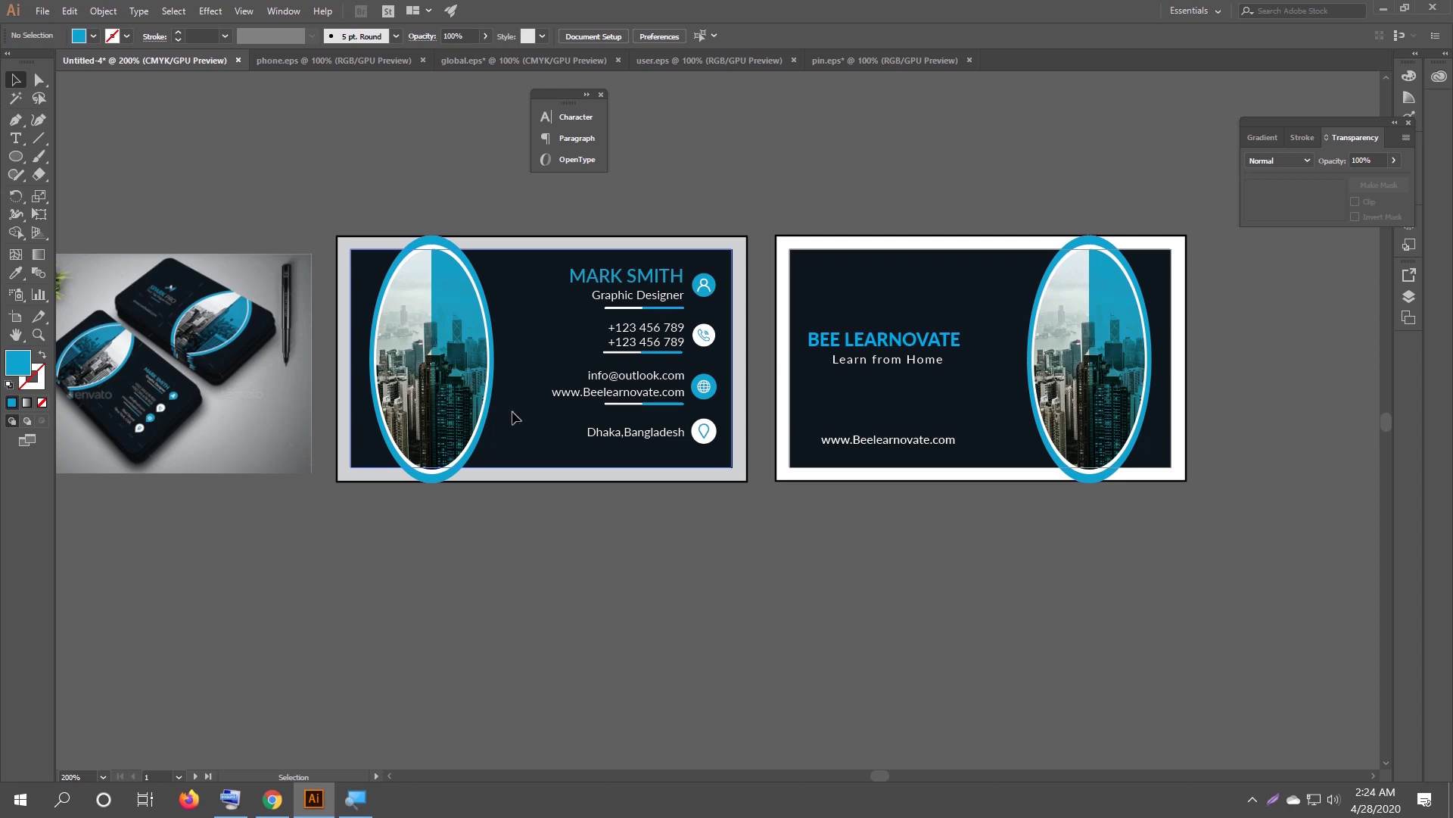
{"action": "left_click", "coordinate": [513, 417]}
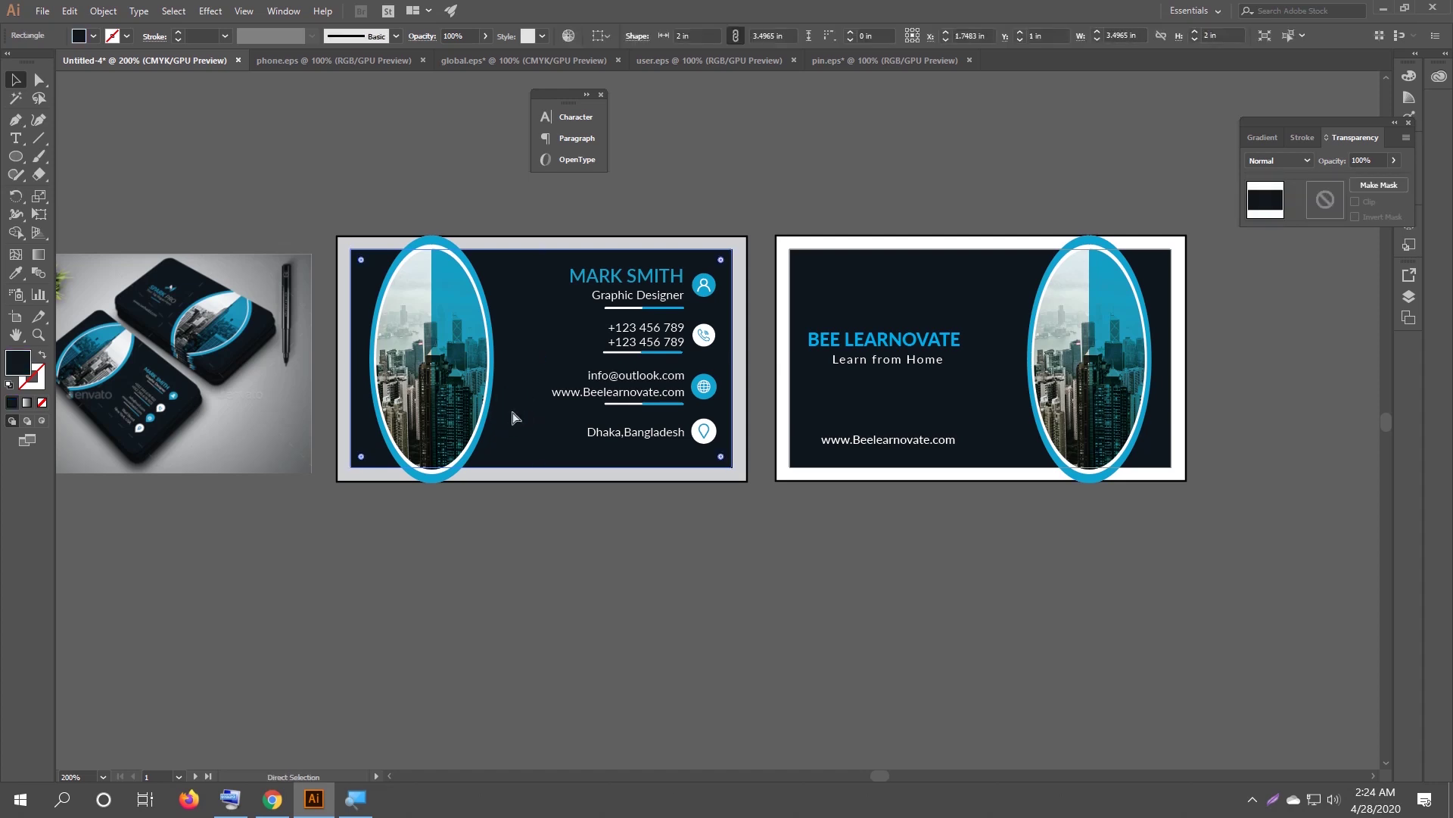
In Save for Web, scale the front card export to 1000 percent (2520×1440 PNG-24).
{"action": "key", "text": "ctrl+shift+alt+s"}
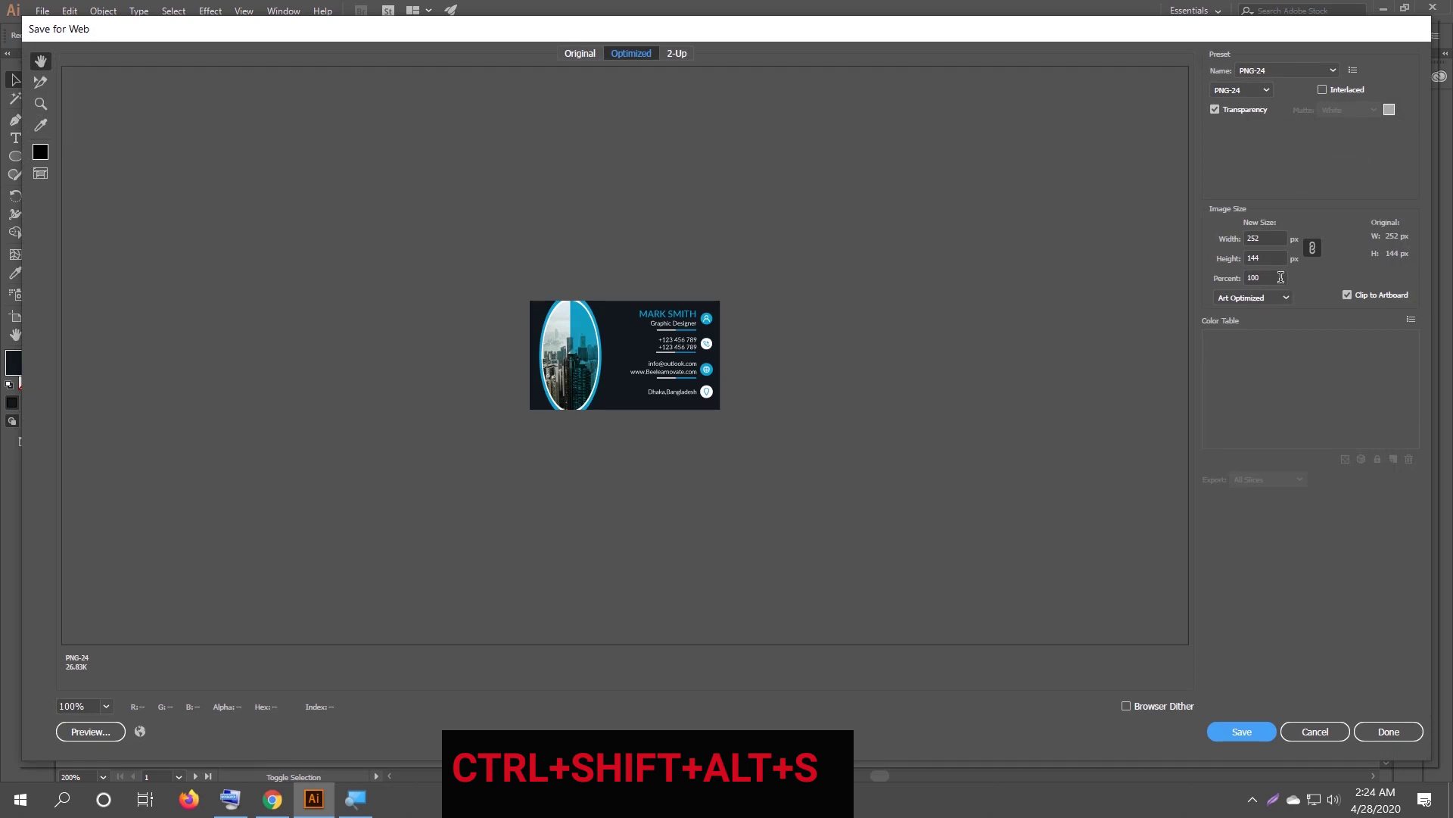
{"action": "left_click", "coordinate": [1280, 277]}
{"action": "type", "text": "0"}
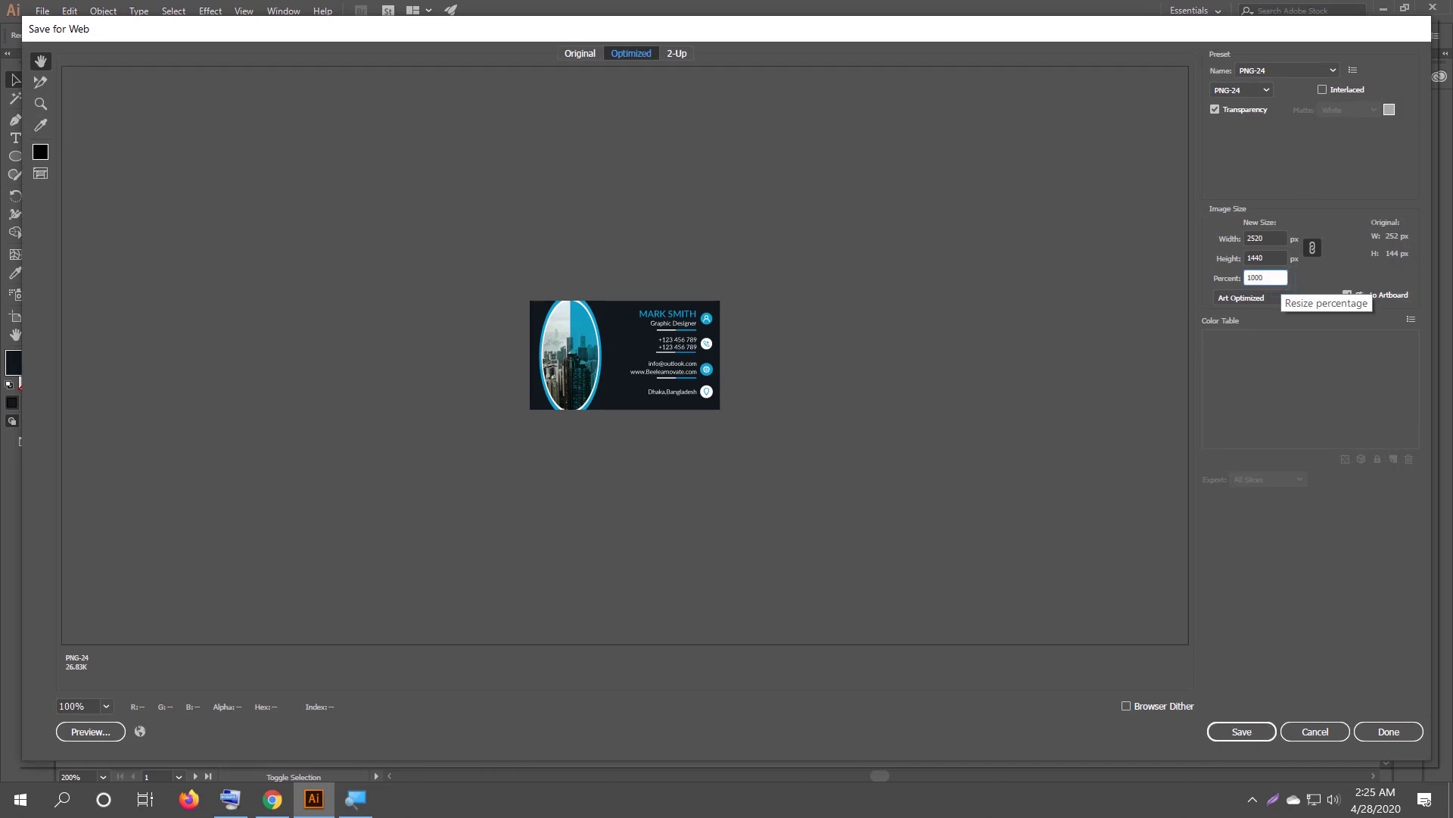
{"action": "left_click", "coordinate": [1278, 258]}
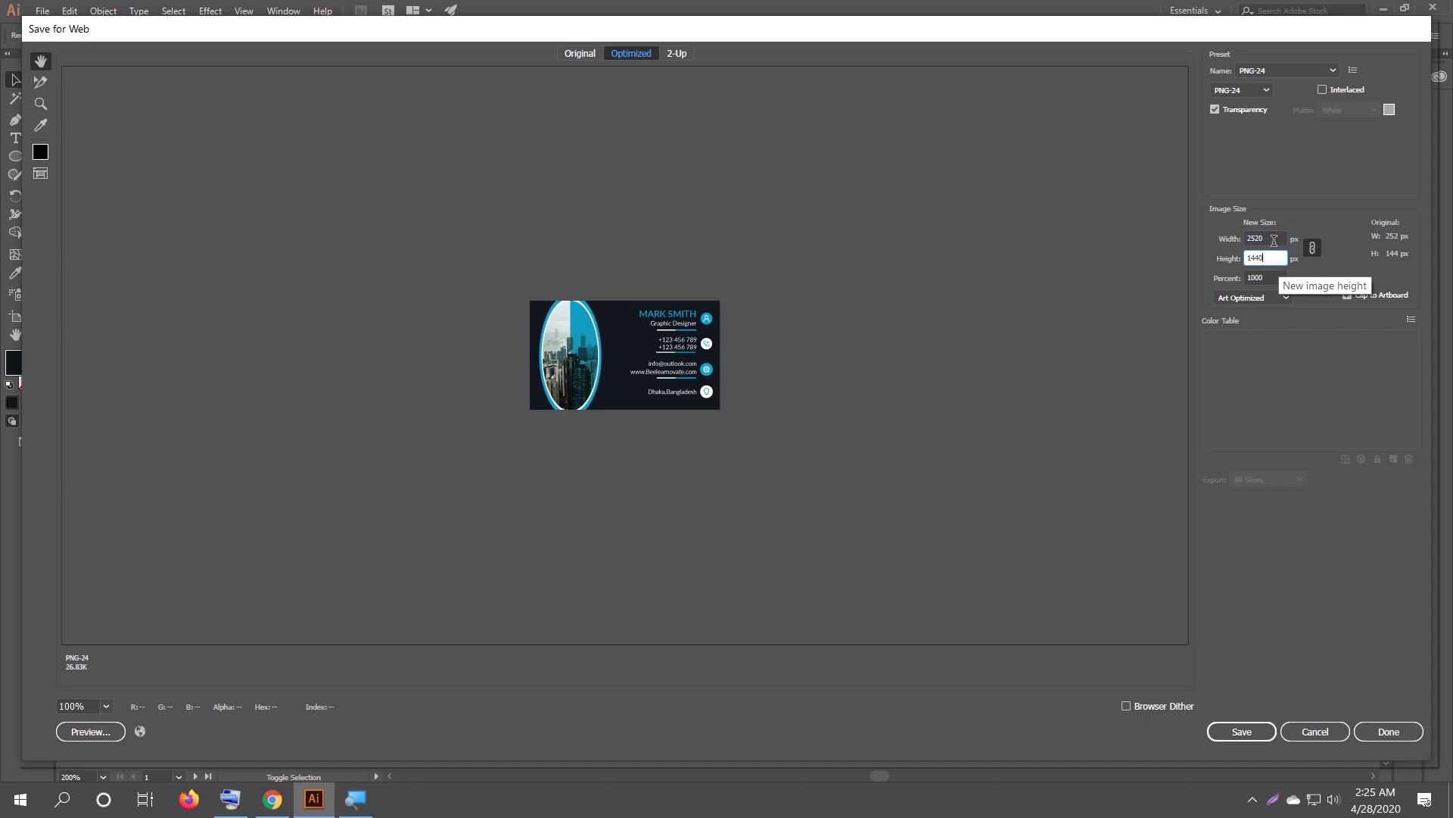
{"action": "left_click", "coordinate": [1274, 239]}
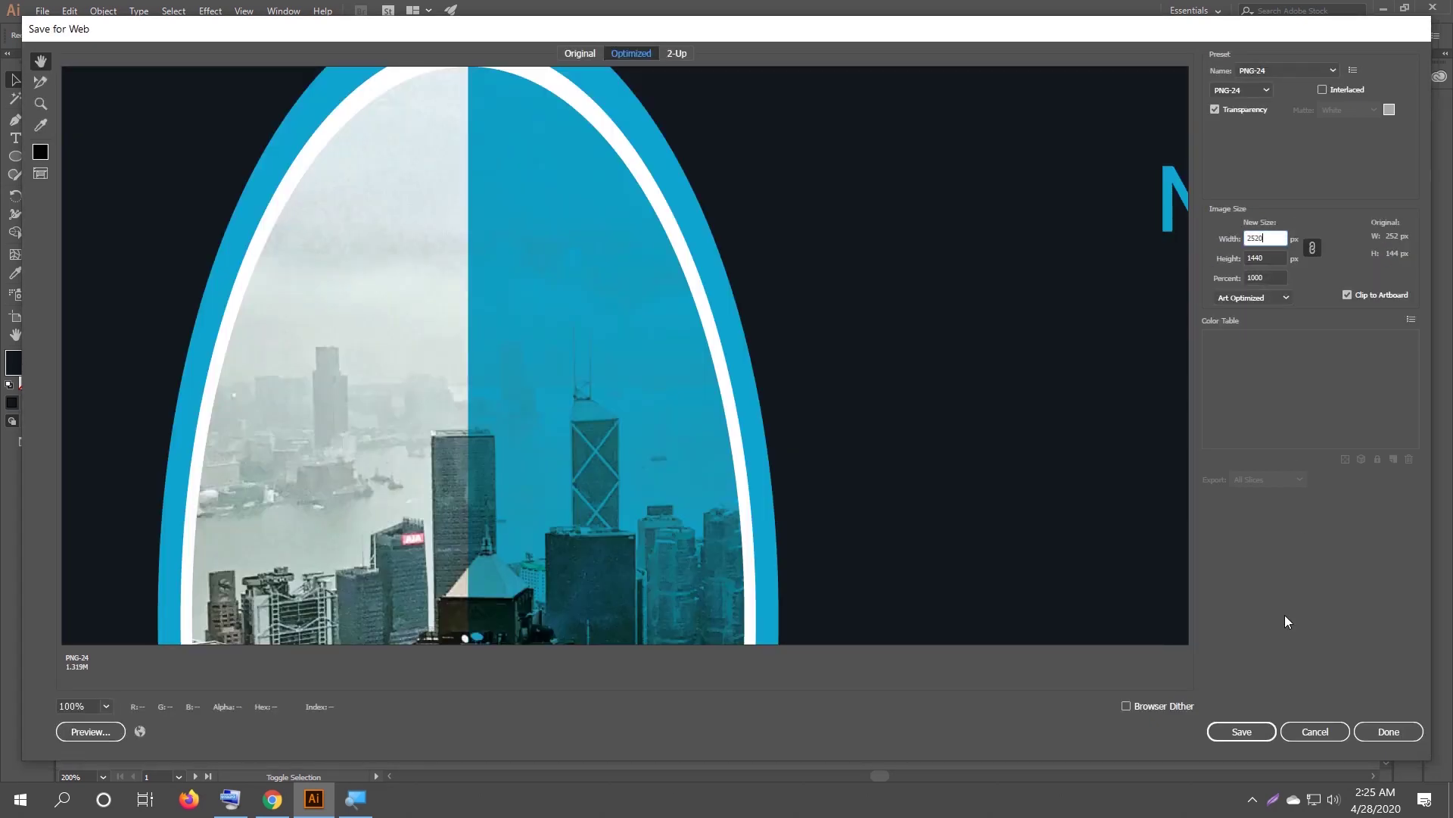
Save the front-card PNG as business on the Desktop, then open Save for Web for the back card.
{"action": "left_click", "coordinate": [1232, 734]}
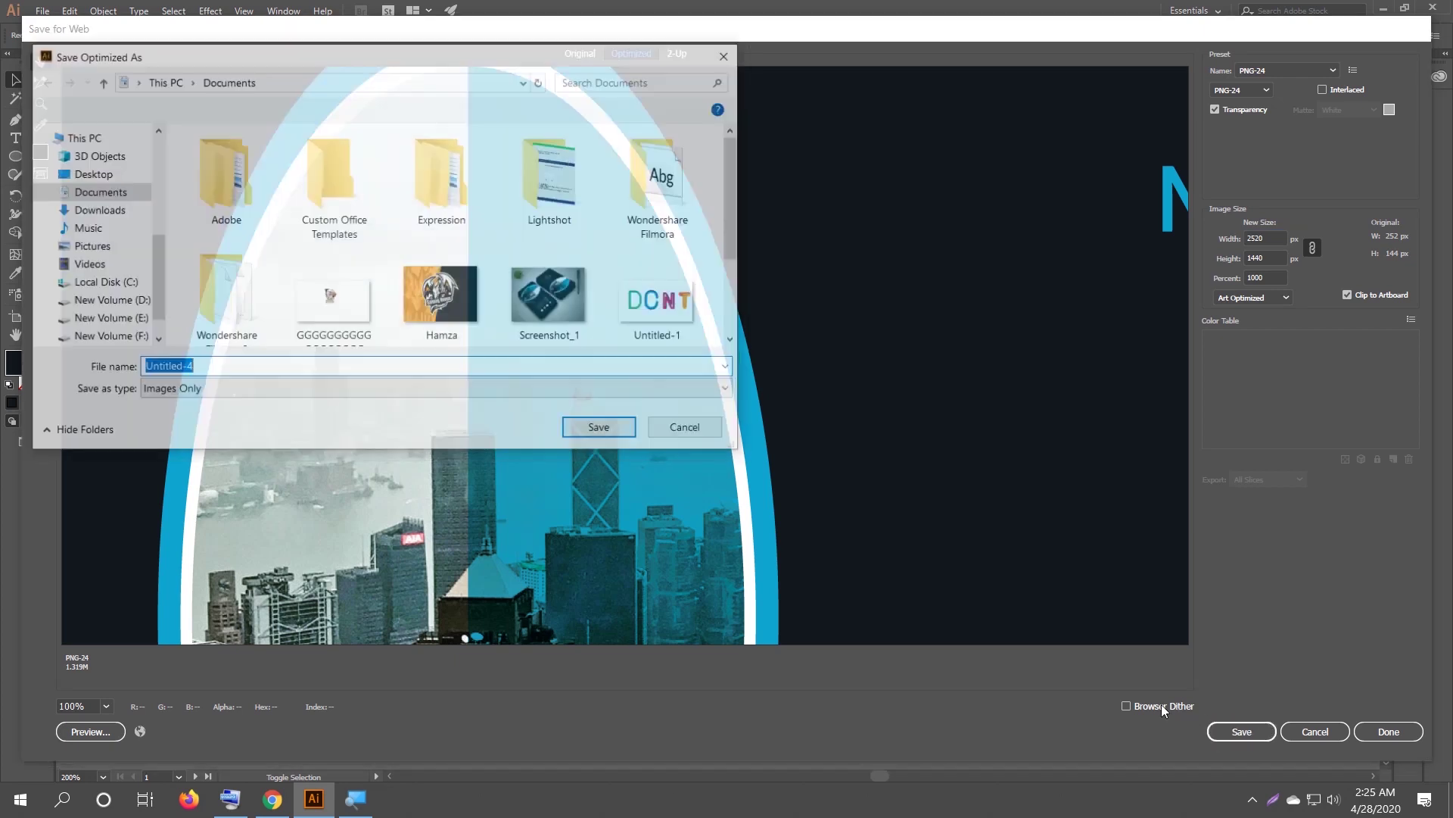
{"action": "type", "text": "business"}
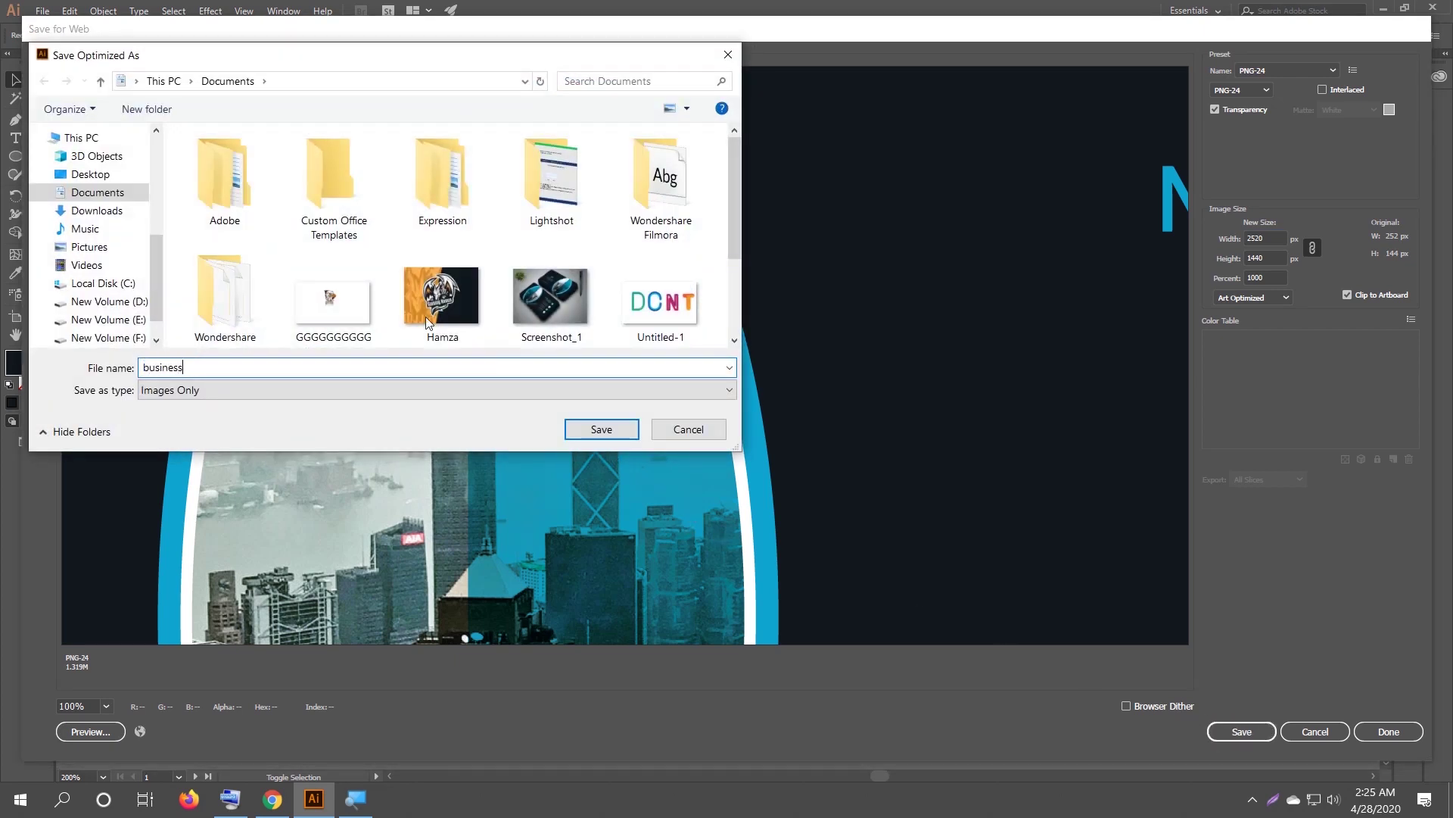
{"action": "left_click", "coordinate": [93, 175]}
{"action": "left_click", "coordinate": [609, 431]}
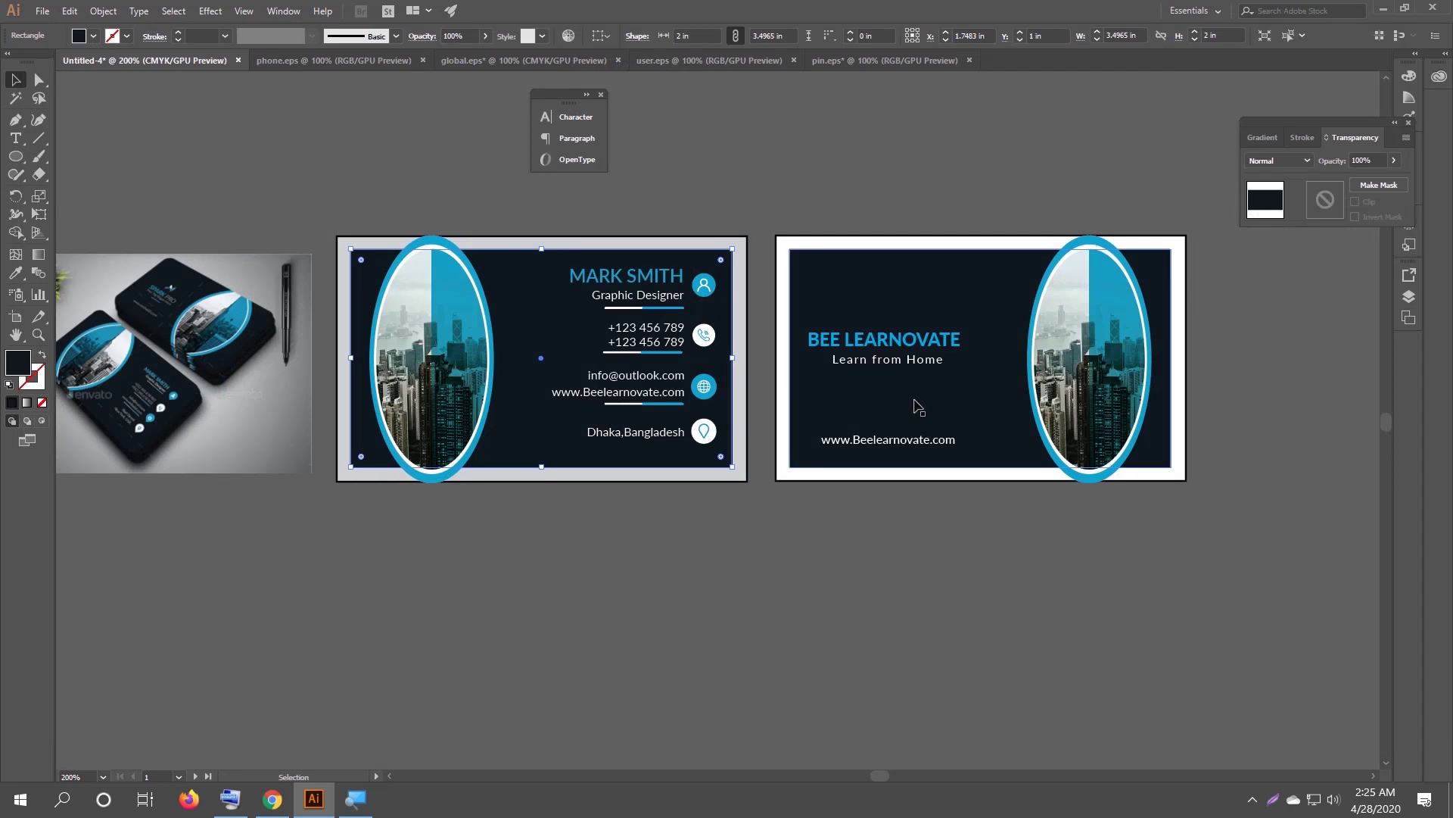
{"action": "left_click", "coordinate": [918, 407]}
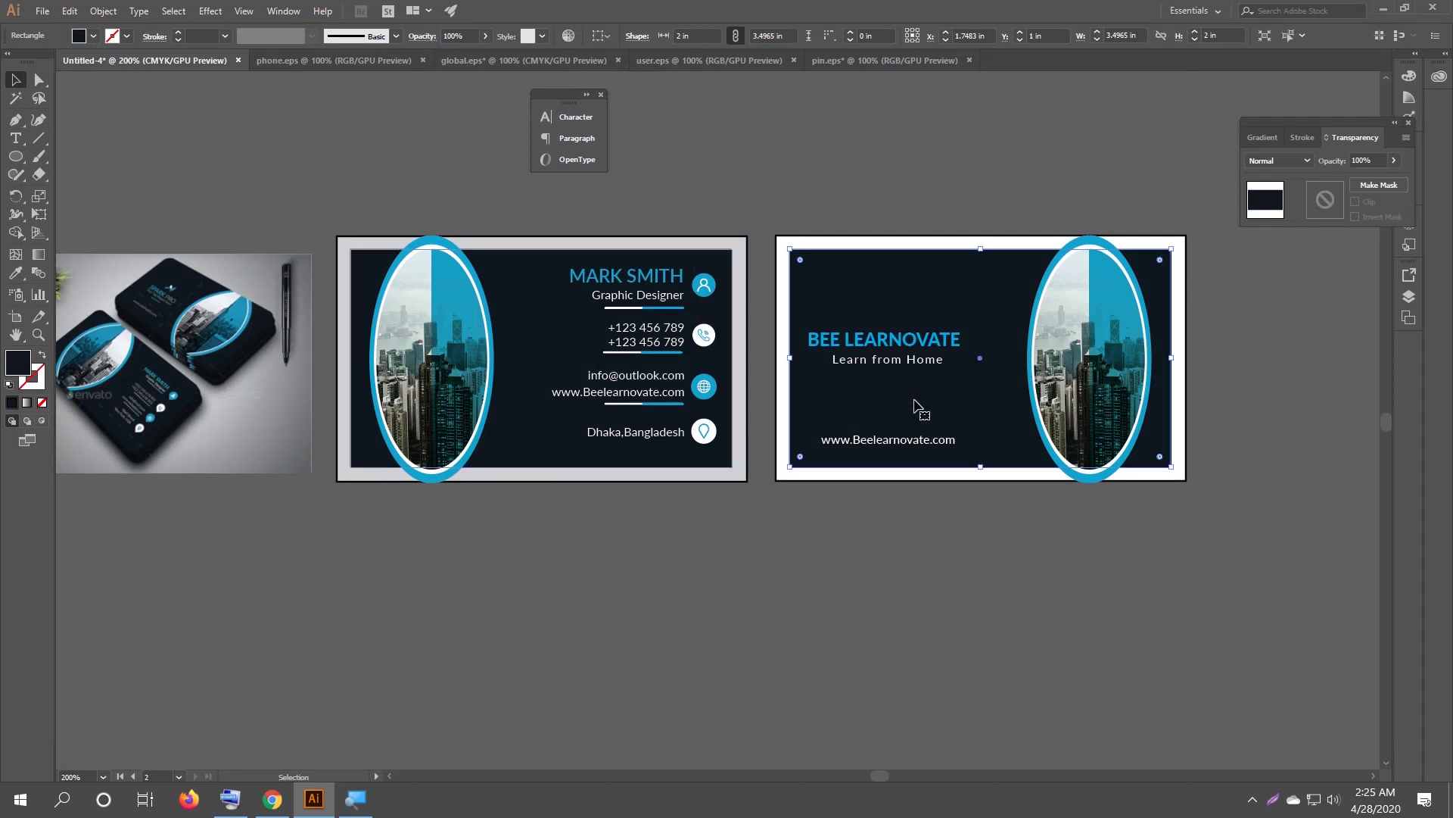
{"action": "key", "text": "ctrl+shift+alt+s"}
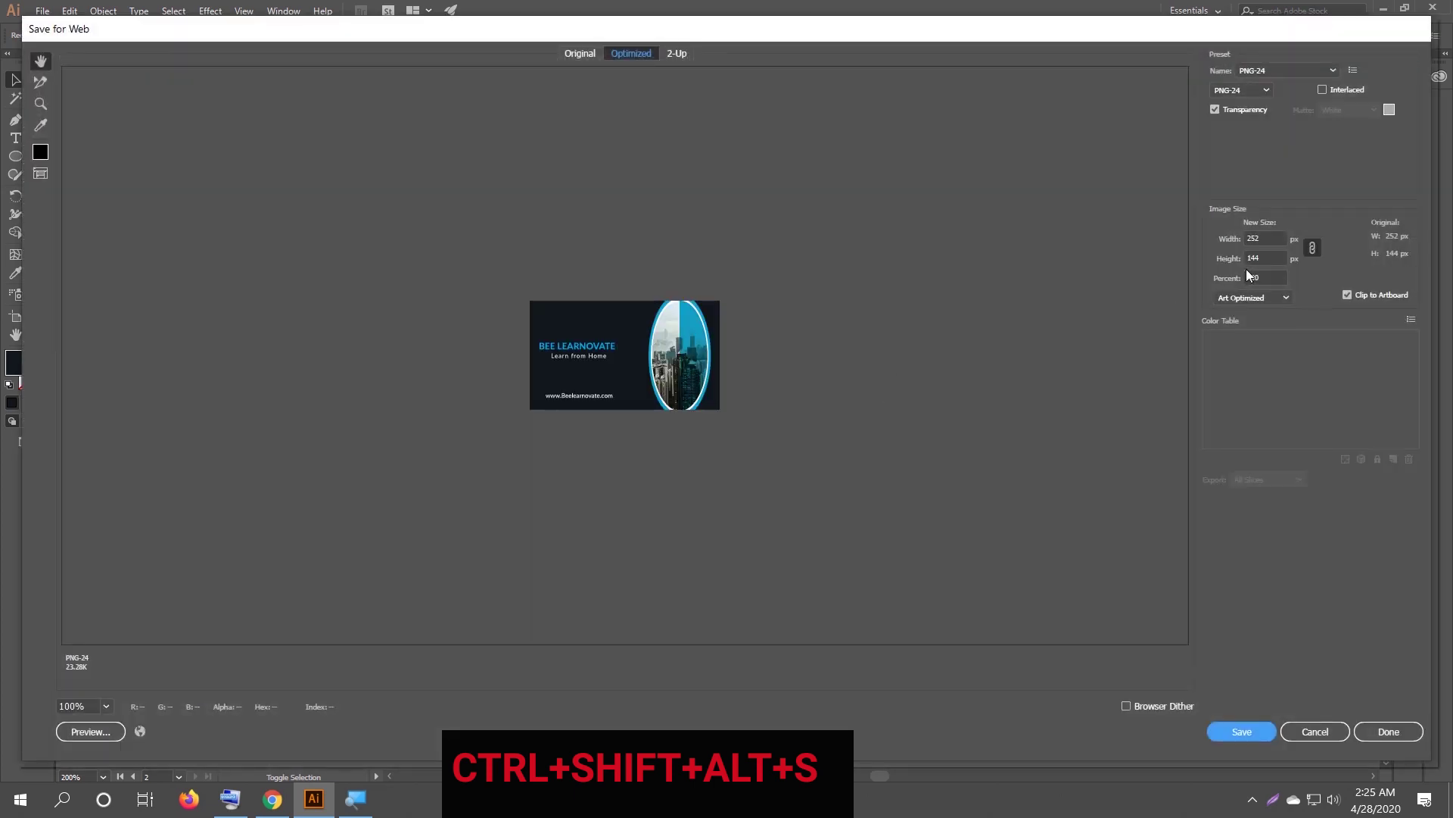
Export the back card at 1000 percent (2520×1440) as Untitled-4 PNG on the Desktop.
{"action": "left_click", "coordinate": [1281, 274]}
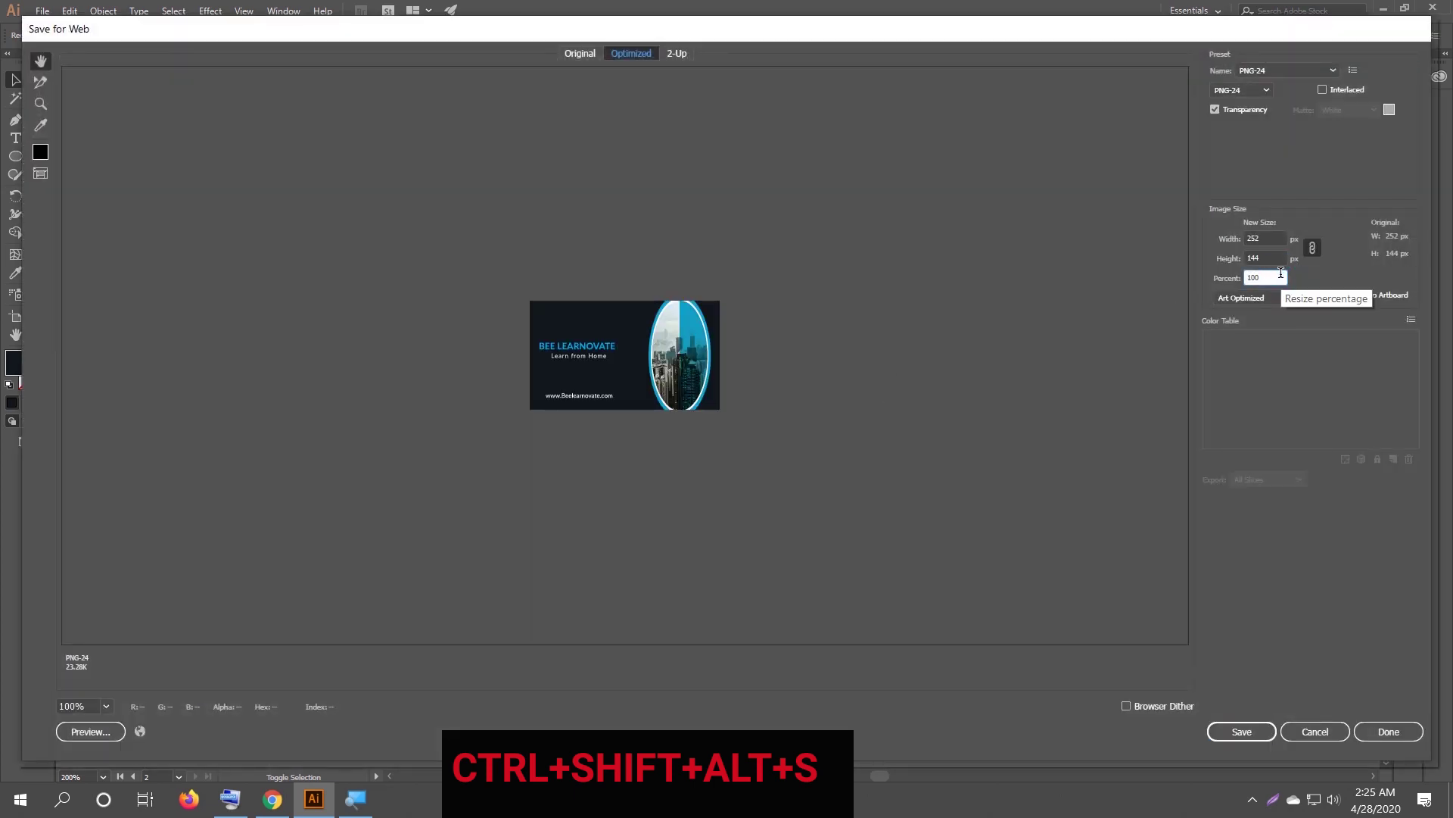
{"action": "type", "text": "0"}
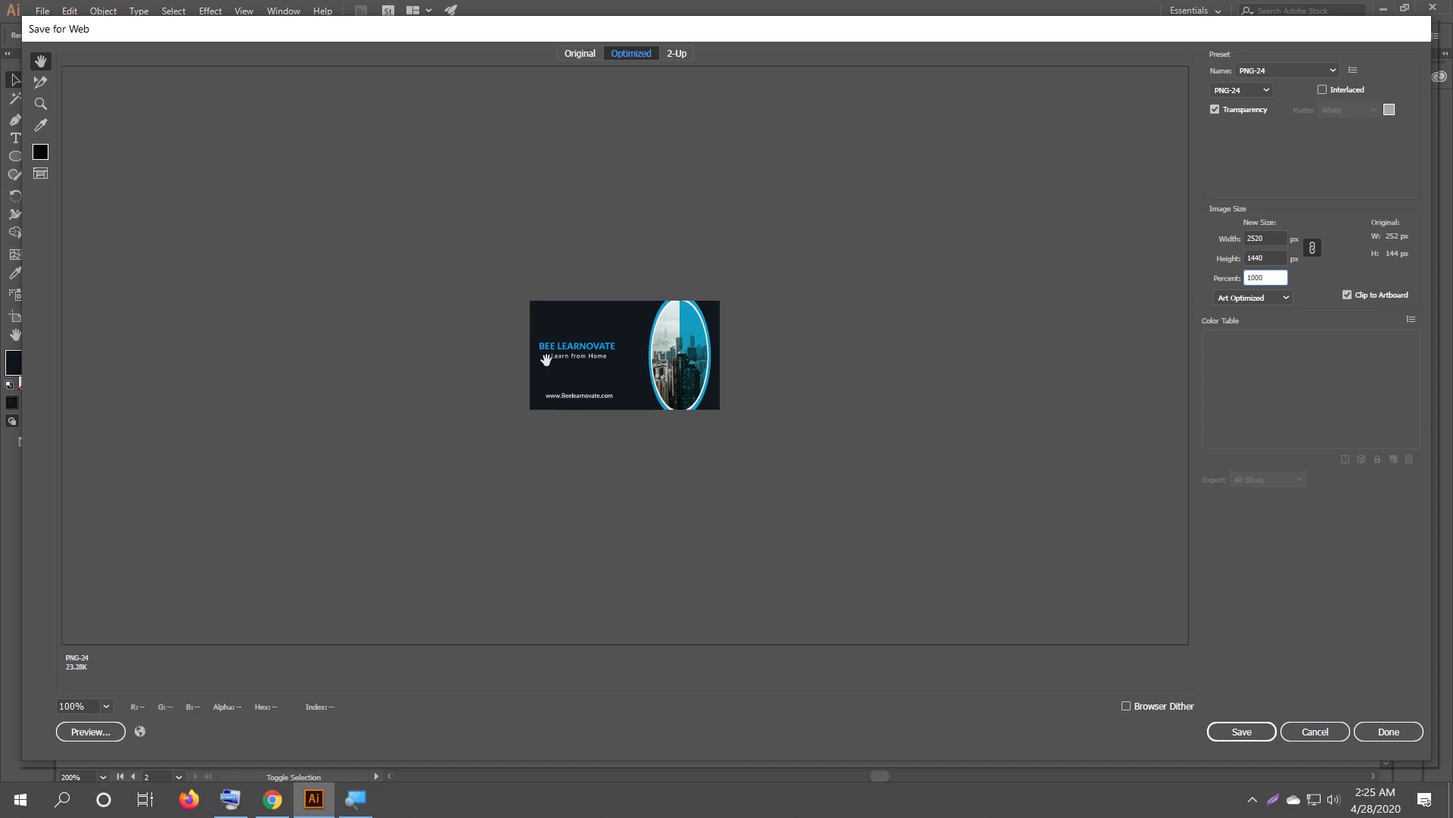
{"action": "left_click", "coordinate": [1272, 258]}
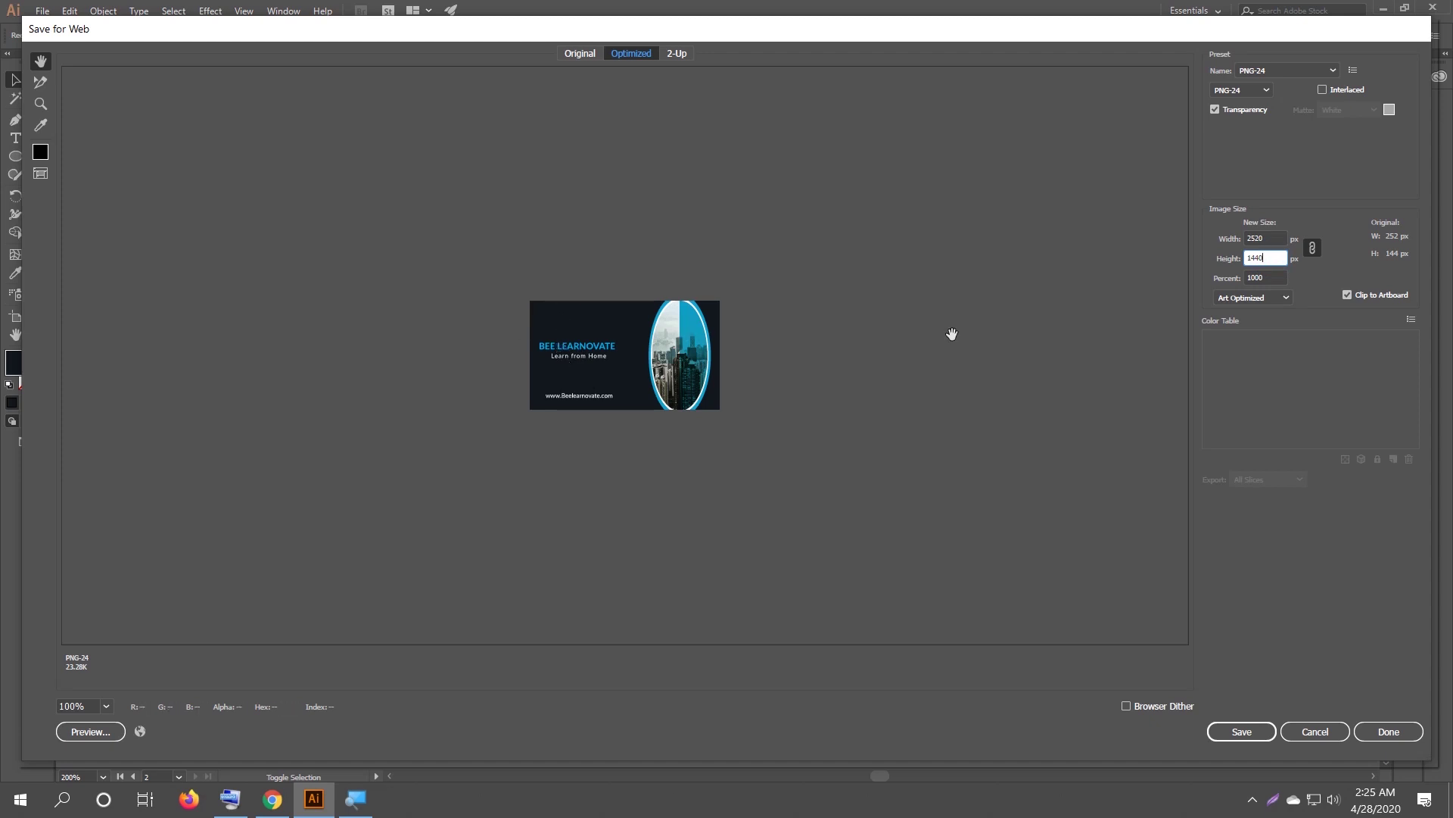
{"action": "left_click", "coordinate": [1275, 237]}
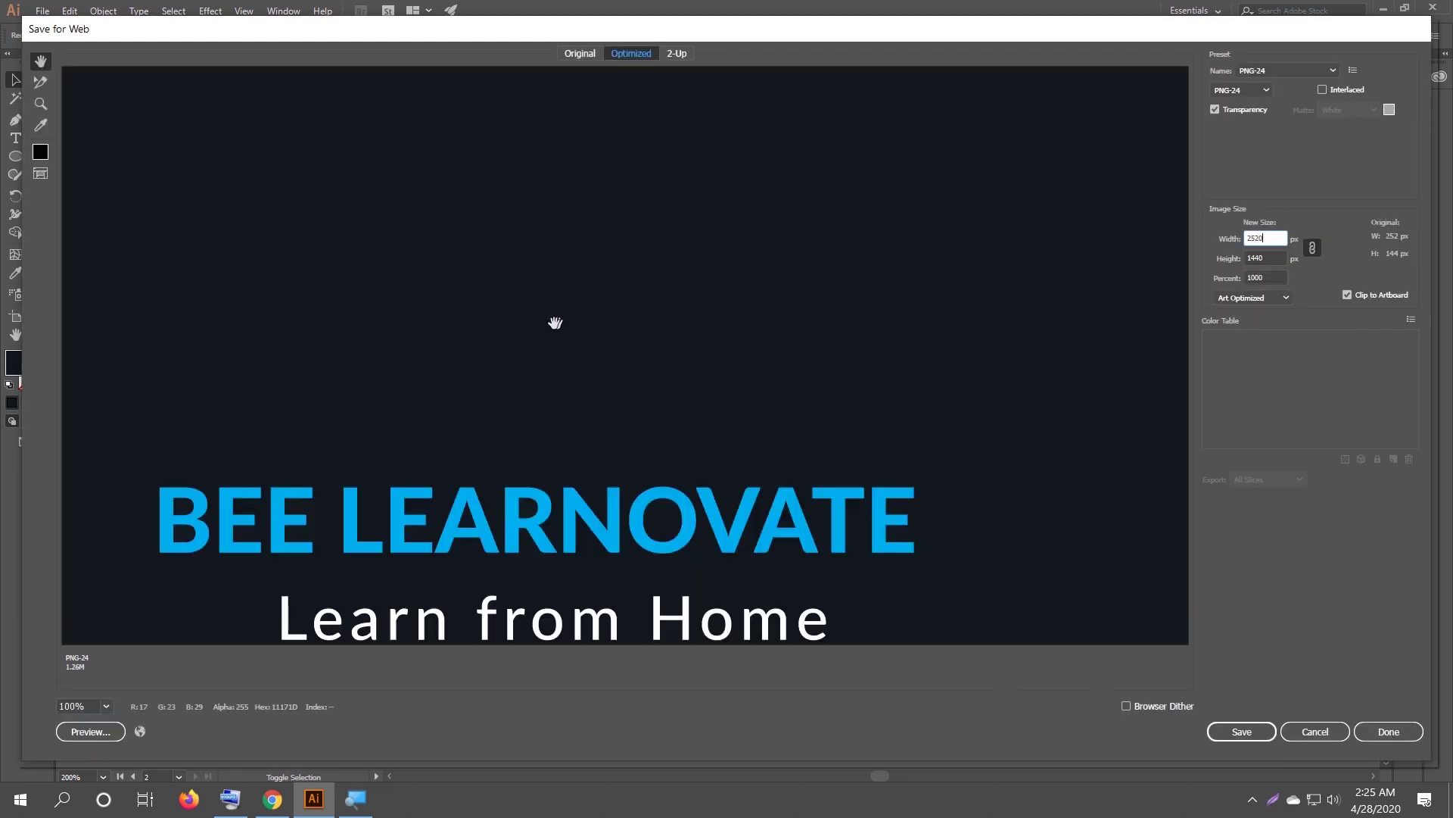
{"action": "left_click", "coordinate": [1226, 732]}
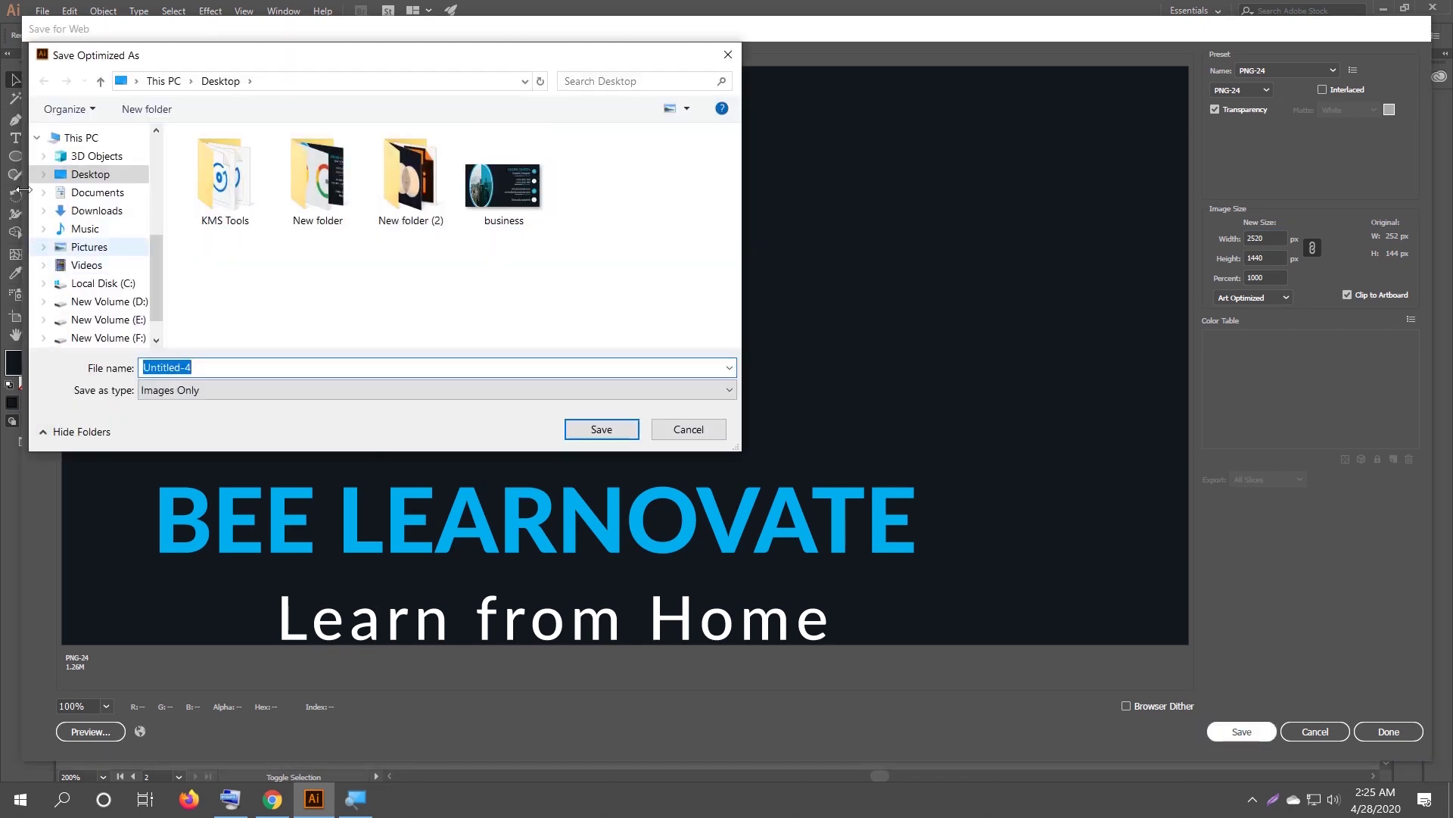
{"action": "left_click", "coordinate": [90, 174]}
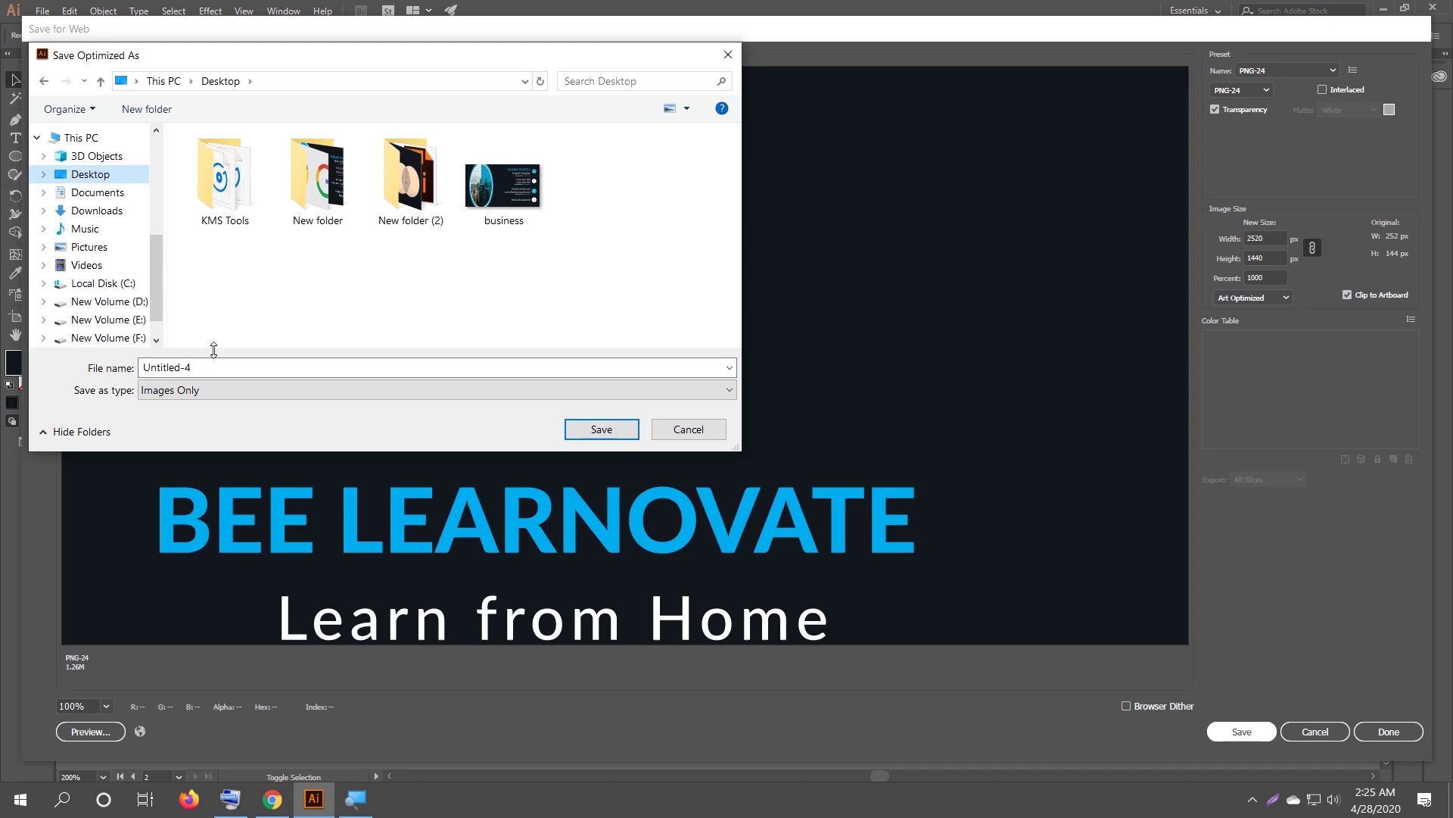
{"action": "left_click", "coordinate": [587, 433]}
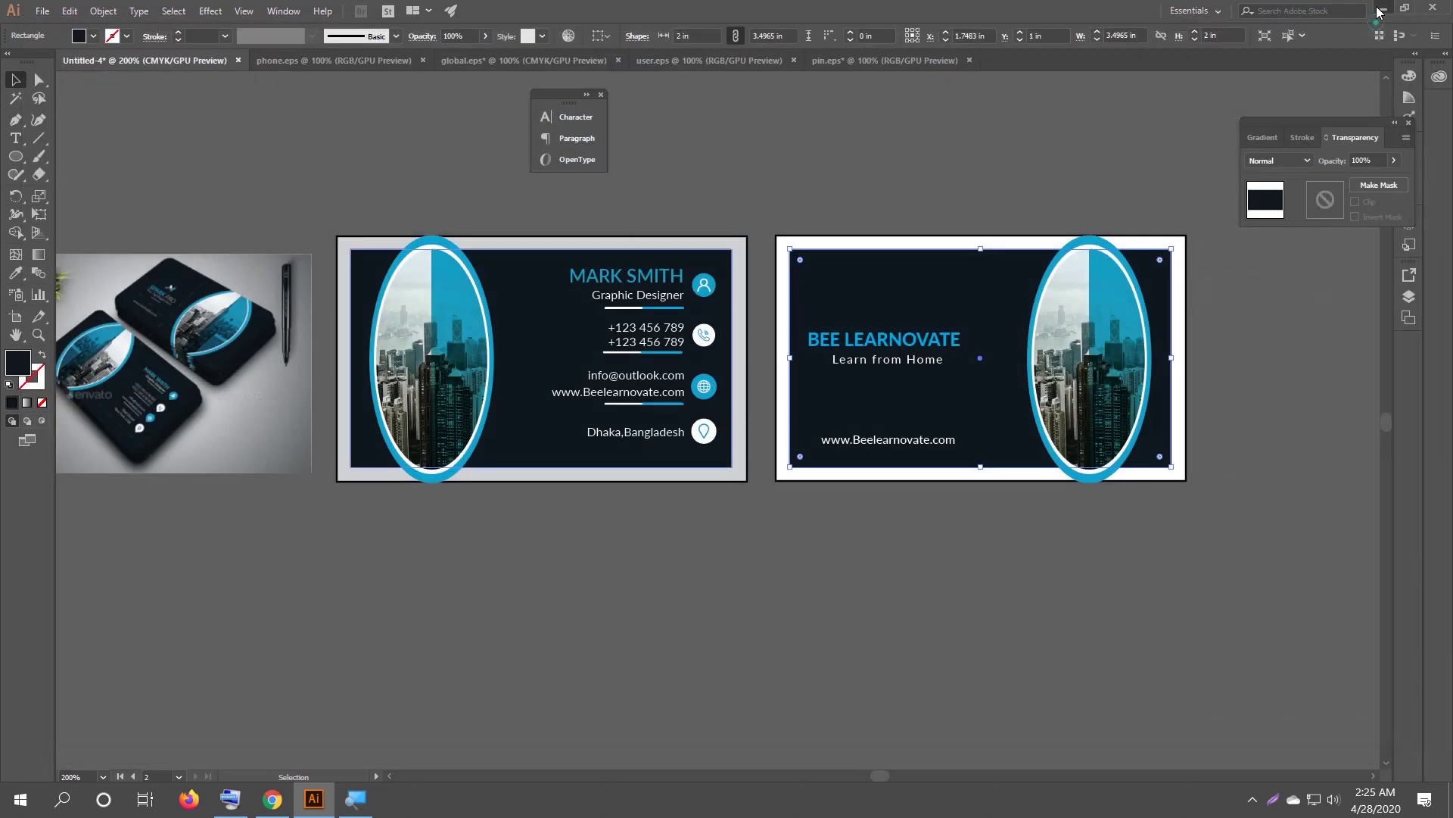
Minimise the windows and refresh the desktop to show both PNG exports.
{"action": "left_click", "coordinate": [1382, 9]}
{"action": "left_click", "coordinate": [1353, 12]}
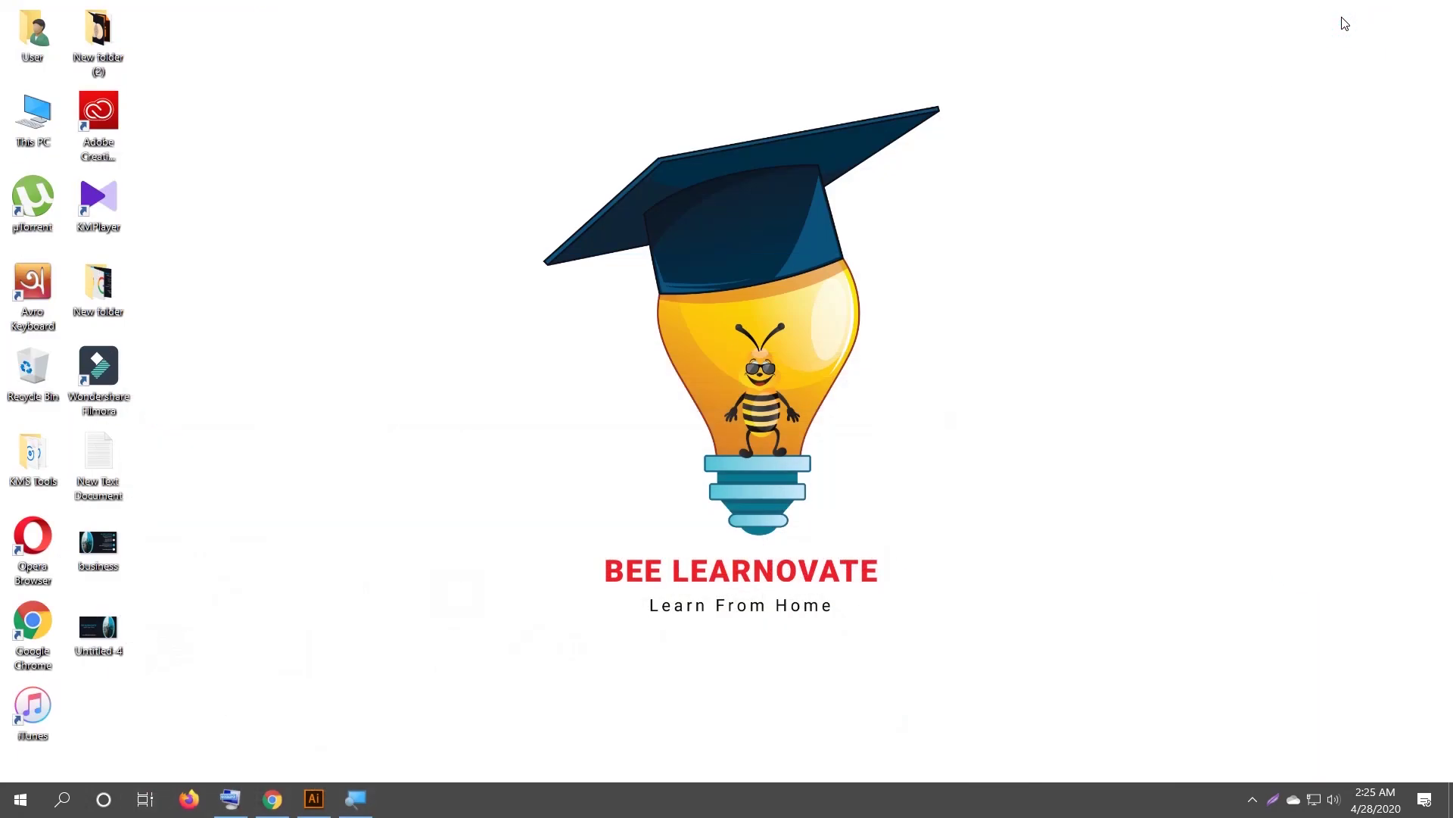
{"action": "right_click", "coordinate": [542, 255]}
{"action": "left_click", "coordinate": [578, 311]}
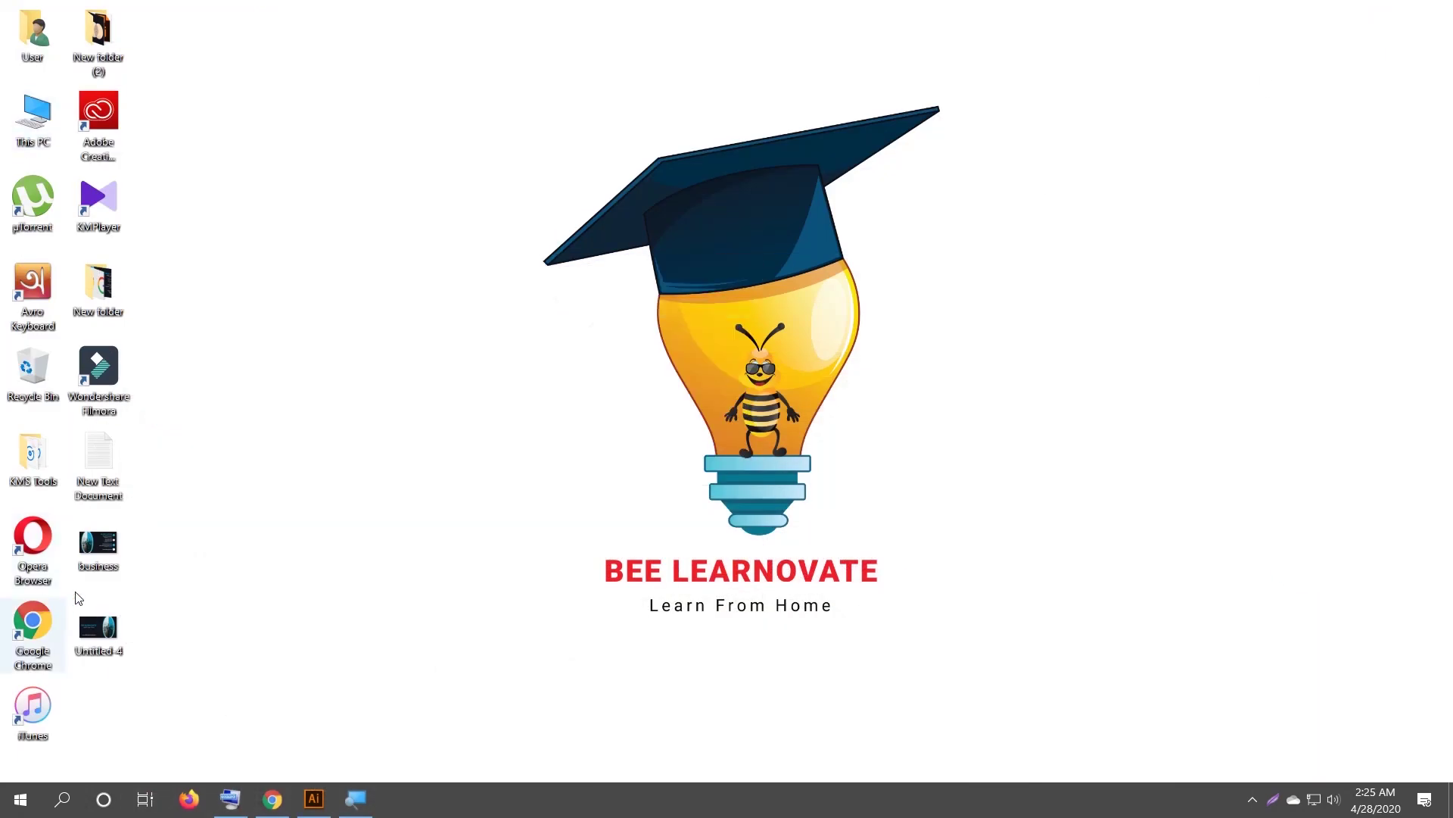